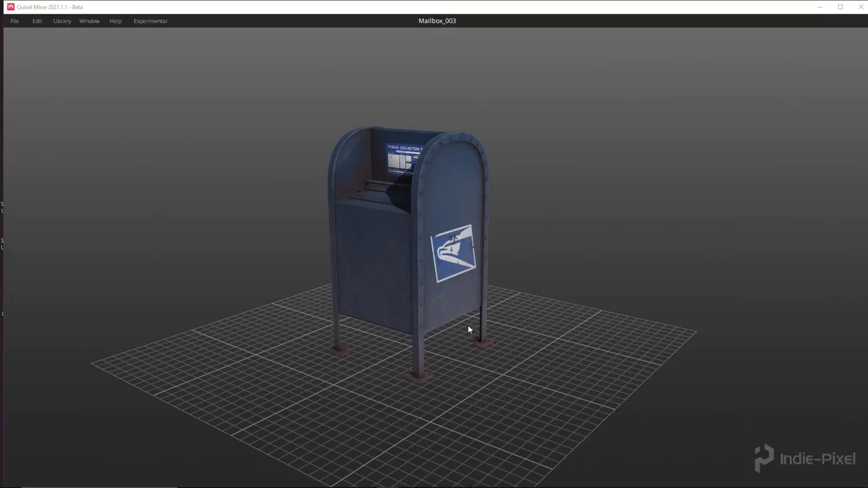
Step: Examine the finished mailbox model from several angles, along with its material layer stack
{"action": "mouse_move", "coordinate": [382, 271]}
{"action": "left_mouse_down"}
{"action": "mouse_move", "coordinate": [418, 246]}
{"action": "mouse_move", "coordinate": [517, 250]}
{"action": "mouse_move", "coordinate": [552, 312]}
{"action": "mouse_move", "coordinate": [346, 264]}
{"action": "mouse_move", "coordinate": [360, 260]}
{"action": "left_mouse_up"}
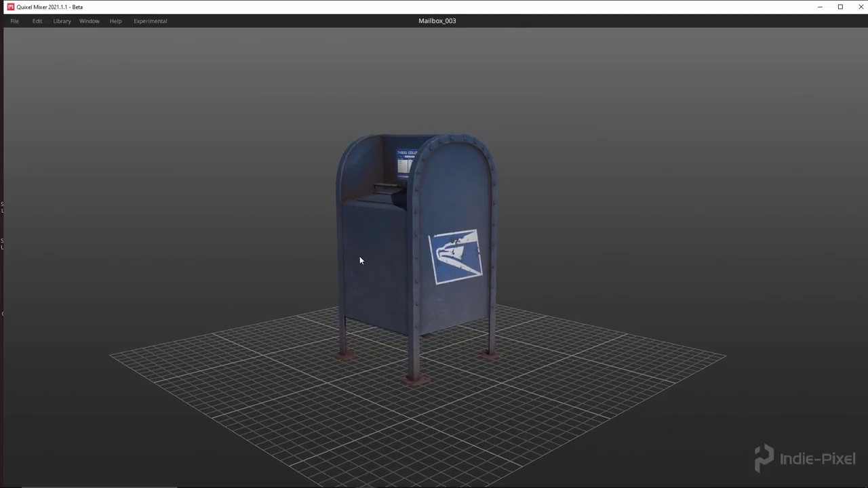
{"action": "left_click_drag", "start_coordinate": [349, 257], "coordinate": [376, 360]}
{"action": "left_click_drag", "start_coordinate": [502, 256], "coordinate": [408, 258]}
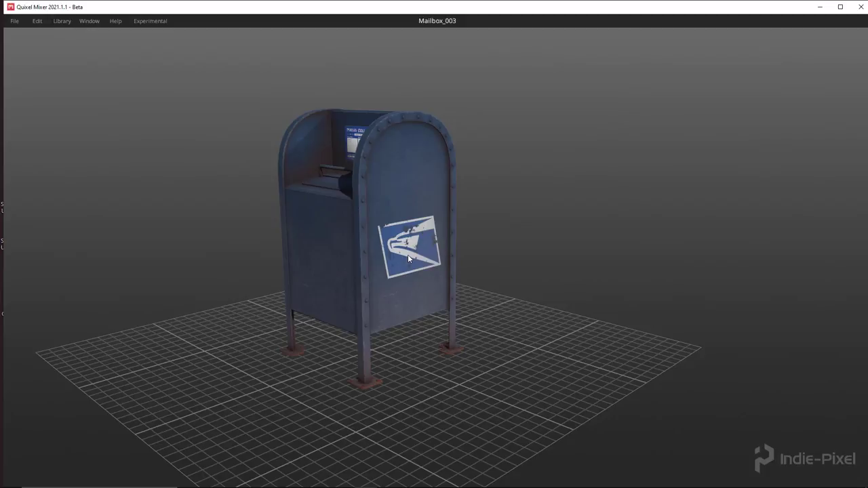
{"action": "key", "text": "Tab"}
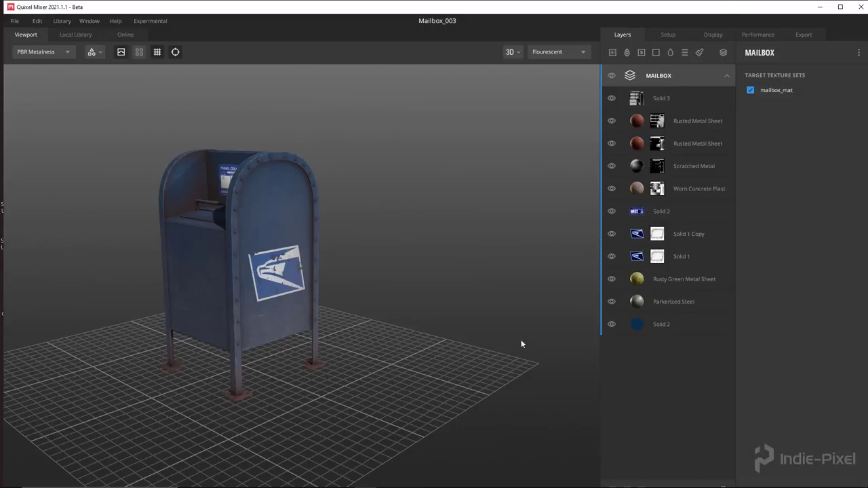
{"action": "left_click_drag", "start_coordinate": [371, 365], "coordinate": [383, 341]}
{"action": "key", "text": "Tab"}
{"action": "left_click_drag", "start_coordinate": [475, 344], "coordinate": [460, 329]}
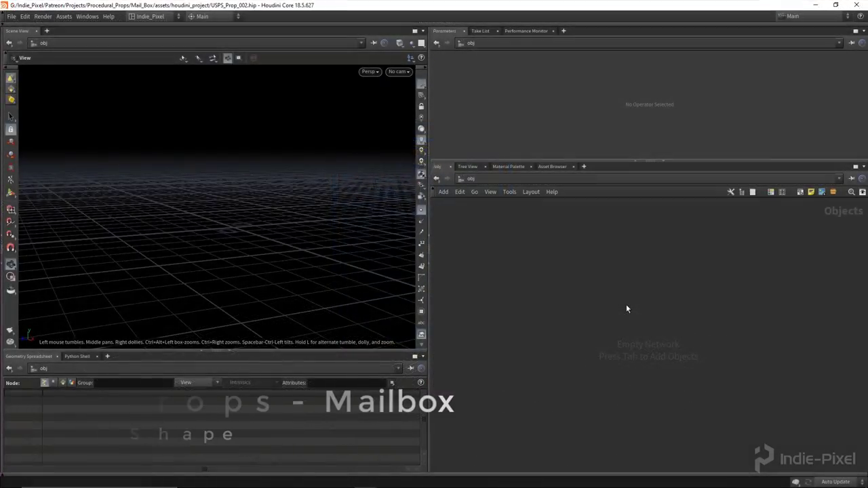
Step: In Houdini, create a geometry object, name it mailbox, and go inside its network
{"action": "key", "text": "Tab"}
{"action": "left_click", "coordinate": [625, 303]}
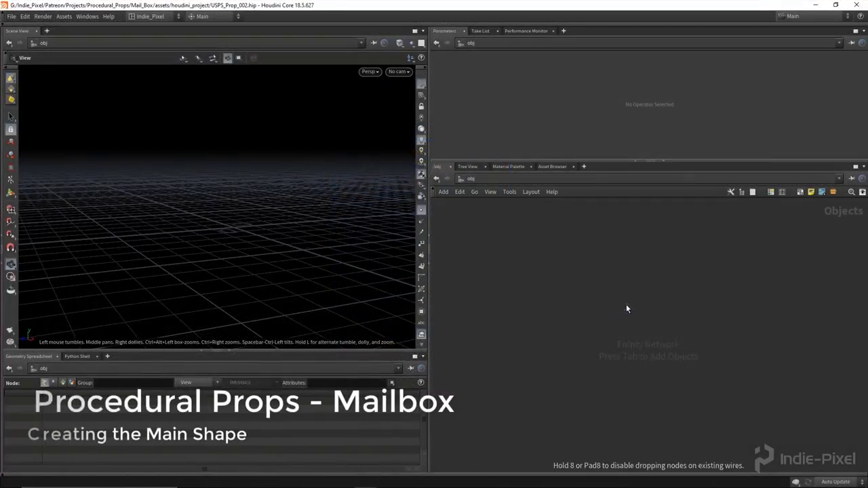
{"action": "left_click", "coordinate": [626, 303]}
{"action": "double_click", "coordinate": [658, 305]}
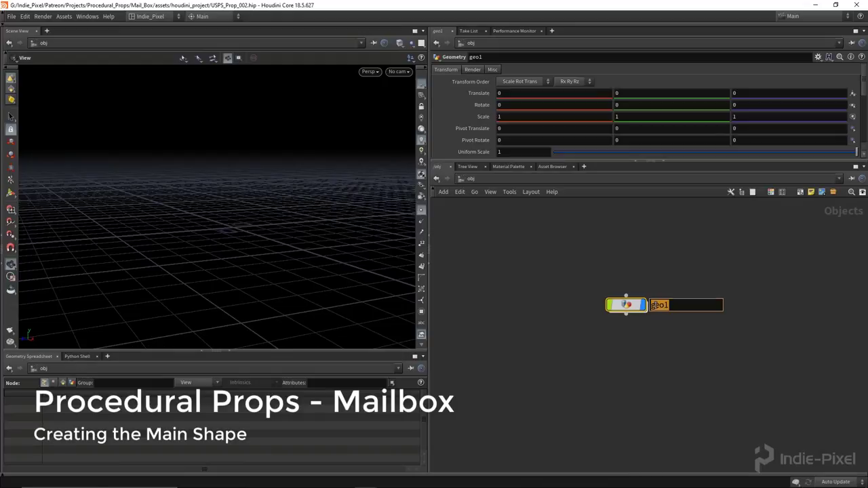
{"action": "type", "text": "mailbox"}
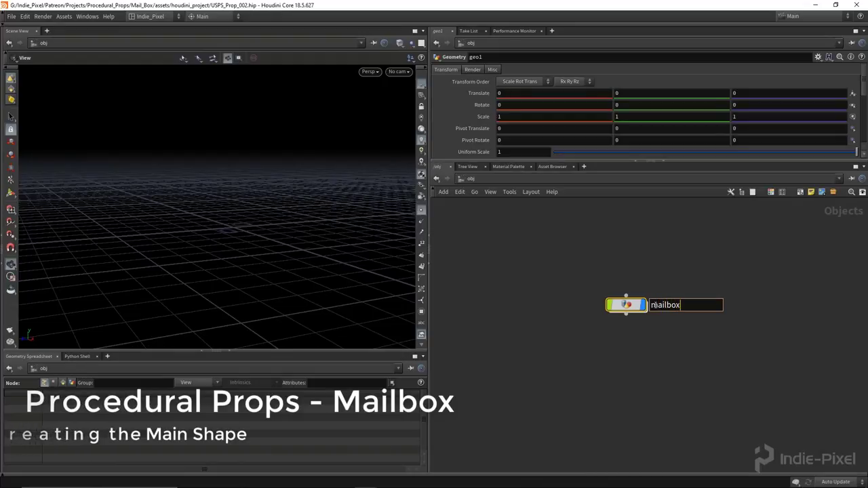
{"action": "key", "text": "Return"}
{"action": "key", "text": "Return"}
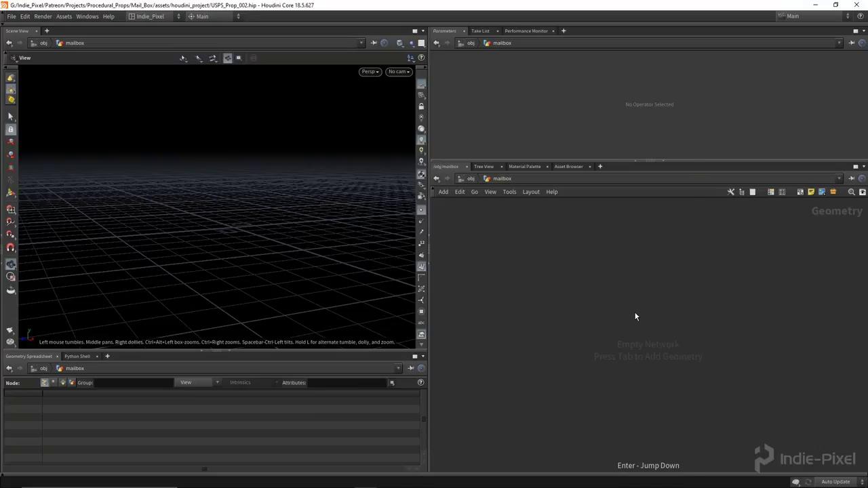
Step: Add a Grid node to the empty mailbox network
{"action": "key", "text": "Tab"}
{"action": "type", "text": "grid"}
{"action": "key", "text": "Return"}
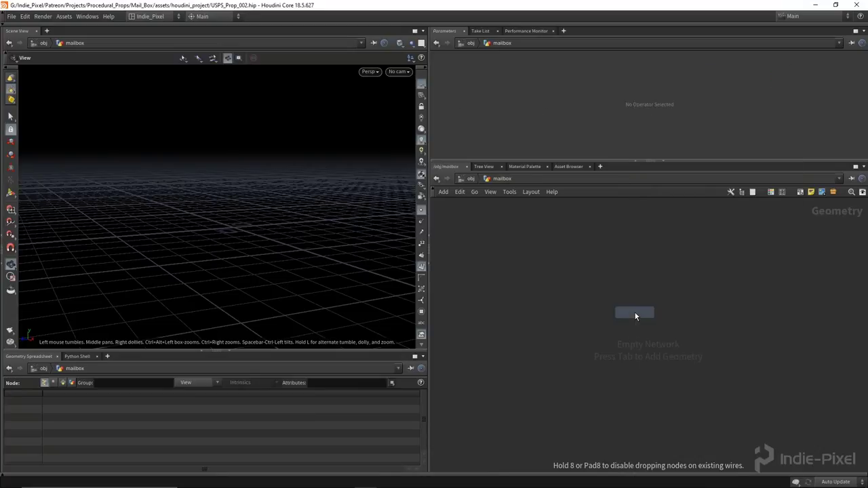
{"action": "left_click", "coordinate": [635, 313]}
{"action": "scroll", "coordinate": [214, 211], "scroll_direction": "down", "scroll_amount": 4}
{"action": "left_click_drag", "start_coordinate": [214, 211], "coordinate": [291, 251]}
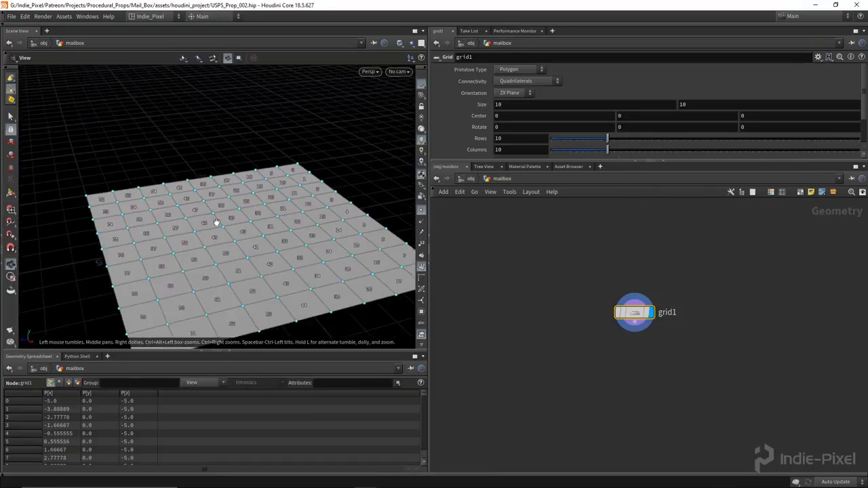
Step: Set the grid's size to 1 by 1
{"action": "left_click", "coordinate": [543, 107]}
{"action": "type", "text": "1"}
{"action": "key", "text": "Tab"}
{"action": "type", "text": "1"}
{"action": "key", "text": "Return"}
{"action": "scroll", "coordinate": [311, 185], "scroll_direction": "up", "scroll_amount": 3}
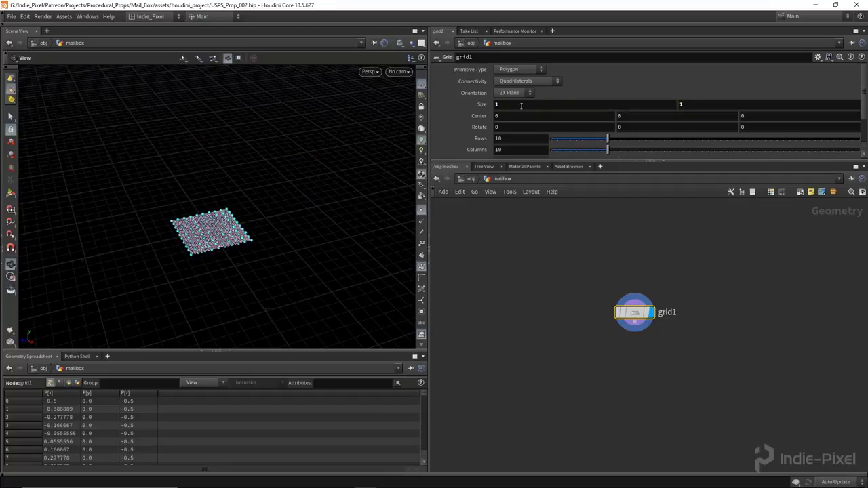
Step: Reduce the grid to 2 rows and 2 columns and orient it to the YZ Plane
{"action": "left_click", "coordinate": [507, 139]}
{"action": "type", "text": "2"}
{"action": "key", "text": "Tab"}
{"action": "type", "text": "2"}
{"action": "key", "text": "Return"}
{"action": "scroll", "coordinate": [264, 235], "scroll_direction": "up", "scroll_amount": 2}
{"action": "left_click", "coordinate": [514, 93]}
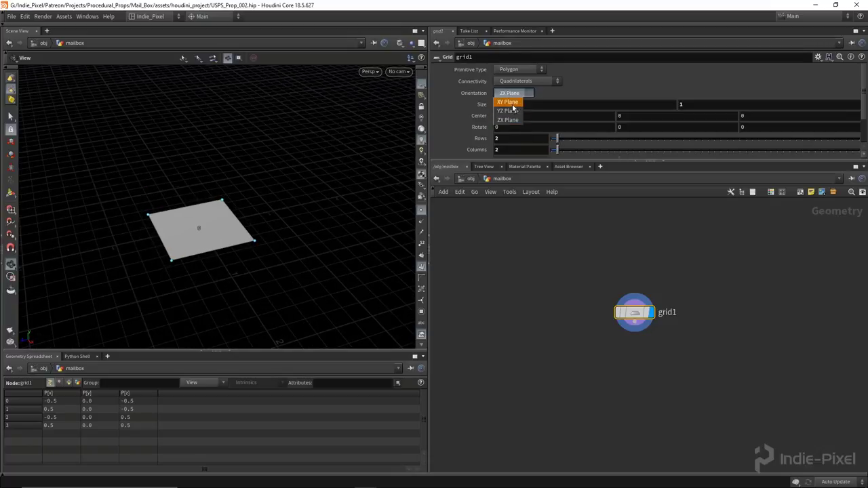
{"action": "left_click", "coordinate": [513, 110]}
{"action": "mouse_move", "coordinate": [219, 267]}
{"action": "left_mouse_down"}
{"action": "mouse_move", "coordinate": [183, 248]}
{"action": "mouse_move", "coordinate": [219, 257]}
{"action": "left_mouse_up"}
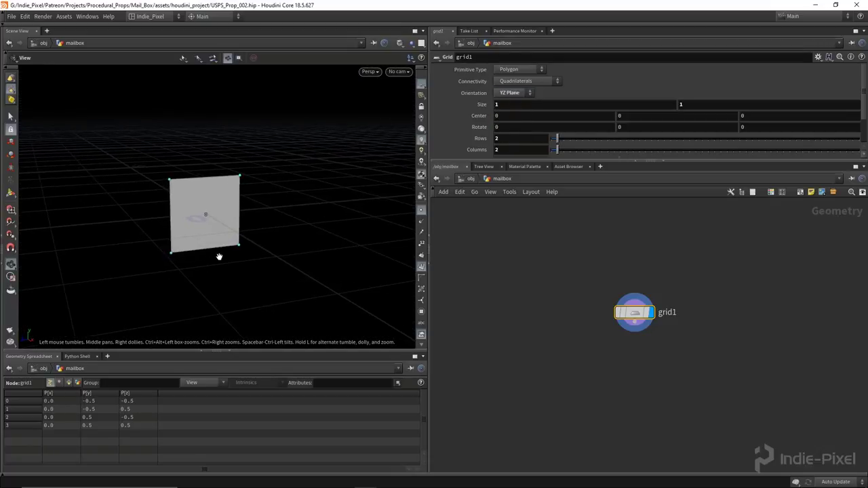
{"action": "key", "text": "Tab"}
{"action": "type", "text": "grp"}
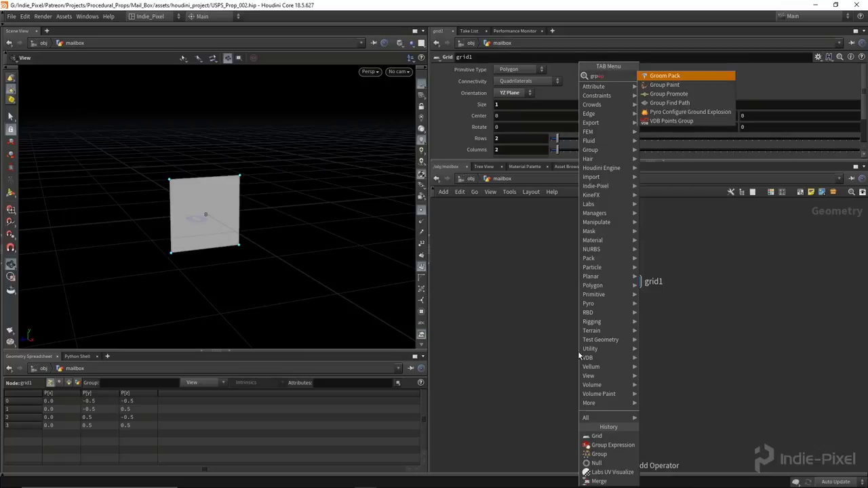
{"action": "key", "text": "Escape"}
Step: Add a Group Expression node fed by the grid and make it the displayed node
{"action": "key", "text": "Tab"}
{"action": "type", "text": "group"}
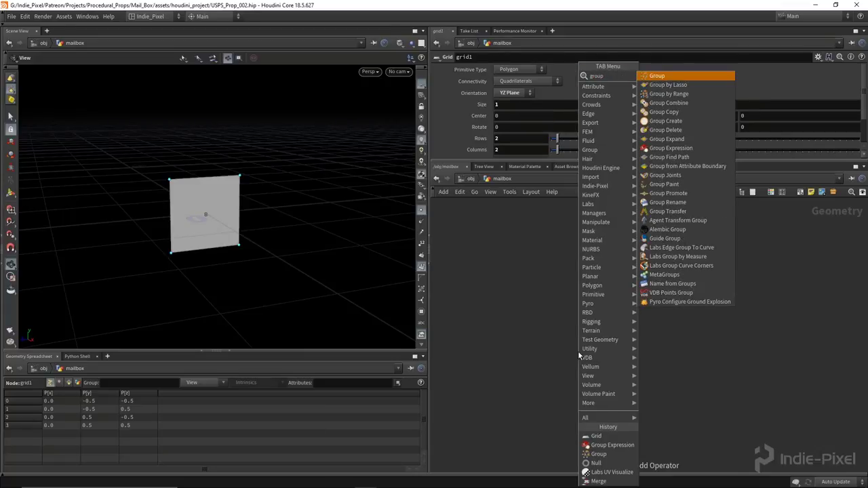
{"action": "left_click", "coordinate": [671, 148]}
{"action": "left_click", "coordinate": [641, 306]}
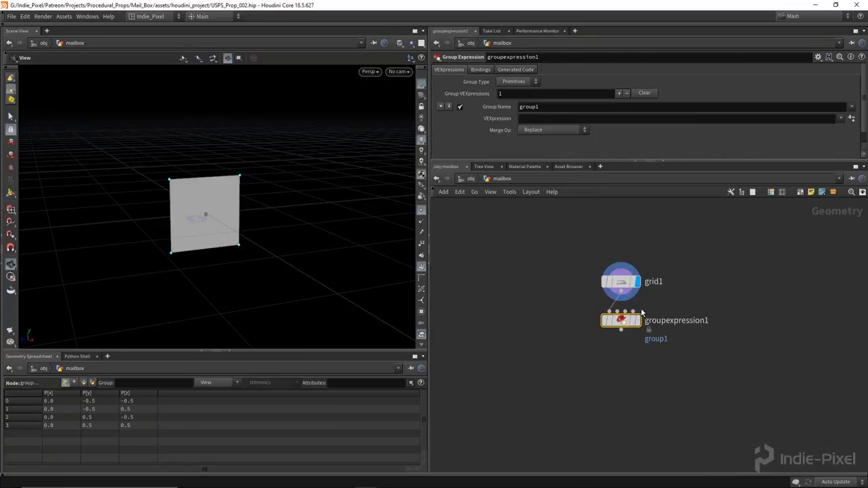
{"action": "left_click", "coordinate": [638, 319]}
{"action": "key", "text": "shift+s"}
{"action": "left_click_drag", "start_coordinate": [136, 196], "coordinate": [256, 165]}
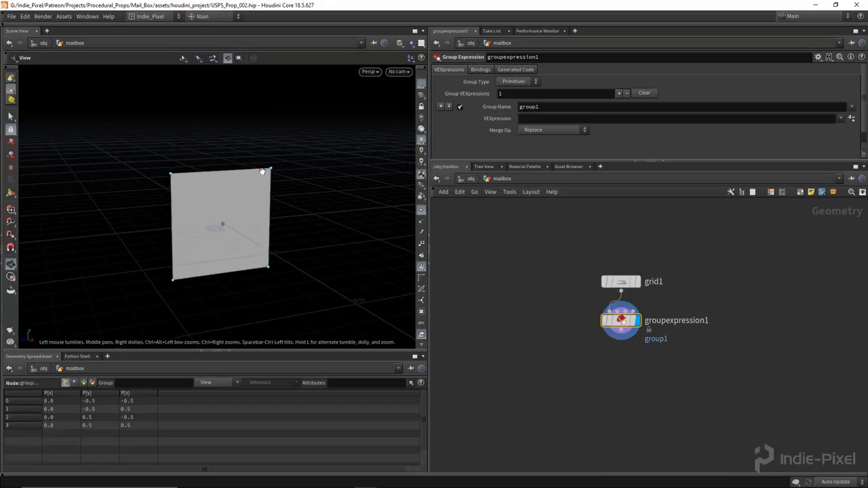
{"action": "left_click_drag", "start_coordinate": [243, 179], "coordinate": [197, 225]}
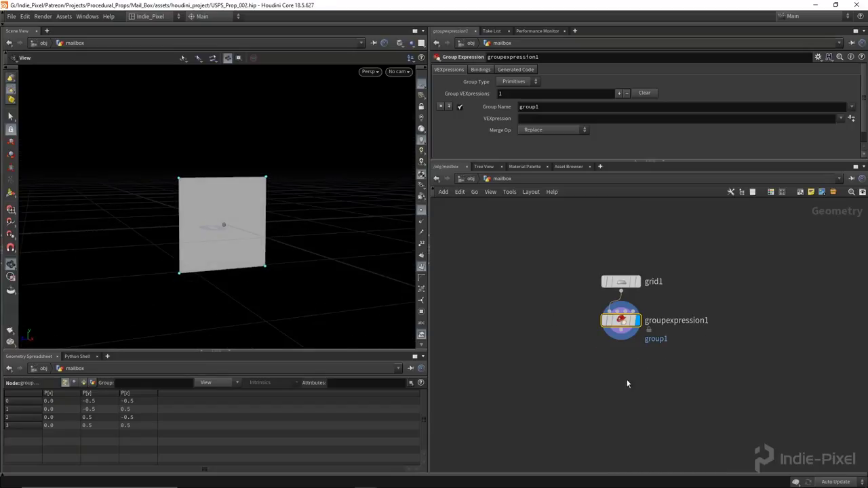
Step: Define a point group named top in the group expression, using the VEXpression @P.y>0
{"action": "left_click", "coordinate": [560, 106]}
{"action": "type", "text": "top"}
{"action": "key", "text": "Return"}
{"action": "left_click", "coordinate": [513, 82]}
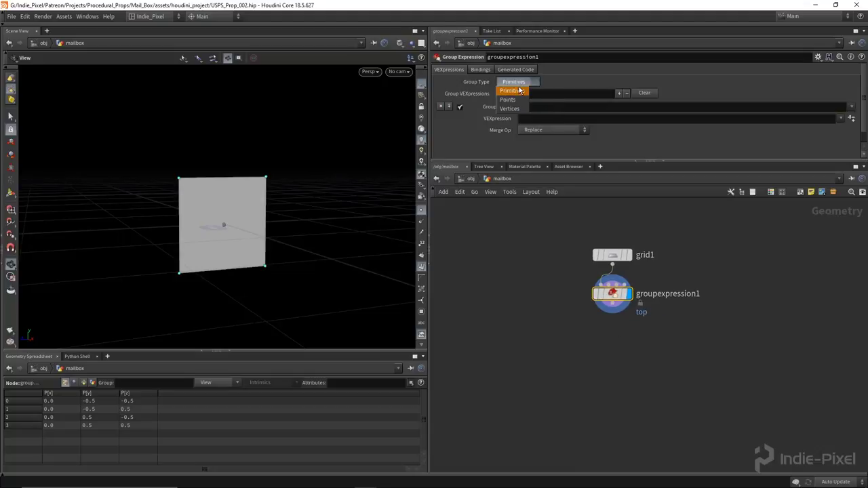
{"action": "left_click", "coordinate": [517, 101]}
{"action": "left_click", "coordinate": [549, 119]}
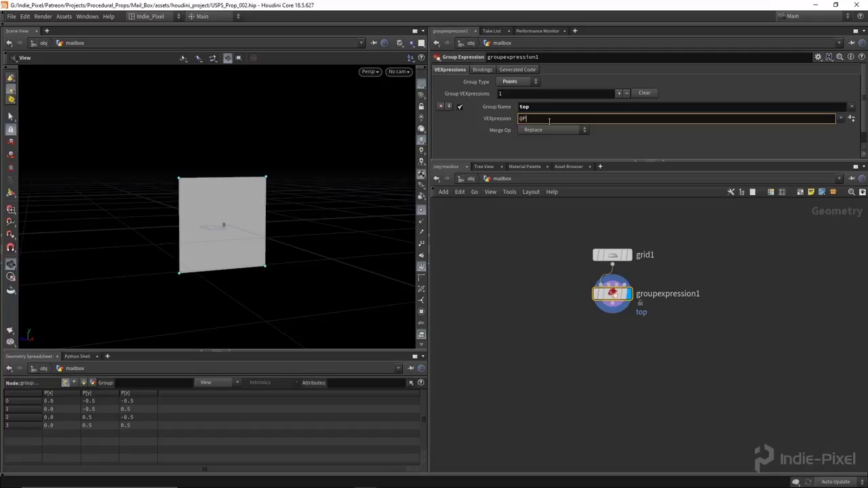
{"action": "type", "text": "@P.y>0"}
{"action": "key", "text": "Return"}
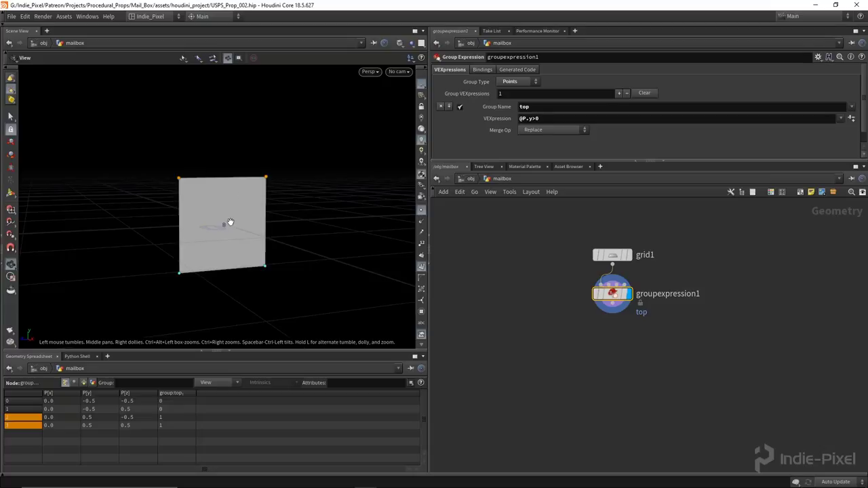
{"action": "left_click_drag", "start_coordinate": [232, 221], "coordinate": [249, 215]}
Step: Add a PolyBevel node after the group expression and restrict it to the top point group
{"action": "key", "text": "Tab"}
{"action": "type", "text": "poly"}
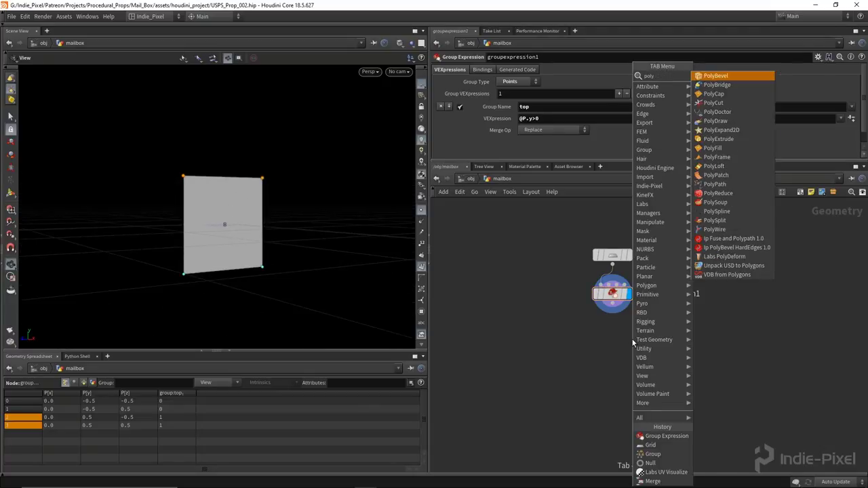
{"action": "key", "text": "Return"}
{"action": "left_click", "coordinate": [612, 332]}
{"action": "scroll", "coordinate": [600, 91], "scroll_direction": "up", "scroll_amount": 4}
{"action": "left_click", "coordinate": [809, 69]}
{"action": "key", "text": "ctrl+a"}
{"action": "key", "text": "BackSpace"}
{"action": "left_click", "coordinate": [845, 71]}
{"action": "left_click", "coordinate": [769, 86]}
Step: Set the bevel distance to 0.5 and give it a round fillet with 12 divisions
{"action": "left_click", "coordinate": [519, 111]}
{"action": "type", "text": ".5"}
{"action": "key", "text": "Return"}
{"action": "left_click_drag", "start_coordinate": [224, 224], "coordinate": [157, 224]}
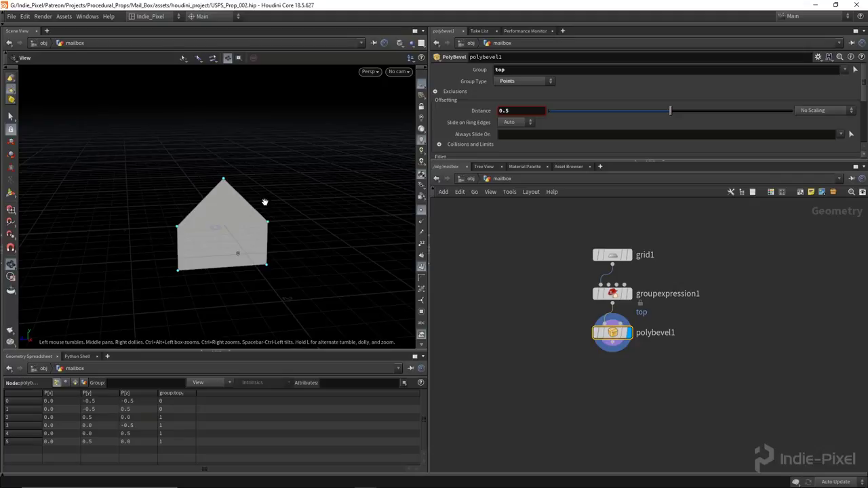
{"action": "left_click", "coordinate": [599, 157]}
{"action": "scroll", "coordinate": [633, 123], "scroll_direction": "down", "scroll_amount": 3}
{"action": "left_click_drag", "start_coordinate": [546, 145], "coordinate": [686, 145]}
{"action": "left_click_drag", "start_coordinate": [208, 229], "coordinate": [236, 210]}
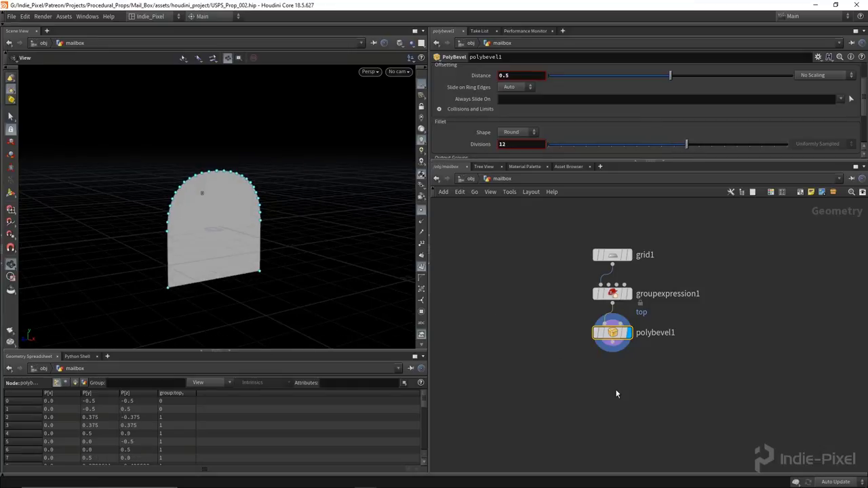
Step: Add a Fuse node below the PolyBevel and show point numbers in the viewport
{"action": "middle_click_drag", "start_coordinate": [615, 384], "coordinate": [615, 346]}
{"action": "key", "text": "Tab"}
{"action": "type", "text": "fu"}
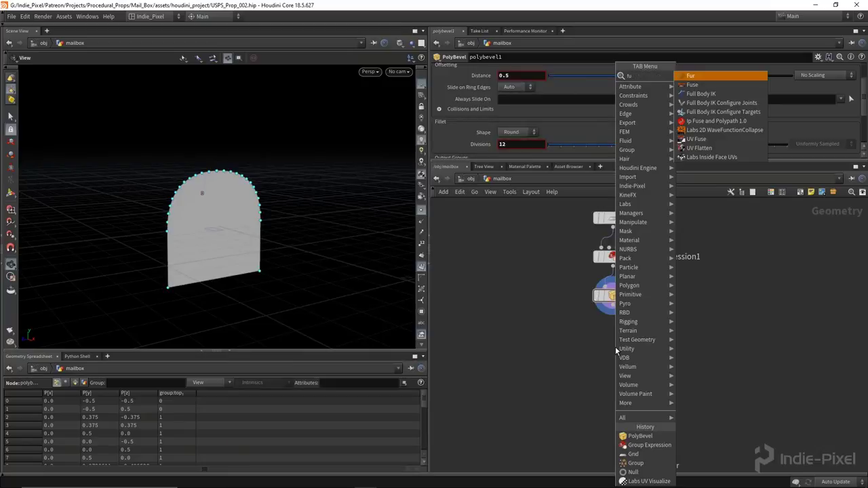
{"action": "type", "text": "s"}
{"action": "key", "text": "Return"}
{"action": "left_click", "coordinate": [615, 346]}
{"action": "left_click", "coordinate": [421, 252]}
{"action": "scroll", "coordinate": [233, 162], "scroll_direction": "up", "scroll_amount": 5}
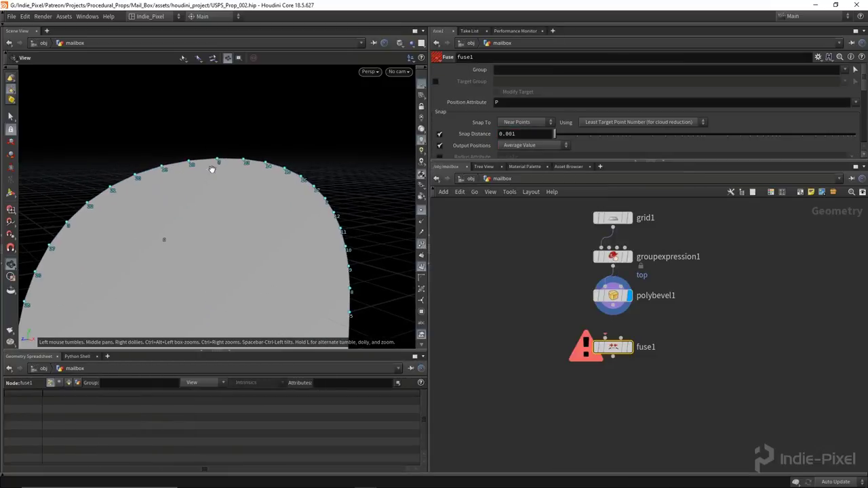
Step: Connect the PolyBevel output to the Fuse node and make Fuse the displayed node
{"action": "left_click_drag", "start_coordinate": [612, 311], "coordinate": [612, 338]}
{"action": "left_click", "coordinate": [628, 346]}
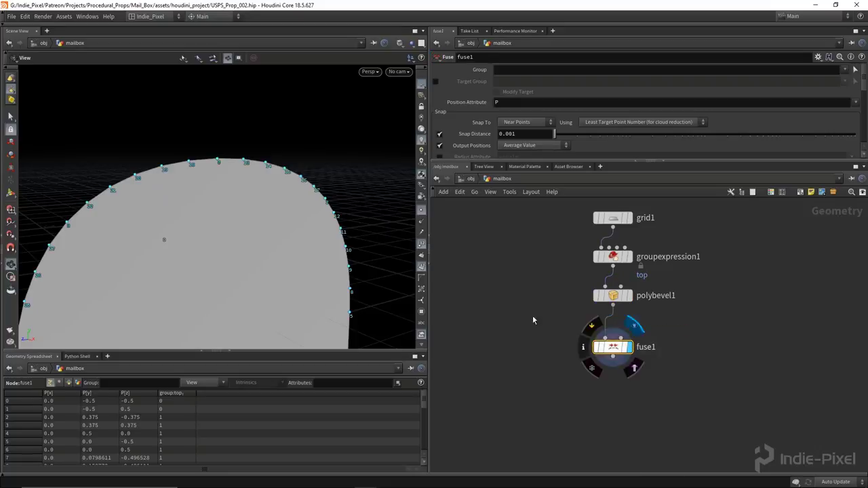
{"action": "scroll", "coordinate": [277, 211], "scroll_direction": "down", "scroll_amount": 5}
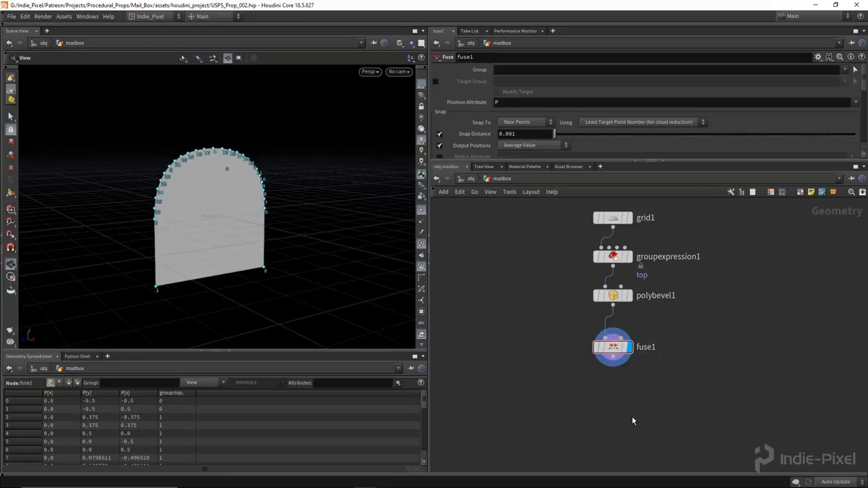
Step: Add a second Group Expression node fed by the Fuse node
{"action": "key", "text": "Tab"}
{"action": "type", "text": "group"}
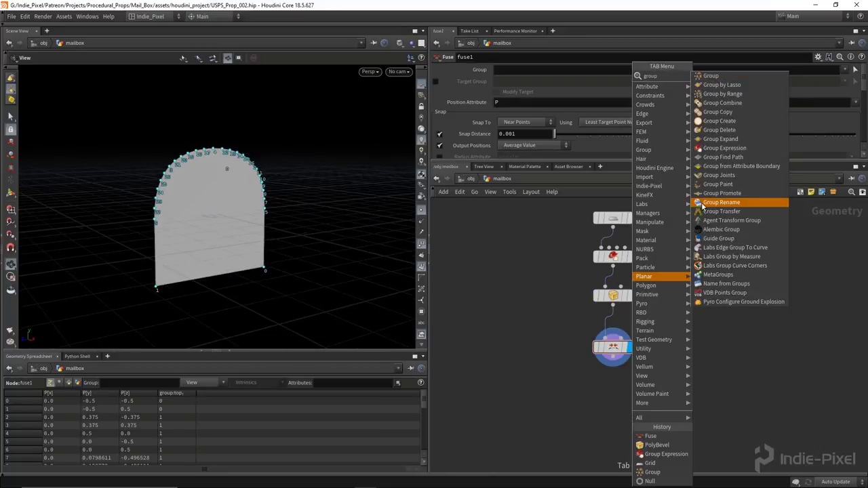
{"action": "left_click", "coordinate": [707, 149]}
{"action": "left_click", "coordinate": [612, 385]}
{"action": "left_click_drag", "start_coordinate": [271, 244], "coordinate": [227, 171]}
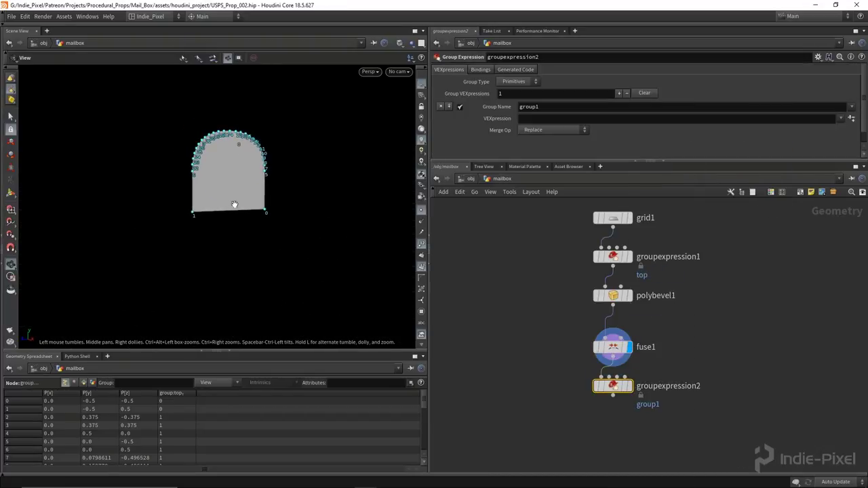
Step: Define a point group named bottom in the second group expression, using the VEXpression @P.y<0
{"action": "left_click", "coordinate": [572, 107]}
{"action": "type", "text": "bottom"}
{"action": "key", "text": "Return"}
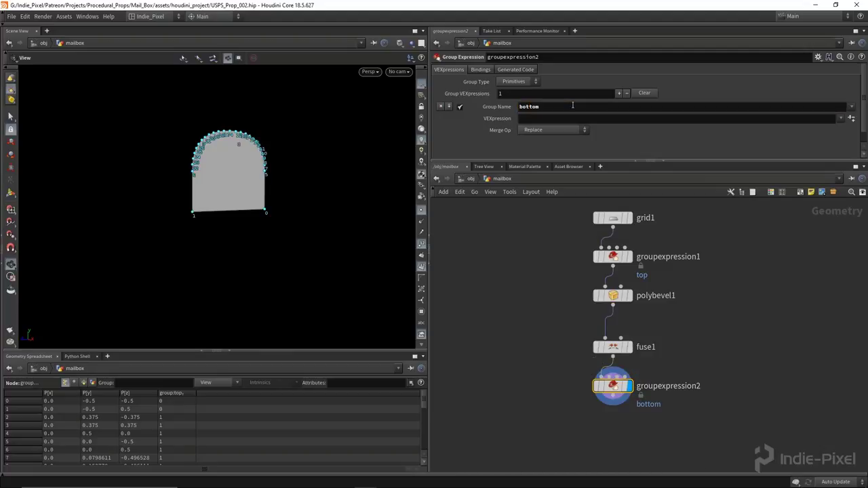
{"action": "left_click", "coordinate": [566, 119]}
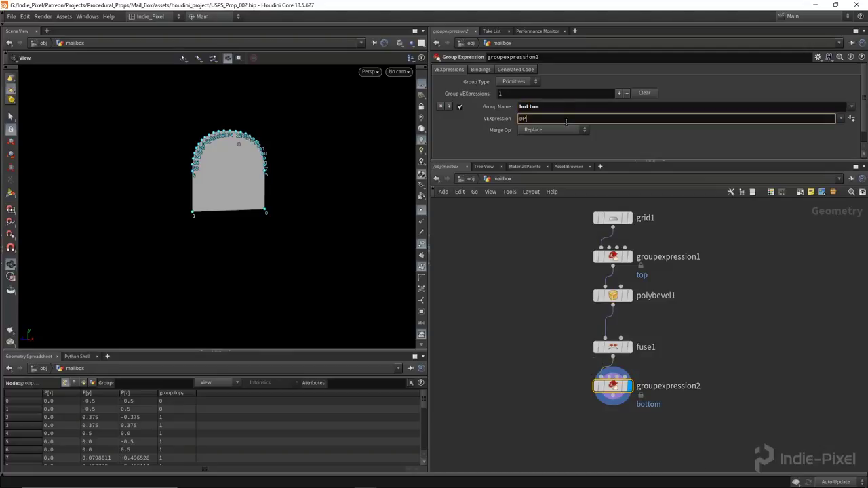
{"action": "key", "text": "Return"}
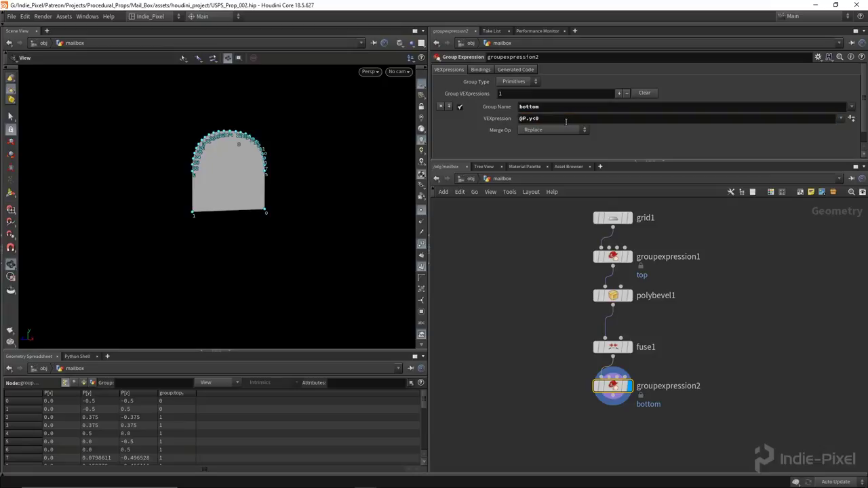
{"action": "left_click", "coordinate": [519, 81]}
{"action": "left_click", "coordinate": [514, 95]}
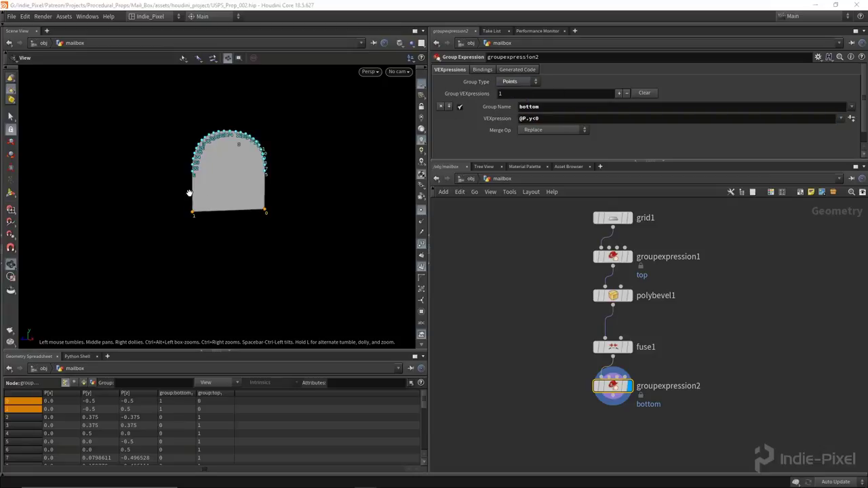
{"action": "left_click_drag", "start_coordinate": [190, 194], "coordinate": [144, 226]}
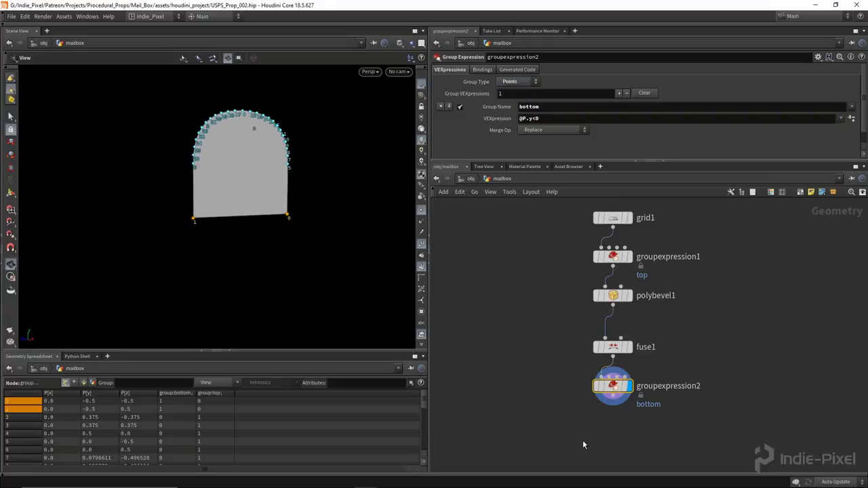
Step: Add a Transform node after the second Group Expression and limit it to the bottom group
{"action": "key", "text": "Tab"}
{"action": "key", "text": "Escape"}
{"action": "key", "text": "Tab"}
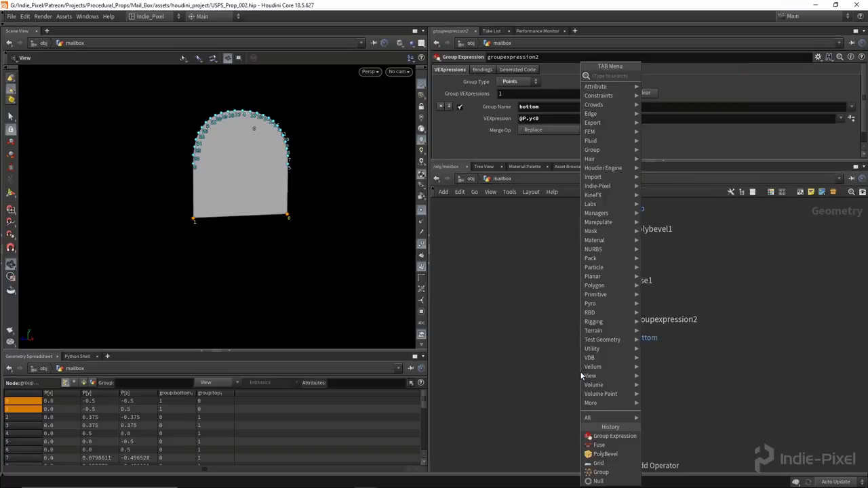
{"action": "mouse_move", "coordinate": [580, 373]}
{"action": "left_click", "coordinate": [688, 94]}
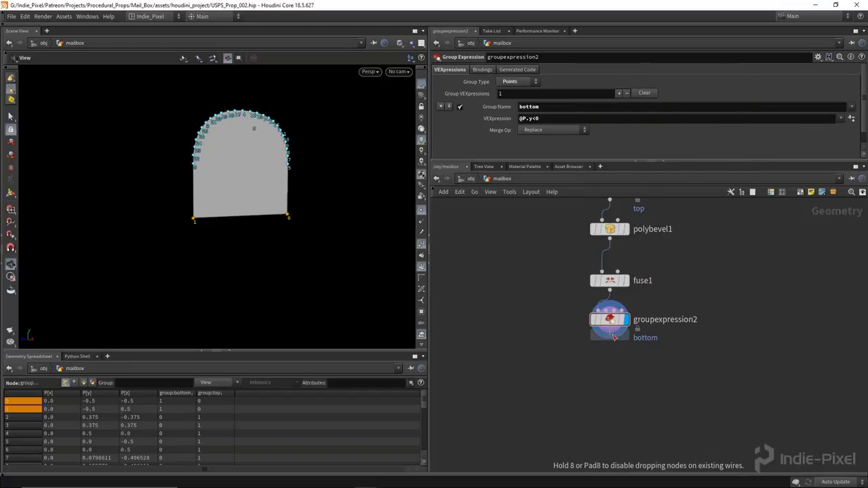
{"action": "left_click", "coordinate": [610, 358]}
{"action": "left_click", "coordinate": [844, 69]}
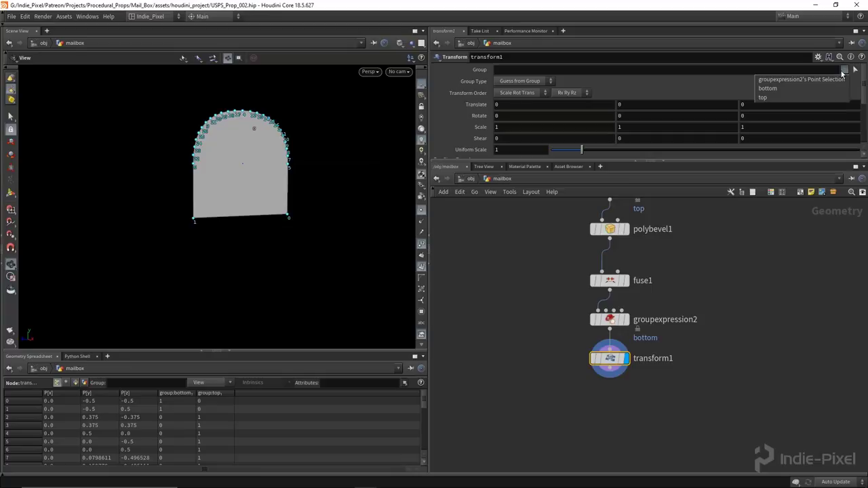
{"action": "left_click", "coordinate": [828, 88]}
Step: Set the bottom group's Y translation to -0.5 to lengthen the profile downward
{"action": "middle_click_drag", "start_coordinate": [680, 106], "coordinate": [440, 141]}
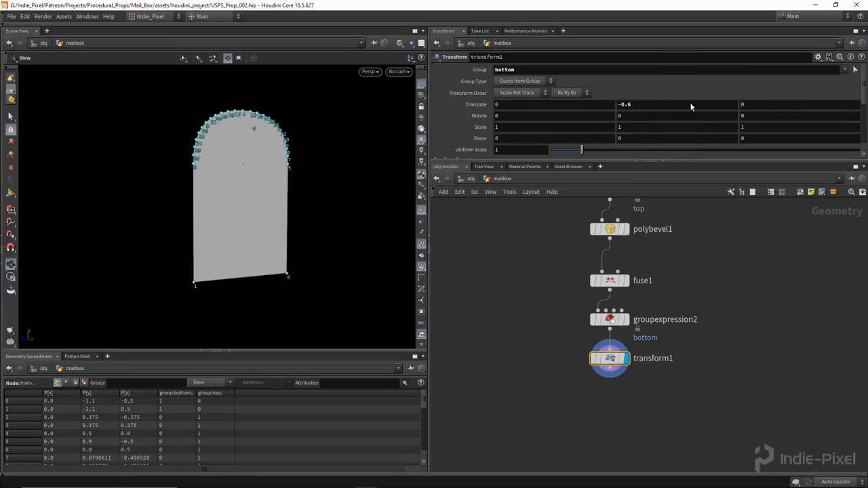
{"action": "middle_click_drag", "start_coordinate": [699, 101], "coordinate": [661, 102]}
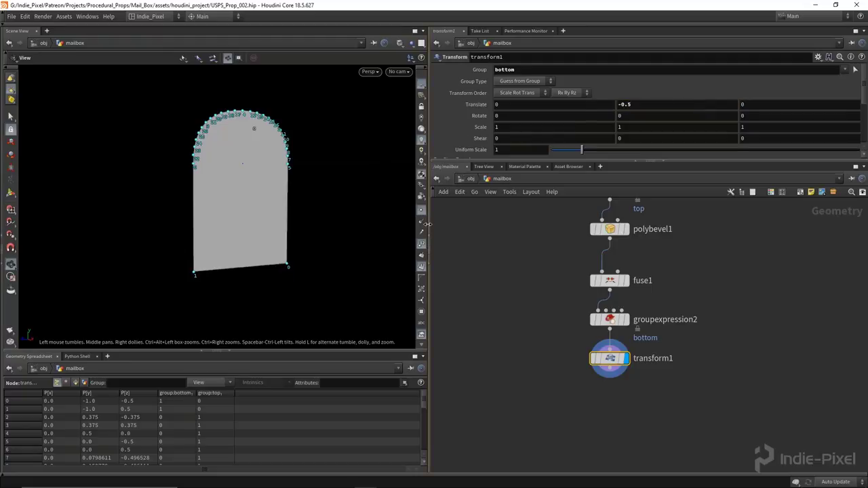
{"action": "left_click_drag", "start_coordinate": [258, 136], "coordinate": [305, 127]}
{"action": "left_click_drag", "start_coordinate": [224, 161], "coordinate": [294, 204]}
Step: Add a Null node fed by the Transform node and rename it OUT_SIDE_PROFILE
{"action": "middle_click_drag", "start_coordinate": [604, 412], "coordinate": [605, 364]}
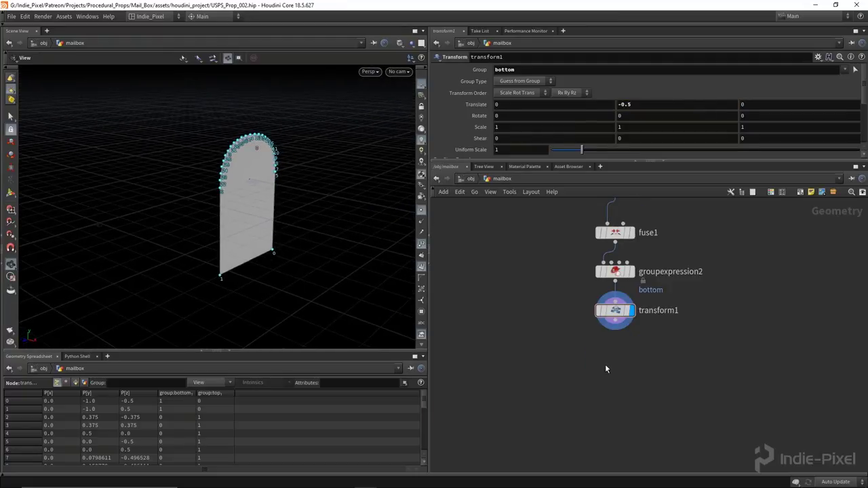
{"action": "key", "text": "Tab"}
{"action": "type", "text": "nul"}
{"action": "key", "text": "Return"}
{"action": "left_click", "coordinate": [615, 374]}
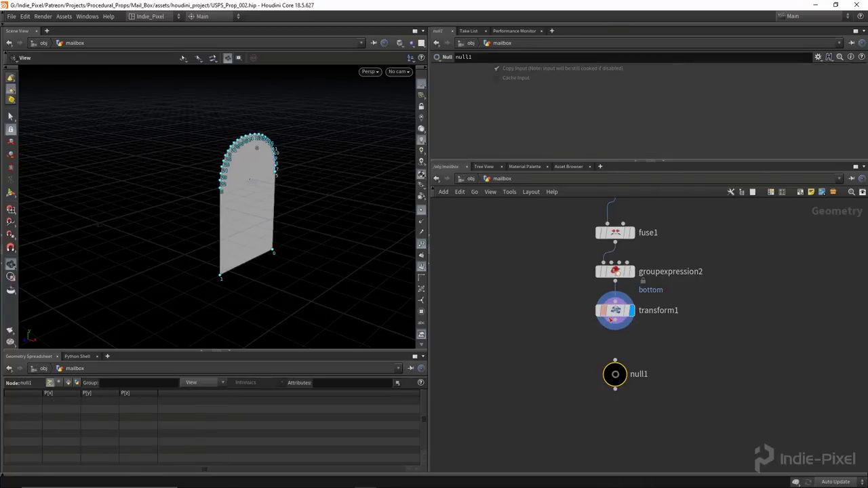
{"action": "key", "text": "F2"}
{"action": "type", "text": "OUT"}
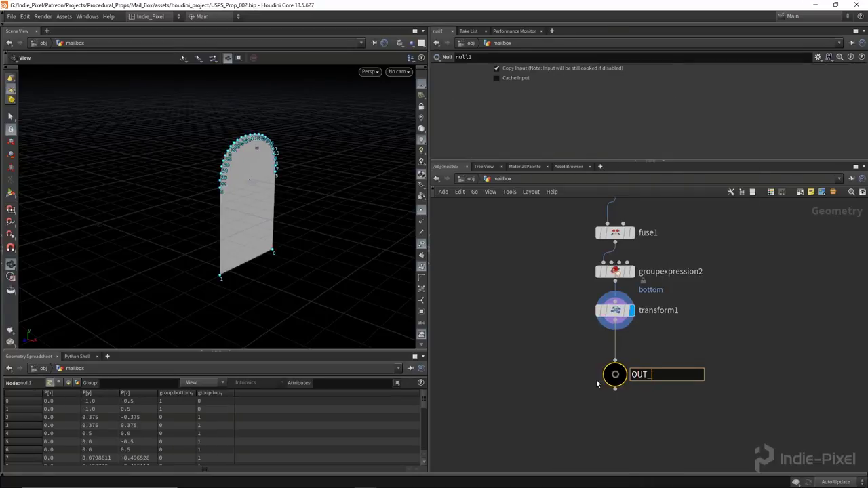
{"action": "type", "text": "_SIDE_PROFILE"}
{"action": "key", "text": "Return"}
Step: Add a Box node and place it below the OUT_SIDE_PROFILE null
{"action": "left_click_drag", "start_coordinate": [282, 224], "coordinate": [186, 182]}
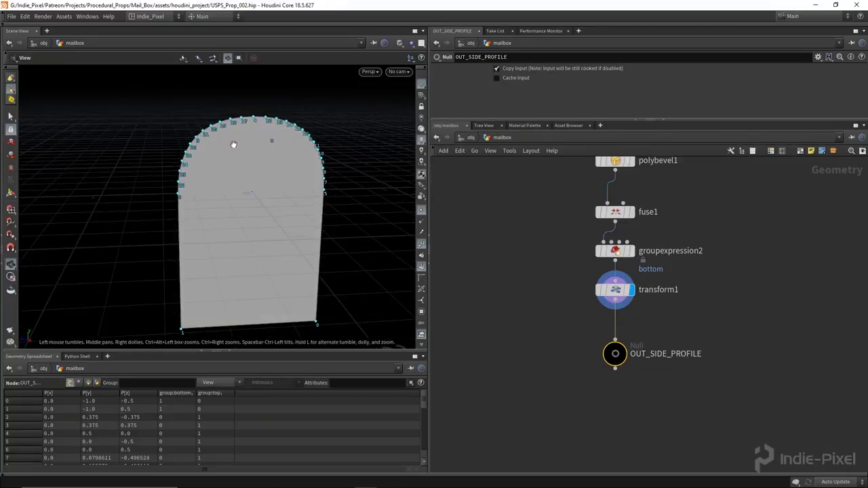
{"action": "left_click_drag", "start_coordinate": [233, 145], "coordinate": [250, 120]}
{"action": "left_click_drag", "start_coordinate": [174, 185], "coordinate": [210, 178]}
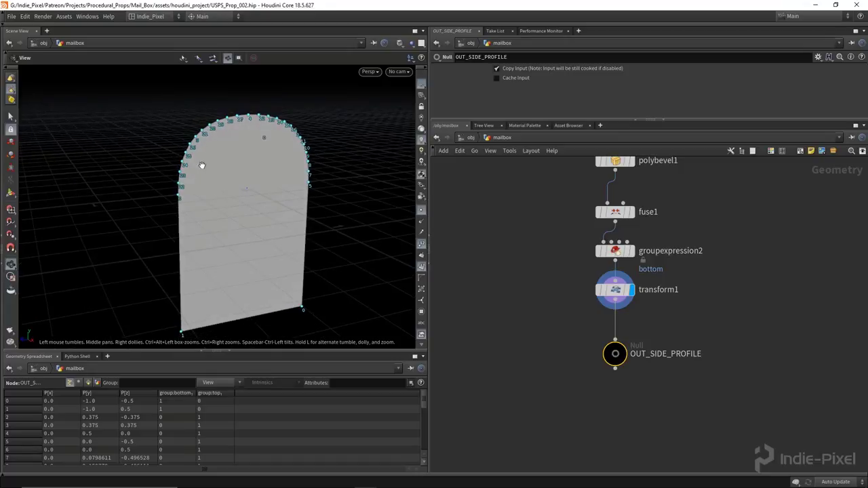
{"action": "middle_click_drag", "start_coordinate": [504, 402], "coordinate": [536, 306]}
{"action": "key", "text": "Tab"}
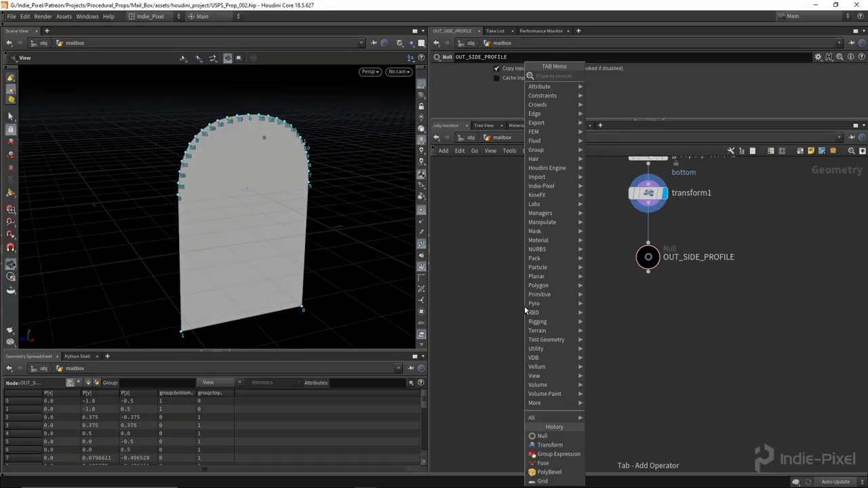
{"action": "key", "text": "Return"}
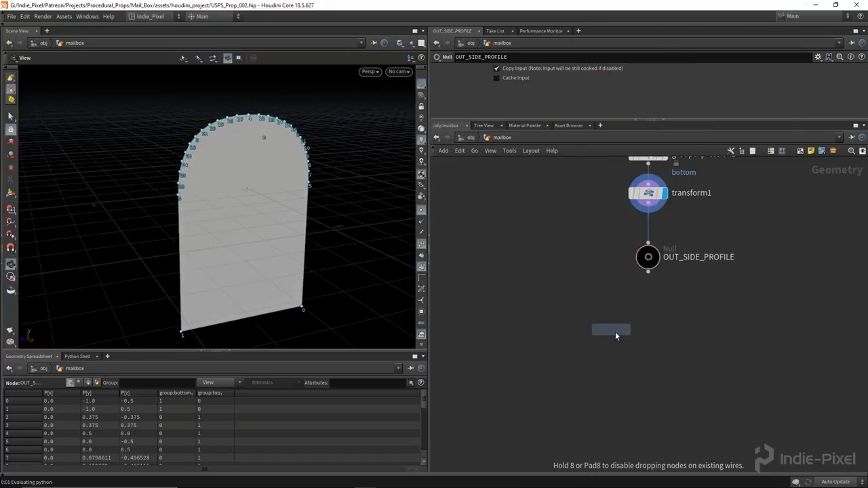
{"action": "left_click", "coordinate": [613, 330]}
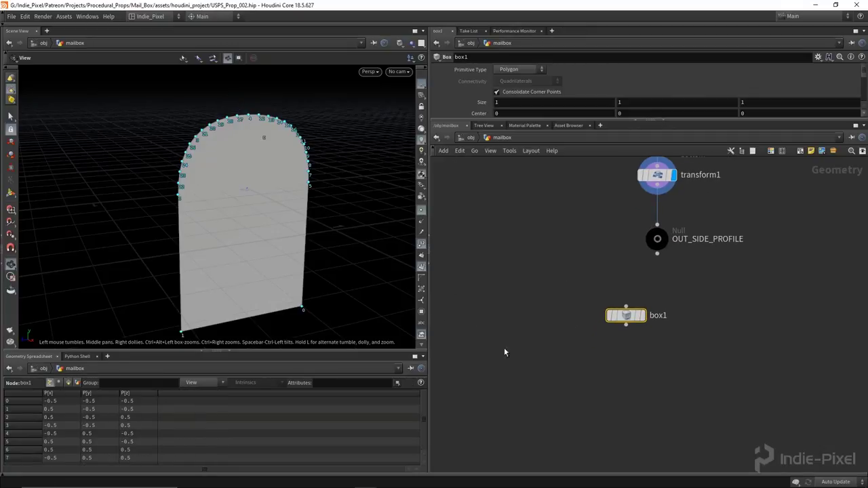
{"action": "left_click_drag", "start_coordinate": [271, 183], "coordinate": [287, 186]}
{"action": "left_click_drag", "start_coordinate": [615, 317], "coordinate": [644, 345]}
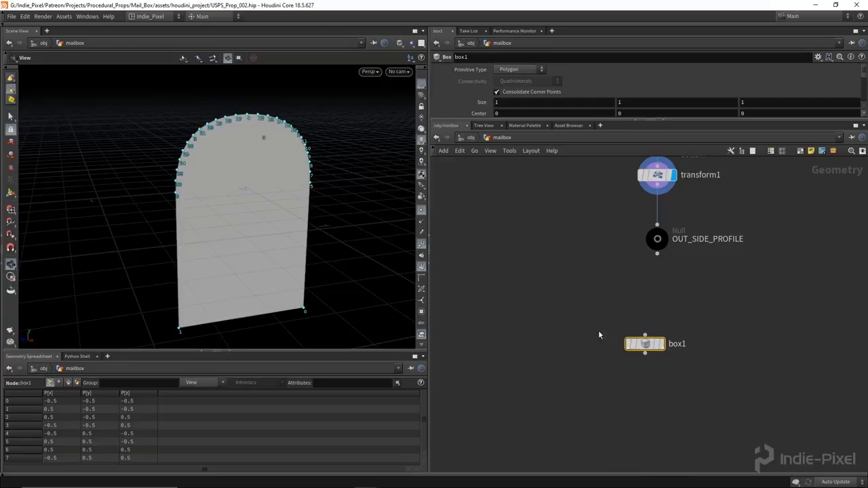
Step: Add a displayed Boolean node with OUT_SIDE_PROFILE as its first input and the box as its second
{"action": "key", "text": "Tab"}
{"action": "type", "text": "boo"}
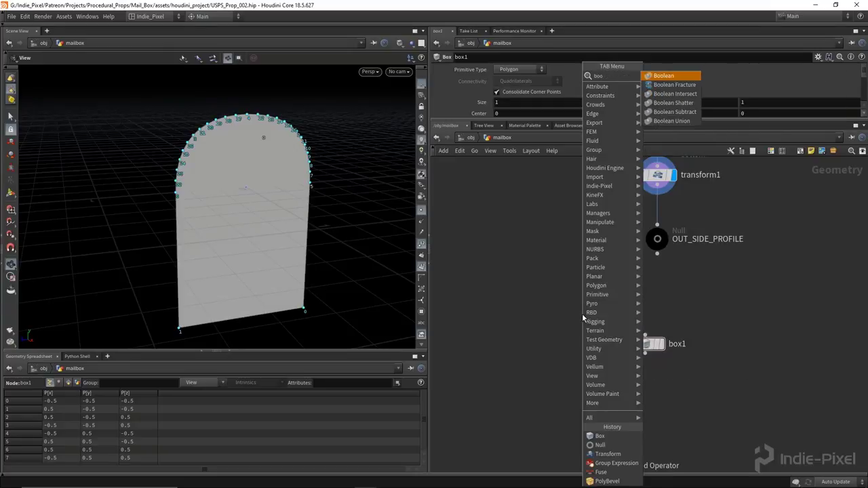
{"action": "key", "text": "Return"}
{"action": "left_click", "coordinate": [568, 361]}
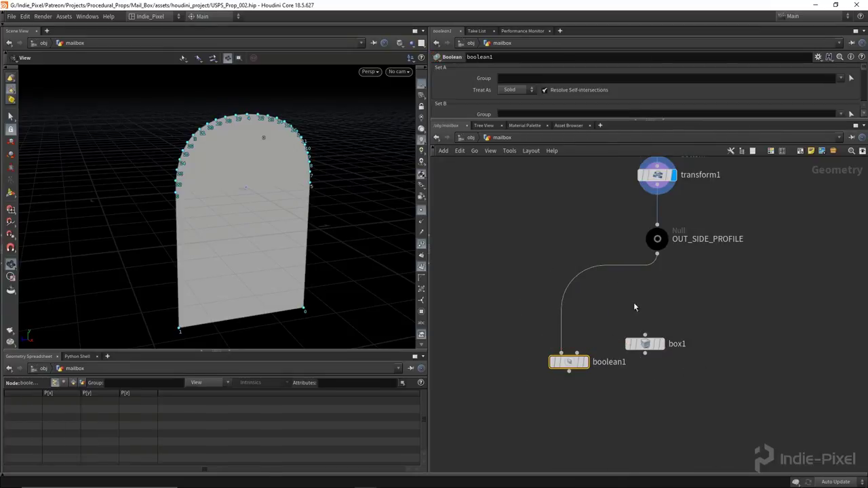
{"action": "left_click_drag", "start_coordinate": [643, 336], "coordinate": [579, 371]}
{"action": "left_click", "coordinate": [586, 361]}
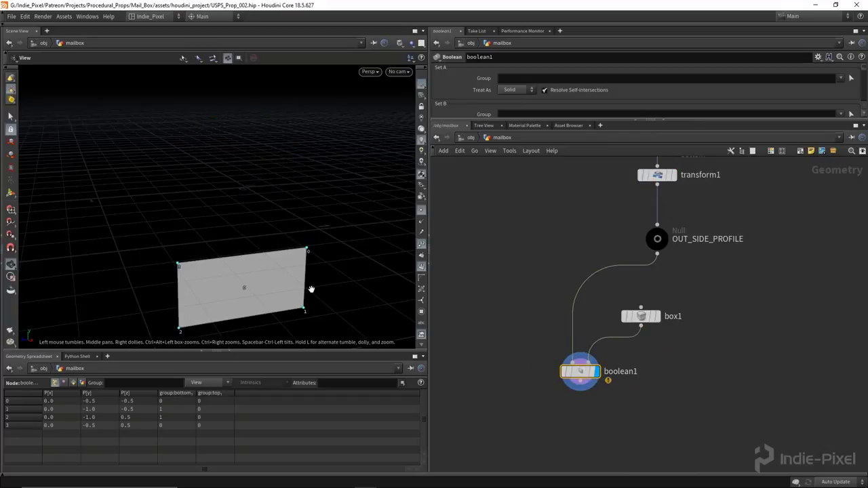
Step: Display the box node and template OUT_SIDE_PROFILE as a wireframe reference
{"action": "left_click", "coordinate": [641, 316]}
{"action": "left_click", "coordinate": [657, 254]}
{"action": "left_click", "coordinate": [641, 309]}
{"action": "key", "text": "ctrl+z"}
{"action": "left_click", "coordinate": [664, 251]}
{"action": "left_click", "coordinate": [656, 316]}
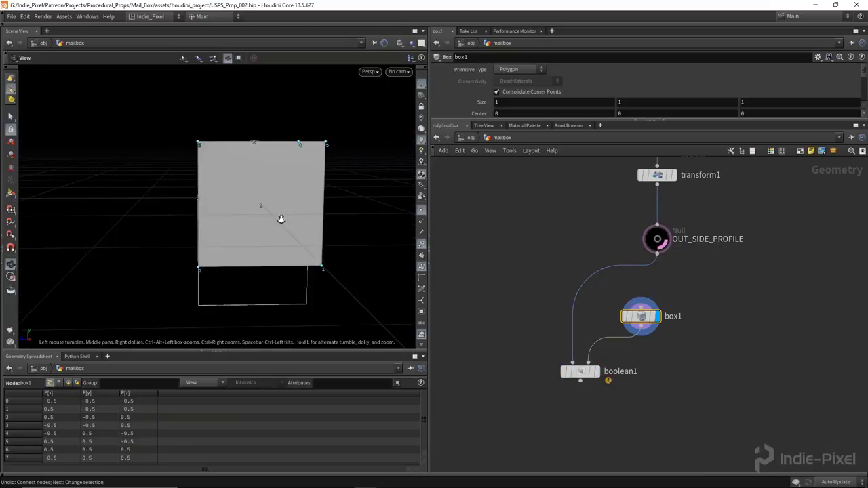
Step: Switch to the right view and move the box freehand to a center of about 0.53 in Y and 0.52 in Z
{"action": "key", "text": "space+3"}
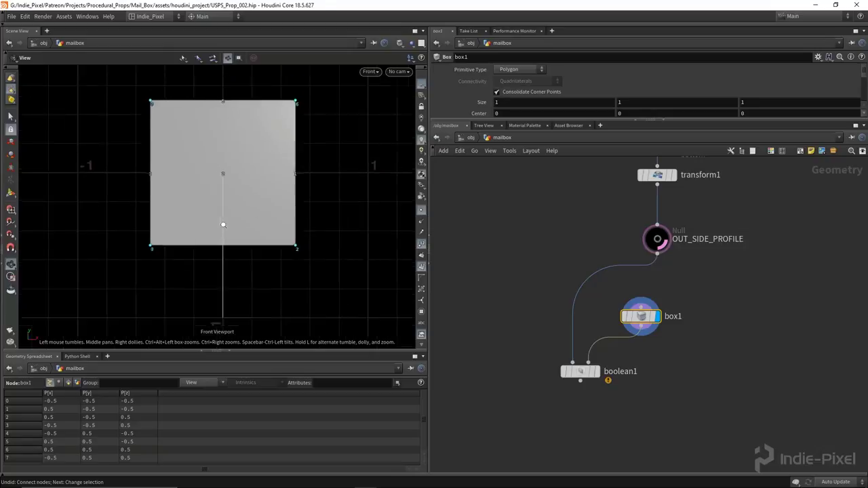
{"action": "key", "text": "space+2"}
{"action": "key", "text": "space+4"}
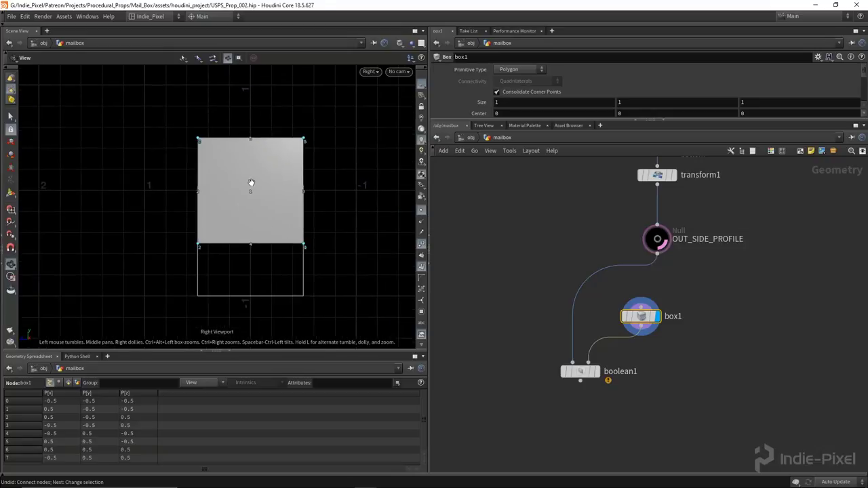
{"action": "key", "text": "f"}
{"action": "key", "text": "Return"}
{"action": "left_click_drag", "start_coordinate": [246, 200], "coordinate": [172, 126]}
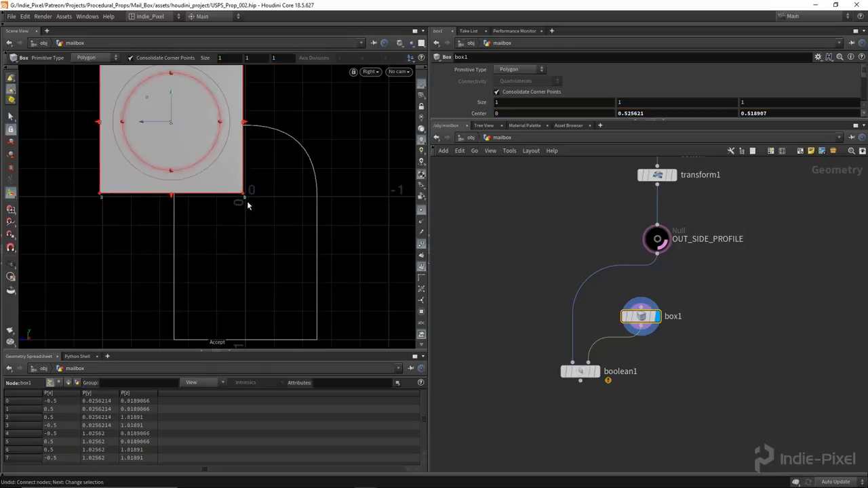
Step: Set the box's center to 0.5 in Y and 0.5 in Z
{"action": "key", "text": "f"}
{"action": "left_click", "coordinate": [658, 120]}
{"action": "left_click", "coordinate": [659, 114]}
{"action": "type", "text": "0.5"}
{"action": "key", "text": "Tab"}
{"action": "type", "text": "0"}
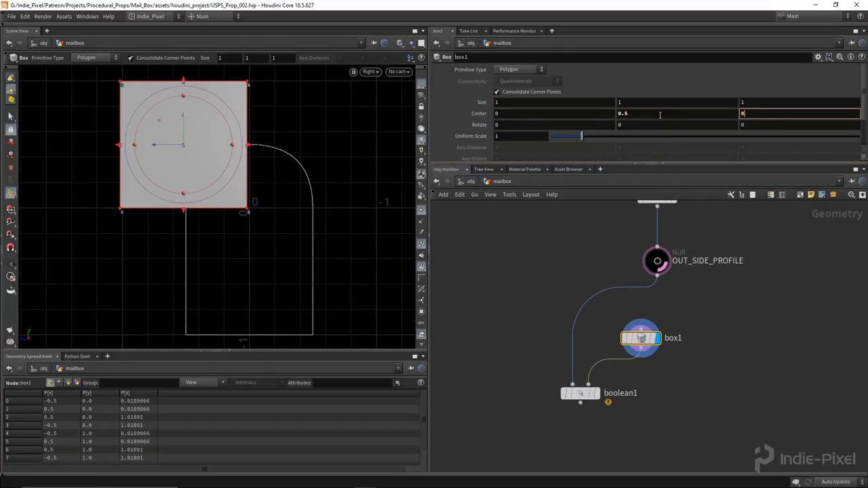
{"action": "key", "text": "Return"}
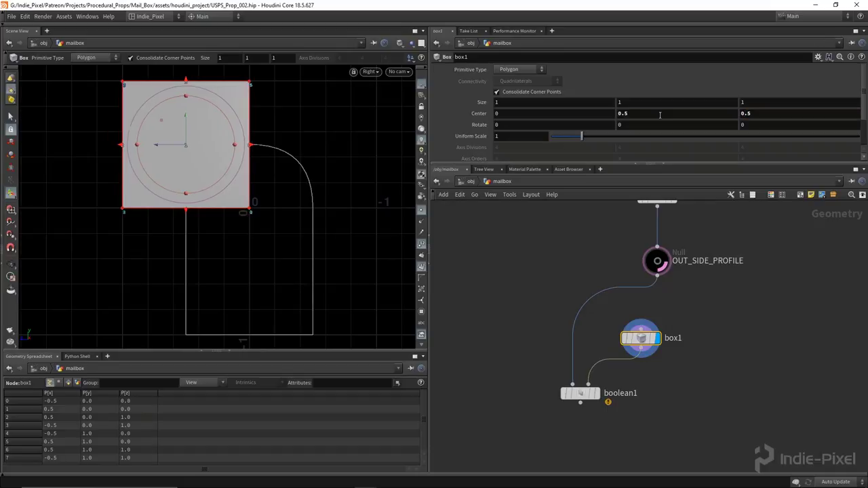
Step: Return to the perspective view and display the Boolean node to inspect the cut in the profile
{"action": "key", "text": "Escape"}
{"action": "scroll", "coordinate": [311, 248], "scroll_direction": "down", "scroll_amount": 3}
{"action": "left_click_drag", "start_coordinate": [245, 247], "coordinate": [177, 247]}
{"action": "key", "text": "Return"}
{"action": "middle_click_drag", "start_coordinate": [649, 383], "coordinate": [642, 331]}
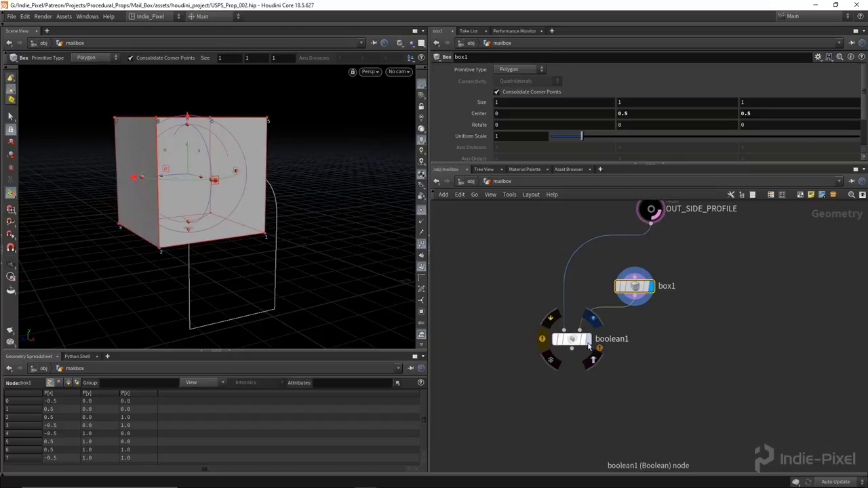
{"action": "left_click", "coordinate": [589, 340]}
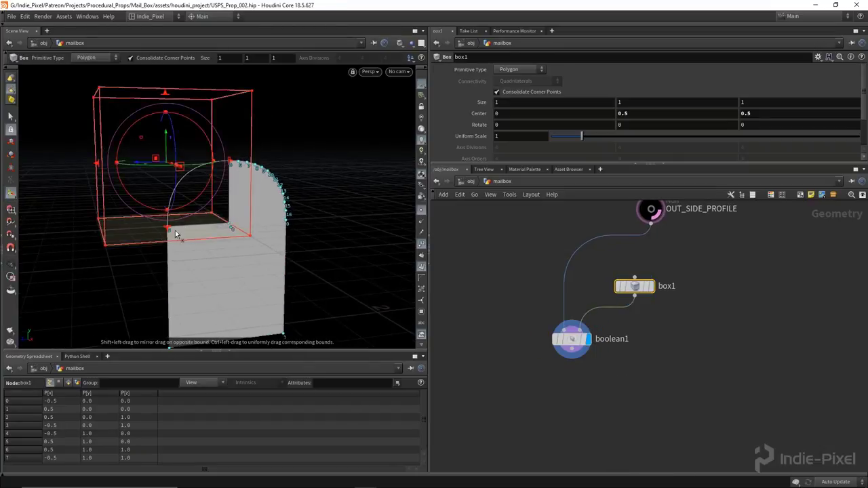
{"action": "left_click_drag", "start_coordinate": [241, 256], "coordinate": [258, 226]}
Step: Move the Boolean node down and insert a Linear Taper node between the box and the Boolean
{"action": "left_click_drag", "start_coordinate": [571, 339], "coordinate": [557, 390]}
{"action": "key", "text": "Tab"}
{"action": "type", "text": "null"}
{"action": "key", "text": "Return"}
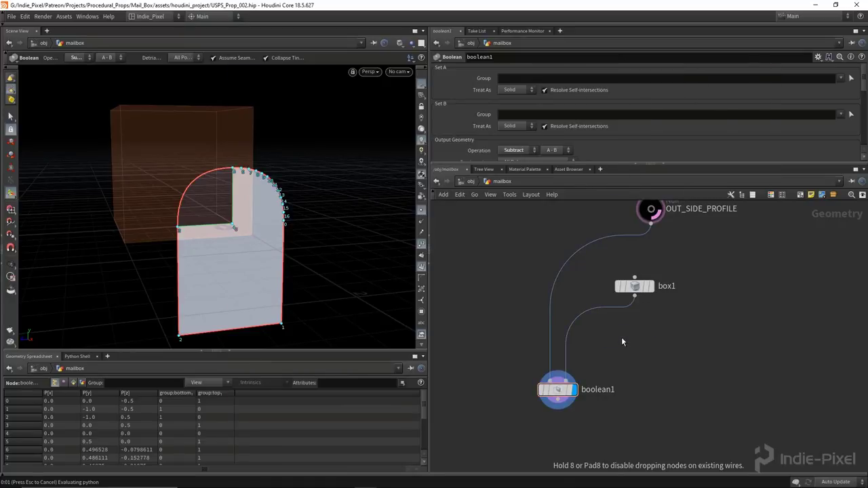
{"action": "left_click", "coordinate": [621, 337]}
{"action": "left_click_drag", "start_coordinate": [621, 327], "coordinate": [630, 326]}
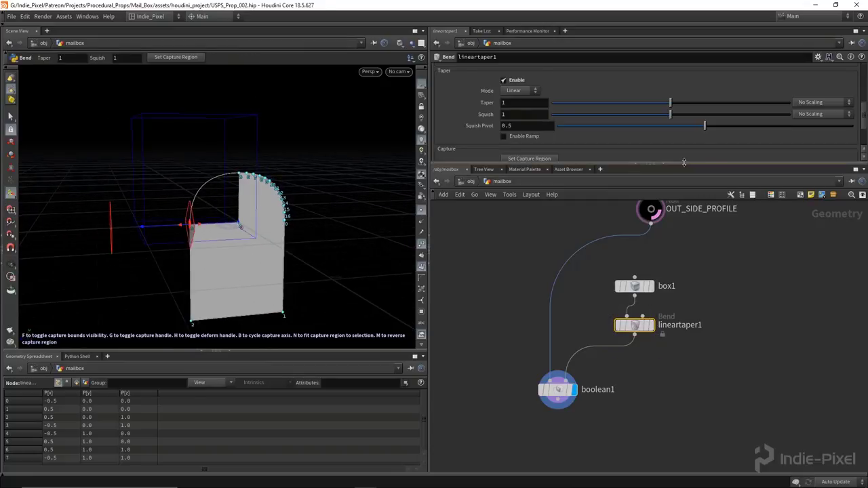
Step: Set the linear taper's Capture Origin Y to .5 and its Taper to about 1.352 to slope the cut
{"action": "left_click_drag", "start_coordinate": [683, 163], "coordinate": [678, 270]}
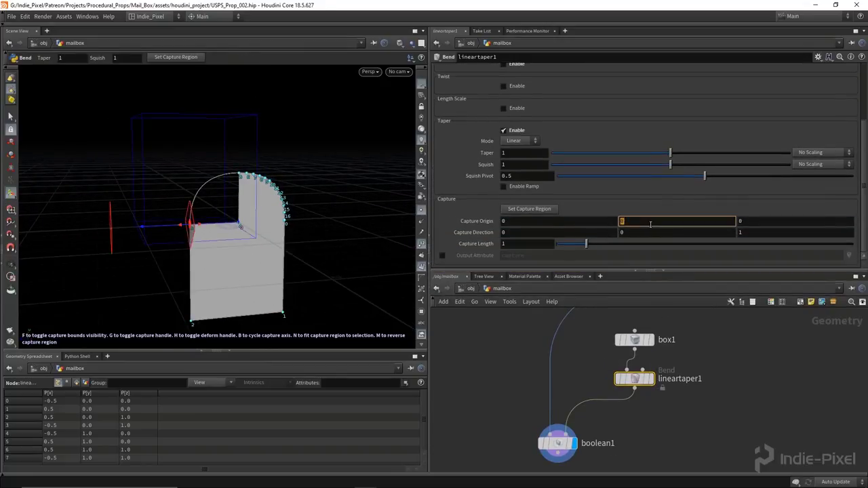
{"action": "key", "text": "Return"}
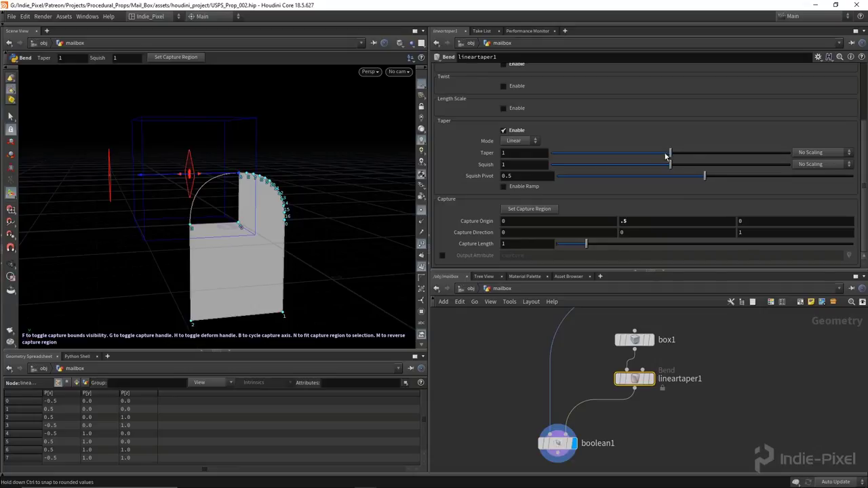
{"action": "scroll", "coordinate": [261, 246], "scroll_direction": "up", "scroll_amount": 5}
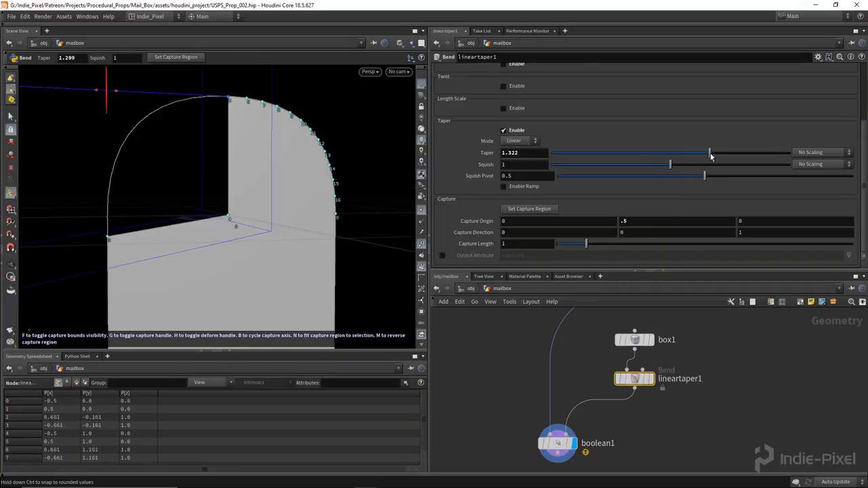
{"action": "scroll", "coordinate": [90, 246], "scroll_direction": "down", "scroll_amount": 3}
{"action": "left_click_drag", "start_coordinate": [709, 153], "coordinate": [713, 157]}
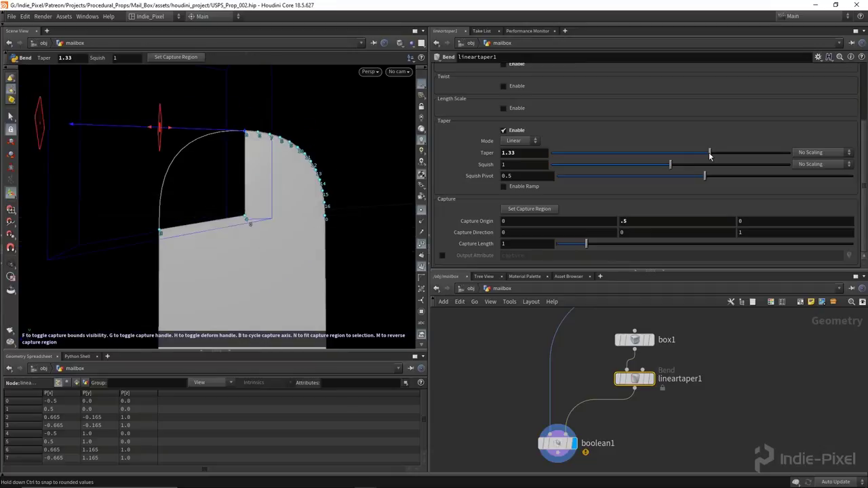
{"action": "key", "text": "Escape"}
{"action": "scroll", "coordinate": [178, 236], "scroll_direction": "down", "scroll_amount": 2}
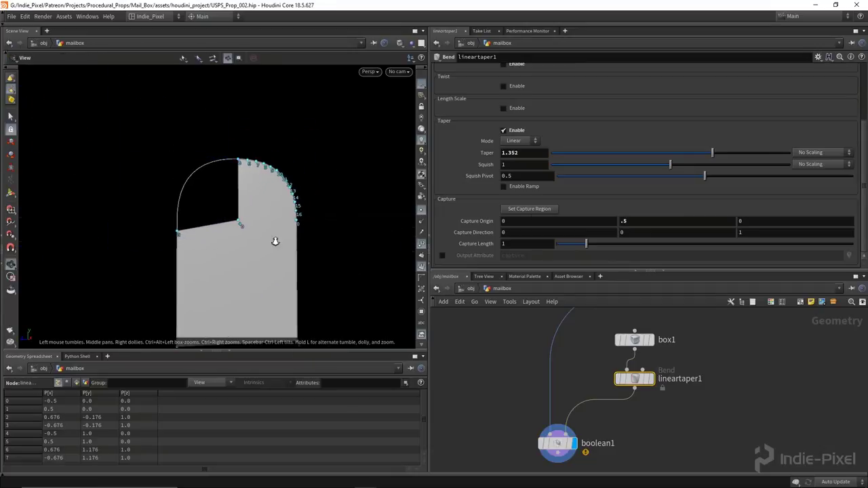
{"action": "left_click_drag", "start_coordinate": [292, 235], "coordinate": [301, 246]}
{"action": "left_click_drag", "start_coordinate": [684, 270], "coordinate": [684, 167]}
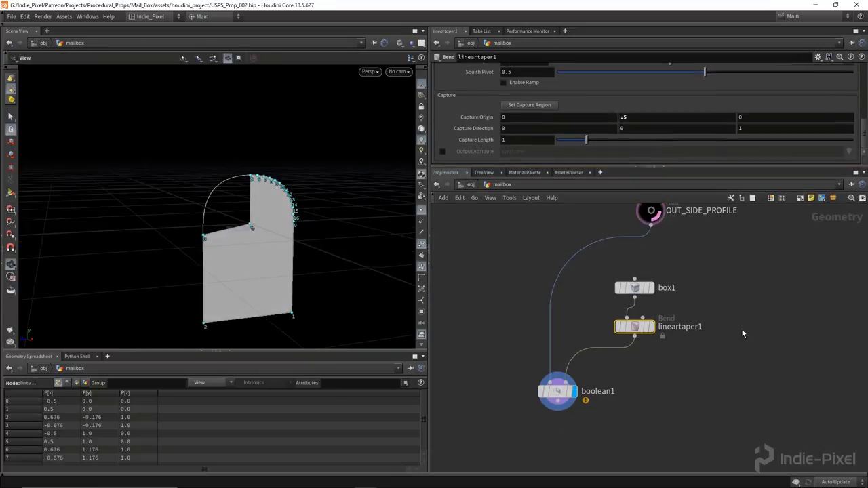
Step: Add a displayed Match Size node fed by the Boolean node
{"action": "middle_click_drag", "start_coordinate": [579, 467], "coordinate": [560, 345]}
{"action": "key", "text": "Tab"}
{"action": "type", "text": "m"}
{"action": "key", "text": "Escape"}
{"action": "key", "text": "Tab"}
{"action": "type", "text": "matchsize"}
{"action": "key", "text": "Return"}
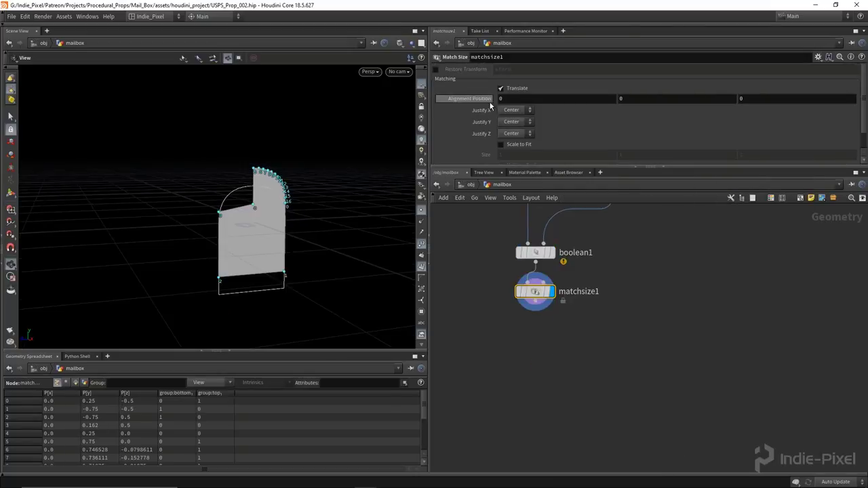
Step: Set the Match Size node's Justify Y to Min so the profile rests on the ground plane
{"action": "left_click", "coordinate": [512, 141]}
{"action": "left_click_drag", "start_coordinate": [267, 219], "coordinate": [203, 190]}
{"action": "left_click_drag", "start_coordinate": [222, 226], "coordinate": [231, 229]}
Step: Add a displayed Transform node fed by the Match Size node, set its Translate X to 0.5 and rename it width
{"action": "key", "text": "Tab"}
{"action": "type", "text": "trans"}
{"action": "key", "text": "Return"}
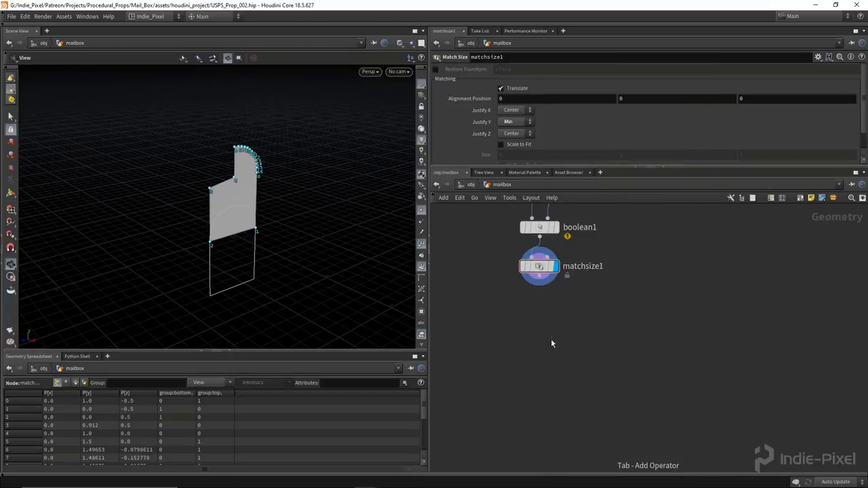
{"action": "left_click", "coordinate": [535, 310]}
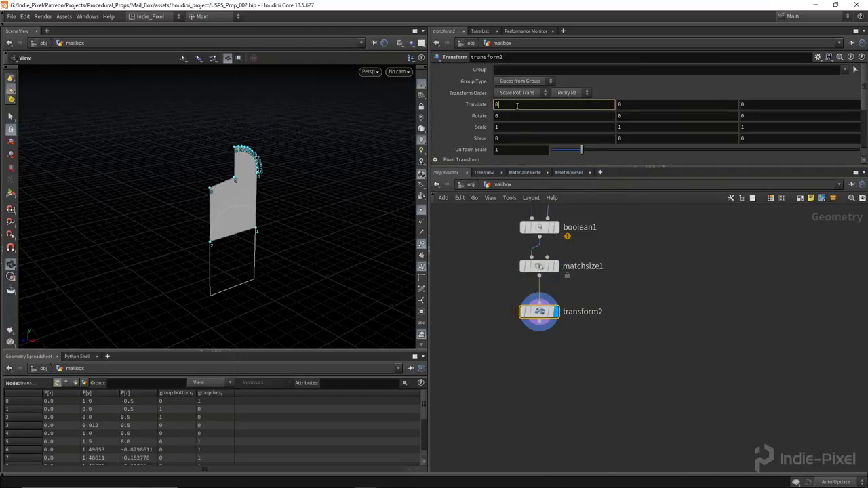
{"action": "key", "text": "Return"}
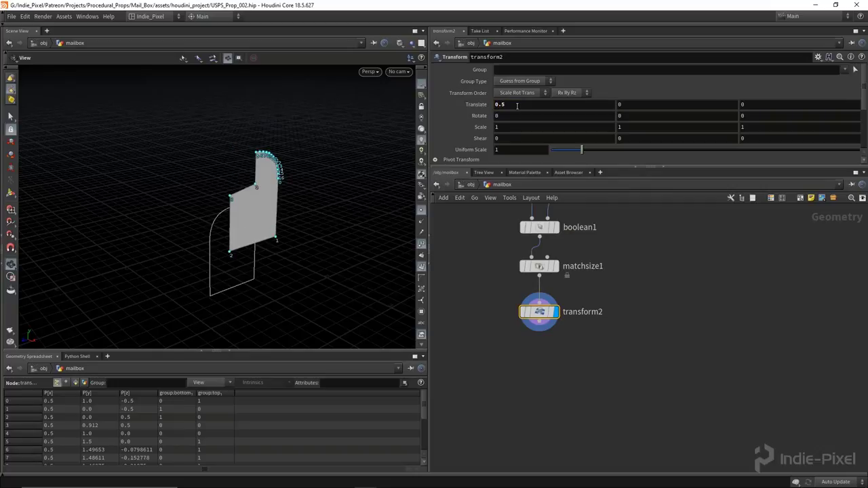
{"action": "double_click", "coordinate": [634, 343]}
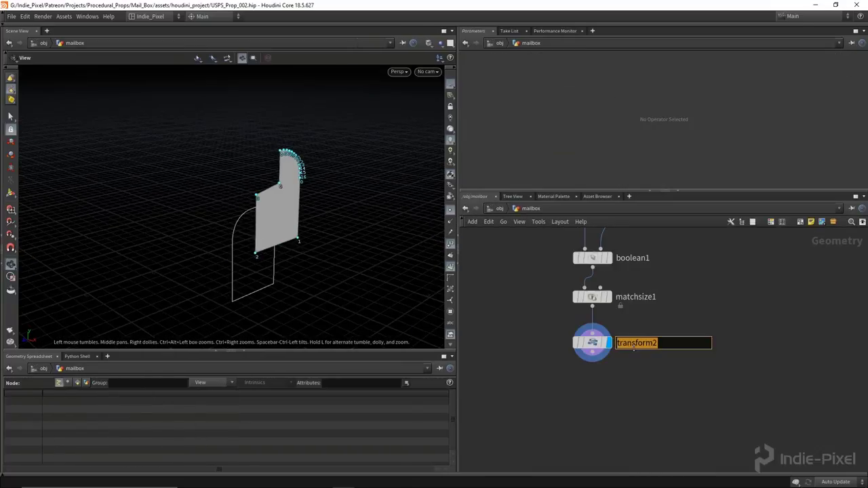
{"action": "key", "text": "Return"}
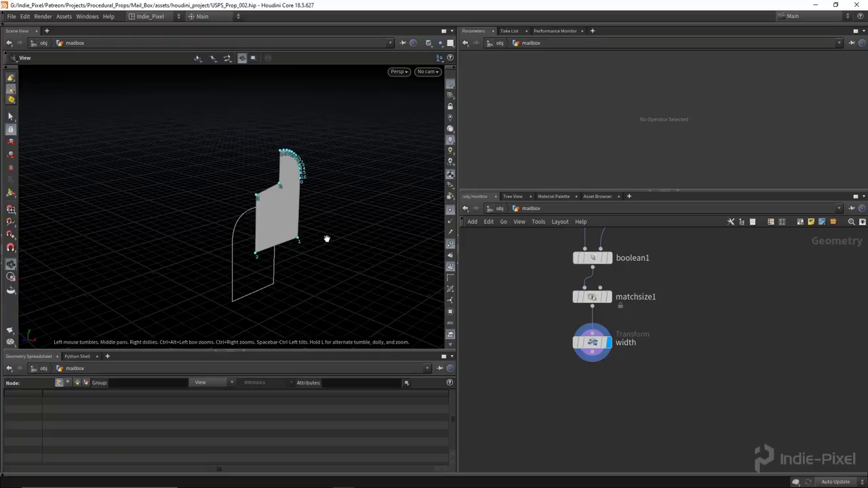
Step: Add a displayed Mirror node fed by the width node to duplicate the side profile across the X axis
{"action": "left_click_drag", "start_coordinate": [278, 253], "coordinate": [288, 252]}
{"action": "middle_click_drag", "start_coordinate": [582, 394], "coordinate": [589, 364]}
{"action": "key", "text": "Tab"}
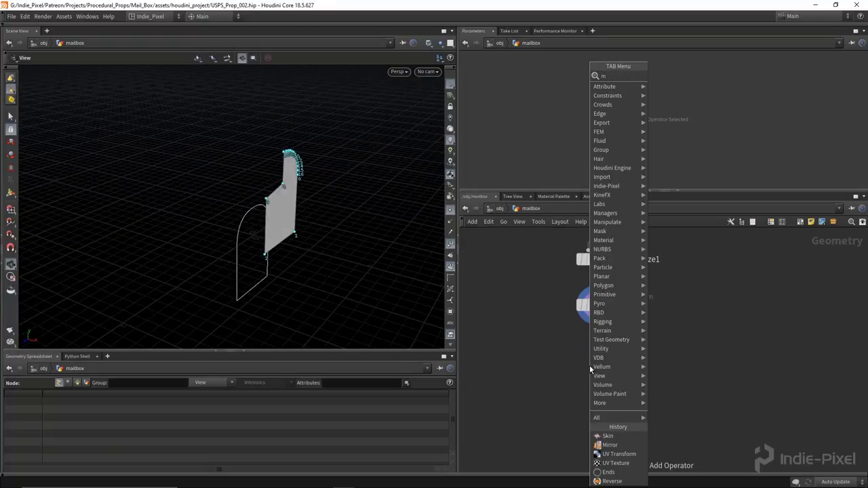
{"action": "left_click", "coordinate": [590, 366]}
{"action": "left_click", "coordinate": [597, 343]}
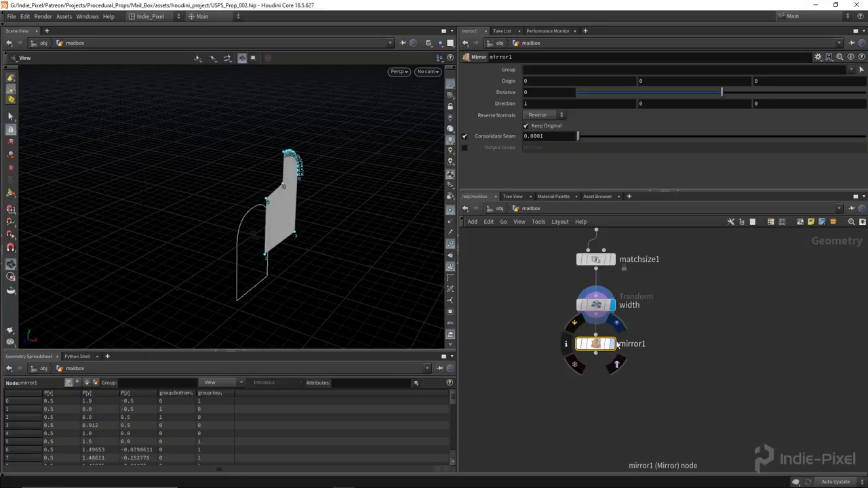
{"action": "left_click_drag", "start_coordinate": [202, 135], "coordinate": [211, 132]}
{"action": "left_click_drag", "start_coordinate": [208, 192], "coordinate": [241, 194]}
{"action": "left_click_drag", "start_coordinate": [245, 234], "coordinate": [247, 232]}
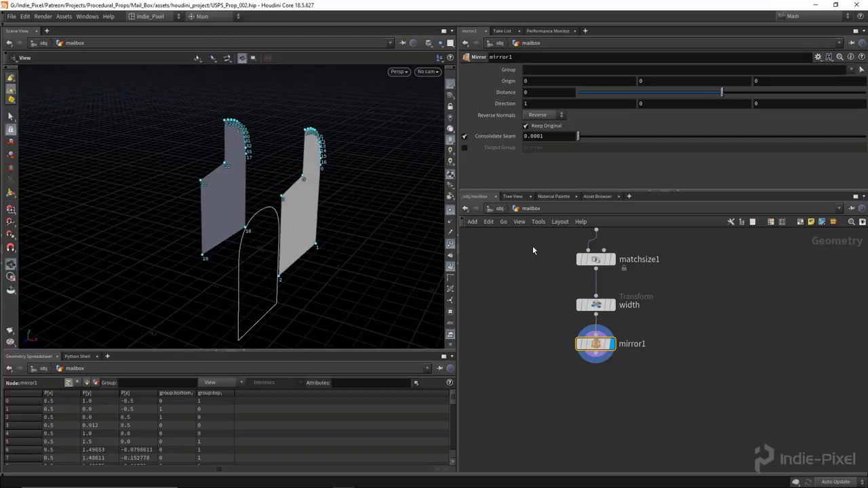
Step: Add a displayed Skin node fed by the Mirror node to bridge the two side profiles
{"action": "key", "text": "Tab"}
{"action": "type", "text": "fuse"}
{"action": "key", "text": "Return"}
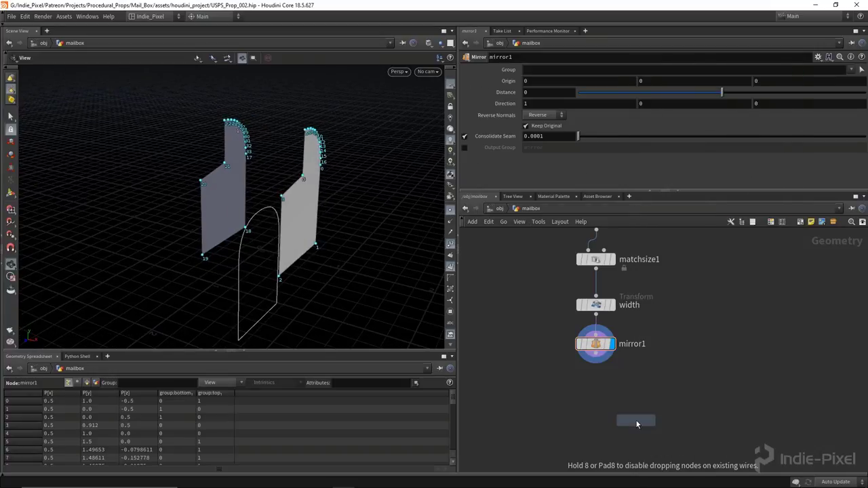
{"action": "left_click", "coordinate": [596, 384]}
{"action": "left_click_drag", "start_coordinate": [286, 224], "coordinate": [283, 160]}
{"action": "left_click_drag", "start_coordinate": [231, 160], "coordinate": [224, 142]}
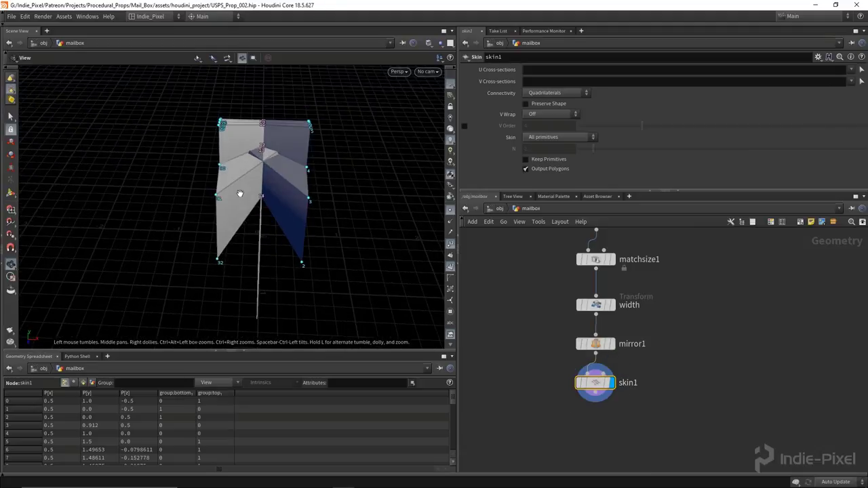
{"action": "left_click_drag", "start_coordinate": [238, 187], "coordinate": [220, 190]}
Step: Set the Mirror node's Reverse Normals option to No
{"action": "left_click", "coordinate": [595, 344]}
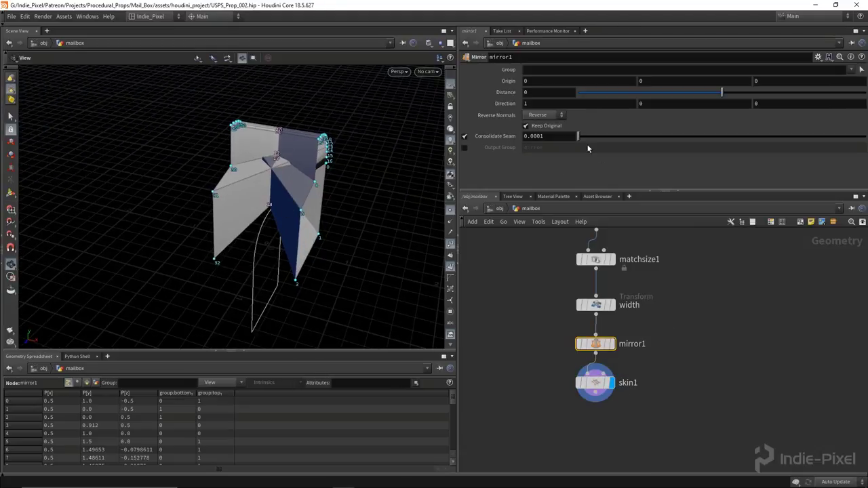
{"action": "left_click", "coordinate": [555, 115]}
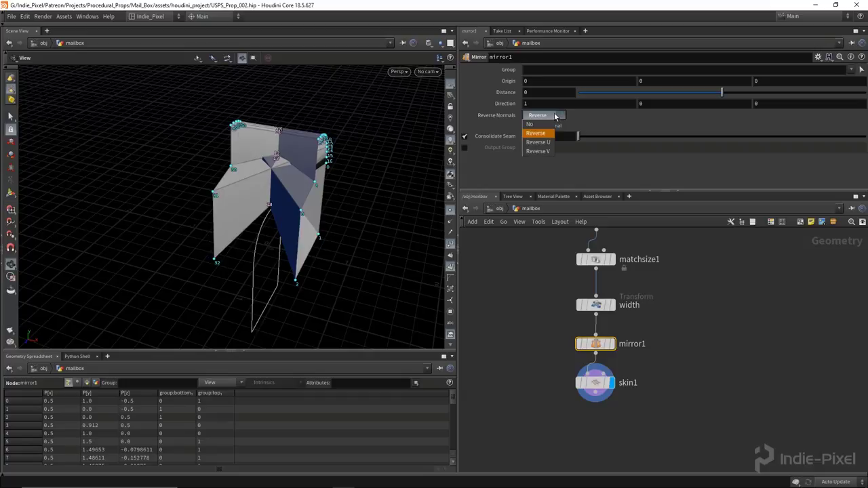
{"action": "left_click", "coordinate": [536, 125]}
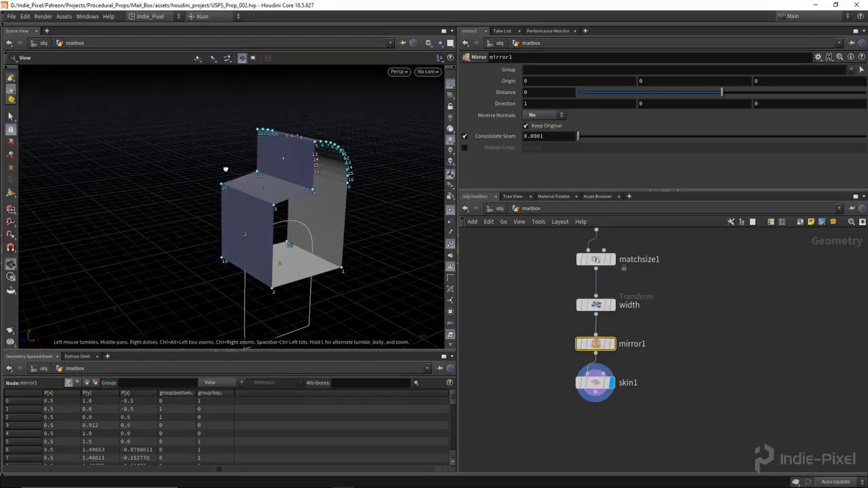
{"action": "left_click_drag", "start_coordinate": [237, 190], "coordinate": [260, 173]}
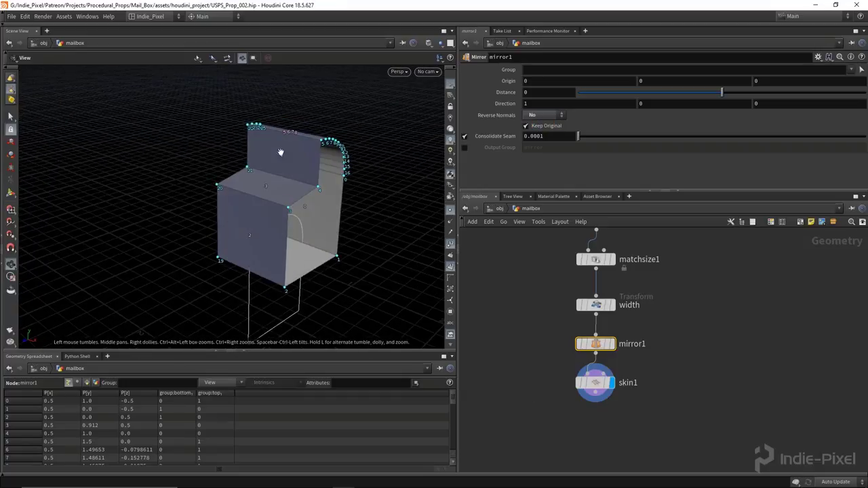
{"action": "left_click_drag", "start_coordinate": [286, 211], "coordinate": [291, 198]}
Step: Insert a Reverse node between the Mirror and Skin nodes and align the Skin node beneath it
{"action": "left_click_drag", "start_coordinate": [595, 383], "coordinate": [595, 411]}
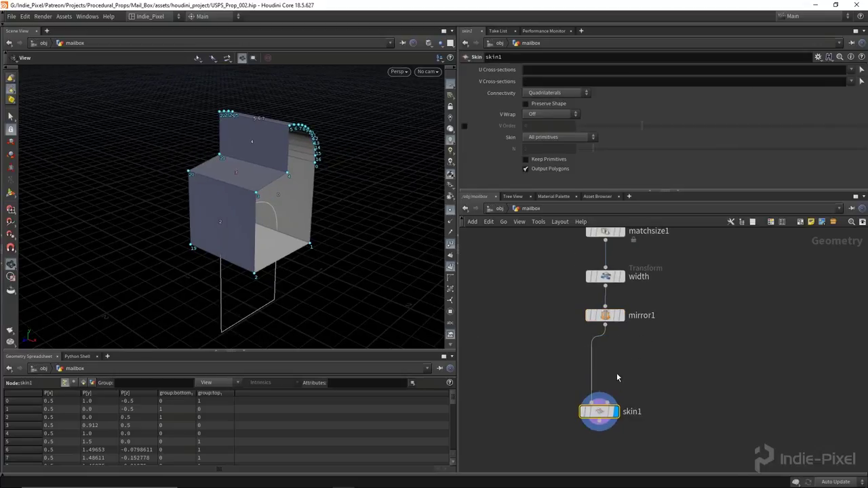
{"action": "key", "text": "Tab"}
{"action": "type", "text": "reverse"}
{"action": "key", "text": "Return"}
{"action": "left_click", "coordinate": [590, 363]}
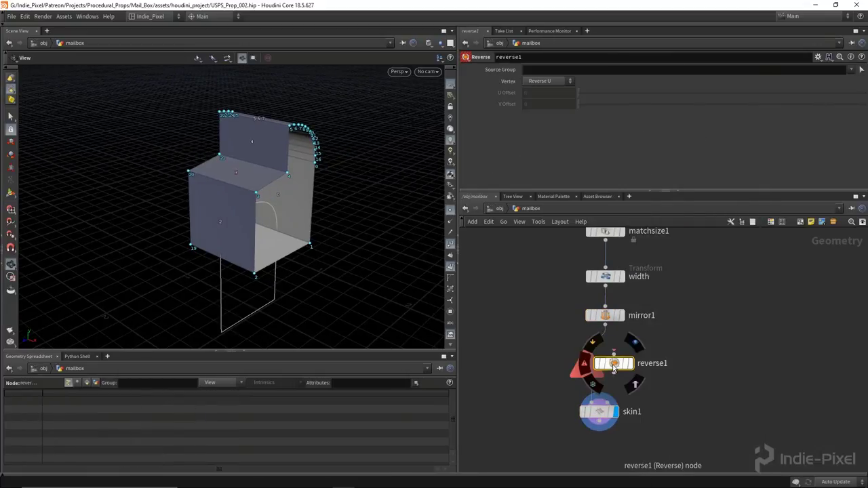
{"action": "left_click_drag", "start_coordinate": [590, 366], "coordinate": [604, 363]}
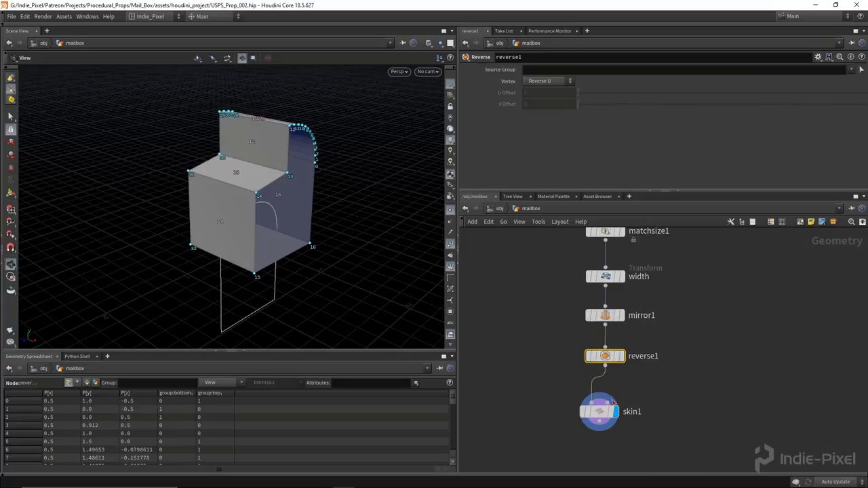
{"action": "left_click_drag", "start_coordinate": [599, 417], "coordinate": [599, 396]}
{"action": "left_click_drag", "start_coordinate": [272, 190], "coordinate": [320, 244]}
{"action": "key", "text": "space+5"}
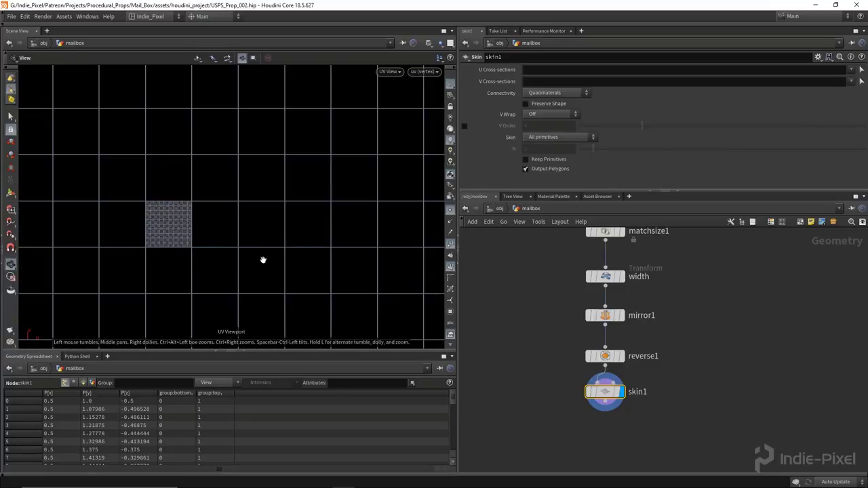
{"action": "key", "text": "space+1"}
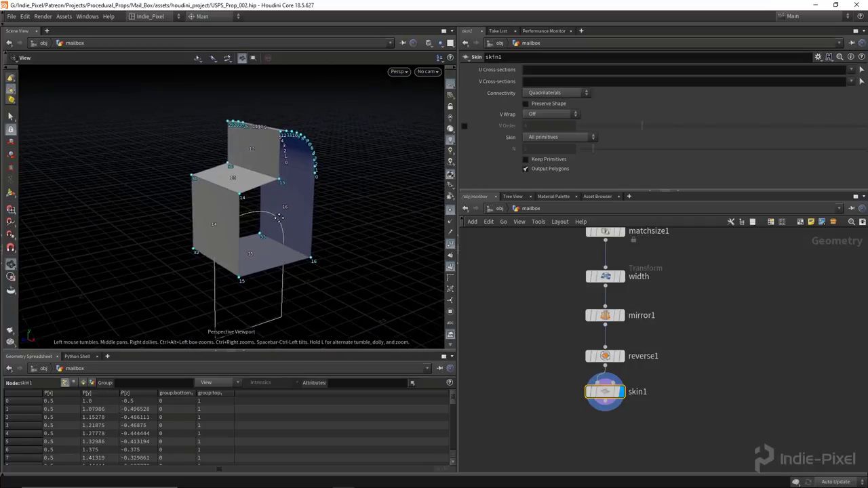
{"action": "left_click_drag", "start_coordinate": [281, 216], "coordinate": [306, 237]}
{"action": "left_click_drag", "start_coordinate": [258, 133], "coordinate": [248, 194]}
{"action": "right_click_drag", "start_coordinate": [382, 263], "coordinate": [191, 214]}
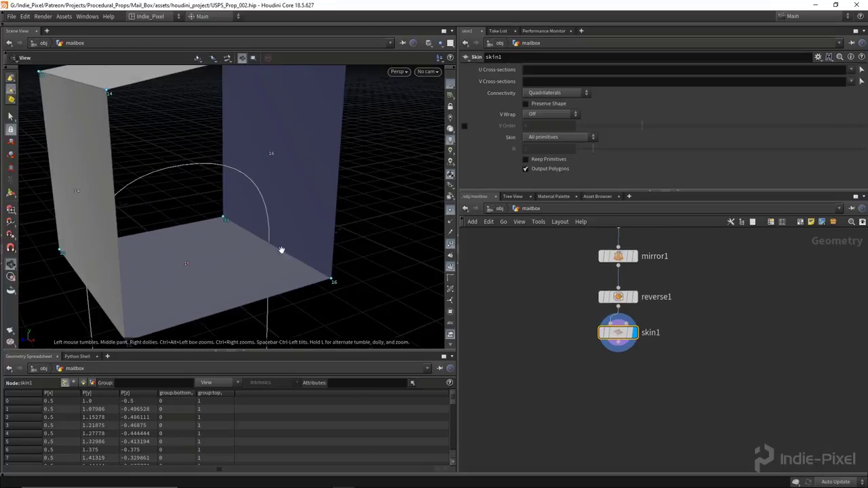
{"action": "left_click_drag", "start_coordinate": [242, 202], "coordinate": [271, 203]}
Step: Add a displayed Group by Range node fed by the Skin node
{"action": "key", "text": "Tab"}
{"action": "type", "text": "group"}
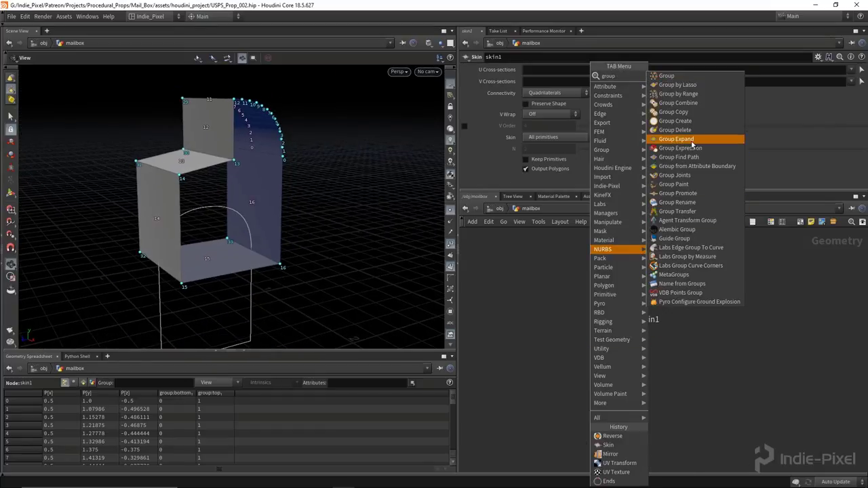
{"action": "left_click", "coordinate": [678, 93]}
{"action": "left_click", "coordinate": [648, 387]}
{"action": "left_click", "coordinate": [616, 337]}
{"action": "left_click", "coordinate": [644, 378]}
{"action": "left_click", "coordinate": [660, 387]}
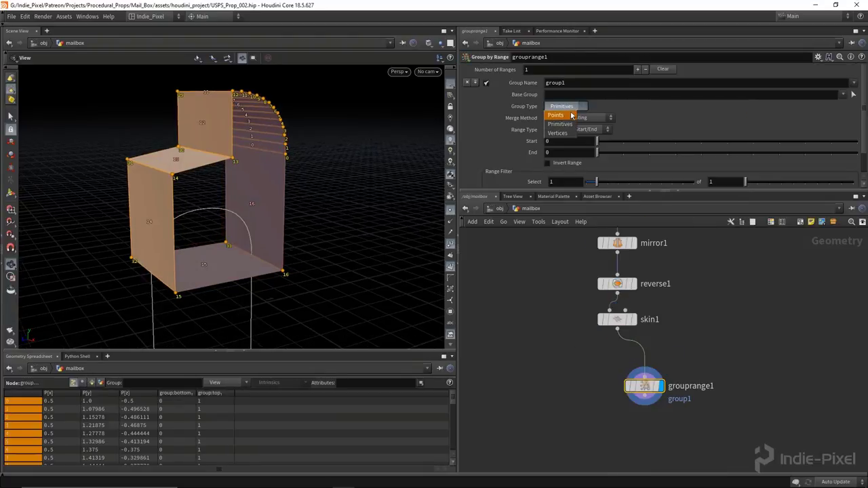
Step: Set the Group by Range node's Group Type to Points, Group Name to seam and End to 2
{"action": "left_click", "coordinate": [572, 115]}
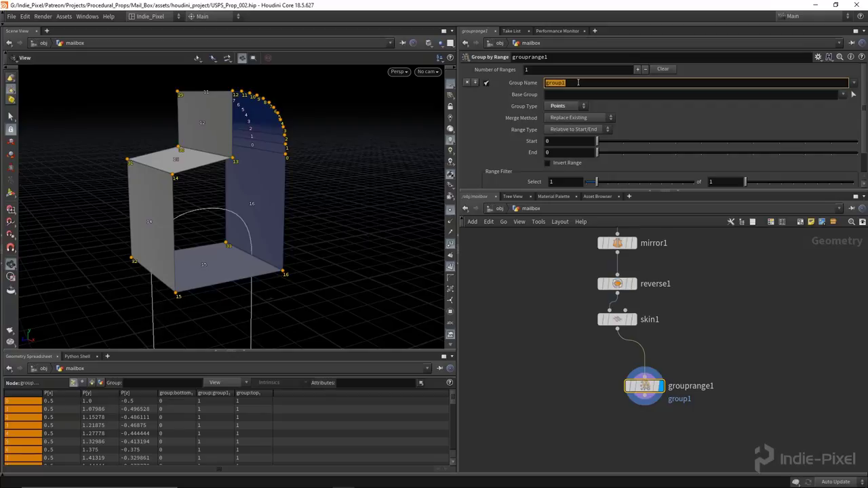
{"action": "key", "text": "Return"}
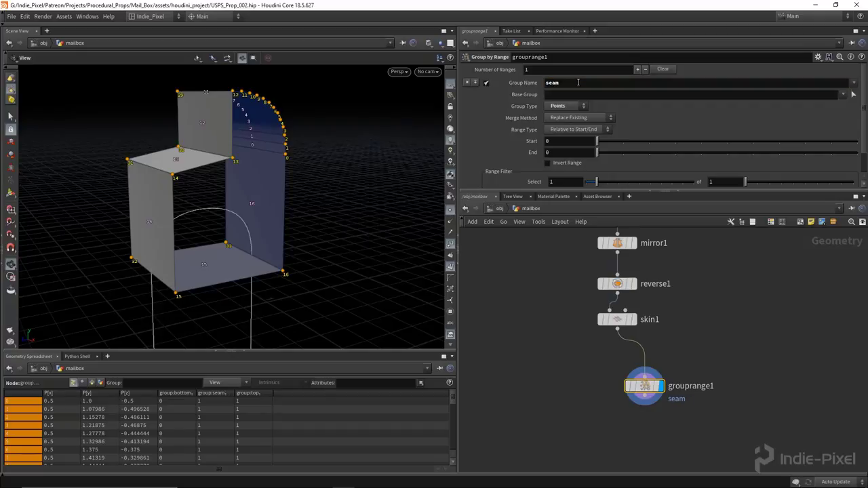
{"action": "left_click_drag", "start_coordinate": [269, 204], "coordinate": [265, 233]}
{"action": "scroll", "coordinate": [590, 120], "scroll_direction": "down", "scroll_amount": 1}
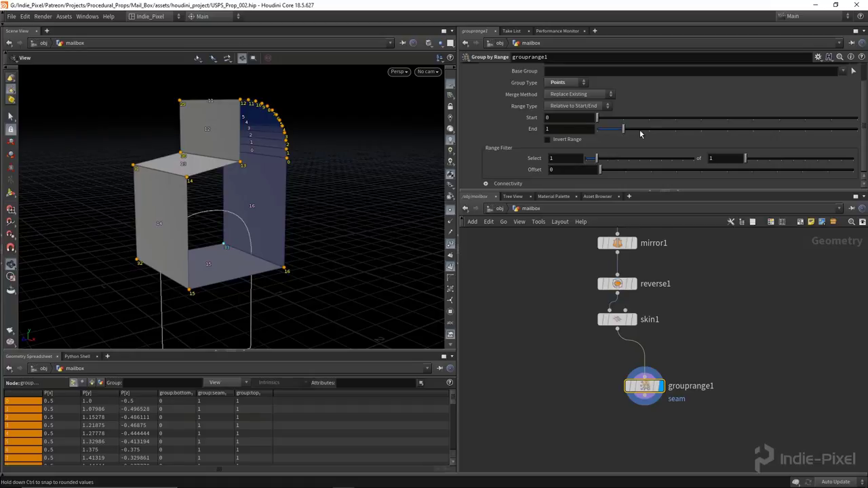
{"action": "left_click_drag", "start_coordinate": [162, 267], "coordinate": [203, 253]}
{"action": "middle_click_drag", "start_coordinate": [678, 230], "coordinate": [678, 271]}
{"action": "left_click_drag", "start_coordinate": [678, 271], "coordinate": [599, 369]}
{"action": "left_click_drag", "start_coordinate": [252, 248], "coordinate": [233, 122]}
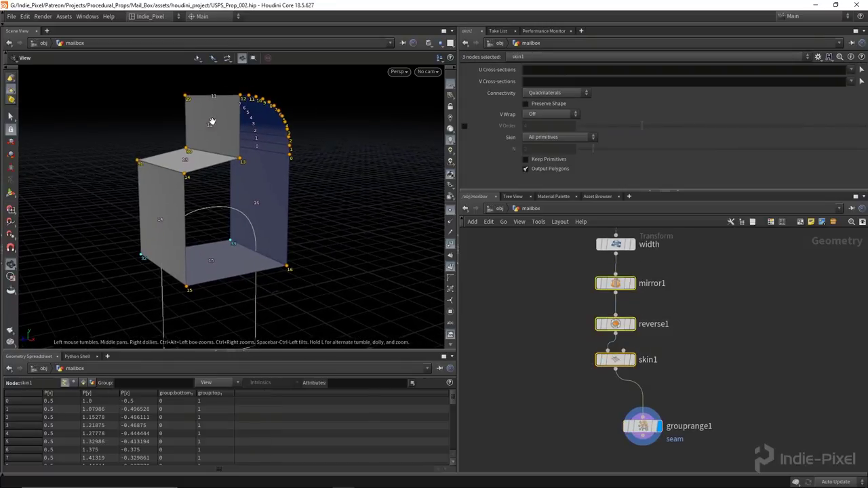
Step: Insert a Sort node between the Skin and Group by Range nodes, with Point Sort set to By Vertex Order
{"action": "middle_click_drag", "start_coordinate": [709, 367], "coordinate": [684, 303]}
{"action": "left_click", "coordinate": [601, 391]}
{"action": "key", "text": "Tab"}
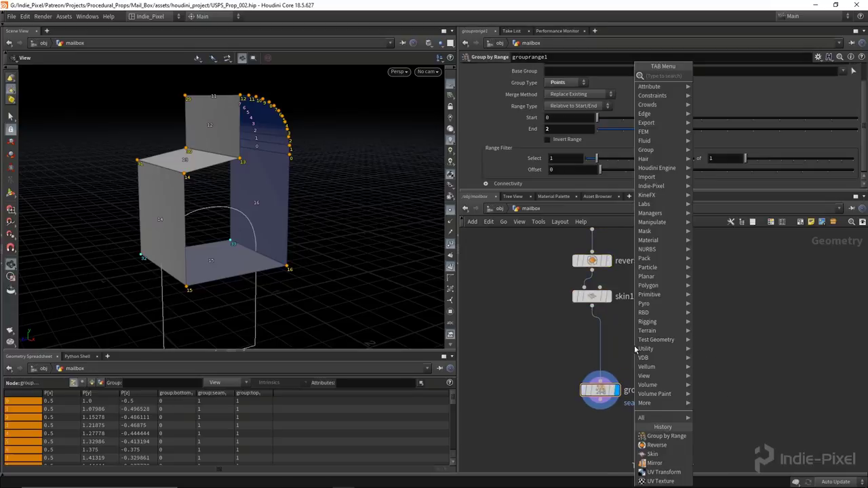
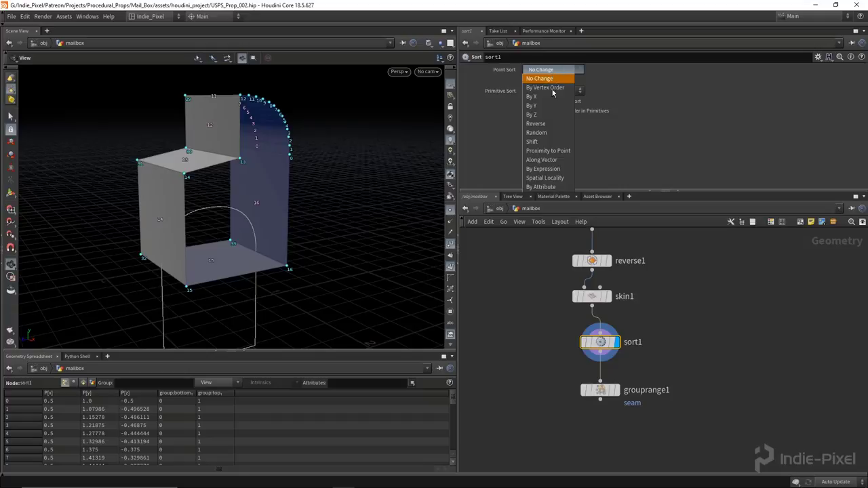
{"action": "left_click", "coordinate": [548, 79]}
{"action": "left_click_drag", "start_coordinate": [623, 344], "coordinate": [614, 345]}
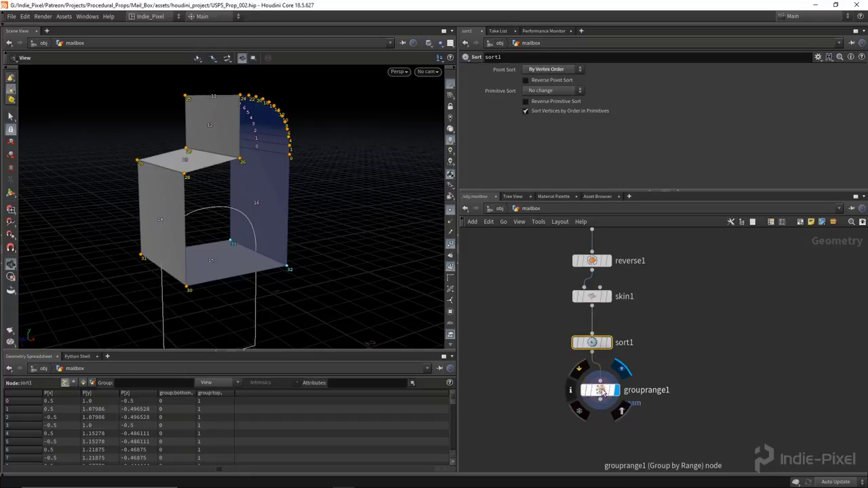
{"action": "left_click_drag", "start_coordinate": [619, 393], "coordinate": [611, 392]}
Step: Enable Invert Range on the Group by Range node so the seam group holds only the last two points
{"action": "scroll", "coordinate": [214, 239], "scroll_direction": "up", "scroll_amount": 3}
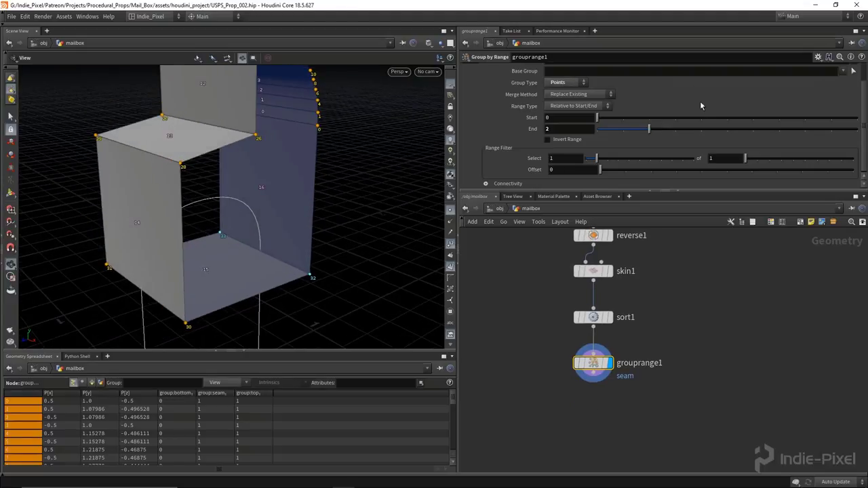
{"action": "left_click_drag", "start_coordinate": [325, 277], "coordinate": [302, 258]}
{"action": "left_click", "coordinate": [568, 140]}
{"action": "middle_click_drag", "start_coordinate": [634, 407], "coordinate": [617, 386]}
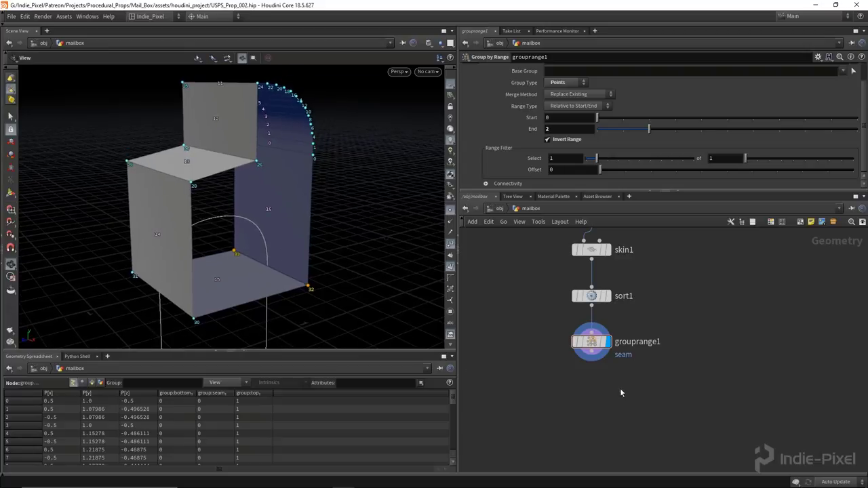
Step: Add a displayed Group Expression node fed by the Group by Range node and enlarge the parameter area
{"action": "left_click_drag", "start_coordinate": [272, 177], "coordinate": [209, 131]}
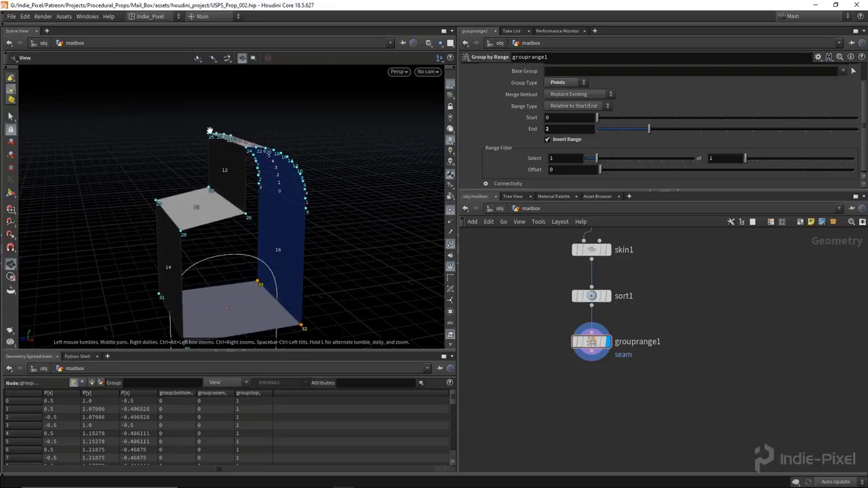
{"action": "key", "text": "Tab"}
{"action": "type", "text": "group"}
{"action": "left_click", "coordinate": [656, 148]}
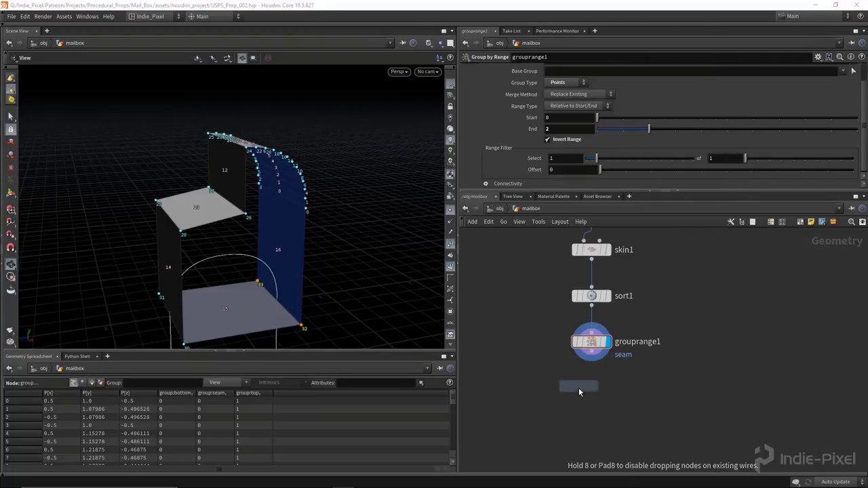
{"action": "left_click", "coordinate": [591, 382]}
{"action": "left_click_drag", "start_coordinate": [700, 191], "coordinate": [700, 212]}
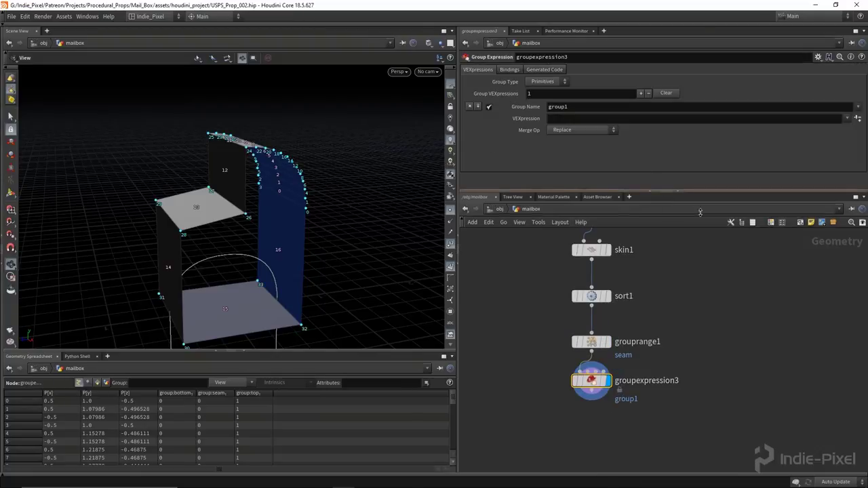
{"action": "left_click_drag", "start_coordinate": [217, 145], "coordinate": [246, 145]}
{"action": "left_click_drag", "start_coordinate": [182, 182], "coordinate": [285, 162]}
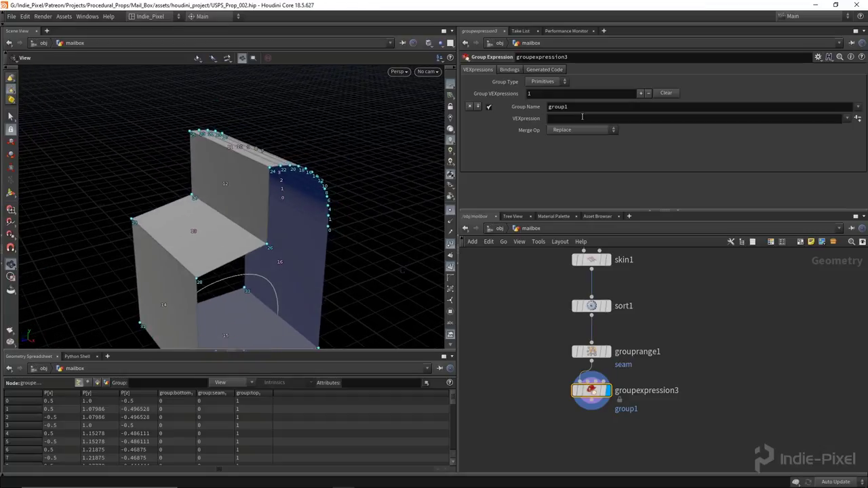
Step: Set the Group Expression node's Group Type to Points, Group Name to seam and Merge Op to Union with Existing
{"action": "left_click", "coordinate": [546, 82]}
{"action": "left_click", "coordinate": [543, 90]}
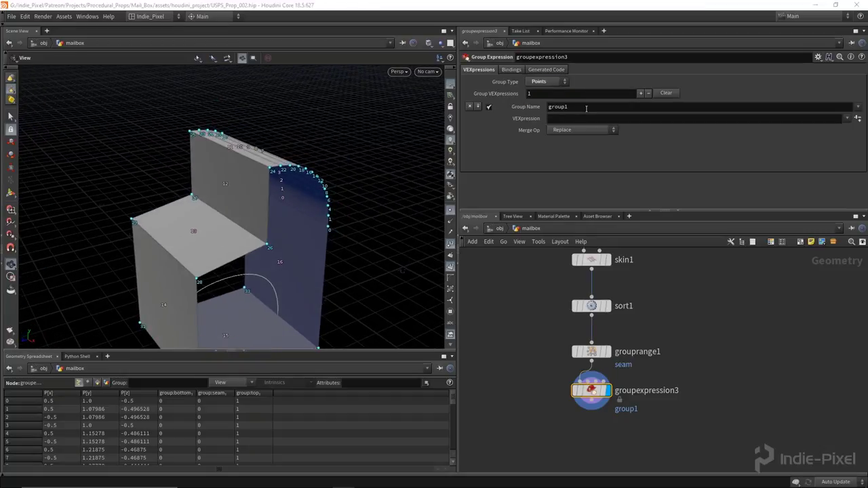
{"action": "left_click", "coordinate": [586, 107]}
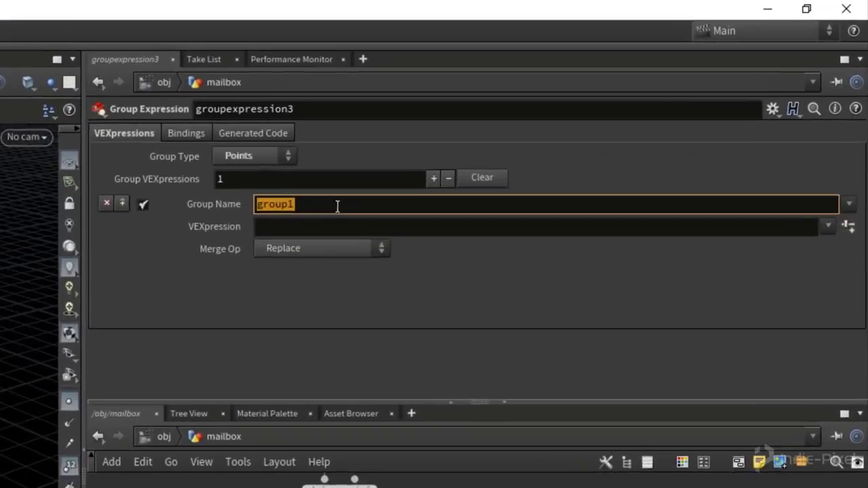
{"action": "type", "text": "seam"}
{"action": "key", "text": "Return"}
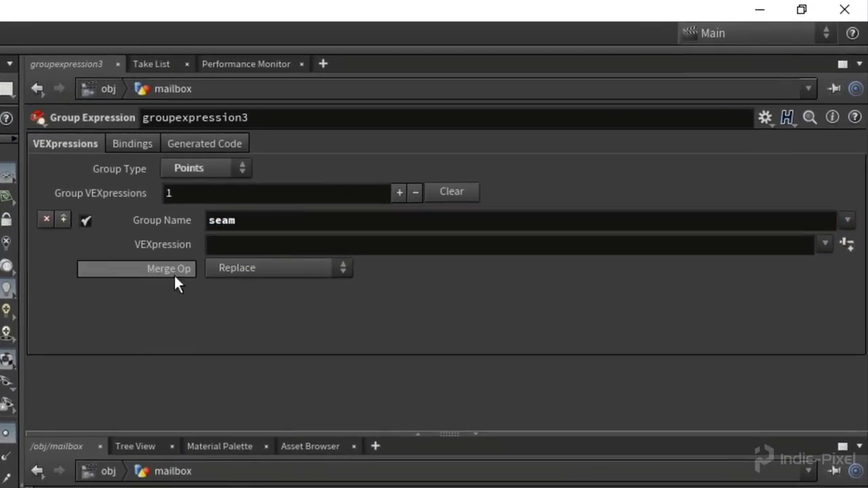
{"action": "left_click", "coordinate": [280, 269]}
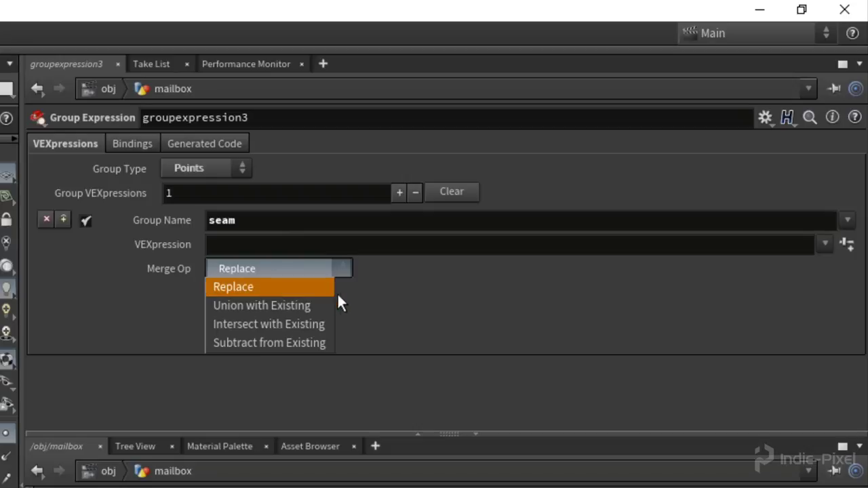
{"action": "left_click", "coordinate": [284, 305]}
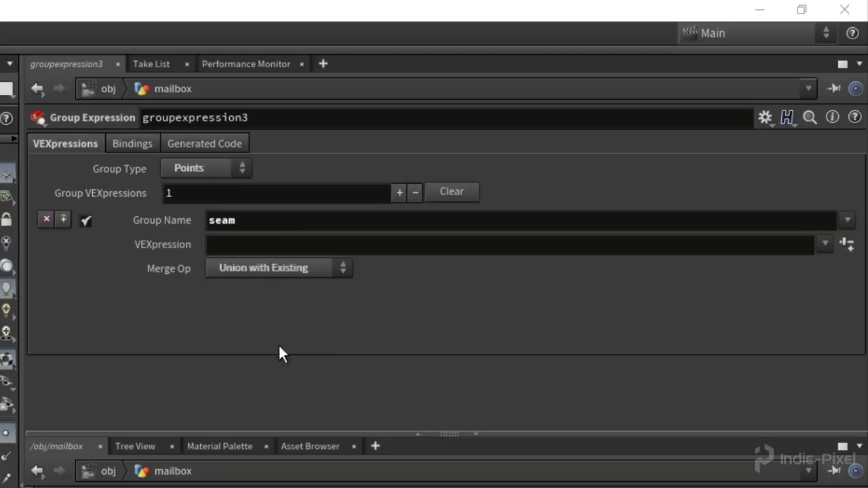
Step: Enter @P.y==getbbox_size(0).y as the Group Expression's VEXpression to add the topmost points to the seam group
{"action": "left_click", "coordinate": [293, 248]}
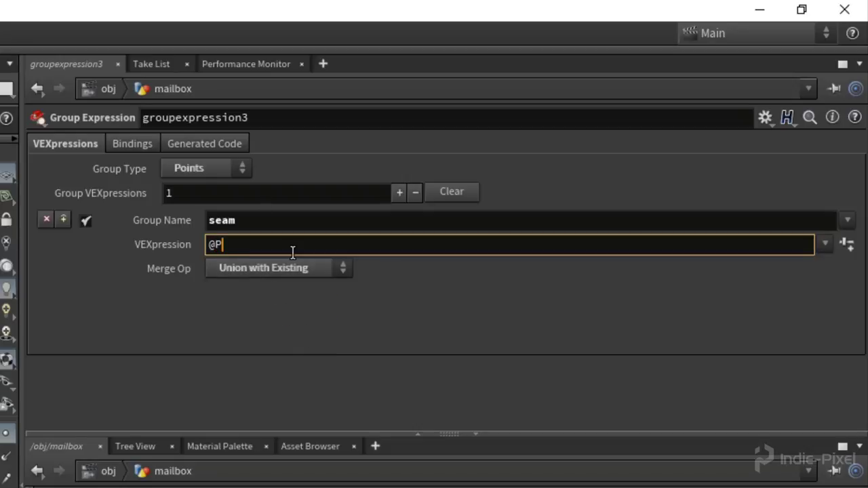
{"action": "type", "text": "@P.y==getbbox_size(0).y"}
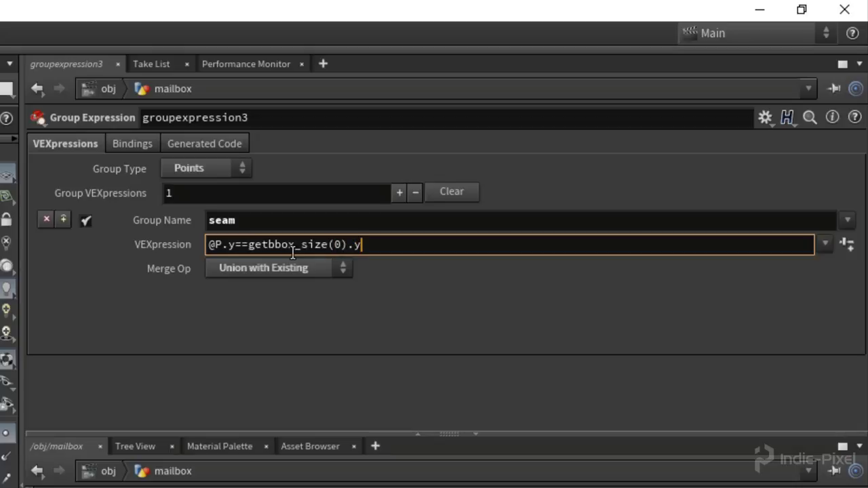
{"action": "key", "text": "Return"}
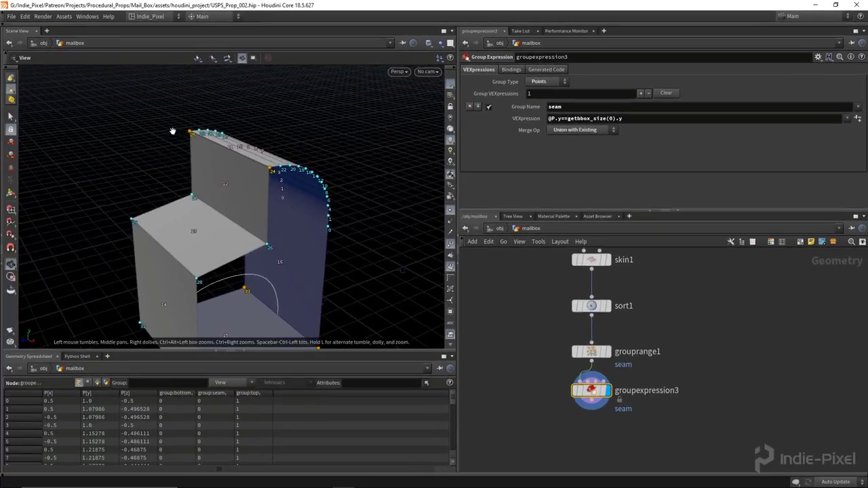
{"action": "left_click_drag", "start_coordinate": [307, 192], "coordinate": [275, 195]}
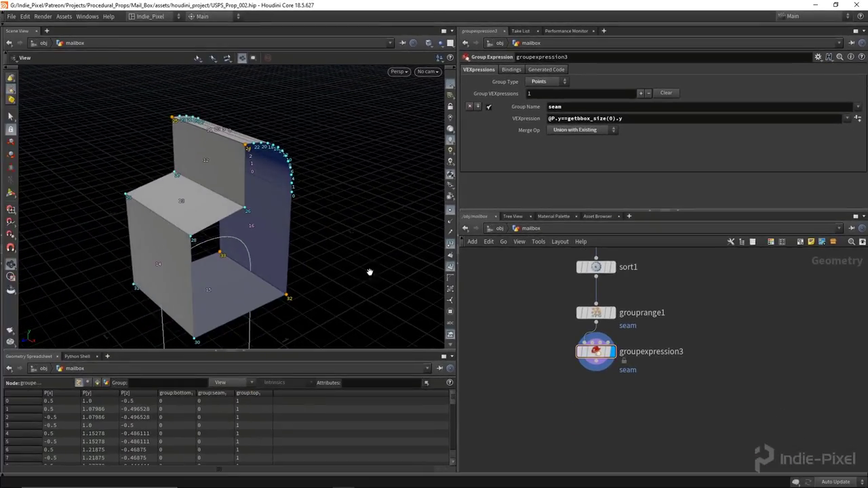
Step: Add a displayed Group Promote node fed by the Group Expression node
{"action": "key", "text": "Tab"}
{"action": "type", "text": "group"}
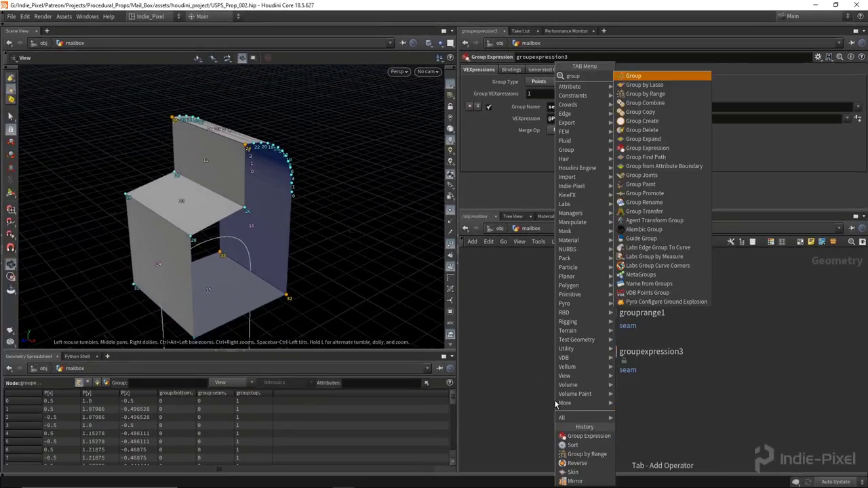
{"action": "left_click", "coordinate": [645, 192]}
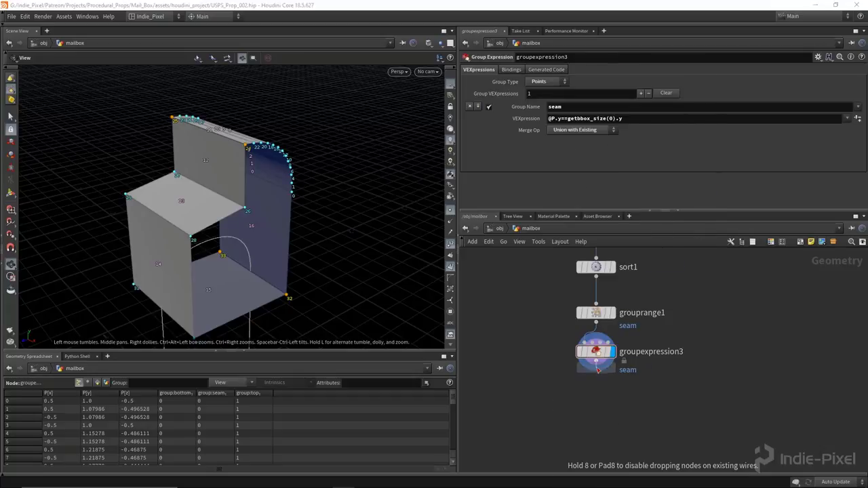
{"action": "left_click", "coordinate": [619, 391]}
{"action": "left_click", "coordinate": [612, 390]}
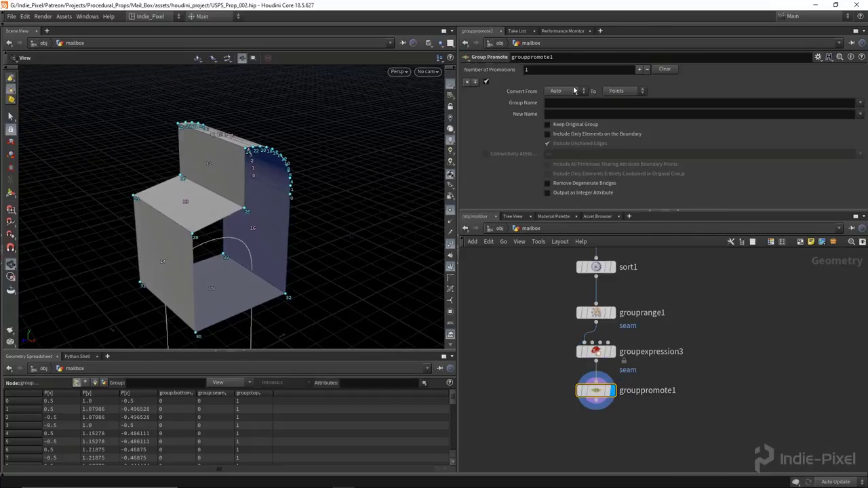
Step: Set the Group Promote node to convert the seam group to Edges
{"action": "left_click", "coordinate": [629, 91]}
{"action": "left_click", "coordinate": [614, 118]}
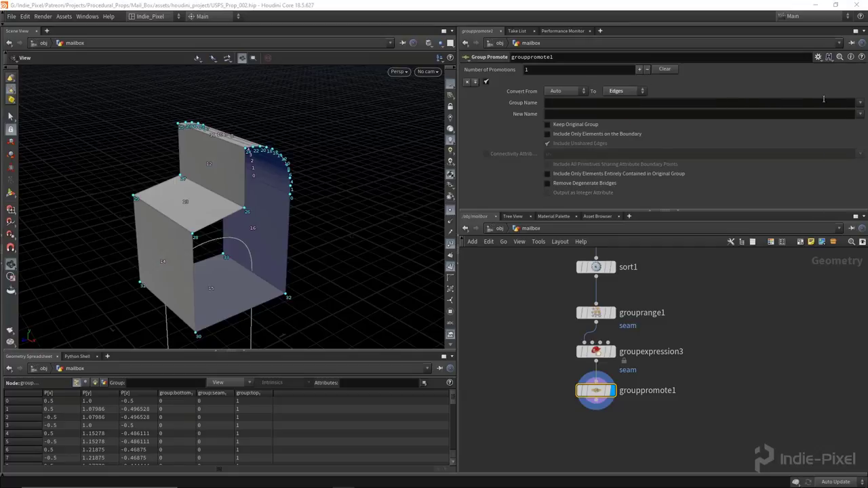
{"action": "left_click", "coordinate": [860, 105]}
{"action": "left_click", "coordinate": [786, 129]}
{"action": "left_click_drag", "start_coordinate": [183, 151], "coordinate": [234, 162]}
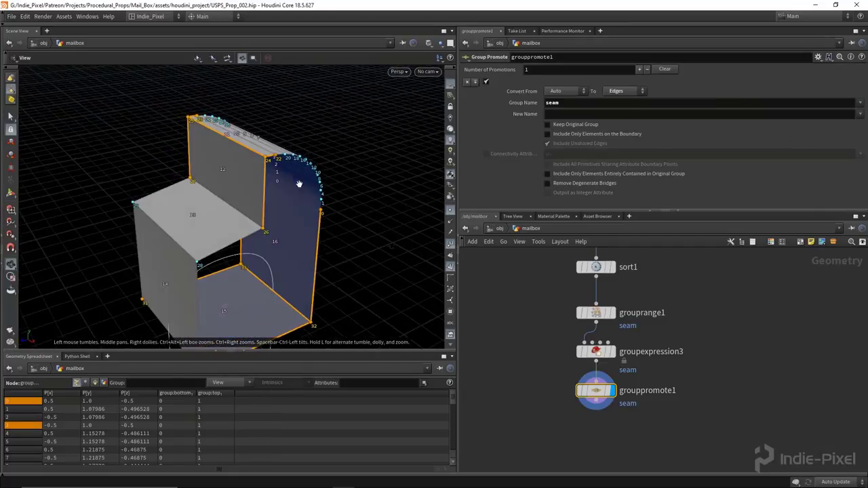
Step: Restrict the promoted group with Include Only Elements on the Boundary and set its New Name to seam
{"action": "left_click", "coordinate": [601, 135]}
{"action": "left_click_drag", "start_coordinate": [300, 190], "coordinate": [252, 150]}
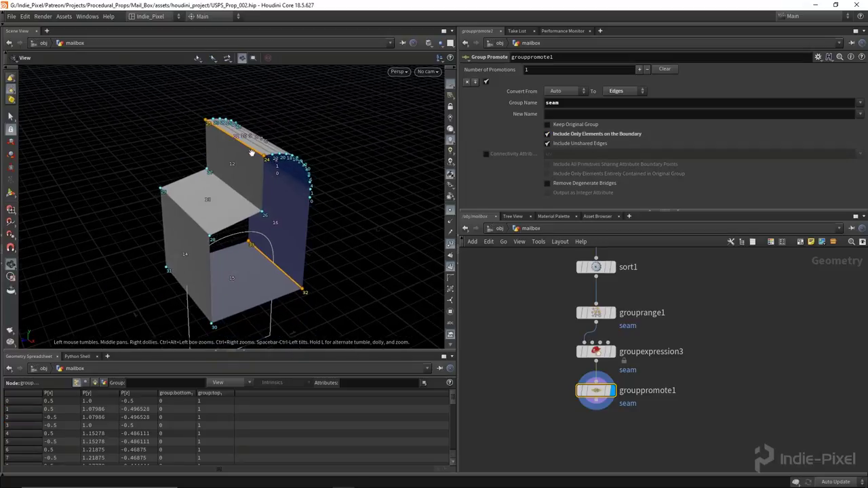
{"action": "left_click", "coordinate": [589, 114]}
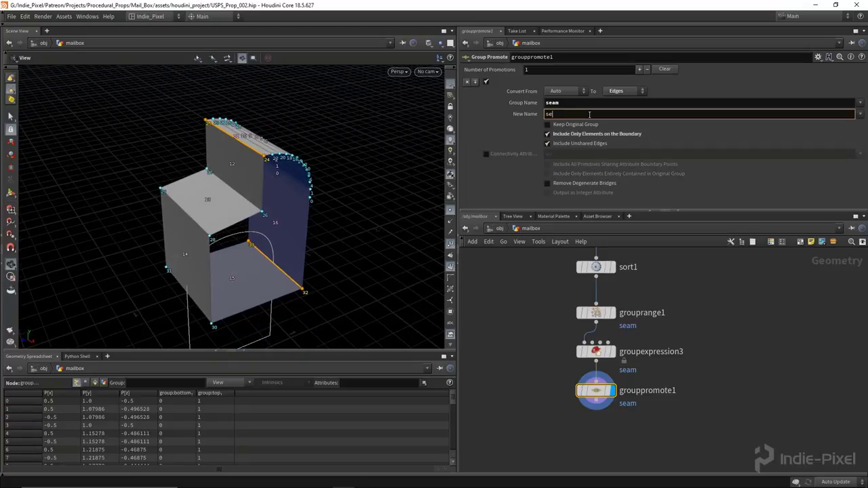
{"action": "key", "text": "Return"}
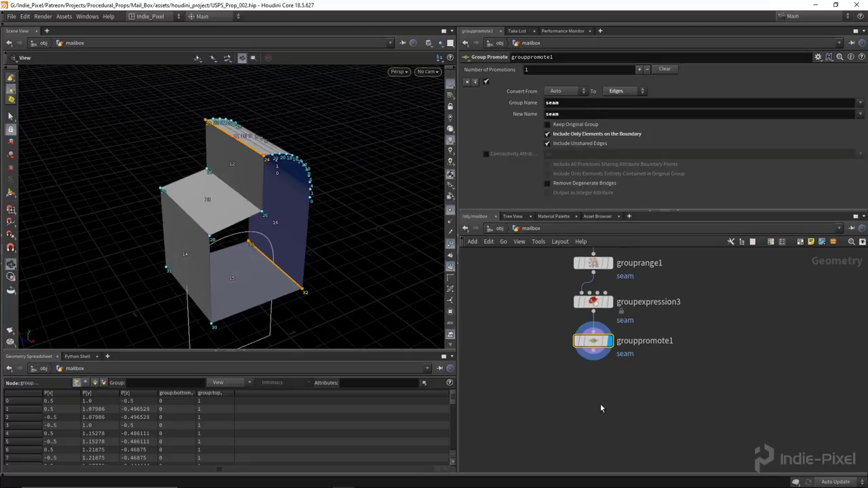
Step: Add a displayed UV Flatten node after the Group Promote node and set its Seams to the seam group
{"action": "key", "text": "Tab"}
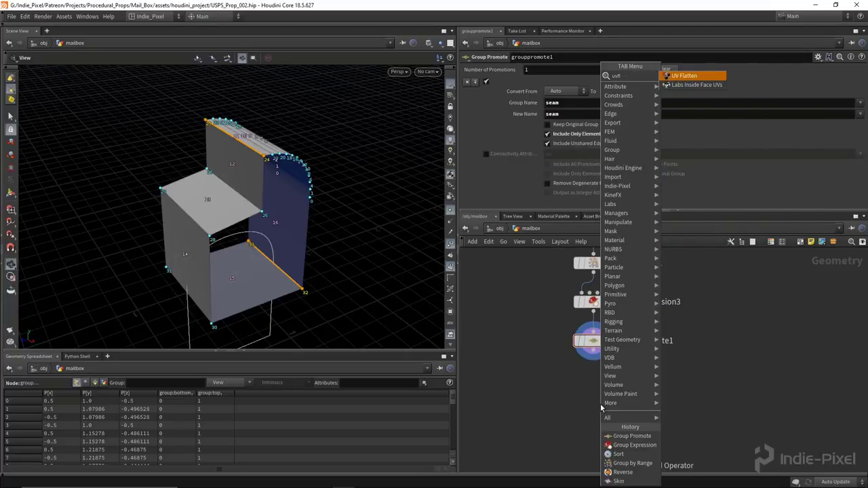
{"action": "key", "text": "Return"}
{"action": "left_click", "coordinate": [593, 379]}
{"action": "scroll", "coordinate": [554, 140], "scroll_direction": "up", "scroll_amount": 3}
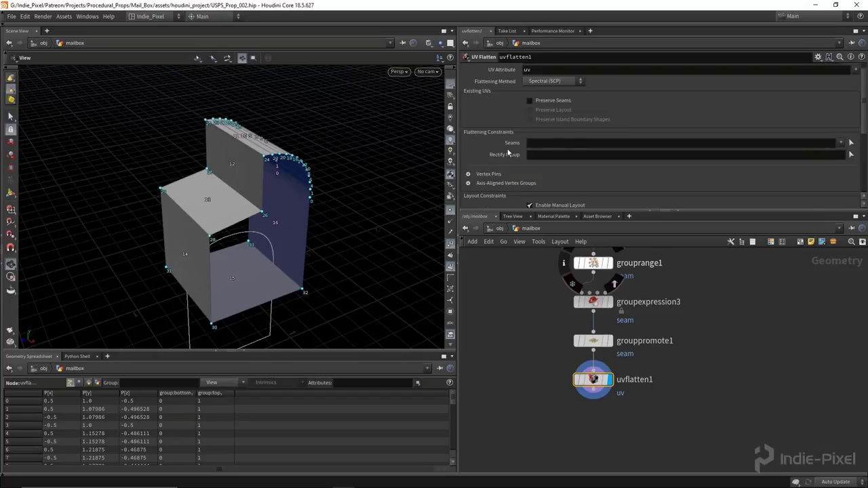
{"action": "left_click", "coordinate": [841, 143]}
{"action": "left_click", "coordinate": [793, 152]}
{"action": "scroll", "coordinate": [269, 240], "scroll_direction": "down", "scroll_amount": 3}
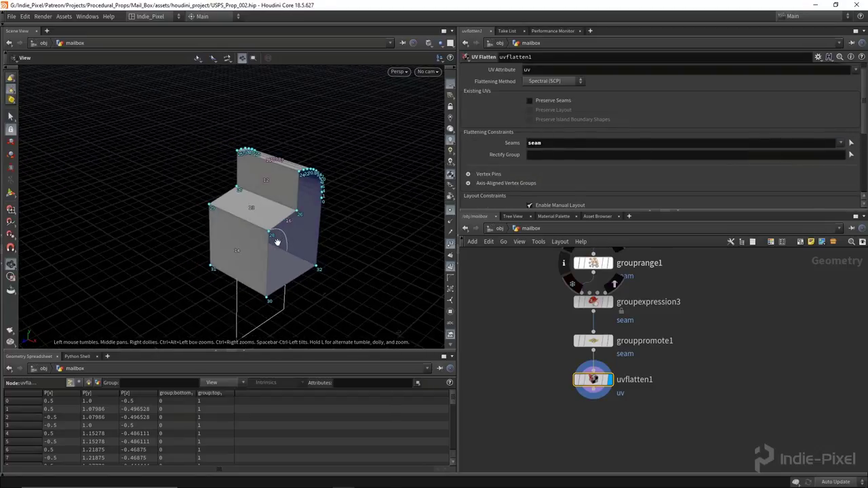
Step: Show the mailbox shell's UVs in the viewport and set the UV Flatten node's Rectify Group to *
{"action": "key", "text": "space+5"}
{"action": "scroll", "coordinate": [177, 241], "scroll_direction": "up", "scroll_amount": 8}
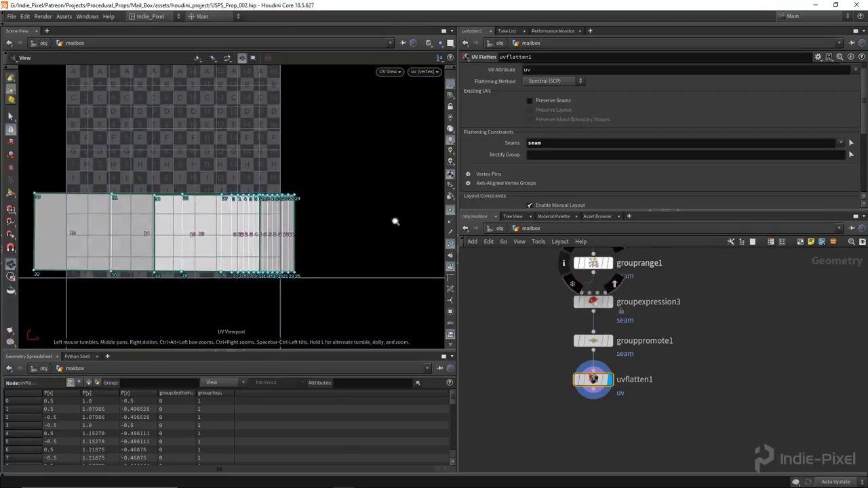
{"action": "scroll", "coordinate": [209, 231], "scroll_direction": "down", "scroll_amount": 2}
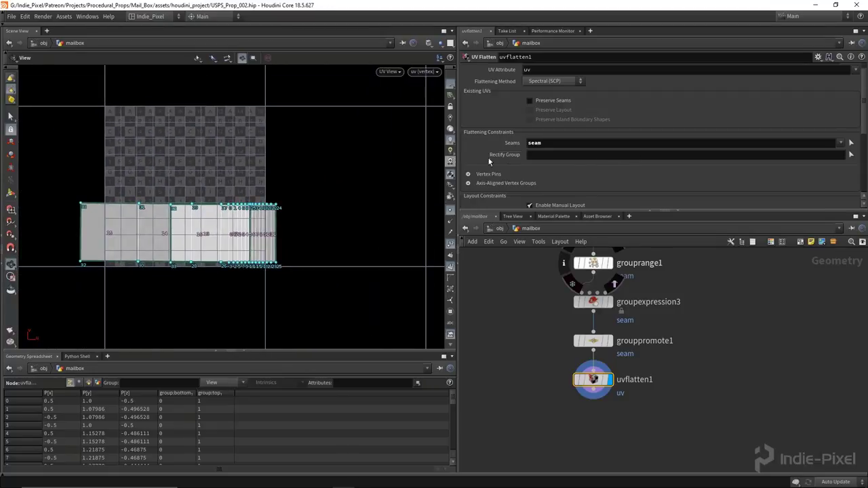
{"action": "left_click", "coordinate": [564, 155]}
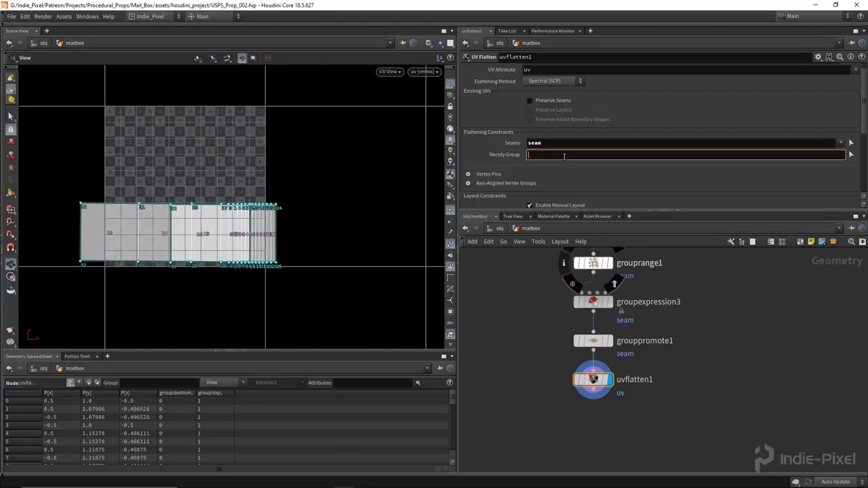
{"action": "key", "text": "Return"}
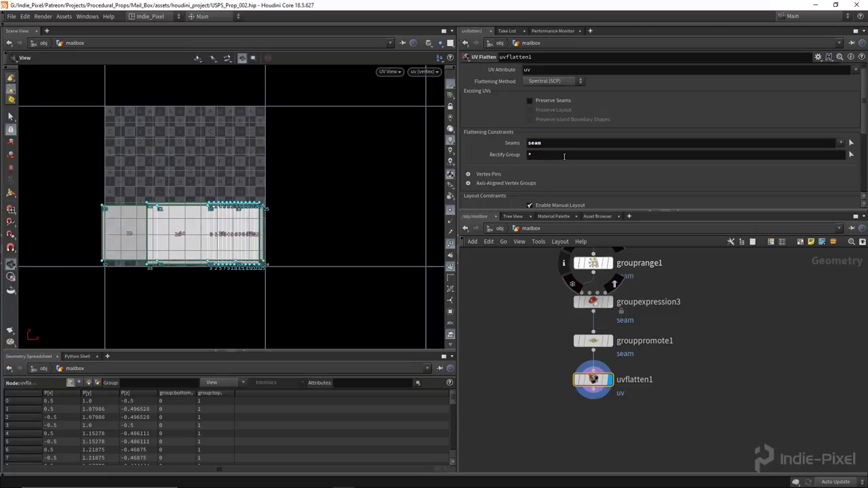
{"action": "scroll", "coordinate": [196, 230], "scroll_direction": "up", "scroll_amount": 4}
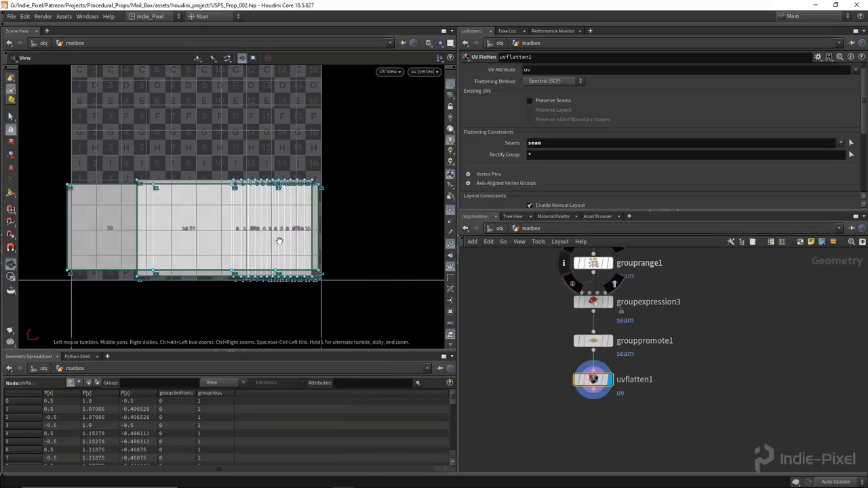
{"action": "scroll", "coordinate": [227, 245], "scroll_direction": "down", "scroll_amount": 2}
Step: Add a displayed UV Layout node fed by the UV Flatten node and show its packed islands in the UV viewport
{"action": "key", "text": "space+1"}
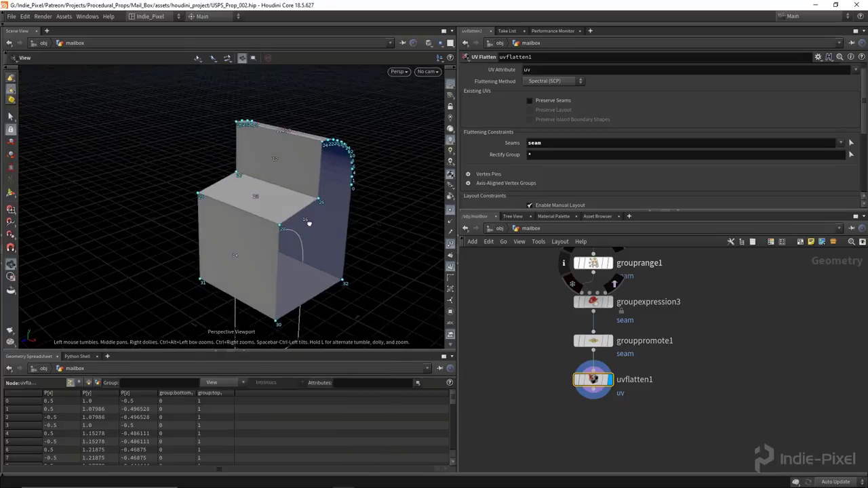
{"action": "key", "text": "Tab"}
{"action": "type", "text": "uv"}
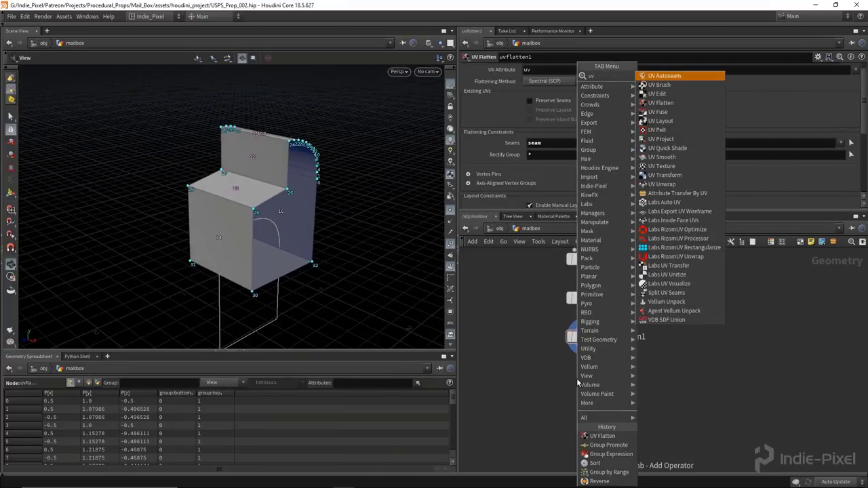
{"action": "type", "text": " lay"}
{"action": "key", "text": "Return"}
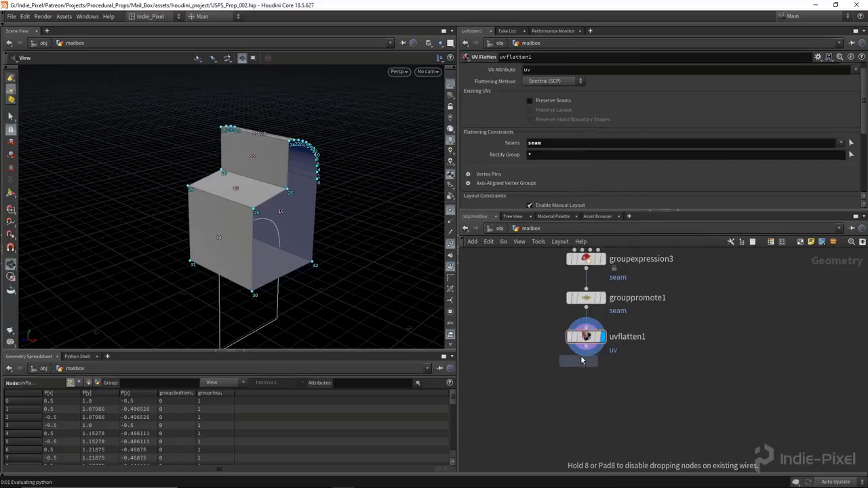
{"action": "left_click", "coordinate": [587, 369]}
{"action": "key", "text": "space+5"}
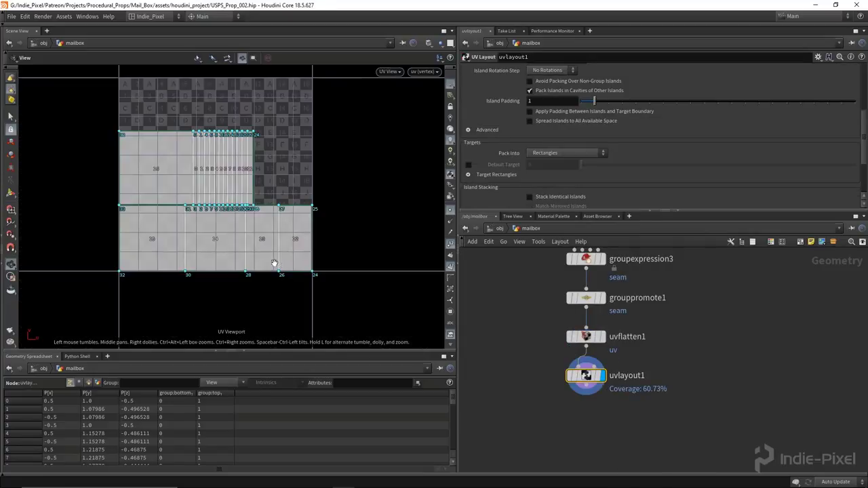
{"action": "scroll", "coordinate": [266, 224], "scroll_direction": "up", "scroll_amount": 2}
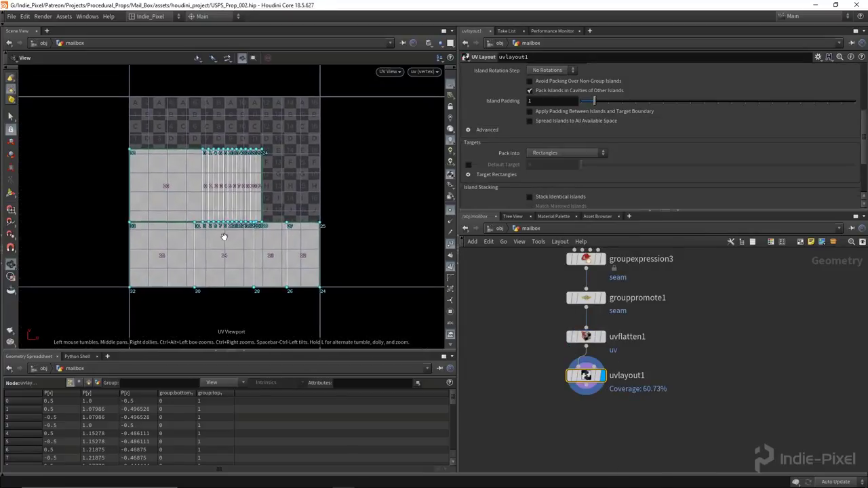
Step: Shrink the UV Layout's target rectangle interactively to about 70% of the UV tile's width and height
{"action": "key", "text": "Return"}
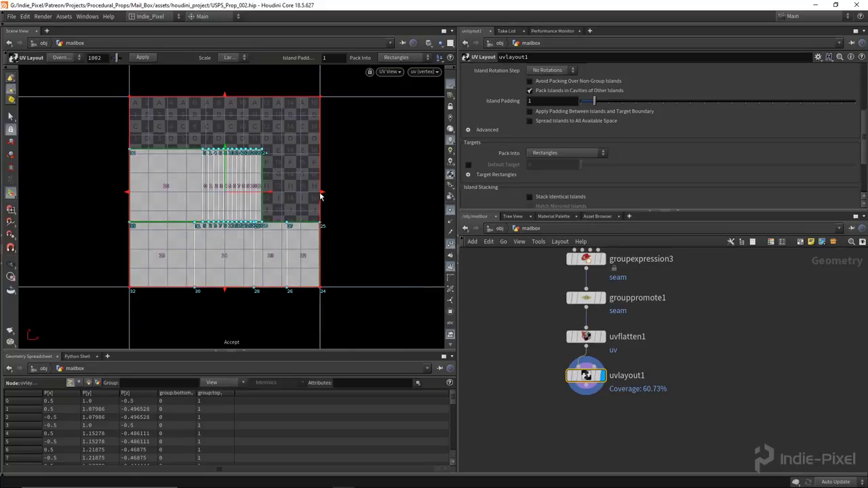
{"action": "left_click_drag", "start_coordinate": [315, 197], "coordinate": [264, 204]}
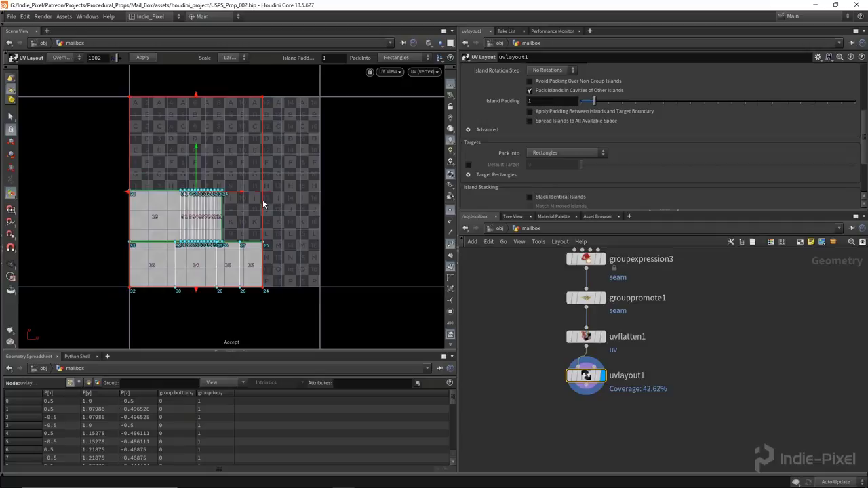
{"action": "left_click_drag", "start_coordinate": [197, 98], "coordinate": [199, 158]}
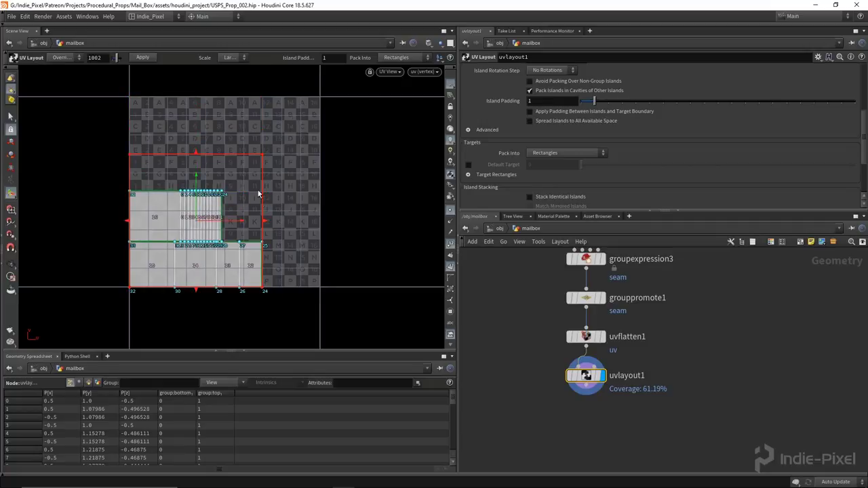
Step: Enable Scale Islands to Match Their Surface Areas on the UV Layout node
{"action": "scroll", "coordinate": [242, 229], "scroll_direction": "up", "scroll_amount": 1}
{"action": "scroll", "coordinate": [615, 123], "scroll_direction": "up", "scroll_amount": 3}
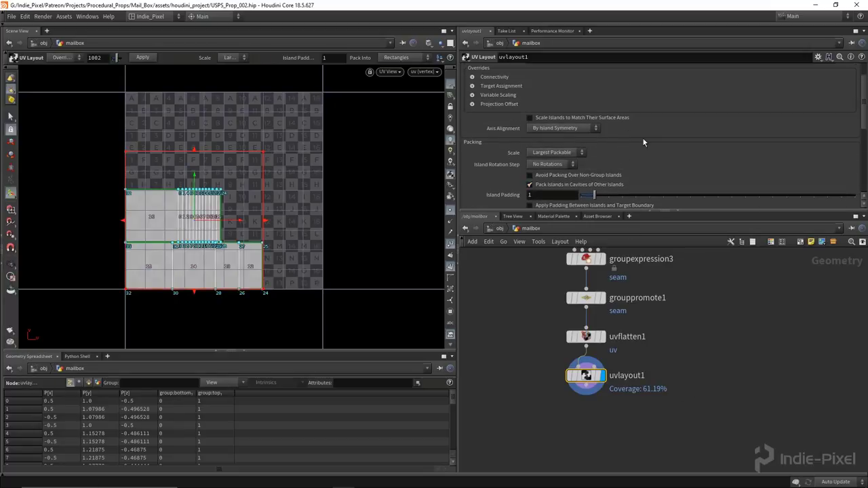
{"action": "scroll", "coordinate": [642, 147], "scroll_direction": "up", "scroll_amount": 1}
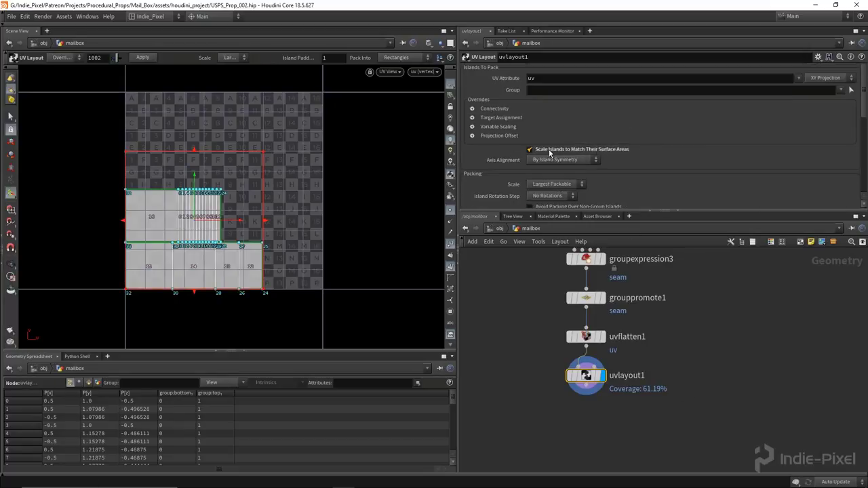
Step: Enable Apply Padding Between Islands and Target Boundary and Spread Islands to All Available Space on the UV Layout node
{"action": "scroll", "coordinate": [657, 167], "scroll_direction": "down", "scroll_amount": 1}
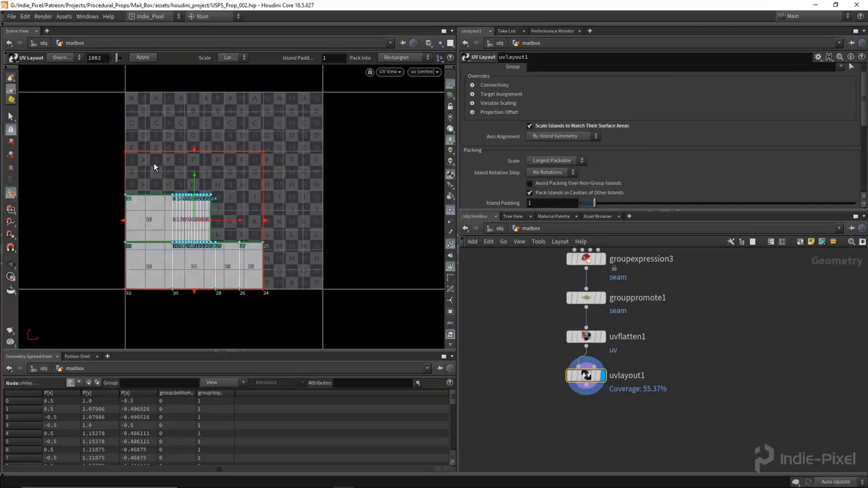
{"action": "scroll", "coordinate": [641, 139], "scroll_direction": "down", "scroll_amount": 1}
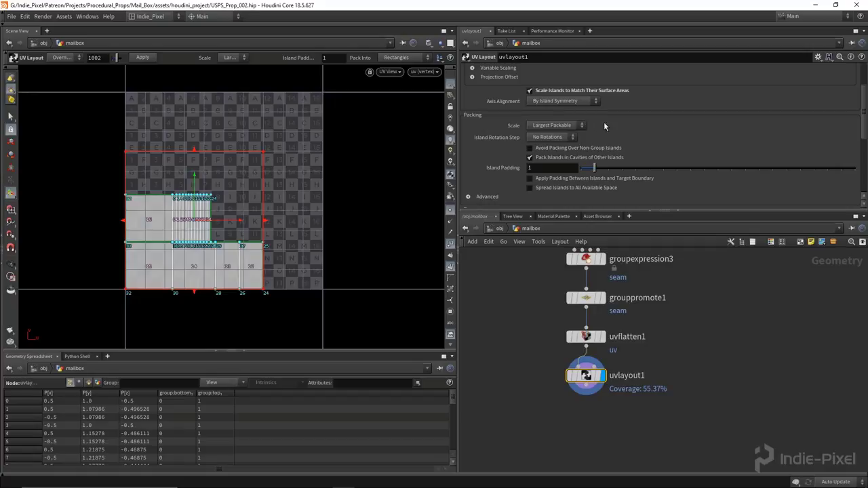
{"action": "scroll", "coordinate": [617, 139], "scroll_direction": "down", "scroll_amount": 1}
{"action": "left_click", "coordinate": [555, 167]}
{"action": "left_click", "coordinate": [557, 176]}
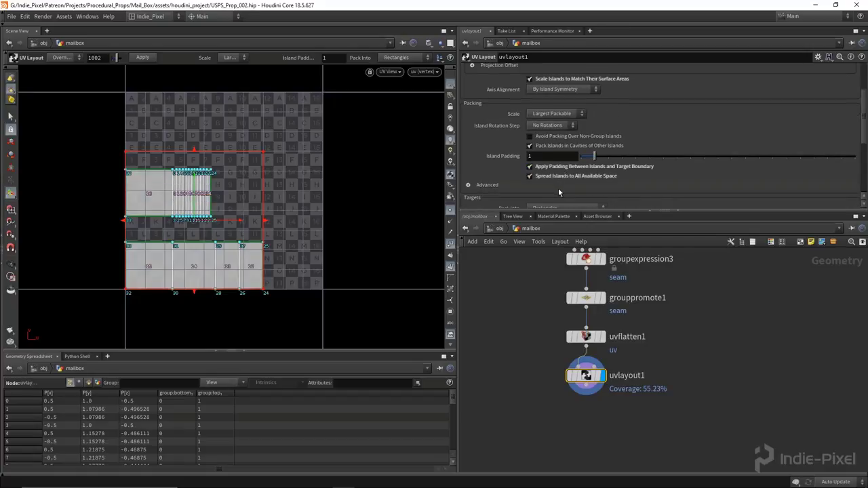
Step: Set the UV Layout node's Island Padding to 2
{"action": "scroll", "coordinate": [640, 166], "scroll_direction": "down", "scroll_amount": 3}
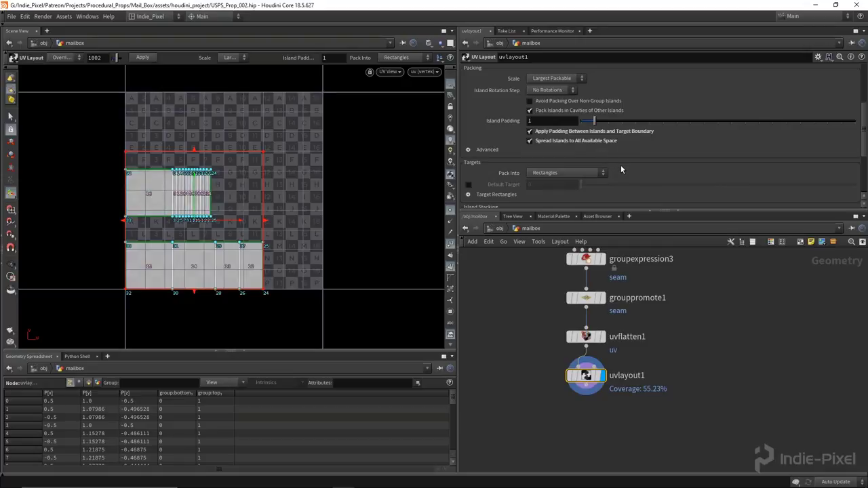
{"action": "left_click_drag", "start_coordinate": [617, 125], "coordinate": [605, 124]}
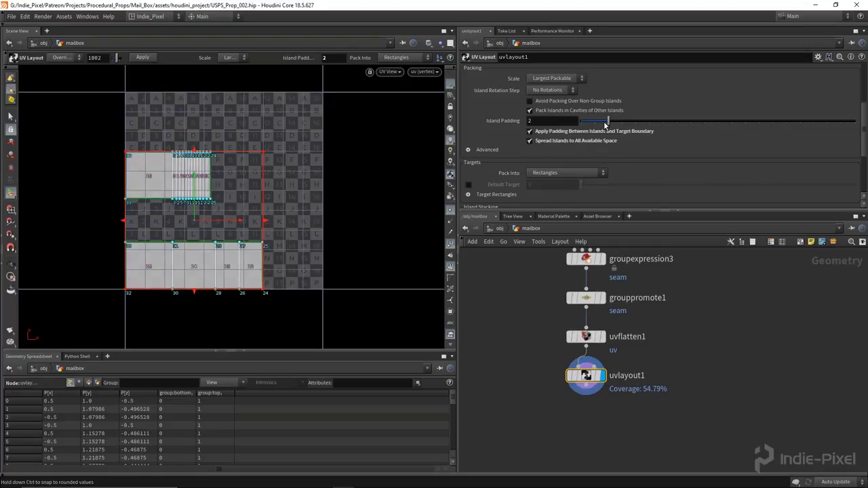
{"action": "scroll", "coordinate": [612, 158], "scroll_direction": "down", "scroll_amount": 2}
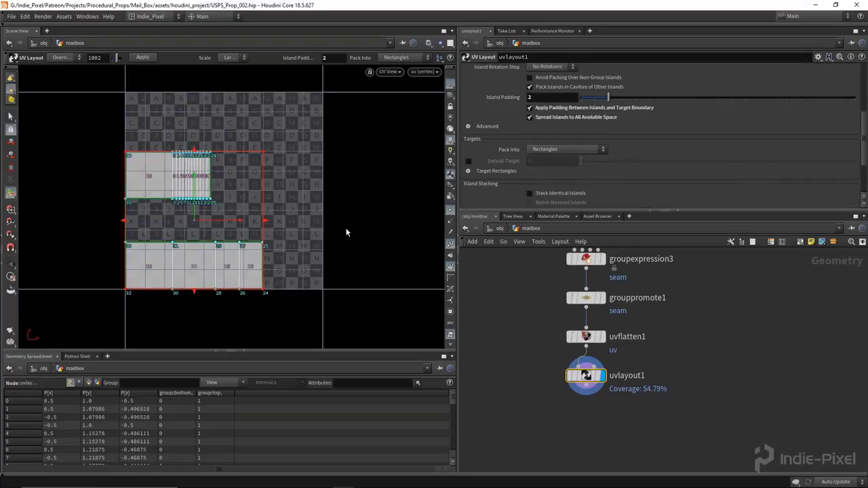
Step: Return to the perspective view and add a displayed Labs UV Visualize node fed by the UV Layout node
{"action": "key", "text": "Escape"}
{"action": "key", "text": "space+1"}
{"action": "left_click_drag", "start_coordinate": [263, 221], "coordinate": [234, 223]}
{"action": "middle_click_drag", "start_coordinate": [580, 450], "coordinate": [580, 391]}
{"action": "key", "text": "Tab"}
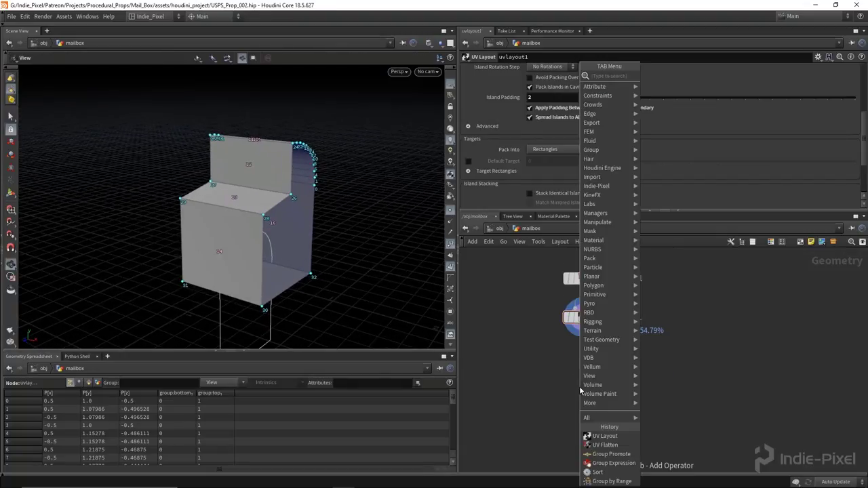
{"action": "type", "text": "uvi"}
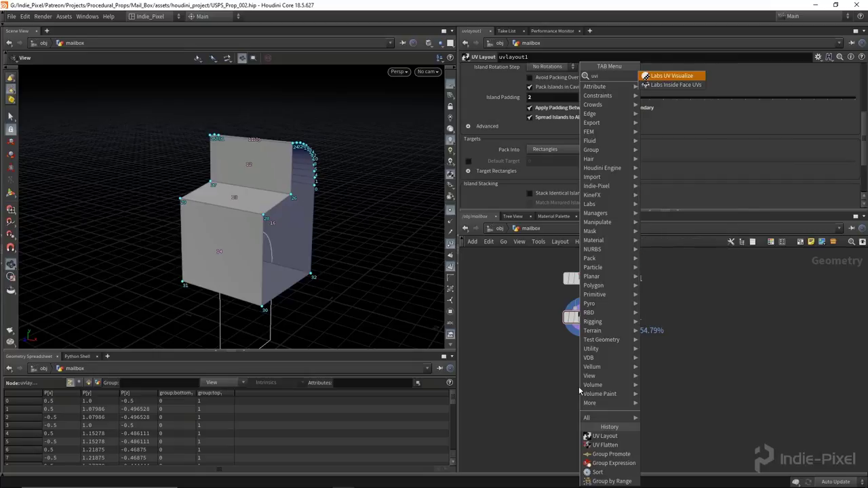
{"action": "key", "text": "Return"}
{"action": "left_click", "coordinate": [644, 390]}
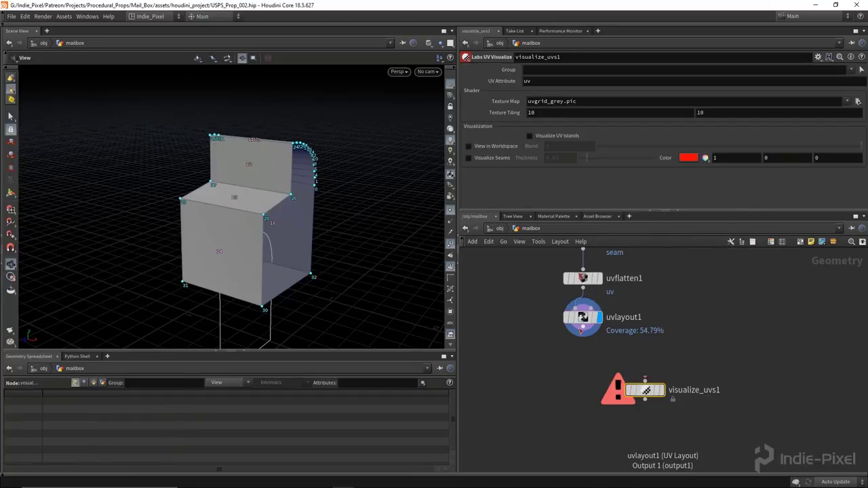
Step: Set the UV Visualize node's Texture Tiling to 1 by 1 and inspect the checker pattern on the mailbox shell
{"action": "double_click", "coordinate": [584, 112]}
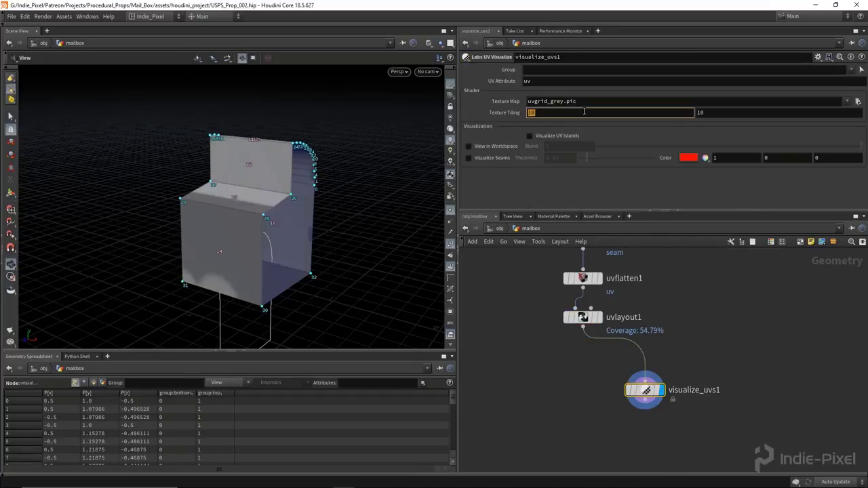
{"action": "type", "text": "1"}
{"action": "key", "text": "Tab"}
{"action": "type", "text": "1"}
{"action": "left_click_drag", "start_coordinate": [228, 246], "coordinate": [258, 230]}
{"action": "scroll", "coordinate": [644, 353], "scroll_direction": "down", "scroll_amount": 3}
{"action": "scroll", "coordinate": [654, 271], "scroll_direction": "up", "scroll_amount": 3}
{"action": "scroll", "coordinate": [636, 354], "scroll_direction": "up", "scroll_amount": 3}
Step: Test how the UVs respond by raising the width transform's X translation to 0.58, and restore it to 0.5
{"action": "left_click", "coordinate": [586, 355]}
{"action": "middle_click_drag", "start_coordinate": [535, 104], "coordinate": [553, 105]}
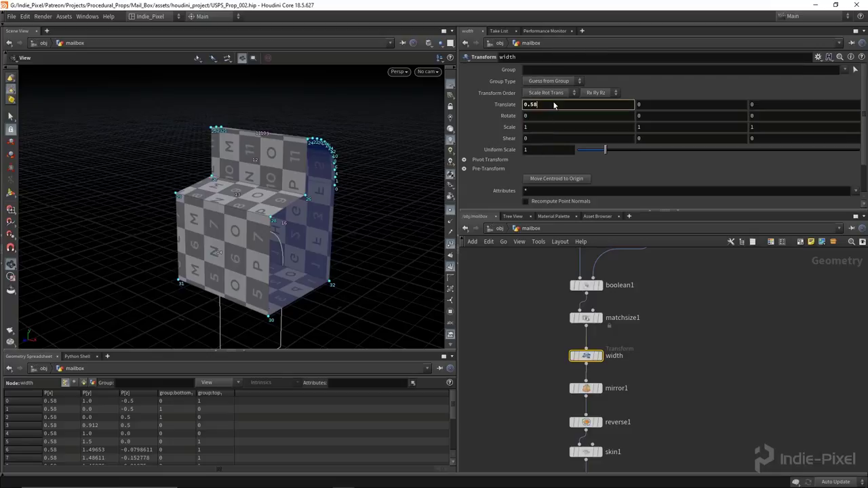
{"action": "key", "text": "BackSpace"}
{"action": "key", "text": "Return"}
{"action": "mouse_move", "coordinate": [292, 215]}
{"action": "left_mouse_down"}
{"action": "mouse_move", "coordinate": [252, 221]}
{"action": "mouse_move", "coordinate": [291, 233]}
{"action": "left_mouse_up"}
{"action": "scroll", "coordinate": [319, 115], "scroll_direction": "up", "scroll_amount": 3}
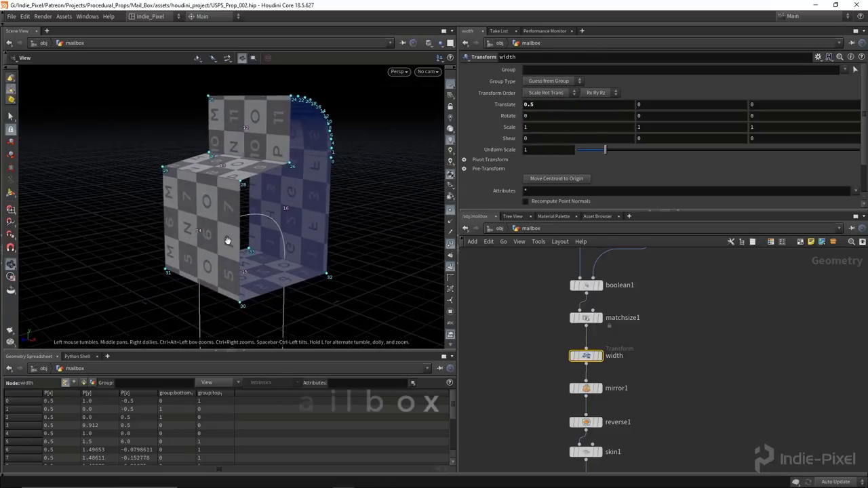
Step: Move the OUT_SIDE_PROFILE null sideways in the network, away from the boolean branch
{"action": "scroll", "coordinate": [671, 346], "scroll_direction": "down", "scroll_amount": 5}
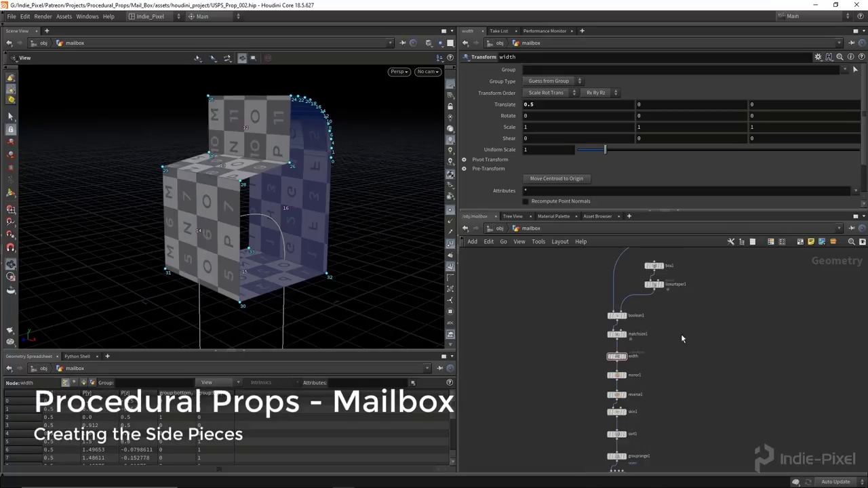
{"action": "middle_click_drag", "start_coordinate": [650, 334], "coordinate": [614, 366]}
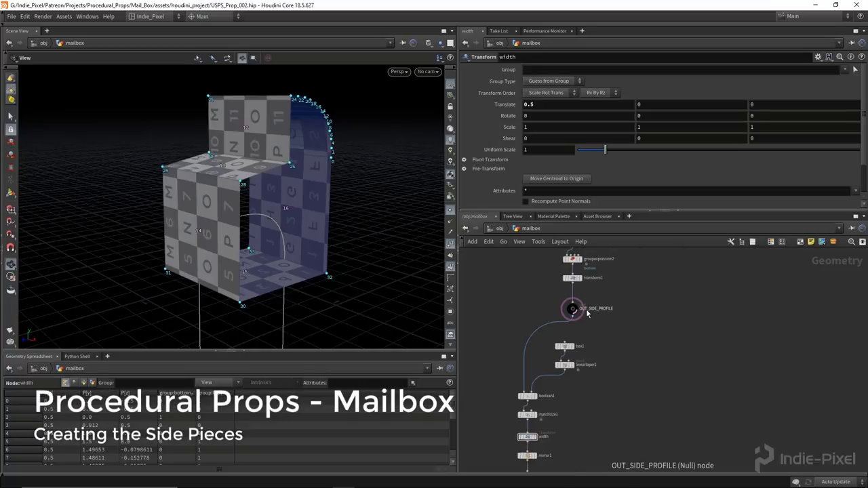
{"action": "scroll", "coordinate": [588, 313], "scroll_direction": "up", "scroll_amount": 2}
{"action": "left_click_drag", "start_coordinate": [582, 306], "coordinate": [632, 309]}
{"action": "middle_click_drag", "start_coordinate": [610, 353], "coordinate": [661, 310]}
{"action": "scroll", "coordinate": [560, 397], "scroll_direction": "up", "scroll_amount": 3}
Step: Compare the boolean1 cut profile with the full side profile, leaving the OUT_SIDE_PROFILE null displayed
{"action": "left_click", "coordinate": [559, 394]}
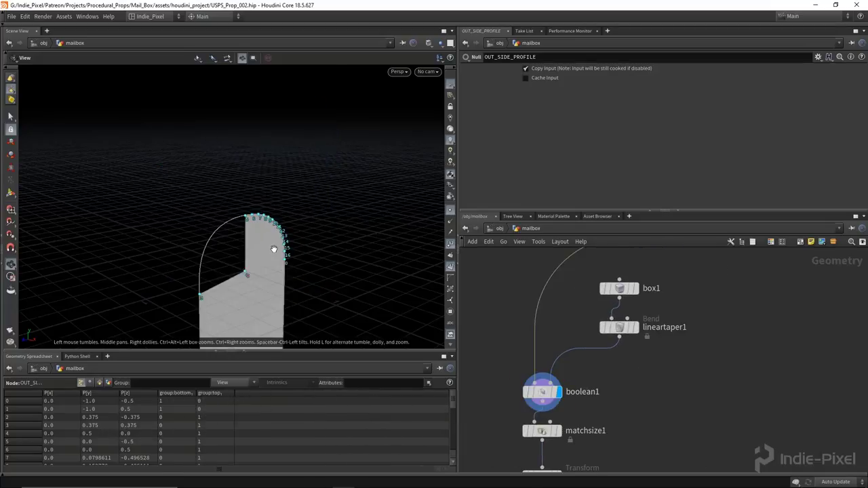
{"action": "scroll", "coordinate": [678, 308], "scroll_direction": "down", "scroll_amount": 3}
{"action": "scroll", "coordinate": [634, 302], "scroll_direction": "up", "scroll_amount": 3}
{"action": "left_click", "coordinate": [641, 296]}
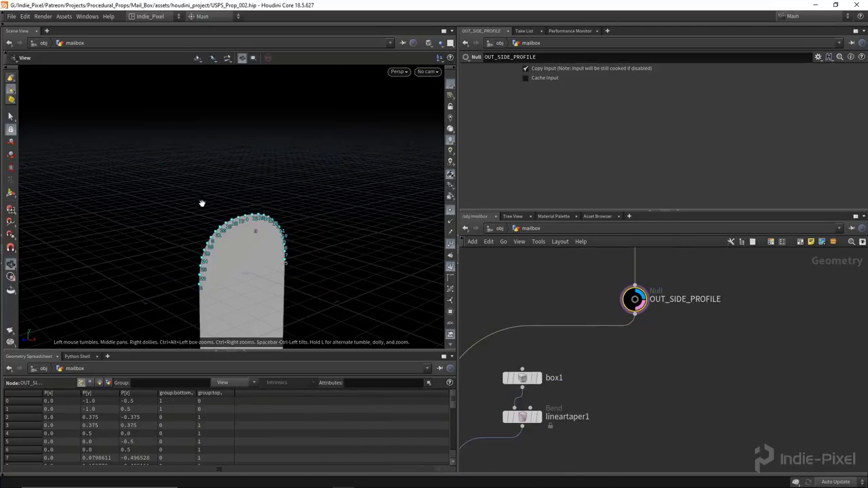
{"action": "left_click_drag", "start_coordinate": [240, 259], "coordinate": [277, 197]}
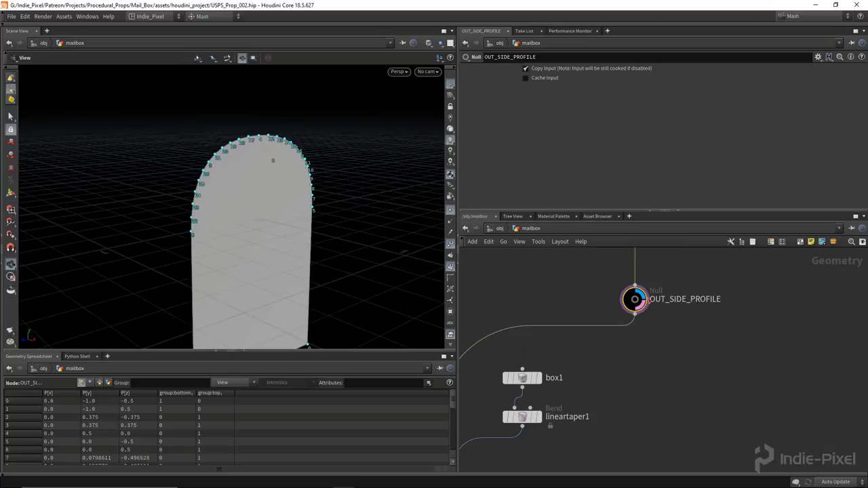
Step: Create a reference copy of the width Transform node
{"action": "scroll", "coordinate": [649, 338], "scroll_direction": "down", "scroll_amount": 3}
{"action": "scroll", "coordinate": [597, 334], "scroll_direction": "down", "scroll_amount": 2}
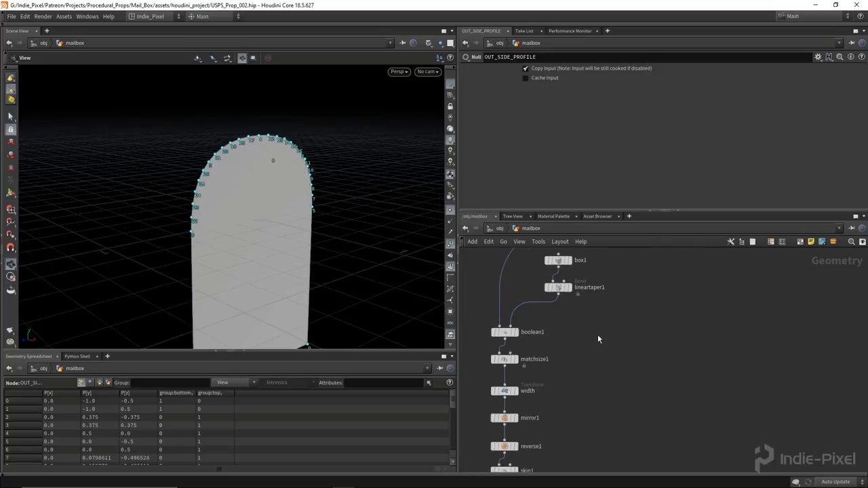
{"action": "left_click", "coordinate": [502, 391]}
{"action": "right_click", "coordinate": [507, 391]}
{"action": "mouse_move", "coordinate": [536, 349]}
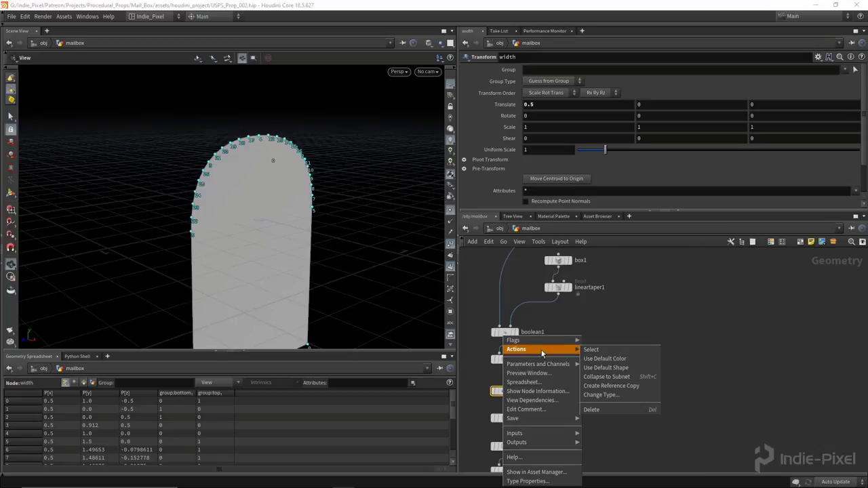
{"action": "left_click", "coordinate": [613, 388]}
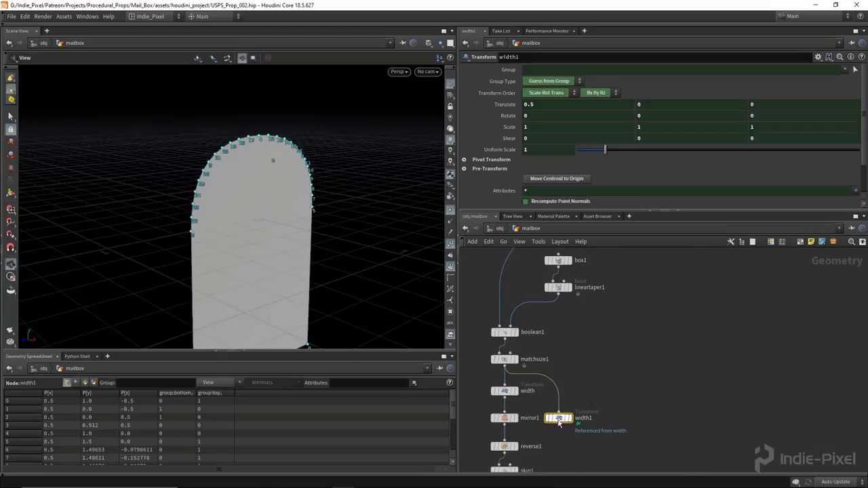
Step: Place the reference copy of width in a separate branch and feed it from the OUT_SIDE_PROFILE null
{"action": "left_click", "coordinate": [649, 396]}
{"action": "middle_click_drag", "start_coordinate": [611, 325], "coordinate": [583, 397]}
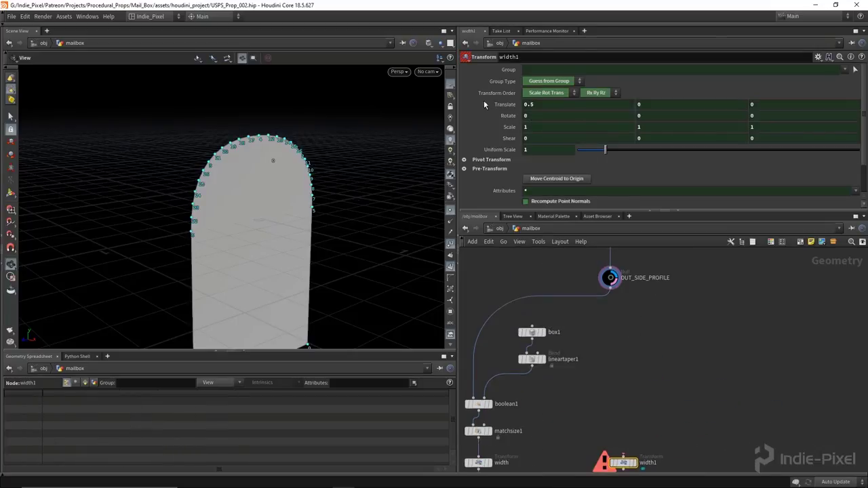
{"action": "left_click", "coordinate": [609, 289]}
{"action": "left_click", "coordinate": [622, 457]}
{"action": "middle_click_drag", "start_coordinate": [622, 457], "coordinate": [604, 362]}
Step: Check the width transform's parameters and display its reference copy on the side profile in the viewport
{"action": "left_click", "coordinate": [553, 347]}
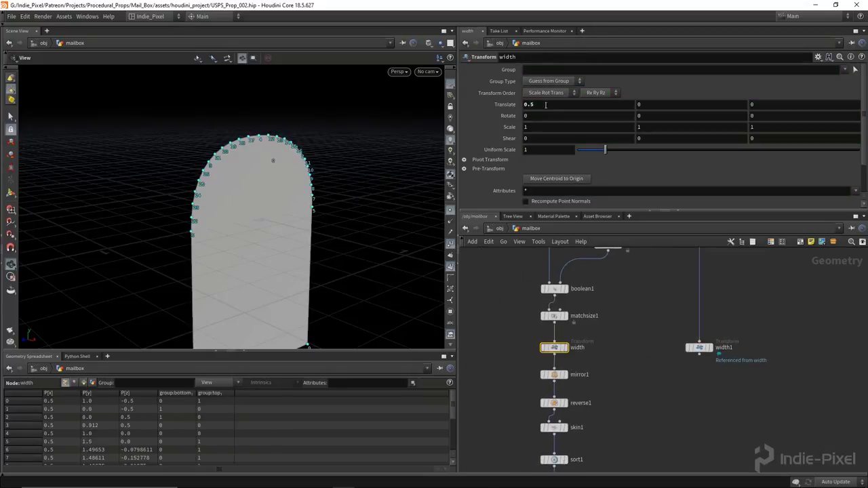
{"action": "middle_click_drag", "start_coordinate": [696, 392], "coordinate": [614, 350]}
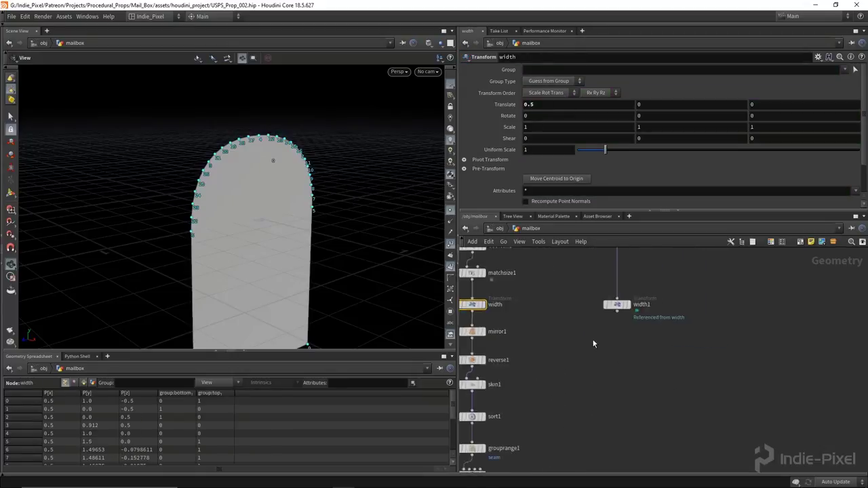
{"action": "left_click", "coordinate": [632, 302]}
{"action": "left_click_drag", "start_coordinate": [325, 174], "coordinate": [416, 273]}
{"action": "left_click_drag", "start_coordinate": [238, 149], "coordinate": [232, 215]}
Step: Add a displayed UV Texture node fed by the width reference copy and set its Texture Type to Face
{"action": "key", "text": "Tab"}
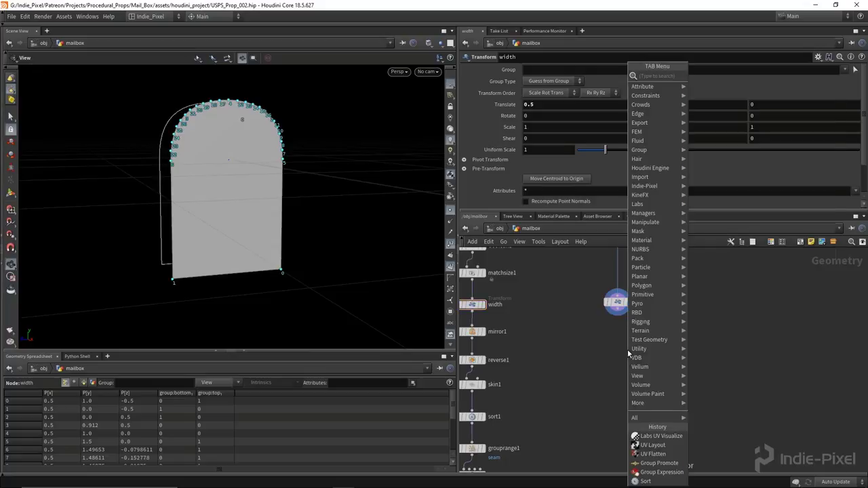
{"action": "type", "text": "uvte"}
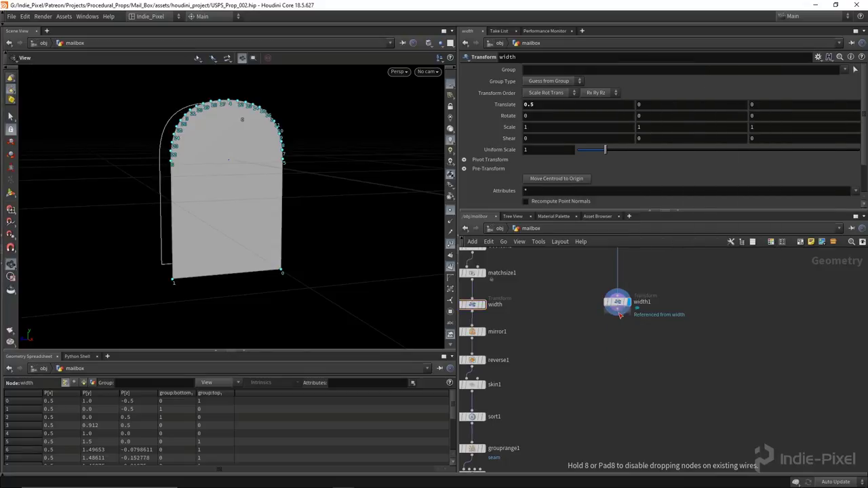
{"action": "left_click", "coordinate": [618, 310]}
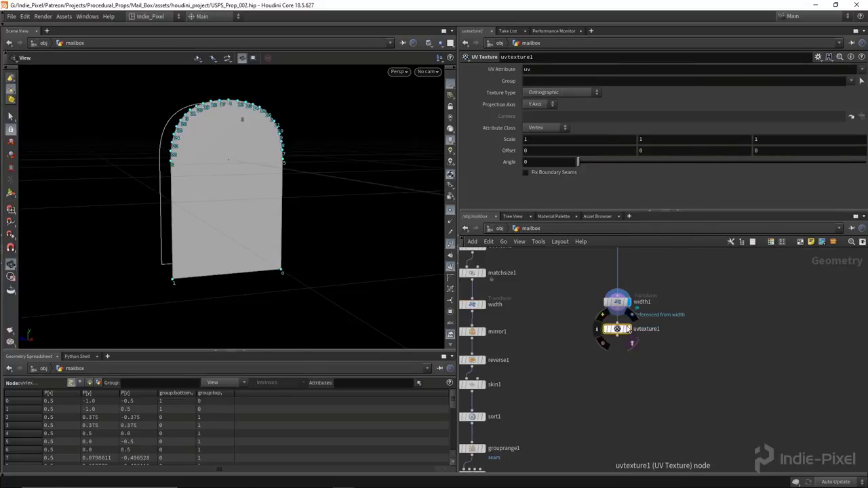
{"action": "left_click", "coordinate": [543, 92]}
{"action": "left_click", "coordinate": [555, 138]}
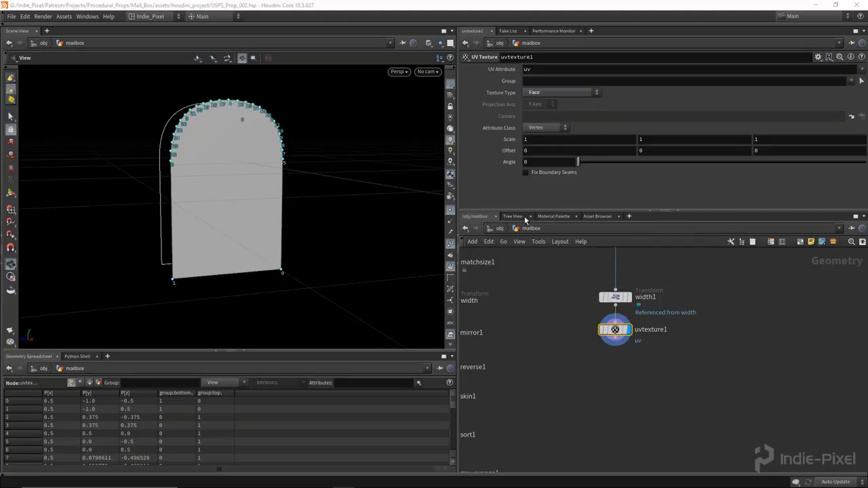
Step: Inspect the side panel's face-projected UVs in the UV viewport and return to the perspective view
{"action": "left_click_drag", "start_coordinate": [263, 205], "coordinate": [230, 219]}
{"action": "key", "text": "space+5"}
{"action": "scroll", "coordinate": [204, 216], "scroll_direction": "down", "scroll_amount": 5}
{"action": "scroll", "coordinate": [181, 212], "scroll_direction": "up", "scroll_amount": 1}
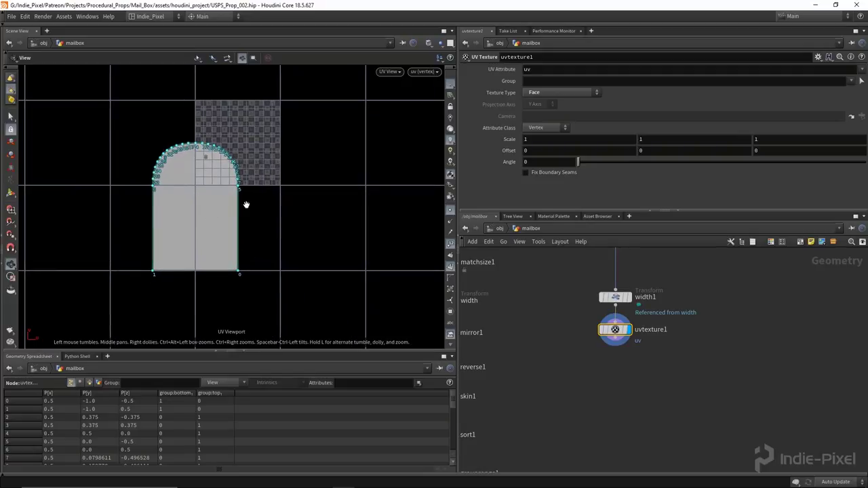
{"action": "key", "text": "space+1"}
{"action": "left_click_drag", "start_coordinate": [274, 242], "coordinate": [290, 189]}
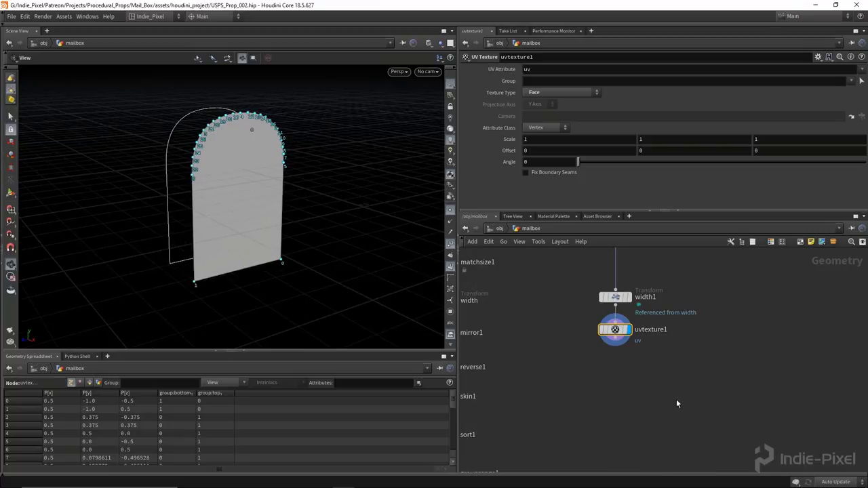
Step: Add a displayed PolyExtrude node fed by the UV Texture node
{"action": "key", "text": "Tab"}
{"action": "type", "text": "poly"}
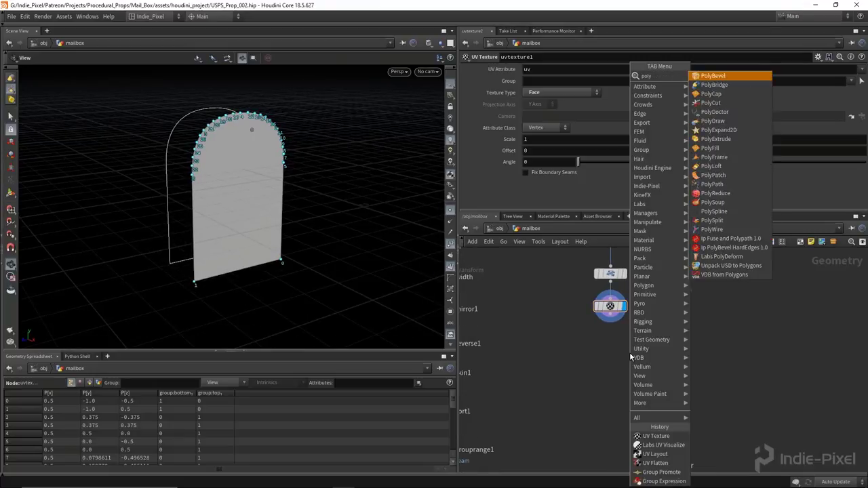
{"action": "left_click", "coordinate": [715, 138]}
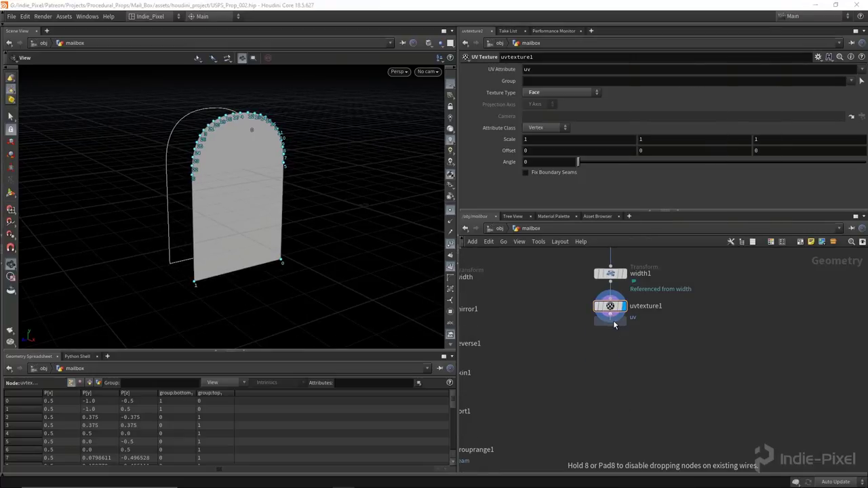
{"action": "left_click", "coordinate": [622, 347]}
{"action": "left_click_drag", "start_coordinate": [387, 289], "coordinate": [267, 149], "text": "alt"}
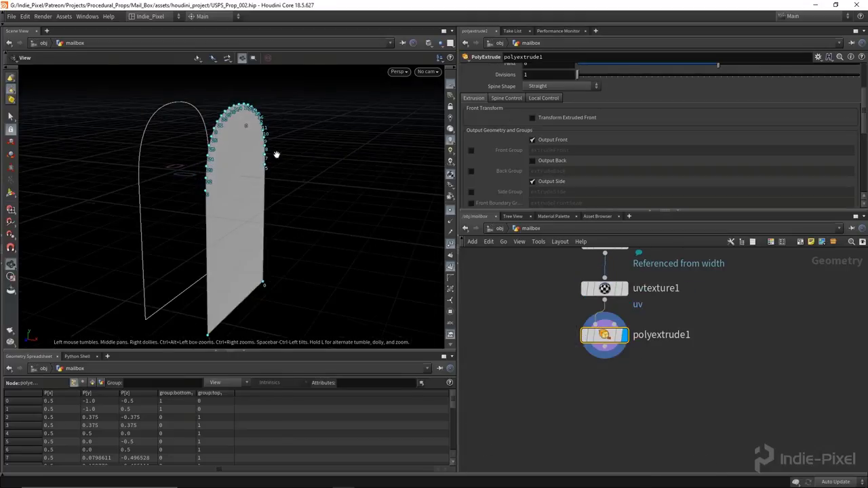
Step: Set the PolyExtrude Distance to 0.03 and hide the point markers and element numbers in the viewport
{"action": "scroll", "coordinate": [620, 138], "scroll_direction": "up", "scroll_amount": 3}
{"action": "left_click_drag", "start_coordinate": [721, 120], "coordinate": [722, 120]}
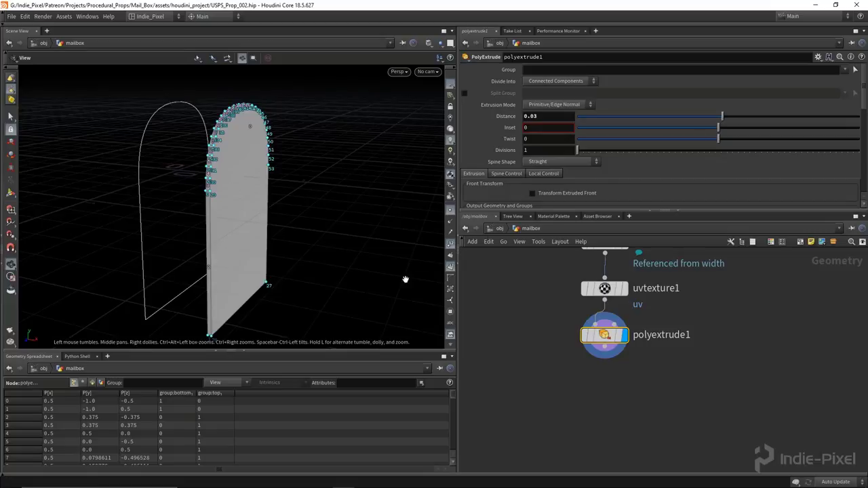
{"action": "left_click", "coordinate": [450, 243]}
{"action": "left_click_drag", "start_coordinate": [352, 215], "coordinate": [464, 169]}
Step: Enable Output Back and the extrudeFront Front Group on the PolyExtrude node
{"action": "scroll", "coordinate": [554, 143], "scroll_direction": "down", "scroll_amount": 3}
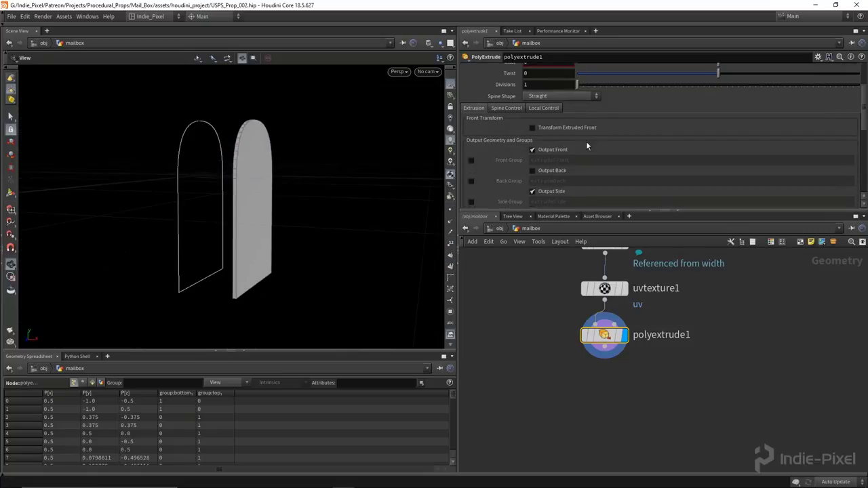
{"action": "left_click_drag", "start_coordinate": [295, 215], "coordinate": [292, 176]}
{"action": "left_click", "coordinate": [471, 138]}
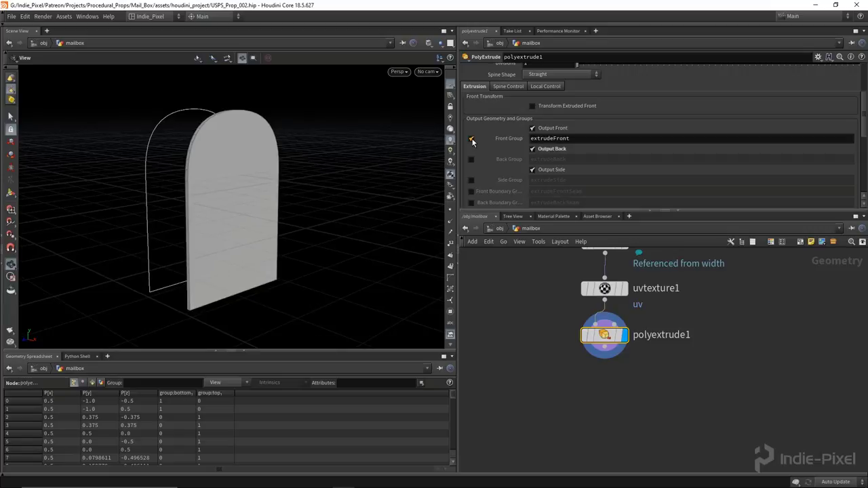
Step: Enable the extrudeSide Side Group and the extrudeBack Back Group on the PolyExtrude node
{"action": "left_click", "coordinate": [471, 180]}
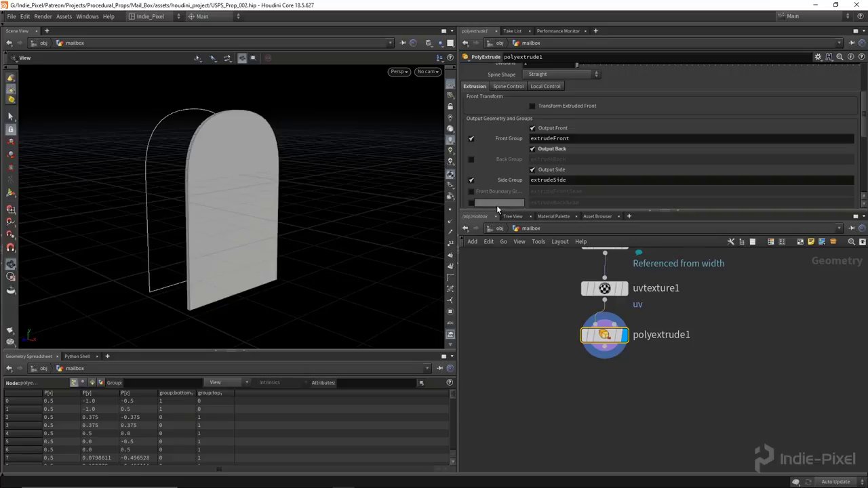
{"action": "left_click", "coordinate": [471, 160]}
{"action": "left_click_drag", "start_coordinate": [240, 210], "coordinate": [192, 213]}
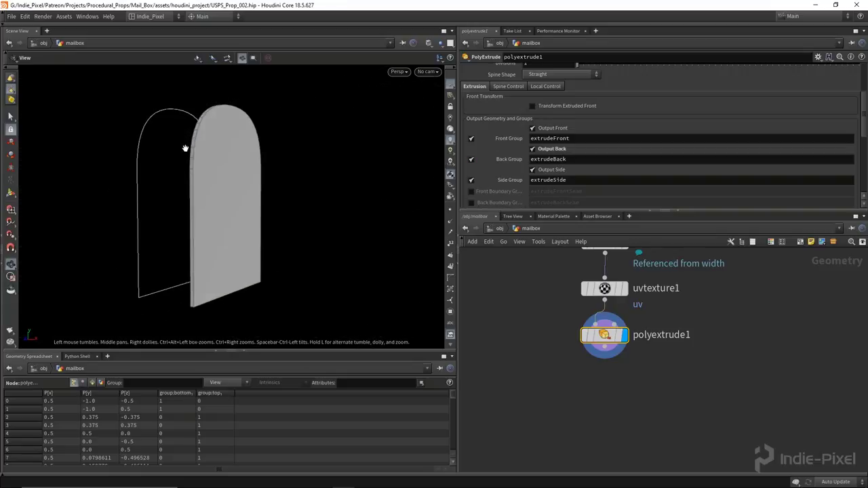
{"action": "left_click_drag", "start_coordinate": [208, 120], "coordinate": [215, 90]}
{"action": "left_click_drag", "start_coordinate": [268, 198], "coordinate": [202, 246]}
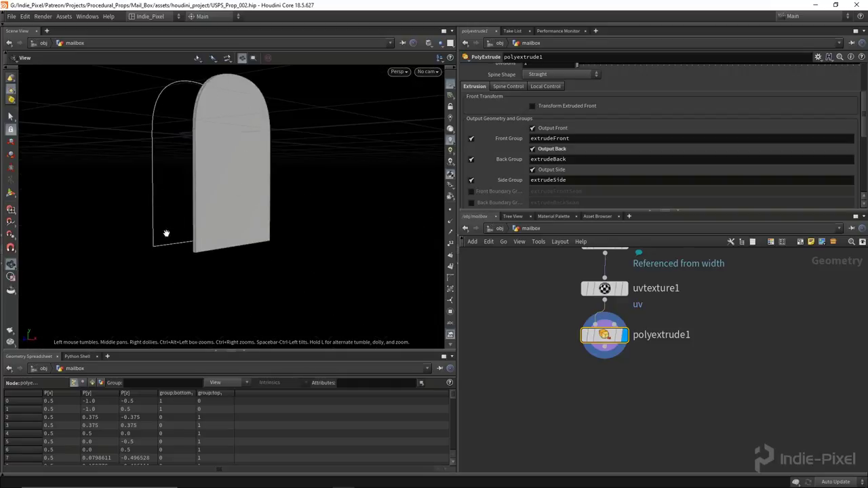
{"action": "left_click_drag", "start_coordinate": [270, 115], "coordinate": [184, 227]}
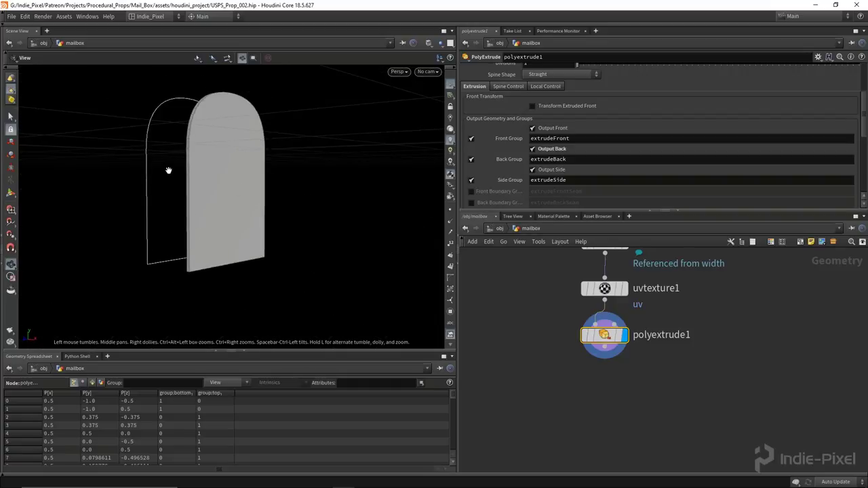
{"action": "left_click_drag", "start_coordinate": [168, 170], "coordinate": [170, 217]}
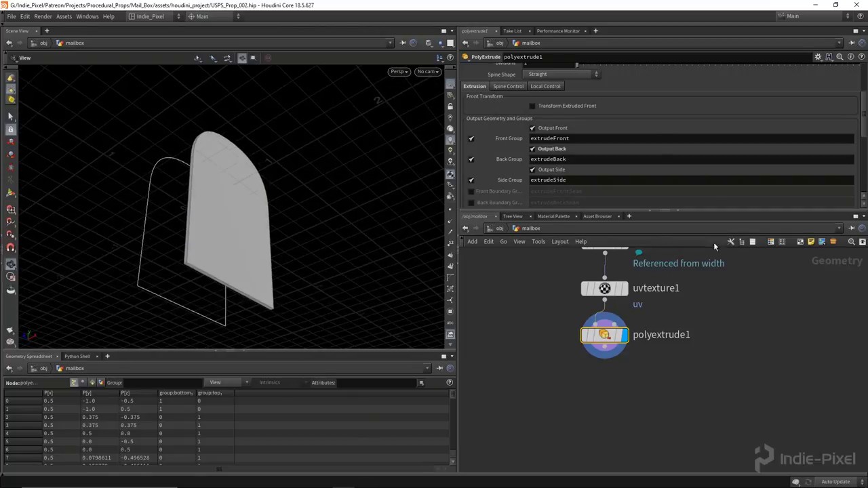
Step: Add a displayed Blast node fed by the PolyExtrude node
{"action": "key", "text": "Tab"}
{"action": "type", "text": "normal"}
{"action": "key", "text": "Return"}
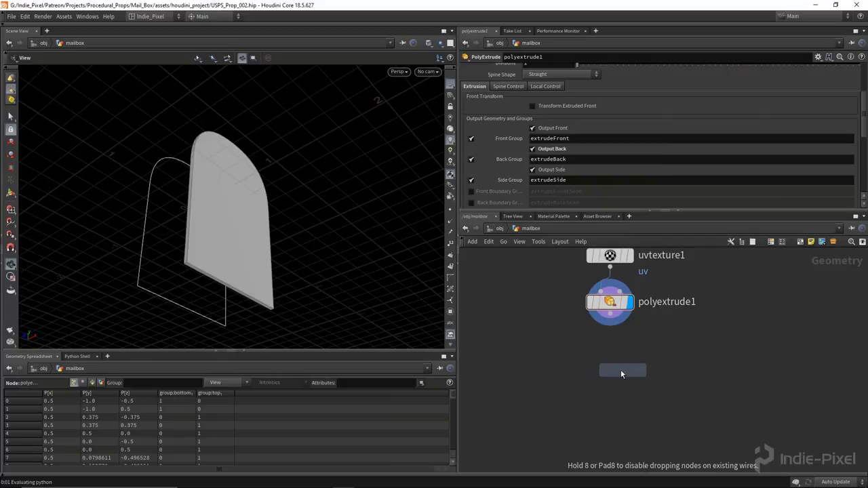
{"action": "left_click", "coordinate": [623, 369]}
{"action": "left_click_drag", "start_coordinate": [609, 313], "coordinate": [610, 357]}
{"action": "left_click", "coordinate": [630, 366]}
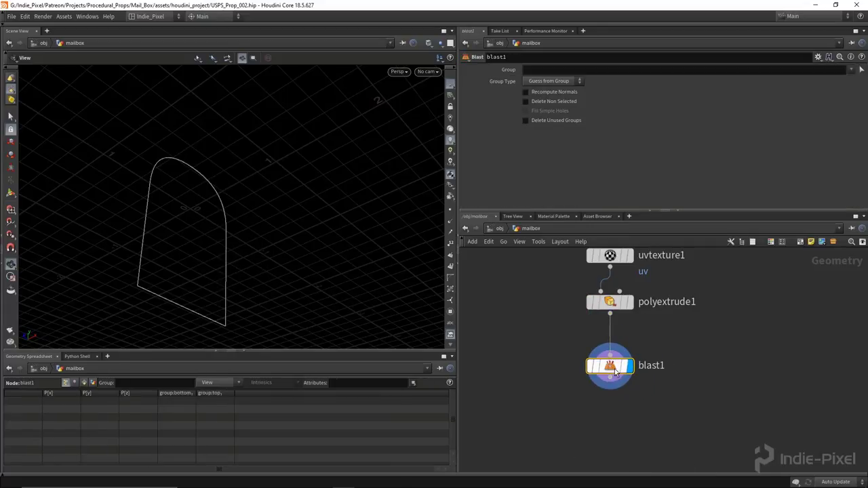
Step: Set the Blast node's Group to extrudeSide and check the panel's rim
{"action": "left_click", "coordinate": [851, 70]}
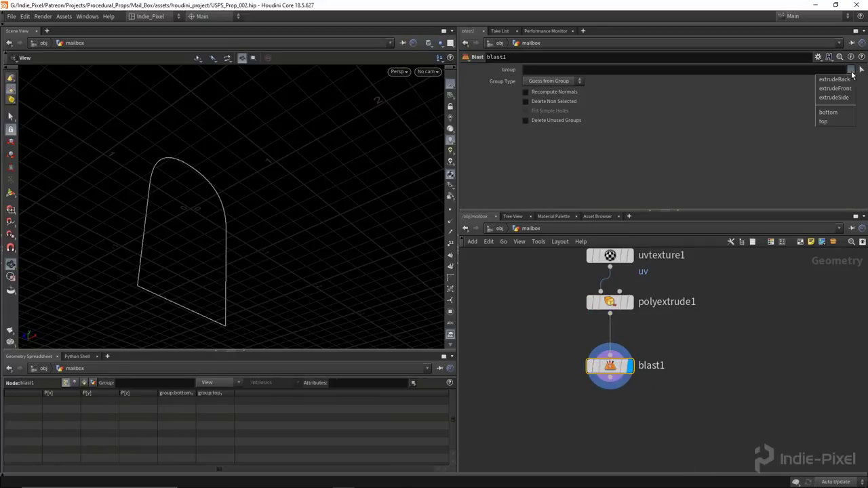
{"action": "left_click", "coordinate": [833, 97]}
{"action": "left_click_drag", "start_coordinate": [227, 224], "coordinate": [266, 234]}
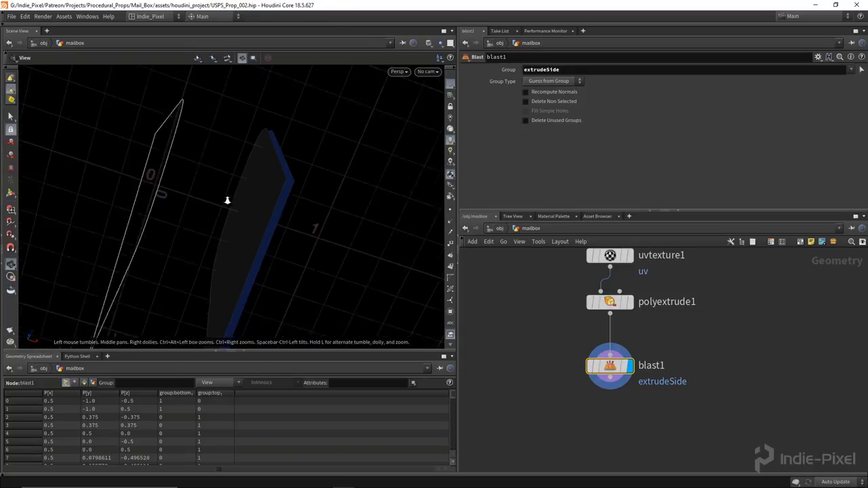
{"action": "left_click_drag", "start_coordinate": [252, 196], "coordinate": [284, 203]}
Step: Insert a displayed Group Create node between the PolyExtrude and Blast nodes
{"action": "key", "text": "Tab"}
{"action": "type", "text": "group c"}
{"action": "key", "text": "Return"}
{"action": "left_click", "coordinate": [603, 313]}
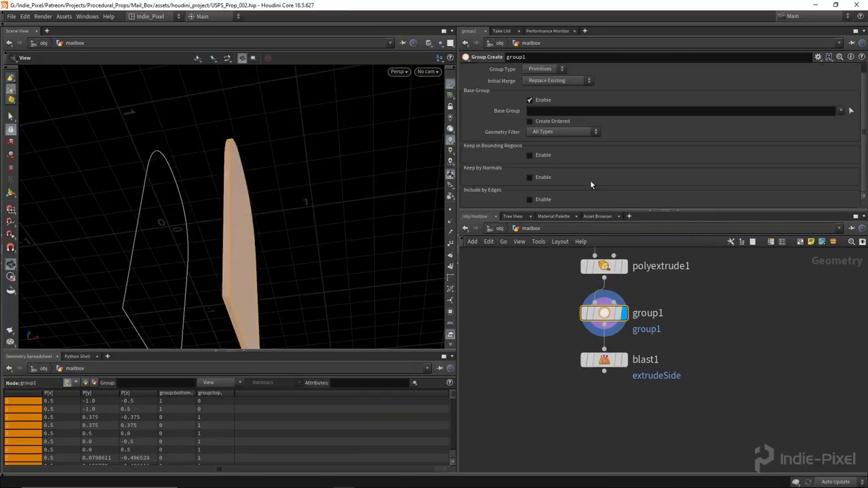
Step: Name the new primitive group bottom, disable its Base Group and enable Keep by Normals
{"action": "left_click", "coordinate": [529, 177]}
{"action": "left_click", "coordinate": [541, 102]}
{"action": "left_click", "coordinate": [578, 69]}
{"action": "type", "text": "bottom"}
Step: Set the bottom group's normal Direction to 0, -1, 0 and its Spread Angle to 0
{"action": "scroll", "coordinate": [665, 155], "scroll_direction": "down", "scroll_amount": 1}
{"action": "left_click", "coordinate": [665, 163]}
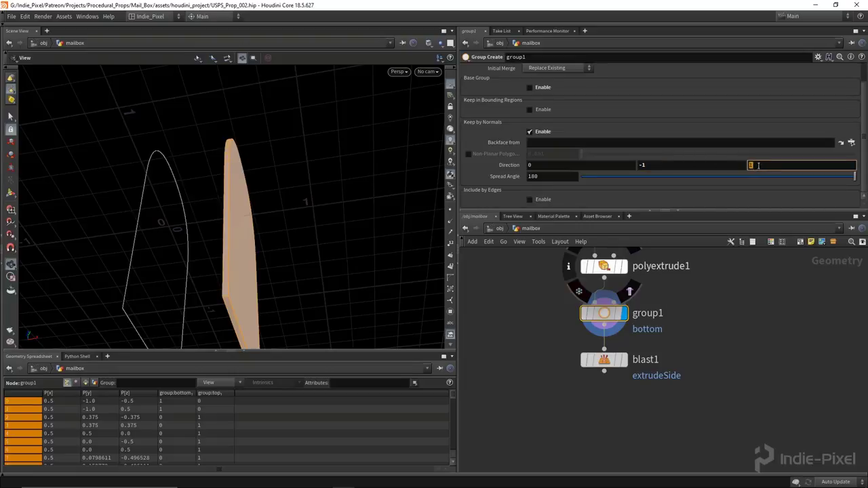
{"action": "left_click_drag", "start_coordinate": [853, 176], "coordinate": [580, 176]}
{"action": "left_click_drag", "start_coordinate": [213, 252], "coordinate": [256, 208]}
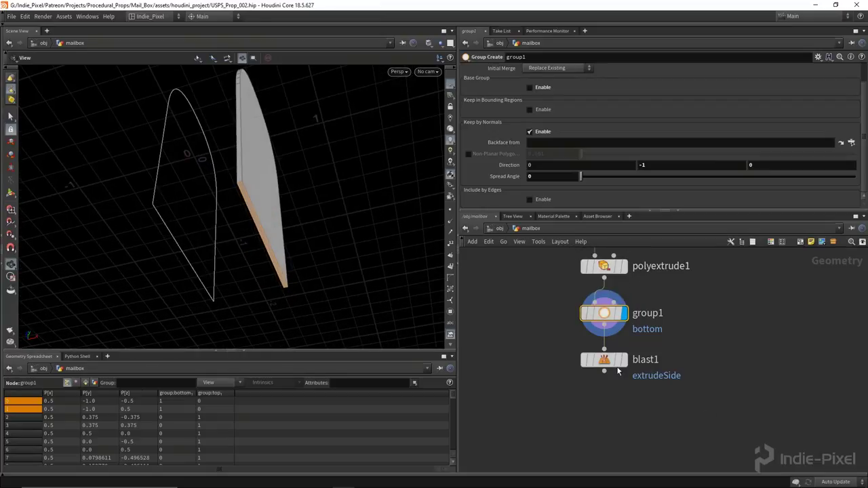
Step: Display the Blast node and replace its Group with extrudeBack, extrudeFront and bottom
{"action": "left_click", "coordinate": [624, 362]}
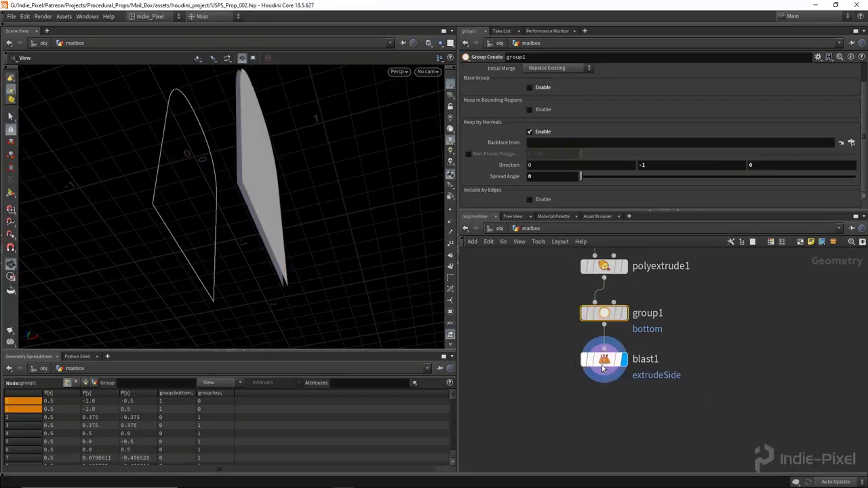
{"action": "scroll", "coordinate": [730, 141], "scroll_direction": "up", "scroll_amount": 2}
{"action": "left_click", "coordinate": [600, 360]}
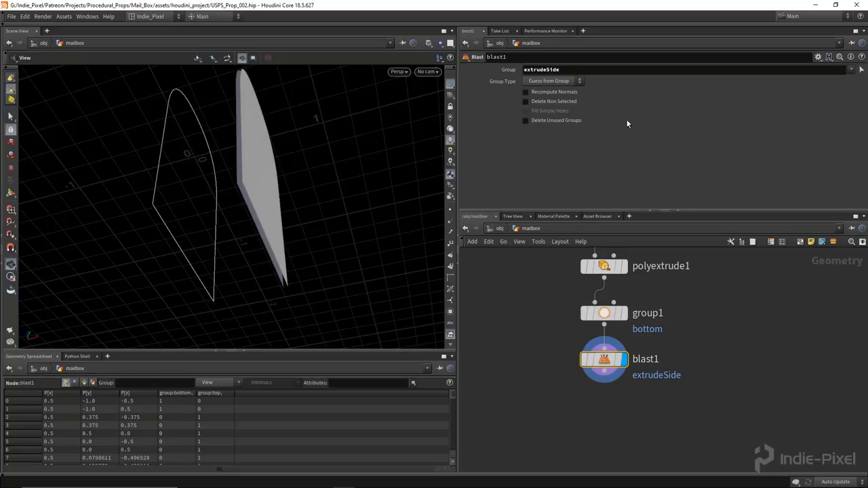
{"action": "left_click", "coordinate": [582, 69]}
{"action": "key", "text": "BackSpace"}
{"action": "key", "text": "Return"}
{"action": "left_click", "coordinate": [852, 70]}
{"action": "left_click", "coordinate": [835, 88]}
{"action": "left_click", "coordinate": [852, 70]}
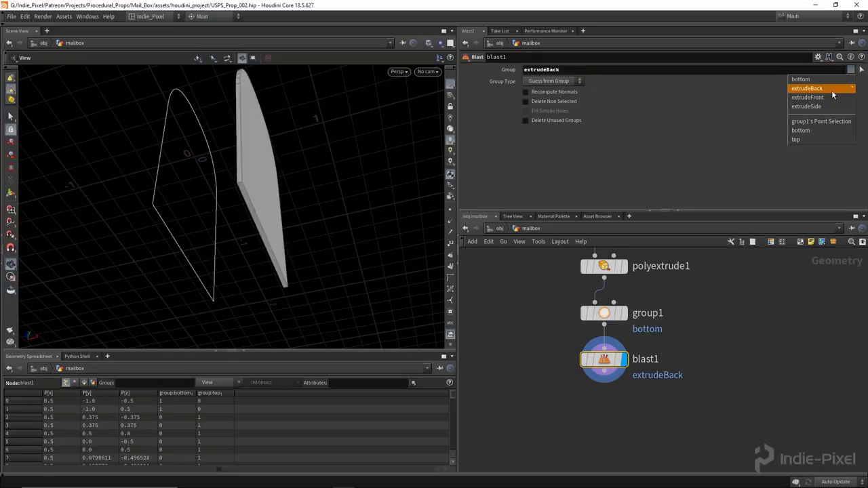
{"action": "left_click", "coordinate": [831, 97], "text": "ctrl"}
{"action": "left_click", "coordinate": [830, 80], "text": "ctrl"}
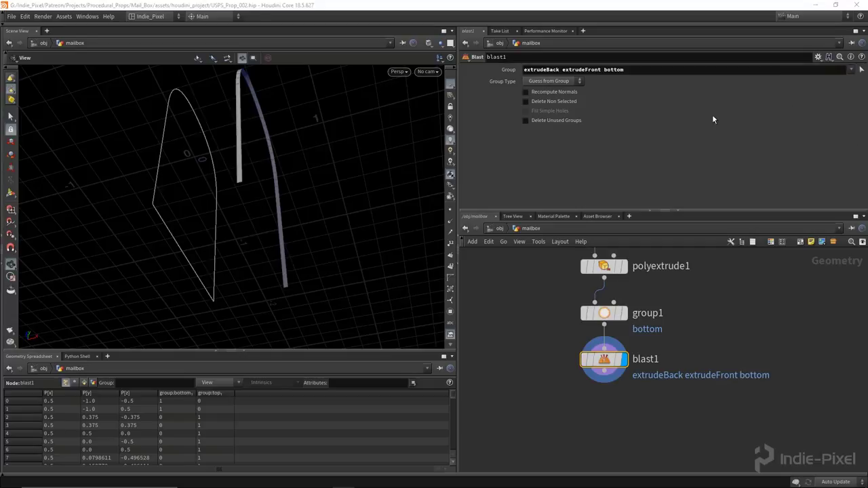
Step: Enable Delete Non Selected on the Blast node to keep only the listed groups
{"action": "left_click", "coordinate": [562, 101]}
{"action": "left_click_drag", "start_coordinate": [265, 224], "coordinate": [236, 211]}
{"action": "left_click_drag", "start_coordinate": [273, 265], "coordinate": [258, 240]}
Step: Compare the UVs of the PolyExtrude and Blast nodes in the UV viewport, and return to the perspective view
{"action": "key", "text": "space+5"}
{"action": "scroll", "coordinate": [261, 258], "scroll_direction": "down", "scroll_amount": 2}
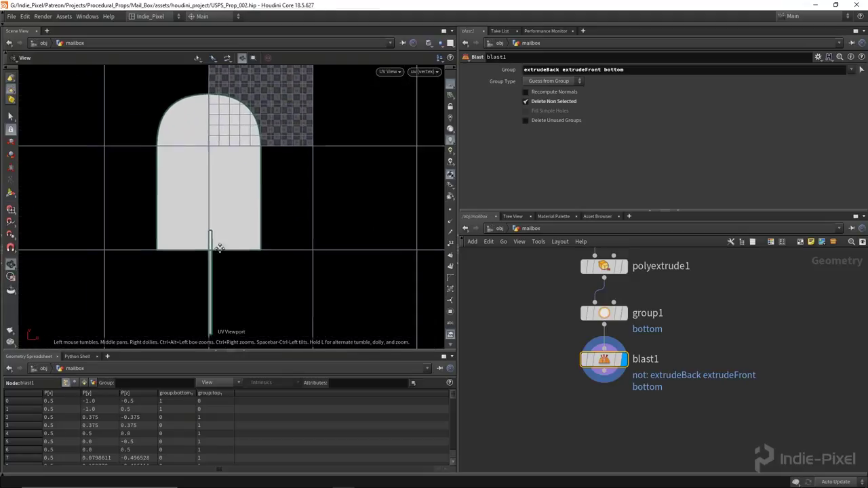
{"action": "scroll", "coordinate": [523, 358], "scroll_direction": "up", "scroll_amount": 3}
{"action": "left_click", "coordinate": [625, 324]}
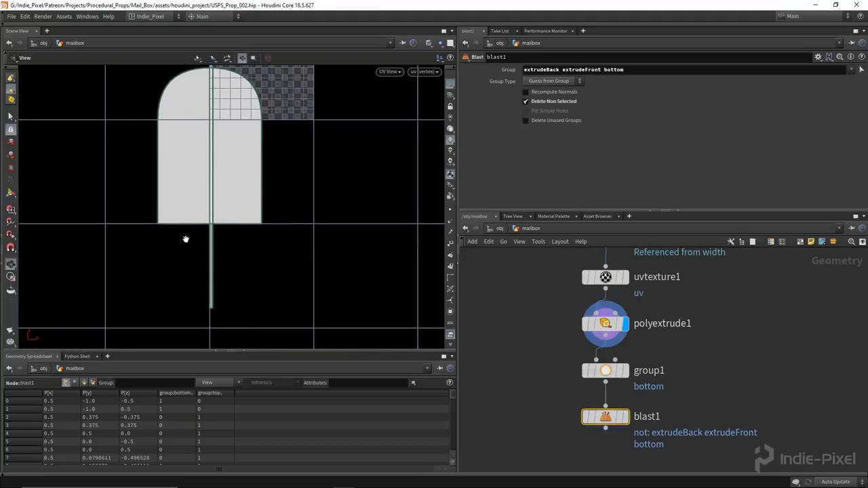
{"action": "middle_click_drag", "start_coordinate": [211, 109], "coordinate": [213, 100]}
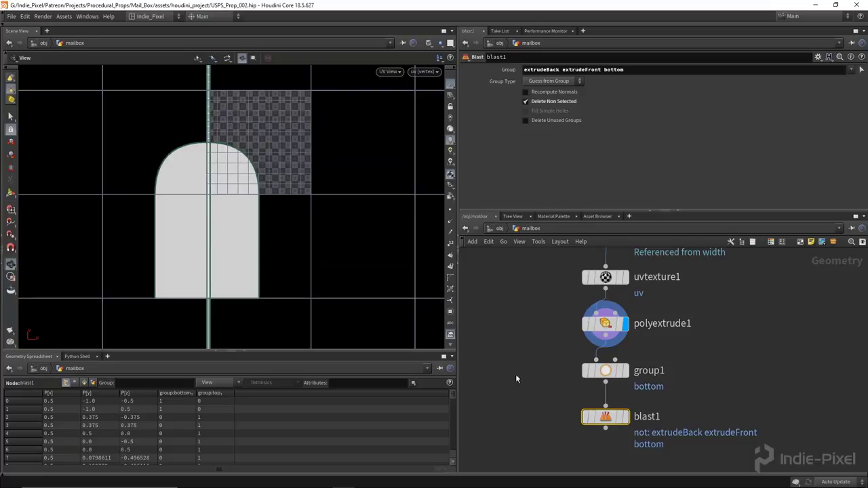
{"action": "left_click", "coordinate": [625, 416]}
{"action": "middle_click_drag", "start_coordinate": [209, 237], "coordinate": [233, 239]}
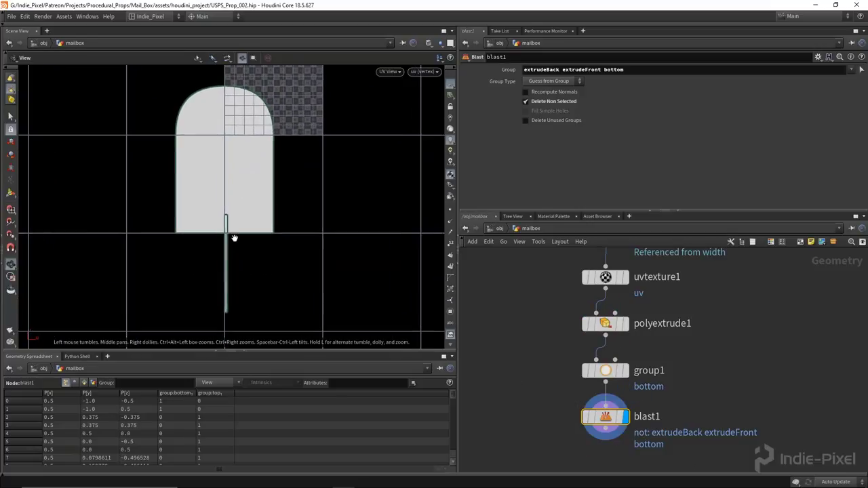
{"action": "scroll", "coordinate": [255, 256], "scroll_direction": "down", "scroll_amount": 3}
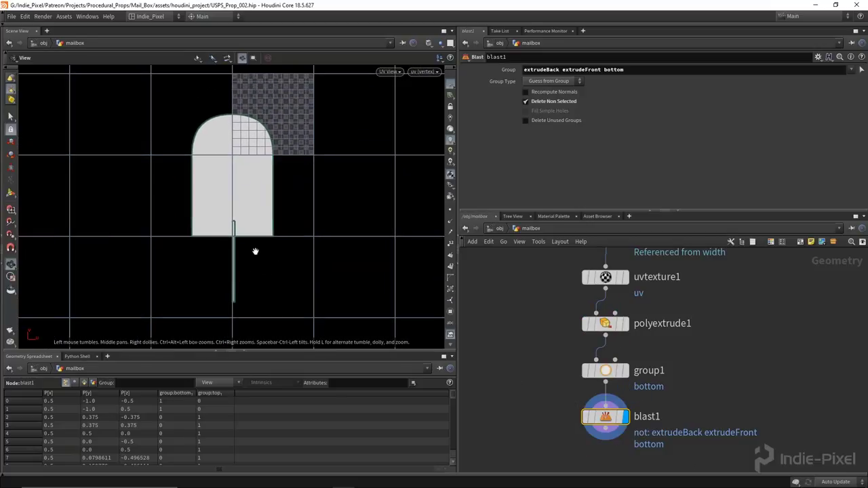
{"action": "key", "text": "space+1"}
{"action": "left_click_drag", "start_coordinate": [251, 233], "coordinate": [296, 271]}
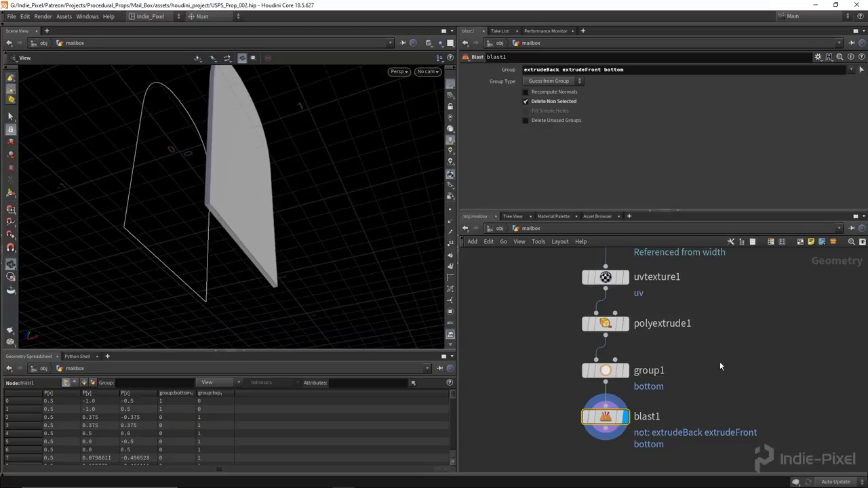
Step: Add a displayed UV Flatten node below the Blast node and check its flattened UVs
{"action": "middle_click_drag", "start_coordinate": [576, 468], "coordinate": [568, 372]}
{"action": "key", "text": "Tab"}
{"action": "type", "text": "uvfl"}
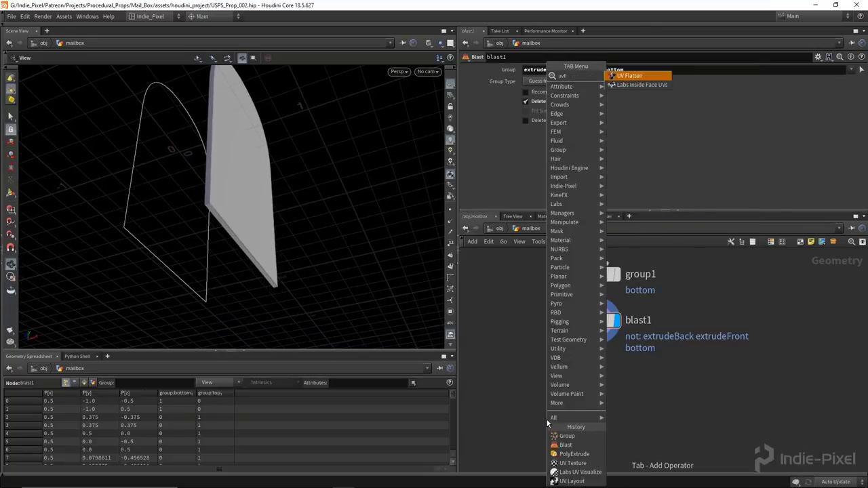
{"action": "key", "text": "Return"}
{"action": "left_click", "coordinate": [596, 362]}
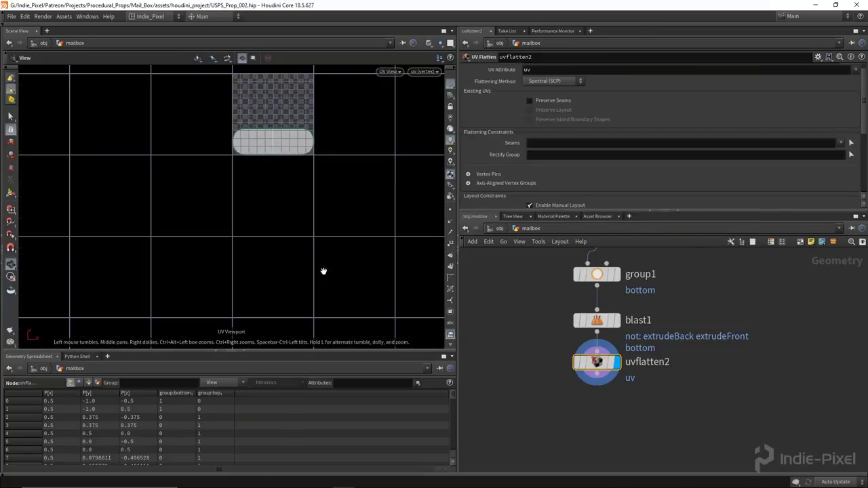
{"action": "scroll", "coordinate": [253, 196], "scroll_direction": "up", "scroll_amount": 6}
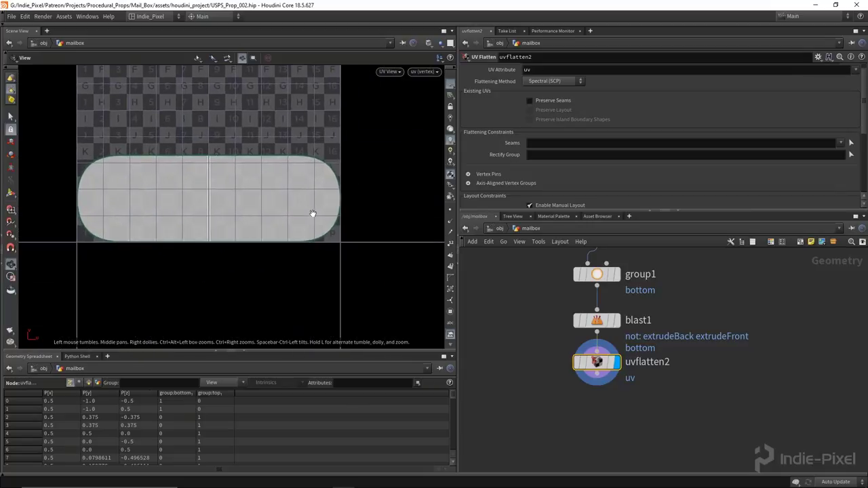
{"action": "right_click_drag", "start_coordinate": [309, 211], "coordinate": [289, 219]}
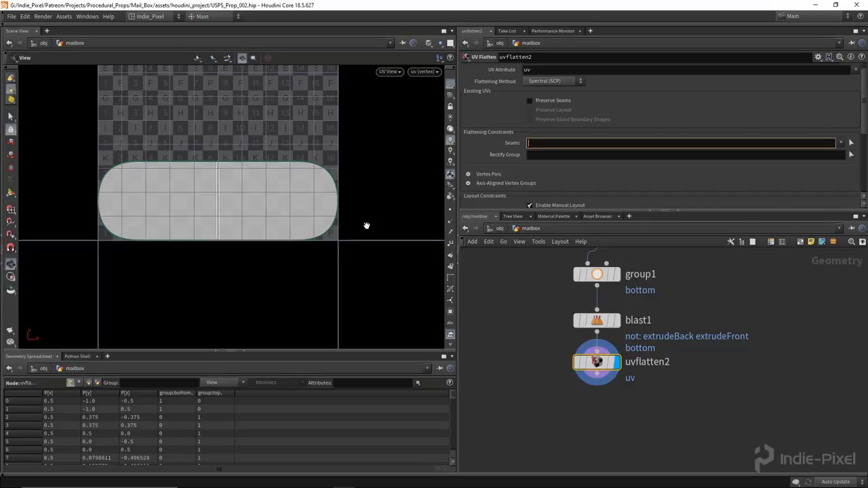
Step: Set the UV Flatten node's Rectify Group to * and check the UV layout against the perspective view
{"action": "key", "text": "space+1"}
{"action": "left_click_drag", "start_coordinate": [222, 207], "coordinate": [216, 135]}
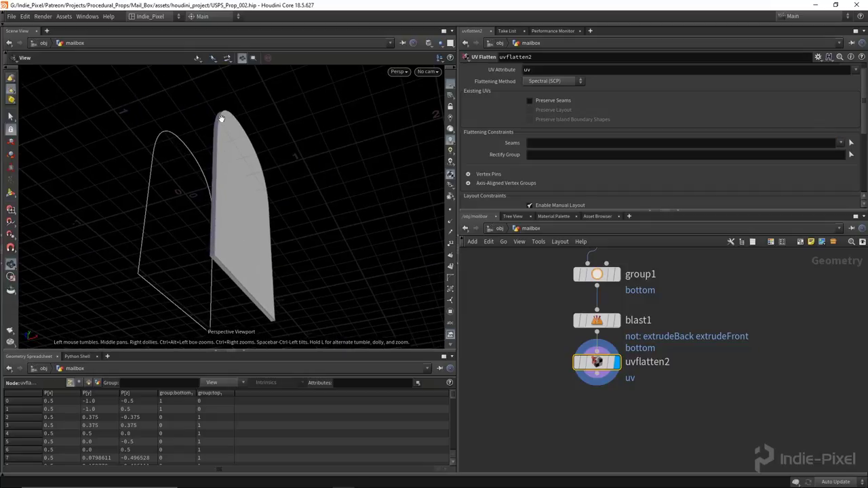
{"action": "key", "text": "space+5"}
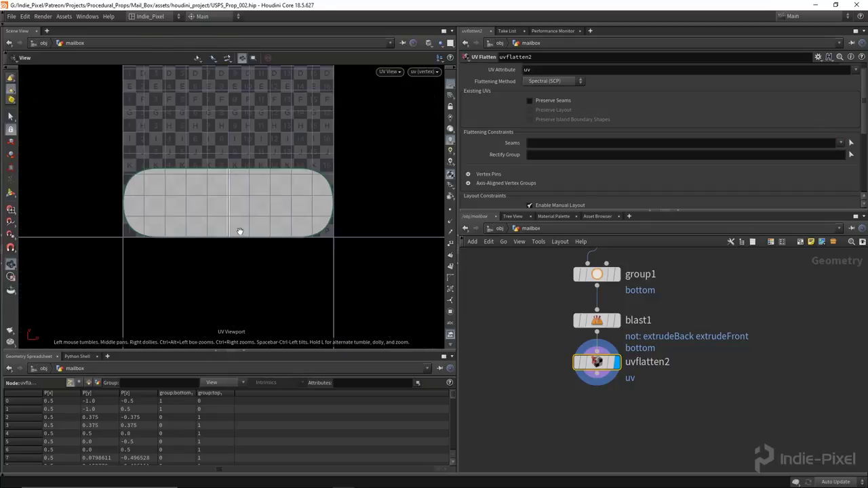
{"action": "left_click", "coordinate": [562, 154]}
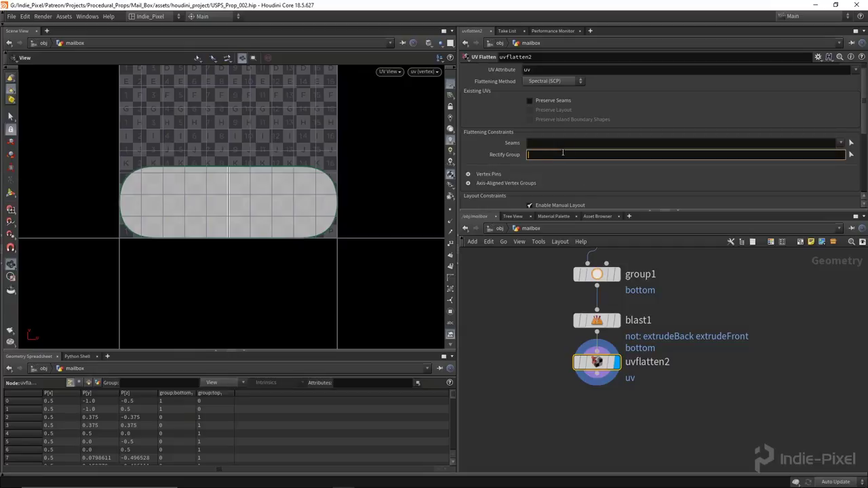
{"action": "type", "text": "*"}
{"action": "key", "text": "Return"}
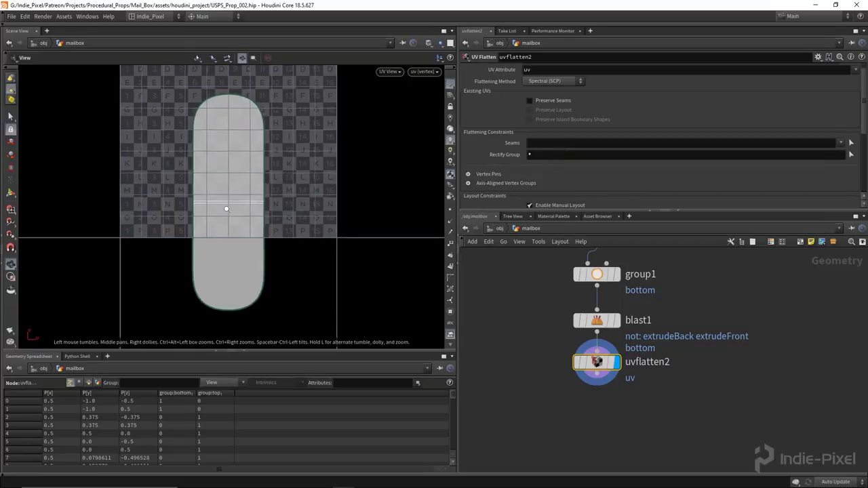
{"action": "scroll", "coordinate": [229, 203], "scroll_direction": "down", "scroll_amount": 2}
{"action": "scroll", "coordinate": [244, 306], "scroll_direction": "down", "scroll_amount": 3}
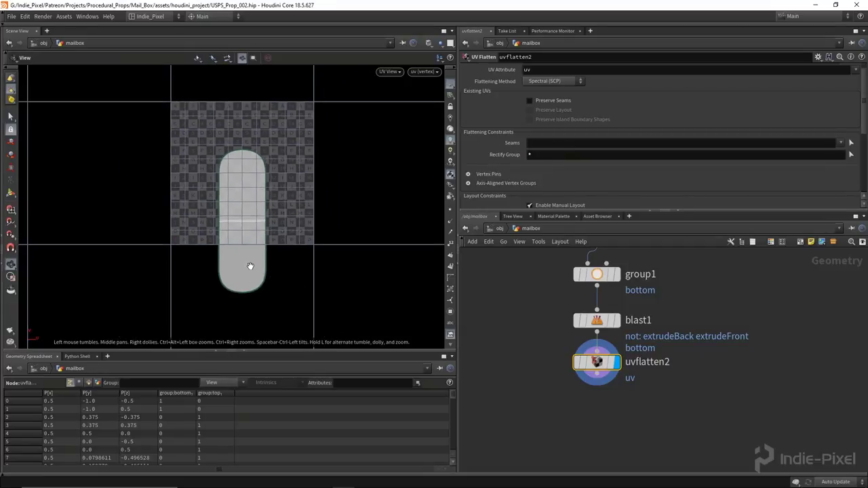
{"action": "scroll", "coordinate": [272, 287], "scroll_direction": "down", "scroll_amount": 1}
{"action": "key", "text": "space+1"}
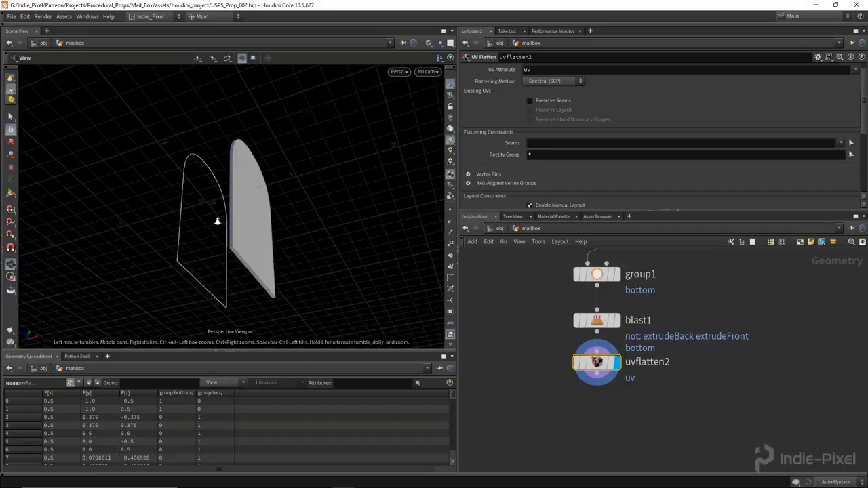
Step: Add a displayed Mirror node below the UV Flatten node to duplicate the side panel on the opposite side
{"action": "key", "text": "Tab"}
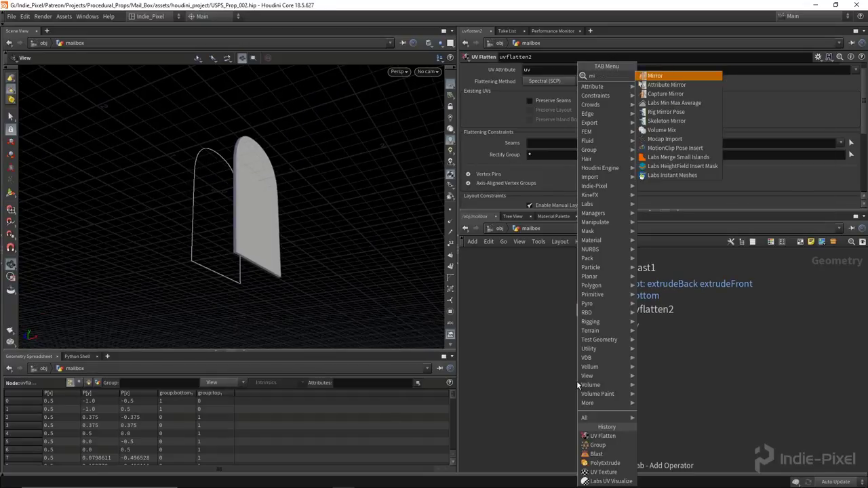
{"action": "left_click", "coordinate": [577, 380]}
{"action": "left_click", "coordinate": [596, 353]}
{"action": "left_click_drag", "start_coordinate": [193, 186], "coordinate": [169, 203]}
Step: Enlarge the network editor pane and bring the shell and side panel node chains into view together
{"action": "middle_click_drag", "start_coordinate": [582, 399], "coordinate": [651, 340]}
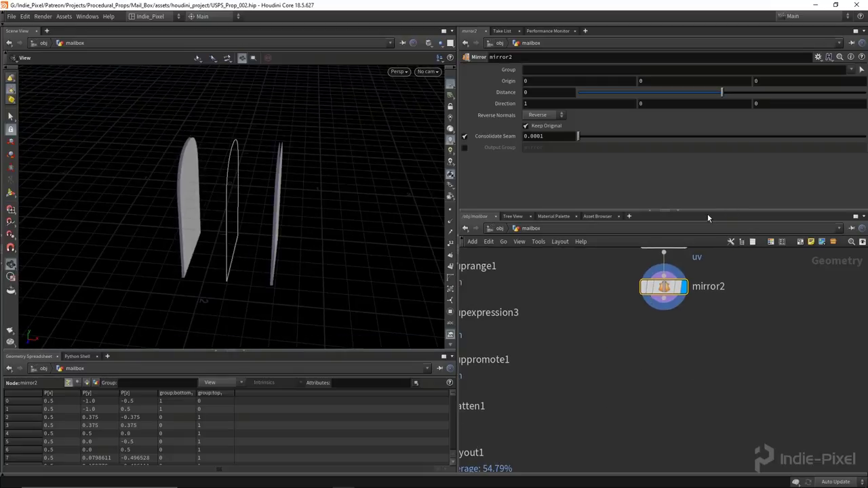
{"action": "left_click_drag", "start_coordinate": [693, 212], "coordinate": [693, 117]}
{"action": "scroll", "coordinate": [600, 346], "scroll_direction": "down", "scroll_amount": 5}
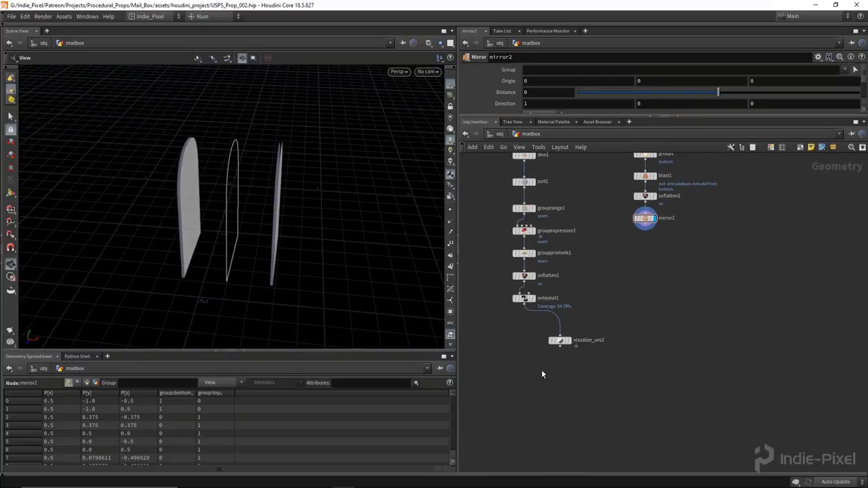
Step: Move the UV Visualize node lower and add a UV Layout node below the side panels' Mirror node
{"action": "left_click", "coordinate": [558, 342]}
{"action": "left_click_drag", "start_coordinate": [558, 345], "coordinate": [557, 380]}
{"action": "key", "text": "Tab"}
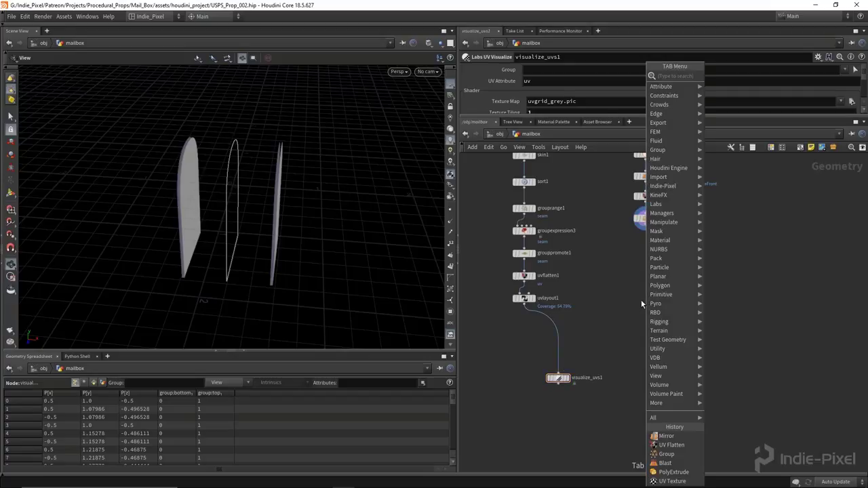
{"action": "type", "text": "uv lay"}
{"action": "key", "text": "Return"}
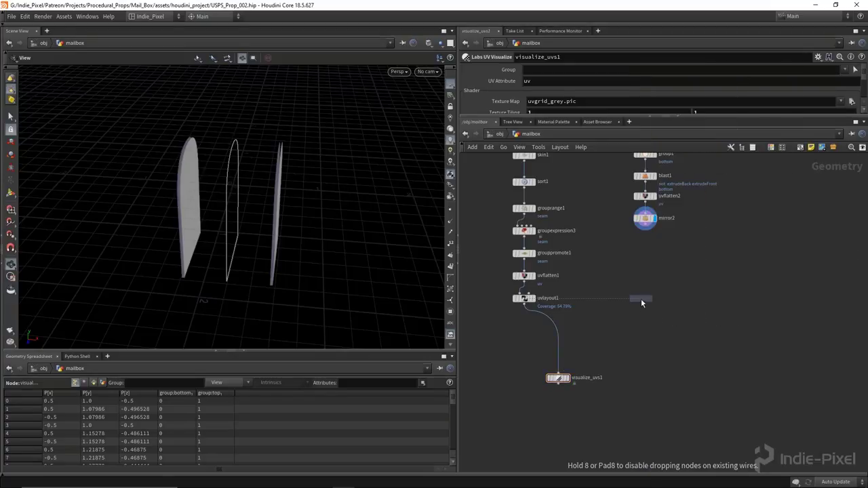
{"action": "left_click", "coordinate": [644, 299]}
{"action": "left_click", "coordinate": [645, 230]}
{"action": "left_click", "coordinate": [645, 293]}
Step: Add a displayed Merge node combining the UV Layout outputs of the main shell and the side panels
{"action": "key", "text": "Tab"}
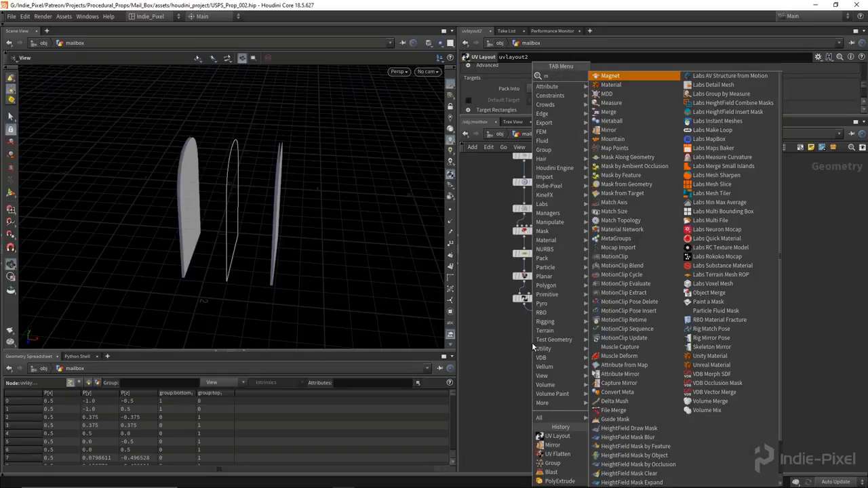
{"action": "left_click", "coordinate": [548, 441]}
{"action": "left_click", "coordinate": [589, 342]}
{"action": "left_click_drag", "start_coordinate": [494, 290], "coordinate": [681, 310]}
{"action": "left_click_drag", "start_coordinate": [523, 305], "coordinate": [584, 342]}
{"action": "left_click", "coordinate": [593, 341]}
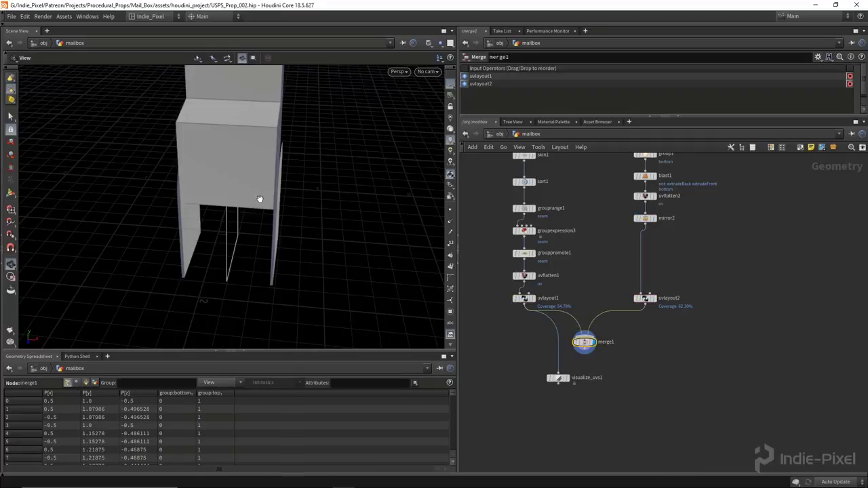
{"action": "scroll", "coordinate": [400, 194], "scroll_direction": "down", "scroll_amount": 3}
{"action": "left_click_drag", "start_coordinate": [401, 194], "coordinate": [407, 219]}
Step: Duplicate the matchsize1 node into the side panel chain above width1, and check the panels' alignment with the shell
{"action": "middle_click_drag", "start_coordinate": [556, 129], "coordinate": [562, 332]}
{"action": "middle_click_drag", "start_coordinate": [567, 267], "coordinate": [568, 303]}
{"action": "scroll", "coordinate": [569, 303], "scroll_direction": "up", "scroll_amount": 3}
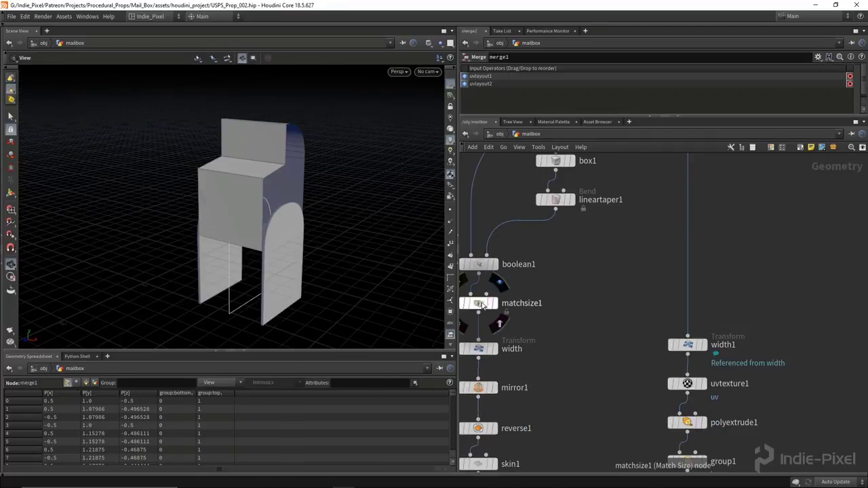
{"action": "left_click", "coordinate": [478, 303]}
{"action": "left_click", "coordinate": [711, 281]}
{"action": "left_click_drag", "start_coordinate": [686, 287], "coordinate": [687, 305]}
{"action": "left_click_drag", "start_coordinate": [257, 183], "coordinate": [261, 310]}
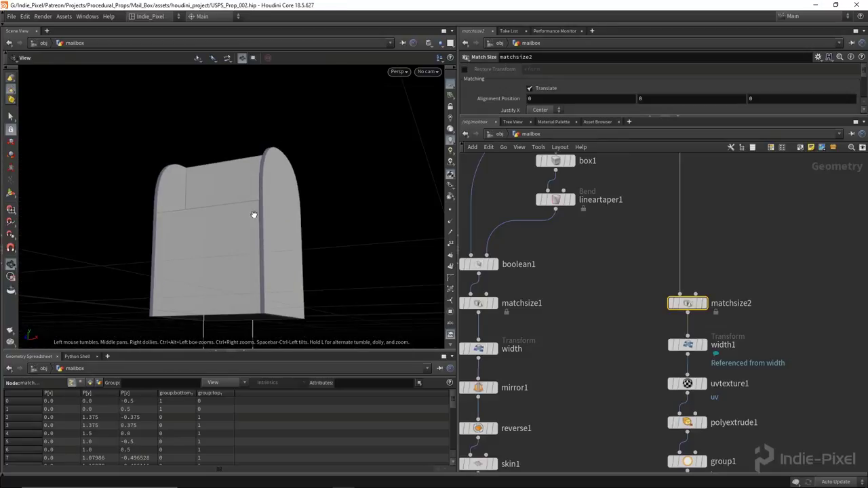
{"action": "left_click_drag", "start_coordinate": [263, 253], "coordinate": [414, 259]}
{"action": "middle_click_drag", "start_coordinate": [582, 294], "coordinate": [590, 310]}
{"action": "left_click", "coordinate": [590, 310]}
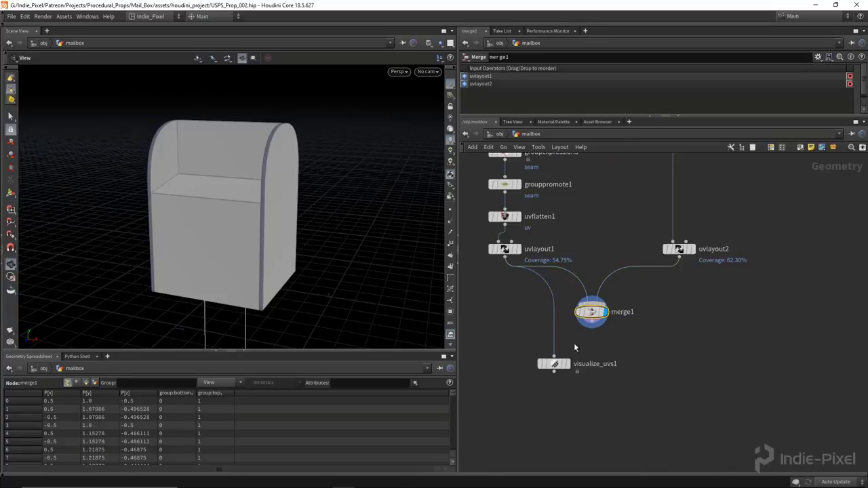
Step: Shrink the uvlayout2 target rectangle to the upper-left part of the UV tile, above the shell's islands
{"action": "left_click", "coordinate": [679, 249]}
{"action": "left_click_drag", "start_coordinate": [264, 190], "coordinate": [259, 196]}
{"action": "key", "text": "space+5"}
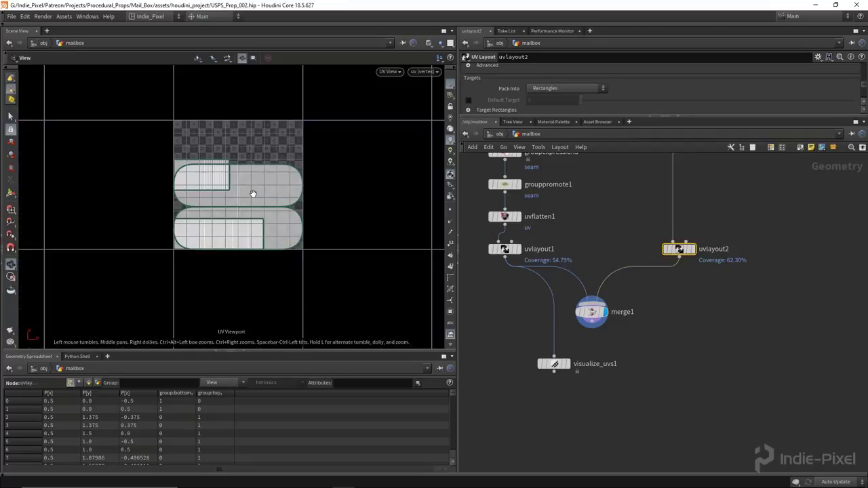
{"action": "scroll", "coordinate": [248, 201], "scroll_direction": "up", "scroll_amount": 3}
{"action": "middle_click_drag", "start_coordinate": [320, 187], "coordinate": [295, 202]}
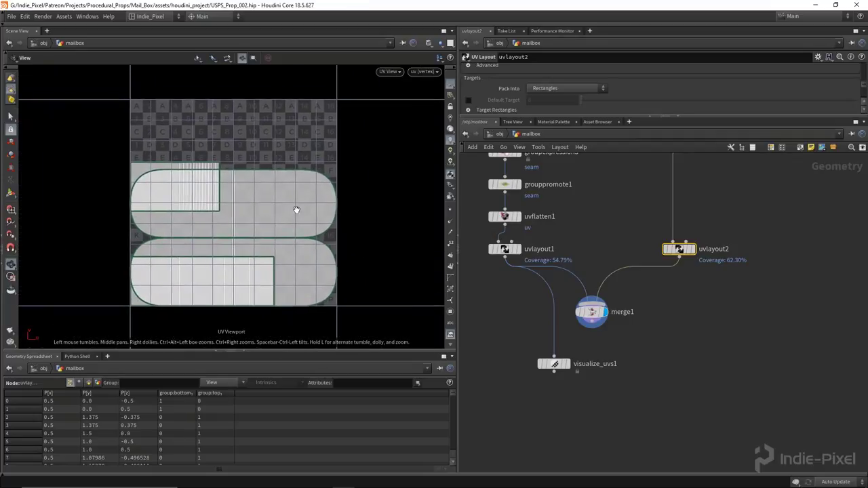
{"action": "key", "text": "Return"}
{"action": "left_click_drag", "start_coordinate": [232, 310], "coordinate": [227, 164]}
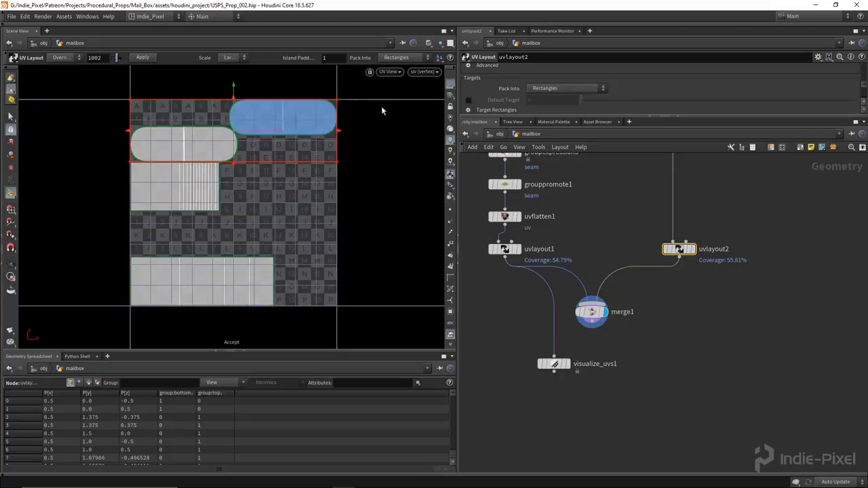
{"action": "left_click_drag", "start_coordinate": [338, 131], "coordinate": [240, 133]}
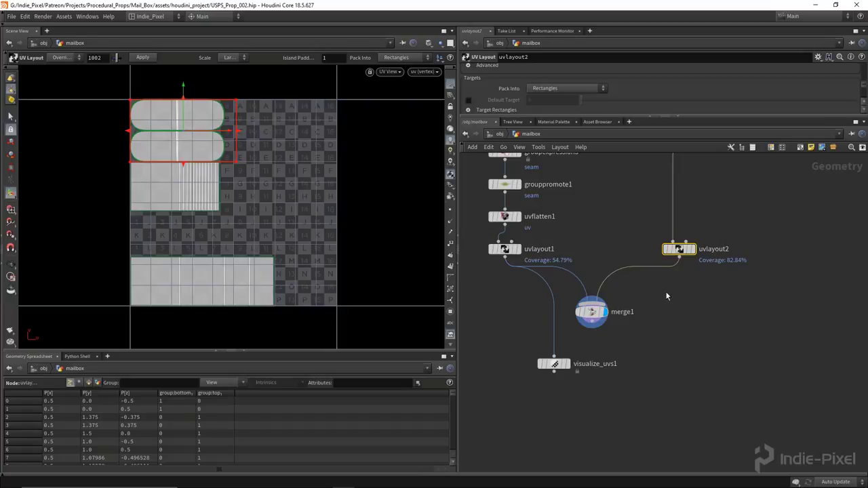
Step: Enable padding between islands and target boundary and spreading islands to all available space on uvlayout2
{"action": "middle_click_drag", "start_coordinate": [665, 298], "coordinate": [626, 359]}
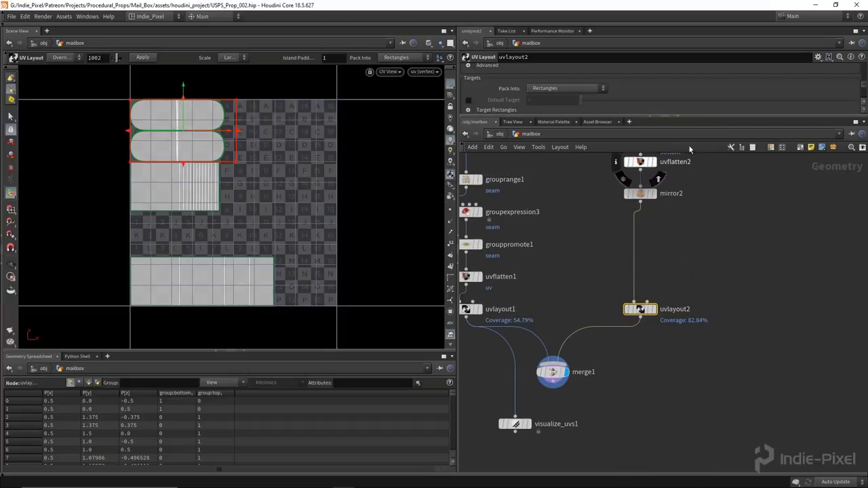
{"action": "left_click_drag", "start_coordinate": [693, 122], "coordinate": [694, 228]}
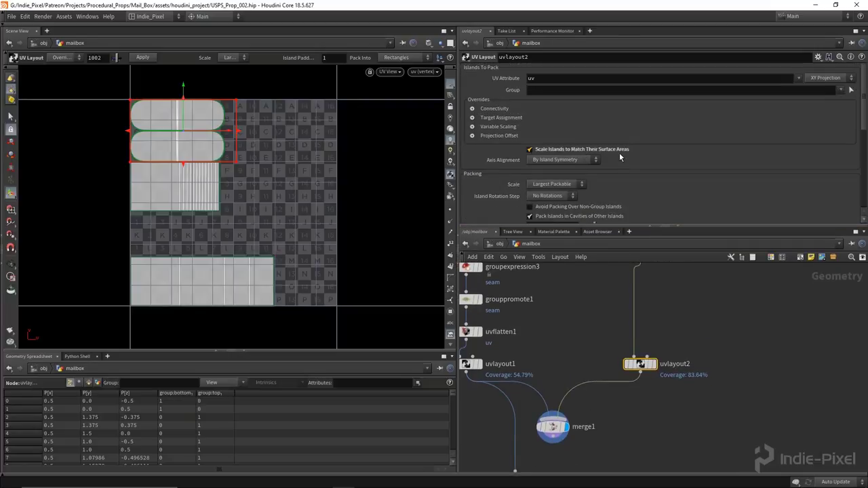
{"action": "scroll", "coordinate": [661, 179], "scroll_direction": "down", "scroll_amount": 3}
{"action": "left_click", "coordinate": [547, 167]}
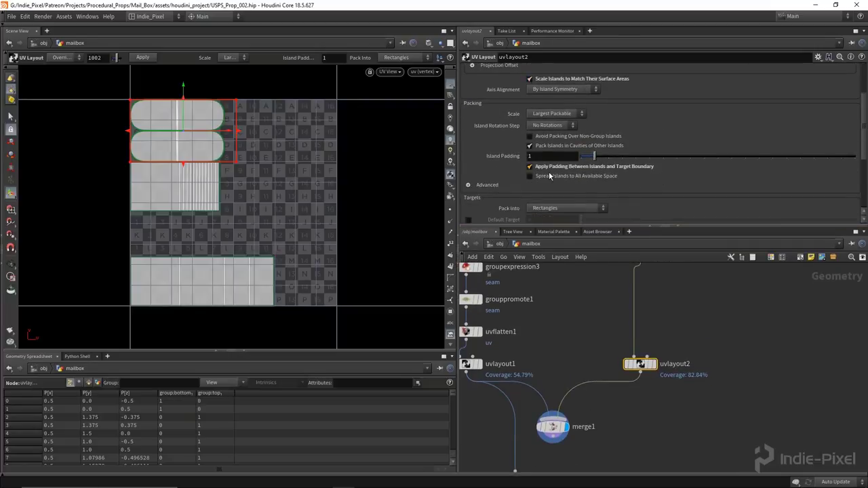
Step: Lower the top edge of the uvlayout1 target rectangle to pack the shell's islands closer together
{"action": "middle_click_drag", "start_coordinate": [533, 370], "coordinate": [608, 363]}
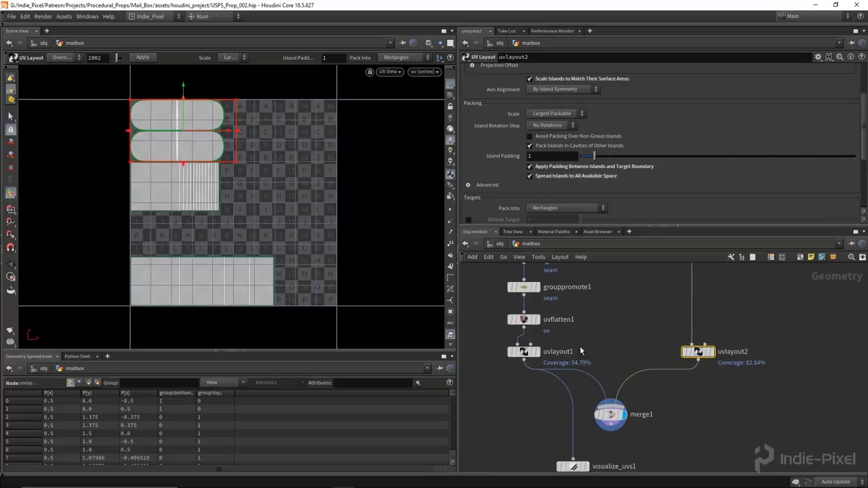
{"action": "key", "text": "Escape"}
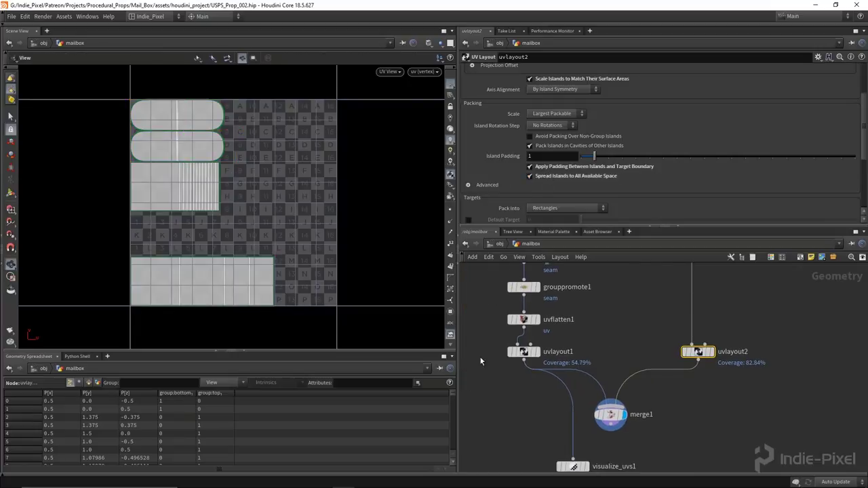
{"action": "middle_click_drag", "start_coordinate": [519, 354], "coordinate": [541, 352]}
{"action": "left_click_drag", "start_coordinate": [514, 373], "coordinate": [598, 344]}
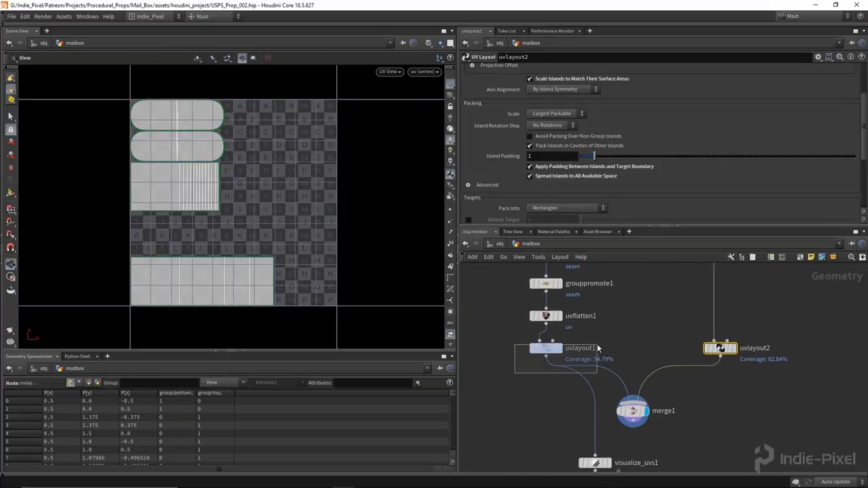
{"action": "key", "text": "Return"}
{"action": "left_click_drag", "start_coordinate": [204, 165], "coordinate": [198, 208]}
Step: Extend the uvlayout2 target rectangle down to the shell's islands and farther right to enlarge the side panel islands
{"action": "left_click", "coordinate": [720, 347]}
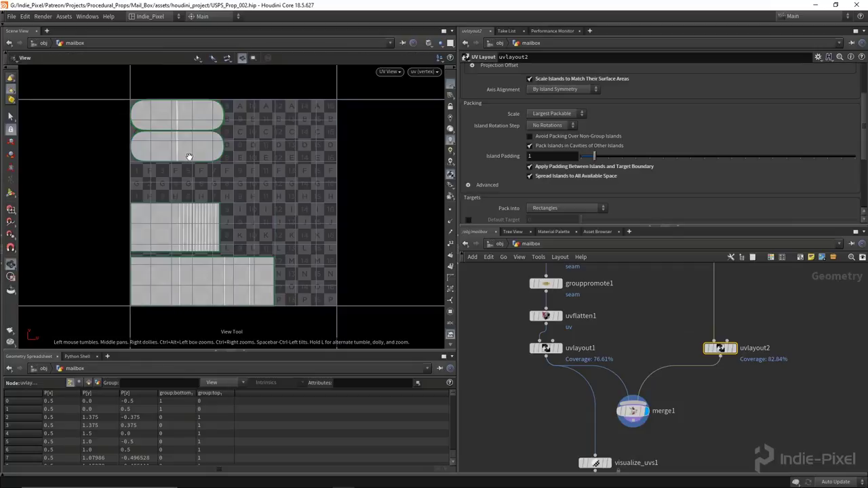
{"action": "key", "text": "Return"}
{"action": "left_click_drag", "start_coordinate": [186, 158], "coordinate": [195, 184]}
{"action": "left_click_drag", "start_coordinate": [270, 154], "coordinate": [275, 150]}
{"action": "key", "text": "Escape"}
{"action": "scroll", "coordinate": [298, 225], "scroll_direction": "down", "scroll_amount": 2}
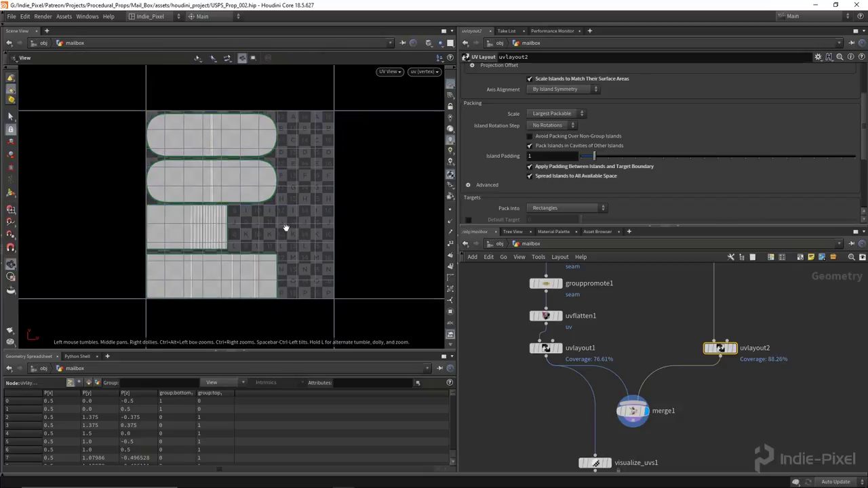
Step: Connect the UV Visualize node to the Merge node's output and display its checker texture in the perspective view
{"action": "key", "text": "space+1"}
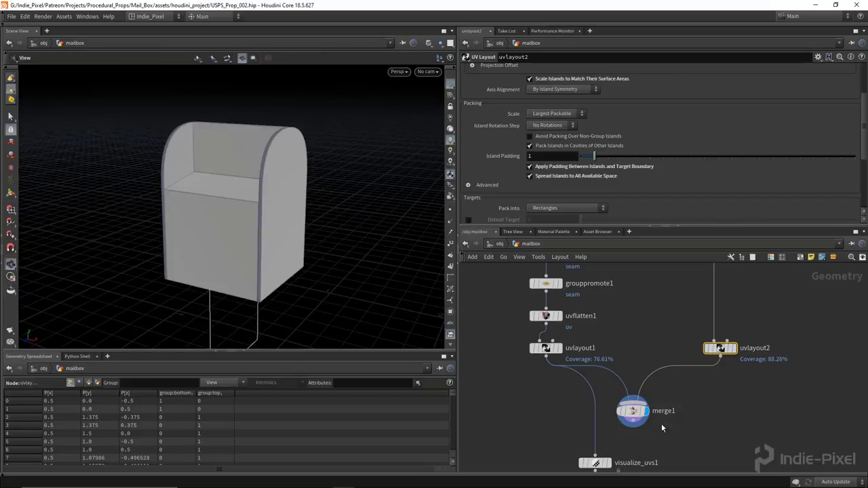
{"action": "middle_click_drag", "start_coordinate": [603, 451], "coordinate": [589, 401]}
{"action": "left_click_drag", "start_coordinate": [580, 407], "coordinate": [617, 366]}
{"action": "left_click", "coordinate": [594, 415]}
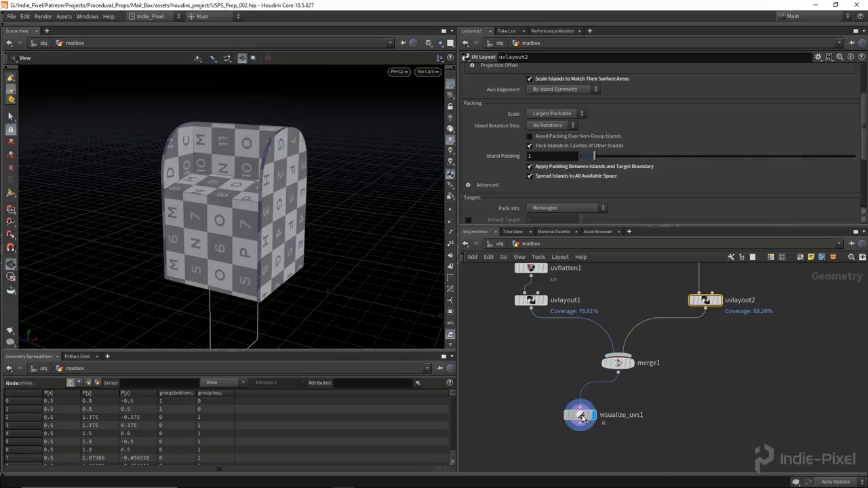
{"action": "left_click", "coordinate": [579, 414]}
{"action": "left_click_drag", "start_coordinate": [230, 231], "coordinate": [285, 224]}
Step: Test the width node with an X translation of 1.26 and check the resulting UV layout
{"action": "scroll", "coordinate": [610, 398], "scroll_direction": "down", "scroll_amount": 3}
{"action": "middle_click_drag", "start_coordinate": [607, 292], "coordinate": [607, 348]}
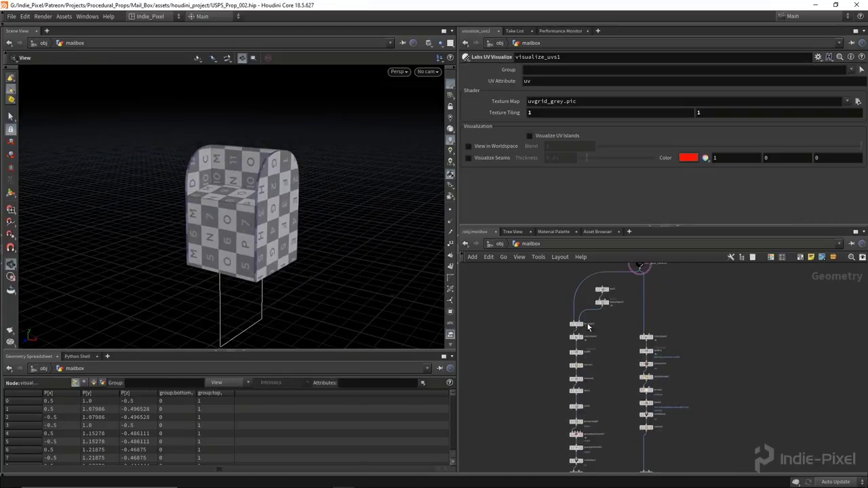
{"action": "scroll", "coordinate": [529, 336], "scroll_direction": "up", "scroll_amount": 4}
{"action": "left_click", "coordinate": [570, 382]}
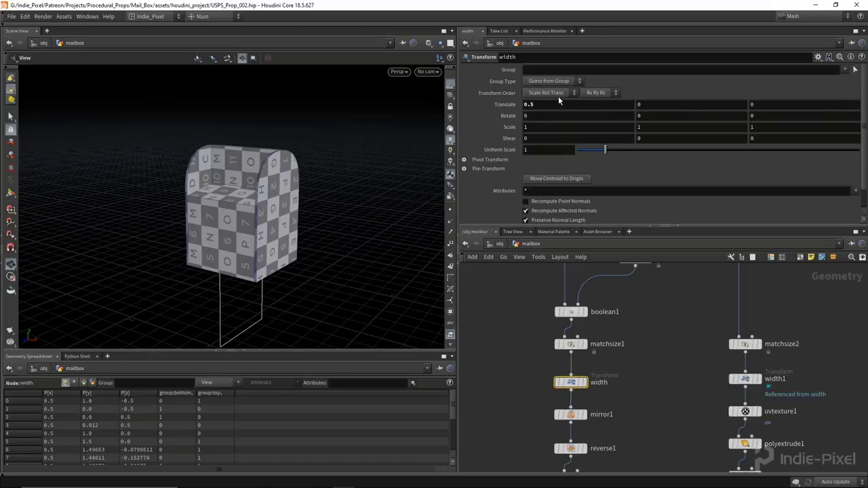
{"action": "middle_click_drag", "start_coordinate": [550, 108], "coordinate": [684, 127]}
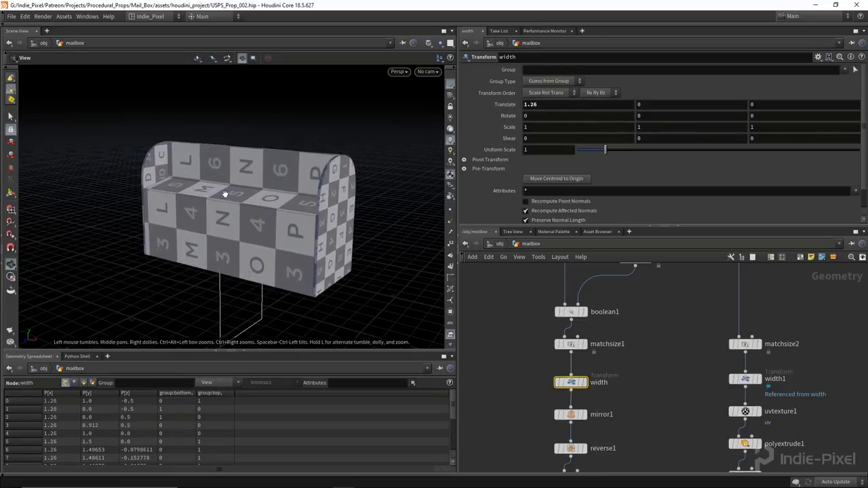
{"action": "key", "text": "space+5"}
{"action": "scroll", "coordinate": [229, 266], "scroll_direction": "up", "scroll_amount": 1}
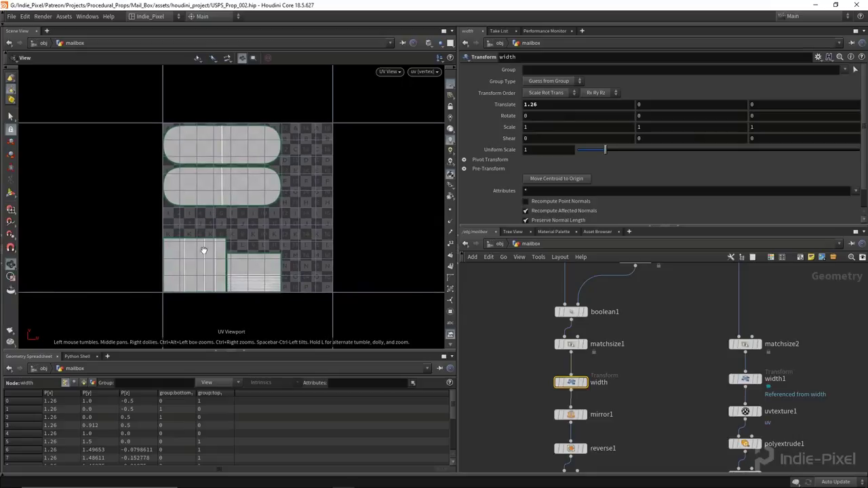
{"action": "scroll", "coordinate": [201, 243], "scroll_direction": "up", "scroll_amount": 3}
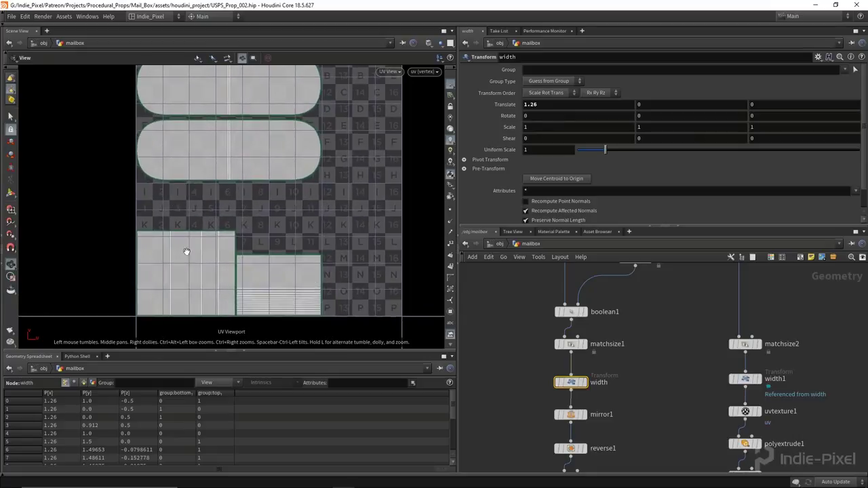
{"action": "scroll", "coordinate": [293, 271], "scroll_direction": "down", "scroll_amount": 3}
{"action": "key", "text": "space+1"}
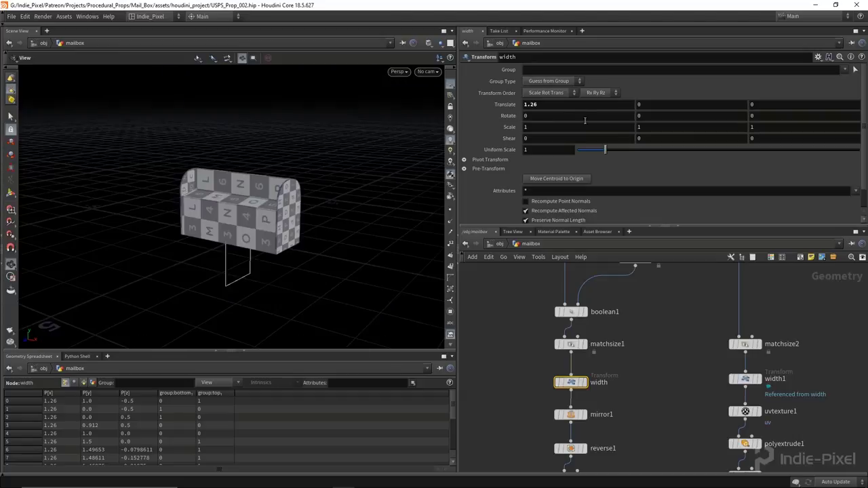
Step: Restore the width node's X translation to 0.5 and inspect the mailbox from several angles
{"action": "double_click", "coordinate": [571, 105]}
{"action": "type", "text": ".5"}
{"action": "key", "text": "Return"}
{"action": "left_click_drag", "start_coordinate": [224, 203], "coordinate": [242, 120]}
{"action": "scroll", "coordinate": [650, 357], "scroll_direction": "down", "scroll_amount": 3}
{"action": "left_click_drag", "start_coordinate": [202, 198], "coordinate": [345, 198]}
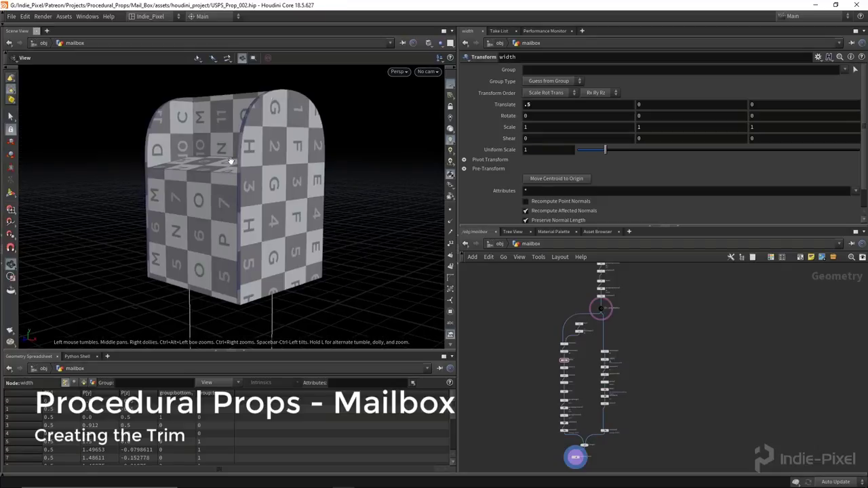
{"action": "left_click_drag", "start_coordinate": [228, 185], "coordinate": [232, 145]}
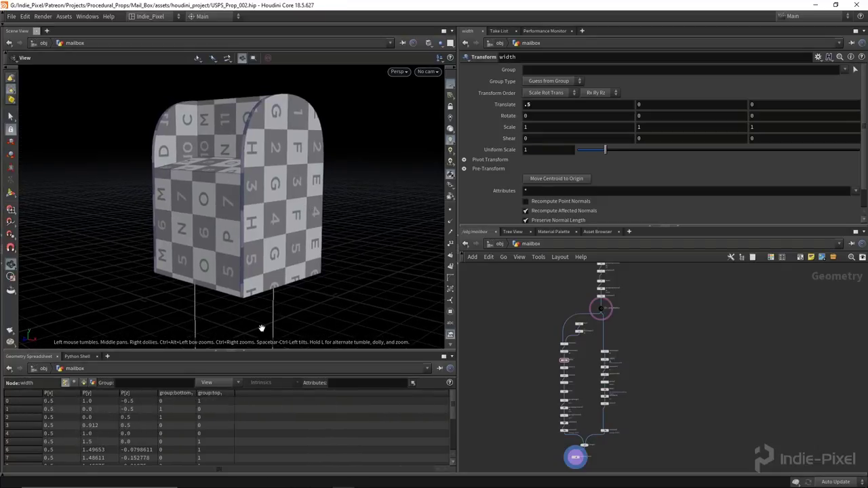
{"action": "left_click_drag", "start_coordinate": [292, 294], "coordinate": [288, 291]}
Step: Add a Convert Line node beside the side panel chain
{"action": "scroll", "coordinate": [612, 332], "scroll_direction": "up", "scroll_amount": 5}
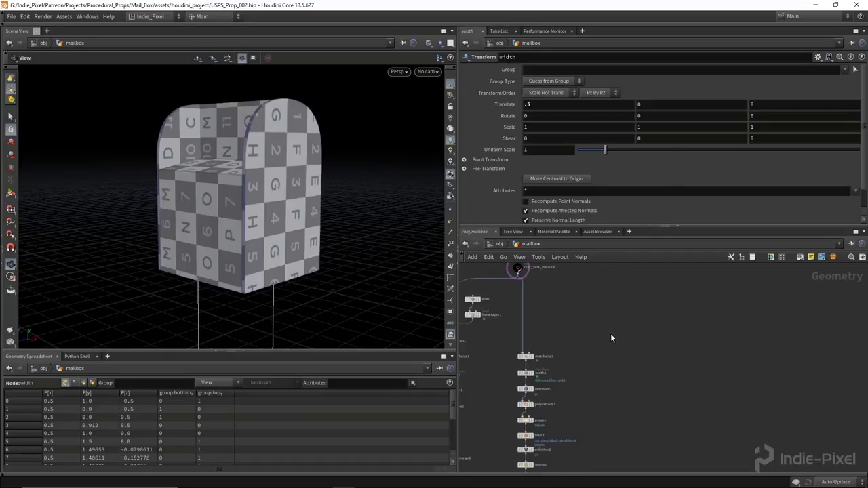
{"action": "key", "text": "Tab"}
{"action": "type", "text": "conver"}
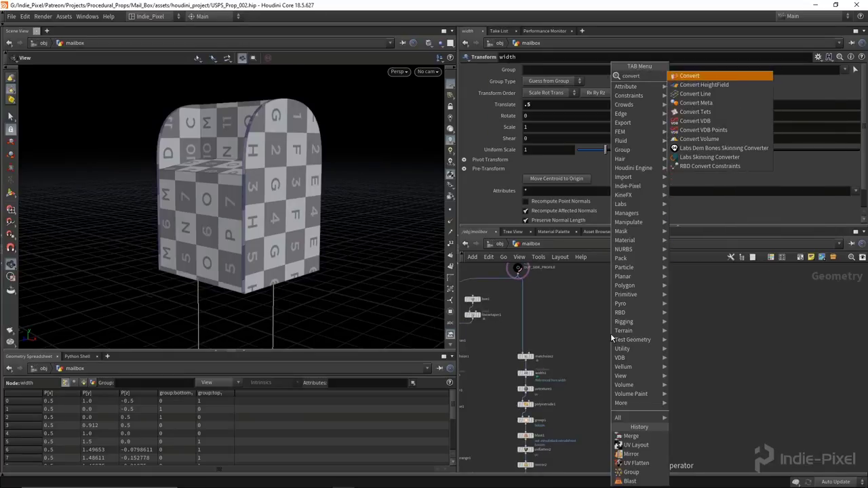
{"action": "key", "text": "Down"}
{"action": "key", "text": "Down"}
{"action": "key", "text": "Return"}
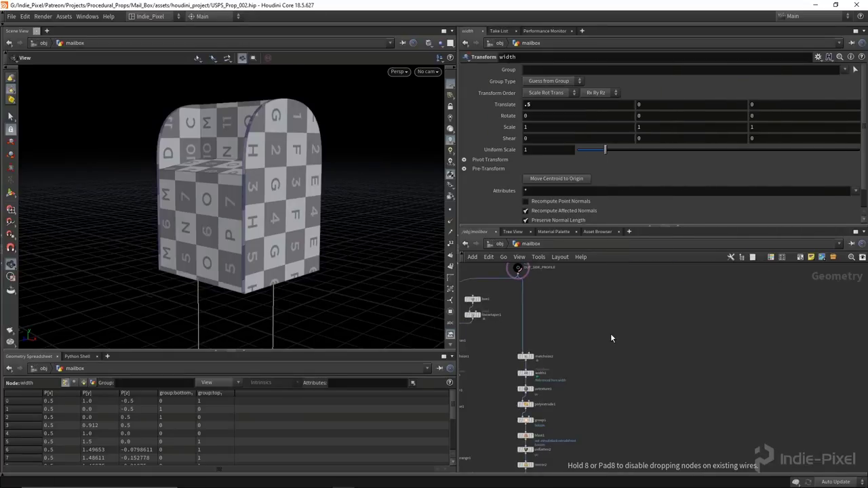
{"action": "left_click", "coordinate": [610, 333]}
Step: Connect the matchsize2 output to the Convert Line node, display the profile outline, and enlarge the network editor pane
{"action": "scroll", "coordinate": [583, 330], "scroll_direction": "up", "scroll_amount": 3}
{"action": "left_click", "coordinate": [526, 323]}
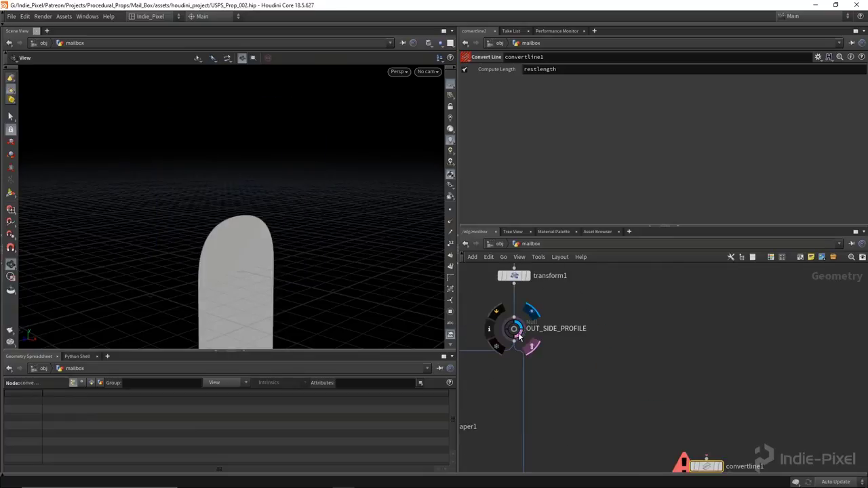
{"action": "scroll", "coordinate": [548, 357], "scroll_direction": "down", "scroll_amount": 2}
{"action": "left_click_drag", "start_coordinate": [529, 391], "coordinate": [683, 405]}
{"action": "scroll", "coordinate": [573, 321], "scroll_direction": "up", "scroll_amount": 3}
{"action": "middle_click_drag", "start_coordinate": [705, 412], "coordinate": [679, 374]}
{"action": "left_click", "coordinate": [668, 374]}
{"action": "left_click_drag", "start_coordinate": [364, 182], "coordinate": [251, 244]}
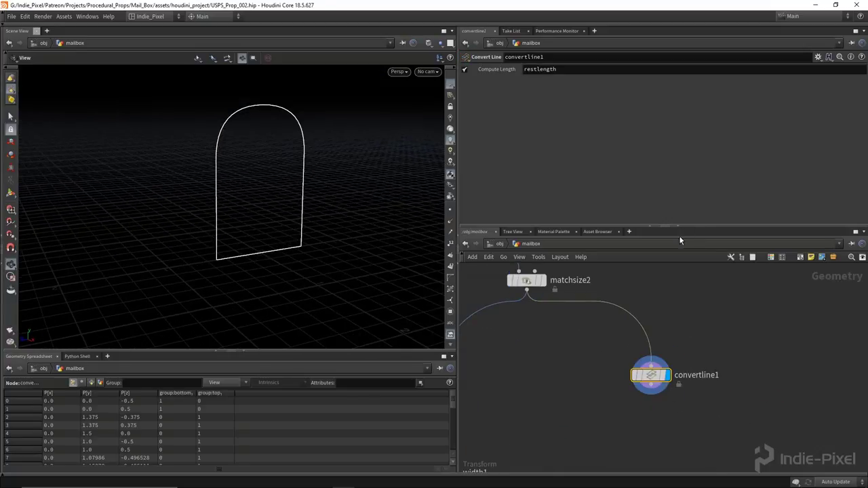
{"action": "left_click_drag", "start_coordinate": [695, 226], "coordinate": [691, 190]}
{"action": "left_click_drag", "start_coordinate": [203, 234], "coordinate": [306, 261]}
{"action": "middle_click_drag", "start_coordinate": [474, 278], "coordinate": [469, 265]}
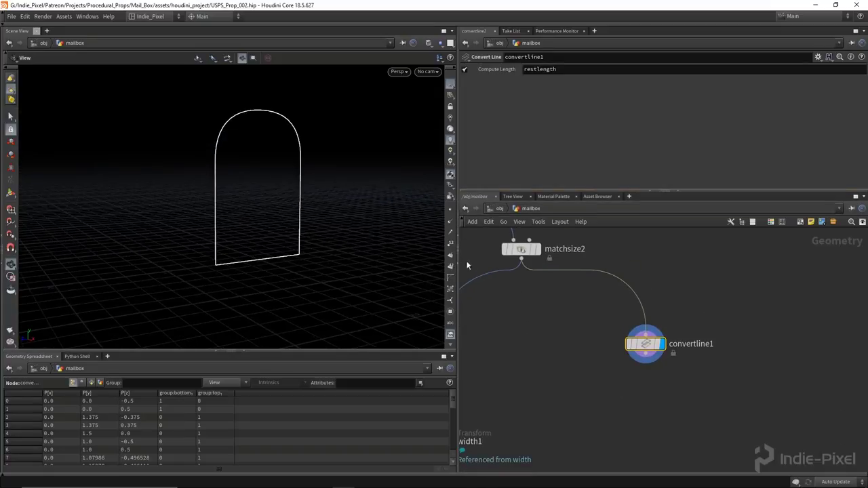
Step: Show primitive numbers and append a Sort node to Convert Line with Primitive Sort set to By Y
{"action": "left_click", "coordinate": [449, 270]}
{"action": "left_click_drag", "start_coordinate": [252, 262], "coordinate": [250, 254]}
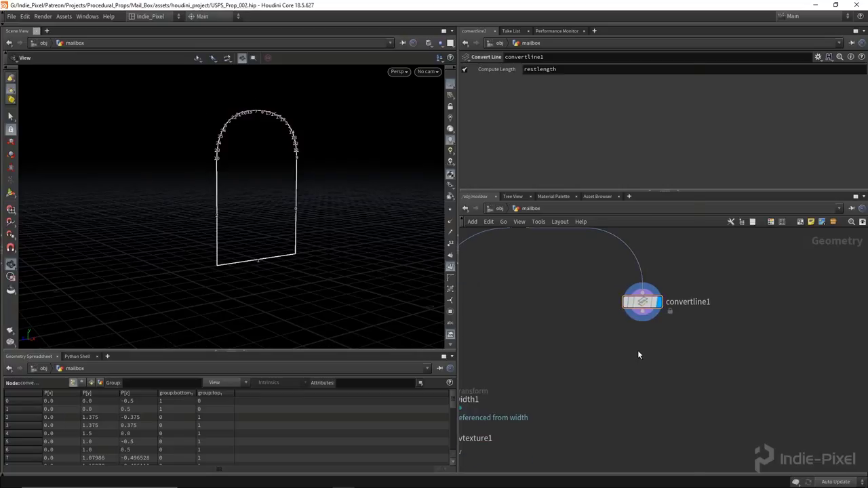
{"action": "key", "text": "Tab"}
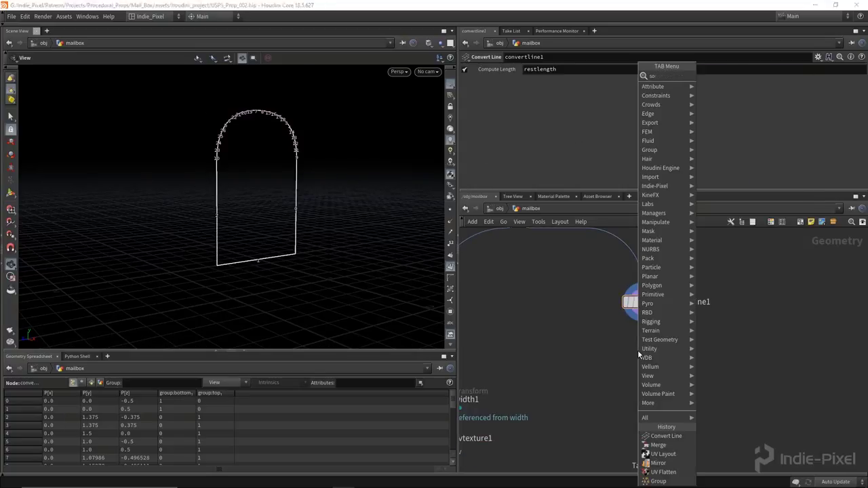
{"action": "key", "text": "Return"}
{"action": "left_click", "coordinate": [638, 327]}
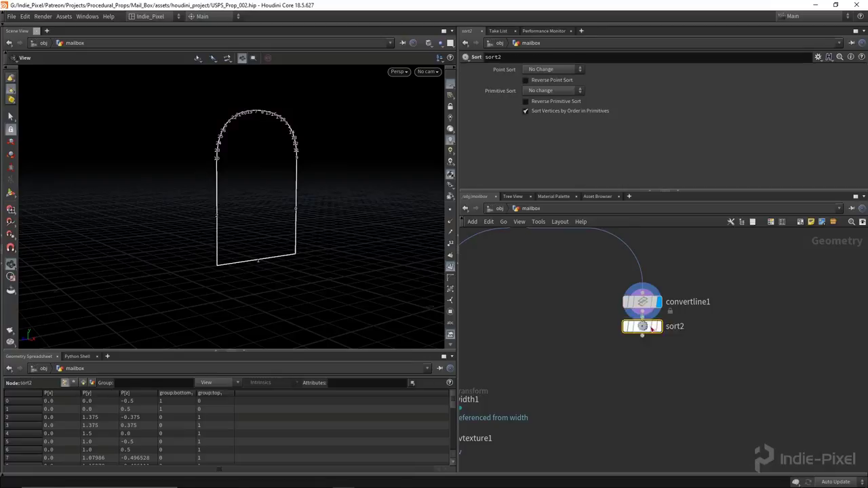
{"action": "left_click", "coordinate": [561, 97]}
{"action": "left_click", "coordinate": [552, 118]}
{"action": "left_click_drag", "start_coordinate": [311, 246], "coordinate": [262, 269]}
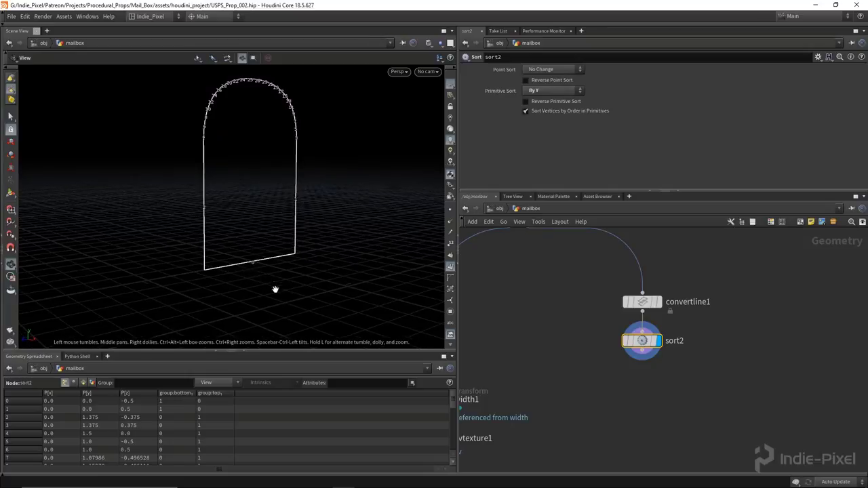
Step: Append a Blast node below the new Sort node and display it
{"action": "key", "text": "Tab"}
{"action": "type", "text": "b"}
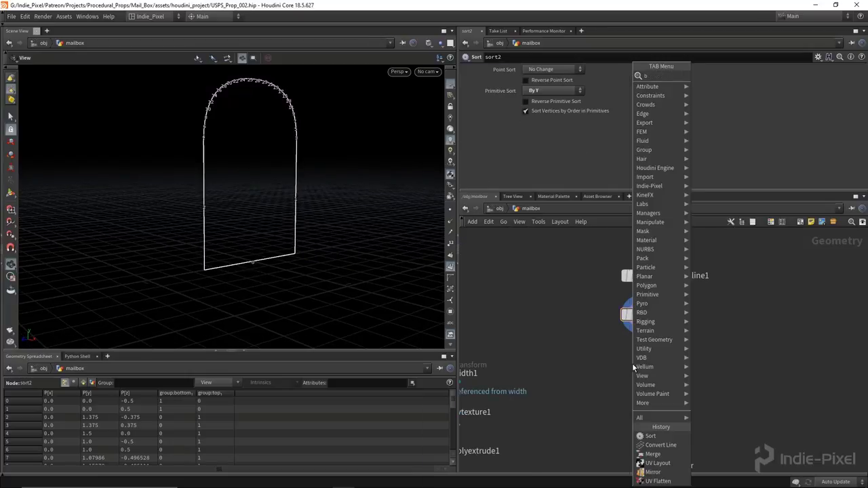
{"action": "type", "text": "as"}
{"action": "key", "text": "BackSpace"}
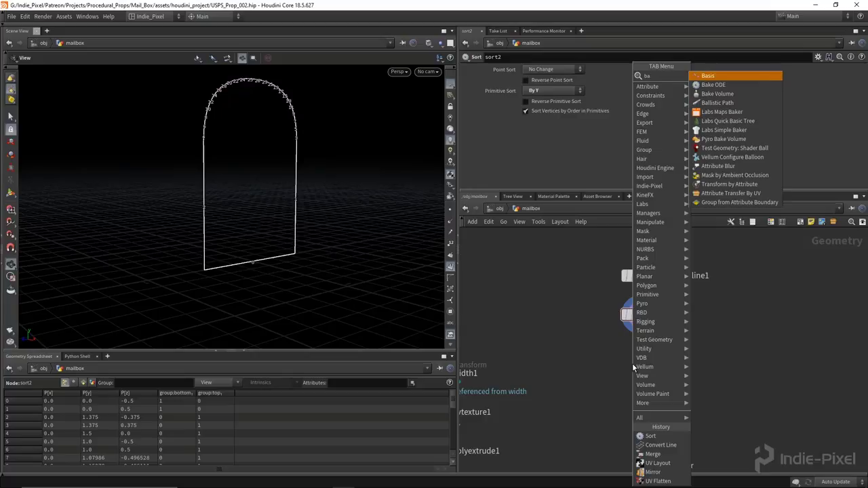
{"action": "key", "text": "BackSpace"}
{"action": "key", "text": "Down"}
{"action": "key", "text": "Down"}
{"action": "key", "text": "Escape"}
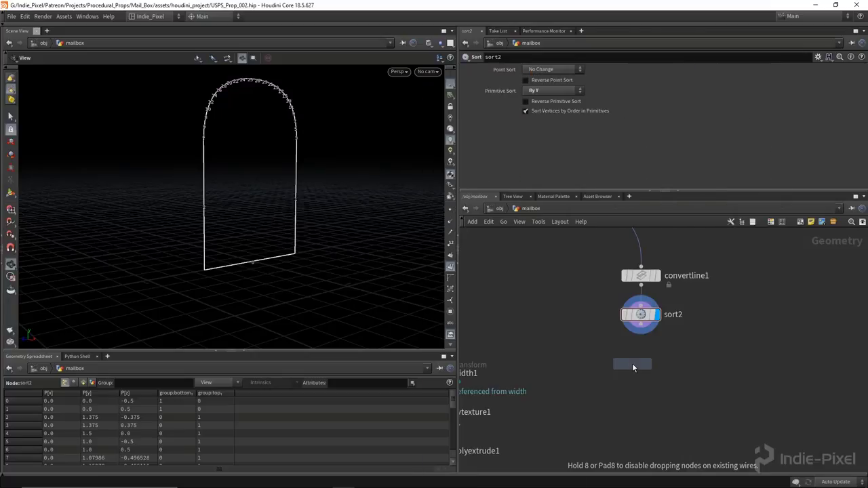
{"action": "left_click", "coordinate": [644, 350]}
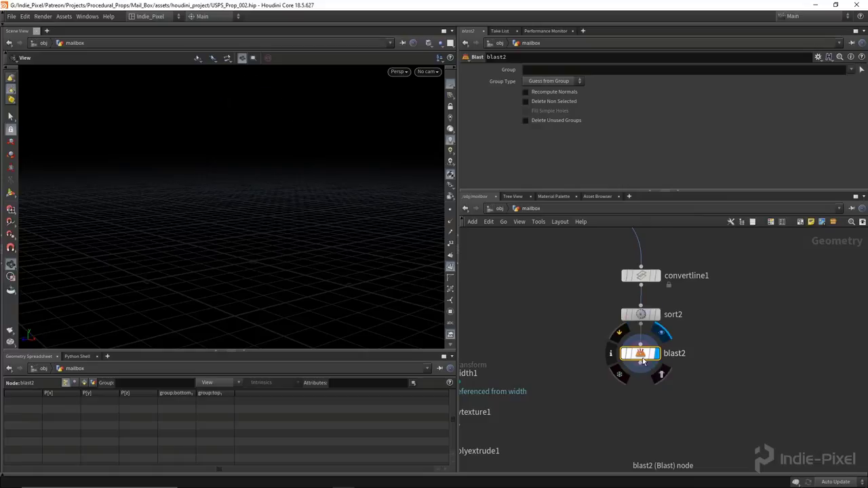
Step: Set the Blast node's group to 0 and its group type to Primitives
{"action": "left_click", "coordinate": [544, 71]}
{"action": "type", "text": "0"}
{"action": "key", "text": "Return"}
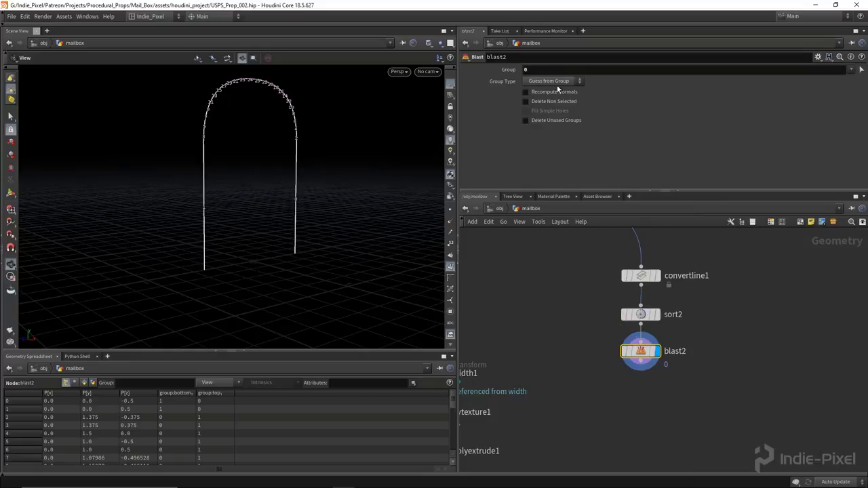
{"action": "left_click", "coordinate": [552, 80]}
{"action": "left_click", "coordinate": [543, 127]}
{"action": "left_click_drag", "start_coordinate": [287, 206], "coordinate": [307, 216]}
Step: Append a PolyPath node with Connect End Points enabled, and show the curve's points and point numbers
{"action": "middle_click_drag", "start_coordinate": [605, 397], "coordinate": [595, 357]}
{"action": "key", "text": "Tab"}
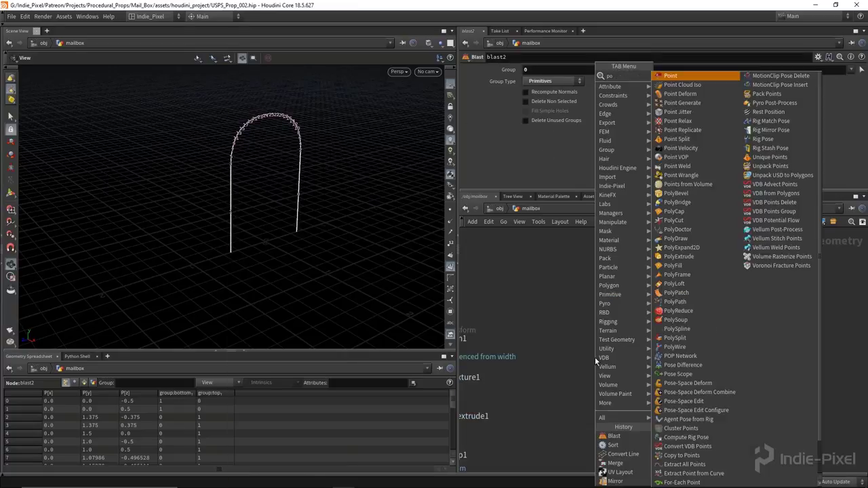
{"action": "mouse_move", "coordinate": [606, 276]}
{"action": "left_click", "coordinate": [705, 183]}
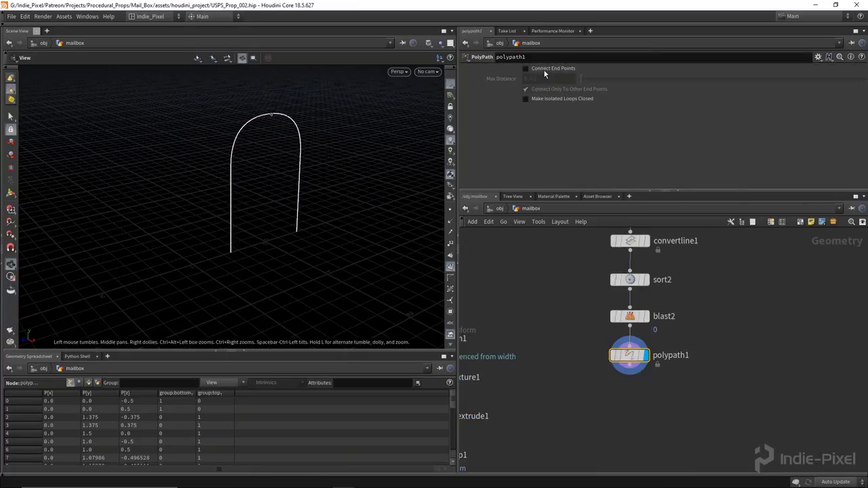
{"action": "left_click", "coordinate": [526, 69]}
{"action": "mouse_move", "coordinate": [413, 188]}
{"action": "left_mouse_down"}
{"action": "mouse_move", "coordinate": [393, 176]}
{"action": "mouse_move", "coordinate": [329, 211]}
{"action": "mouse_move", "coordinate": [414, 197]}
{"action": "left_mouse_up"}
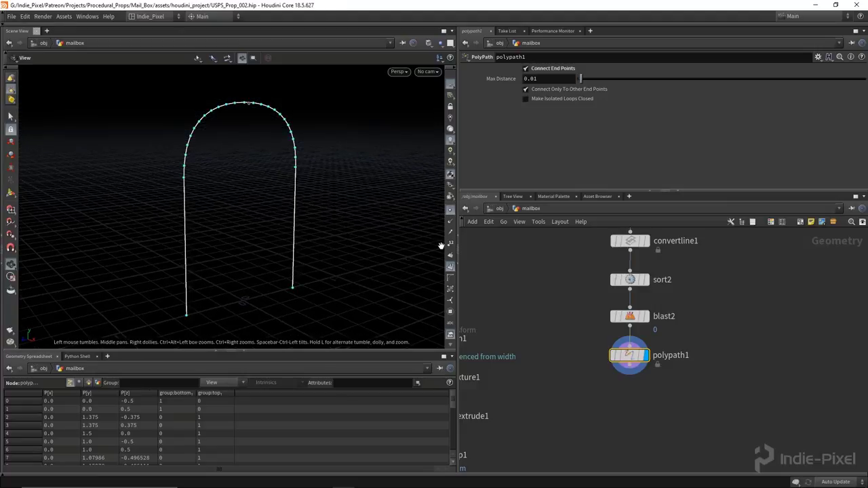
{"action": "left_click_drag", "start_coordinate": [285, 215], "coordinate": [232, 127]}
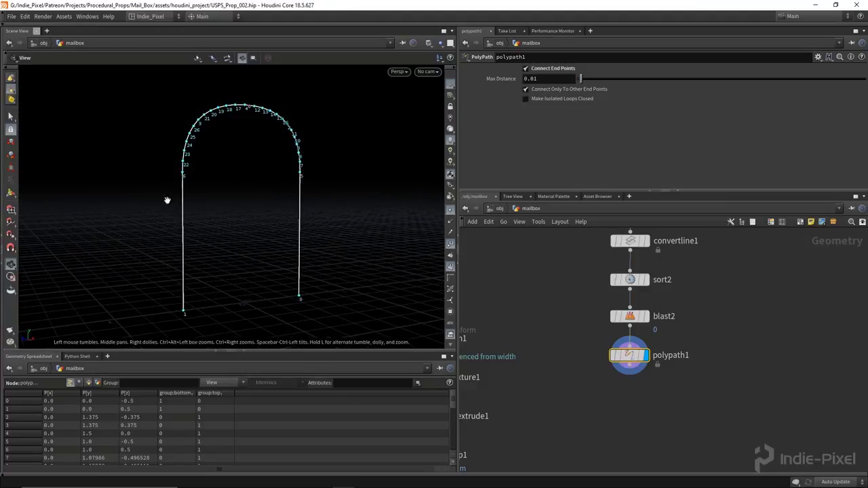
Step: Append a Sort node below PolyPath with Point Sort set to By Vertex Order
{"action": "middle_click_drag", "start_coordinate": [575, 397], "coordinate": [580, 371]}
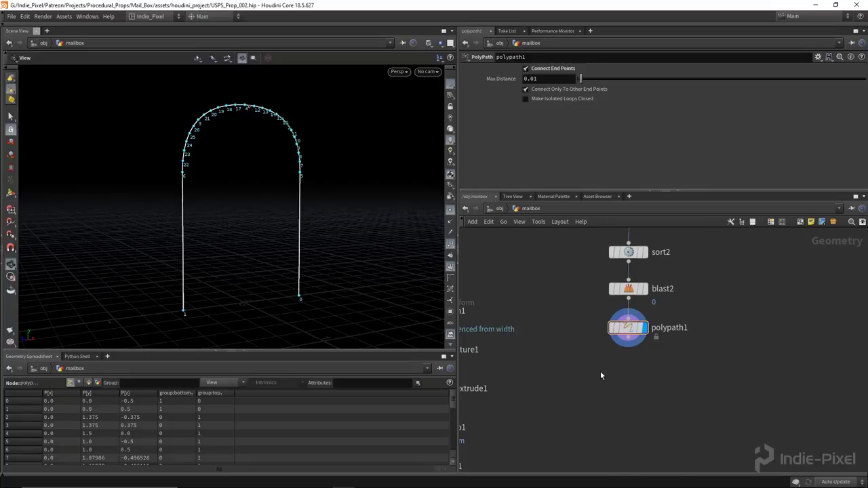
{"action": "key", "text": "Tab"}
{"action": "type", "text": "sor"}
{"action": "key", "text": "Return"}
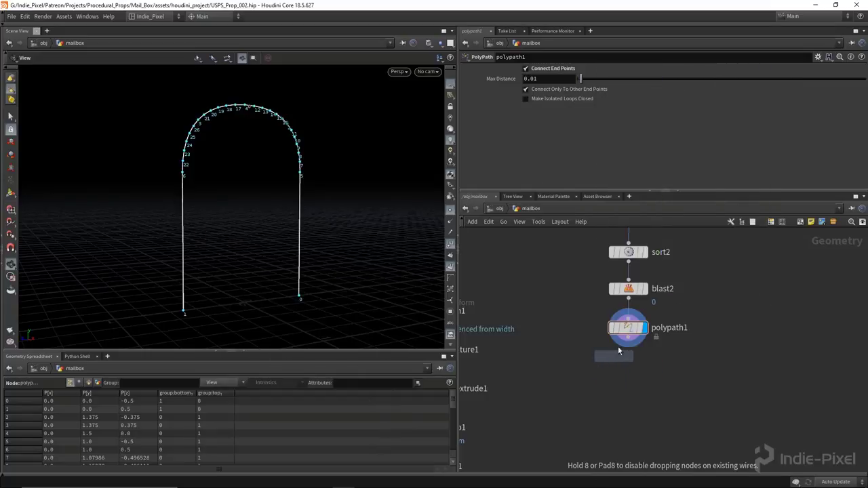
{"action": "left_click", "coordinate": [637, 366]}
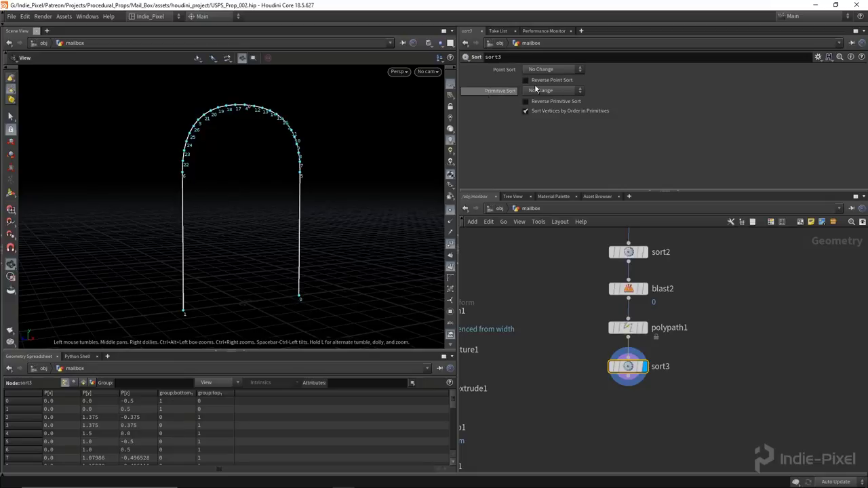
{"action": "left_click", "coordinate": [550, 69]}
{"action": "left_click", "coordinate": [554, 88]}
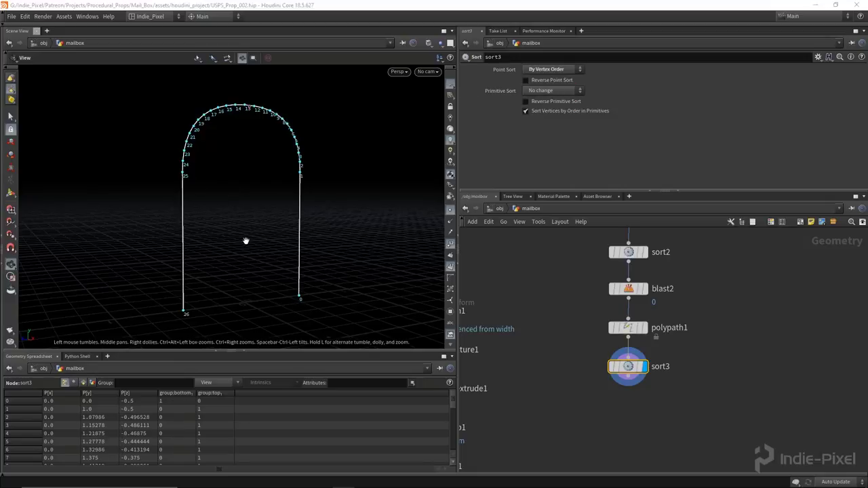
{"action": "left_click_drag", "start_coordinate": [208, 294], "coordinate": [252, 252]}
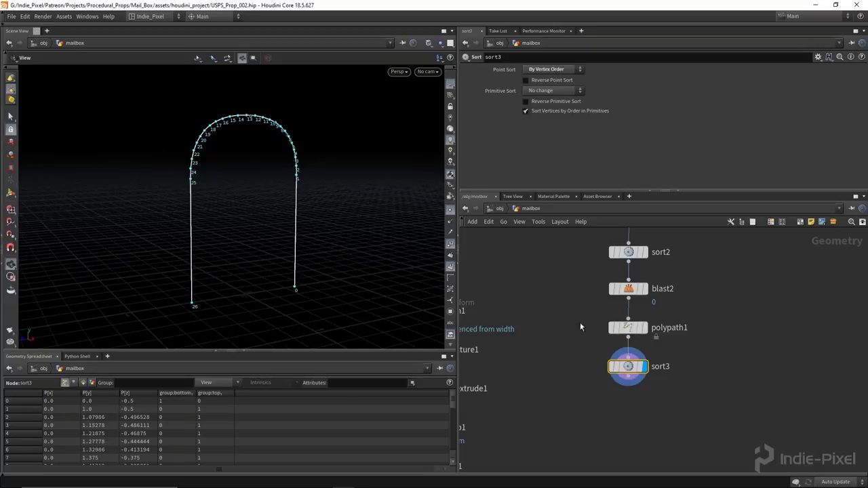
Step: Overlay the merge1 geometry as a template to compare it with the open outline, and turn the template off again
{"action": "left_click_drag", "start_coordinate": [224, 267], "coordinate": [177, 245]}
{"action": "left_click_drag", "start_coordinate": [266, 240], "coordinate": [258, 208]}
{"action": "scroll", "coordinate": [538, 331], "scroll_direction": "down", "scroll_amount": 4}
{"action": "scroll", "coordinate": [538, 330], "scroll_direction": "up", "scroll_amount": 3}
{"action": "scroll", "coordinate": [577, 310], "scroll_direction": "down", "scroll_amount": 3}
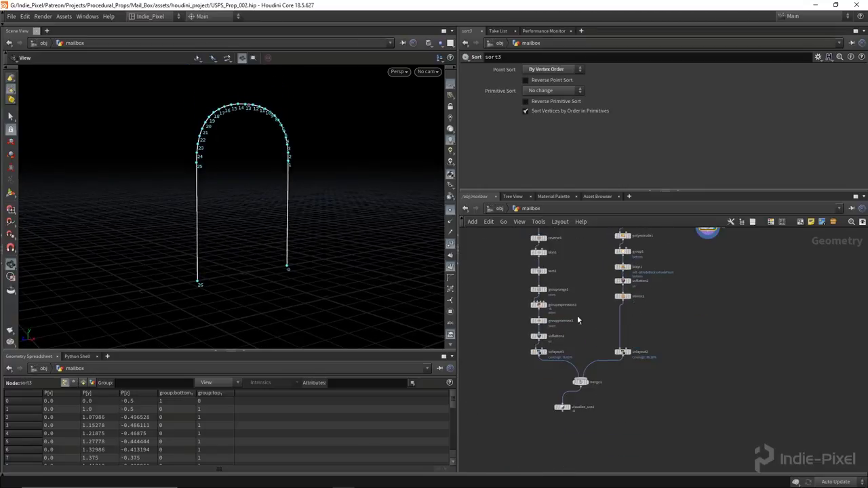
{"action": "scroll", "coordinate": [562, 355], "scroll_direction": "up", "scroll_amount": 5}
{"action": "left_click", "coordinate": [582, 365]}
{"action": "left_click_drag", "start_coordinate": [246, 242], "coordinate": [175, 254]}
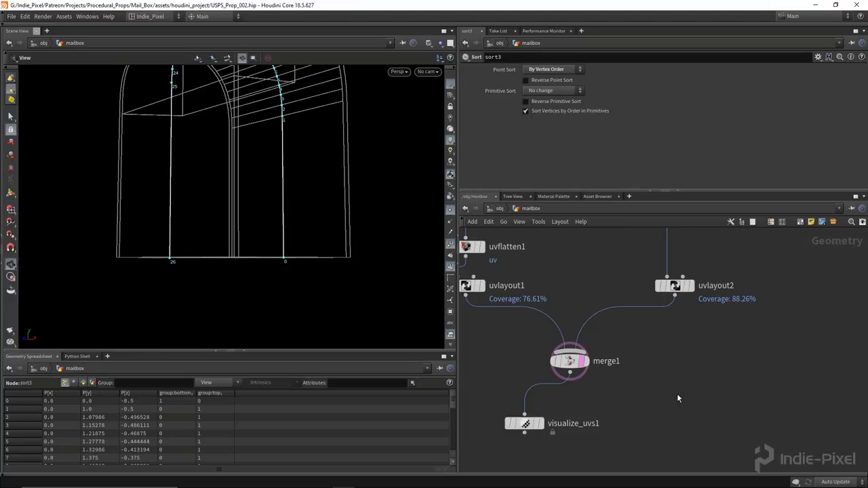
{"action": "scroll", "coordinate": [669, 345], "scroll_direction": "down", "scroll_amount": 4}
{"action": "scroll", "coordinate": [305, 253], "scroll_direction": "down", "scroll_amount": 3}
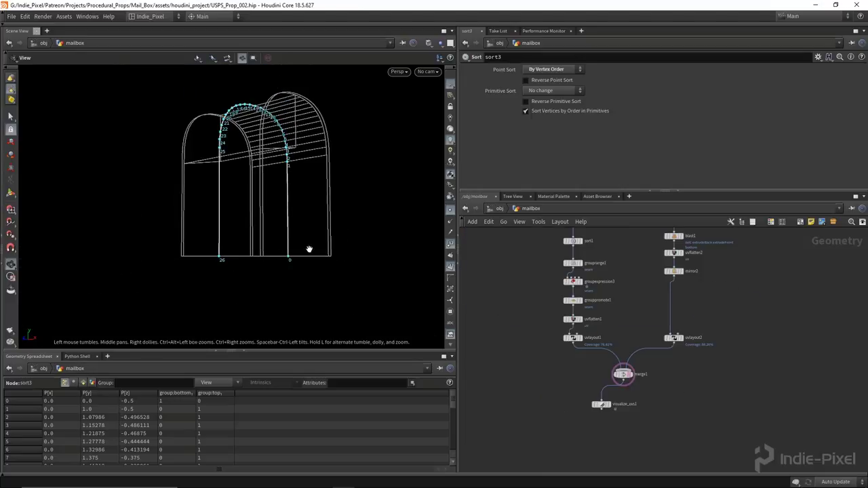
{"action": "left_click_drag", "start_coordinate": [290, 262], "coordinate": [227, 284]}
{"action": "scroll", "coordinate": [625, 380], "scroll_direction": "up", "scroll_amount": 3}
{"action": "left_click", "coordinate": [664, 372]}
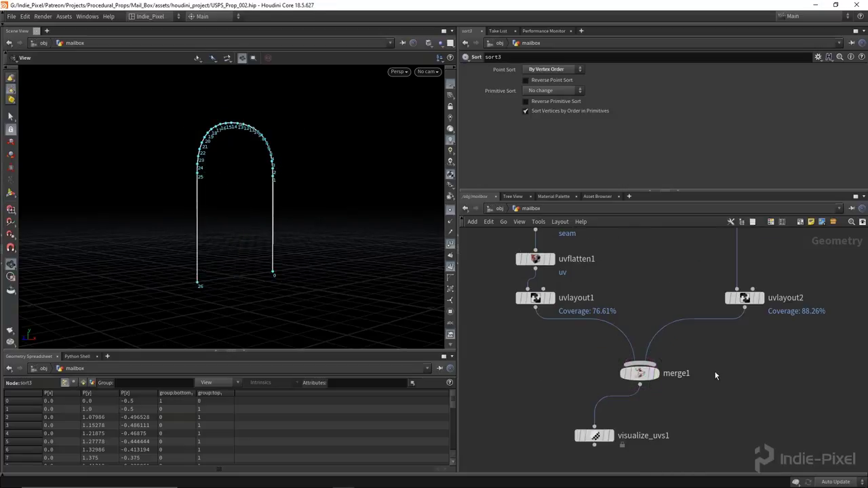
Step: Enlarge the network editor pane and move the five outline nodes, convertline1 through sort3, farther from the side panel chain
{"action": "key", "text": "f"}
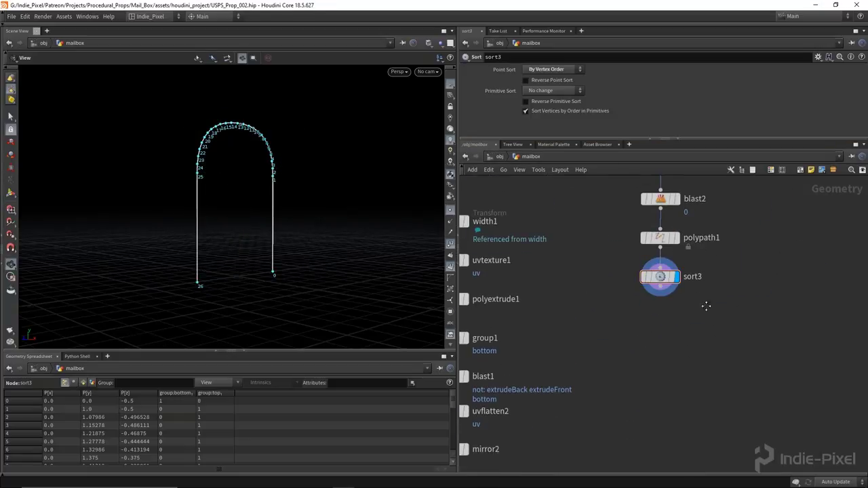
{"action": "scroll", "coordinate": [708, 307], "scroll_direction": "down", "scroll_amount": 3}
{"action": "left_click_drag", "start_coordinate": [692, 350], "coordinate": [697, 239]}
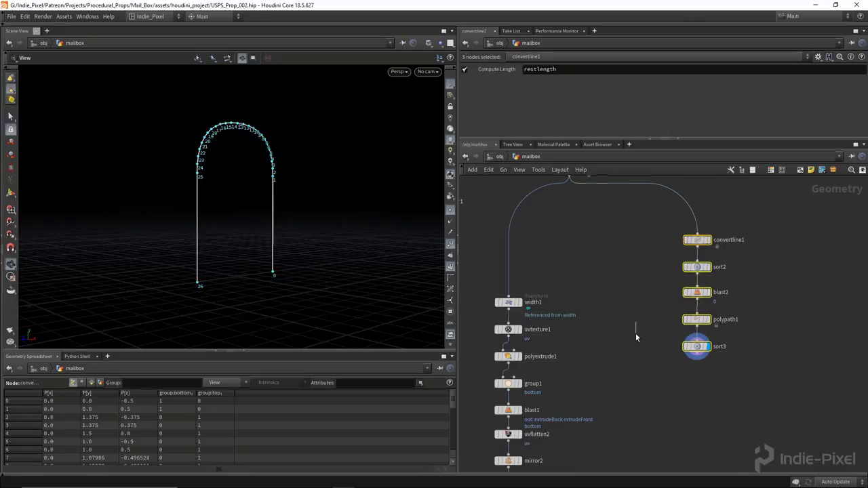
Step: Add a Line node beside the outline chain with a Y direction of -1 and a length of 0.36
{"action": "key", "text": "Tab"}
{"action": "type", "text": "attrib"}
{"action": "key", "text": "Return"}
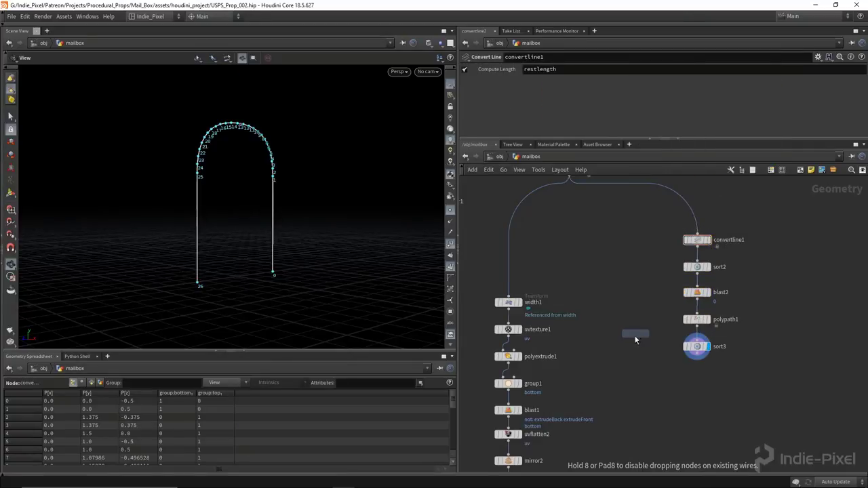
{"action": "left_click", "coordinate": [635, 333]}
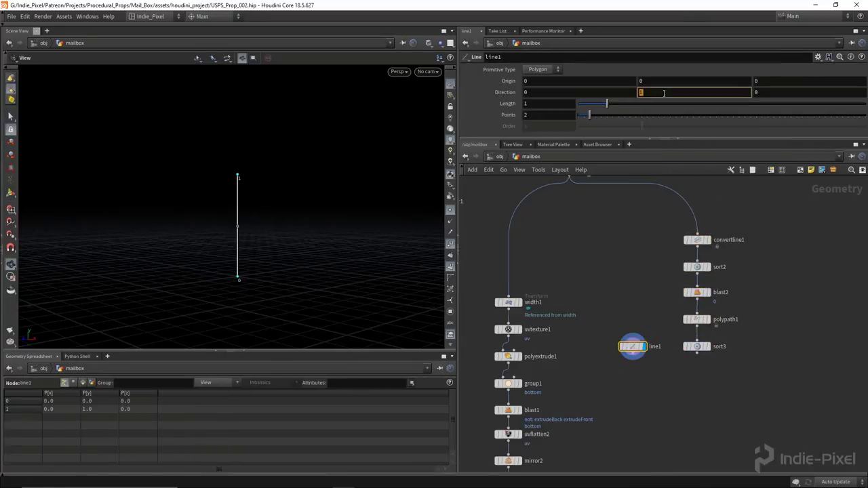
{"action": "type", "text": "-1"}
{"action": "key", "text": "Return"}
{"action": "left_click_drag", "start_coordinate": [230, 163], "coordinate": [275, 252], "text": "alt"}
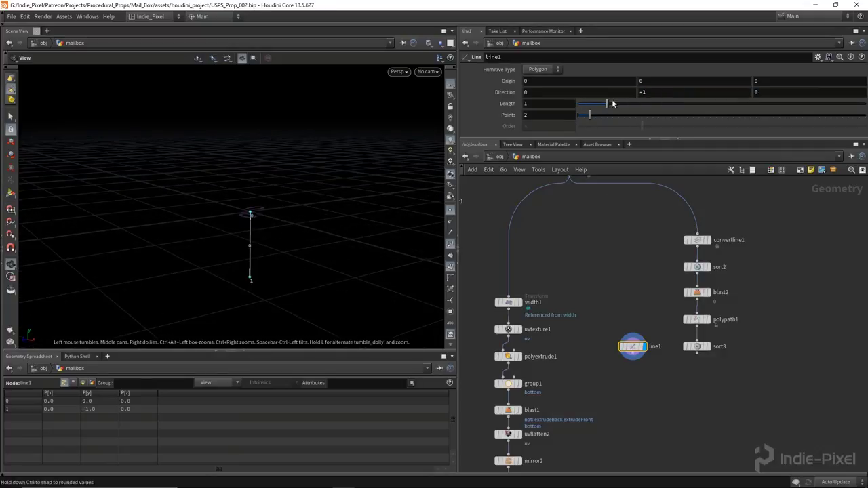
{"action": "left_click_drag", "start_coordinate": [602, 105], "coordinate": [590, 108]}
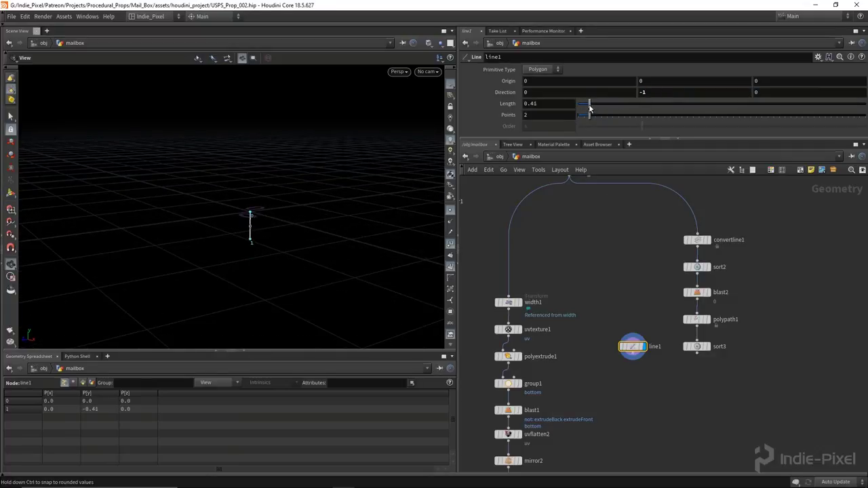
Step: Rename the Line node to length_height
{"action": "scroll", "coordinate": [664, 352], "scroll_direction": "up", "scroll_amount": 4}
{"action": "double_click", "coordinate": [636, 335]}
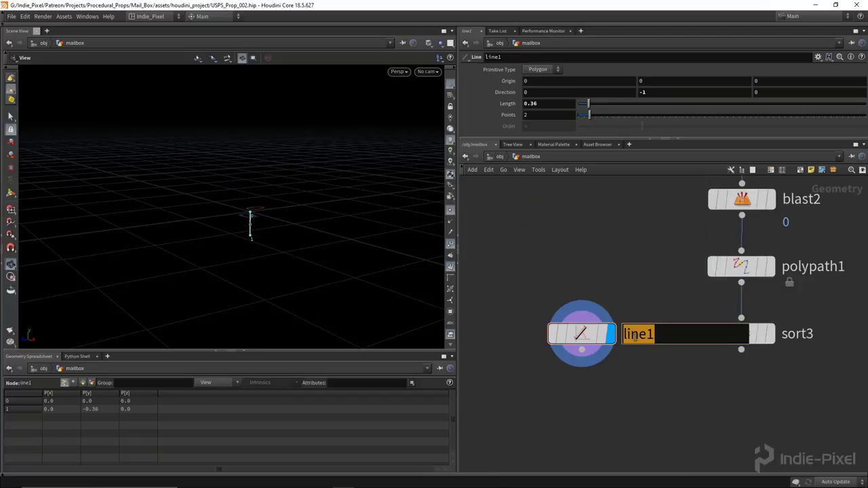
{"action": "type", "text": "length_height"}
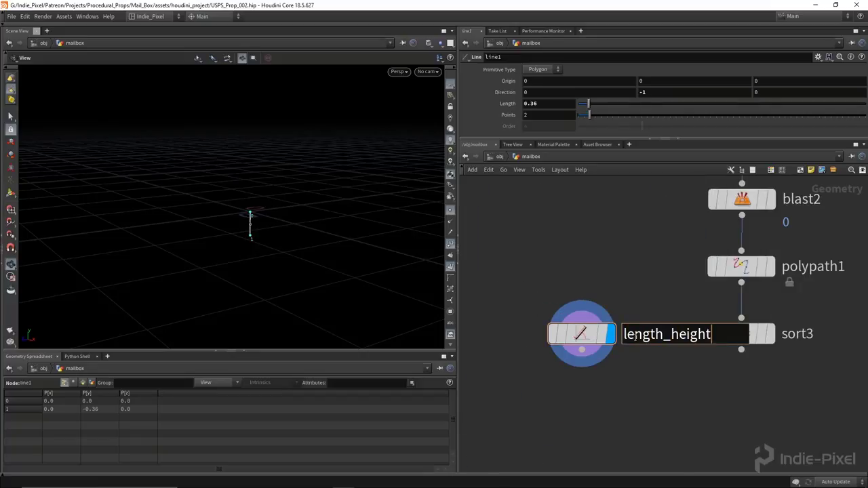
{"action": "key", "text": "Return"}
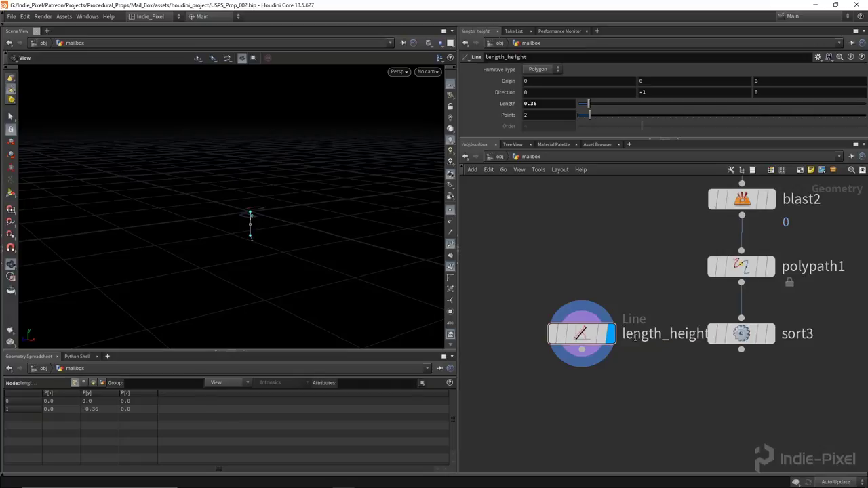
Step: Add a Copy to Points node that copies the length_height line onto the points of sort3, and display it
{"action": "key", "text": "Tab"}
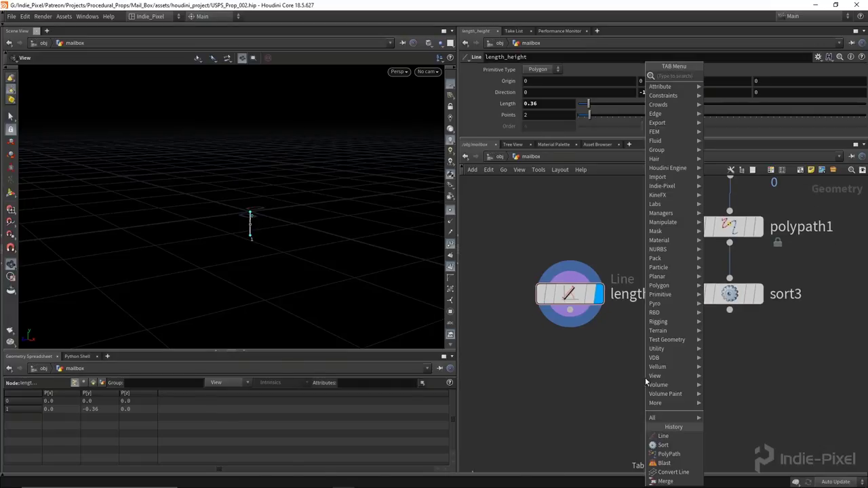
{"action": "type", "text": "copy"}
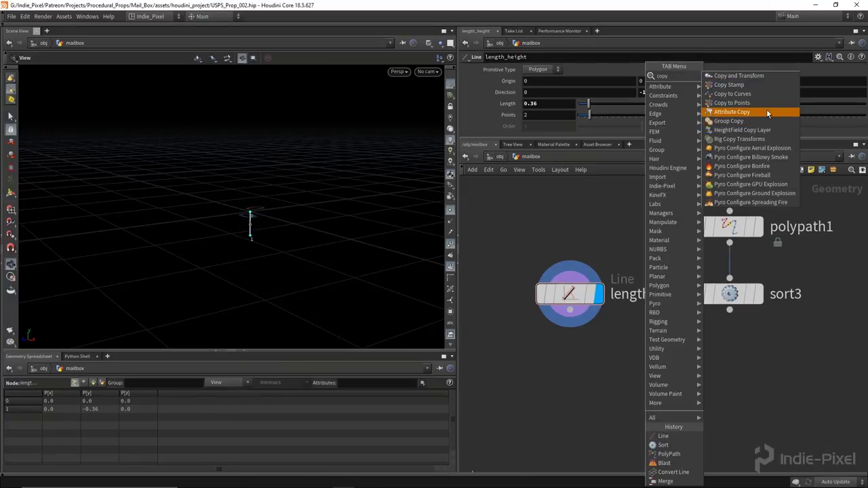
{"action": "left_click", "coordinate": [766, 111]}
{"action": "left_click", "coordinate": [663, 395]}
{"action": "scroll", "coordinate": [602, 345], "scroll_direction": "down", "scroll_amount": 2}
{"action": "left_click_drag", "start_coordinate": [632, 307], "coordinate": [622, 360]}
{"action": "left_click", "coordinate": [650, 371]}
{"action": "left_click", "coordinate": [568, 301]}
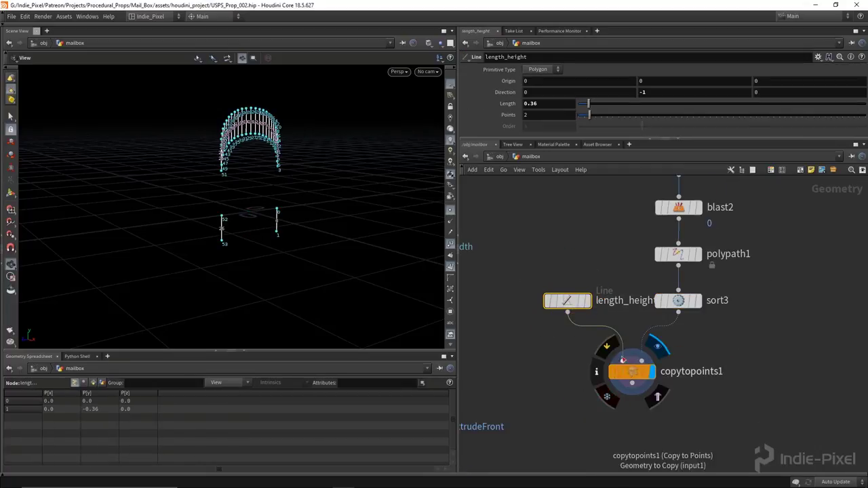
{"action": "left_click", "coordinate": [679, 301]}
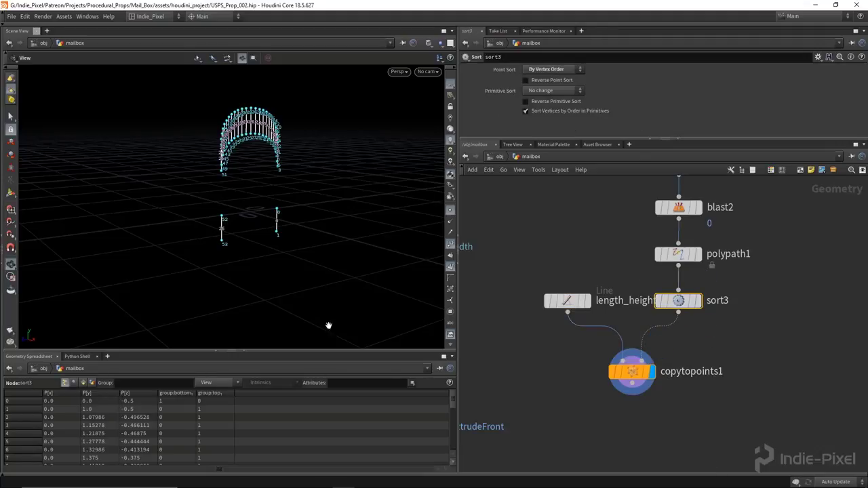
Step: Insert a Group by Range node on the wire between sort3 and copytopoints1, and display it
{"action": "left_click_drag", "start_coordinate": [308, 265], "coordinate": [193, 156]}
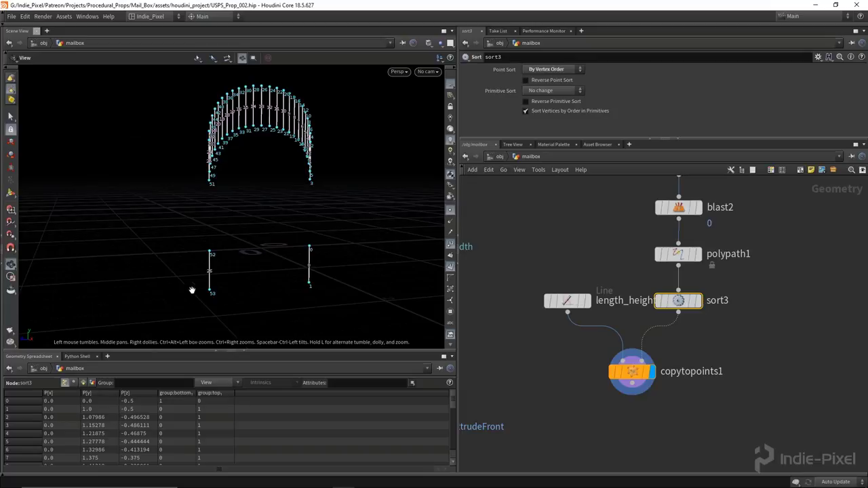
{"action": "middle_click_drag", "start_coordinate": [672, 423], "coordinate": [653, 375]}
{"action": "left_click", "coordinate": [613, 383]}
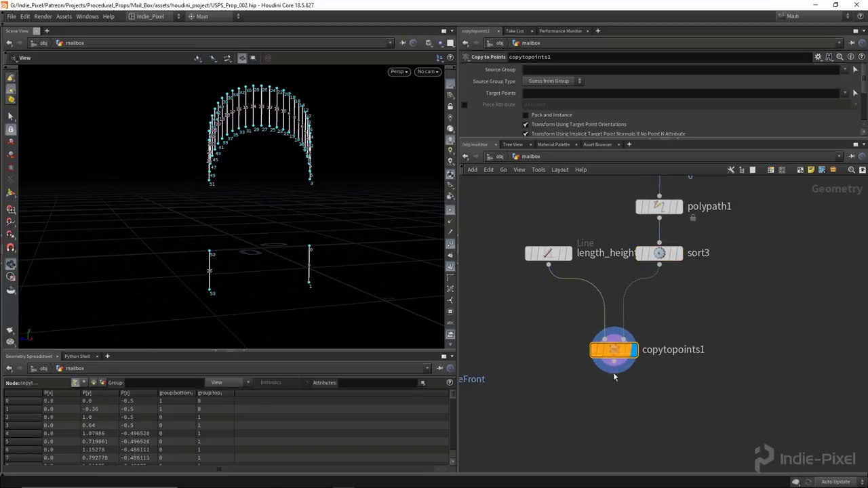
{"action": "key", "text": "Tab"}
{"action": "type", "text": "group"}
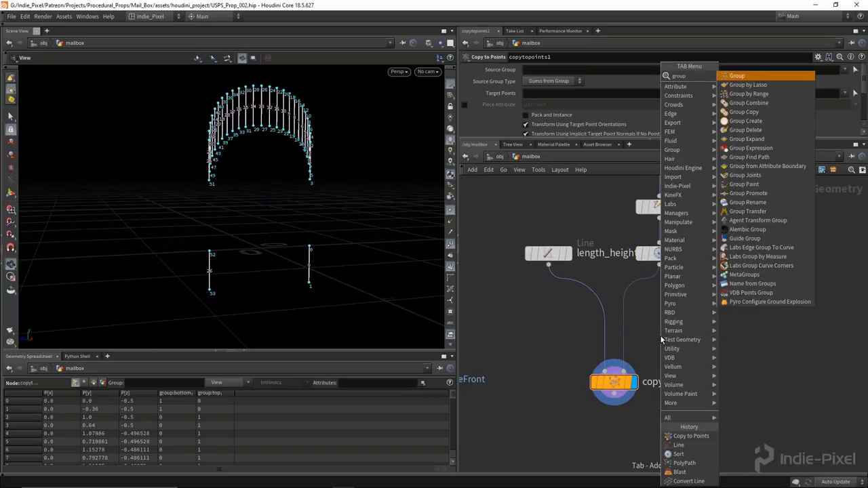
{"action": "left_click", "coordinate": [748, 94]}
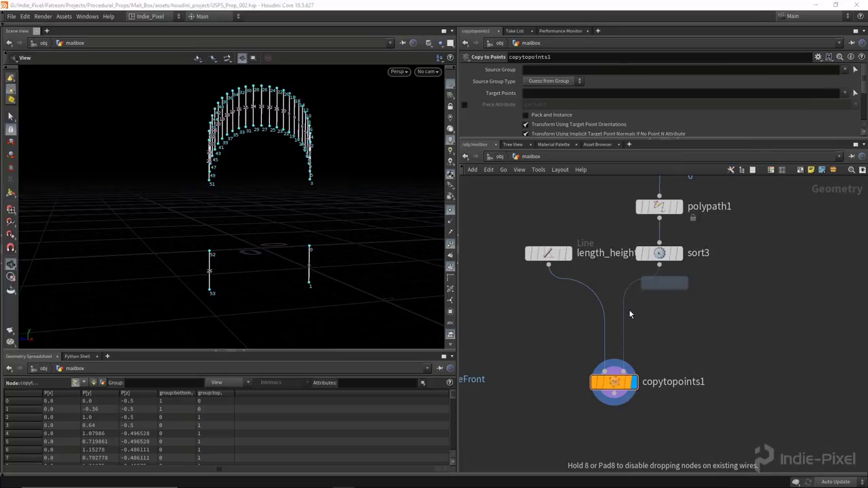
{"action": "left_click", "coordinate": [625, 295]}
{"action": "left_click", "coordinate": [676, 302]}
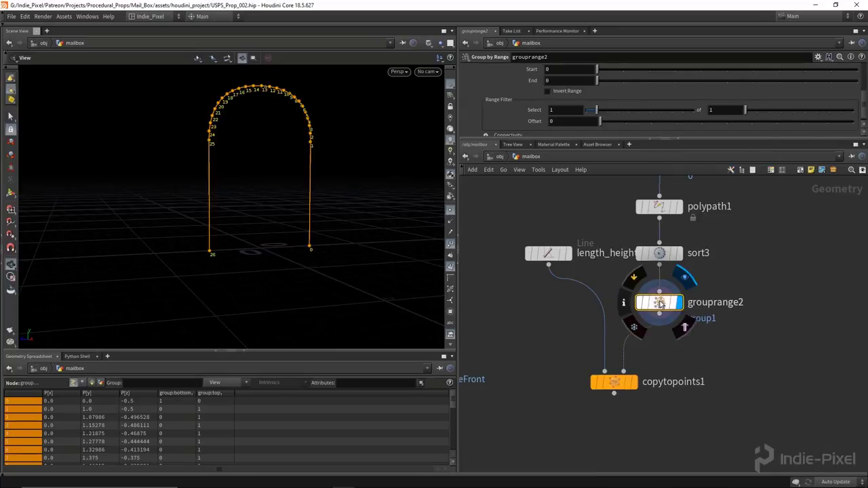
Step: Set the grouprange2 group type to Points and name the group ens
{"action": "left_click_drag", "start_coordinate": [708, 137], "coordinate": [709, 256]}
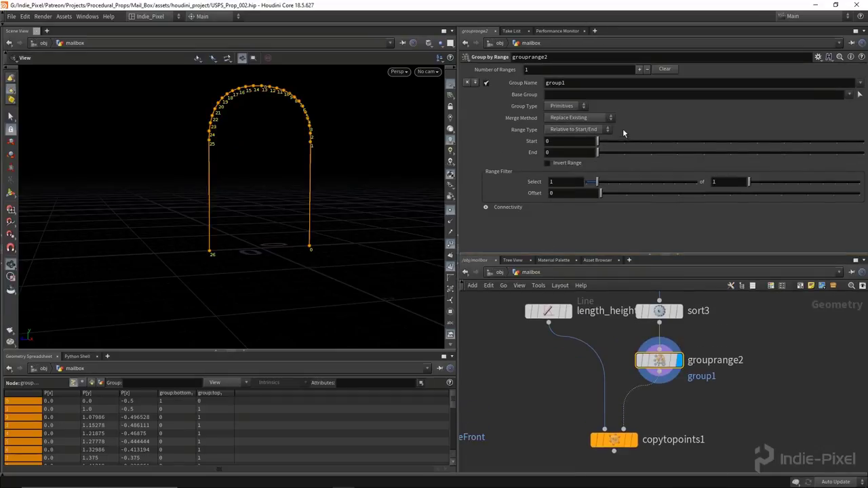
{"action": "left_click", "coordinate": [577, 105]}
{"action": "left_click", "coordinate": [563, 115]}
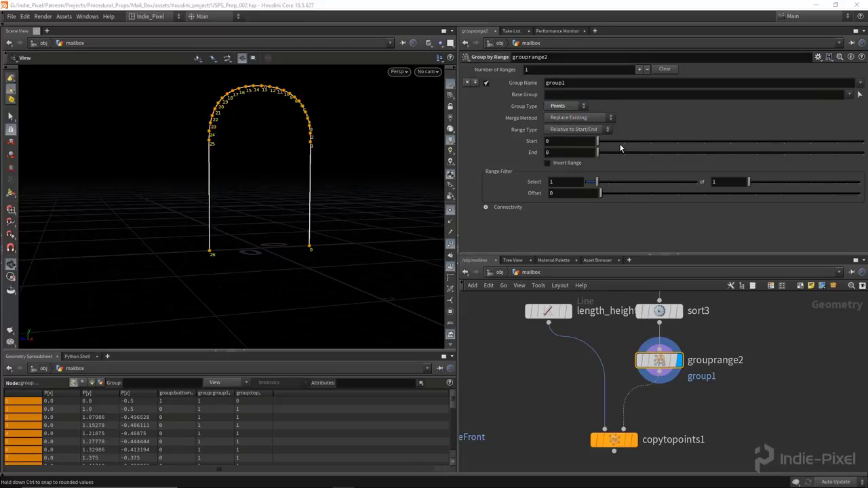
{"action": "left_click", "coordinate": [587, 82]}
{"action": "type", "text": "ensd"}
{"action": "key", "text": "Return"}
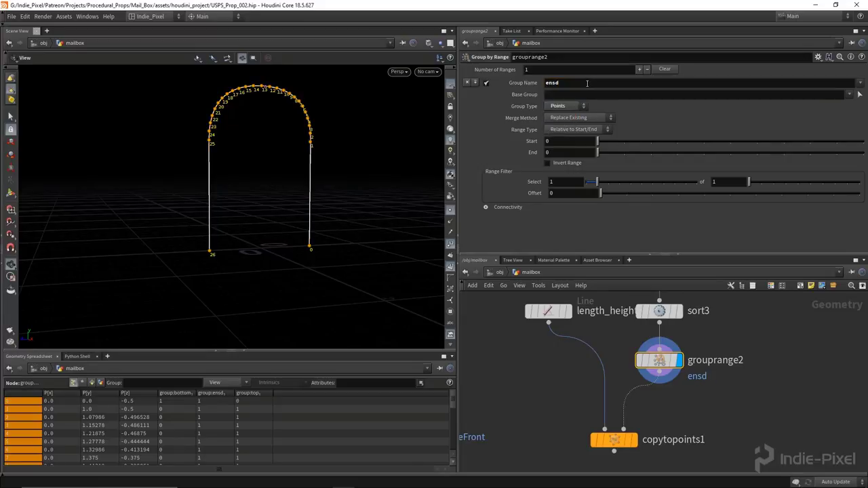
{"action": "left_click", "coordinate": [587, 82]}
{"action": "key", "text": "BackSpace"}
{"action": "key", "text": "Return"}
Step: Set the group range's start and end to 1 and invert the range so it holds only the outline's two end points
{"action": "left_click_drag", "start_coordinate": [610, 142], "coordinate": [611, 154]}
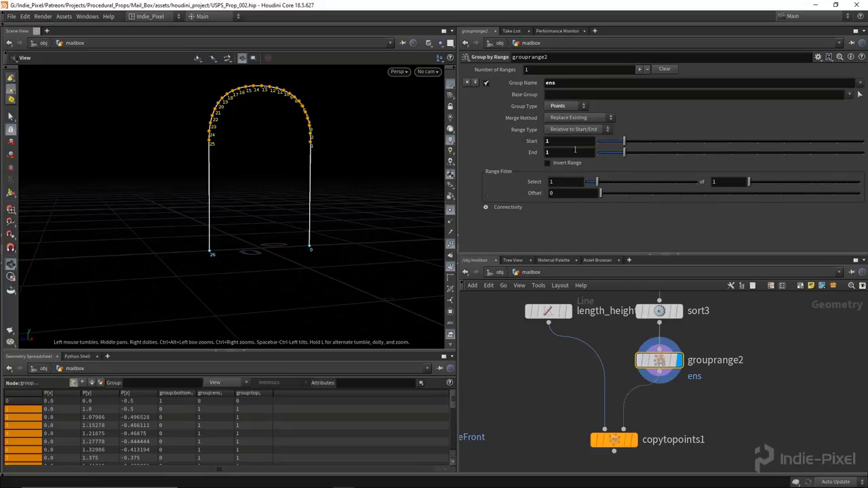
{"action": "left_click", "coordinate": [564, 165]}
{"action": "left_click_drag", "start_coordinate": [248, 248], "coordinate": [250, 259]}
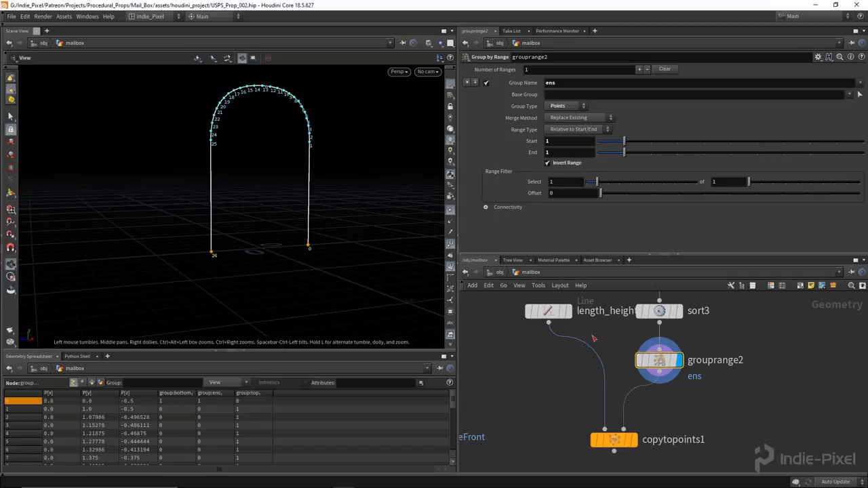
Step: Display copytopoints1 and restrict its target points to the ens group
{"action": "left_click_drag", "start_coordinate": [688, 254], "coordinate": [688, 140]}
{"action": "left_click", "coordinate": [634, 381]}
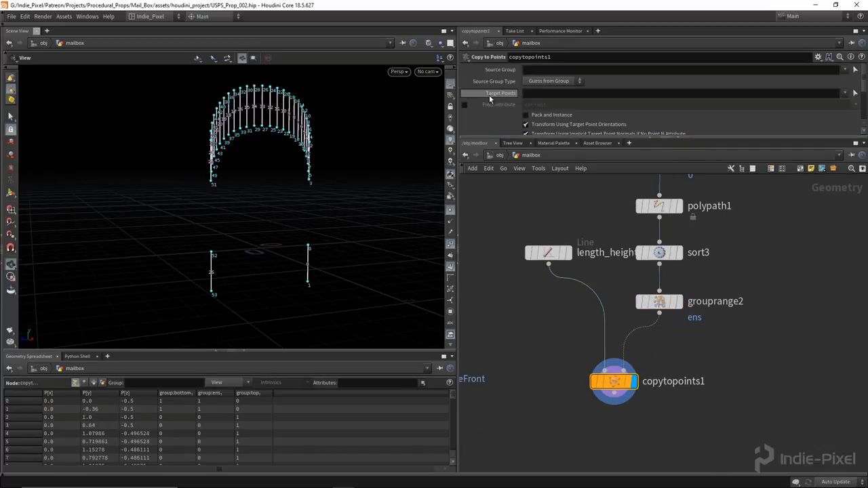
{"action": "left_click", "coordinate": [842, 95]}
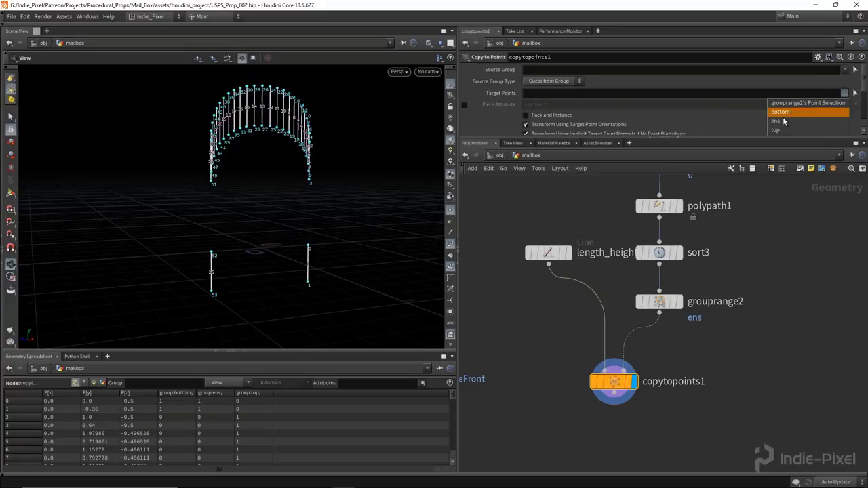
{"action": "left_click", "coordinate": [778, 125]}
{"action": "left_click", "coordinate": [556, 95]}
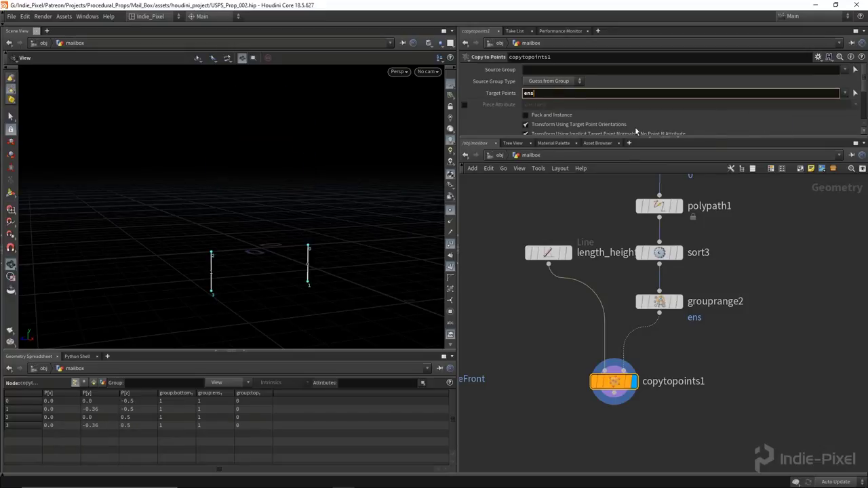
Step: Rename the point group in grouprange2 to ends and update the target points of copytopoints1 to match
{"action": "left_click", "coordinate": [659, 301]}
{"action": "scroll", "coordinate": [613, 121], "scroll_direction": "up", "scroll_amount": 5}
{"action": "left_click", "coordinate": [621, 80]}
{"action": "key", "text": "Return"}
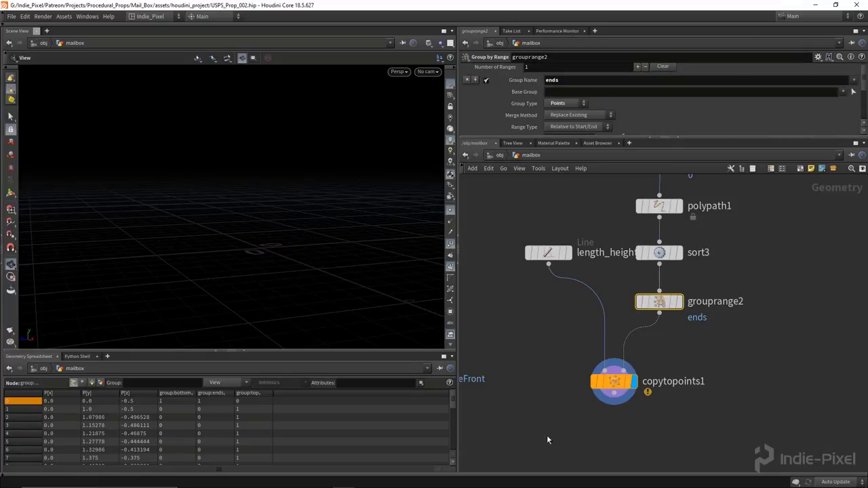
{"action": "left_click", "coordinate": [614, 381]}
{"action": "left_click", "coordinate": [528, 93]}
{"action": "type", "text": "d"}
{"action": "key", "text": "Return"}
Step: Space copytopoints1 and length_height farther from the outline chain, and display grouprange2
{"action": "middle_click_drag", "start_coordinate": [645, 408], "coordinate": [634, 361]}
{"action": "left_click_drag", "start_coordinate": [608, 327], "coordinate": [582, 341]}
{"action": "left_click_drag", "start_coordinate": [547, 209], "coordinate": [521, 249]}
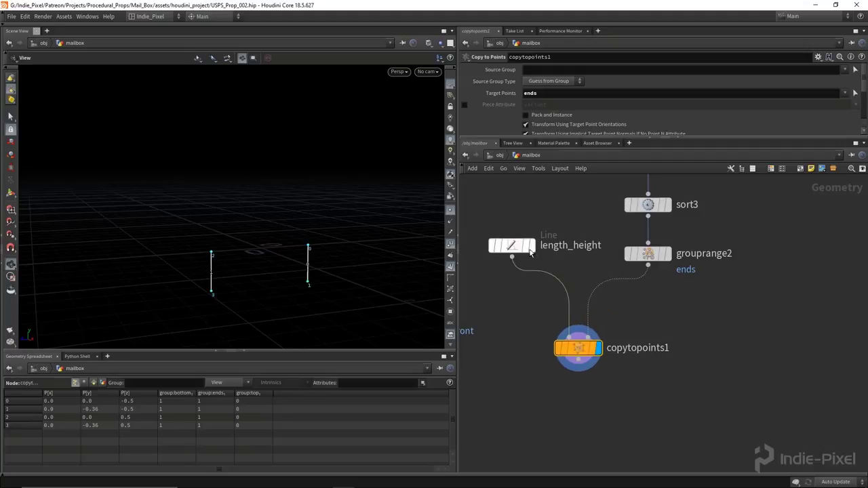
{"action": "left_click", "coordinate": [667, 253]}
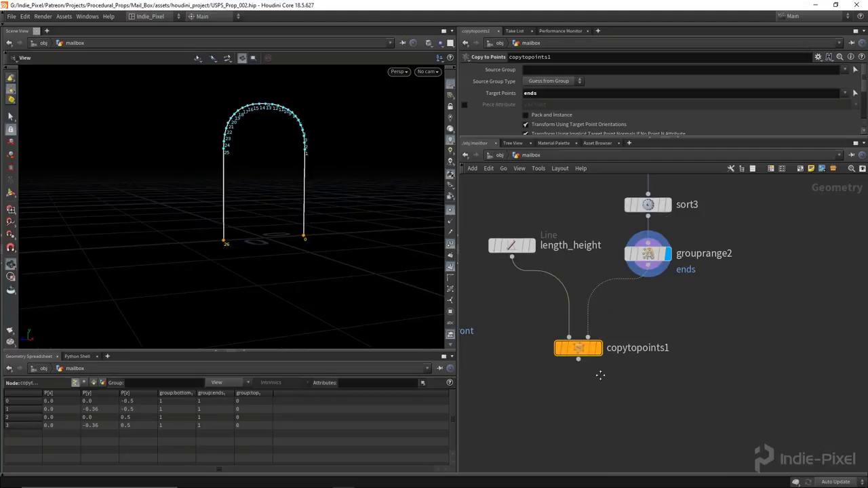
Step: Add a Merge node that combines copytopoints1 with grouprange2, and display it
{"action": "middle_click_drag", "start_coordinate": [601, 383], "coordinate": [609, 379]}
{"action": "key", "text": "Tab"}
{"action": "type", "text": "null"}
{"action": "key", "text": "Return"}
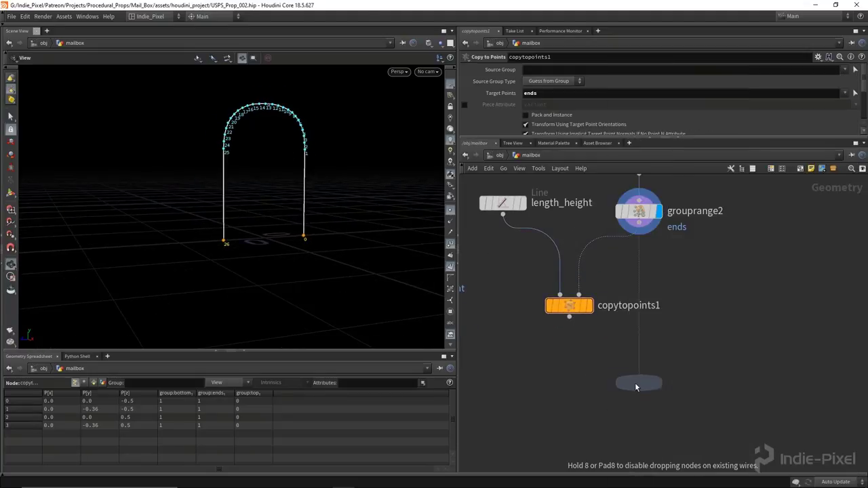
{"action": "left_click", "coordinate": [635, 385]}
{"action": "left_click_drag", "start_coordinate": [639, 235], "coordinate": [639, 370]}
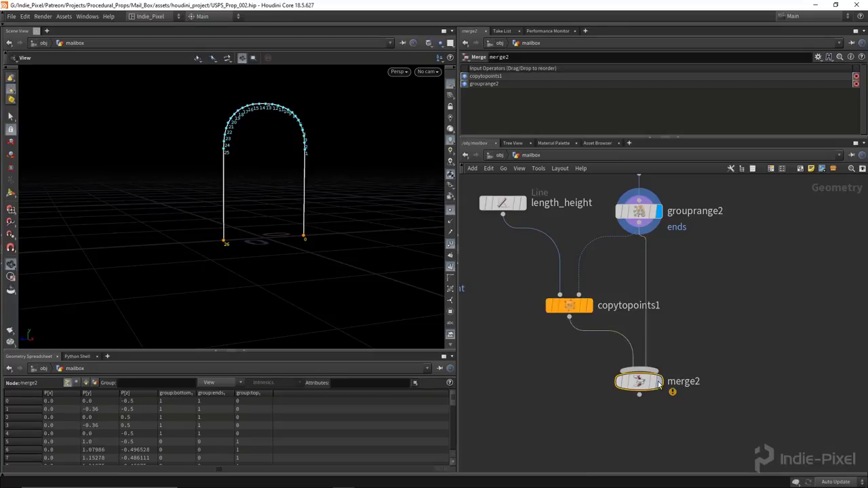
{"action": "left_click", "coordinate": [657, 381]}
Step: Add a PolyPath node after merge2 with Connect End Points enabled, and display it
{"action": "middle_click_drag", "start_coordinate": [548, 433], "coordinate": [550, 370]}
{"action": "key", "text": "Tab"}
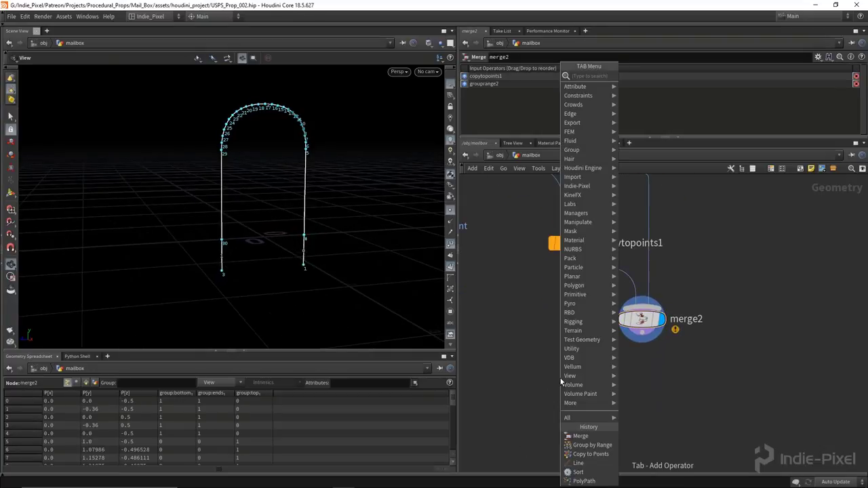
{"action": "mouse_move", "coordinate": [573, 312]}
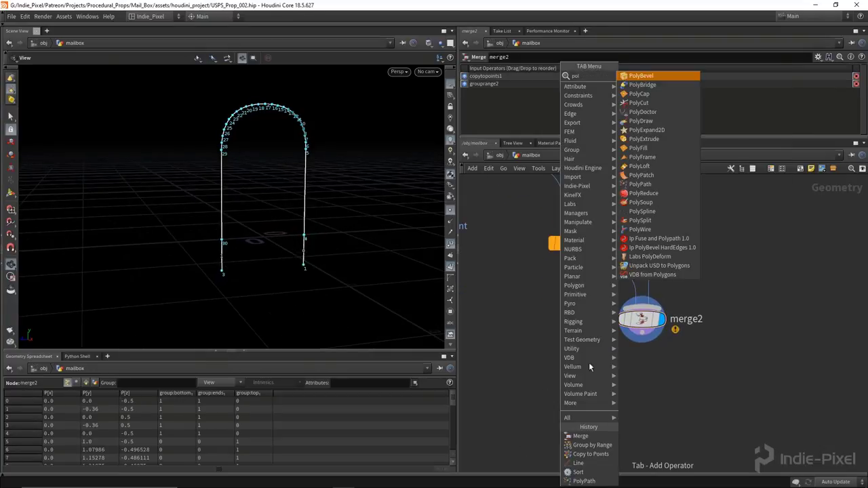
{"action": "left_click", "coordinate": [648, 186]}
{"action": "left_click", "coordinate": [642, 339]}
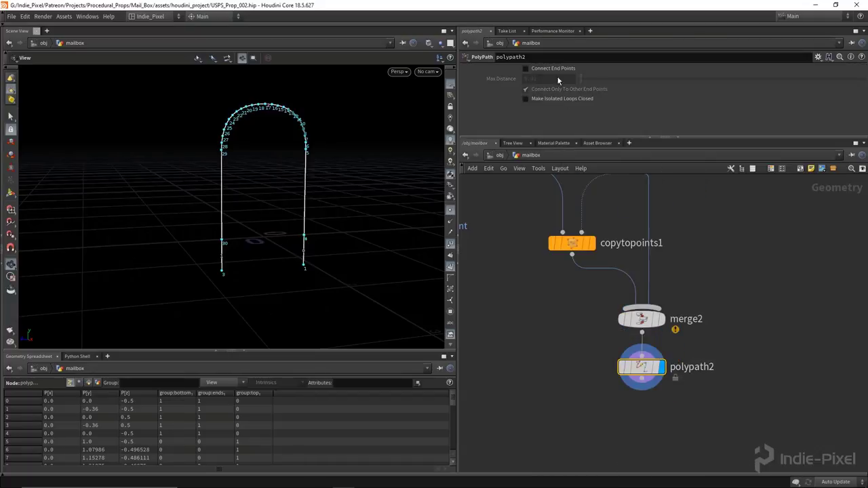
{"action": "left_click_drag", "start_coordinate": [294, 239], "coordinate": [334, 247]}
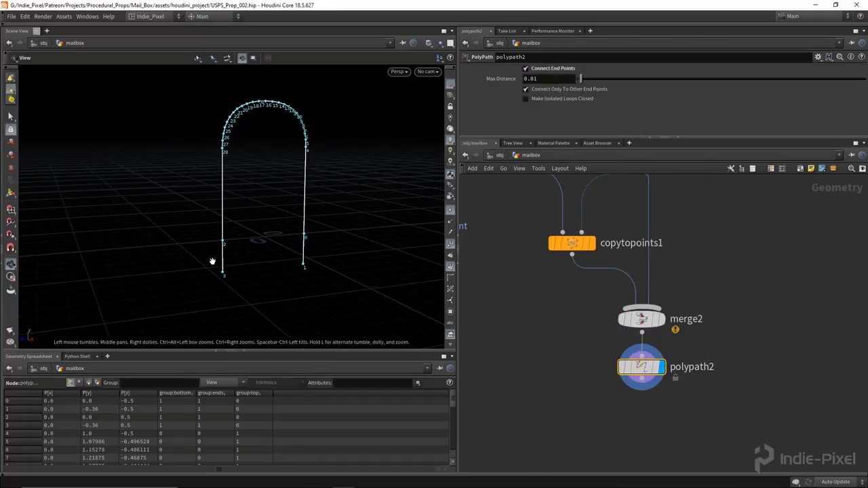
{"action": "left_click_drag", "start_coordinate": [339, 206], "coordinate": [283, 112]}
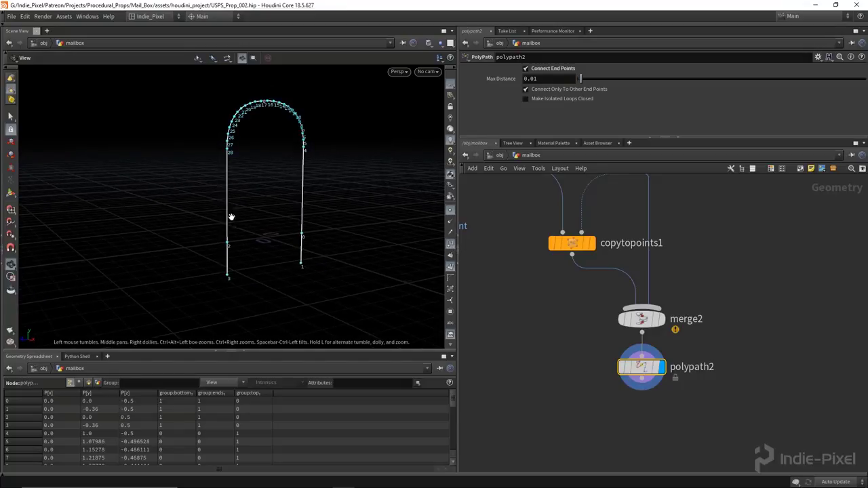
Step: Add a Sort node after polypath2, display it, and set its point sort to By Vertex Order
{"action": "key", "text": "Tab"}
{"action": "type", "text": "sor"}
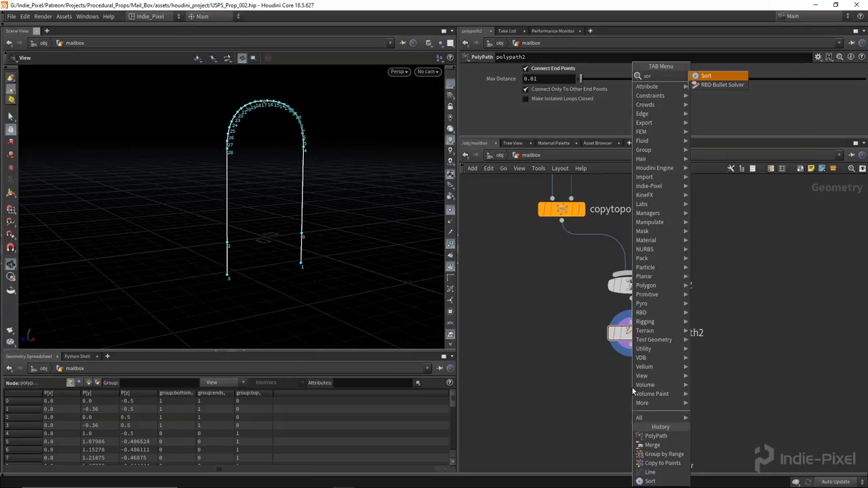
{"action": "key", "text": "Return"}
{"action": "left_click", "coordinate": [631, 381]}
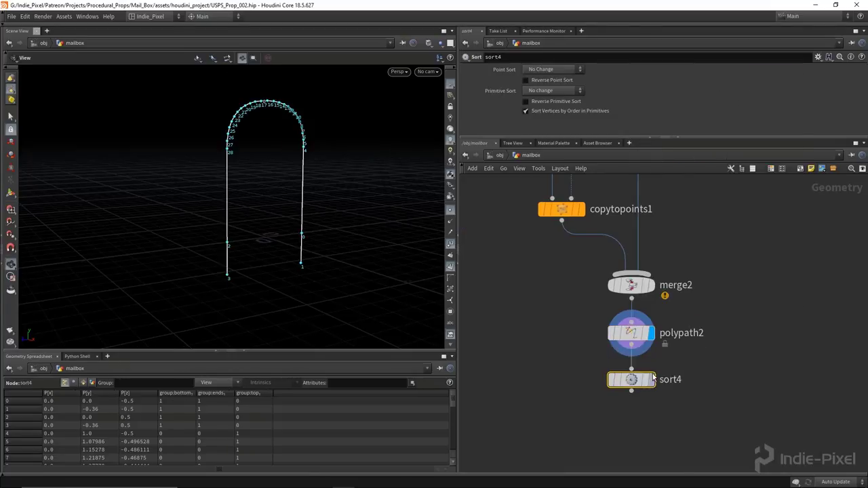
{"action": "left_click", "coordinate": [551, 70]}
{"action": "left_click", "coordinate": [552, 78]}
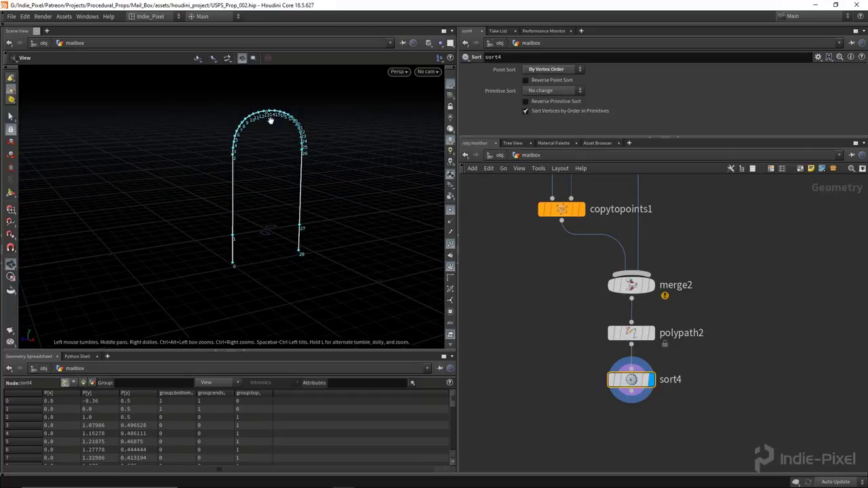
Step: Examine the extended outline's point order and the lower ends of its two legs
{"action": "left_click_drag", "start_coordinate": [305, 277], "coordinate": [283, 252]}
{"action": "key", "text": "h"}
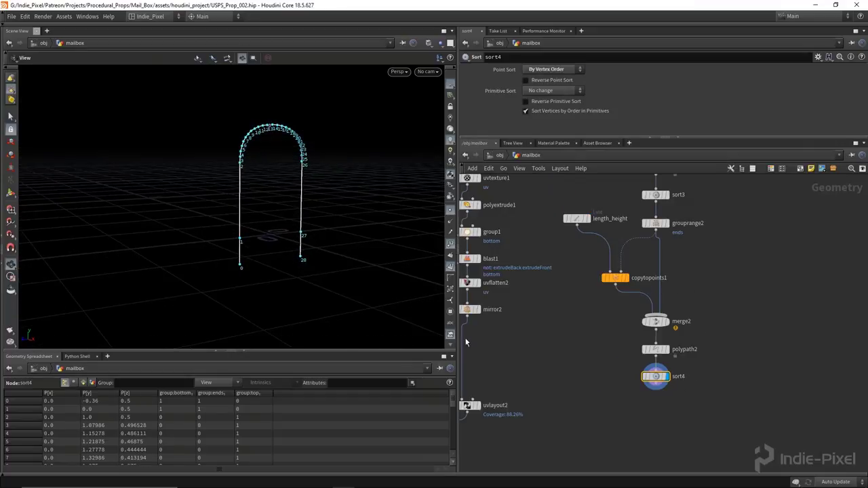
{"action": "scroll", "coordinate": [275, 264], "scroll_direction": "up", "scroll_amount": 5}
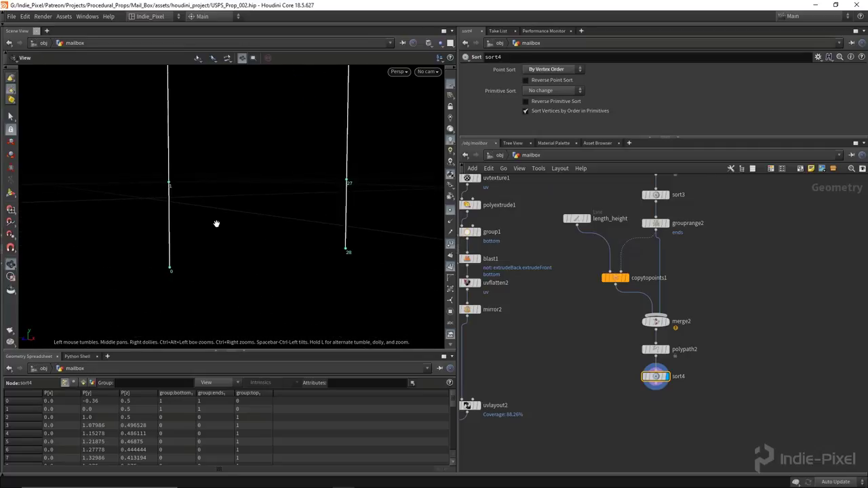
{"action": "left_click_drag", "start_coordinate": [222, 259], "coordinate": [201, 286]}
{"action": "mouse_move", "coordinate": [226, 215]}
{"action": "left_mouse_down"}
{"action": "mouse_move", "coordinate": [192, 228]}
{"action": "mouse_move", "coordinate": [208, 300]}
{"action": "left_mouse_up"}
{"action": "left_click_drag", "start_coordinate": [313, 149], "coordinate": [296, 166]}
{"action": "key", "text": "h"}
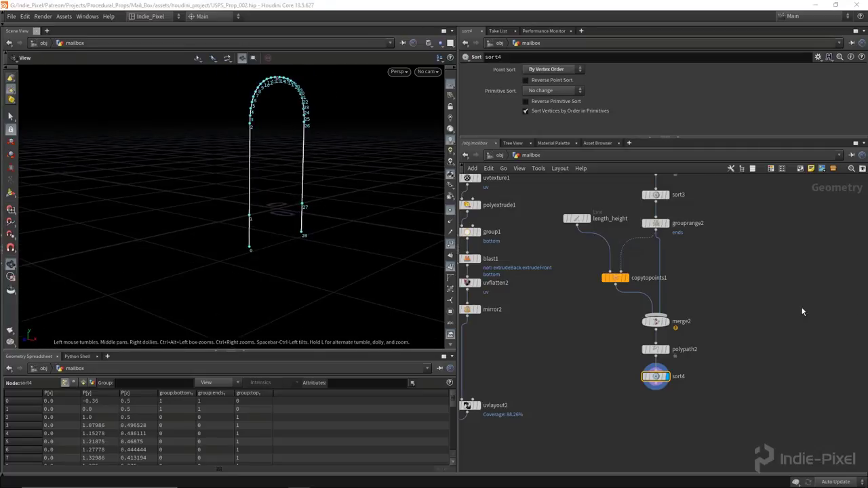
Step: Add a separate Grid node beside the outline chain and display it
{"action": "middle_click_drag", "start_coordinate": [608, 358], "coordinate": [516, 350]}
{"action": "key", "text": "Tab"}
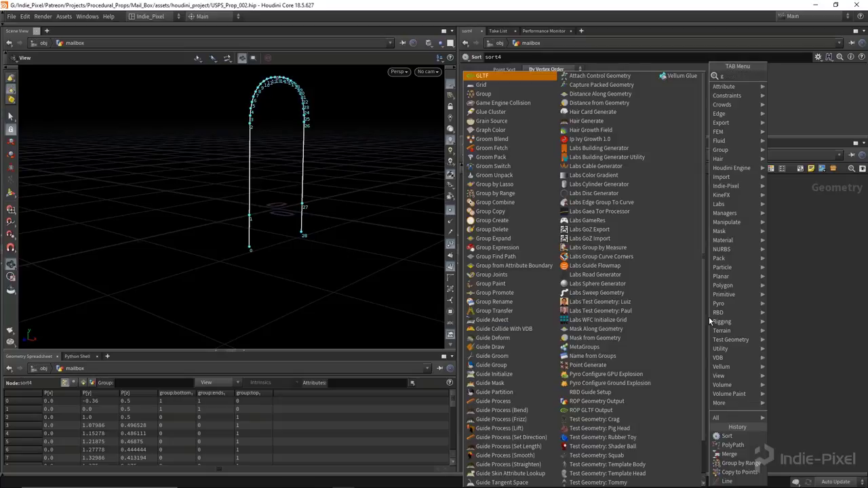
{"action": "type", "text": "grid"}
{"action": "key", "text": "Return"}
{"action": "left_click", "coordinate": [708, 317]}
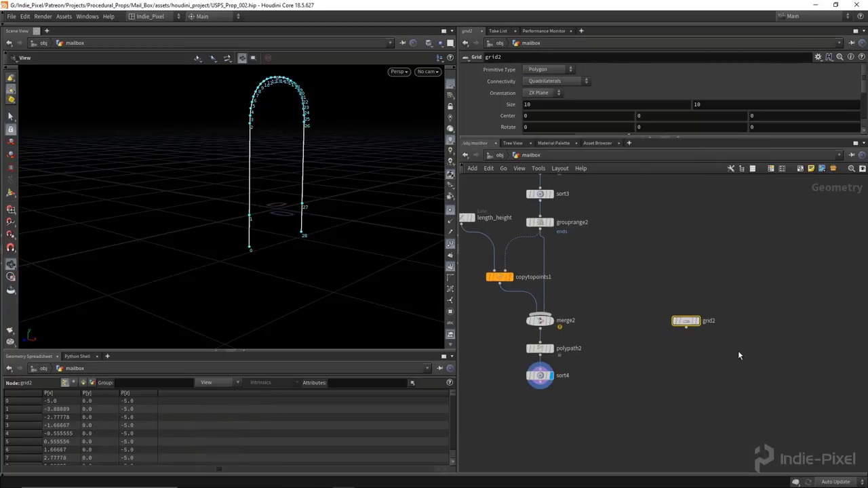
{"action": "scroll", "coordinate": [691, 329], "scroll_direction": "up", "scroll_amount": 3}
{"action": "left_click", "coordinate": [691, 278]}
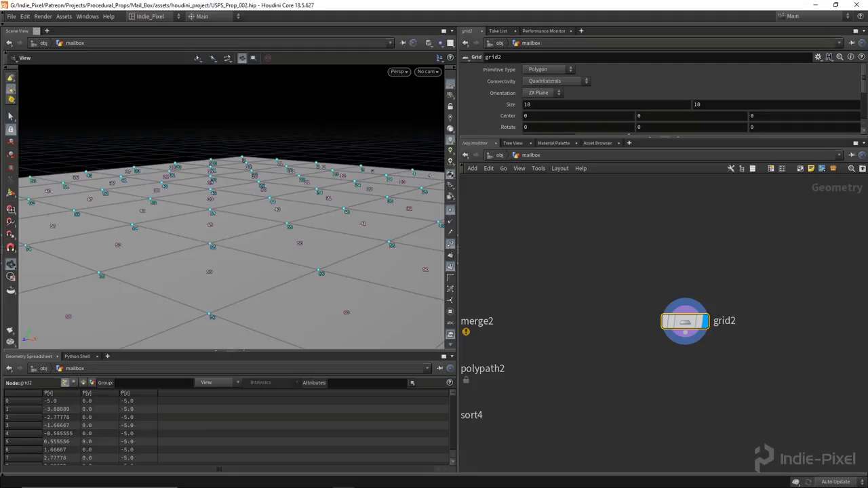
Step: Set the grid's size to 1 by 1 and apply the saved unit_grid preset to it
{"action": "double_click", "coordinate": [572, 107]}
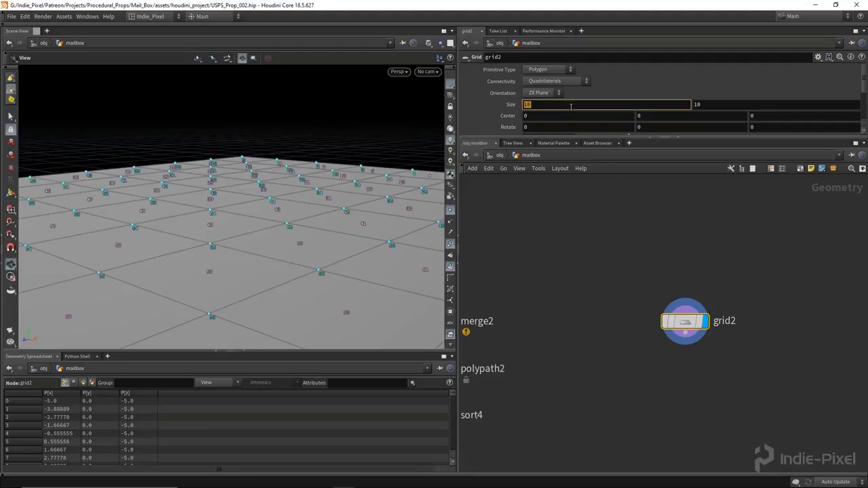
{"action": "type", "text": "1"}
{"action": "key", "text": "Tab"}
{"action": "type", "text": "1"}
{"action": "key", "text": "Return"}
{"action": "left_click_drag", "start_coordinate": [717, 136], "coordinate": [719, 214]}
{"action": "left_click", "coordinate": [817, 57]}
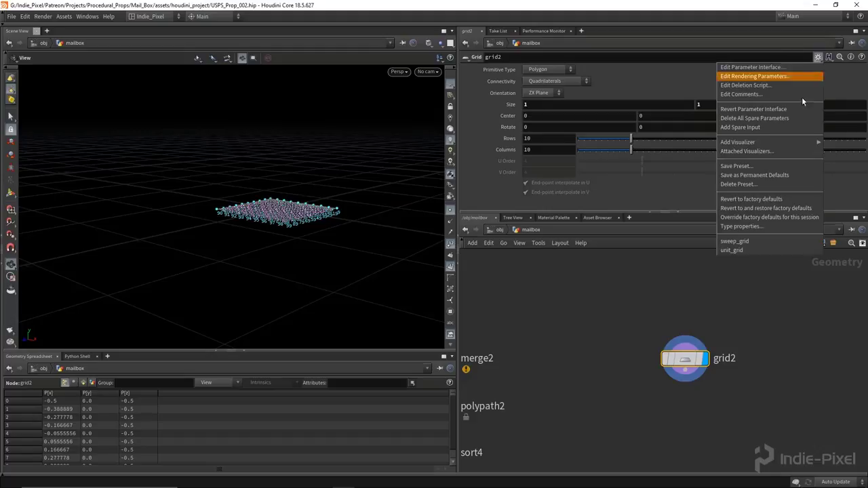
{"action": "left_click", "coordinate": [732, 250]}
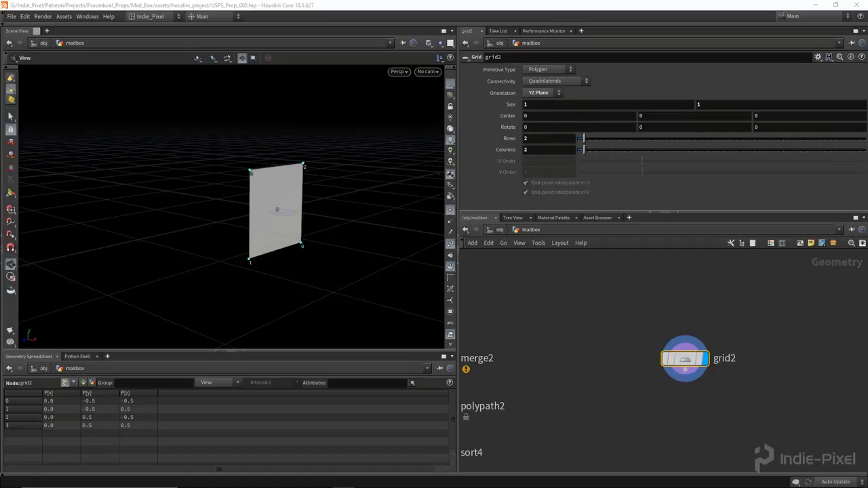
Step: Set the grid's orientation to XY Plane
{"action": "left_click", "coordinate": [547, 97]}
{"action": "left_click", "coordinate": [539, 97]}
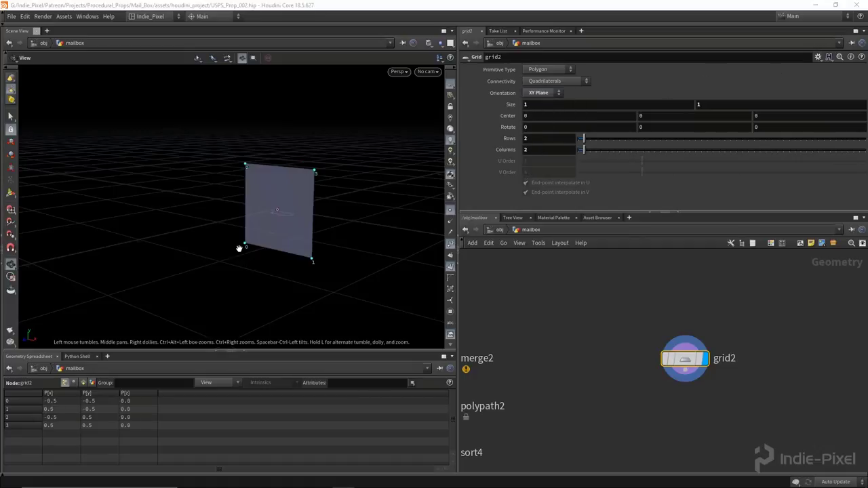
{"action": "left_click_drag", "start_coordinate": [269, 208], "coordinate": [236, 213]}
Step: Enlarge the network area, add a Match Size node after grid2, and display it
{"action": "left_click_drag", "start_coordinate": [698, 214], "coordinate": [698, 163]}
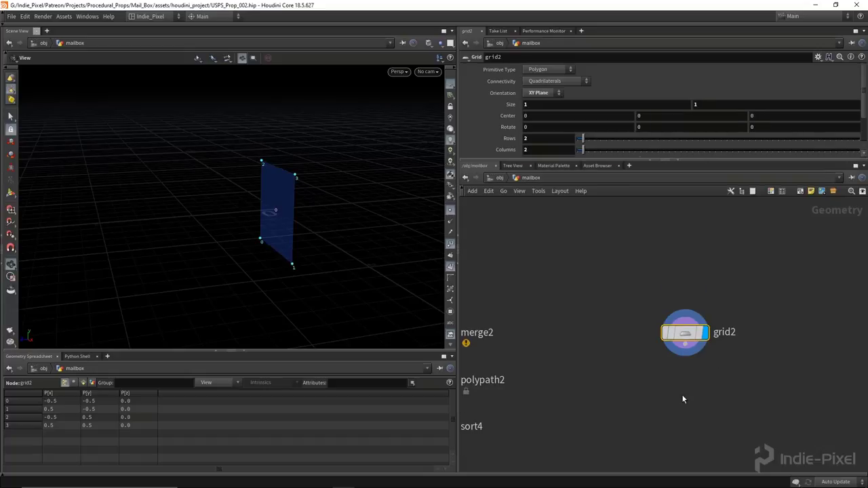
{"action": "key", "text": "Tab"}
{"action": "type", "text": "match"}
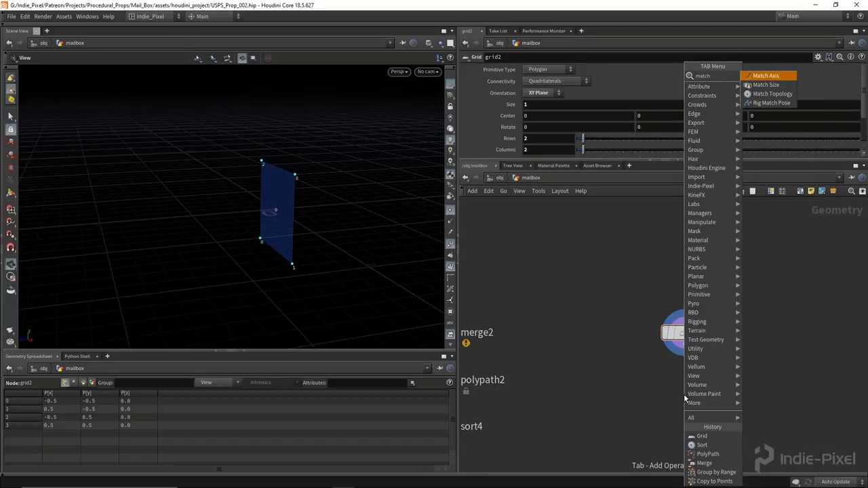
{"action": "left_click", "coordinate": [765, 85]}
{"action": "left_click", "coordinate": [684, 380]}
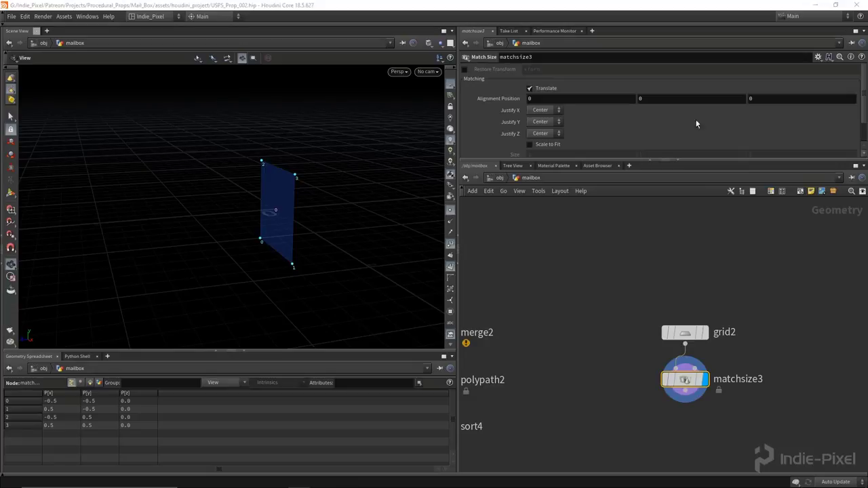
Step: Set the Match Size node's Justify X to Max and Justify Y to Min
{"action": "left_click", "coordinate": [545, 110]}
{"action": "left_click", "coordinate": [536, 147]}
{"action": "left_click", "coordinate": [544, 121]}
{"action": "left_click", "coordinate": [536, 139]}
{"action": "left_click_drag", "start_coordinate": [261, 170], "coordinate": [260, 204]}
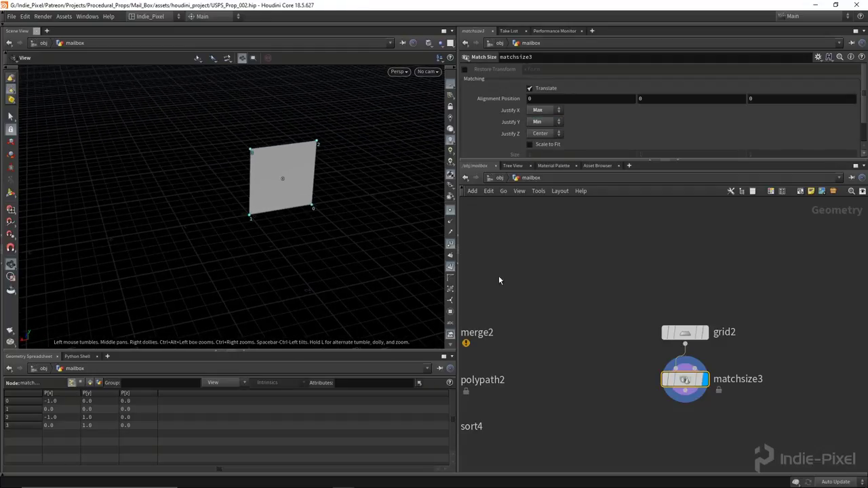
Step: Add a Convert Line node after matchsize3 and display it
{"action": "scroll", "coordinate": [561, 349], "scroll_direction": "down", "scroll_amount": 4}
{"action": "left_click_drag", "start_coordinate": [548, 337], "coordinate": [549, 339]}
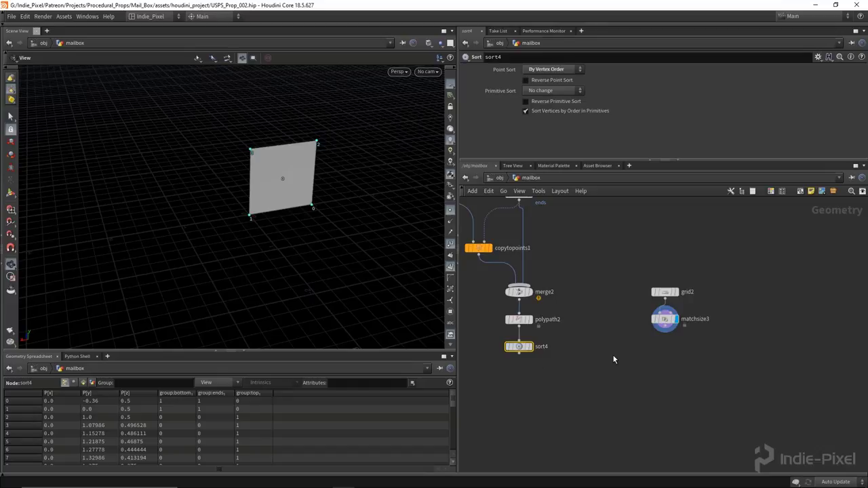
{"action": "left_click_drag", "start_coordinate": [692, 278], "coordinate": [644, 333]}
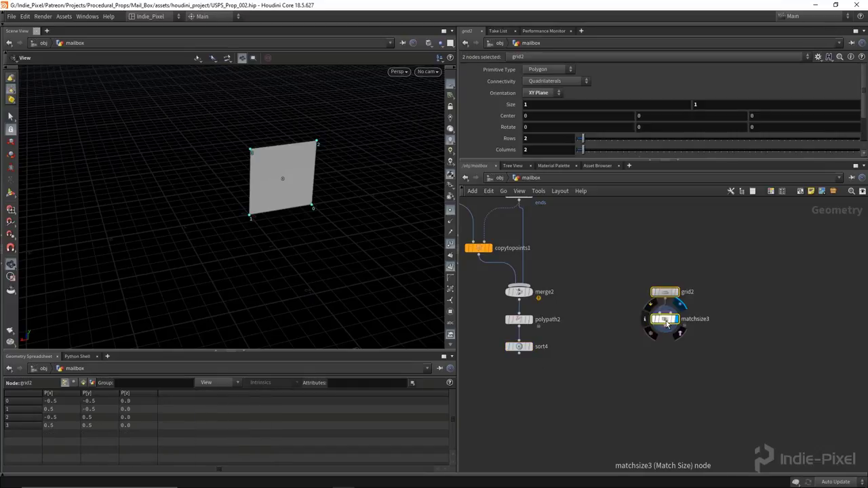
{"action": "left_click", "coordinate": [666, 324]}
{"action": "scroll", "coordinate": [673, 353], "scroll_direction": "up", "scroll_amount": 3}
{"action": "key", "text": "Tab"}
{"action": "type", "text": "convert"}
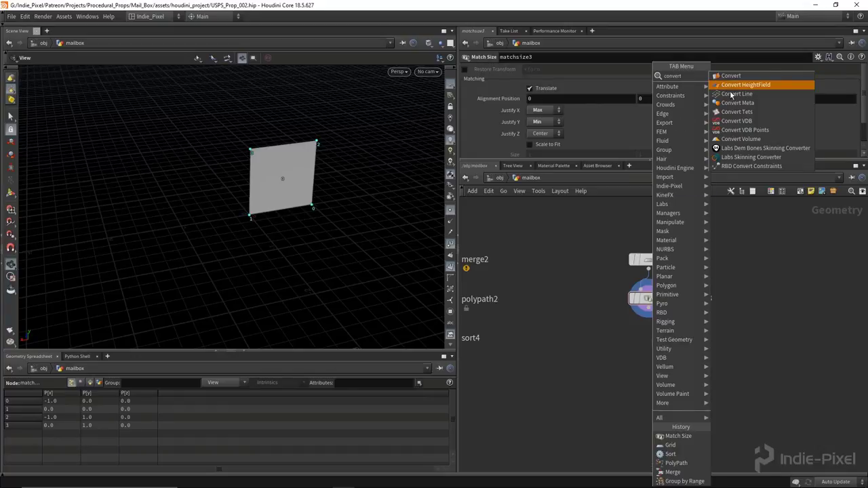
{"action": "left_click", "coordinate": [730, 93]}
{"action": "left_click", "coordinate": [648, 337]}
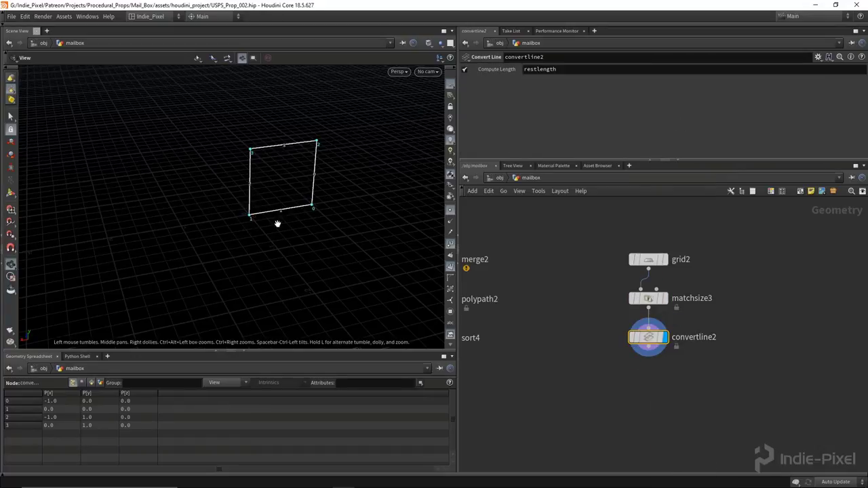
Step: Add a Blast node after convertline2 and display it
{"action": "key", "text": "Tab"}
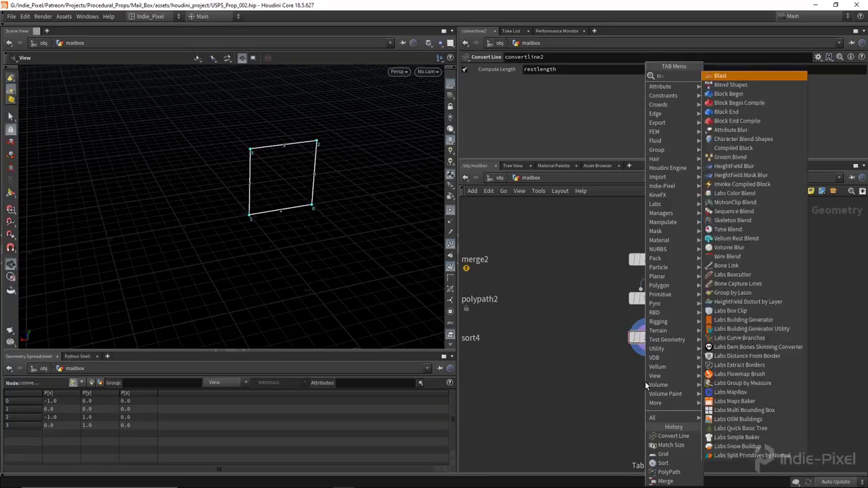
{"action": "key", "text": "Return"}
{"action": "left_click", "coordinate": [644, 381]}
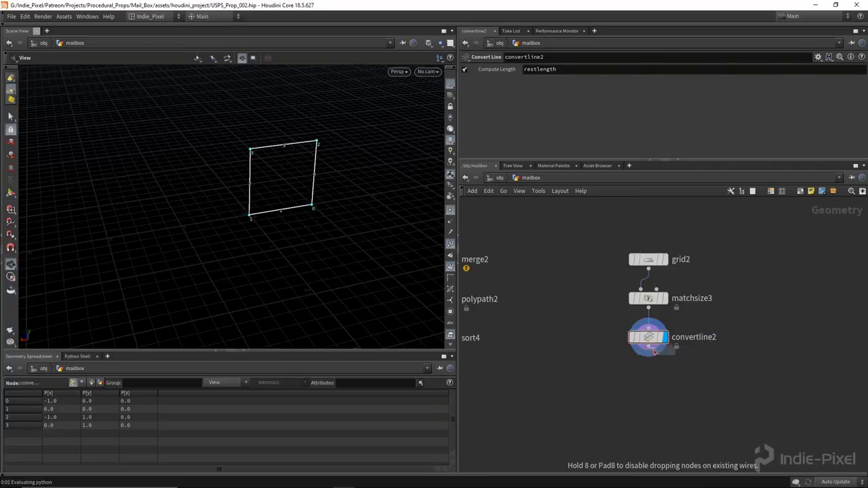
{"action": "left_click", "coordinate": [669, 376]}
Step: Set the Blast group to 2 1 and enable Delete Non Selected
{"action": "left_click", "coordinate": [559, 68]}
{"action": "type", "text": "2 1"}
{"action": "key", "text": "Return"}
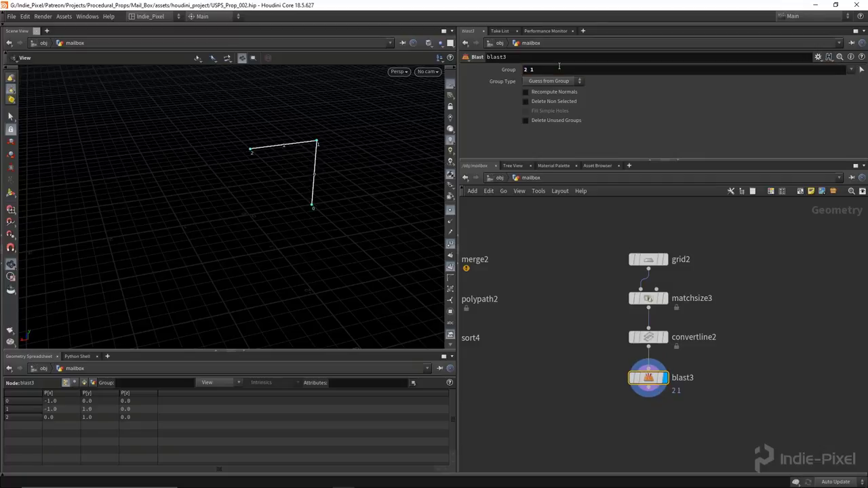
{"action": "left_click", "coordinate": [525, 101]}
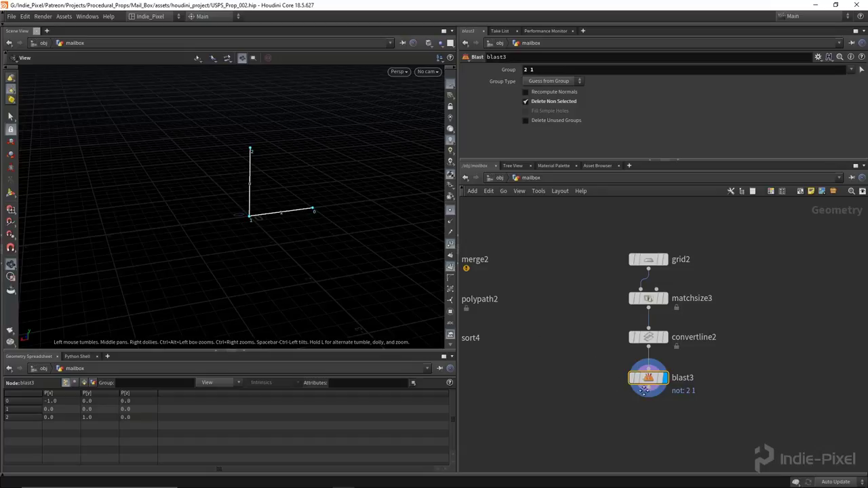
Step: Add a PolyPath node after blast3 and display it
{"action": "key", "text": "Tab"}
{"action": "type", "text": "pol"}
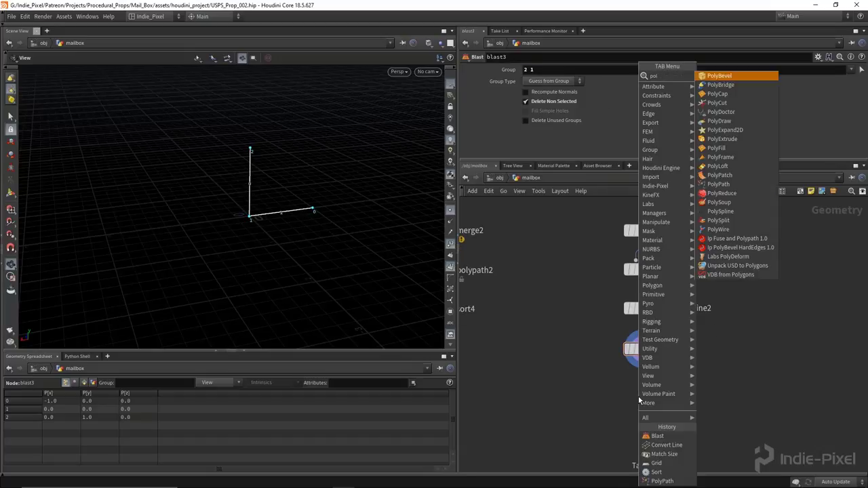
{"action": "left_click", "coordinate": [719, 184]}
{"action": "left_click", "coordinate": [662, 393]}
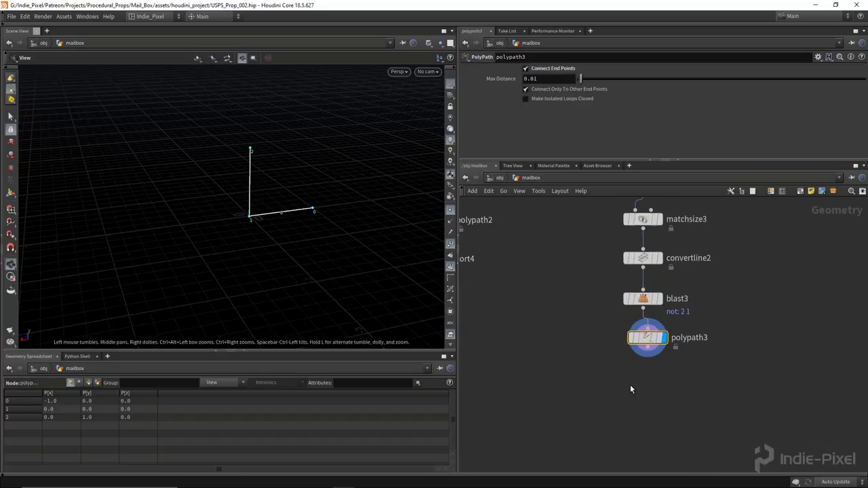
Step: Add a PolyExpand2D node after polypath3 and display it
{"action": "key", "text": "Tab"}
{"action": "type", "text": "poly"}
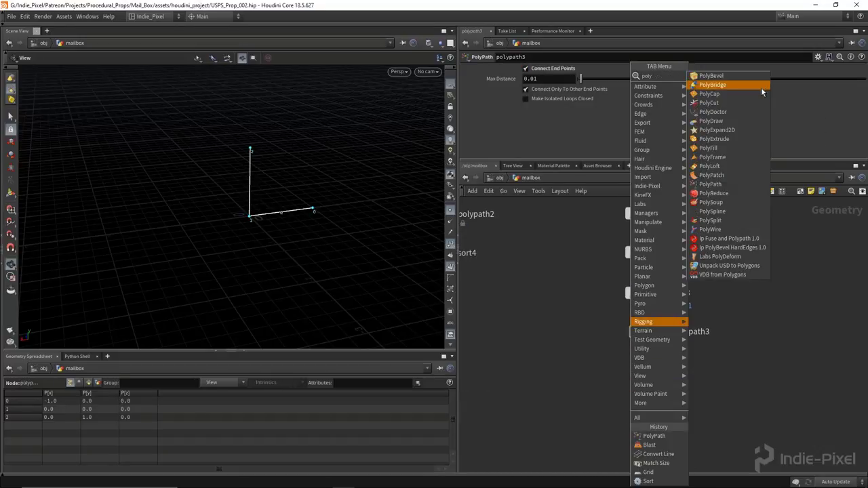
{"action": "left_click", "coordinate": [728, 131]}
{"action": "left_click", "coordinate": [648, 381]}
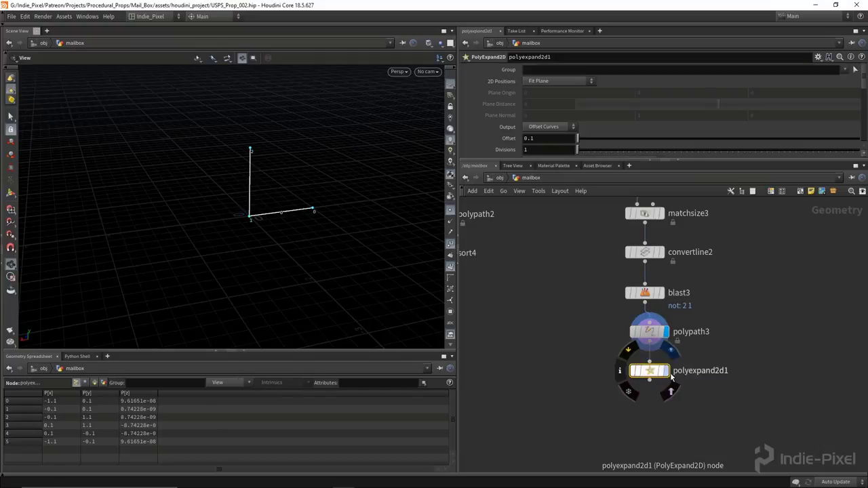
{"action": "left_click_drag", "start_coordinate": [319, 204], "coordinate": [198, 221]}
Step: Try an offset of 0.107 on the PolyExpand2D node and return it to 0.1
{"action": "middle_click_drag", "start_coordinate": [550, 138], "coordinate": [607, 168]}
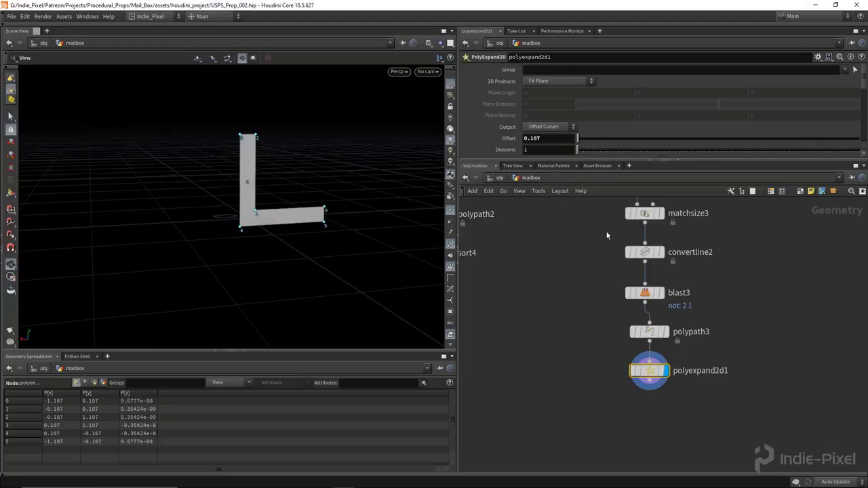
{"action": "middle_click_drag", "start_coordinate": [610, 443], "coordinate": [630, 387]}
{"action": "key", "text": "ctrl+z"}
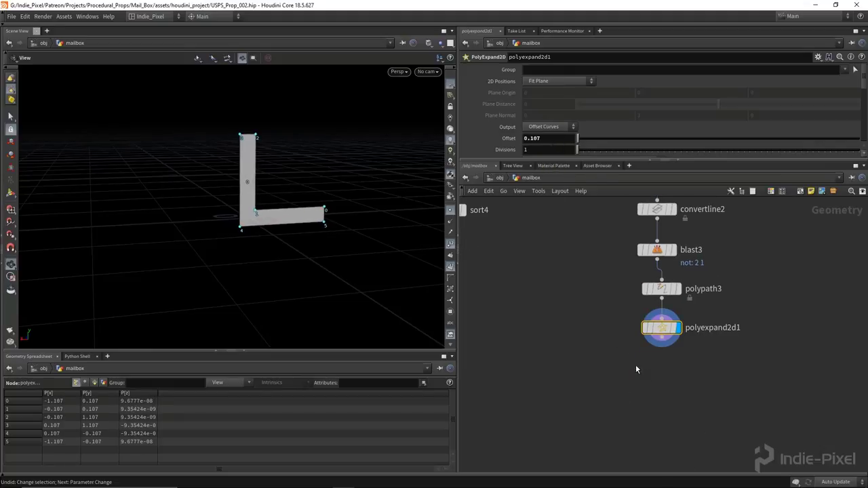
{"action": "left_click", "coordinate": [552, 138]}
{"action": "type", "text": ".1"}
{"action": "key", "text": "Return"}
Step: Add a PolyBevel node after polyexpand2d1 and display it
{"action": "key", "text": "Tab"}
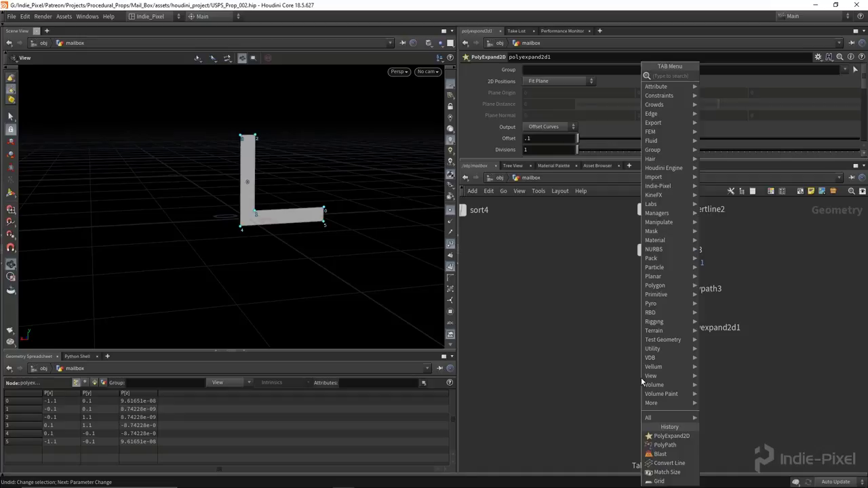
{"action": "type", "text": "poly"}
{"action": "key", "text": "Return"}
{"action": "left_click", "coordinate": [661, 366]}
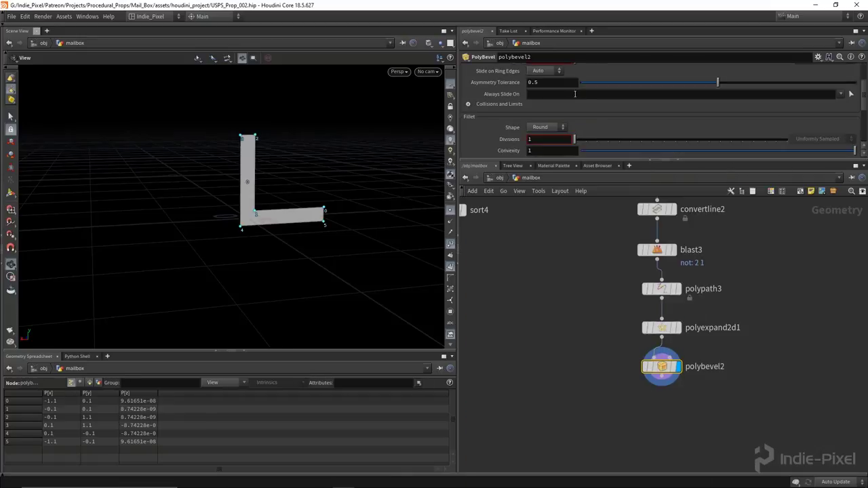
Step: Set the PolyBevel node's Group Type to Points and its Distance to 0.03
{"action": "left_click", "coordinate": [559, 76]}
{"action": "left_click", "coordinate": [552, 112]}
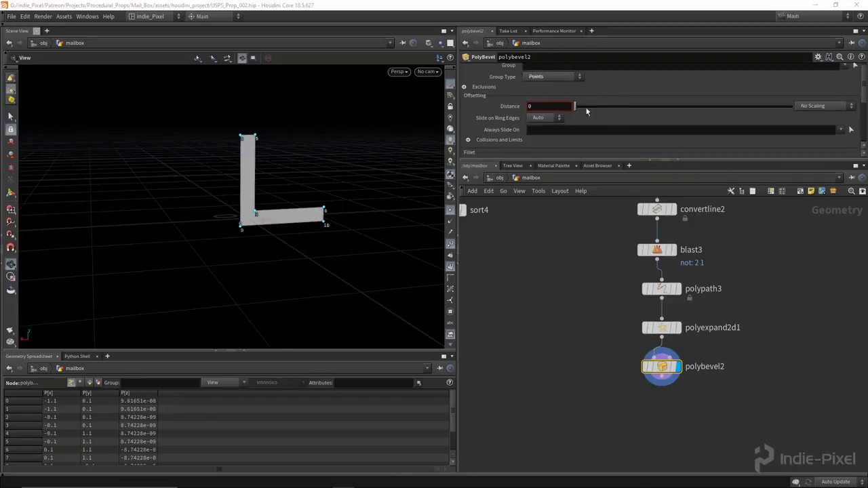
{"action": "middle_click_drag", "start_coordinate": [553, 105], "coordinate": [677, 128]}
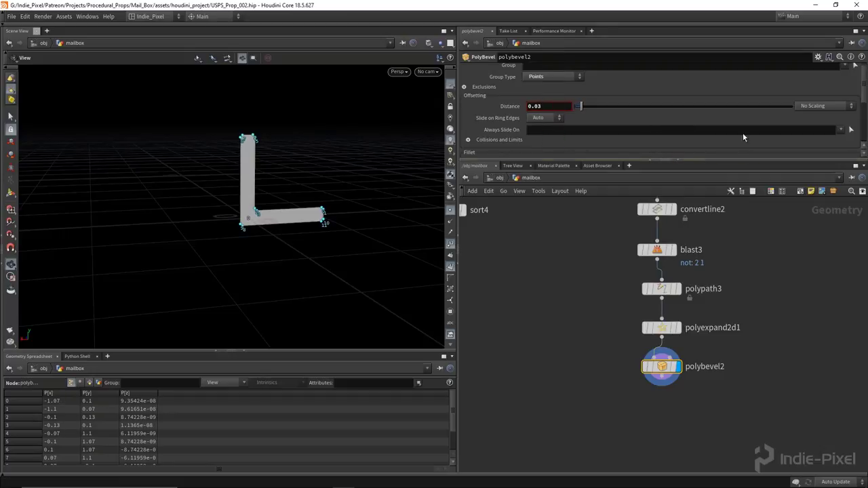
{"action": "scroll", "coordinate": [739, 139], "scroll_direction": "down", "scroll_amount": 3}
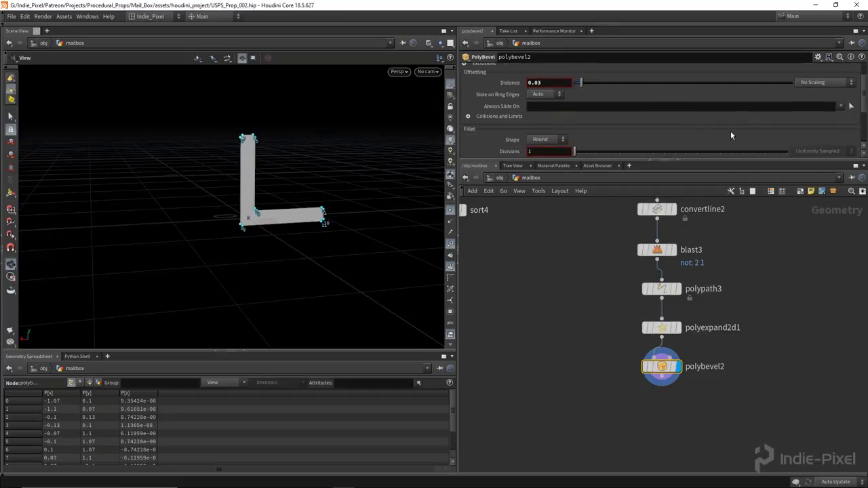
Step: Place a Sweep node below the outline chain and the L-shaped profile chain
{"action": "key", "text": "h"}
{"action": "key", "text": "Tab"}
{"action": "key", "text": "Return"}
{"action": "left_click", "coordinate": [545, 390]}
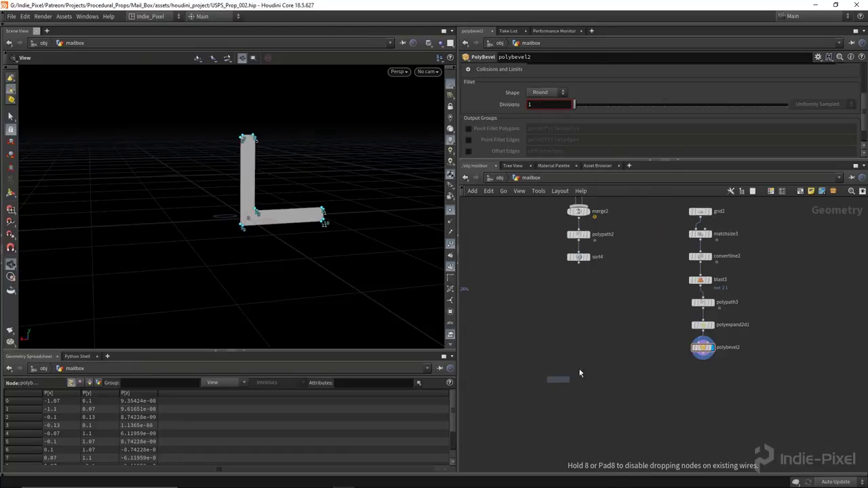
{"action": "left_click", "coordinate": [627, 371]}
Step: Connect sort4 to the Sweep's first input and polybevel2 to its second, and display the Sweep
{"action": "left_click", "coordinate": [578, 263]}
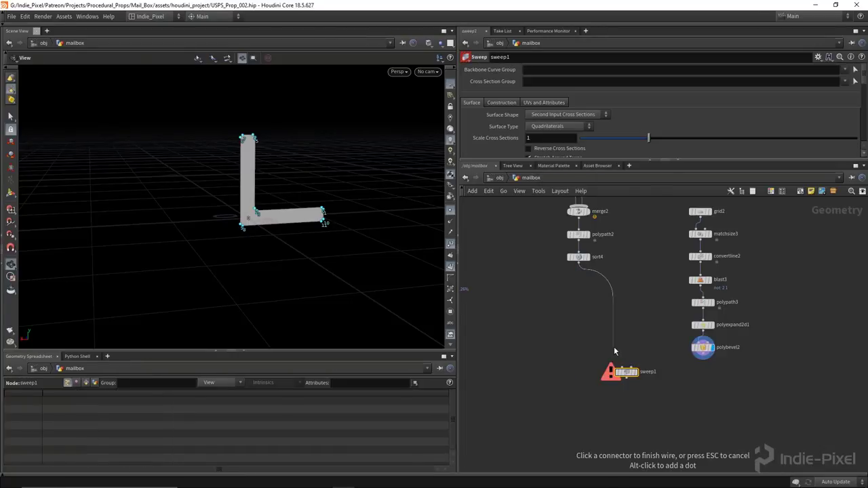
{"action": "left_click", "coordinate": [616, 353]}
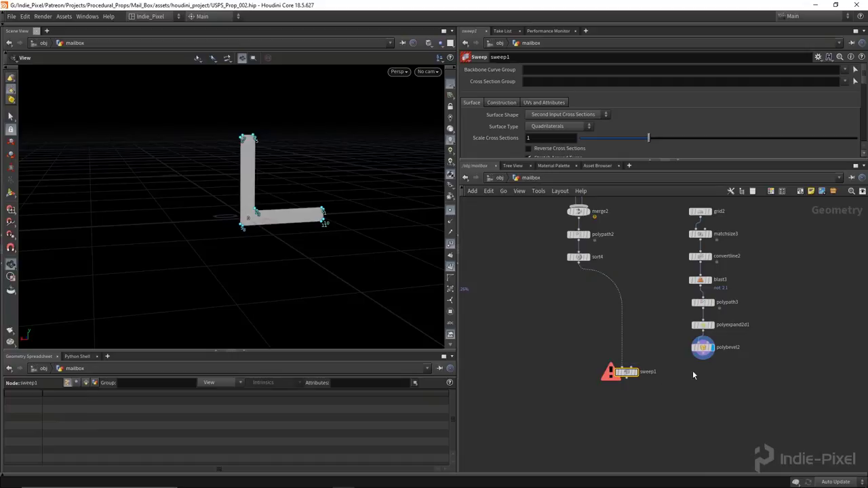
{"action": "left_click_drag", "start_coordinate": [702, 355], "coordinate": [628, 381]}
{"action": "left_click", "coordinate": [636, 372]}
{"action": "left_click_drag", "start_coordinate": [359, 330], "coordinate": [203, 175]}
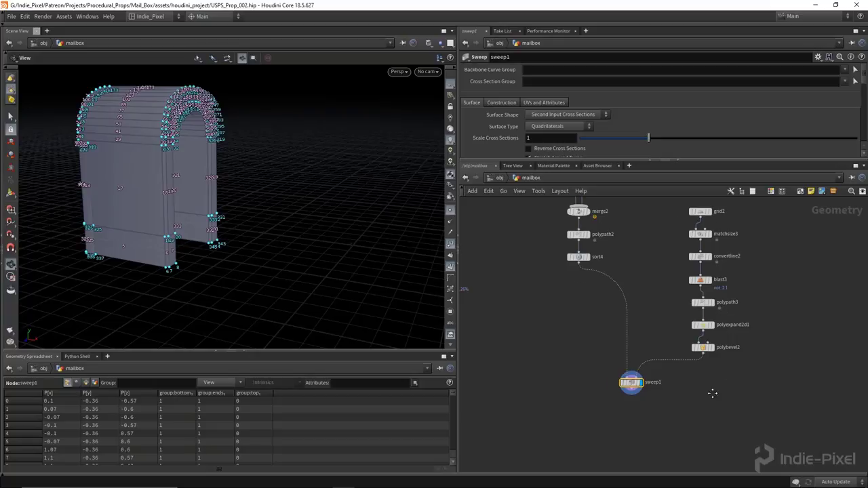
Step: Insert a Transform node between polybevel2 and sweep1 and set its Uniform Scale to 0.14
{"action": "middle_click_drag", "start_coordinate": [682, 347], "coordinate": [665, 360]}
{"action": "key", "text": "Tab"}
{"action": "type", "text": "tr"}
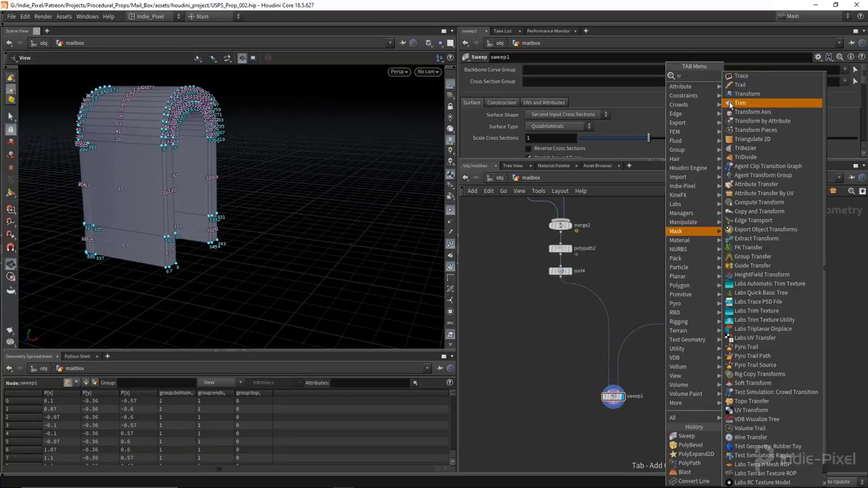
{"action": "left_click", "coordinate": [738, 103]}
{"action": "left_click", "coordinate": [656, 330]}
{"action": "left_click_drag", "start_coordinate": [655, 330], "coordinate": [700, 345]}
{"action": "left_click_drag", "start_coordinate": [598, 153], "coordinate": [581, 152]}
{"action": "scroll", "coordinate": [105, 97], "scroll_direction": "up", "scroll_amount": 3}
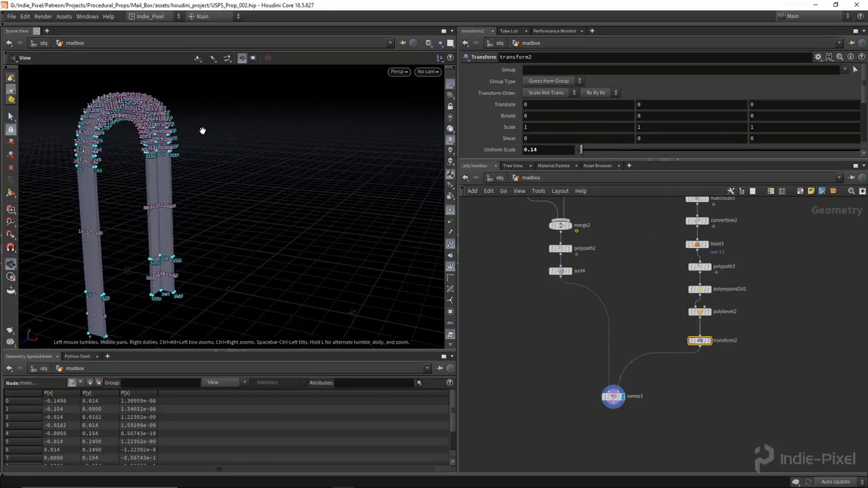
Step: Template merge1 to compare the swept trim with the mailbox body, and hide the point markers
{"action": "scroll", "coordinate": [655, 355], "scroll_direction": "down", "scroll_amount": 4}
{"action": "scroll", "coordinate": [573, 302], "scroll_direction": "up", "scroll_amount": 4}
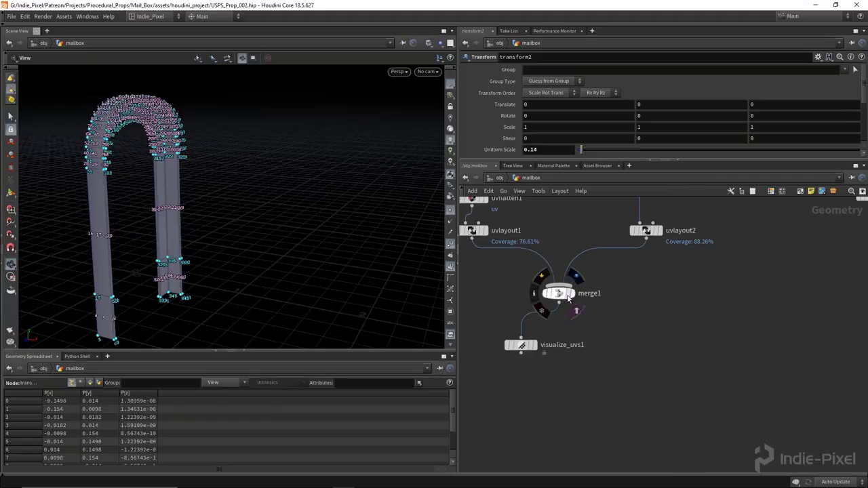
{"action": "left_click", "coordinate": [570, 294]}
{"action": "left_click_drag", "start_coordinate": [182, 200], "coordinate": [177, 154]}
{"action": "scroll", "coordinate": [177, 154], "scroll_direction": "up", "scroll_amount": 5}
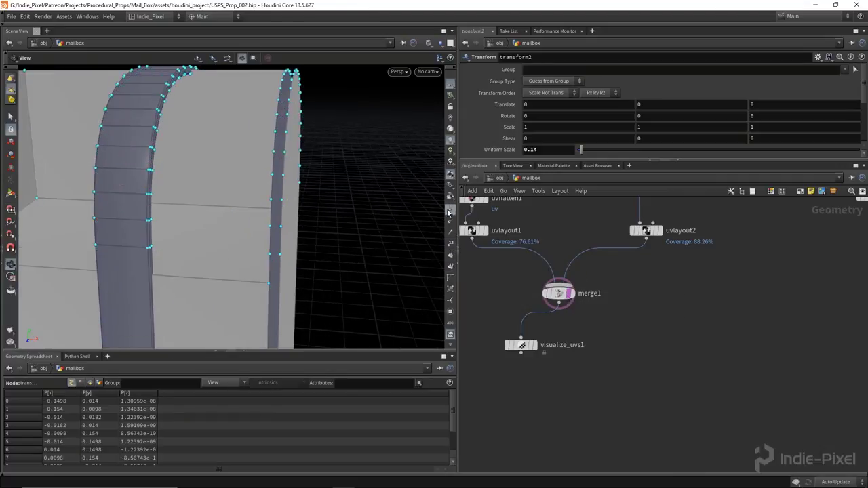
{"action": "left_click", "coordinate": [450, 247]}
{"action": "scroll", "coordinate": [277, 197], "scroll_direction": "down", "scroll_amount": 3}
{"action": "left_click_drag", "start_coordinate": [276, 197], "coordinate": [294, 258]}
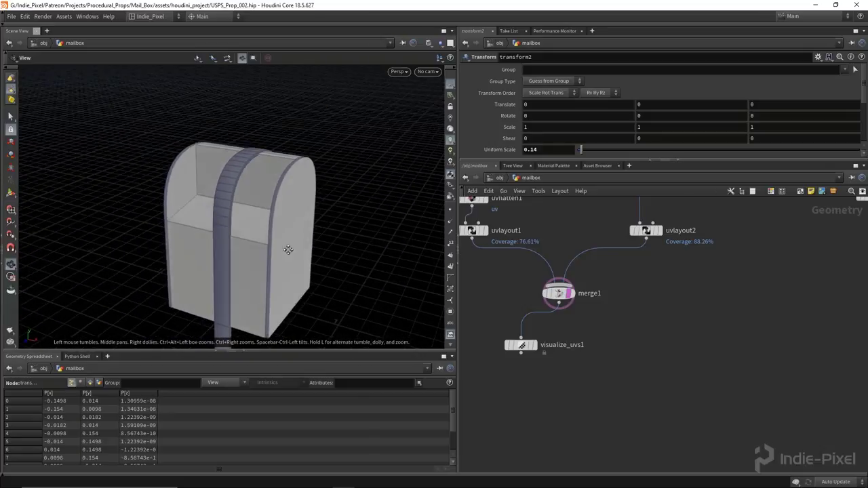
Step: Insert a Reverse node between polybevel2 and transform2
{"action": "scroll", "coordinate": [618, 313], "scroll_direction": "down", "scroll_amount": 4}
{"action": "scroll", "coordinate": [672, 331], "scroll_direction": "up", "scroll_amount": 3}
{"action": "key", "text": "Tab"}
{"action": "mouse_move", "coordinate": [707, 330]}
{"action": "left_click", "coordinate": [766, 68]}
{"action": "left_click", "coordinate": [656, 335]}
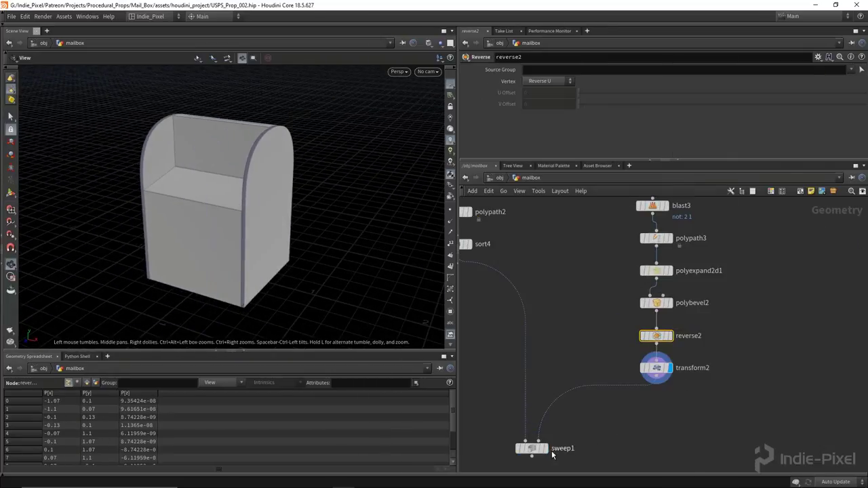
Step: Display sweep1 and inspect the swept trim against the mailbox body from several angles
{"action": "left_click", "coordinate": [544, 448]}
{"action": "left_click_drag", "start_coordinate": [253, 209], "coordinate": [261, 177]}
{"action": "left_click_drag", "start_coordinate": [292, 210], "coordinate": [254, 196]}
{"action": "left_click_drag", "start_coordinate": [339, 142], "coordinate": [267, 240]}
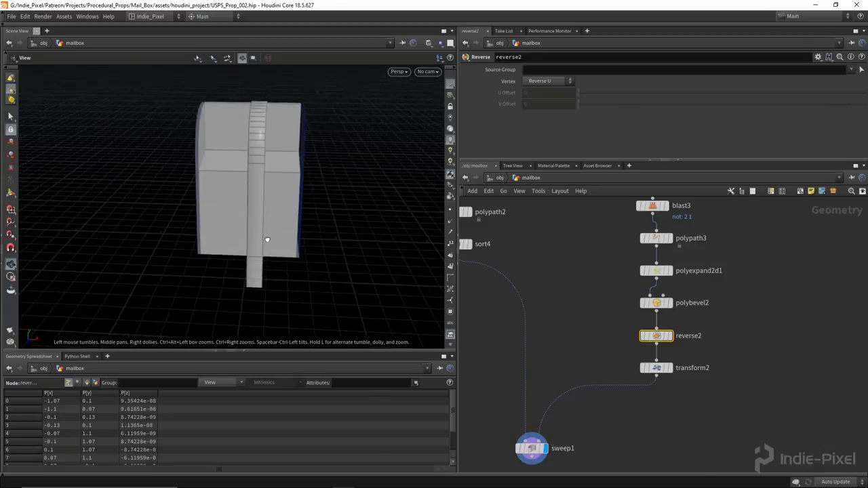
Step: Set transform2's Uniform Scale to 0.058 to make the swept trim thinner against the mailbox body
{"action": "key", "text": "Down"}
{"action": "left_click_drag", "start_coordinate": [177, 233], "coordinate": [285, 198]}
{"action": "scroll", "coordinate": [285, 197], "scroll_direction": "up", "scroll_amount": 3}
{"action": "left_click_drag", "start_coordinate": [335, 149], "coordinate": [396, 208]}
{"action": "middle_click_drag", "start_coordinate": [545, 147], "coordinate": [545, 147]}
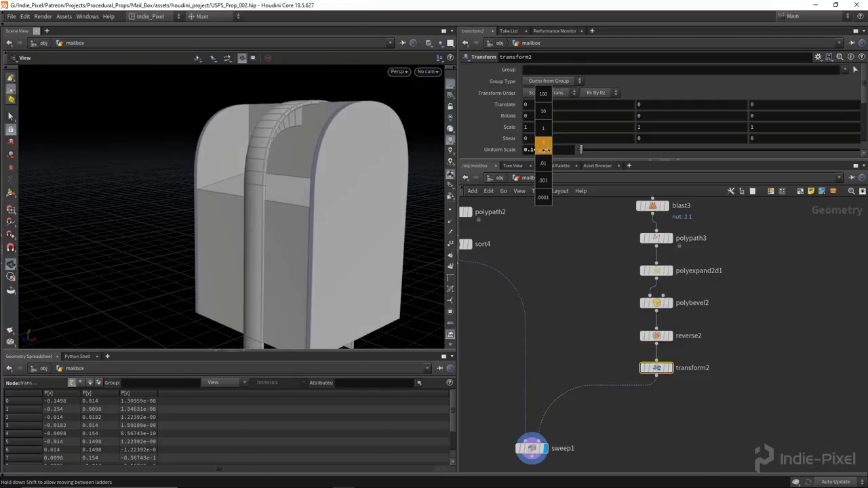
{"action": "middle_click_drag", "start_coordinate": [543, 177], "coordinate": [298, 174]}
{"action": "left_click_drag", "start_coordinate": [391, 162], "coordinate": [333, 201]}
{"action": "scroll", "coordinate": [333, 202], "scroll_direction": "down", "scroll_amount": 2}
Step: Append a Transform node below sweep1
{"action": "middle_click_drag", "start_coordinate": [654, 432], "coordinate": [691, 332]}
{"action": "key", "text": "Tab"}
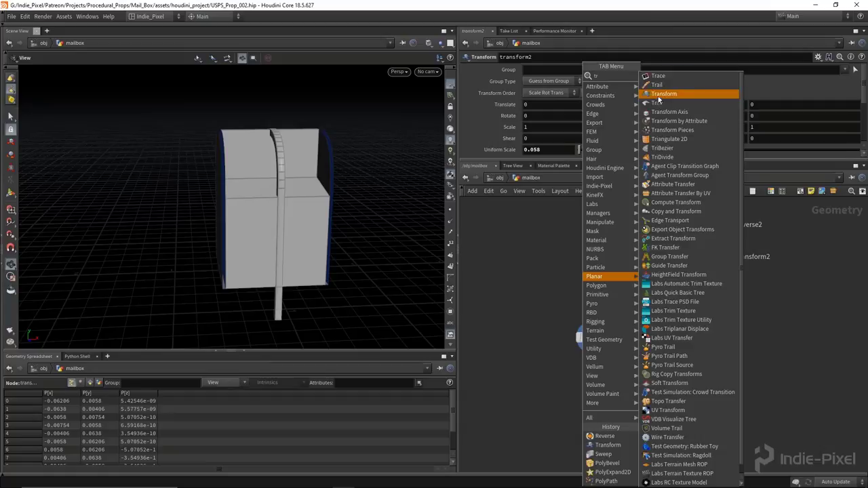
{"action": "left_click", "coordinate": [656, 95]}
{"action": "left_click", "coordinate": [606, 374]}
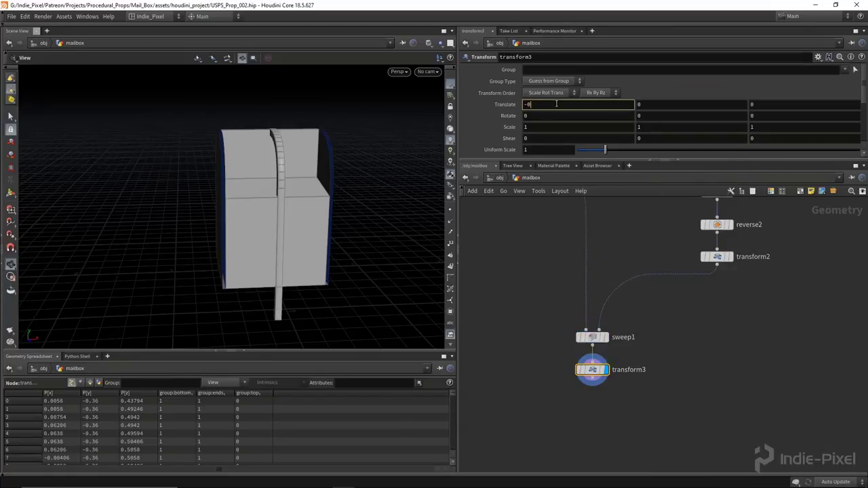
Step: Set transform3's X Translate to -0.532 to move the trim onto the mailbox's side edge
{"action": "key", "text": "Return"}
{"action": "left_click_drag", "start_coordinate": [234, 204], "coordinate": [170, 122]}
{"action": "scroll", "coordinate": [199, 145], "scroll_direction": "up", "scroll_amount": 3}
{"action": "middle_click_drag", "start_coordinate": [544, 105], "coordinate": [411, 125]}
{"action": "left_click_drag", "start_coordinate": [411, 124], "coordinate": [312, 216]}
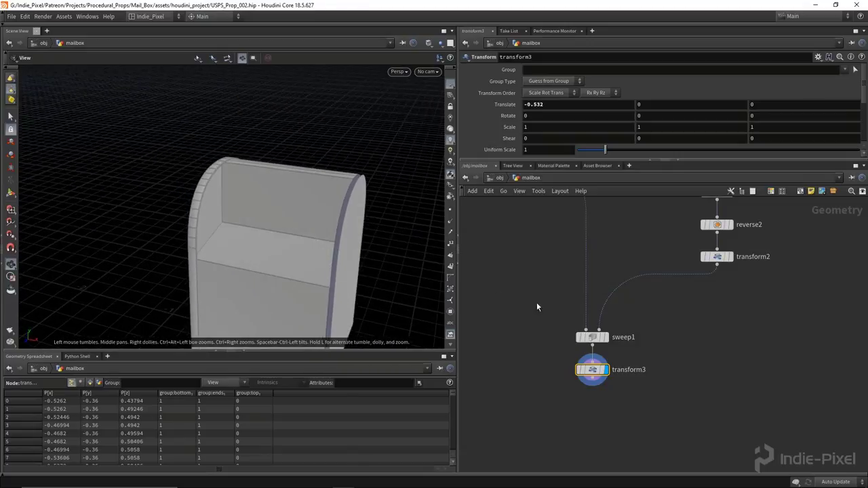
Step: Append a Mirror node below transform3 to duplicate the trim on the opposite side of the mailbox
{"action": "middle_click_drag", "start_coordinate": [566, 392], "coordinate": [566, 337]}
{"action": "key", "text": "Tab"}
{"action": "type", "text": "mi"}
{"action": "key", "text": "Return"}
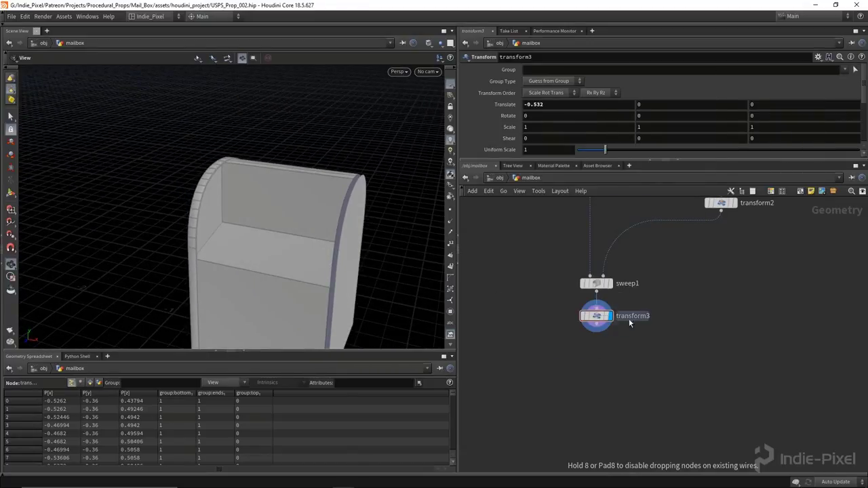
{"action": "left_click", "coordinate": [599, 349]}
{"action": "left_click_drag", "start_coordinate": [271, 225], "coordinate": [307, 225]}
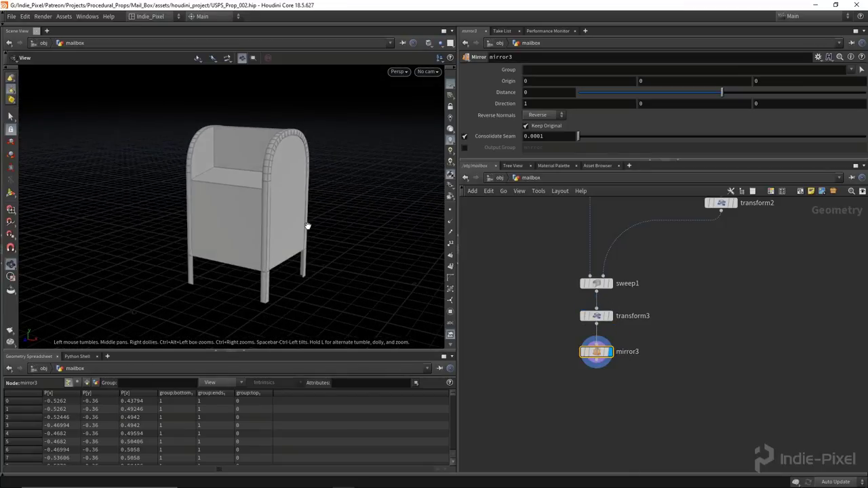
Step: Show the UV view, then turn on Compute UVs and turn off Normalize Computed Us for sweep1
{"action": "key", "text": "space+5"}
{"action": "left_click", "coordinate": [595, 283]}
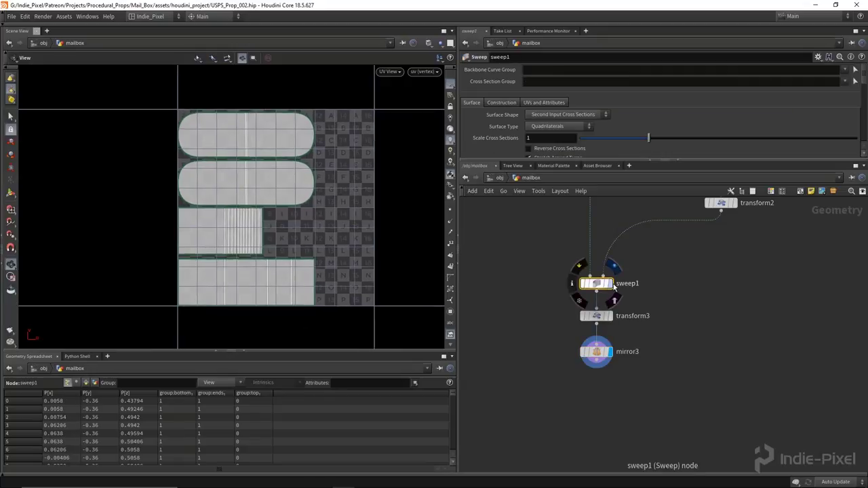
{"action": "left_click_drag", "start_coordinate": [665, 163], "coordinate": [664, 223]}
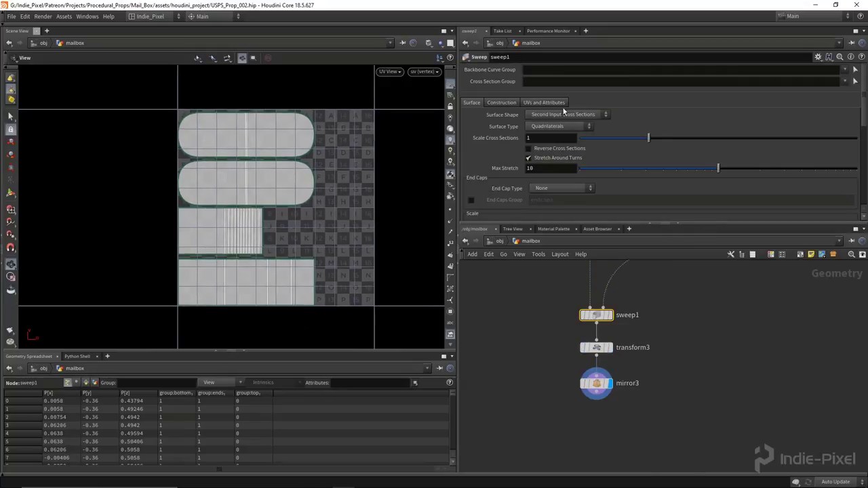
{"action": "left_click", "coordinate": [549, 102]}
{"action": "left_click", "coordinate": [532, 122]}
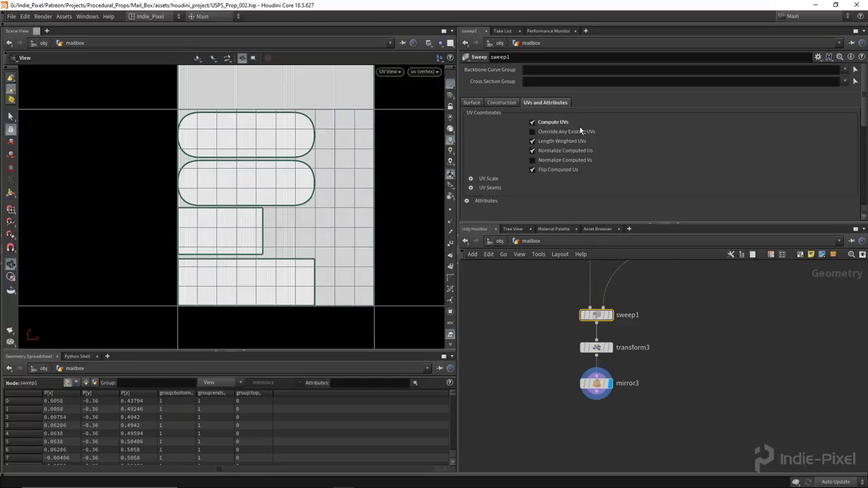
{"action": "left_click", "coordinate": [560, 150]}
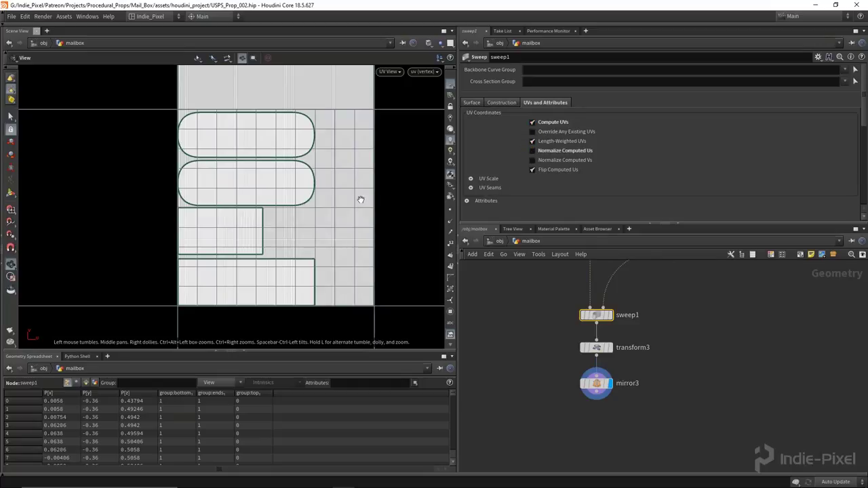
{"action": "scroll", "coordinate": [246, 188], "scroll_direction": "down", "scroll_amount": 5}
{"action": "middle_click_drag", "start_coordinate": [285, 73], "coordinate": [269, 158]}
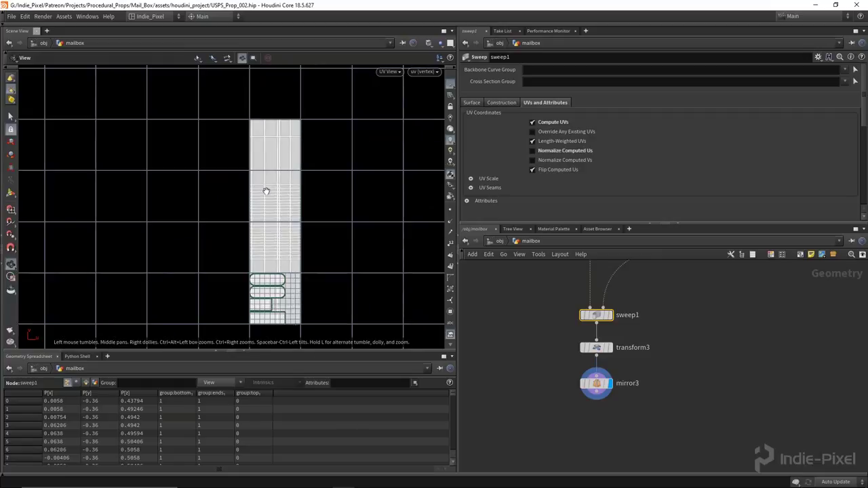
Step: Turn off Snap U and Snap V to Nearest Tile Boundary in sweep1's UV Seams settings and check the trim's UVs
{"action": "left_click", "coordinate": [471, 188]}
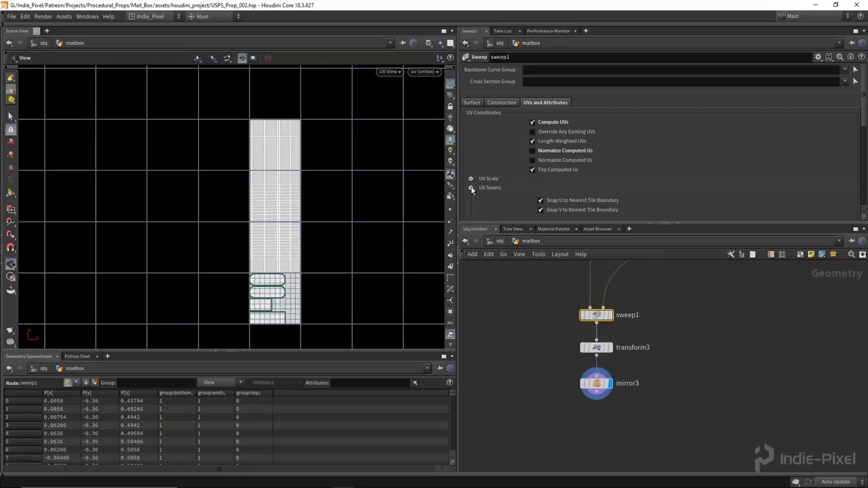
{"action": "scroll", "coordinate": [562, 173], "scroll_direction": "down", "scroll_amount": 2}
{"action": "left_click", "coordinate": [562, 171]}
{"action": "left_click", "coordinate": [560, 175]}
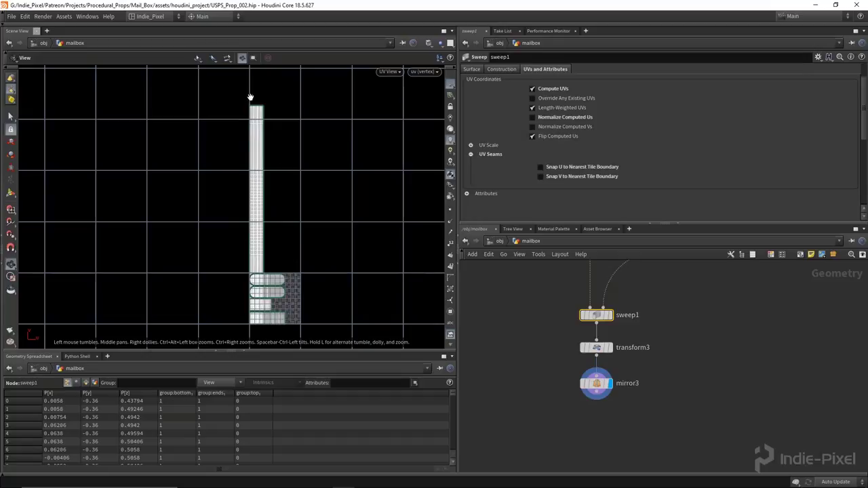
{"action": "scroll", "coordinate": [272, 261], "scroll_direction": "down", "scroll_amount": 1}
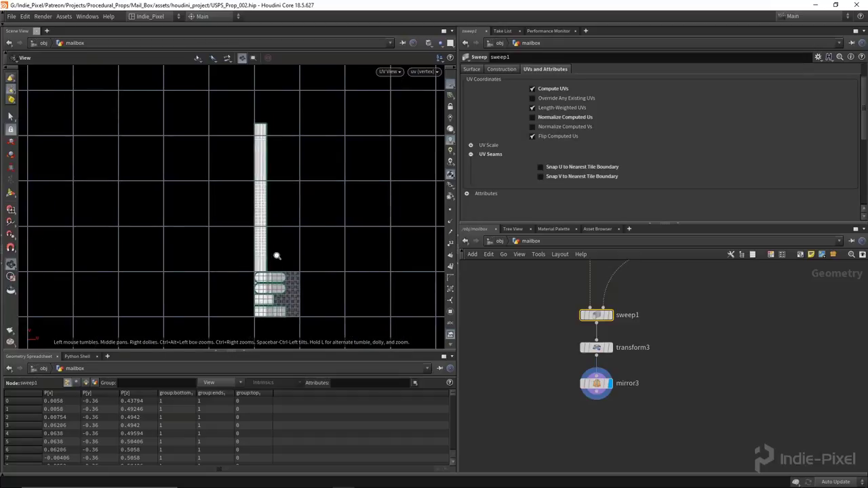
{"action": "scroll", "coordinate": [270, 253], "scroll_direction": "up", "scroll_amount": 5}
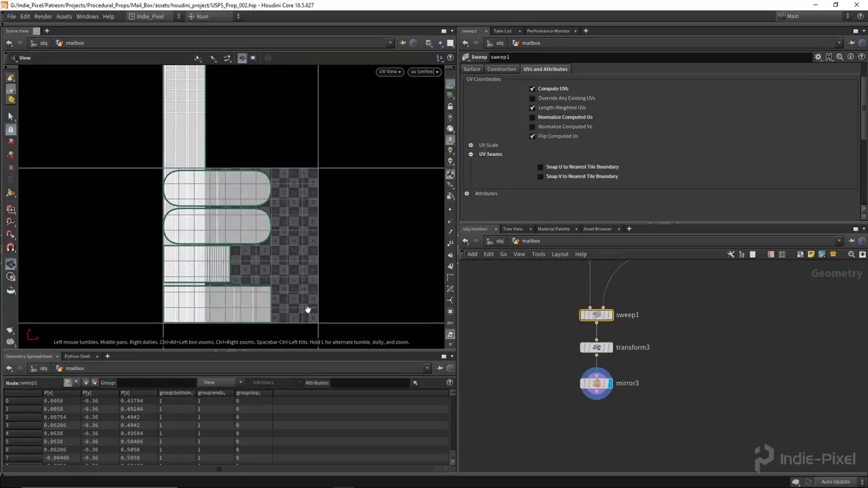
{"action": "scroll", "coordinate": [287, 179], "scroll_direction": "down", "scroll_amount": 1}
Step: Append a UV Layout node below mirror3
{"action": "middle_click_drag", "start_coordinate": [529, 406], "coordinate": [611, 324]}
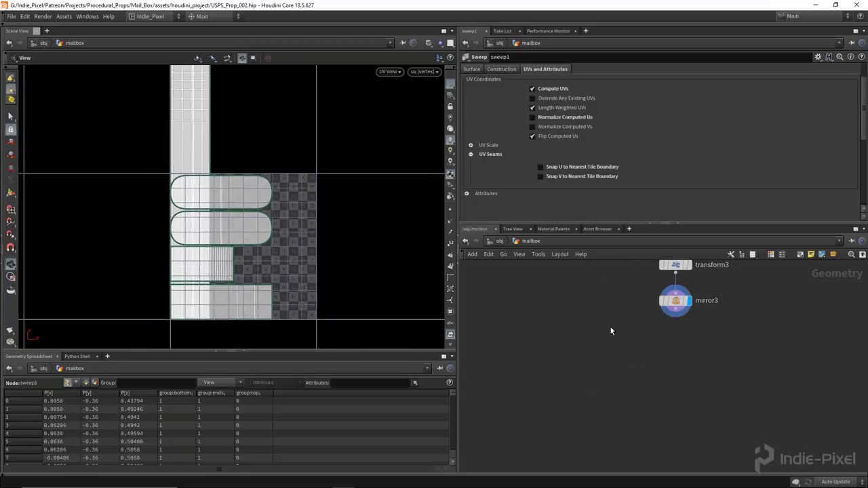
{"action": "key", "text": "Tab"}
{"action": "type", "text": "uv"}
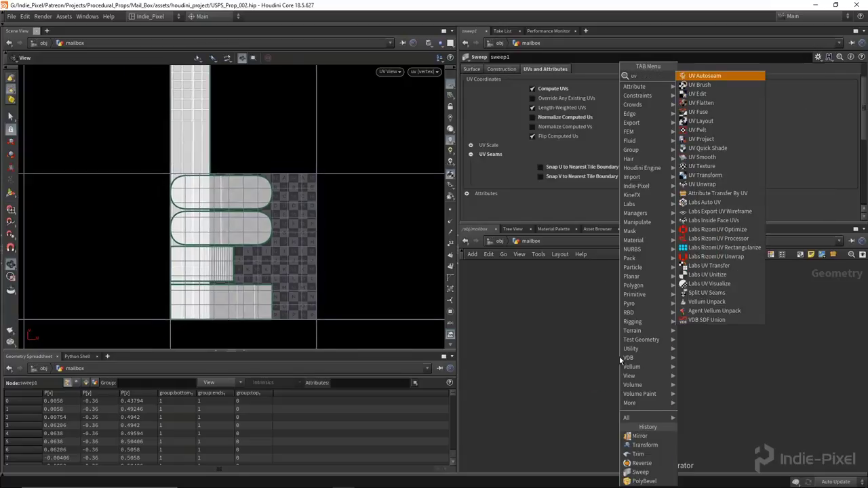
{"action": "left_click", "coordinate": [705, 121]}
{"action": "left_click", "coordinate": [680, 355]}
Step: Narrow uvlayout3's packing rectangle to the empty strip beside the mailbox body's UV islands
{"action": "key", "text": "Return"}
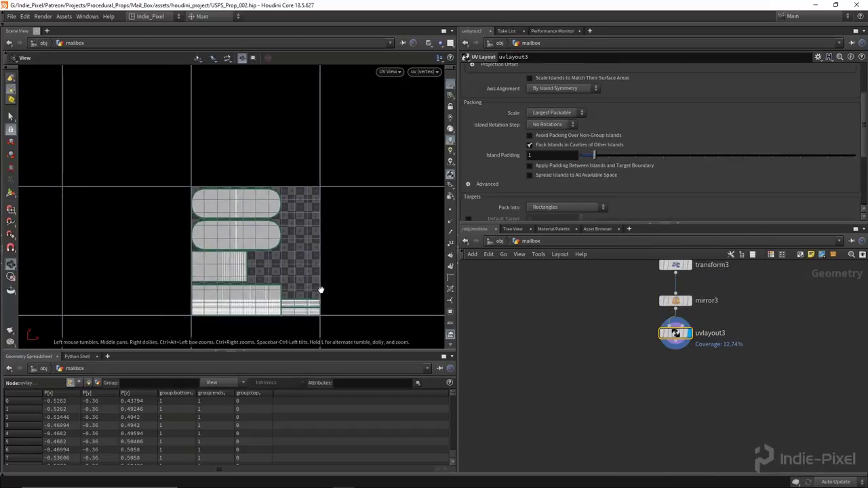
{"action": "scroll", "coordinate": [202, 269], "scroll_direction": "up", "scroll_amount": 3}
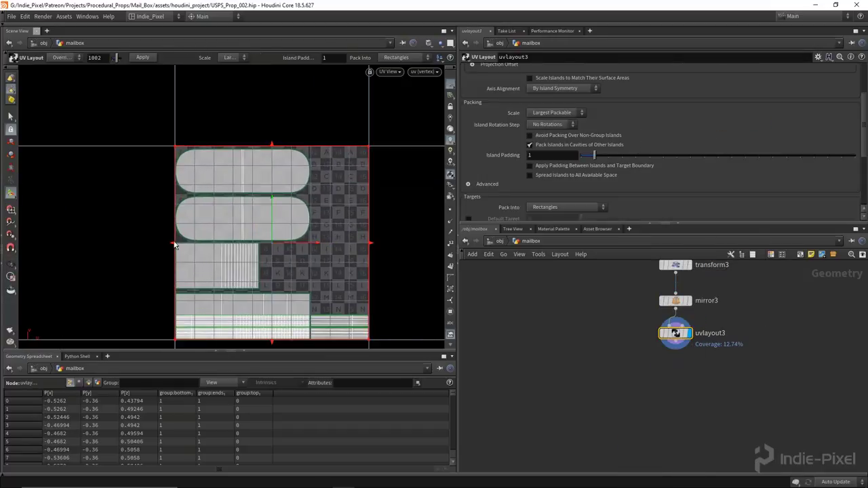
{"action": "left_click_drag", "start_coordinate": [179, 242], "coordinate": [329, 231]}
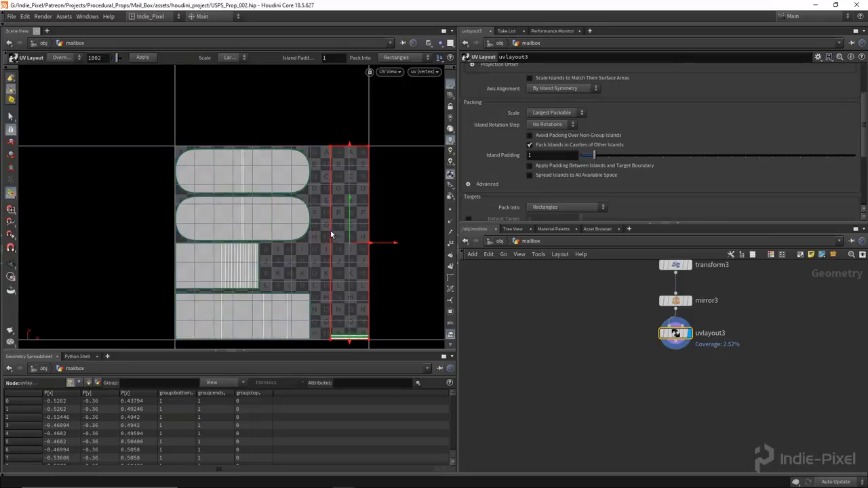
{"action": "middle_click_drag", "start_coordinate": [332, 230], "coordinate": [284, 206]}
Step: Set uvlayout3's Island Rotation Step to 90° and narrow the packing rectangle further around the trim islands
{"action": "left_click", "coordinate": [560, 125]}
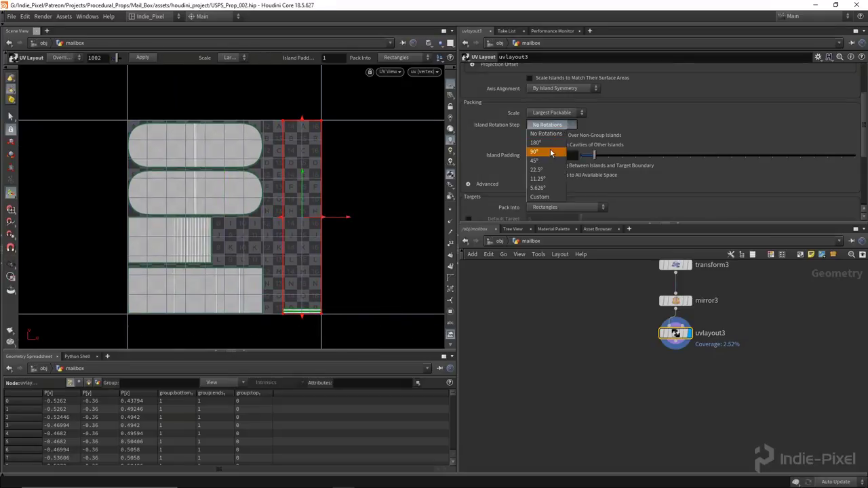
{"action": "left_click", "coordinate": [551, 151]}
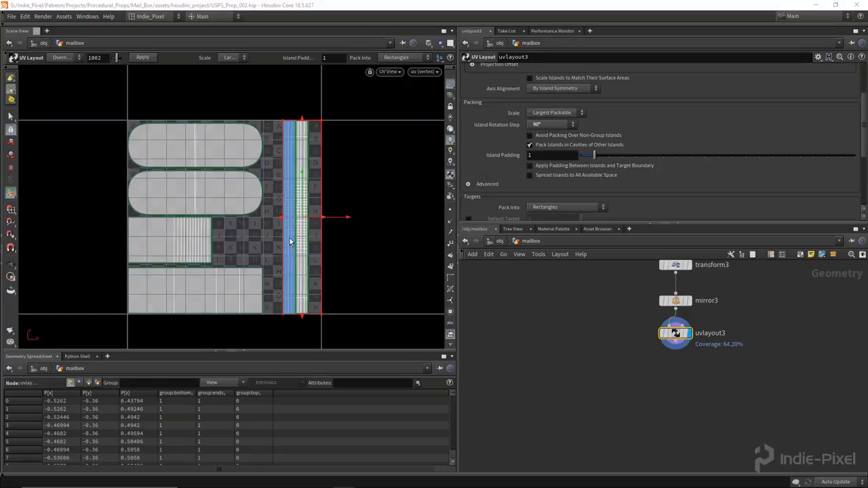
{"action": "scroll", "coordinate": [337, 213], "scroll_direction": "up", "scroll_amount": 3}
{"action": "left_click_drag", "start_coordinate": [278, 212], "coordinate": [297, 214]}
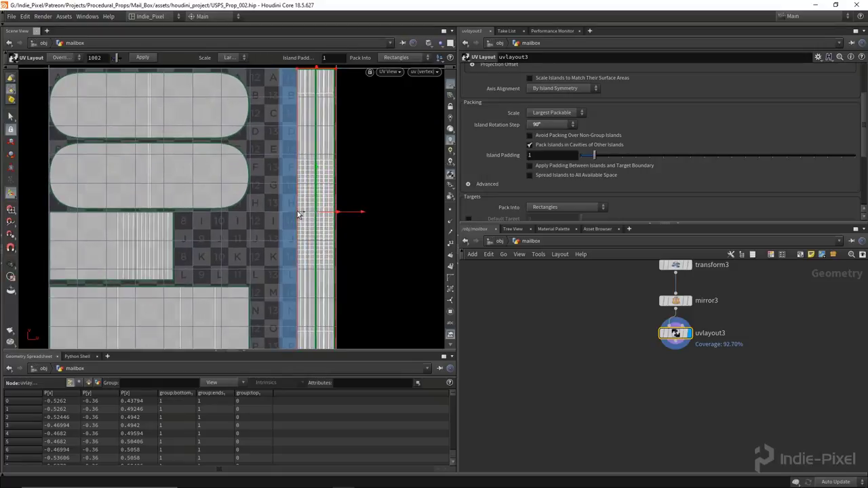
{"action": "key", "text": "Escape"}
{"action": "key", "text": "h"}
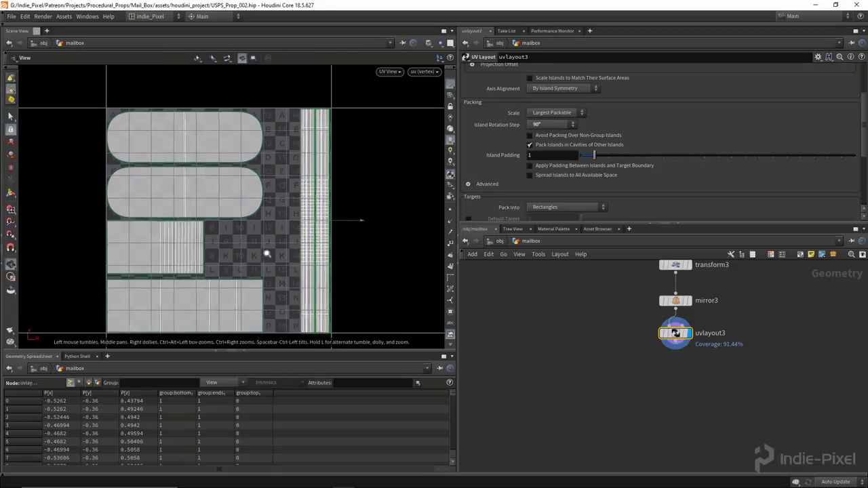
Step: Enable Scale Islands to Match Their Surface Areas, Apply Padding Between Islands and Target Boundary, and Spread Islands to All Available Space on uvlayout3
{"action": "key", "text": "Return"}
{"action": "left_click", "coordinate": [582, 79]}
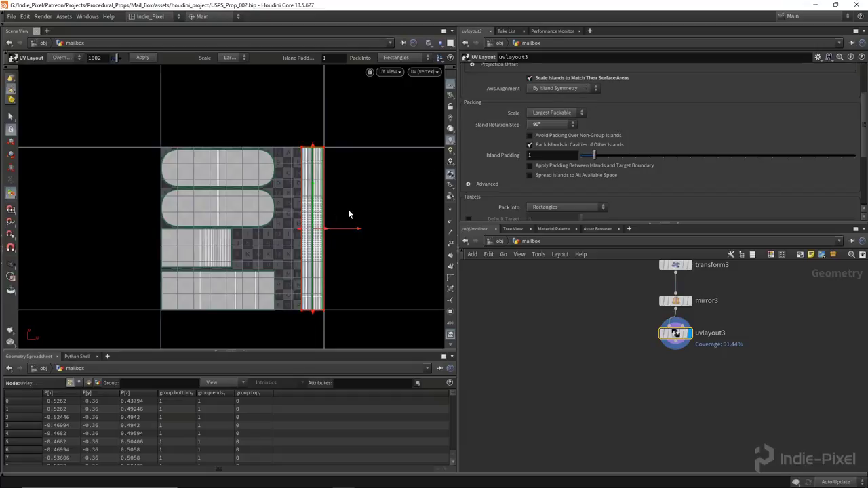
{"action": "left_click", "coordinate": [557, 174]}
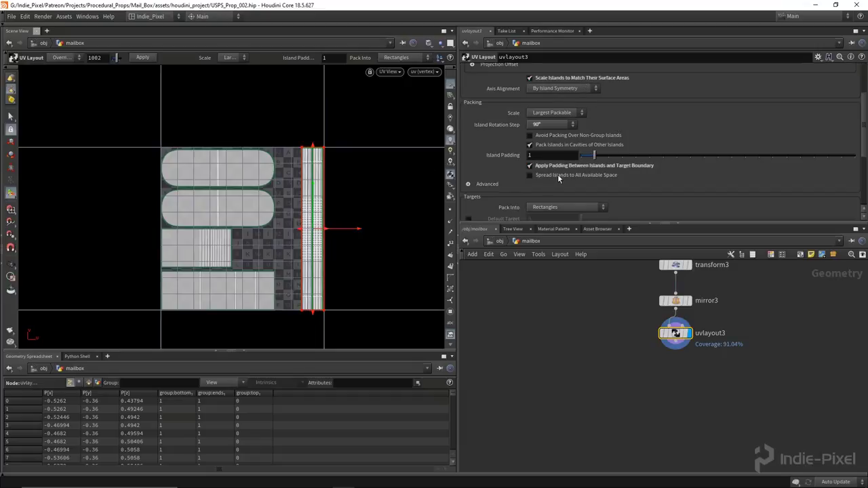
{"action": "scroll", "coordinate": [280, 225], "scroll_direction": "up", "scroll_amount": 5}
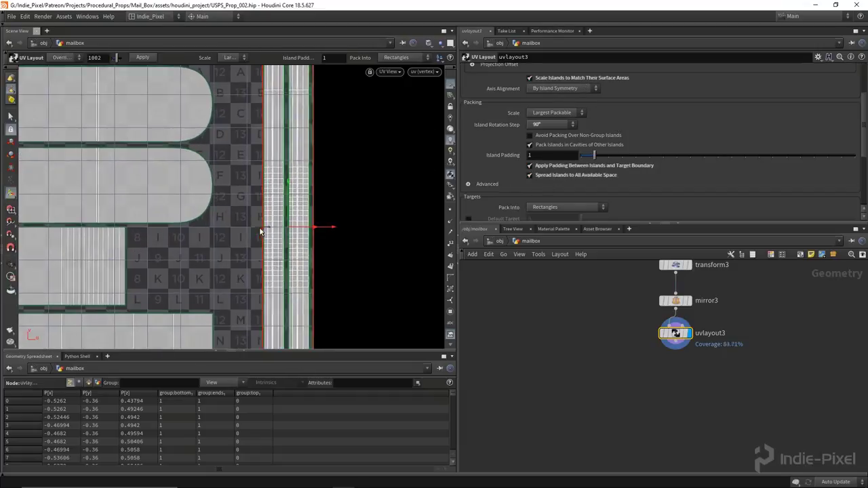
{"action": "key", "text": "Escape"}
{"action": "scroll", "coordinate": [262, 261], "scroll_direction": "down", "scroll_amount": 3}
{"action": "scroll", "coordinate": [262, 260], "scroll_direction": "down", "scroll_amount": 2}
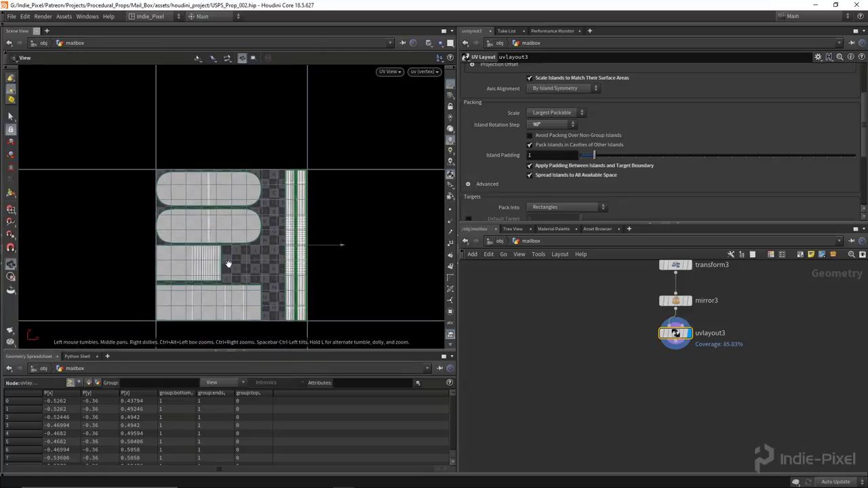
Step: Merge the uvlayout3 output into merge1 and display visualize_uvs1 on the whole mailbox in the perspective view
{"action": "key", "text": "space+1"}
{"action": "scroll", "coordinate": [774, 373], "scroll_direction": "down", "scroll_amount": 3}
{"action": "middle_click_drag", "start_coordinate": [775, 373], "coordinate": [772, 402]}
{"action": "mouse_move", "coordinate": [668, 416]}
{"action": "left_mouse_down"}
{"action": "mouse_move", "coordinate": [581, 310]}
{"action": "mouse_move", "coordinate": [644, 366]}
{"action": "mouse_move", "coordinate": [667, 418]}
{"action": "left_mouse_up"}
{"action": "middle_click_drag", "start_coordinate": [682, 345], "coordinate": [667, 311]}
{"action": "scroll", "coordinate": [667, 311], "scroll_direction": "up", "scroll_amount": 2}
{"action": "left_click", "coordinate": [809, 420]}
{"action": "left_click", "coordinate": [587, 338]}
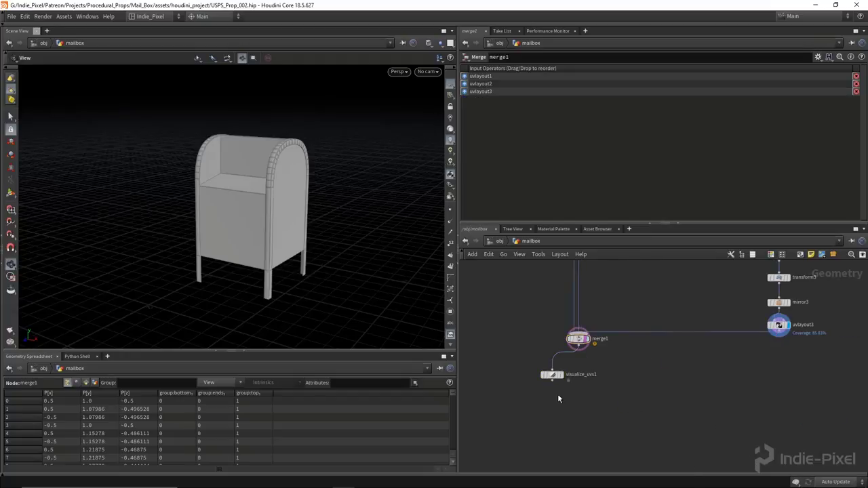
{"action": "left_click", "coordinate": [561, 375]}
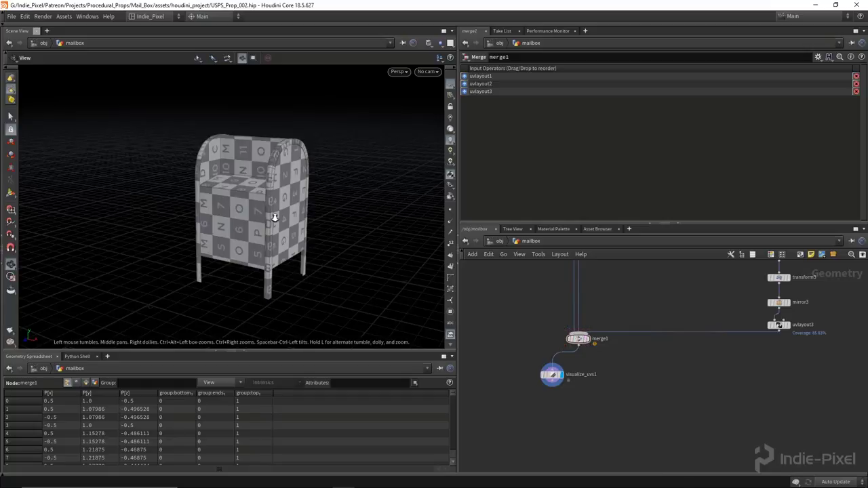
{"action": "left_click_drag", "start_coordinate": [251, 194], "coordinate": [281, 225]}
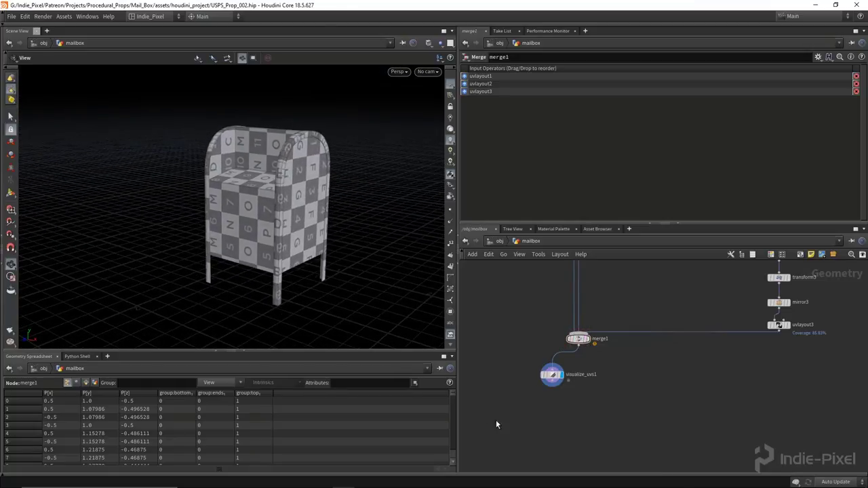
Step: Add a Match Size node below visualize_uvs1, set Justify Y to Min, and display the grounded mailbox
{"action": "middle_click_drag", "start_coordinate": [587, 412], "coordinate": [629, 368]}
{"action": "key", "text": "Tab"}
{"action": "type", "text": "mat"}
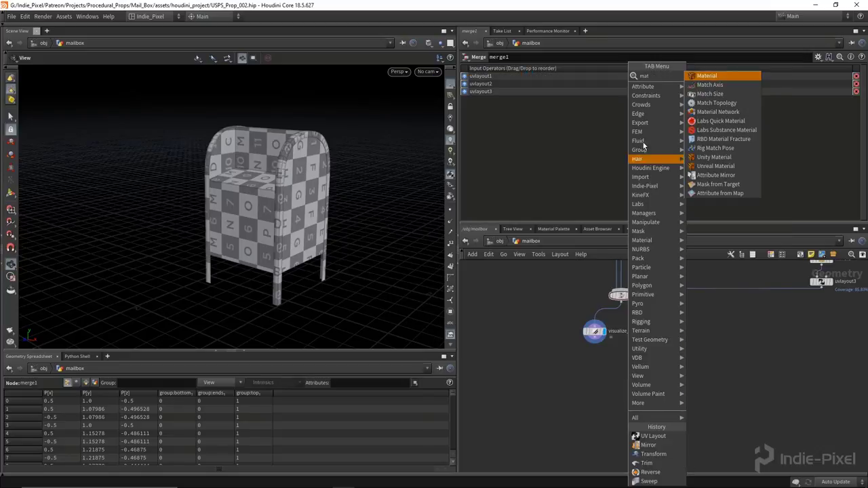
{"action": "left_click", "coordinate": [710, 94]}
{"action": "left_click", "coordinate": [596, 341]}
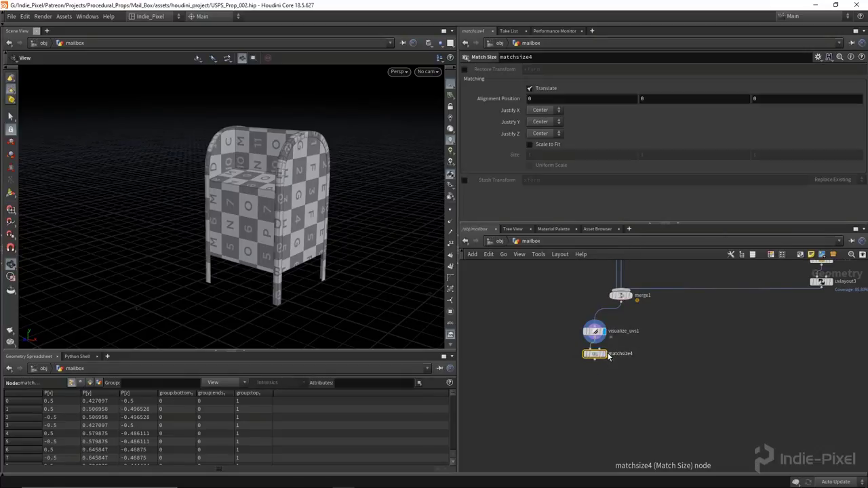
{"action": "left_click", "coordinate": [536, 140]}
{"action": "left_click_drag", "start_coordinate": [291, 223], "coordinate": [252, 208]}
{"action": "scroll", "coordinate": [255, 257], "scroll_direction": "up", "scroll_amount": 5}
{"action": "scroll", "coordinate": [272, 156], "scroll_direction": "up", "scroll_amount": 6}
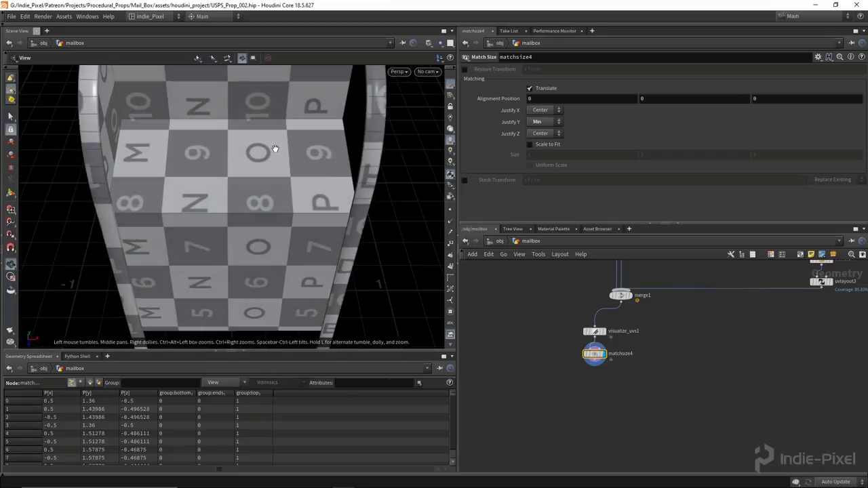
{"action": "left_click_drag", "start_coordinate": [314, 173], "coordinate": [287, 208]}
{"action": "scroll", "coordinate": [192, 183], "scroll_direction": "down", "scroll_amount": 6}
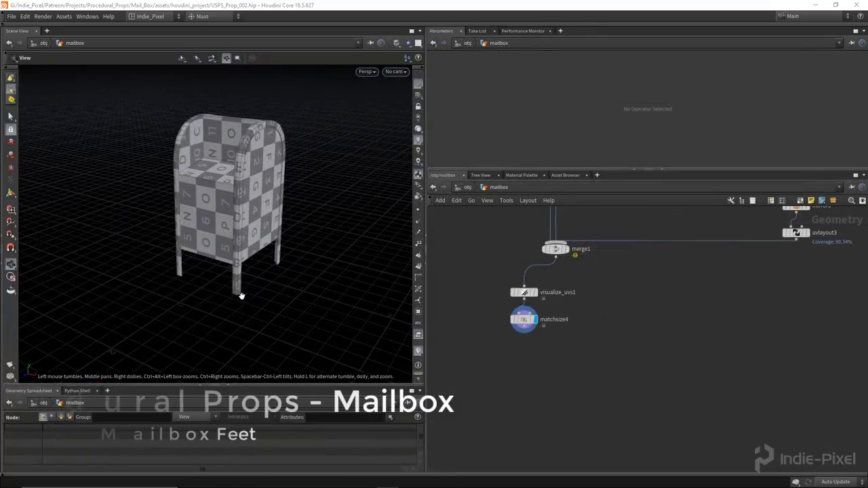
Step: Place a new Object Merge node in the empty space beside the grid2 chain
{"action": "scroll", "coordinate": [245, 293], "scroll_direction": "up", "scroll_amount": 4}
{"action": "left_click_drag", "start_coordinate": [250, 290], "coordinate": [380, 294]}
{"action": "key", "text": "h"}
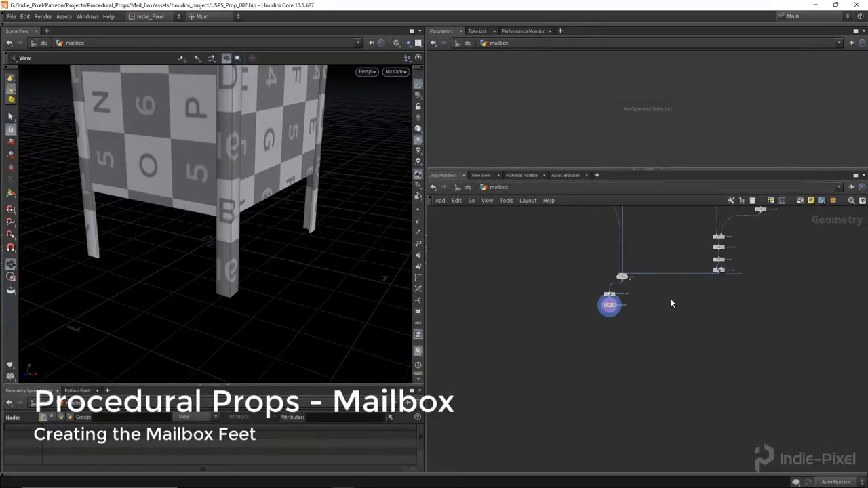
{"action": "key", "text": "Tab"}
{"action": "mouse_move", "coordinate": [634, 76]}
{"action": "left_click", "coordinate": [678, 73]}
{"action": "left_click", "coordinate": [620, 331]}
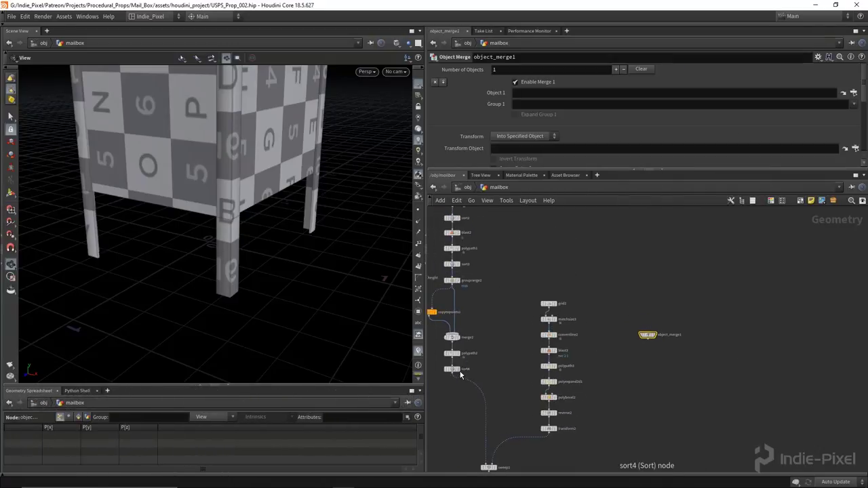
Step: Display the sort4 curve, assign sort4 as Object 1 of object_merge1, and set its Transform to None
{"action": "left_click", "coordinate": [459, 370]}
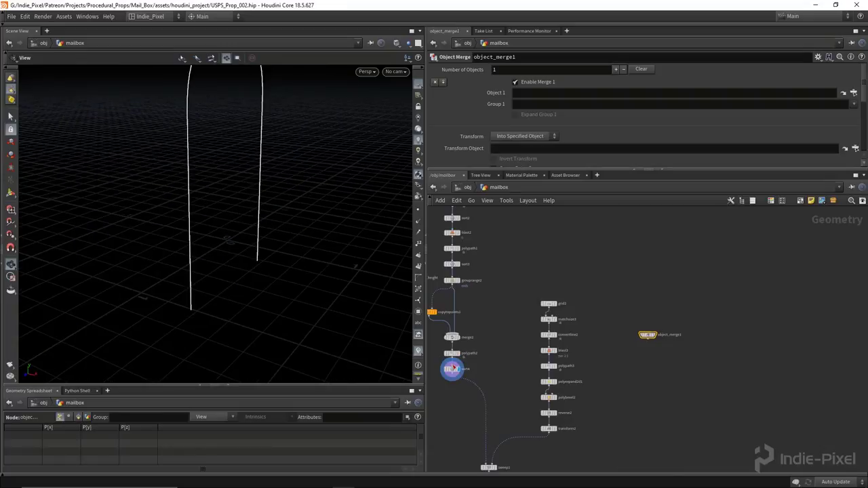
{"action": "left_click_drag", "start_coordinate": [453, 369], "coordinate": [559, 95]}
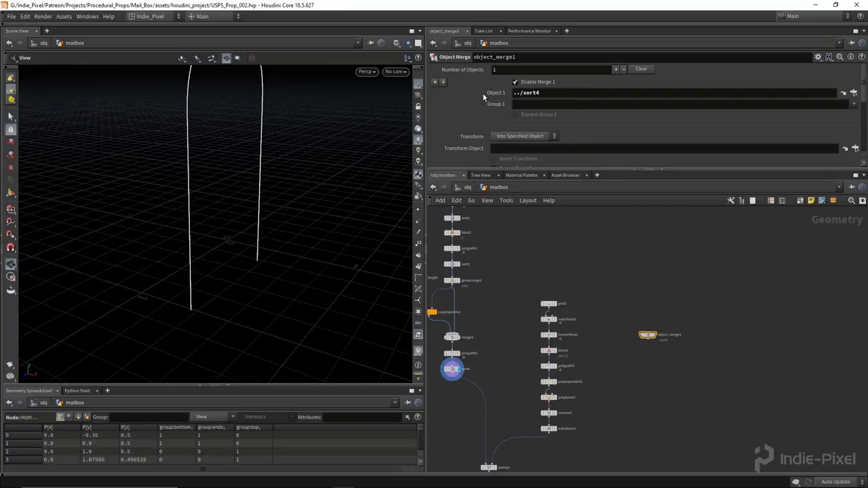
{"action": "left_click", "coordinate": [515, 136]}
{"action": "left_click", "coordinate": [519, 147]}
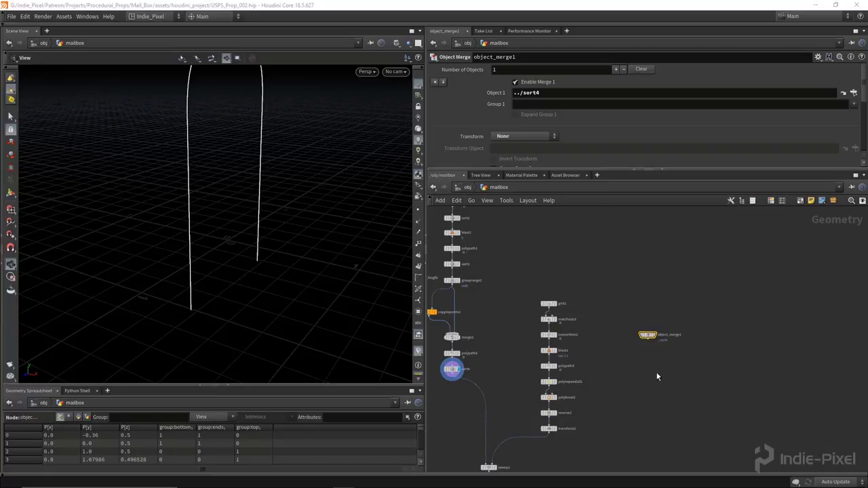
Step: Duplicate the Object Merge node and point the copy's Object 1 to polypath3, with polypath3 displayed
{"action": "scroll", "coordinate": [683, 354], "scroll_direction": "up", "scroll_amount": 4}
{"action": "left_click_drag", "start_coordinate": [540, 303], "coordinate": [641, 299]}
{"action": "scroll", "coordinate": [640, 313], "scroll_direction": "down", "scroll_amount": 3}
{"action": "scroll", "coordinate": [624, 325], "scroll_direction": "down", "scroll_amount": 2}
{"action": "scroll", "coordinate": [520, 339], "scroll_direction": "up", "scroll_amount": 2}
{"action": "left_click", "coordinate": [514, 348]}
{"action": "left_click", "coordinate": [502, 352]}
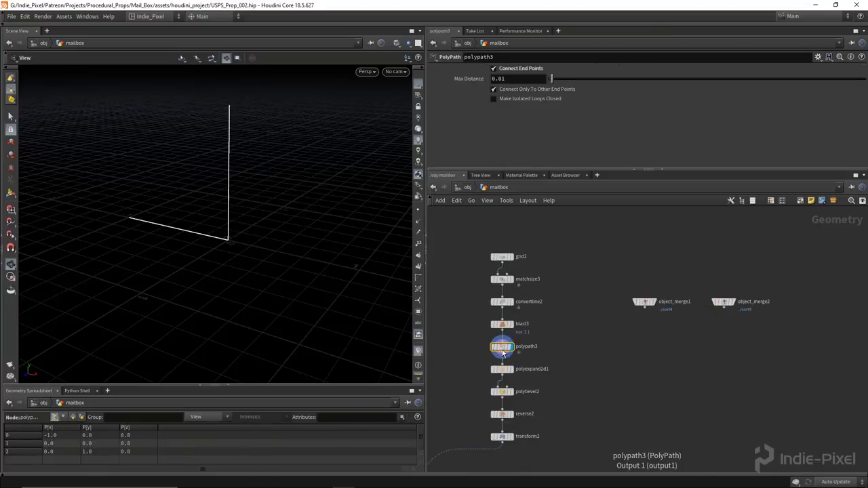
{"action": "left_click", "coordinate": [723, 302]}
{"action": "left_click_drag", "start_coordinate": [503, 345], "coordinate": [578, 124]}
{"action": "left_click_drag", "start_coordinate": [557, 90], "coordinate": [565, 94]}
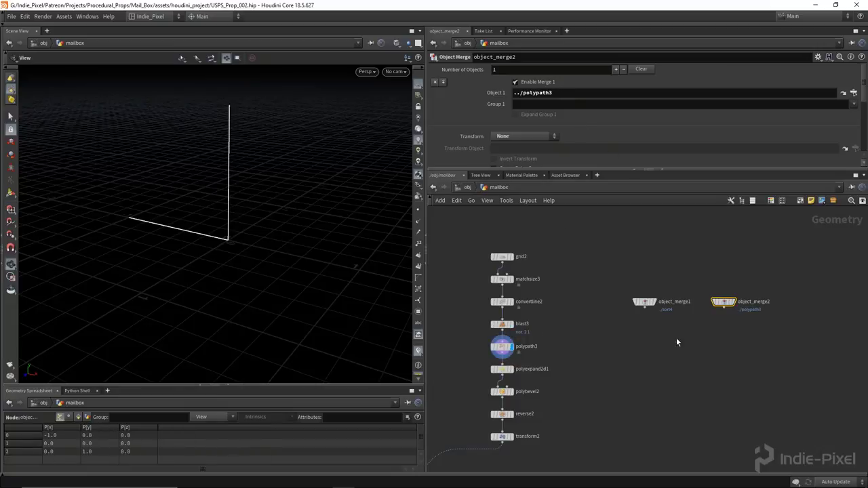
Step: Place a Copy to Points node below the two Object Merge nodes
{"action": "key", "text": "Tab"}
{"action": "mouse_move", "coordinate": [646, 350]}
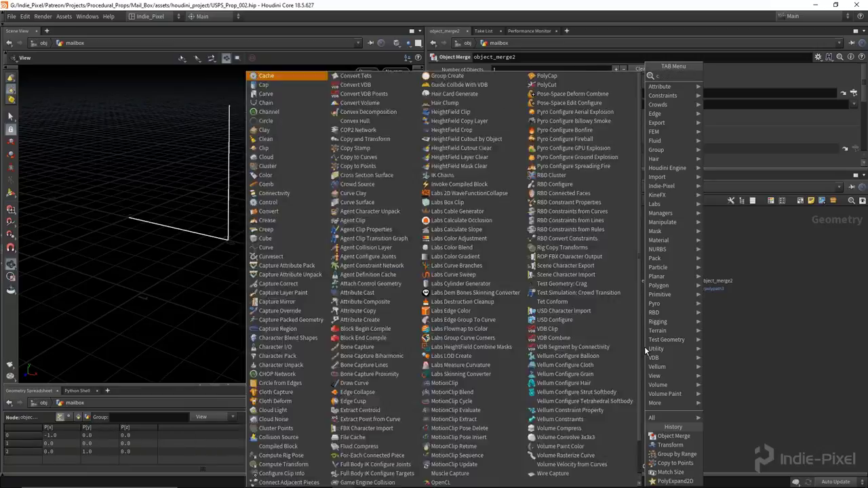
{"action": "type", "text": "copy"}
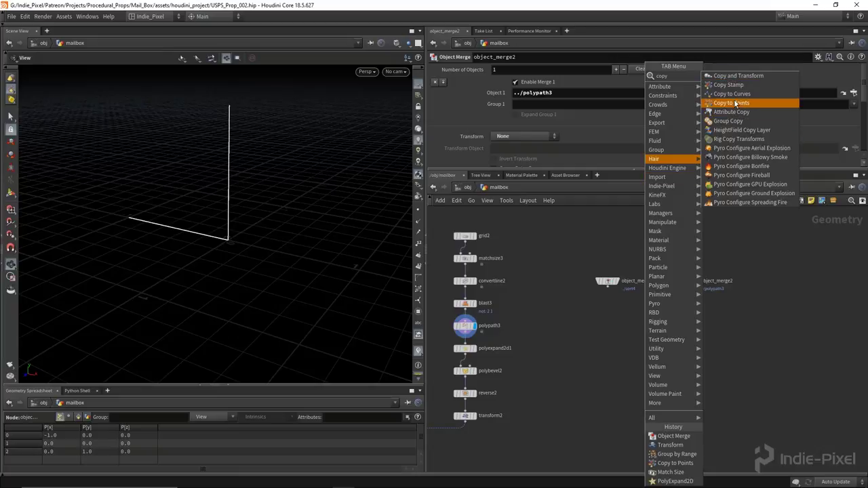
{"action": "left_click", "coordinate": [736, 103]}
{"action": "left_click", "coordinate": [651, 347]}
Step: Wire object_merge2 as the source and object_merge1 as the target points of copytopoints2, and display the copies
{"action": "left_click_drag", "start_coordinate": [711, 293], "coordinate": [647, 259]}
{"action": "left_click", "coordinate": [655, 338]}
{"action": "left_click", "coordinate": [609, 287]}
{"action": "left_click", "coordinate": [609, 287]}
{"action": "key", "text": "Escape"}
{"action": "left_click_drag", "start_coordinate": [607, 280], "coordinate": [699, 310]}
{"action": "left_click_drag", "start_coordinate": [687, 281], "coordinate": [602, 303]}
{"action": "left_click", "coordinate": [602, 308]}
{"action": "left_click", "coordinate": [645, 341]}
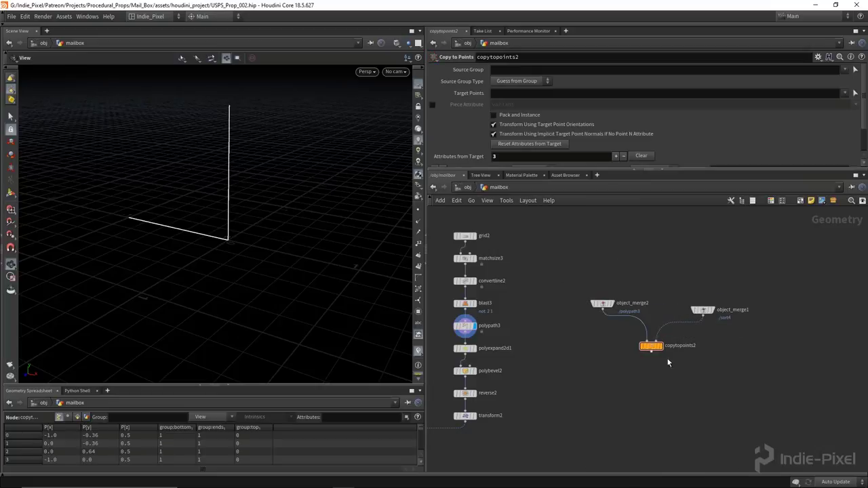
{"action": "left_click", "coordinate": [661, 347]}
{"action": "left_click_drag", "start_coordinate": [314, 224], "coordinate": [210, 324]}
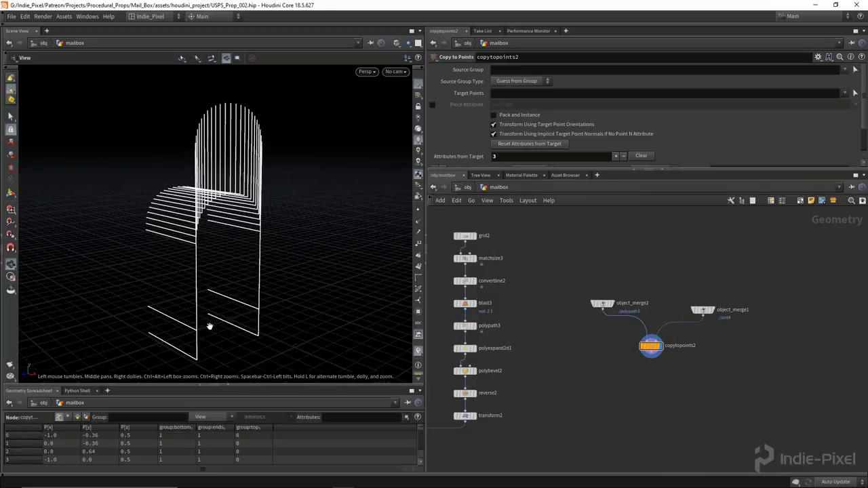
Step: Move copytopoints2 lower and insert a Group by Range node between object_merge1 and copytopoints2
{"action": "middle_click_drag", "start_coordinate": [696, 362], "coordinate": [680, 326]}
{"action": "left_click_drag", "start_coordinate": [647, 311], "coordinate": [648, 348]}
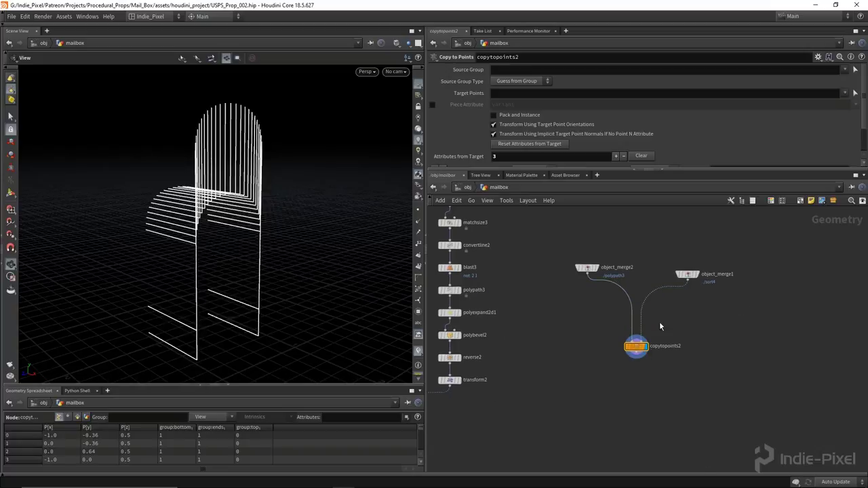
{"action": "key", "text": "Tab"}
{"action": "type", "text": "gro"}
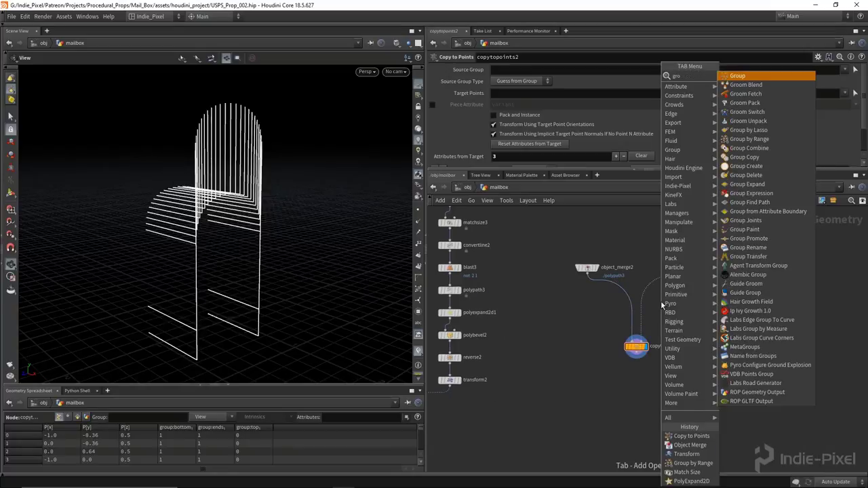
{"action": "left_click", "coordinate": [749, 139]}
{"action": "left_click", "coordinate": [671, 286]}
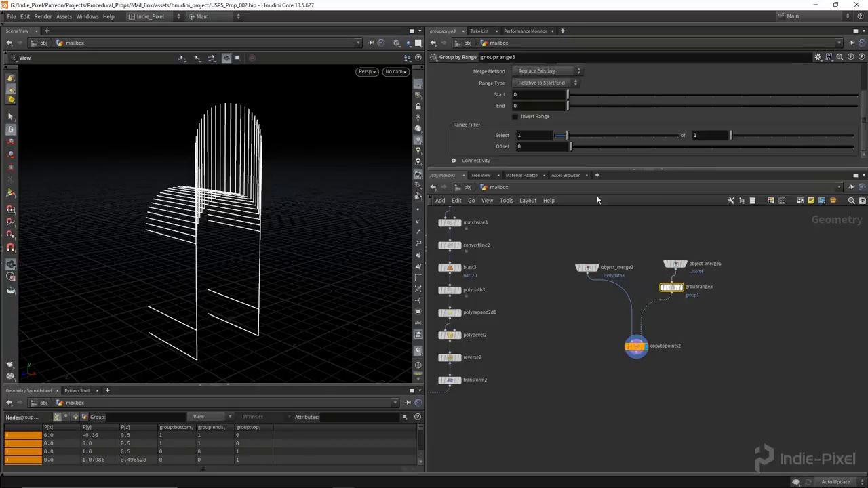
Step: Define grouprange3 as a Points group named ends with Start 1, End 1 and Invert Range on, and display it
{"action": "left_click", "coordinate": [530, 95]}
{"action": "left_click", "coordinate": [530, 106]}
{"action": "double_click", "coordinate": [551, 72]}
{"action": "type", "text": "ends"}
{"action": "key", "text": "Return"}
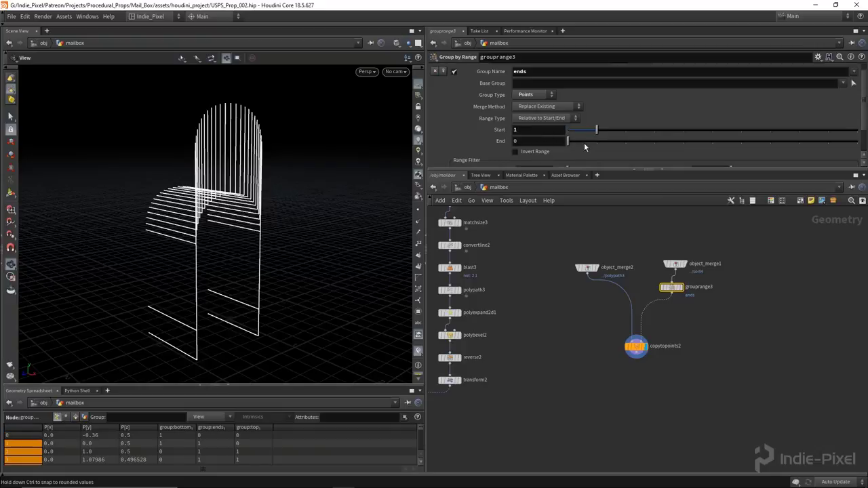
{"action": "left_click", "coordinate": [548, 151]}
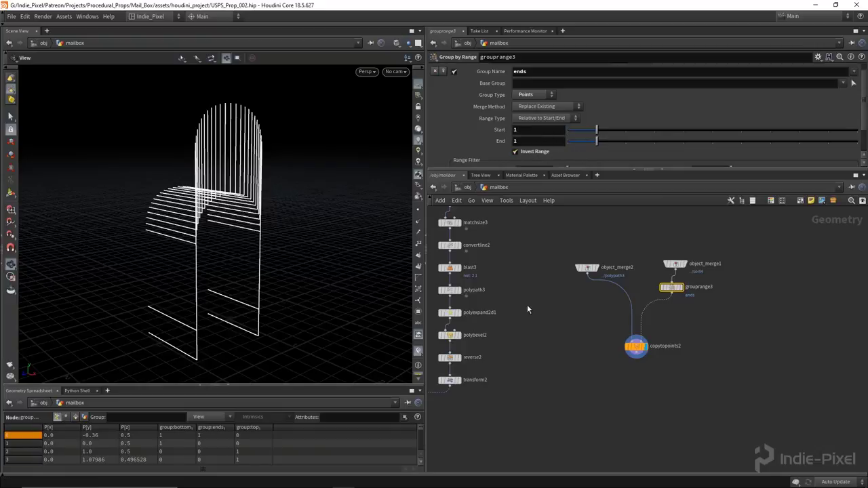
{"action": "left_click", "coordinate": [682, 288]}
{"action": "middle_click_drag", "start_coordinate": [192, 368], "coordinate": [256, 323]}
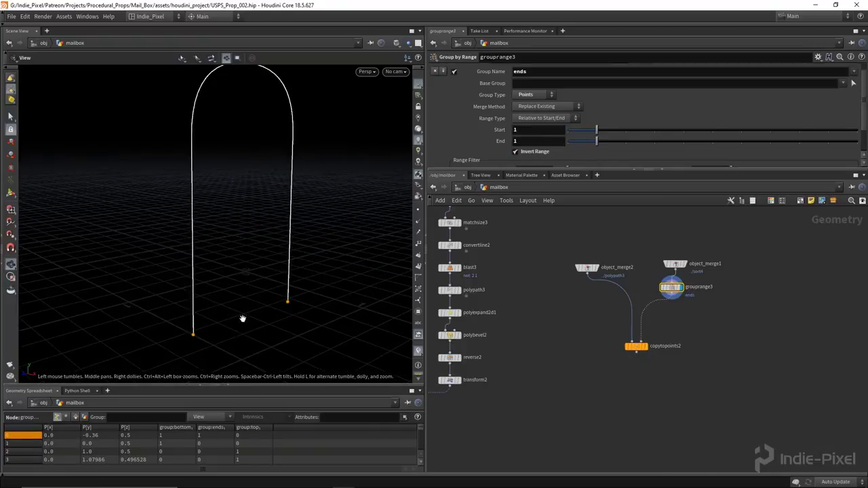
Step: Display copytopoints2 and set its Target Points to the ends group
{"action": "left_click", "coordinate": [642, 347]}
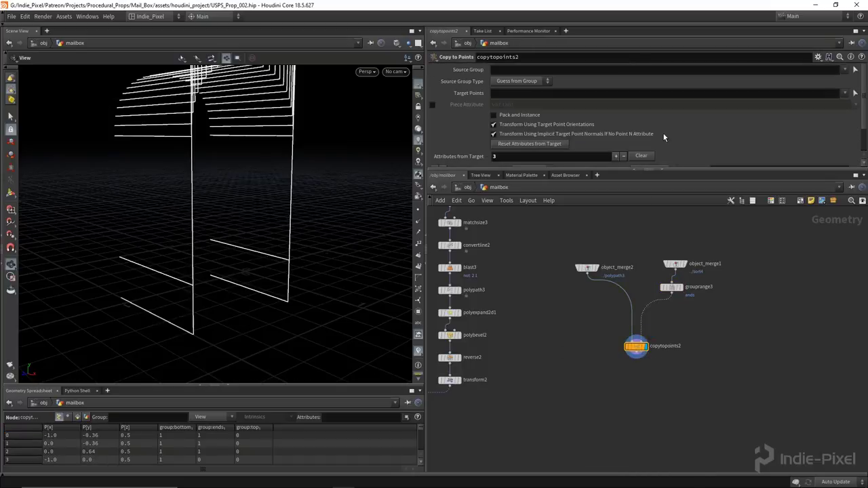
{"action": "left_click", "coordinate": [844, 94]}
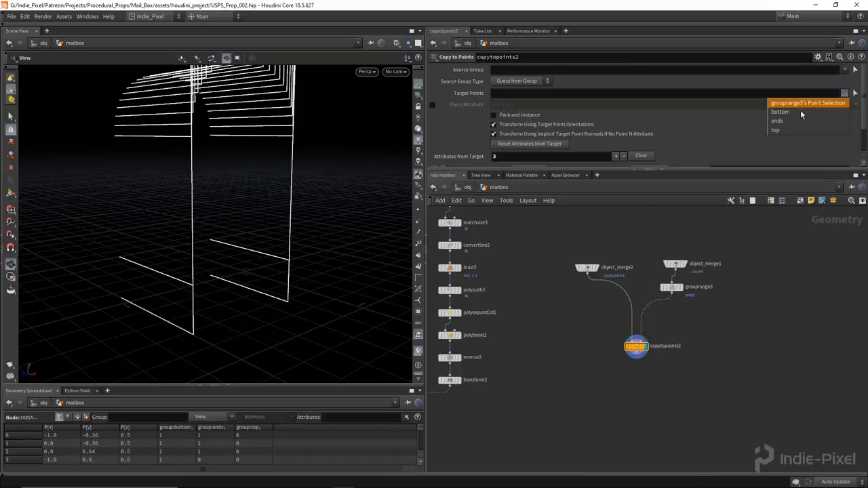
{"action": "left_click", "coordinate": [784, 122]}
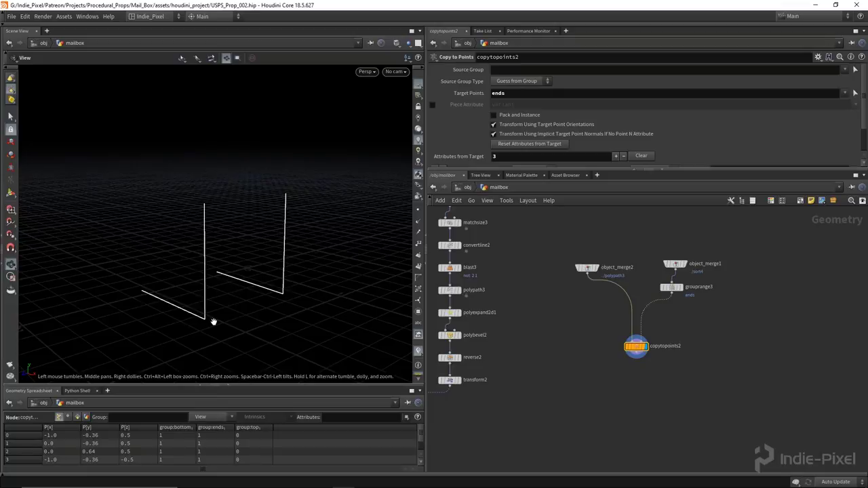
Step: Show sweep1 as a template wireframe for reference alongside the copied profile lines
{"action": "middle_click_drag", "start_coordinate": [464, 434], "coordinate": [604, 378]}
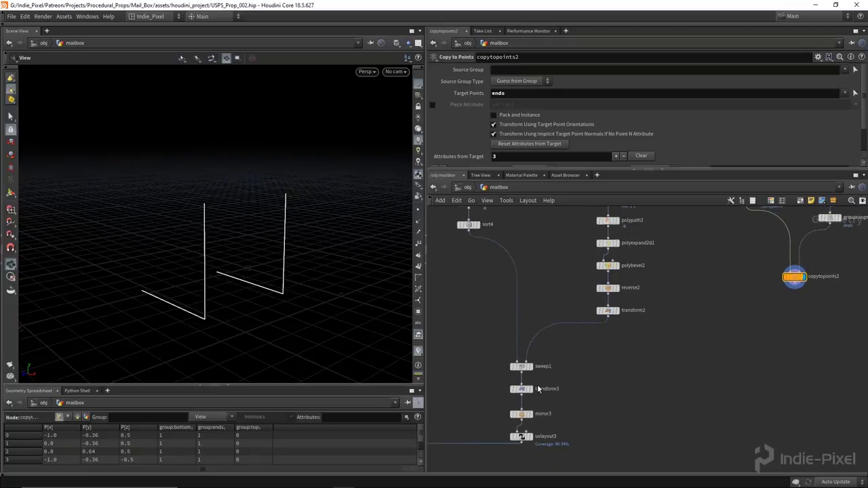
{"action": "left_click", "coordinate": [528, 371]}
{"action": "left_click_drag", "start_coordinate": [277, 315], "coordinate": [227, 300]}
Step: Insert a Transform node between object_merge2 and copytopoints2
{"action": "middle_click_drag", "start_coordinate": [771, 235], "coordinate": [660, 301]}
{"action": "key", "text": "Tab"}
{"action": "type", "text": "tr"}
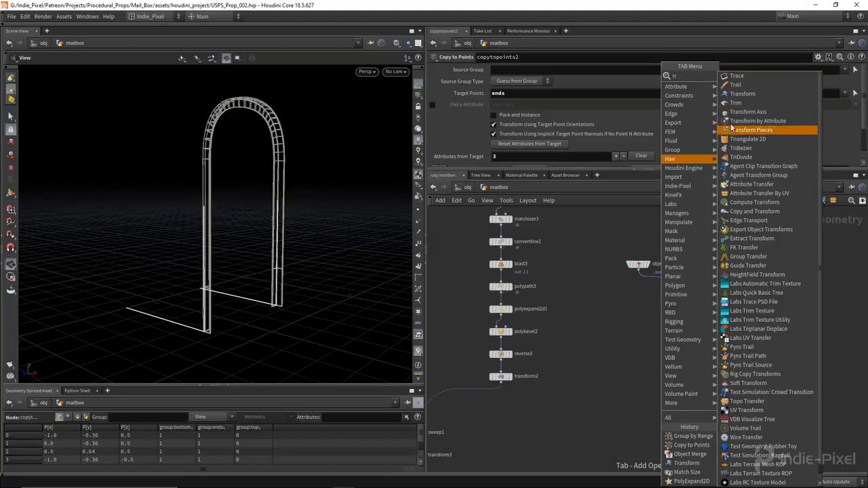
{"action": "left_click", "coordinate": [741, 94]}
{"action": "left_click", "coordinate": [655, 295]}
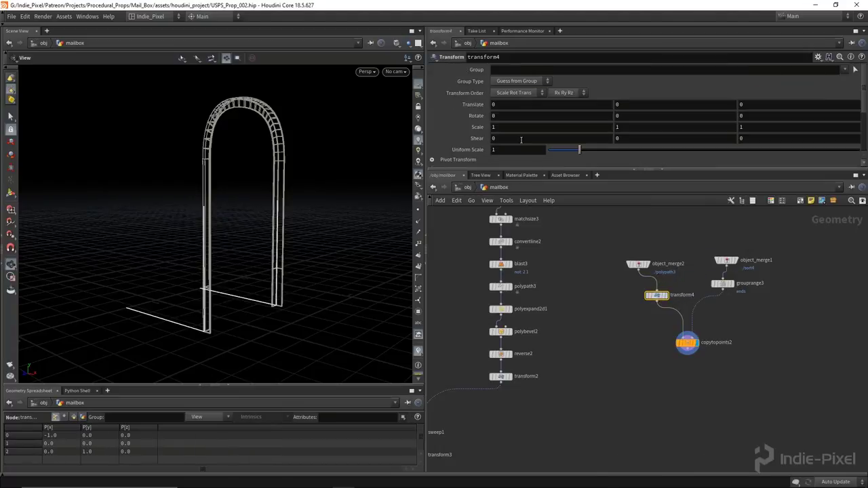
Step: Set transform4's X rotation to 90 and its uniform scale to 0.13
{"action": "key", "text": "Return"}
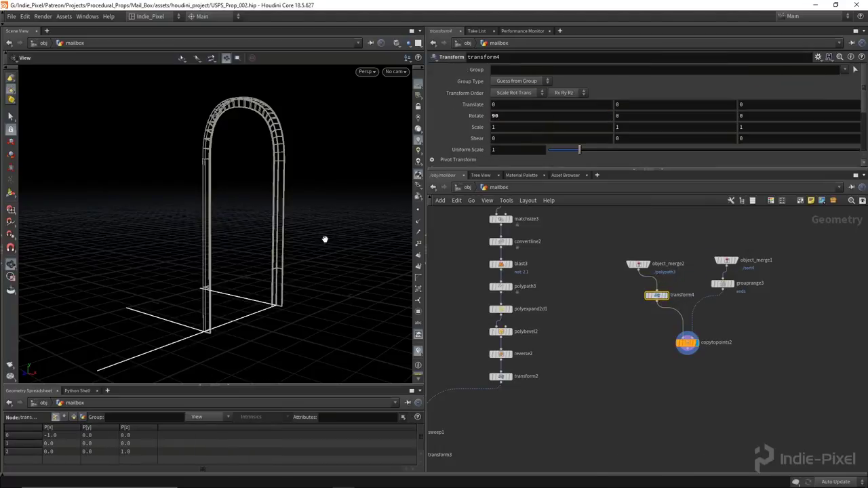
{"action": "left_click_drag", "start_coordinate": [286, 259], "coordinate": [234, 252]}
{"action": "scroll", "coordinate": [233, 251], "scroll_direction": "up", "scroll_amount": 5}
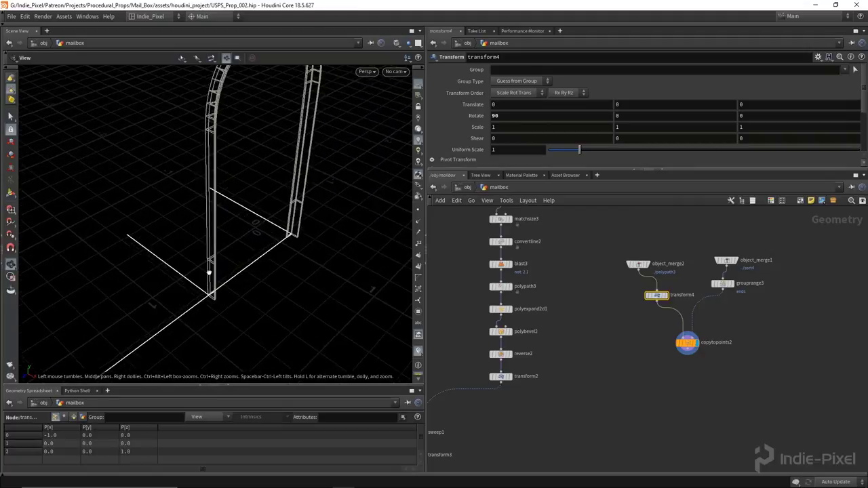
{"action": "left_click_drag", "start_coordinate": [561, 152], "coordinate": [556, 152]}
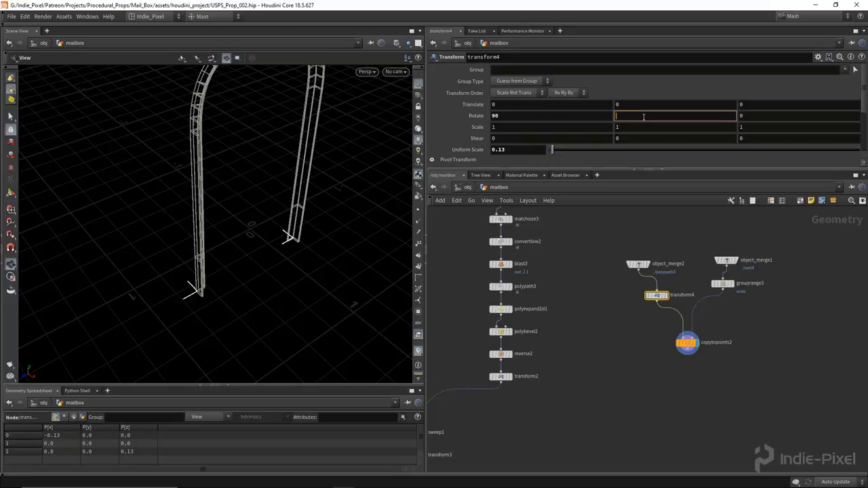
Step: Set transform4's Y rotation to 180 so the copied profile lines point the right way at the leg ends
{"action": "key", "text": "Return"}
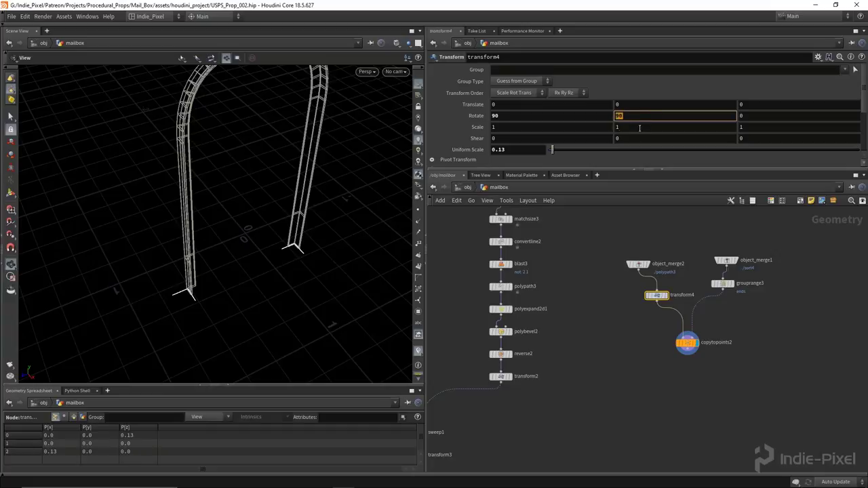
{"action": "middle_click_drag", "start_coordinate": [633, 116], "coordinate": [633, 116]}
{"action": "middle_click_drag", "start_coordinate": [486, 170], "coordinate": [649, 116]}
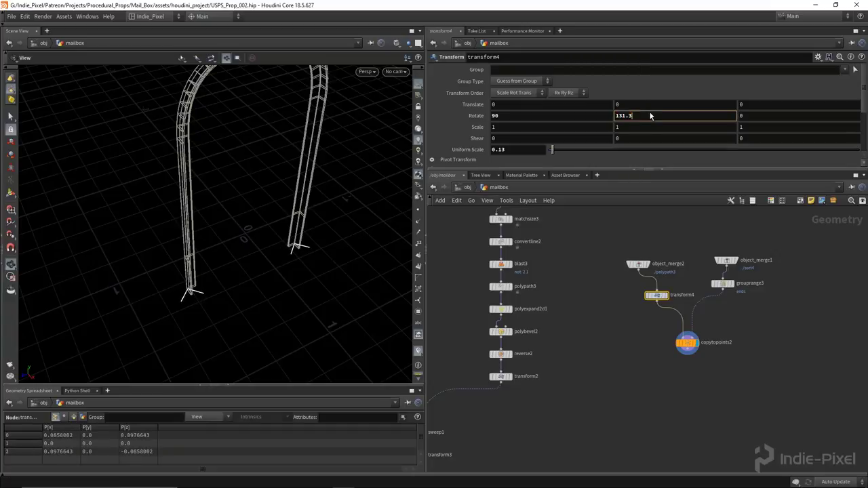
{"action": "type", "text": "80"}
{"action": "key", "text": "Return"}
{"action": "left_click_drag", "start_coordinate": [230, 285], "coordinate": [198, 278]}
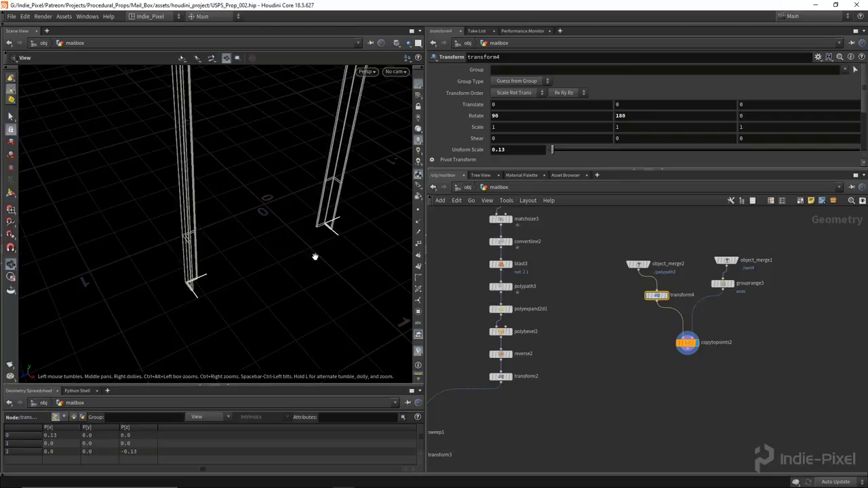
{"action": "scroll", "coordinate": [310, 248], "scroll_direction": "down", "scroll_amount": 3}
{"action": "scroll", "coordinate": [228, 269], "scroll_direction": "down", "scroll_amount": 4}
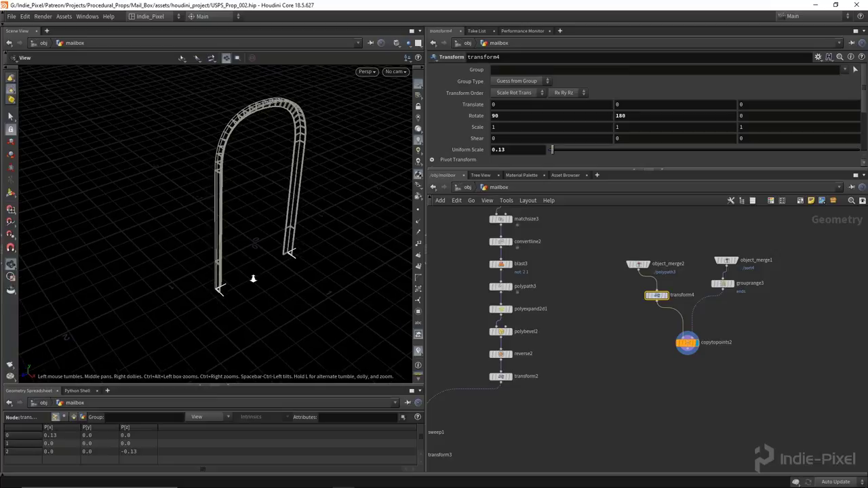
{"action": "scroll", "coordinate": [194, 305], "scroll_direction": "up", "scroll_amount": 4}
Step: Insert a PolyExpand2D node between transform4 and copytopoints2 and set its offset to 0.053
{"action": "middle_click_drag", "start_coordinate": [646, 355], "coordinate": [587, 326]}
{"action": "key", "text": "Tab"}
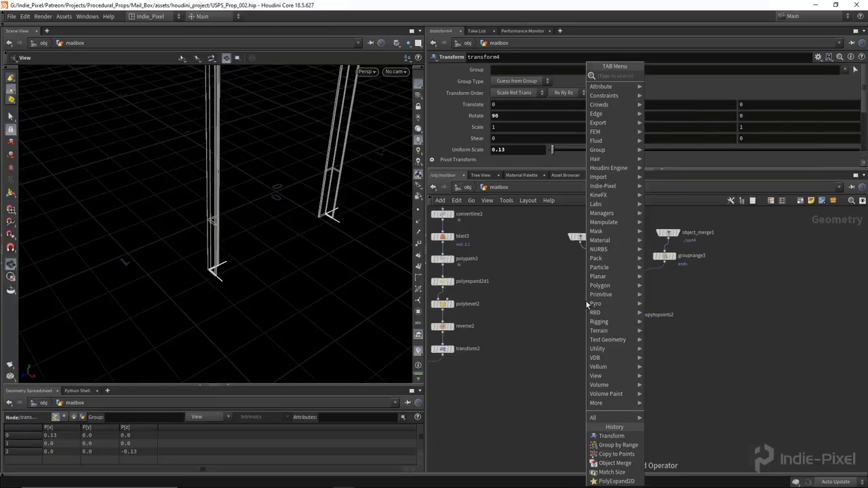
{"action": "type", "text": "pol"}
{"action": "left_click", "coordinate": [687, 130]}
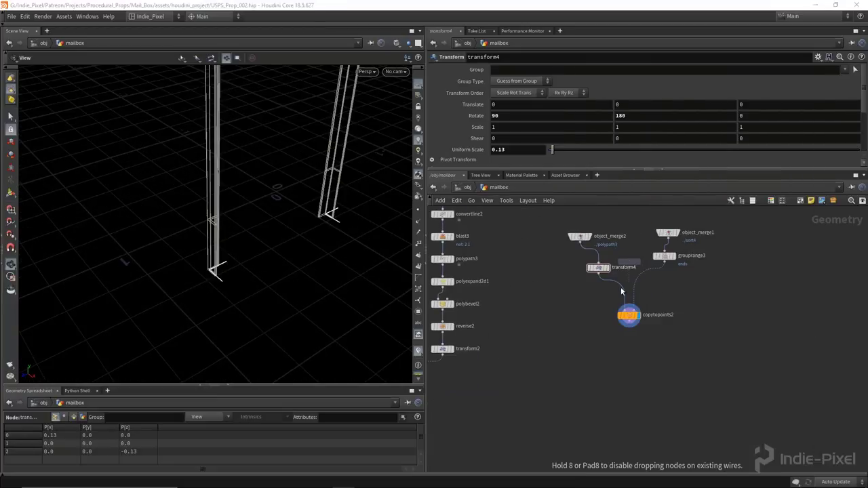
{"action": "left_click", "coordinate": [619, 288]}
{"action": "scroll", "coordinate": [321, 287], "scroll_direction": "up", "scroll_amount": 3}
{"action": "left_click_drag", "start_coordinate": [322, 286], "coordinate": [257, 291]}
{"action": "middle_click_drag", "start_coordinate": [529, 138], "coordinate": [343, 165]}
{"action": "left_click_drag", "start_coordinate": [124, 300], "coordinate": [292, 288]}
{"action": "scroll", "coordinate": [217, 303], "scroll_direction": "down", "scroll_amount": 10}
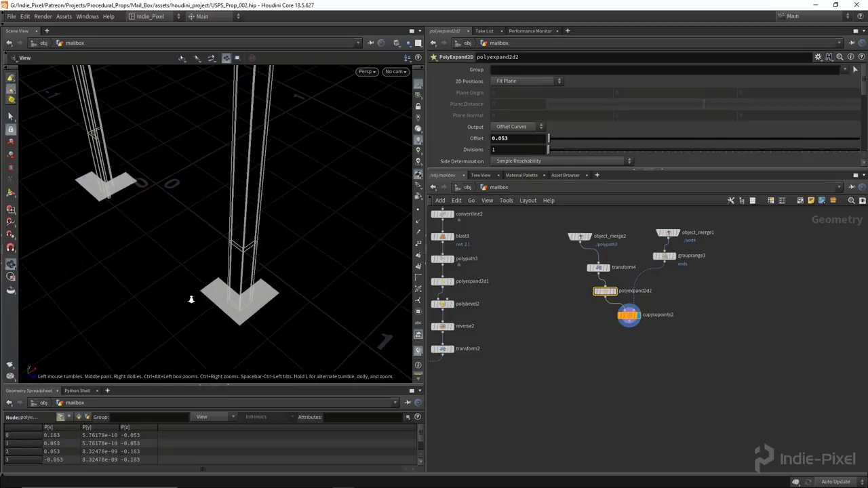
Step: Insert a PolyBevel node between polyexpand2d2 and copytopoints2 and display it
{"action": "middle_click_drag", "start_coordinate": [674, 354], "coordinate": [669, 382]}
{"action": "left_click_drag", "start_coordinate": [600, 298], "coordinate": [601, 297]}
{"action": "left_click_drag", "start_coordinate": [596, 296], "coordinate": [577, 294]}
{"action": "key", "text": "Tab"}
{"action": "type", "text": "polyb"}
{"action": "key", "text": "Return"}
{"action": "left_click", "coordinate": [582, 336]}
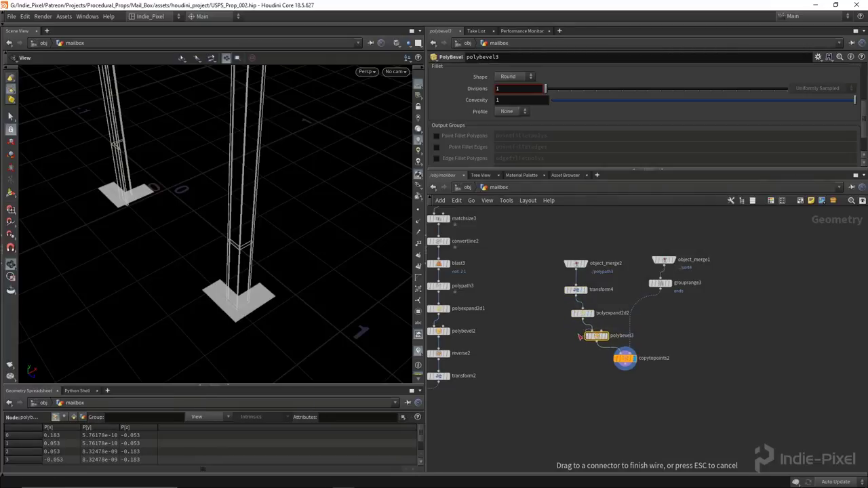
{"action": "left_click", "coordinate": [592, 341]}
Step: Round the foot profile's corners in polybevel3 using group type Points, a distance of about 0.02 and 3 divisions
{"action": "scroll", "coordinate": [566, 80], "scroll_direction": "up", "scroll_amount": 5}
{"action": "left_click", "coordinate": [517, 81]}
{"action": "left_click", "coordinate": [501, 99]}
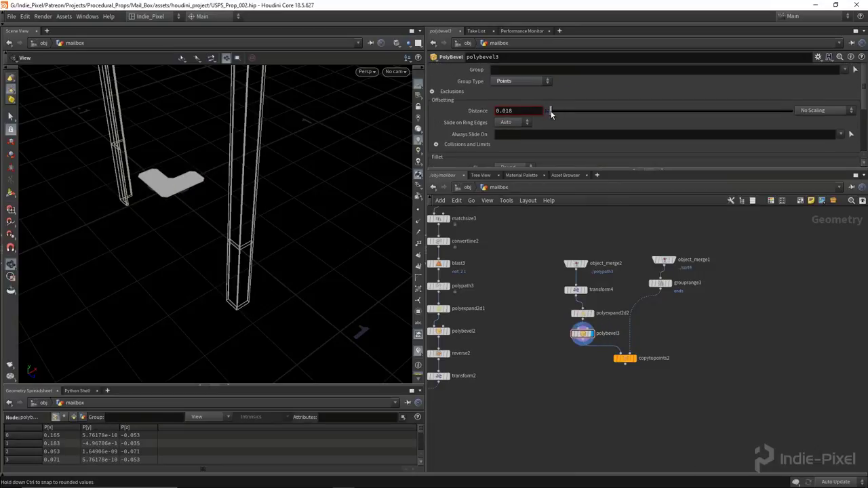
{"action": "scroll", "coordinate": [580, 138], "scroll_direction": "down", "scroll_amount": 3}
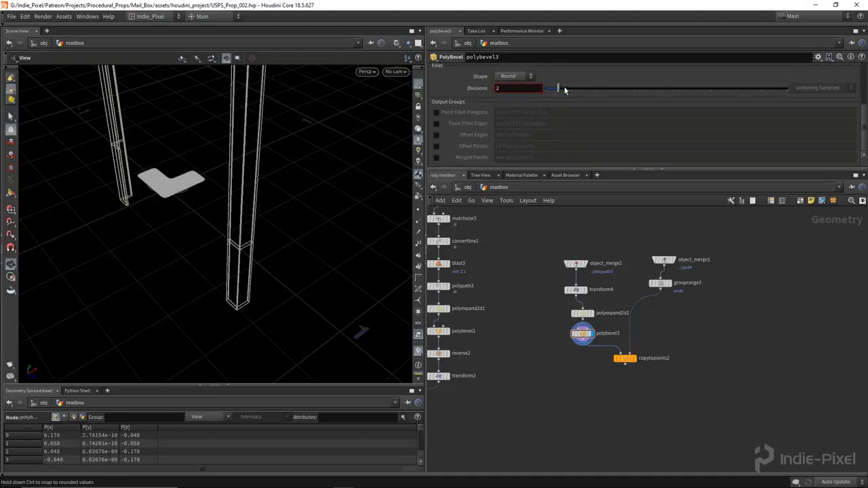
{"action": "key", "text": "f"}
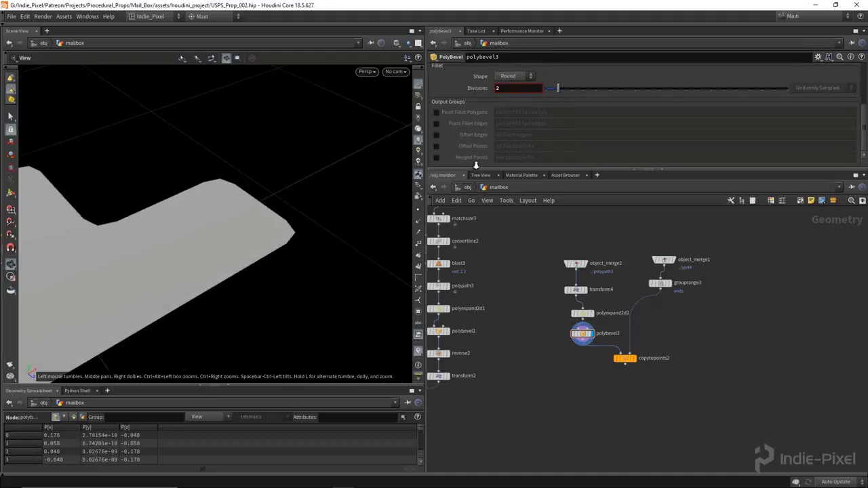
{"action": "left_click_drag", "start_coordinate": [355, 224], "coordinate": [224, 238]}
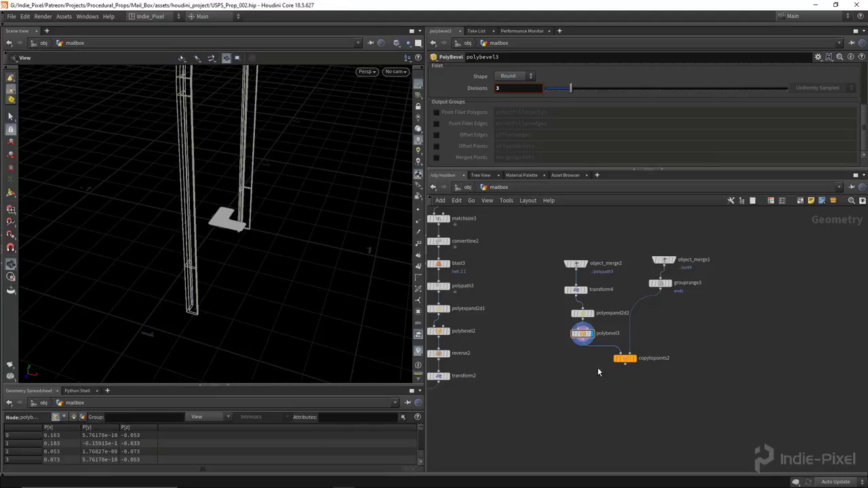
Step: Append a displayed Clip node after copytopoints2 and set its direction to 0, 0, 1 to keep only one foot
{"action": "left_click", "coordinate": [632, 356]}
{"action": "middle_click_drag", "start_coordinate": [610, 386], "coordinate": [518, 366]}
{"action": "left_click_drag", "start_coordinate": [369, 261], "coordinate": [300, 215]}
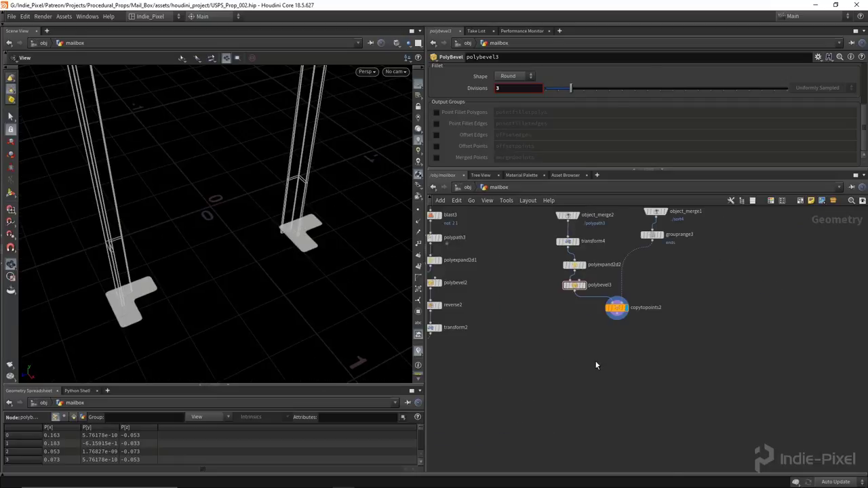
{"action": "key", "text": "Tab"}
{"action": "key", "text": "Return"}
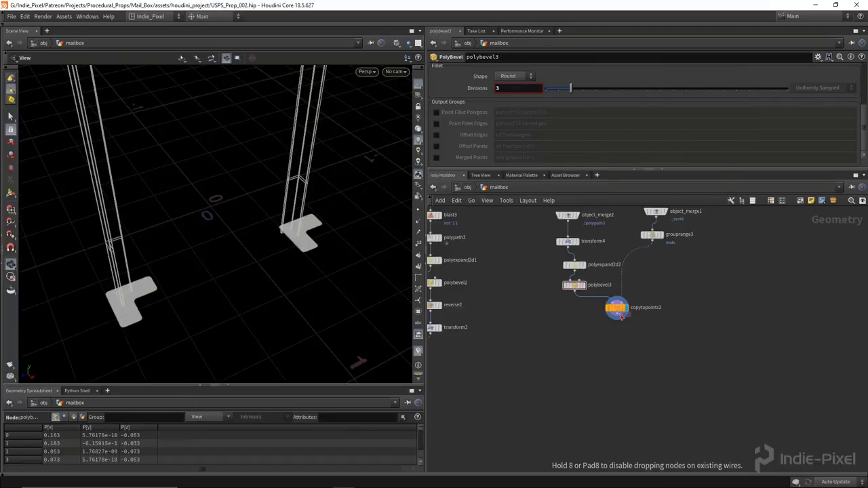
{"action": "left_click", "coordinate": [623, 343]}
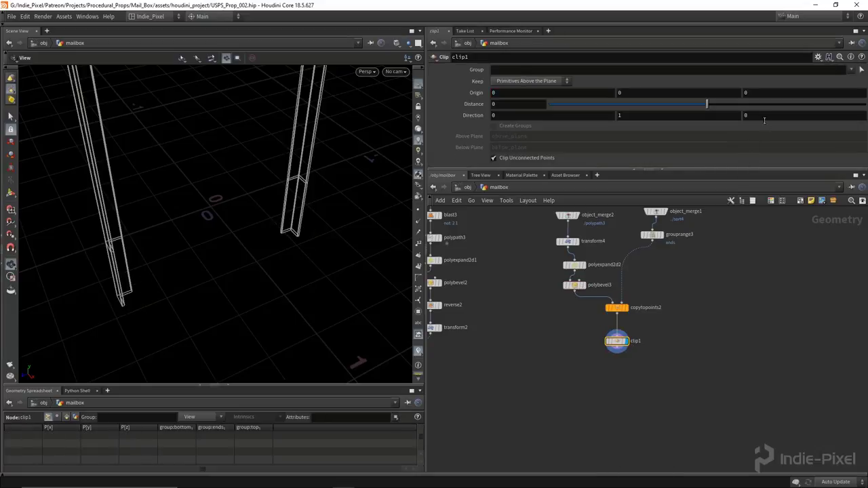
{"action": "key", "text": "shift+Tab"}
{"action": "left_click_drag", "start_coordinate": [332, 267], "coordinate": [231, 278], "text": "alt"}
Step: Append a displayed Mirror node after clip1 and set its direction to 0, 0, 1 to mirror the foot to the other leg
{"action": "key", "text": "Tab"}
{"action": "type", "text": "mirror"}
{"action": "key", "text": "Return"}
{"action": "left_click", "coordinate": [616, 386]}
{"action": "left_click", "coordinate": [618, 350]}
{"action": "left_click", "coordinate": [617, 404]}
{"action": "left_click", "coordinate": [627, 411]}
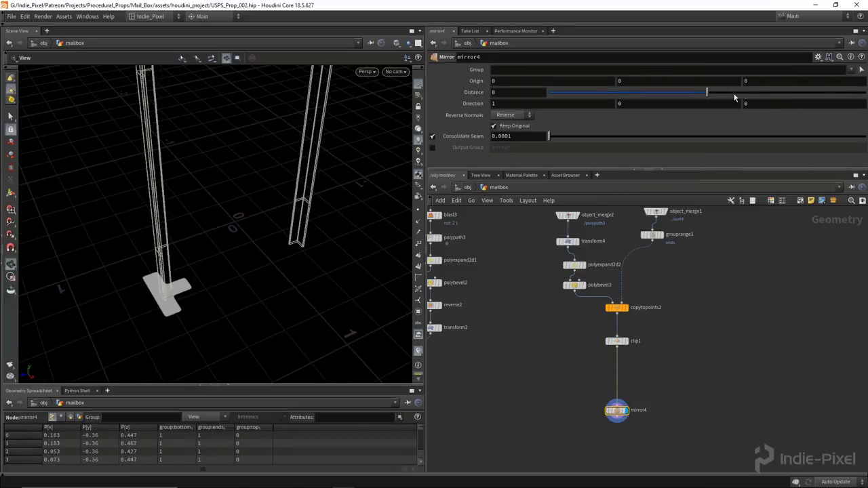
{"action": "left_click", "coordinate": [557, 105]}
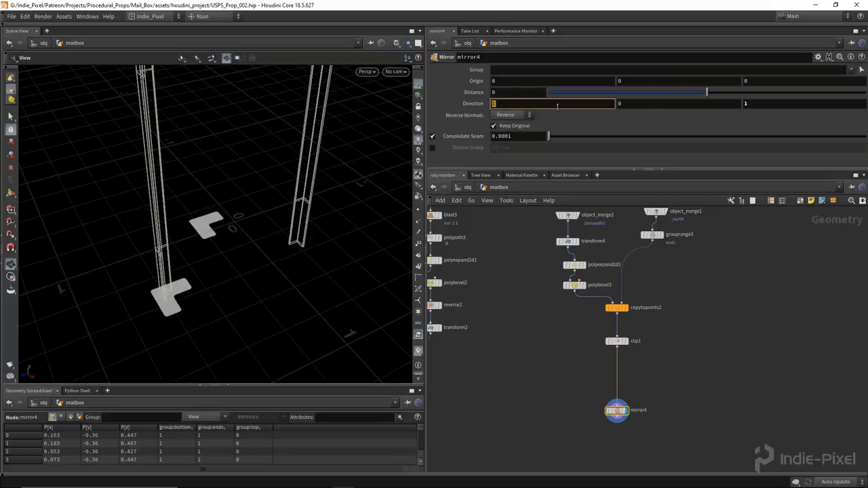
{"action": "left_click_drag", "start_coordinate": [247, 261], "coordinate": [261, 242]}
Step: Select clip1 and display its output to work on the single unmirrored foot
{"action": "scroll", "coordinate": [631, 372], "scroll_direction": "down", "scroll_amount": 4}
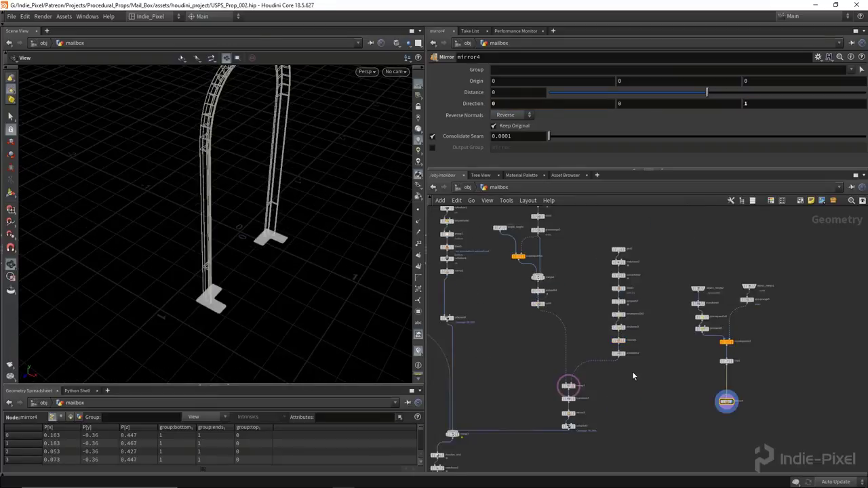
{"action": "left_click_drag", "start_coordinate": [614, 359], "coordinate": [595, 231]}
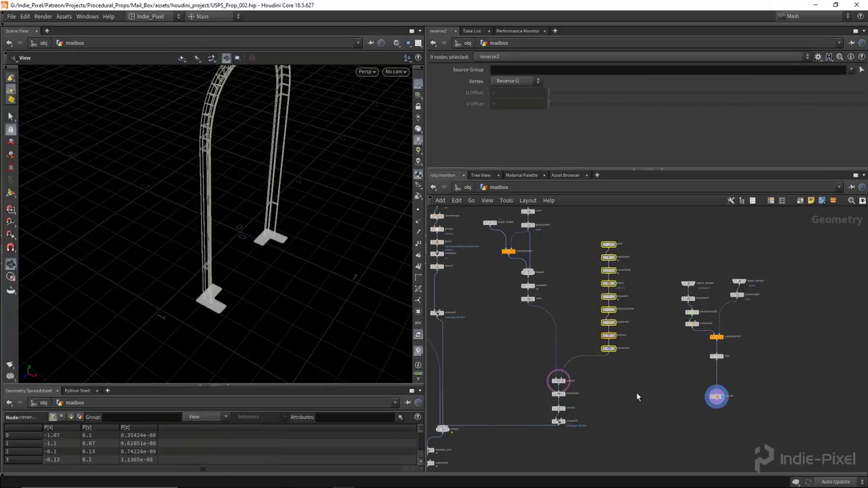
{"action": "scroll", "coordinate": [732, 441], "scroll_direction": "up", "scroll_amount": 5}
{"action": "left_click", "coordinate": [708, 299]}
{"action": "left_click", "coordinate": [692, 299]}
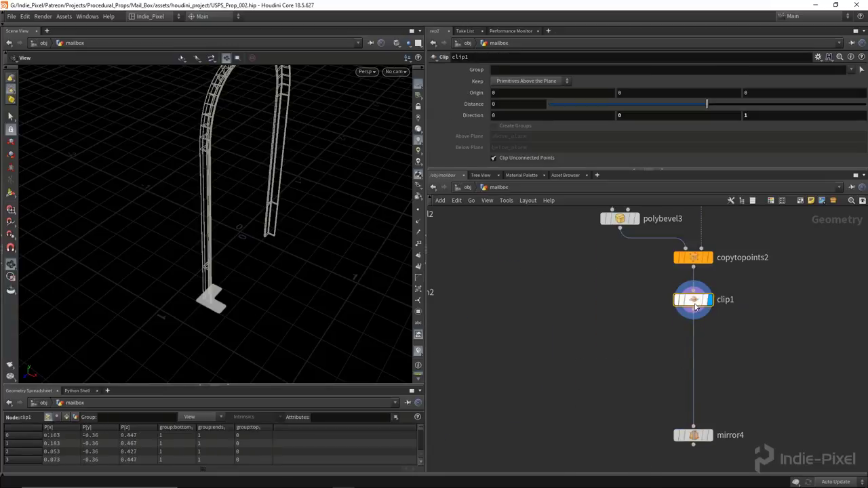
{"action": "left_click_drag", "start_coordinate": [221, 308], "coordinate": [273, 316]}
{"action": "scroll", "coordinate": [188, 304], "scroll_direction": "up", "scroll_amount": 3}
{"action": "middle_click_drag", "start_coordinate": [540, 362], "coordinate": [512, 321]}
Step: Branch a PolyExtrude node off clip1 and display it
{"action": "key", "text": "Tab"}
{"action": "type", "text": "pol"}
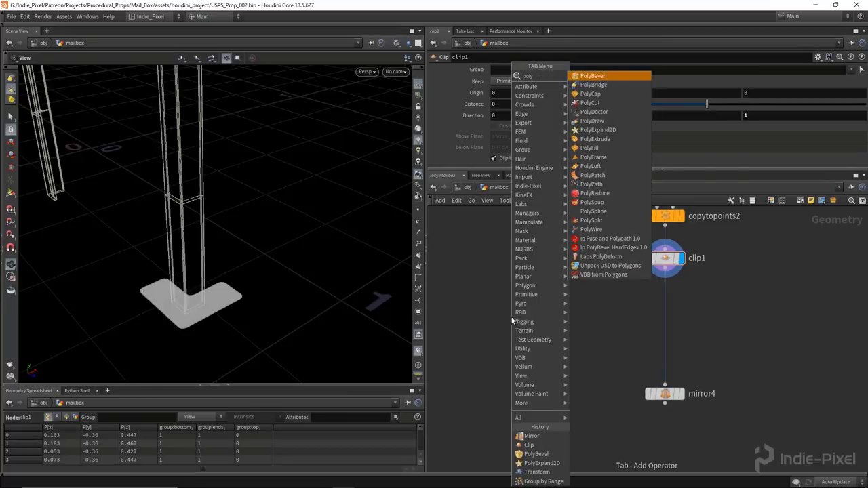
{"action": "type", "text": "y"}
{"action": "left_click", "coordinate": [595, 139]}
{"action": "left_click", "coordinate": [586, 308]}
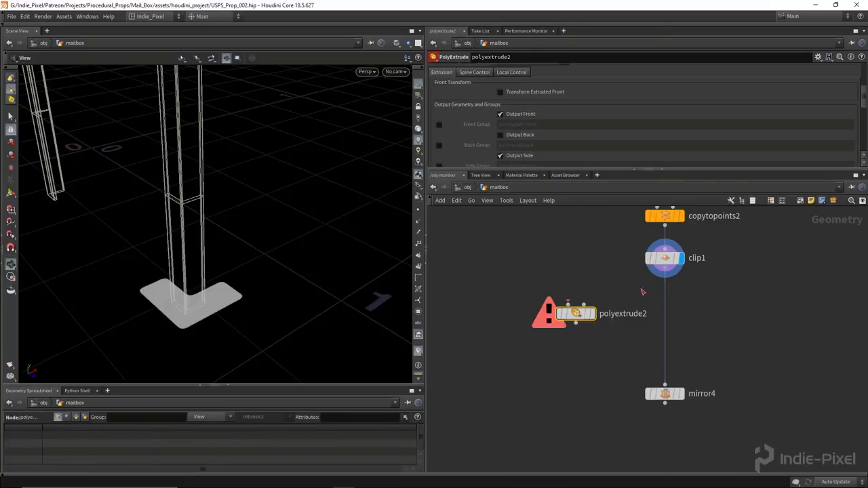
{"action": "left_click", "coordinate": [574, 305]}
{"action": "left_click", "coordinate": [591, 313]}
Step: Set polyextrude2's distance to -0.016, enable Output Back and disable Output Front
{"action": "scroll", "coordinate": [605, 137], "scroll_direction": "up", "scroll_amount": 10}
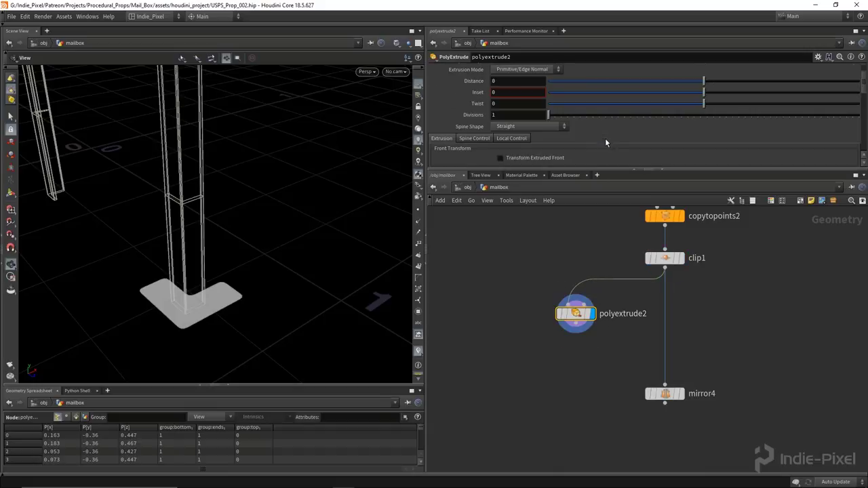
{"action": "left_click_drag", "start_coordinate": [706, 120], "coordinate": [700, 123]}
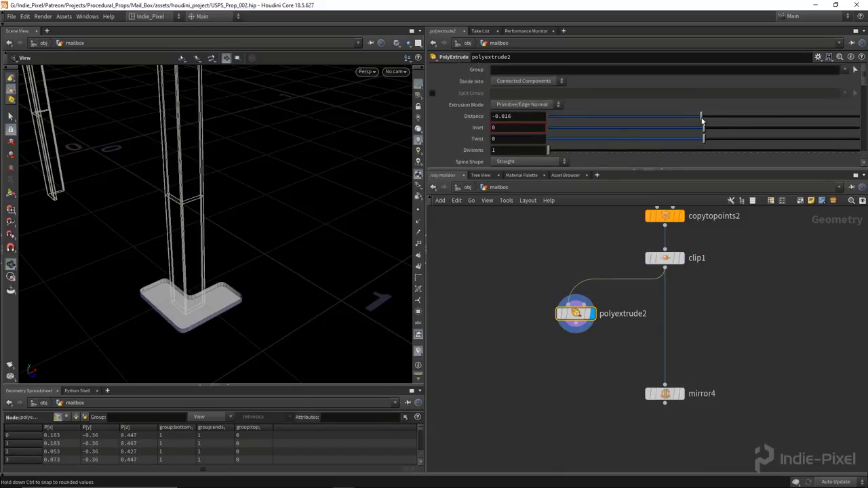
{"action": "scroll", "coordinate": [300, 305], "scroll_direction": "up", "scroll_amount": 5}
{"action": "scroll", "coordinate": [556, 134], "scroll_direction": "down", "scroll_amount": 5}
{"action": "left_click", "coordinate": [500, 114]}
{"action": "left_click_drag", "start_coordinate": [380, 203], "coordinate": [358, 194]}
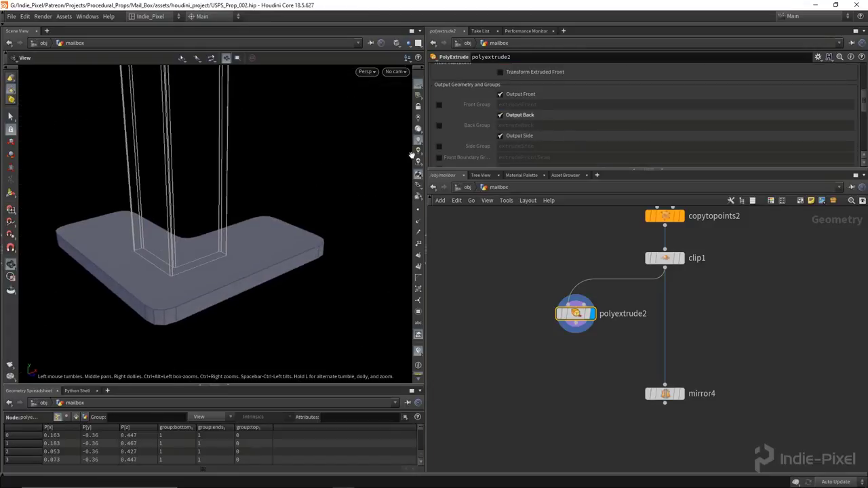
{"action": "left_click", "coordinate": [513, 96]}
{"action": "left_click_drag", "start_coordinate": [238, 254], "coordinate": [390, 281]}
Step: Append a displayed Reverse node after polyextrude2 to flip the foot's normals
{"action": "key", "text": "Tab"}
{"action": "type", "text": "rev"}
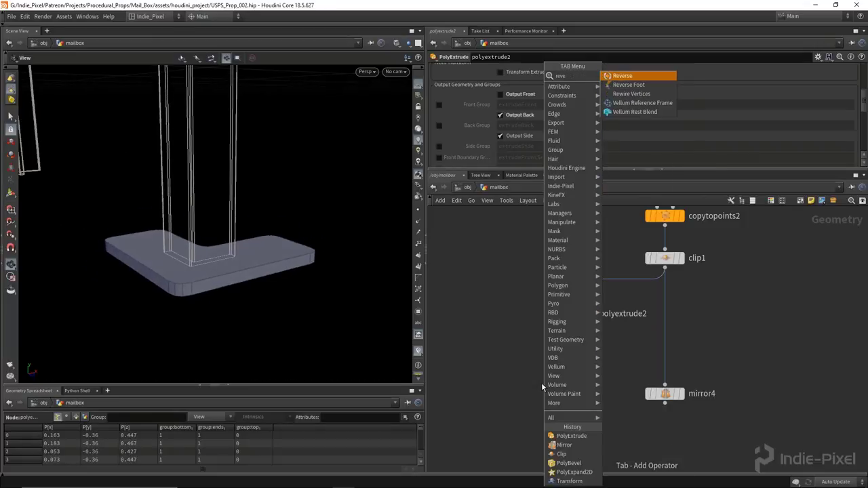
{"action": "key", "text": "Return"}
{"action": "left_click", "coordinate": [574, 356]}
{"action": "left_click_drag", "start_coordinate": [360, 310], "coordinate": [265, 230]}
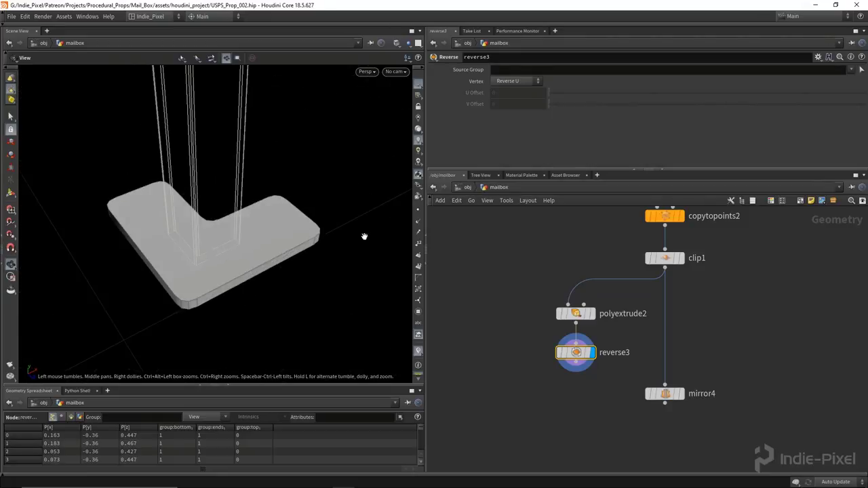
{"action": "left_click_drag", "start_coordinate": [261, 270], "coordinate": [265, 235]}
Step: Move mirror4 aside, then append a PolyBevel node after reverse3 and display it
{"action": "middle_click_drag", "start_coordinate": [460, 351], "coordinate": [515, 296]}
{"action": "left_click_drag", "start_coordinate": [658, 336], "coordinate": [668, 394]}
{"action": "key", "text": "Tab"}
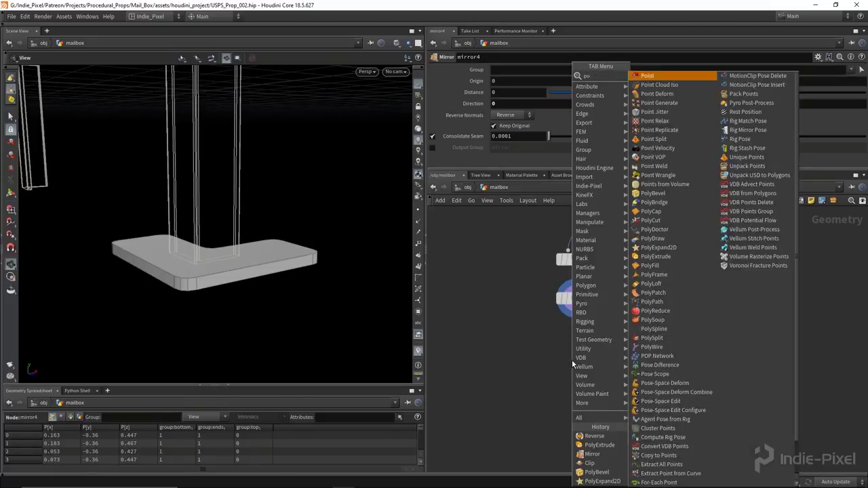
{"action": "left_click", "coordinate": [671, 77]}
{"action": "left_click", "coordinate": [575, 339]}
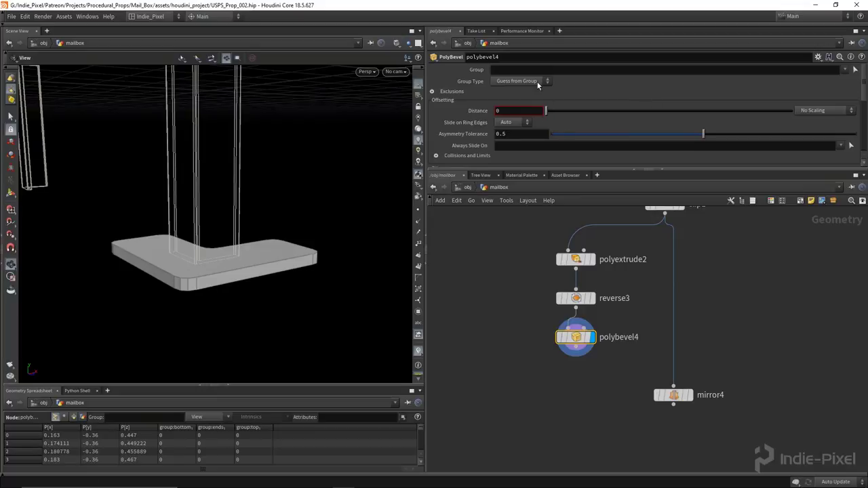
Step: Bevel the foot plate in polybevel4 with group type Edges, distance 0.002 and flat edges ignored at a maximum normal angle of 45
{"action": "left_click", "coordinate": [537, 81]}
{"action": "left_click", "coordinate": [525, 108]}
{"action": "left_click_drag", "start_coordinate": [547, 111], "coordinate": [547, 115]}
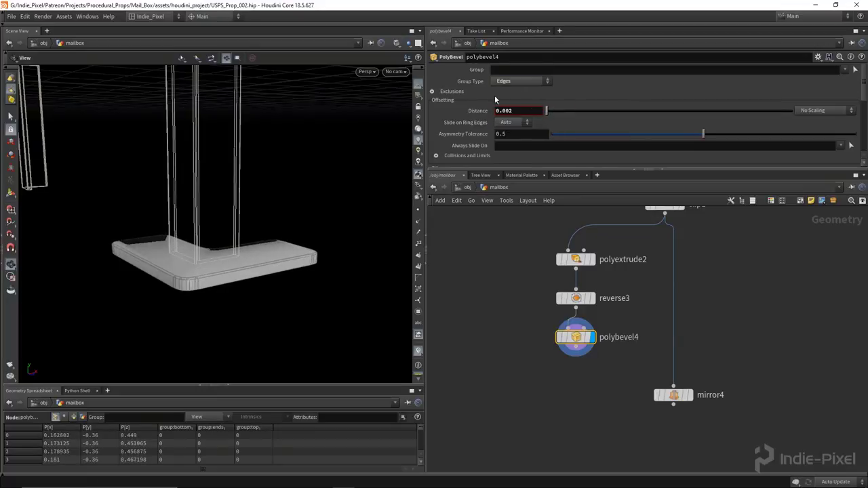
{"action": "left_click", "coordinate": [433, 92]}
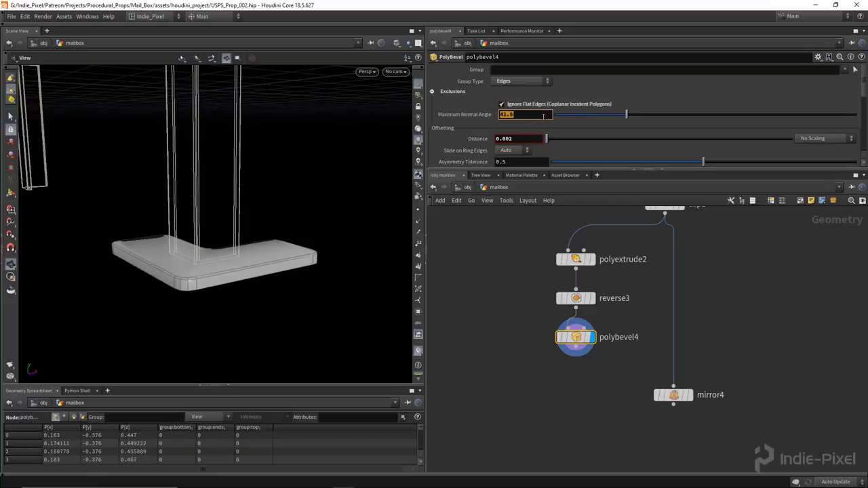
{"action": "key", "text": "Return"}
{"action": "left_click_drag", "start_coordinate": [232, 246], "coordinate": [374, 302]}
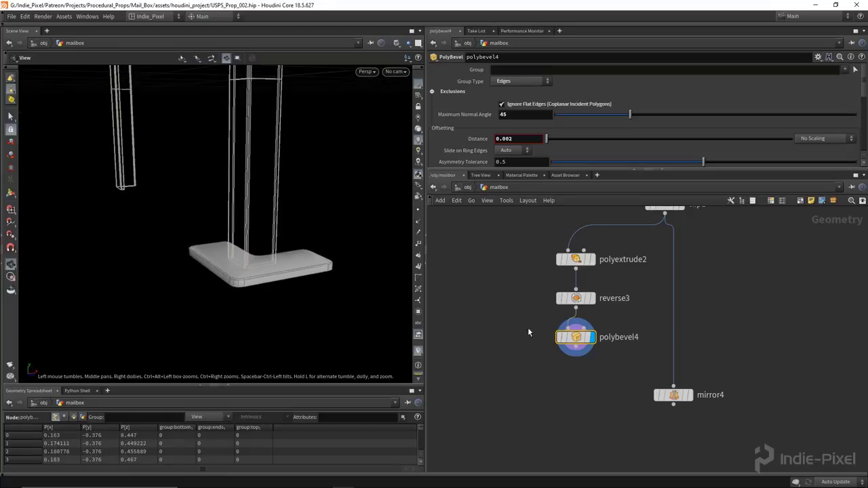
{"action": "scroll", "coordinate": [461, 379], "scroll_direction": "down", "scroll_amount": 1}
{"action": "left_click_drag", "start_coordinate": [258, 271], "coordinate": [308, 252]}
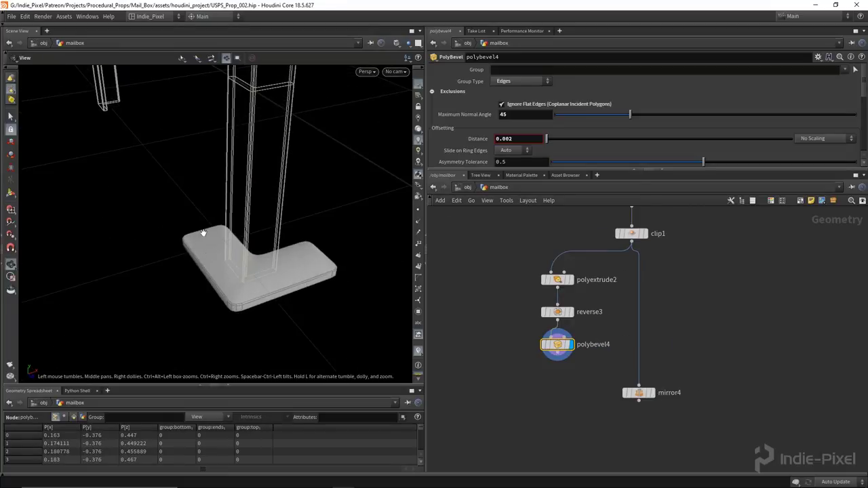
Step: Switch the display from polybevel4 back to the flat foot profile at clip1 and select that node
{"action": "left_click", "coordinate": [644, 233]}
{"action": "middle_click_drag", "start_coordinate": [664, 306], "coordinate": [604, 307]}
{"action": "left_click_drag", "start_coordinate": [306, 274], "coordinate": [319, 244]}
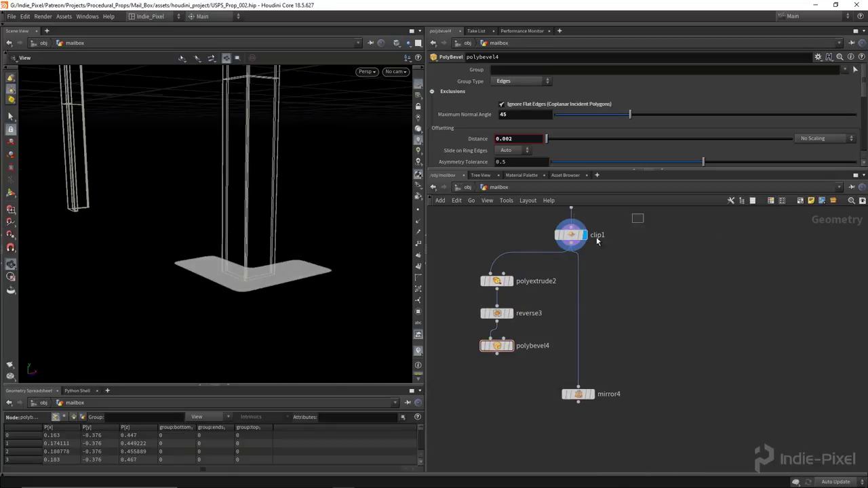
{"action": "left_click", "coordinate": [573, 235]}
{"action": "left_click_drag", "start_coordinate": [188, 278], "coordinate": [359, 311]}
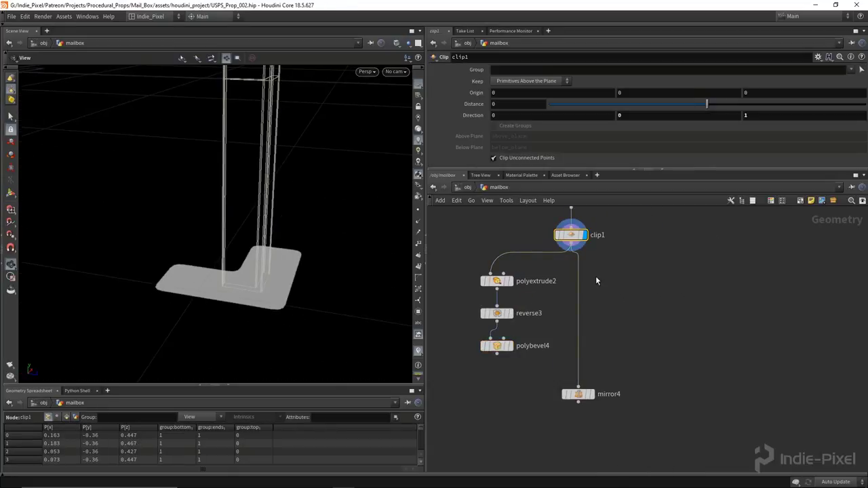
Step: Branch a displayed PolyExtrude node off clip1 and set its inset to 0.019
{"action": "key", "text": "Tab"}
{"action": "left_click", "coordinate": [619, 461]}
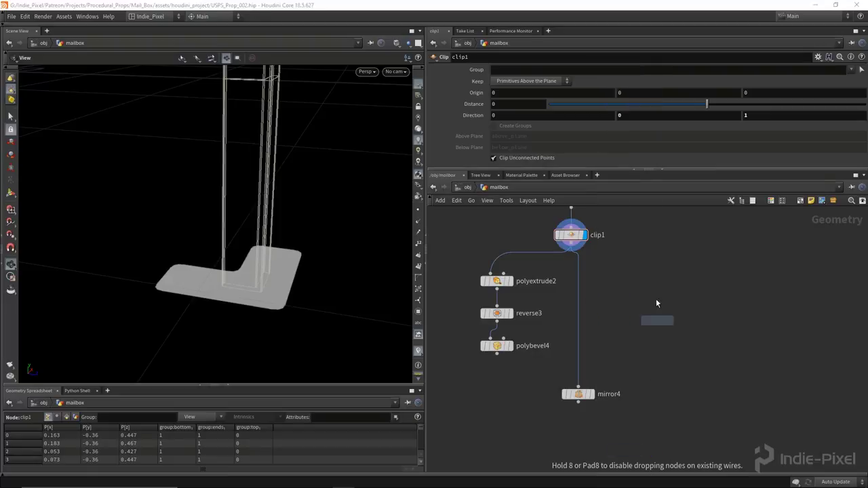
{"action": "left_click", "coordinate": [668, 270]}
{"action": "left_click_drag", "start_coordinate": [572, 245], "coordinate": [710, 289]}
{"action": "scroll", "coordinate": [612, 137], "scroll_direction": "up", "scroll_amount": 5}
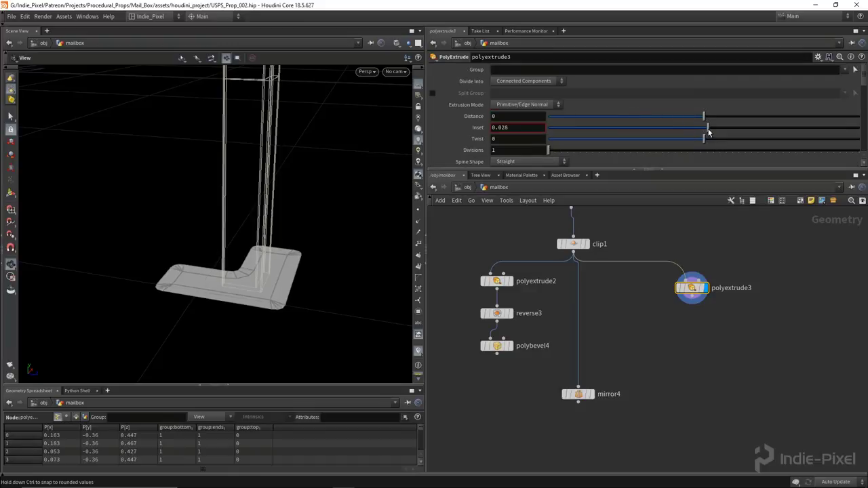
Step: Pull polybevel3 out of the chain before copytopoints2, insert it between clip1 and polyextrude2, and display it
{"action": "middle_click_drag", "start_coordinate": [602, 229], "coordinate": [611, 323]}
{"action": "mouse_move", "coordinate": [577, 325]}
{"action": "left_mouse_down"}
{"action": "mouse_move", "coordinate": [570, 326]}
{"action": "mouse_move", "coordinate": [574, 338]}
{"action": "left_mouse_up"}
{"action": "middle_click_drag", "start_coordinate": [515, 331], "coordinate": [516, 340]}
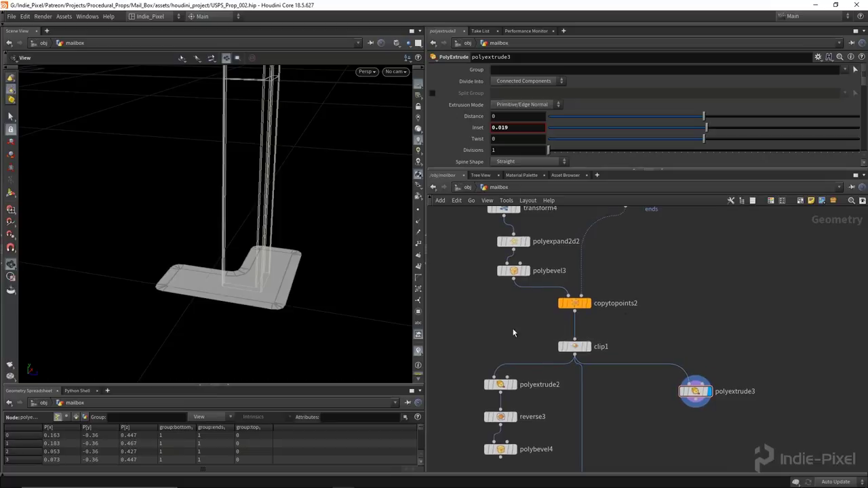
{"action": "left_click_drag", "start_coordinate": [519, 273], "coordinate": [551, 390]}
{"action": "left_click_drag", "start_coordinate": [575, 349], "coordinate": [504, 362]}
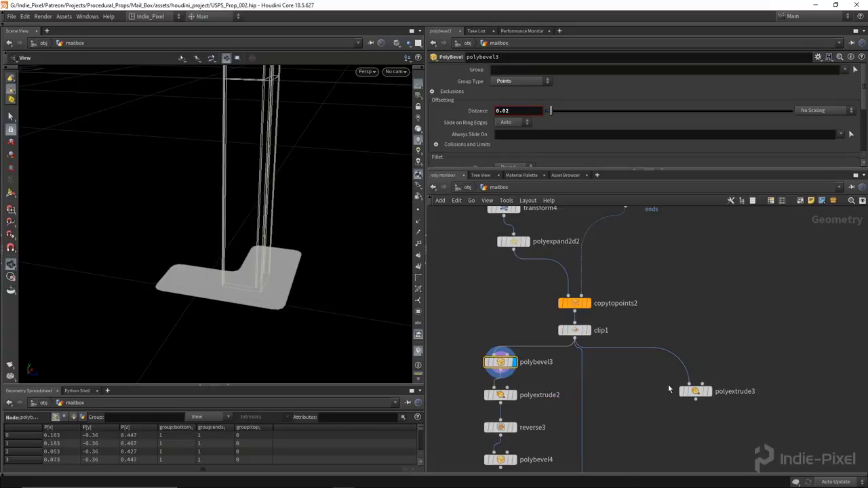
Step: Display polyextrude3 and turn off its side output so only the inset front face remains
{"action": "left_click", "coordinate": [708, 395]}
{"action": "left_click_drag", "start_coordinate": [201, 287], "coordinate": [154, 278]}
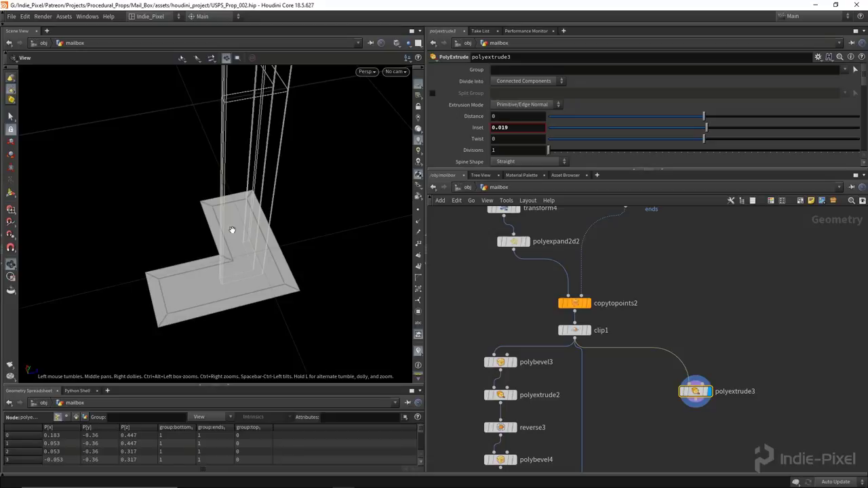
{"action": "left_click_drag", "start_coordinate": [270, 278], "coordinate": [244, 272]}
{"action": "middle_click_drag", "start_coordinate": [650, 285], "coordinate": [629, 301]}
{"action": "scroll", "coordinate": [600, 110], "scroll_direction": "down", "scroll_amount": 10}
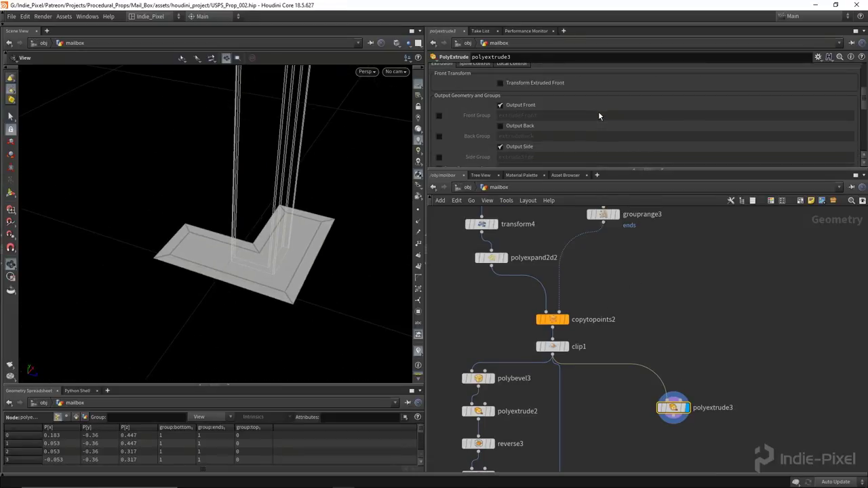
{"action": "left_click", "coordinate": [520, 114]}
{"action": "middle_click_drag", "start_coordinate": [671, 413], "coordinate": [640, 330]}
Step: Add a Sphere node beside polyextrude3, display it and set its primitive type to Polygon
{"action": "key", "text": "Tab"}
{"action": "type", "text": "merge"}
{"action": "key", "text": "Return"}
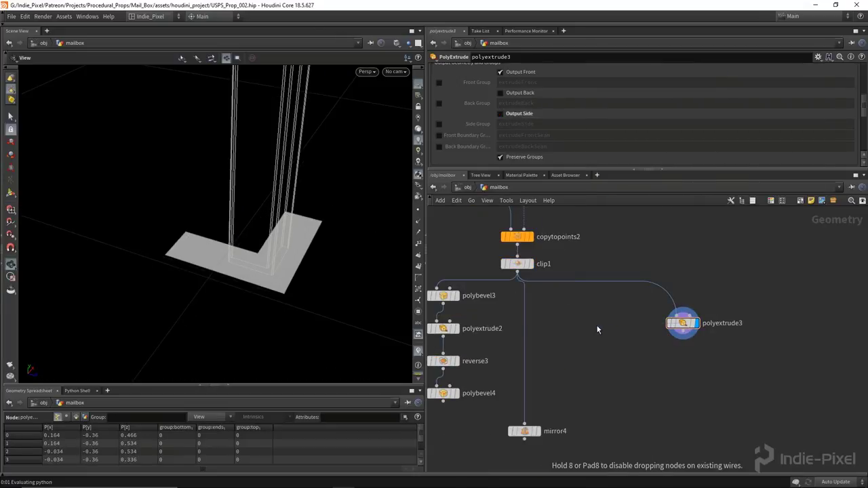
{"action": "left_click", "coordinate": [596, 326]}
{"action": "left_click", "coordinate": [611, 328]}
{"action": "key", "text": "Escape"}
{"action": "left_click", "coordinate": [609, 323]}
{"action": "key", "text": "h"}
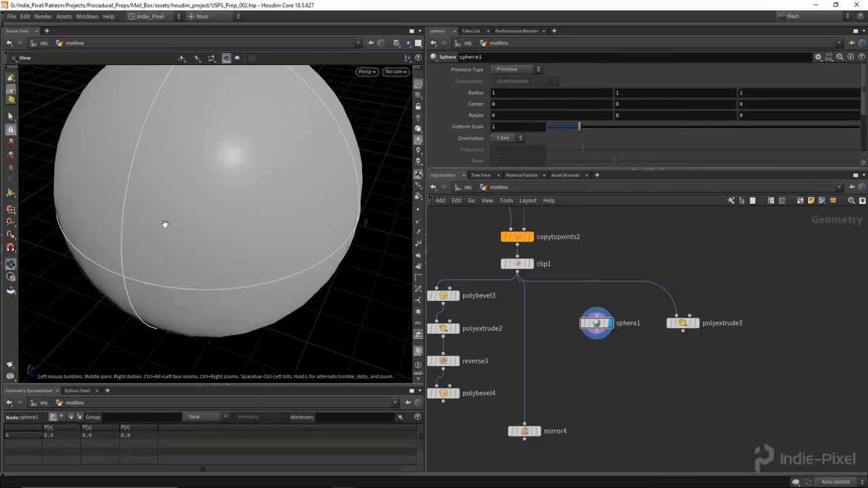
{"action": "left_click", "coordinate": [505, 69]}
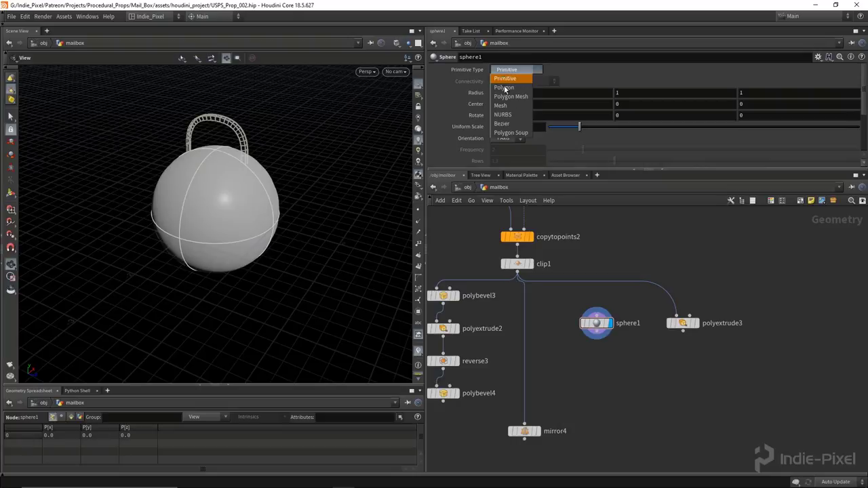
{"action": "left_click", "coordinate": [505, 76]}
Step: Append a displayed Clip node to the sphere and set its direction to 0, 0, 1
{"action": "key", "text": "Tab"}
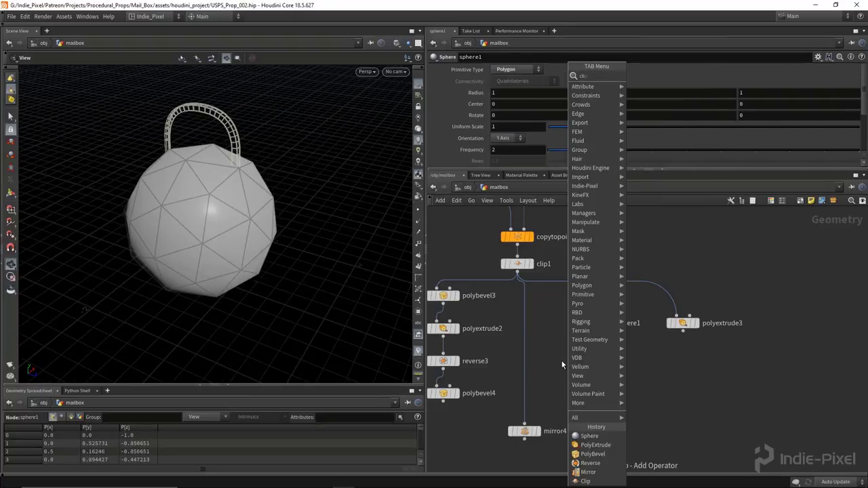
{"action": "left_click", "coordinate": [568, 359]}
{"action": "left_click", "coordinate": [595, 352]}
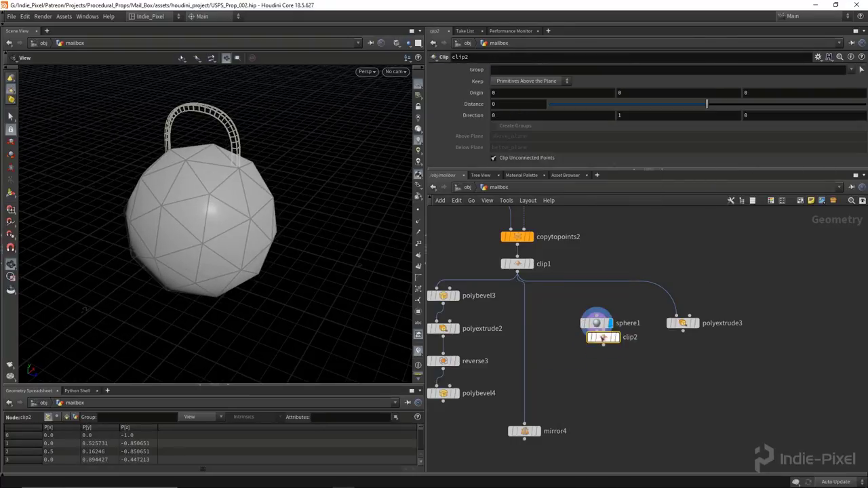
{"action": "left_click", "coordinate": [709, 114]}
{"action": "type", "text": "0"}
{"action": "key", "text": "Return"}
{"action": "left_click_drag", "start_coordinate": [285, 223], "coordinate": [285, 245]}
Step: Add a displayed Copy to Points node with clip2 as the source geometry and polyextrude3 as the target points
{"action": "middle_click_drag", "start_coordinate": [600, 378], "coordinate": [587, 347]}
{"action": "key", "text": "Tab"}
{"action": "type", "text": "copt"}
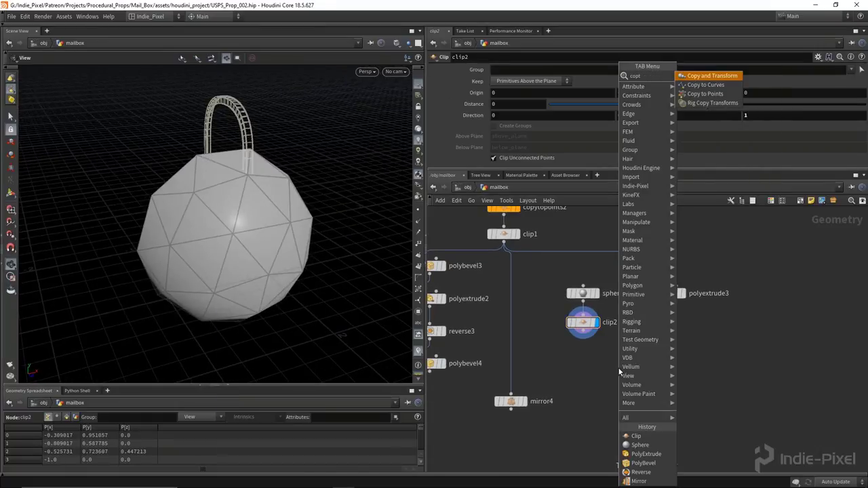
{"action": "key", "text": "Down"}
{"action": "key", "text": "Return"}
{"action": "left_click", "coordinate": [618, 368]}
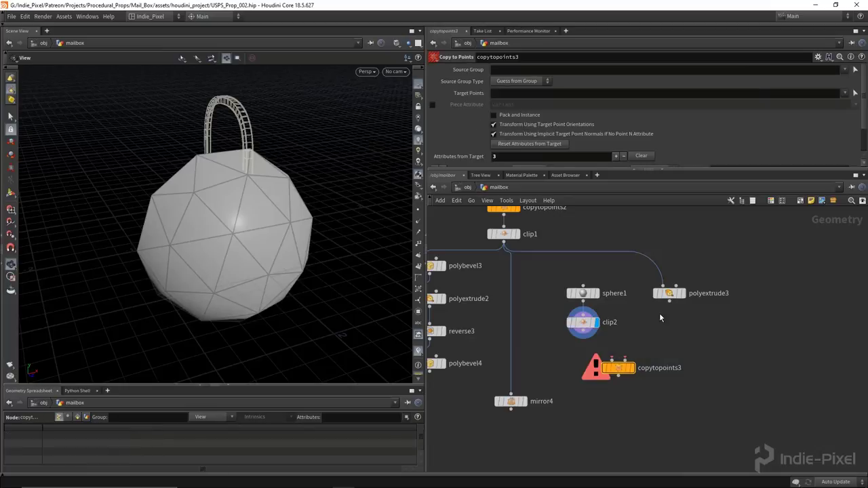
{"action": "left_click", "coordinate": [583, 334]}
{"action": "left_click", "coordinate": [612, 360]}
{"action": "left_click", "coordinate": [669, 300]}
{"action": "left_click", "coordinate": [646, 354]}
{"action": "left_click", "coordinate": [631, 368]}
{"action": "scroll", "coordinate": [303, 277], "scroll_direction": "up", "scroll_amount": 3}
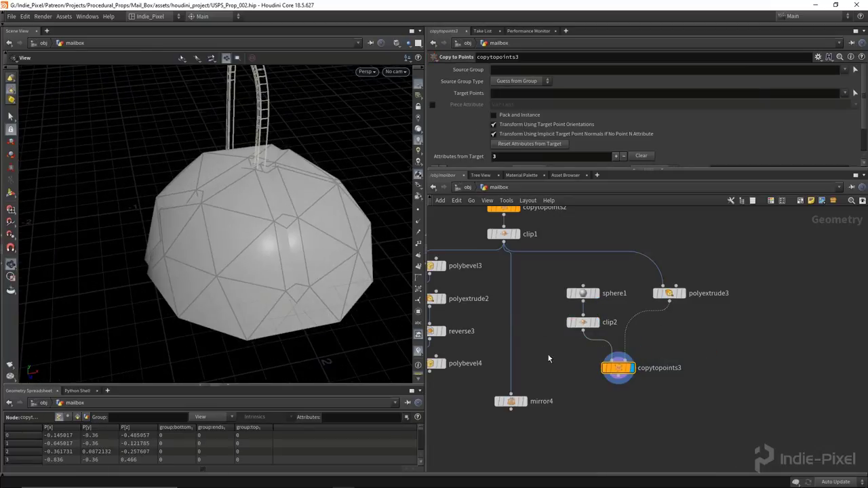
Step: Insert a Transform node between clip2 and copytopoints3 and set its uniform scale to 0.013
{"action": "left_click", "coordinate": [618, 377]}
{"action": "key", "text": "Tab"}
{"action": "type", "text": "tr"}
{"action": "left_click", "coordinate": [654, 94]}
{"action": "left_click", "coordinate": [597, 349]}
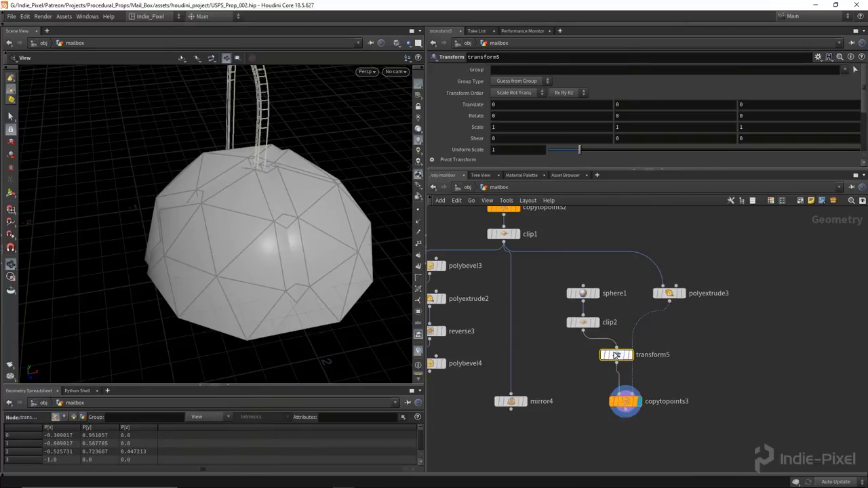
{"action": "left_click_drag", "start_coordinate": [579, 149], "coordinate": [553, 149]}
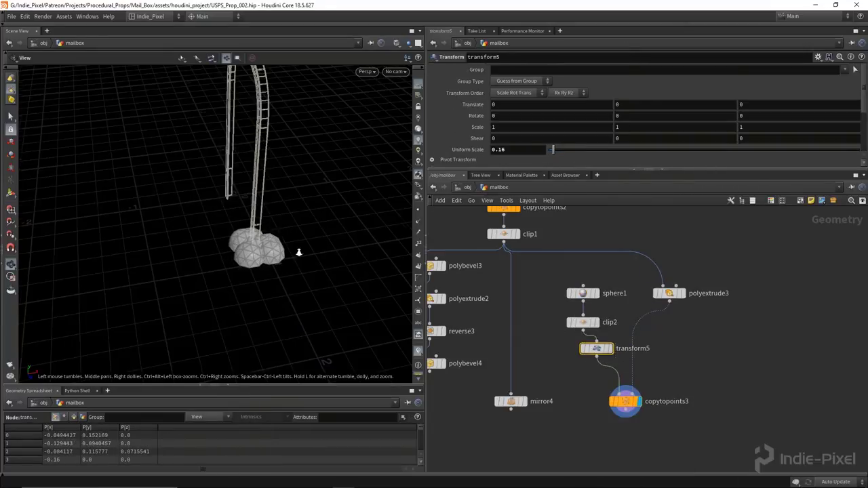
{"action": "scroll", "coordinate": [380, 245], "scroll_direction": "up", "scroll_amount": 3}
{"action": "middle_click_drag", "start_coordinate": [524, 149], "coordinate": [12, 192]}
{"action": "middle_click_drag", "start_coordinate": [521, 182], "coordinate": [505, 182]}
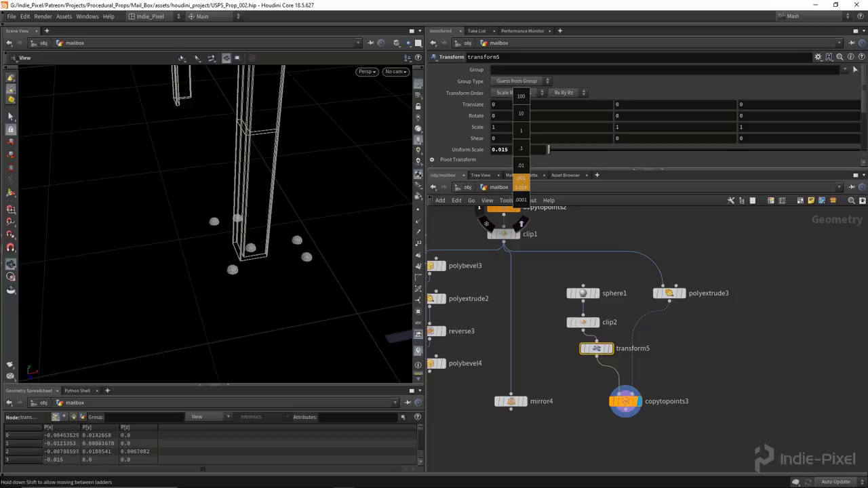
{"action": "key", "text": "f"}
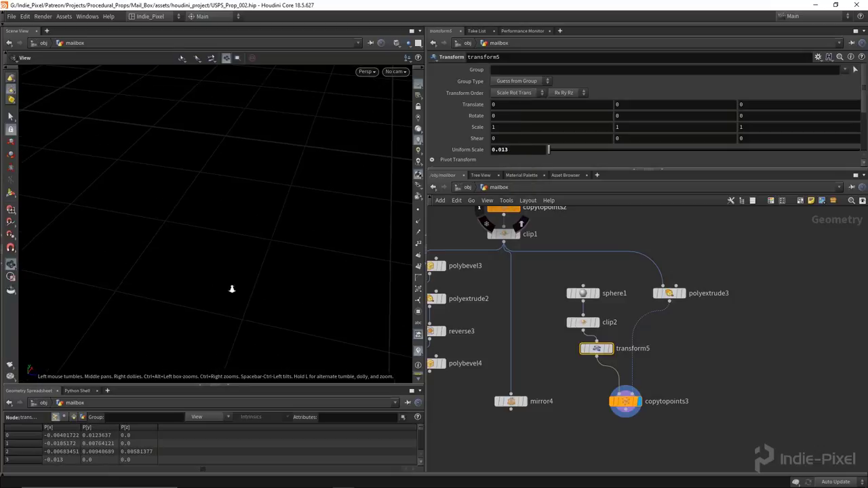
{"action": "left_click_drag", "start_coordinate": [228, 293], "coordinate": [319, 217]}
Step: Flatten the rivet domes by setting sphere1's Z radius to 0.54
{"action": "left_click", "coordinate": [583, 293]}
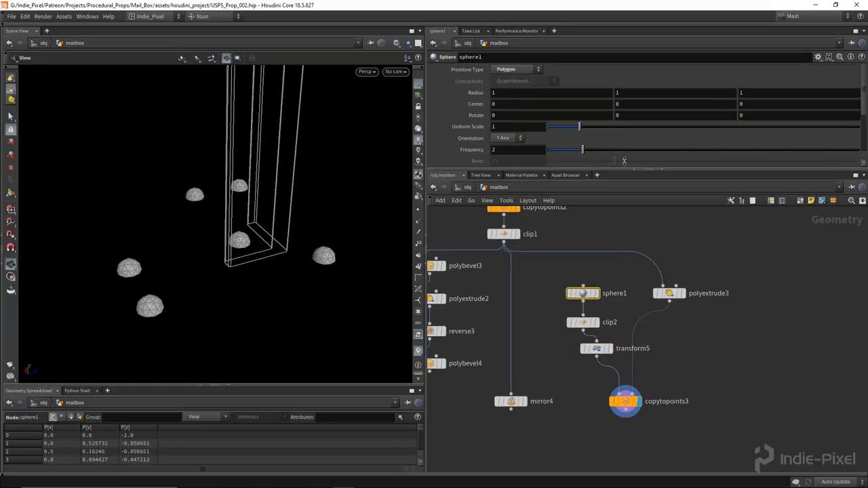
{"action": "mouse_move", "coordinate": [634, 93]}
{"action": "middle_mouse_down"}
{"action": "mouse_move", "coordinate": [643, 94]}
{"action": "mouse_move", "coordinate": [631, 109]}
{"action": "mouse_move", "coordinate": [650, 89]}
{"action": "middle_mouse_up"}
{"action": "middle_click_drag", "start_coordinate": [754, 92], "coordinate": [754, 92]}
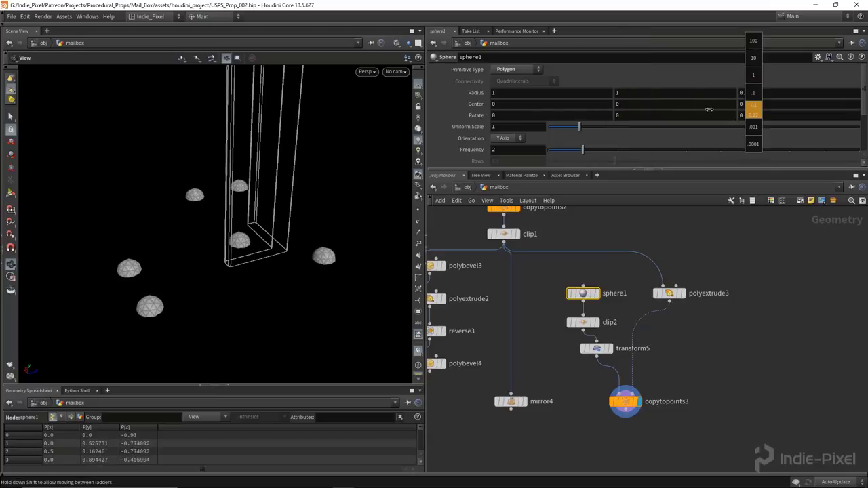
{"action": "middle_click_drag", "start_coordinate": [570, 111], "coordinate": [571, 111]}
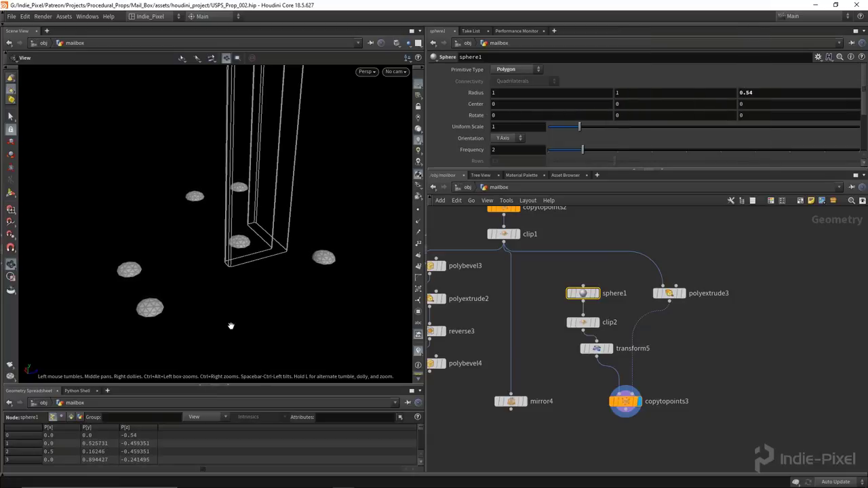
{"action": "left_click_drag", "start_coordinate": [232, 326], "coordinate": [227, 330]}
Step: Move mirror4 further down the network and check polybevel3, polybevel4 and copytopoints3 by displaying each in turn
{"action": "scroll", "coordinate": [549, 345], "scroll_direction": "down", "scroll_amount": 3}
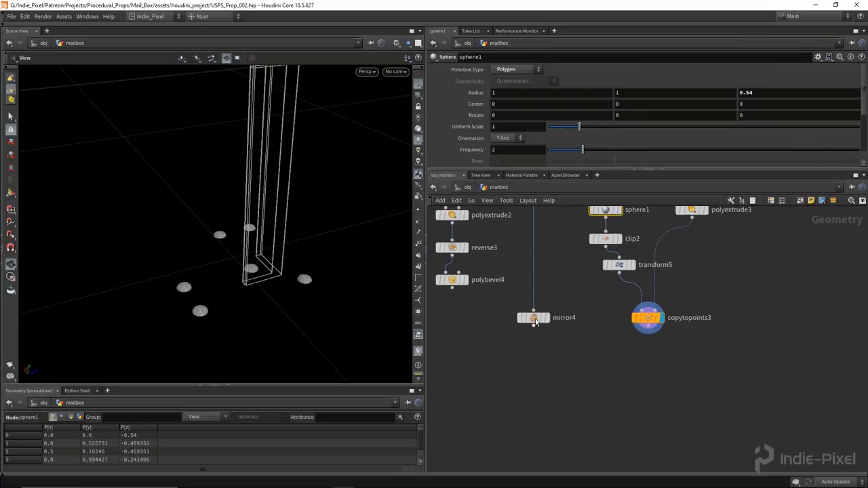
{"action": "left_click_drag", "start_coordinate": [536, 324], "coordinate": [541, 385]}
{"action": "scroll", "coordinate": [495, 357], "scroll_direction": "up", "scroll_amount": 3}
{"action": "left_click", "coordinate": [502, 275]}
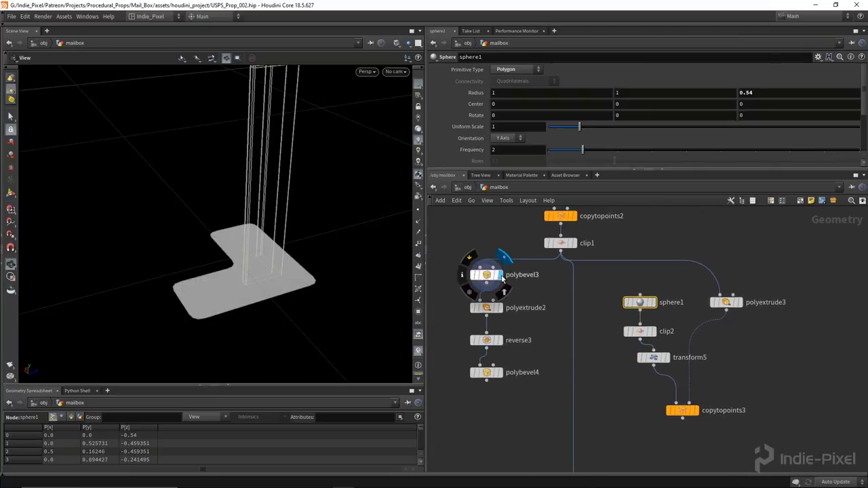
{"action": "left_click", "coordinate": [501, 372]}
{"action": "scroll", "coordinate": [576, 357], "scroll_direction": "down", "scroll_amount": 3}
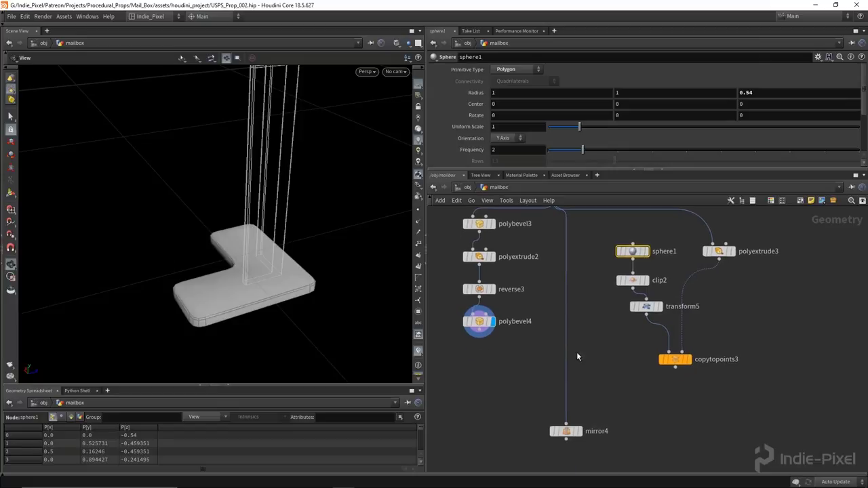
{"action": "left_click", "coordinate": [687, 363]}
Step: Merge polybevel4 and copytopoints3 with a new Merge node placed ahead of mirror4
{"action": "scroll", "coordinate": [641, 345], "scroll_direction": "down", "scroll_amount": 3}
{"action": "left_click_drag", "start_coordinate": [562, 411], "coordinate": [558, 426]}
{"action": "key", "text": "Tab"}
{"action": "type", "text": "merge"}
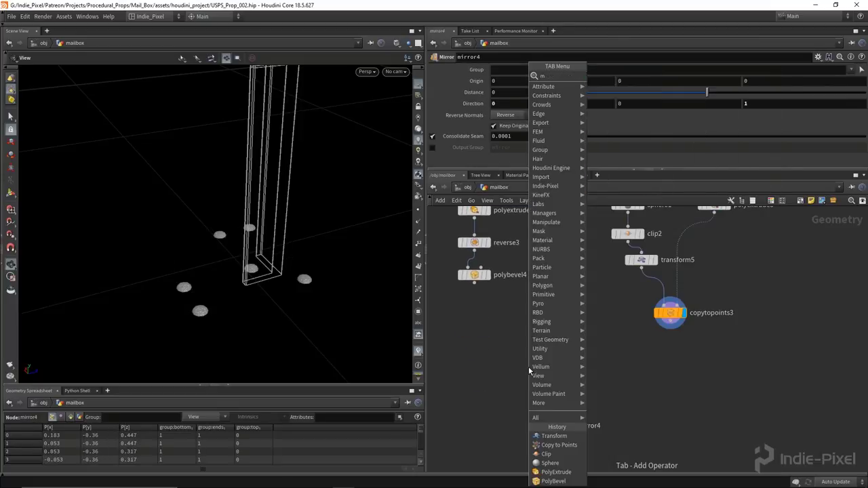
{"action": "key", "text": "Return"}
{"action": "left_click", "coordinate": [551, 364]}
{"action": "left_click_drag", "start_coordinate": [524, 352], "coordinate": [549, 354]}
{"action": "left_click", "coordinate": [572, 362]}
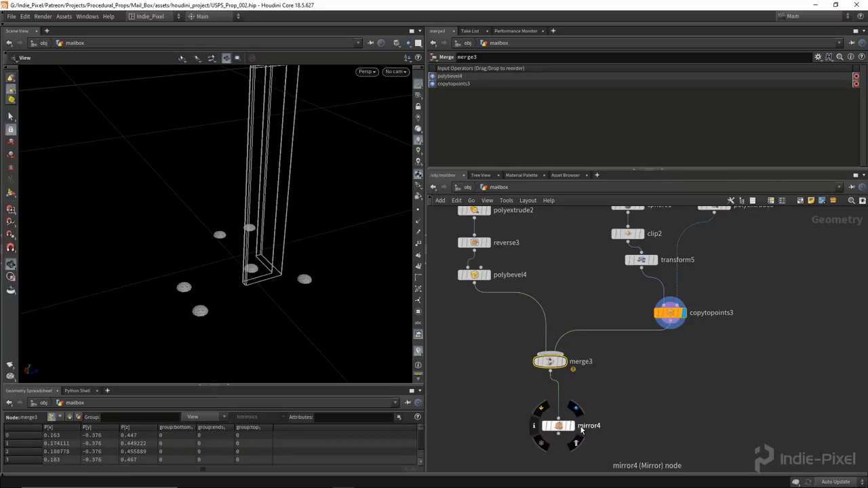
Step: Display mirror4, line it up under merge3 and inspect the riveted feet on both legs
{"action": "left_click", "coordinate": [572, 425]}
{"action": "left_click_drag", "start_coordinate": [558, 425], "coordinate": [549, 410]}
{"action": "right_click_drag", "start_coordinate": [94, 252], "coordinate": [151, 268]}
{"action": "left_click_drag", "start_coordinate": [151, 267], "coordinate": [280, 259]}
{"action": "scroll", "coordinate": [285, 276], "scroll_direction": "up", "scroll_amount": 5}
{"action": "middle_click_drag", "start_coordinate": [652, 374], "coordinate": [646, 307]}
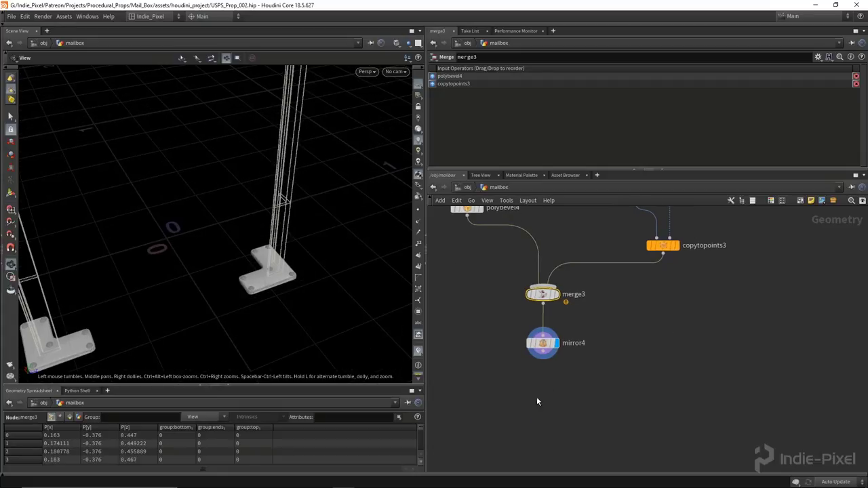
Step: Move merge3 and mirror4 together to make room below polybevel4, and display polybevel4
{"action": "left_click", "coordinate": [542, 342]}
{"action": "left_click", "coordinate": [539, 291], "text": "shift"}
{"action": "middle_click_drag", "start_coordinate": [539, 290], "coordinate": [626, 437]}
{"action": "left_click", "coordinate": [565, 305]}
{"action": "left_click_drag", "start_coordinate": [312, 244], "coordinate": [380, 298]}
Step: Insert a Group Create node between polybevel4 and merge3 and display it
{"action": "left_click", "coordinate": [636, 369]}
{"action": "key", "text": "Tab"}
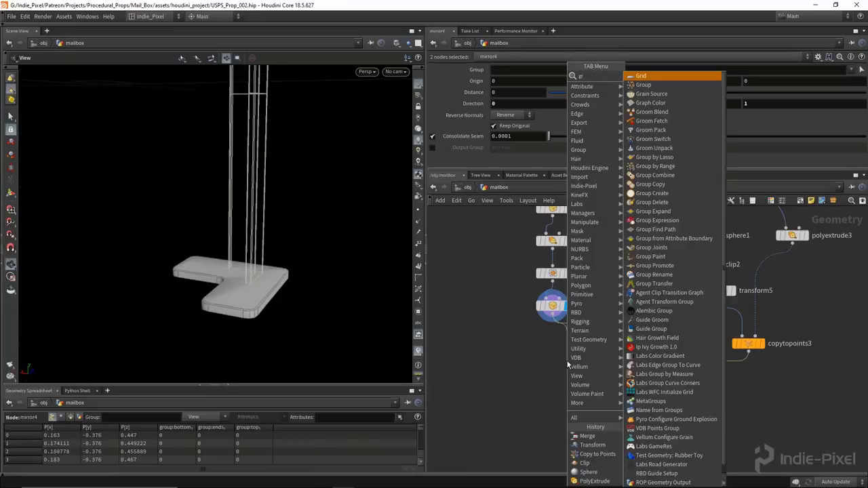
{"action": "left_click", "coordinate": [599, 324]}
{"action": "left_click", "coordinate": [568, 339]}
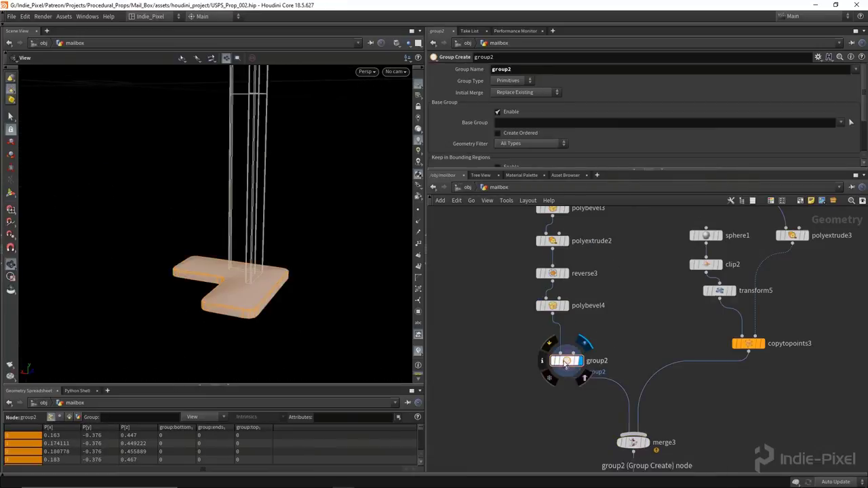
{"action": "left_click_drag", "start_coordinate": [236, 287], "coordinate": [300, 321]}
Step: Name the new group seam and set its group type to Edges
{"action": "left_click", "coordinate": [525, 70]}
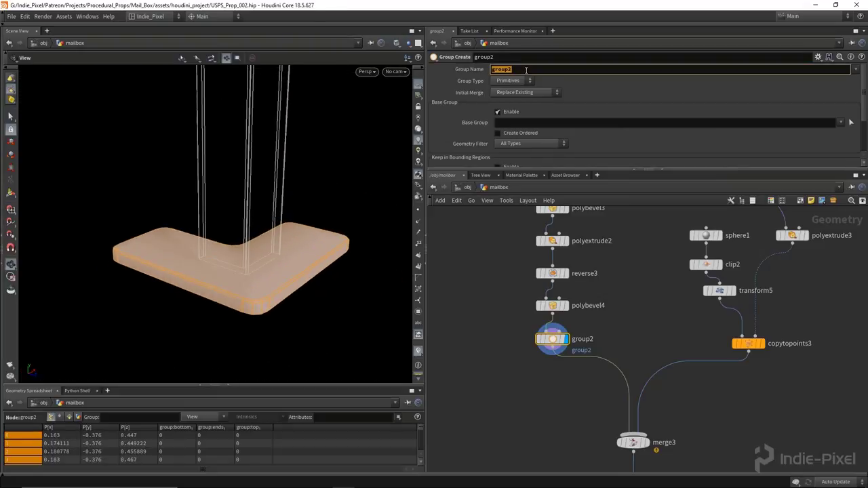
{"action": "type", "text": "seam"}
{"action": "key", "text": "Return"}
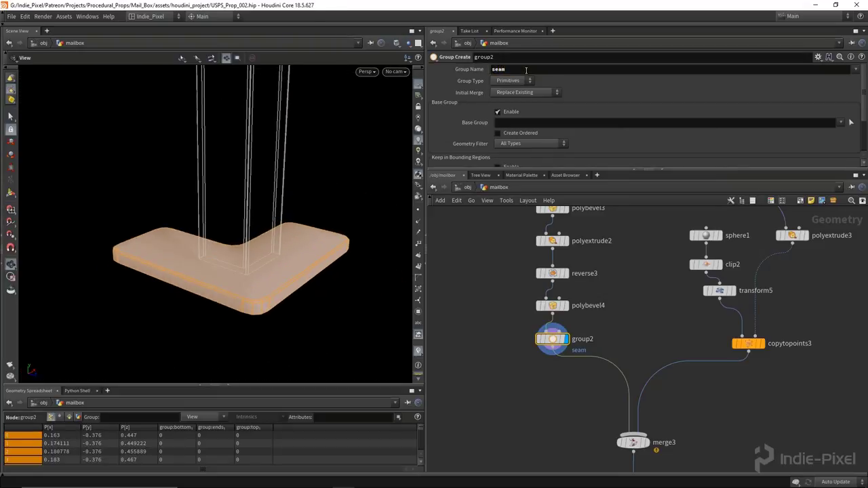
{"action": "left_click", "coordinate": [524, 81]}
{"action": "left_click", "coordinate": [501, 108]}
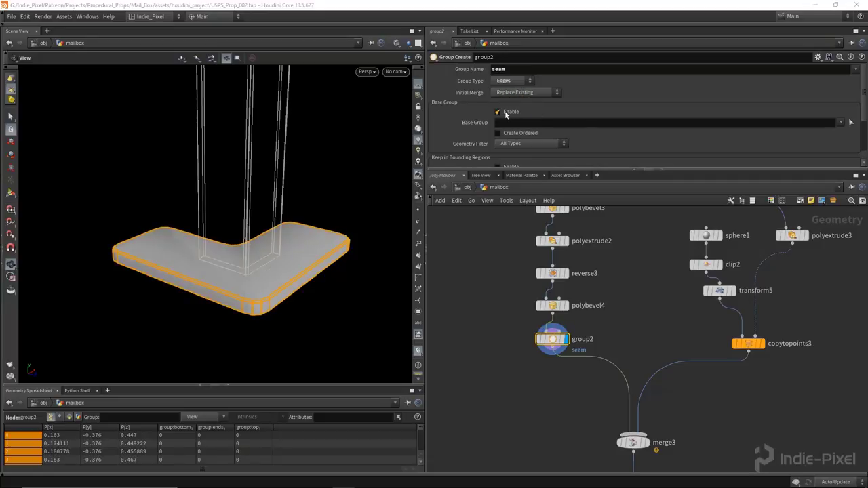
Step: Turn off the seam group's base group and include edges by angle, with minimum edge angle 5.9 and maximum 20
{"action": "scroll", "coordinate": [546, 116], "scroll_direction": "down", "scroll_amount": 1}
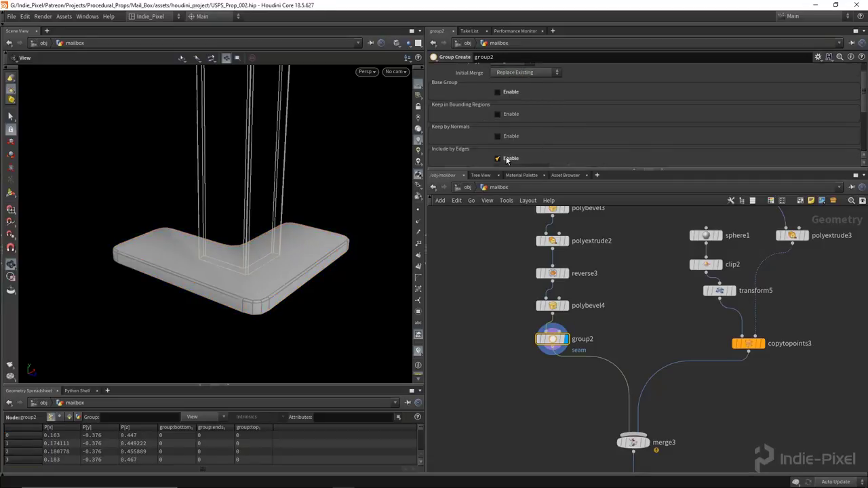
{"action": "scroll", "coordinate": [559, 126], "scroll_direction": "down", "scroll_amount": 2}
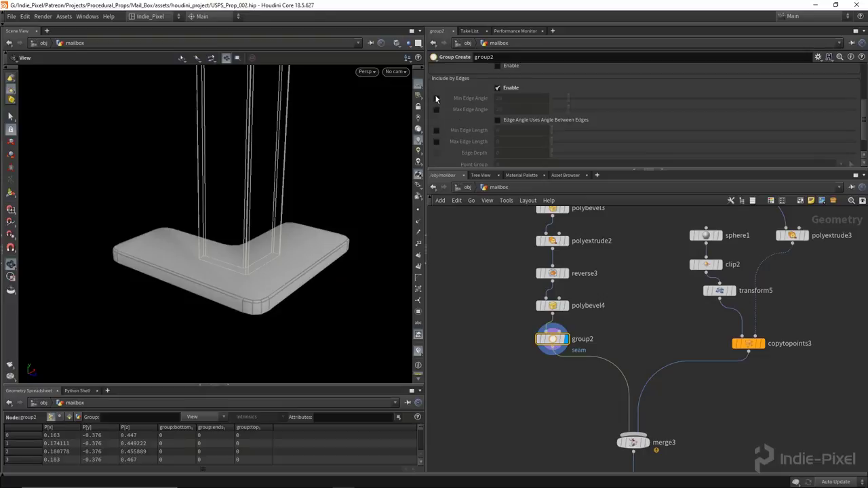
{"action": "left_click", "coordinate": [436, 99]}
{"action": "left_click", "coordinate": [437, 109]}
{"action": "scroll", "coordinate": [257, 269], "scroll_direction": "up", "scroll_amount": 2}
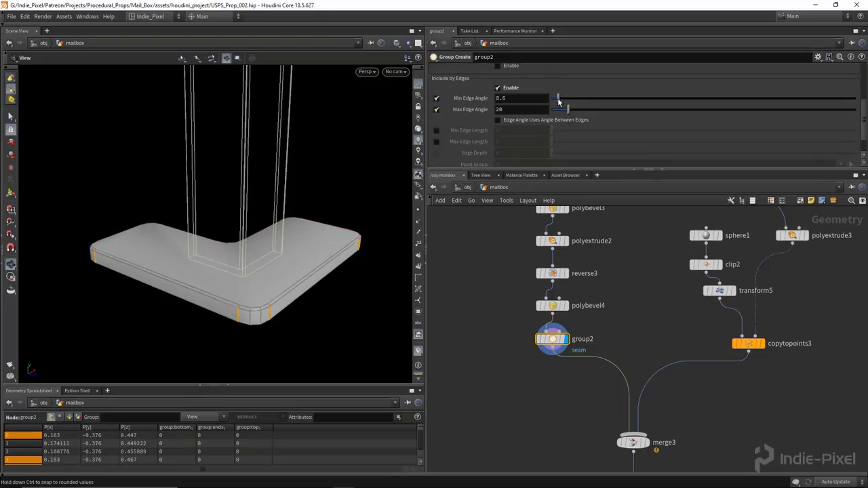
{"action": "left_click_drag", "start_coordinate": [557, 97], "coordinate": [555, 97]}
{"action": "left_click_drag", "start_coordinate": [251, 292], "coordinate": [231, 271]}
Step: Insert a UV Flatten node between group2 and merge3, line it up under group2 and display it
{"action": "key", "text": "Tab"}
{"action": "type", "text": "uv"}
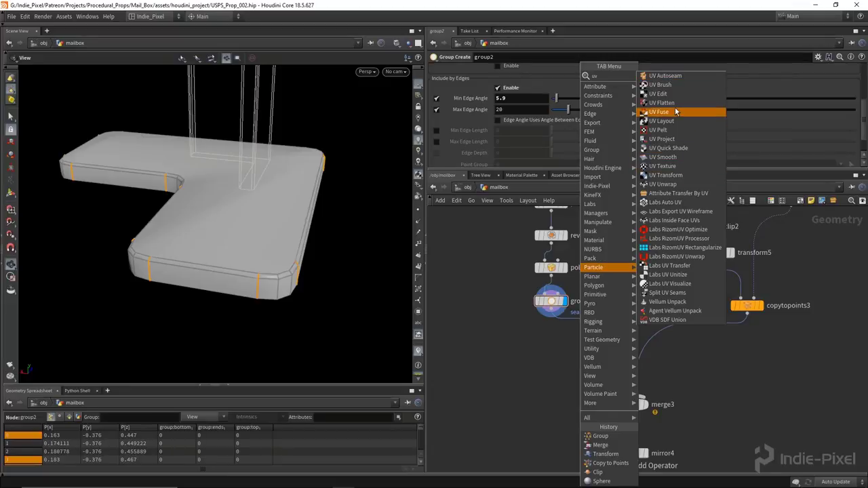
{"action": "left_click", "coordinate": [661, 103]}
{"action": "left_click", "coordinate": [604, 327]}
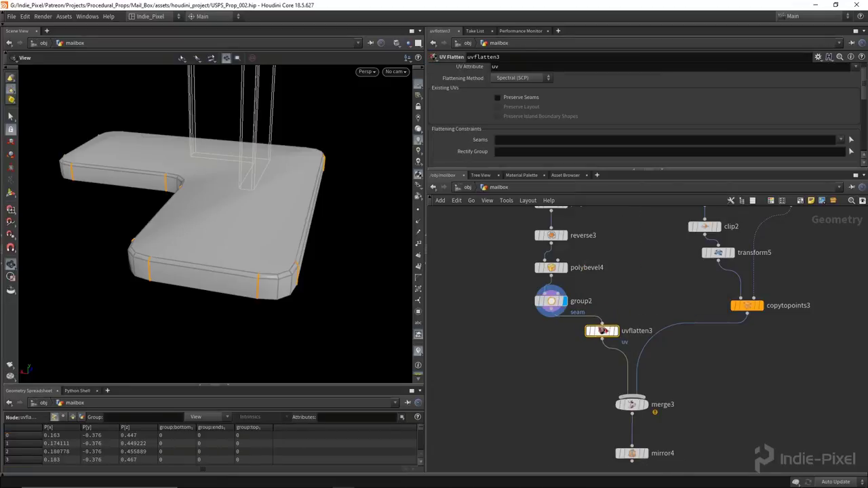
{"action": "left_click_drag", "start_coordinate": [600, 330], "coordinate": [551, 334]}
{"action": "left_click", "coordinate": [563, 334]}
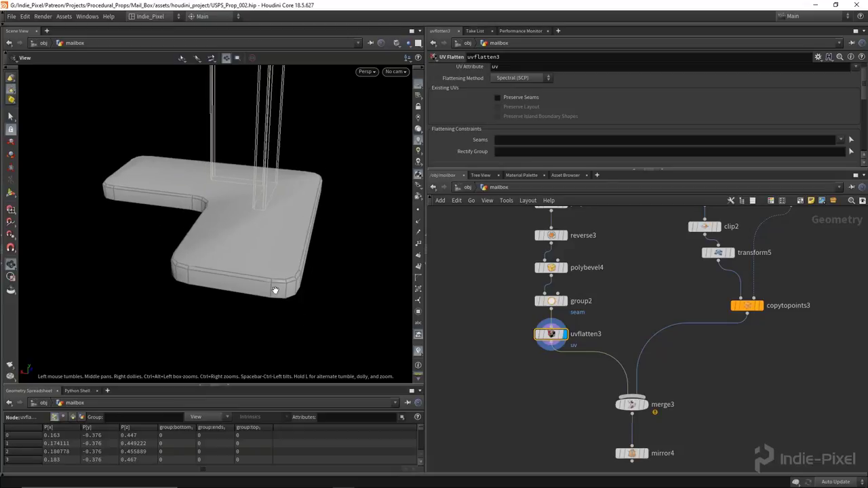
Step: Set the UV Flatten seams to the seam group and inspect the plate's unfolded corners in the UV view
{"action": "key", "text": "space+5"}
{"action": "scroll", "coordinate": [180, 293], "scroll_direction": "up", "scroll_amount": 2}
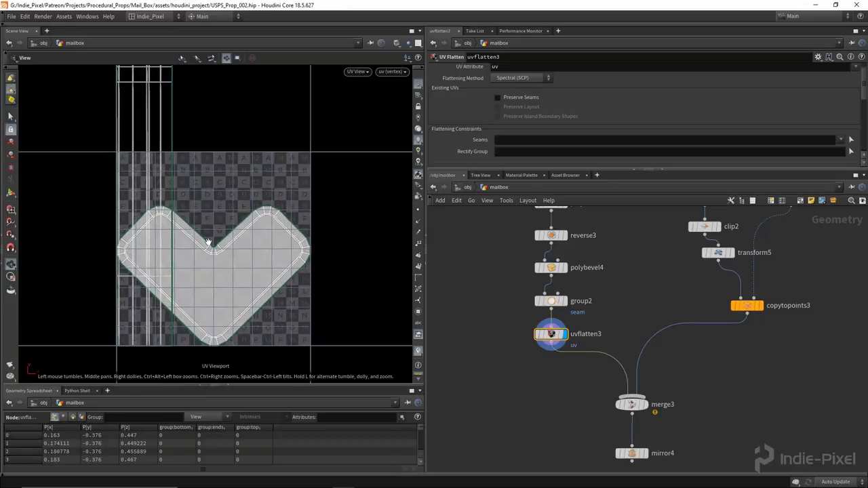
{"action": "scroll", "coordinate": [231, 292], "scroll_direction": "up", "scroll_amount": 2}
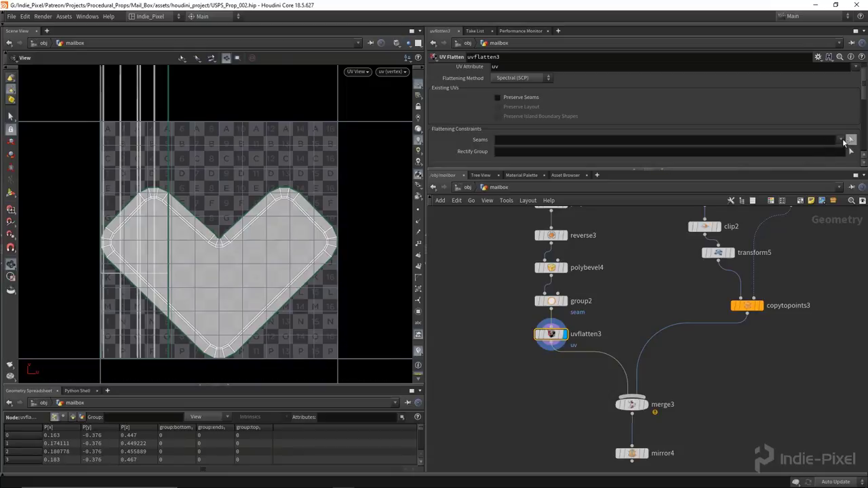
{"action": "left_click", "coordinate": [845, 149]}
{"action": "scroll", "coordinate": [315, 183], "scroll_direction": "up", "scroll_amount": 5}
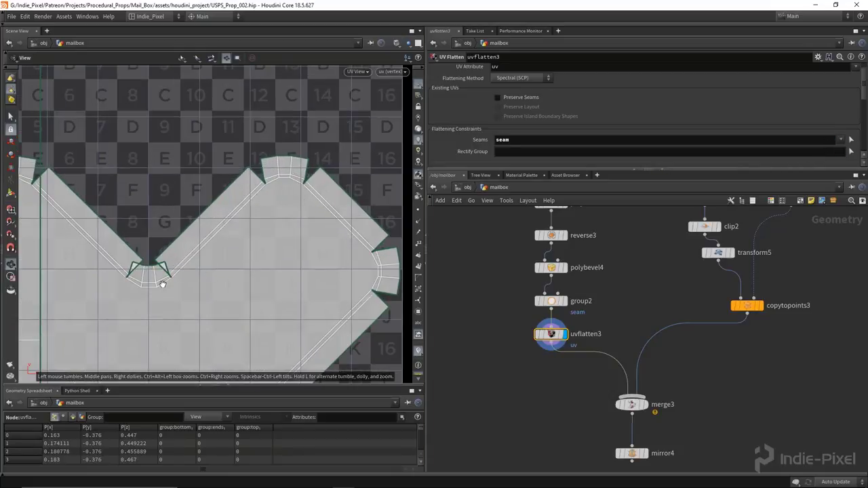
{"action": "scroll", "coordinate": [164, 281], "scroll_direction": "up", "scroll_amount": 2}
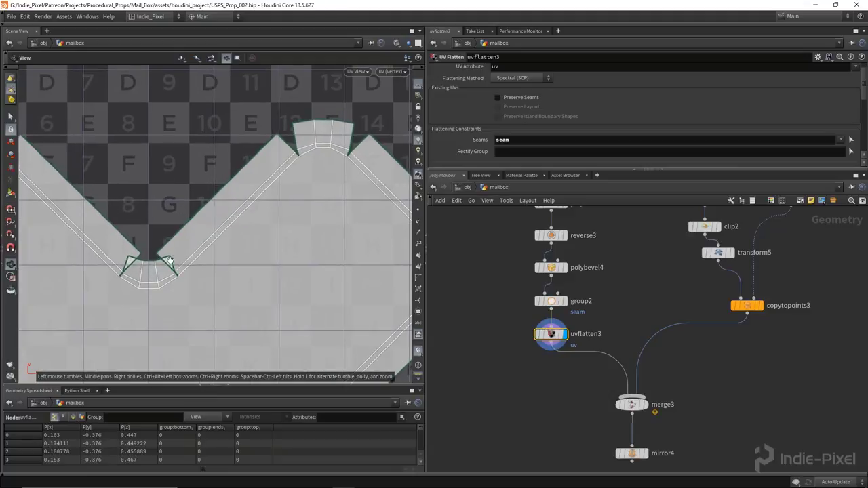
{"action": "scroll", "coordinate": [164, 264], "scroll_direction": "down", "scroll_amount": 8}
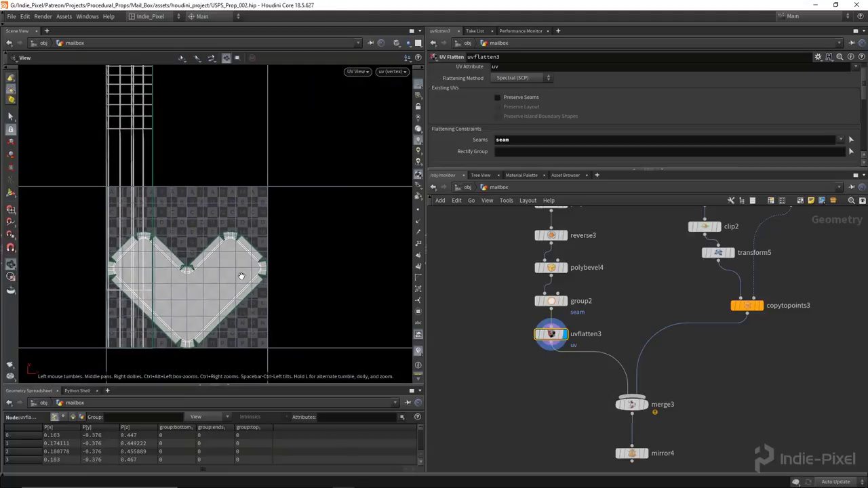
{"action": "scroll", "coordinate": [231, 276], "scroll_direction": "up", "scroll_amount": 1}
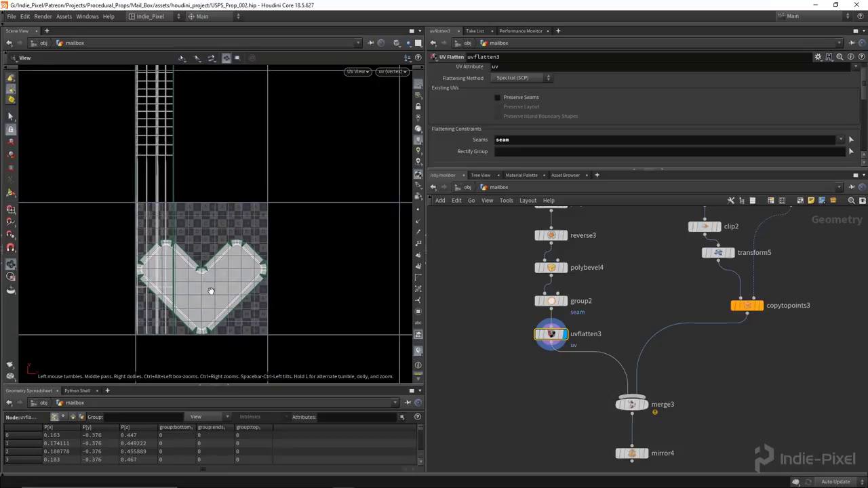
Step: Return to the perspective view and display the rivet domes from copytopoints3
{"action": "key", "text": "space+1"}
{"action": "middle_click_drag", "start_coordinate": [680, 330], "coordinate": [623, 314]}
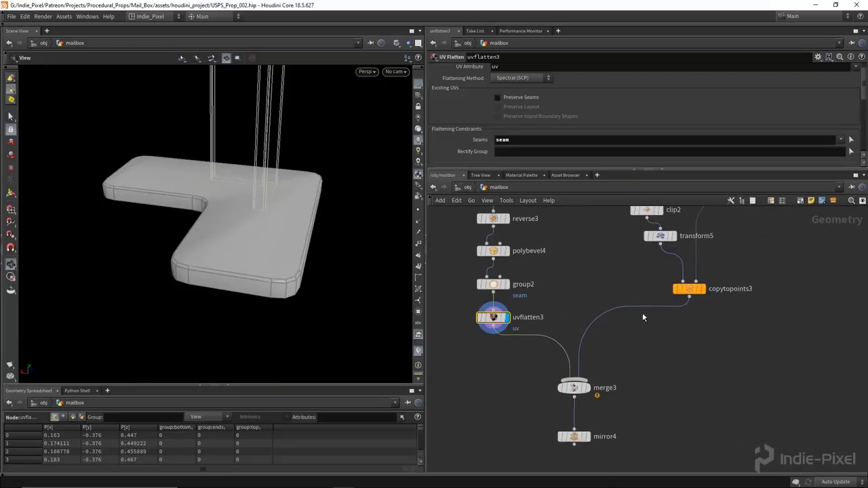
{"action": "left_click", "coordinate": [702, 289]}
{"action": "left_click_drag", "start_coordinate": [221, 267], "coordinate": [231, 283]}
{"action": "middle_click_drag", "start_coordinate": [627, 334], "coordinate": [605, 336]}
Step: Insert a UV Texture node between copytopoints3 and merge3, line it up under copytopoints3 and display it
{"action": "key", "text": "Tab"}
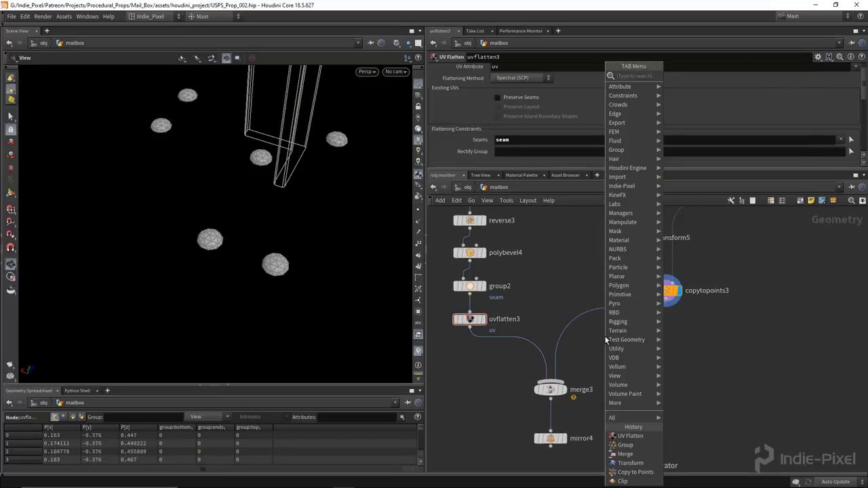
{"action": "type", "text": "uv"}
{"action": "key", "text": "BackSpace"}
{"action": "type", "text": "vte"}
{"action": "key", "text": "Return"}
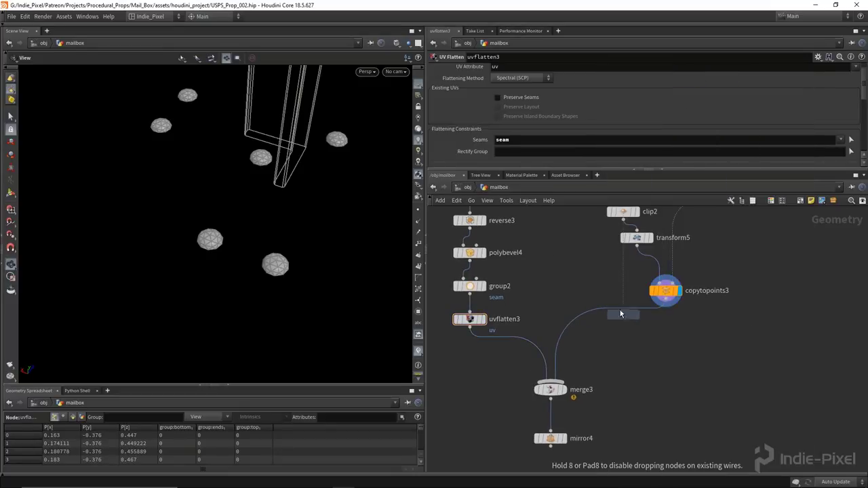
{"action": "left_click", "coordinate": [619, 316]}
{"action": "left_click_drag", "start_coordinate": [618, 316], "coordinate": [667, 313]}
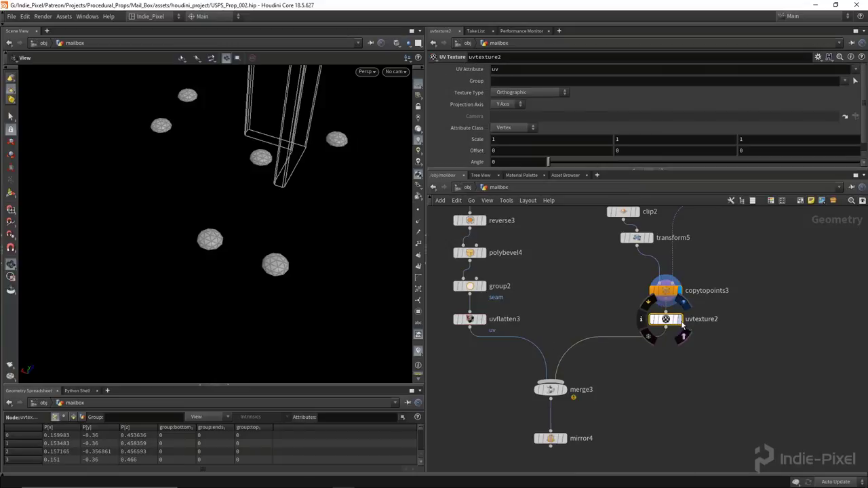
Step: Inspect the rivet domes' layout in the UV view and review the UV Texture projection options
{"action": "key", "text": "space+5"}
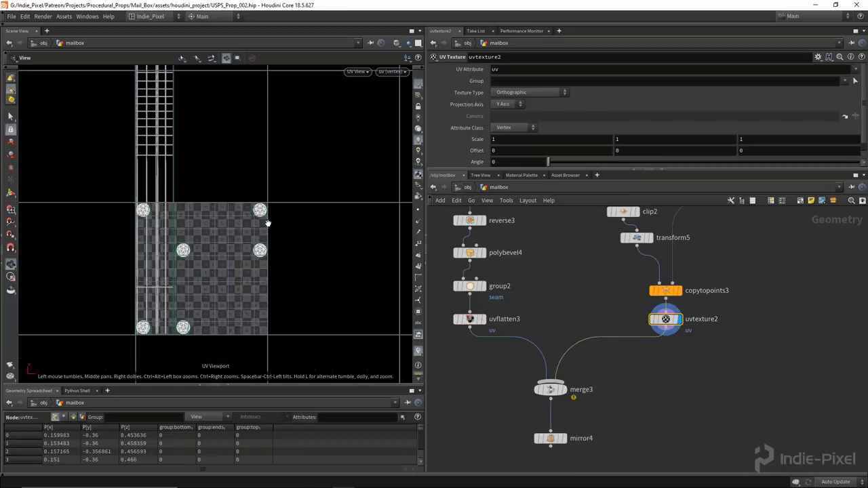
{"action": "scroll", "coordinate": [260, 293], "scroll_direction": "up", "scroll_amount": 3}
{"action": "middle_click_drag", "start_coordinate": [290, 281], "coordinate": [237, 256]}
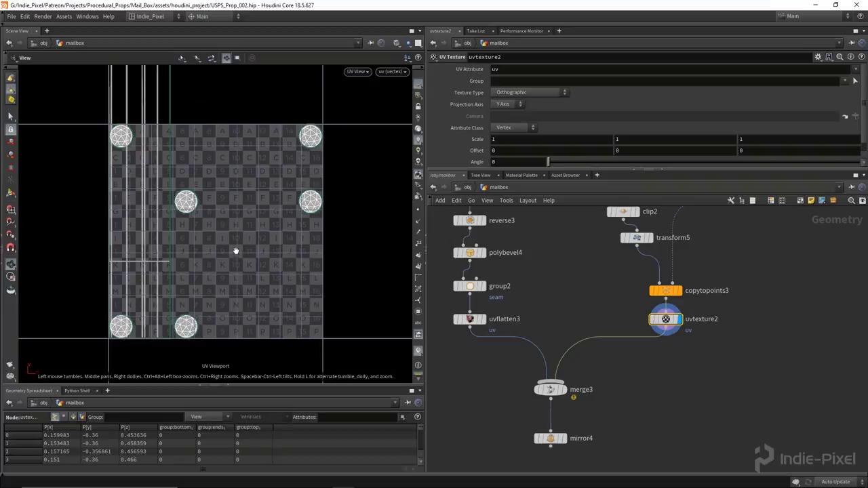
{"action": "left_click", "coordinate": [514, 93]}
{"action": "left_click", "coordinate": [509, 102]}
{"action": "left_click", "coordinate": [506, 105]}
{"action": "left_click", "coordinate": [504, 123]}
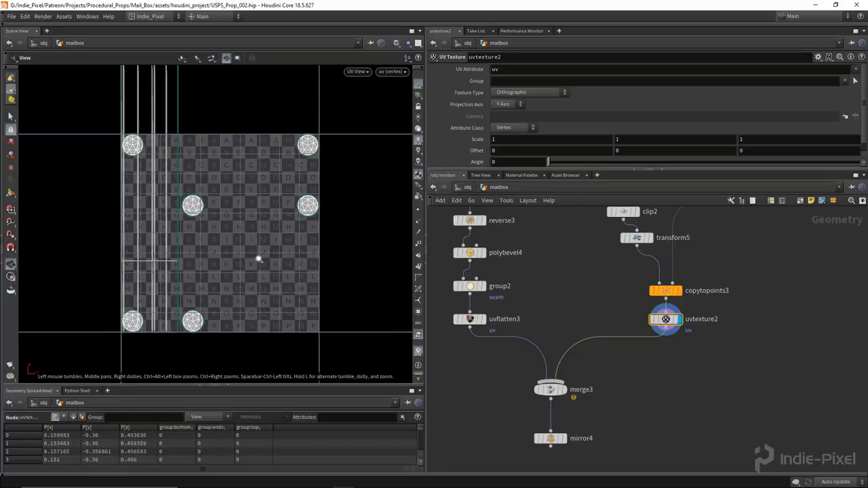
Step: Display and select mirror4, checking the combined foot UVs and the feet in perspective
{"action": "middle_click_drag", "start_coordinate": [593, 438], "coordinate": [571, 352]}
{"action": "left_click", "coordinate": [590, 341]}
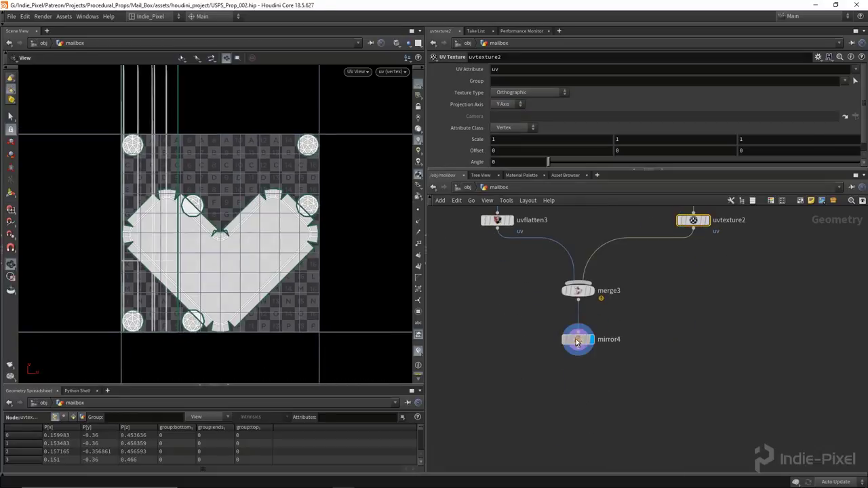
{"action": "left_click", "coordinate": [569, 341]}
{"action": "left_click_drag", "start_coordinate": [244, 271], "coordinate": [243, 184]}
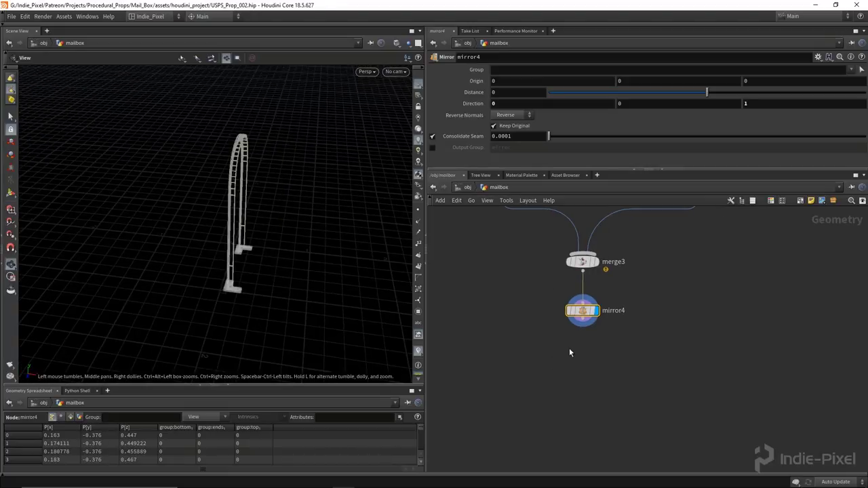
{"action": "key", "text": "Tab"}
{"action": "type", "text": "u"}
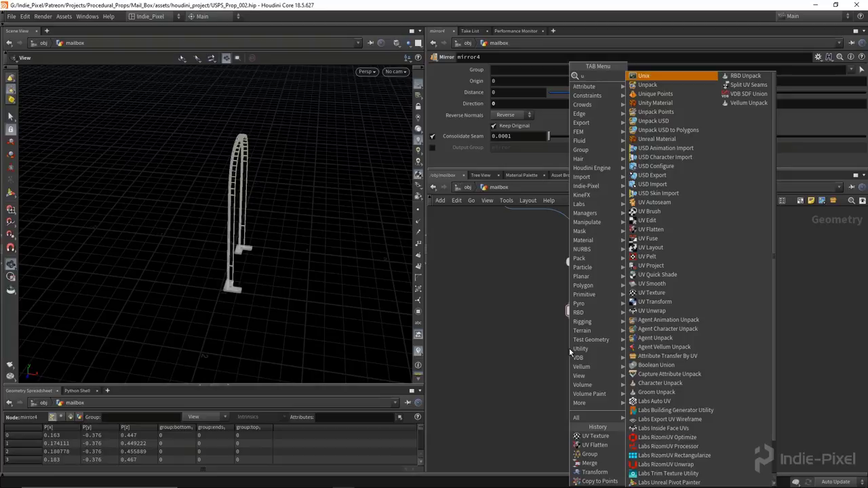
{"action": "key", "text": "Escape"}
Step: Move uvlayout3, mirror3 and transform3 down to make room below sweep1, and display transform3
{"action": "scroll", "coordinate": [534, 345], "scroll_direction": "down", "scroll_amount": 5}
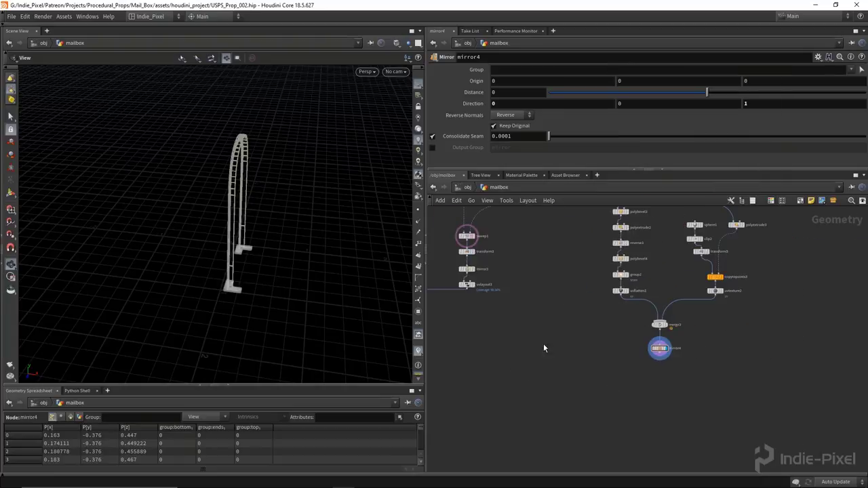
{"action": "left_click_drag", "start_coordinate": [507, 312], "coordinate": [512, 391]}
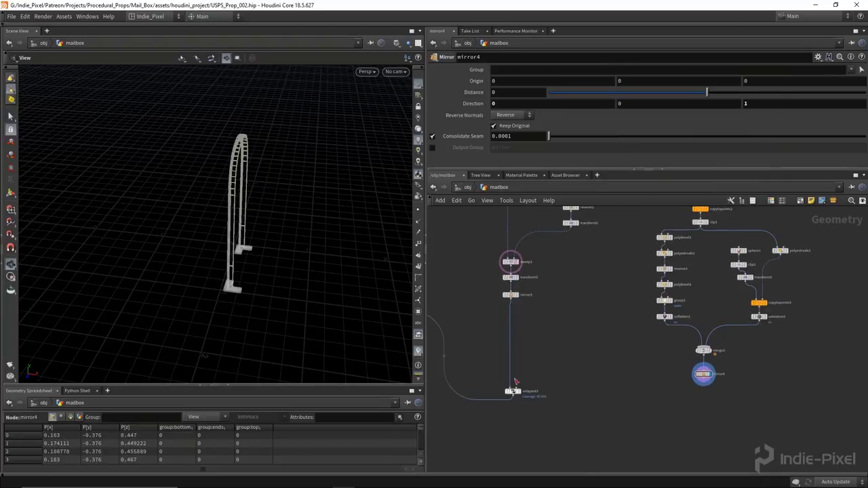
{"action": "left_click", "coordinate": [518, 295]}
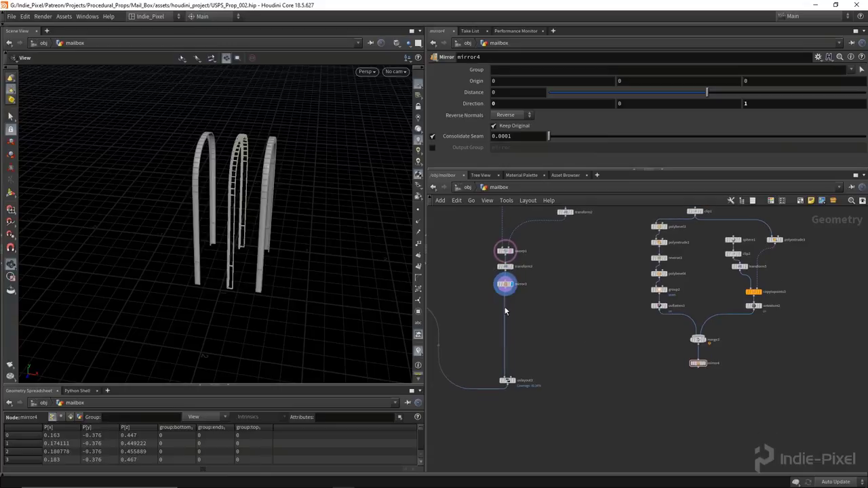
{"action": "left_click_drag", "start_coordinate": [505, 288], "coordinate": [505, 334]}
{"action": "left_click_drag", "start_coordinate": [505, 266], "coordinate": [514, 320]}
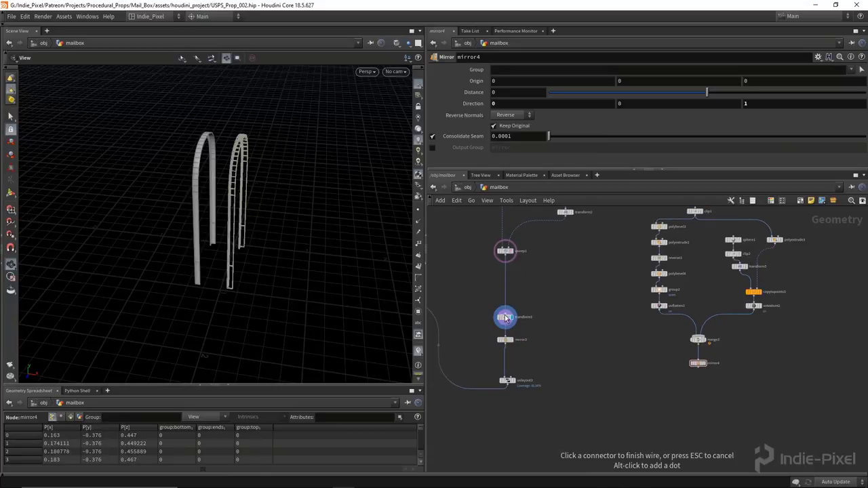
Step: Rename the transform3 node as width2
{"action": "key", "text": "ctrl+z"}
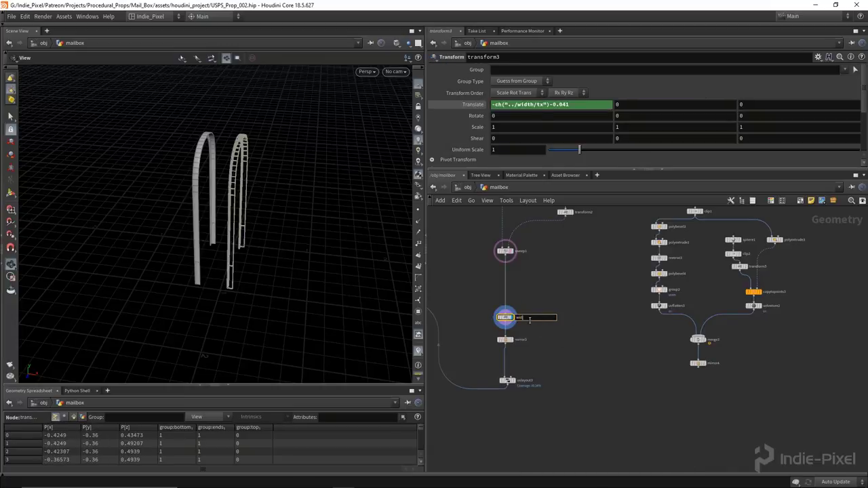
{"action": "key", "text": "Return"}
{"action": "key", "text": "l"}
Step: Move the whole foot node branch, down to mirror4, closer to the leg branch
{"action": "left_click_drag", "start_coordinate": [594, 427], "coordinate": [705, 234]}
{"action": "left_click_drag", "start_coordinate": [651, 427], "coordinate": [623, 339]}
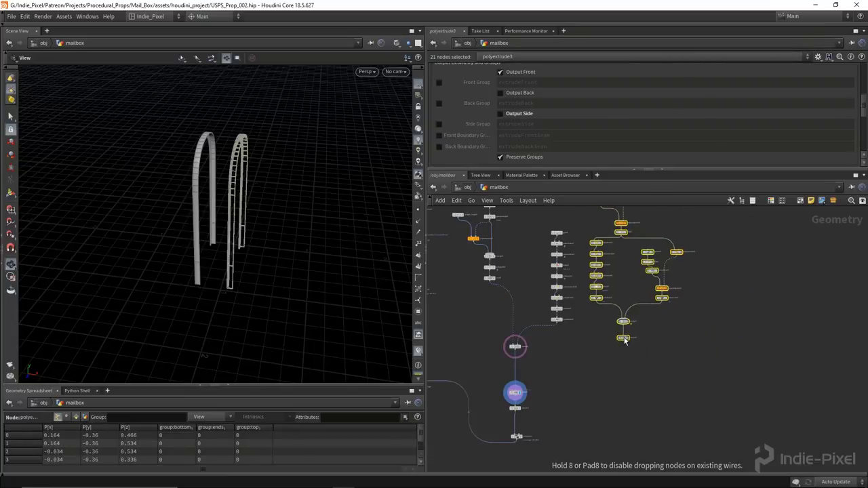
{"action": "left_click", "coordinate": [564, 359]}
Step: Add a Merge node in the space between sweep1 and the foot branch
{"action": "scroll", "coordinate": [564, 360], "scroll_direction": "up", "scroll_amount": 2}
{"action": "key", "text": "Tab"}
{"action": "type", "text": "merge"}
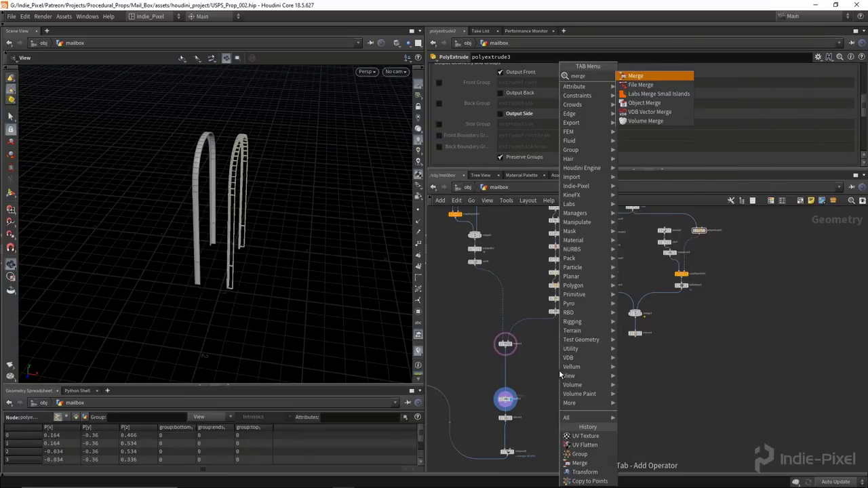
{"action": "key", "text": "Return"}
{"action": "left_click", "coordinate": [559, 370]}
Step: Wire sweep1 and mirror4 into the new Merge node, and its output into width2
{"action": "scroll", "coordinate": [537, 362], "scroll_direction": "up", "scroll_amount": 3}
{"action": "left_click", "coordinate": [618, 385]}
{"action": "left_click", "coordinate": [619, 388]}
{"action": "middle_click_drag", "start_coordinate": [632, 414], "coordinate": [643, 336]}
{"action": "left_click_drag", "start_coordinate": [640, 307], "coordinate": [487, 353]}
Step: Display mirror3 to inspect the footed legs on both sides, and display uvlayout3
{"action": "scroll", "coordinate": [242, 274], "scroll_direction": "down", "scroll_amount": 3}
{"action": "left_click", "coordinate": [501, 408]}
{"action": "left_click_drag", "start_coordinate": [203, 265], "coordinate": [299, 261]}
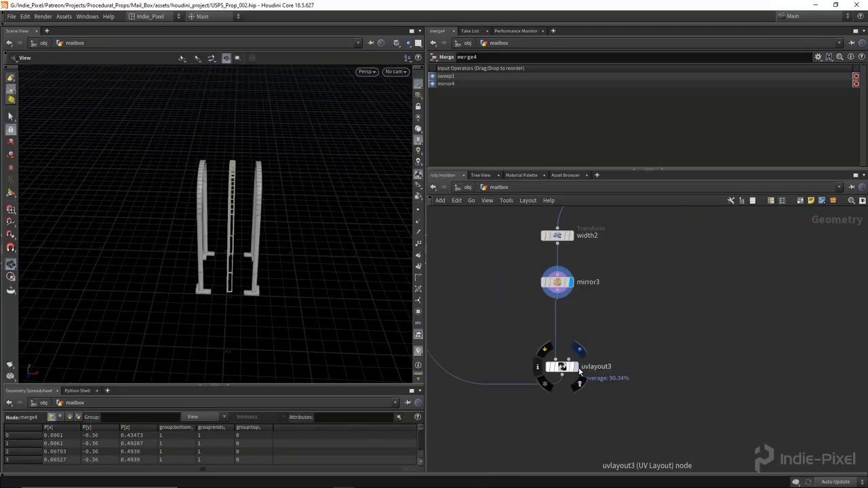
{"action": "left_click", "coordinate": [576, 364]}
Step: Move width2, mirror3 and uvlayout3 together so that they line up under merge4
{"action": "scroll", "coordinate": [635, 290], "scroll_direction": "down", "scroll_amount": 3}
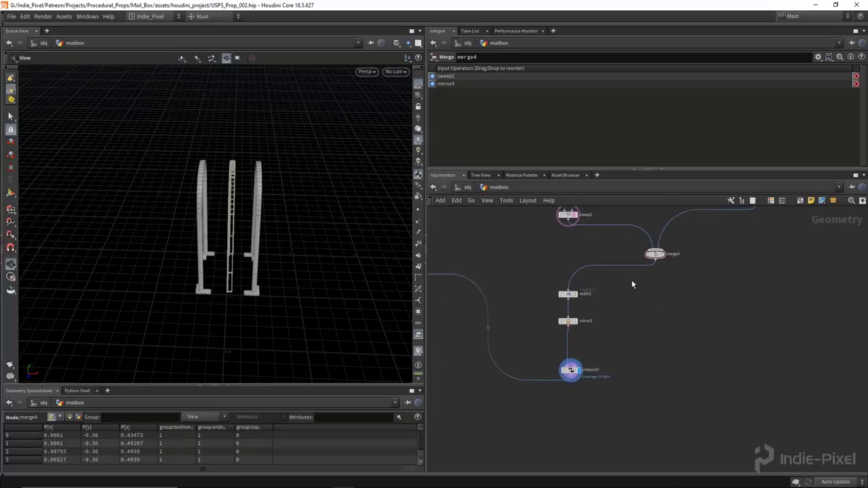
{"action": "left_click_drag", "start_coordinate": [629, 276], "coordinate": [559, 385]}
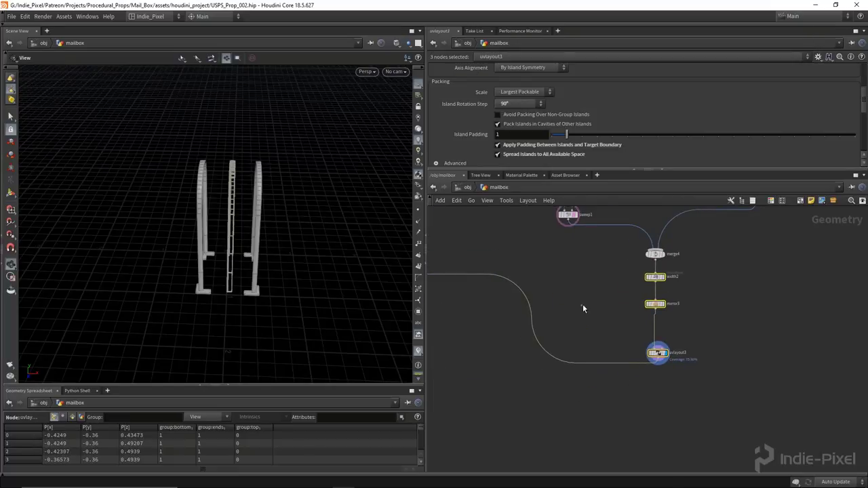
{"action": "left_click", "coordinate": [581, 304]}
Step: Move merge1, visualize_uvs1 and matchsize4 together further down the network, below the level of uvlayout3
{"action": "middle_click_drag", "start_coordinate": [581, 304], "coordinate": [772, 307]}
{"action": "left_click_drag", "start_coordinate": [604, 286], "coordinate": [603, 282]}
{"action": "left_click_drag", "start_coordinate": [600, 331], "coordinate": [625, 443]}
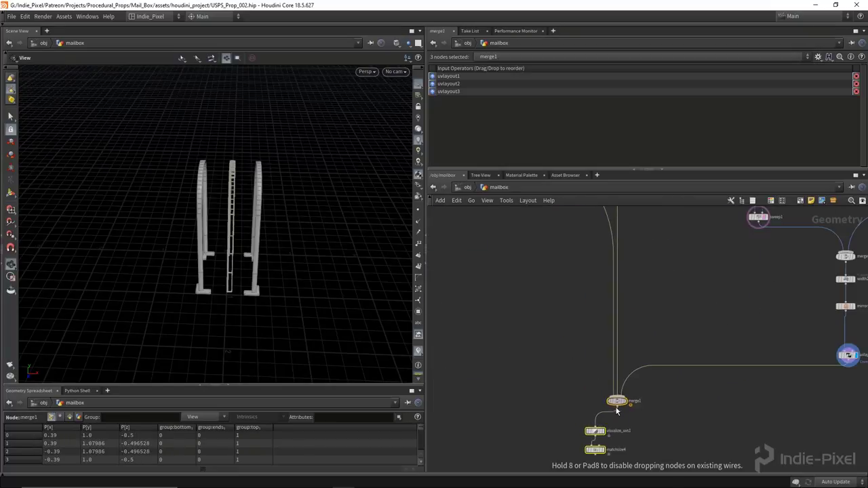
Step: Display merge1 and inspect the complete mailbox with its legs and riveted feet
{"action": "middle_click_drag", "start_coordinate": [693, 319], "coordinate": [612, 309]}
{"action": "left_click", "coordinate": [545, 400]}
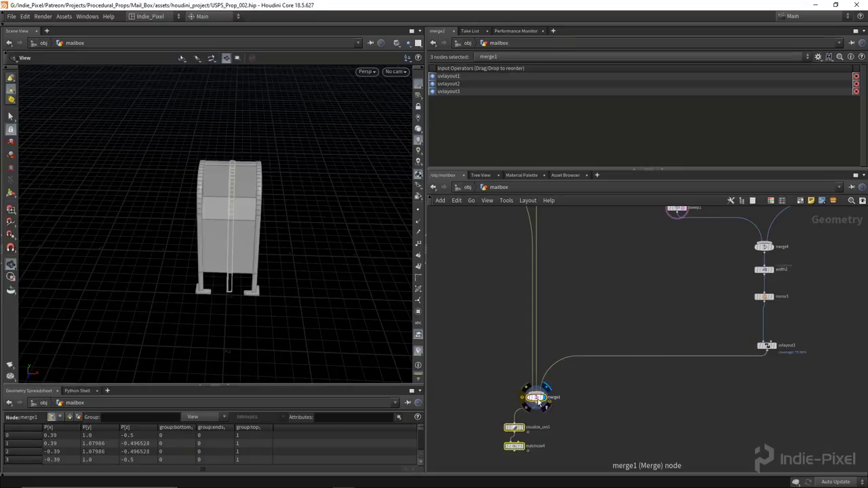
{"action": "left_click", "coordinate": [536, 398]}
{"action": "left_click_drag", "start_coordinate": [239, 246], "coordinate": [279, 313]}
{"action": "scroll", "coordinate": [284, 298], "scroll_direction": "up", "scroll_amount": 5}
{"action": "scroll", "coordinate": [282, 316], "scroll_direction": "down", "scroll_amount": 3}
{"action": "scroll", "coordinate": [282, 315], "scroll_direction": "down", "scroll_amount": 3}
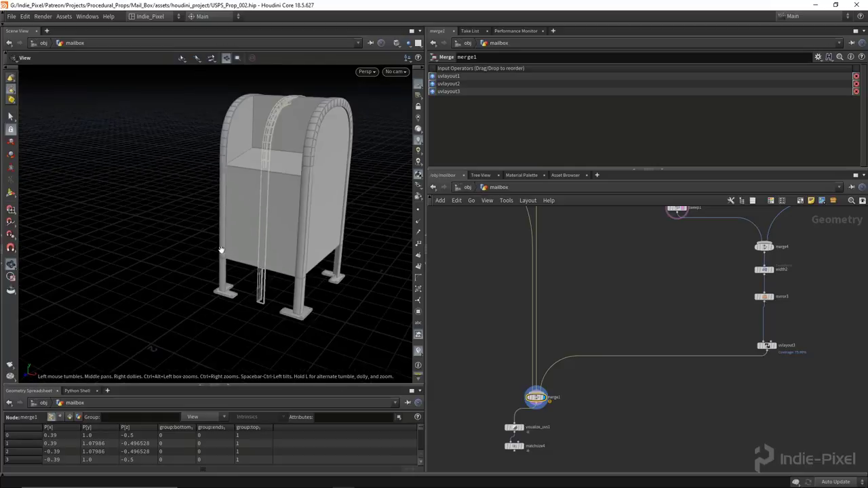
Step: Examine the merged mailbox's UV layout, including the foot islands, and look closely at the riveted feet in perspective
{"action": "key", "text": "space+5"}
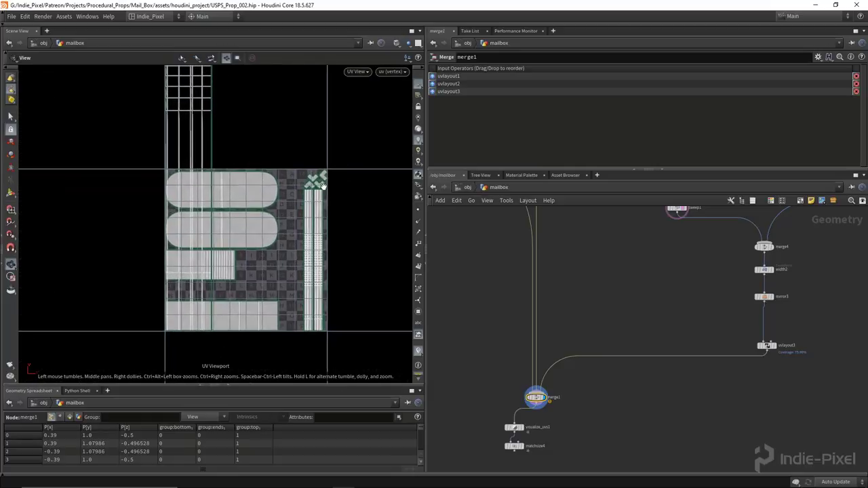
{"action": "scroll", "coordinate": [319, 185], "scroll_direction": "up", "scroll_amount": 3}
{"action": "scroll", "coordinate": [316, 175], "scroll_direction": "up", "scroll_amount": 3}
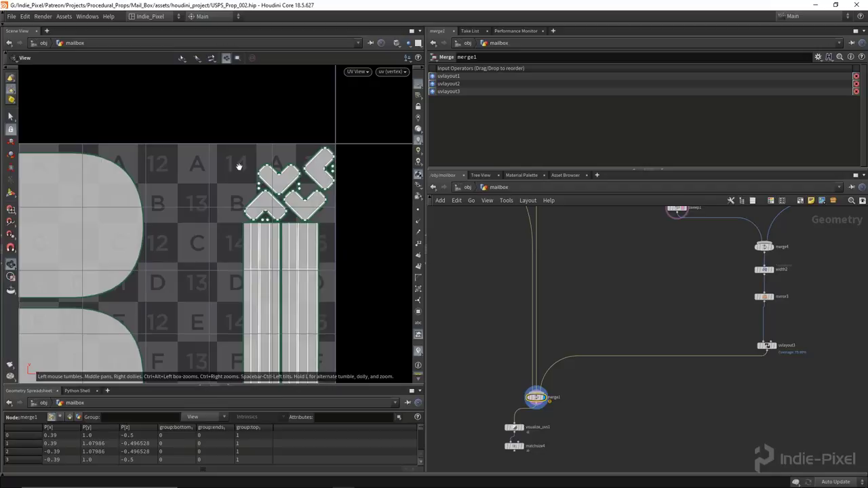
{"action": "scroll", "coordinate": [292, 190], "scroll_direction": "down", "scroll_amount": 6}
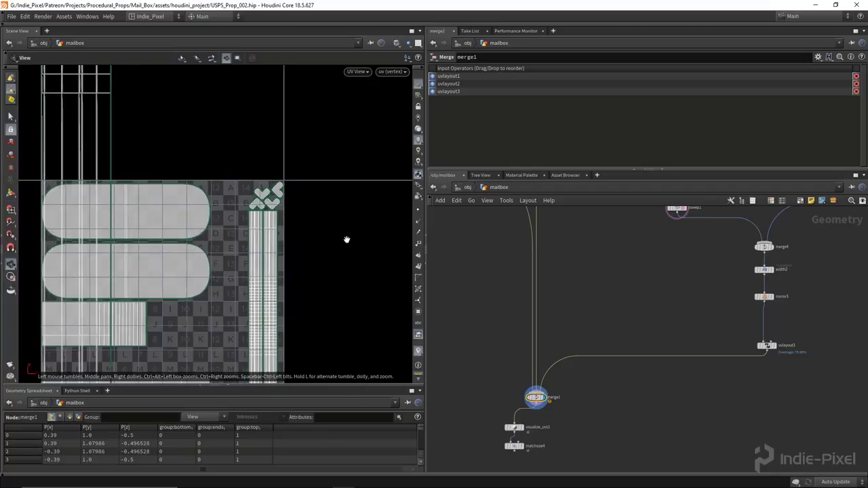
{"action": "scroll", "coordinate": [243, 274], "scroll_direction": "down", "scroll_amount": 2}
{"action": "scroll", "coordinate": [244, 281], "scroll_direction": "down", "scroll_amount": 3}
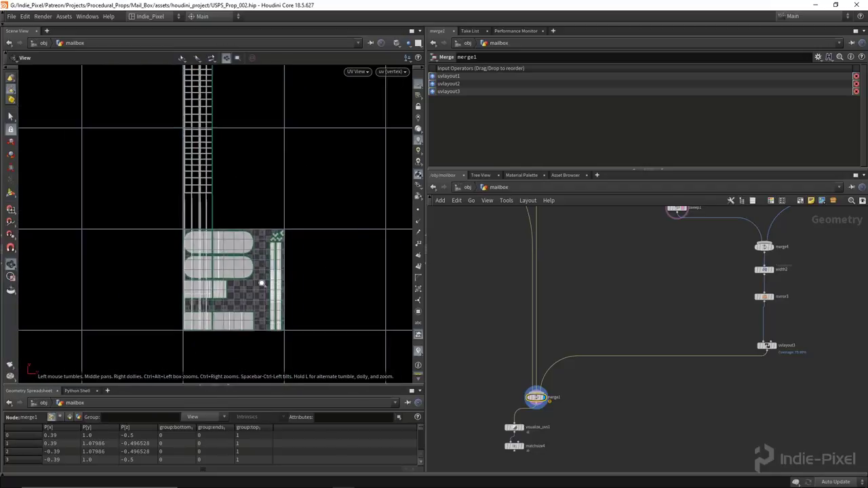
{"action": "key", "text": "space+1"}
{"action": "left_click_drag", "start_coordinate": [324, 261], "coordinate": [298, 285]}
{"action": "scroll", "coordinate": [271, 326], "scroll_direction": "up", "scroll_amount": 6}
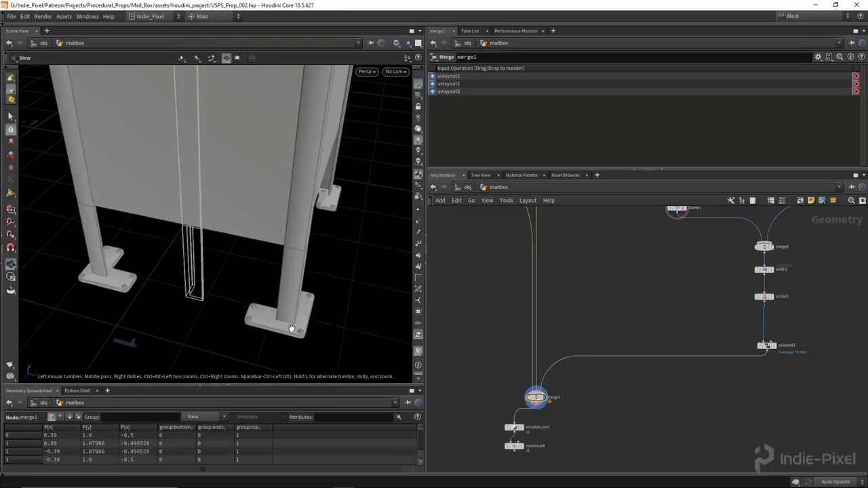
{"action": "left_click_drag", "start_coordinate": [241, 325], "coordinate": [334, 316]}
Step: Display transform4 with point numbers and space it apart from polyexpand2d2 in the foot branch of the network
{"action": "scroll", "coordinate": [609, 289], "scroll_direction": "down", "scroll_amount": 8}
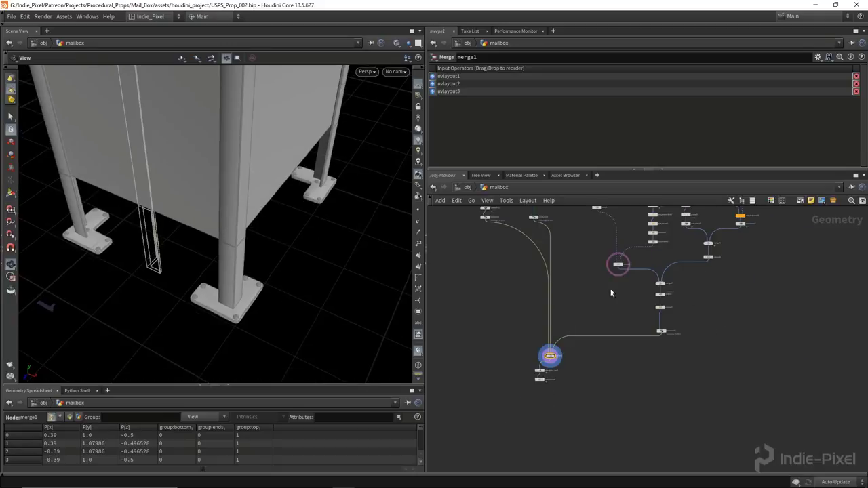
{"action": "scroll", "coordinate": [650, 374], "scroll_direction": "up", "scroll_amount": 5}
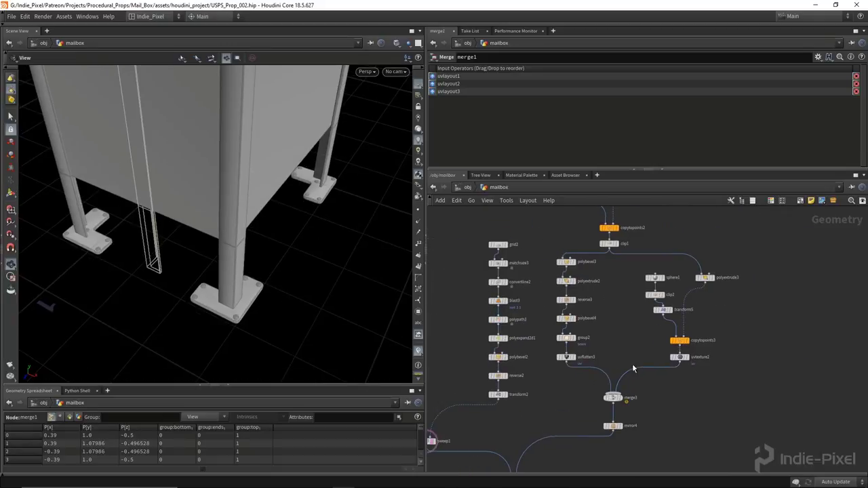
{"action": "scroll", "coordinate": [617, 340], "scroll_direction": "up", "scroll_amount": 5}
{"action": "scroll", "coordinate": [577, 290], "scroll_direction": "down", "scroll_amount": 3}
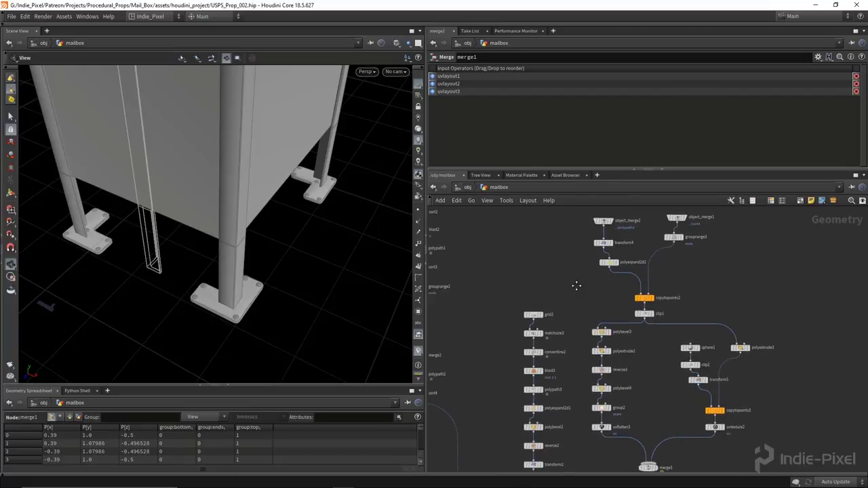
{"action": "scroll", "coordinate": [577, 289], "scroll_direction": "up", "scroll_amount": 4}
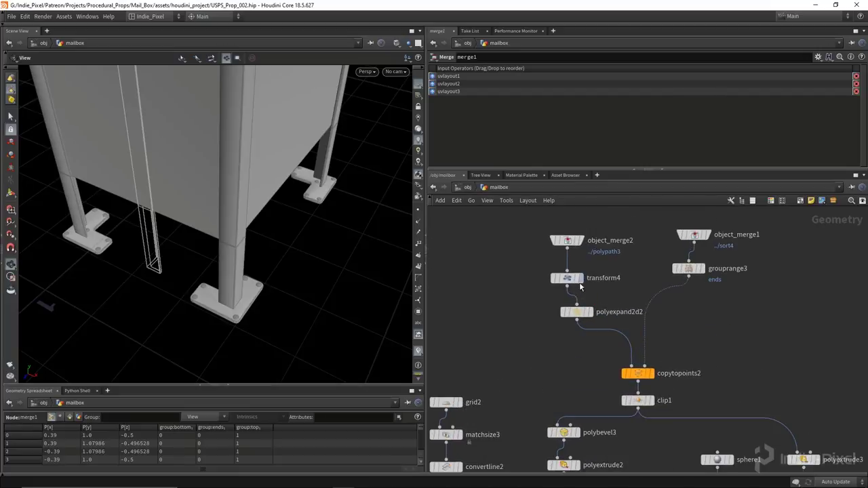
{"action": "left_click", "coordinate": [581, 278]}
{"action": "left_click_drag", "start_coordinate": [568, 278], "coordinate": [569, 235]}
{"action": "left_click_drag", "start_coordinate": [577, 323], "coordinate": [568, 305]}
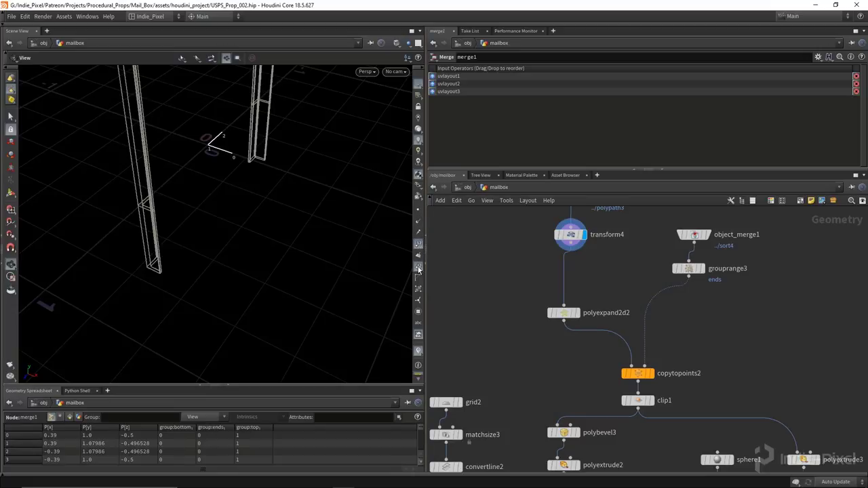
{"action": "left_click_drag", "start_coordinate": [221, 151], "coordinate": [251, 154], "text": "alt"}
Step: Insert a Carve node between transform4 and polyexpand2d2 and display it
{"action": "middle_click_drag", "start_coordinate": [532, 281], "coordinate": [526, 311]}
{"action": "key", "text": "Tab"}
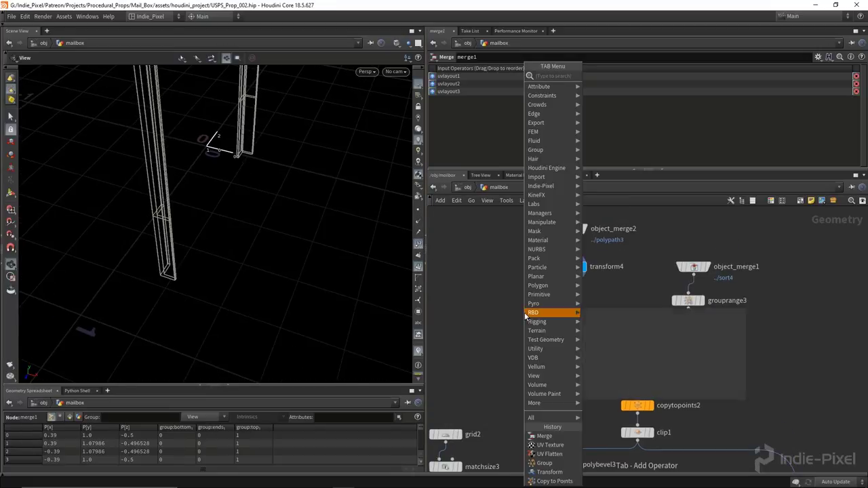
{"action": "type", "text": "carve"}
{"action": "key", "text": "Return"}
{"action": "left_click", "coordinate": [571, 307]}
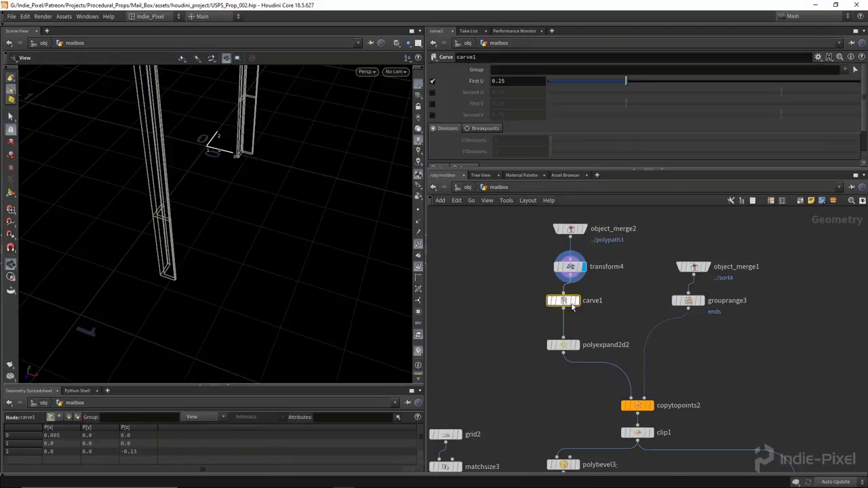
{"action": "left_click", "coordinate": [583, 301]}
Step: Enable carve1's Second U, drive it with the expression 1-ch("domainu1"), and set First U to 0.221
{"action": "left_click_drag", "start_coordinate": [228, 147], "coordinate": [407, 112], "text": "alt"}
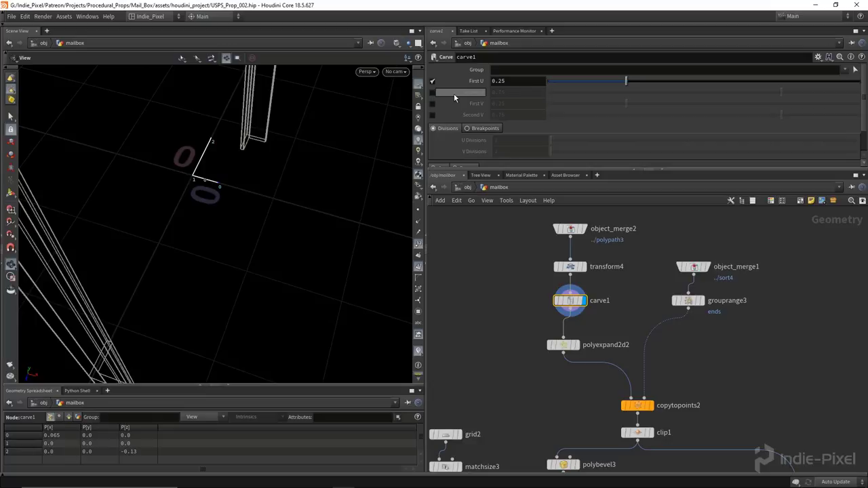
{"action": "left_click", "coordinate": [432, 92]}
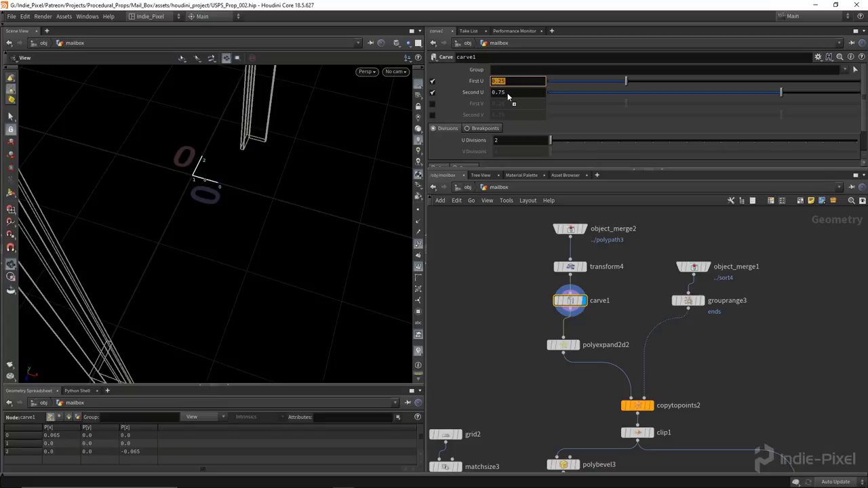
{"action": "left_click_drag", "start_coordinate": [508, 97], "coordinate": [508, 99]}
{"action": "left_click", "coordinate": [535, 117]}
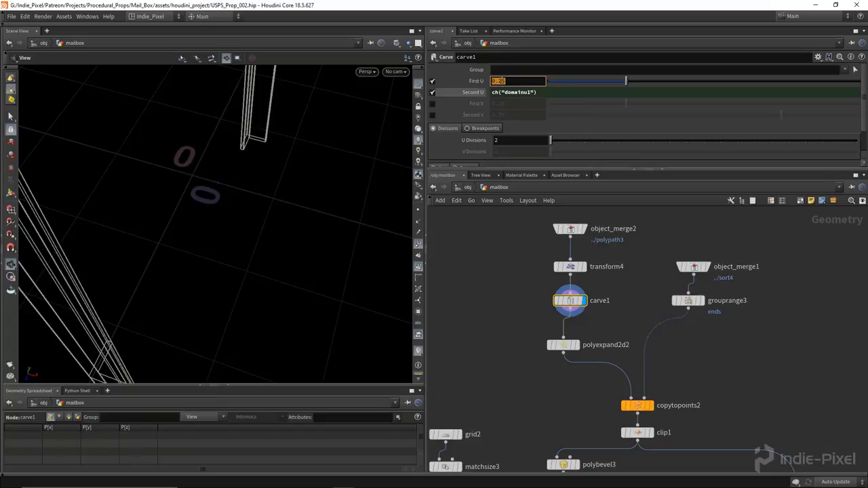
{"action": "type", "text": "1-"}
{"action": "key", "text": "Return"}
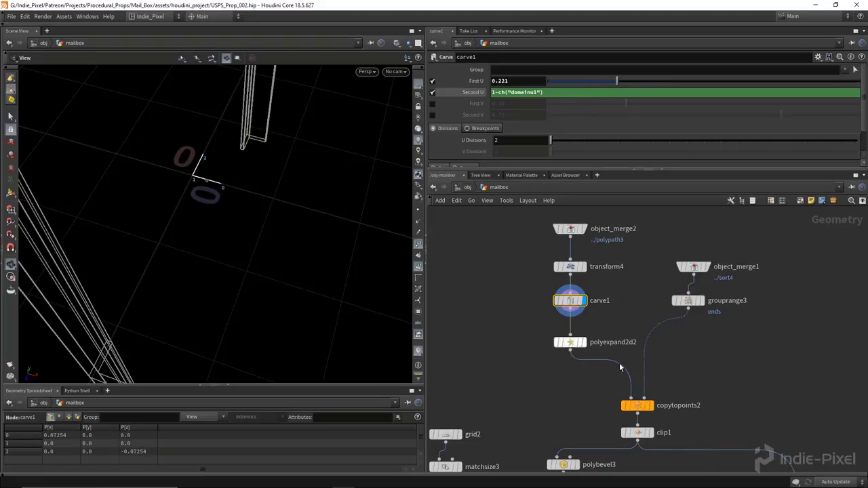
Step: Display merge1 to show the complete mailbox and turn off the point numbers
{"action": "scroll", "coordinate": [603, 325], "scroll_direction": "down", "scroll_amount": 5}
{"action": "middle_click_drag", "start_coordinate": [597, 378], "coordinate": [625, 309]}
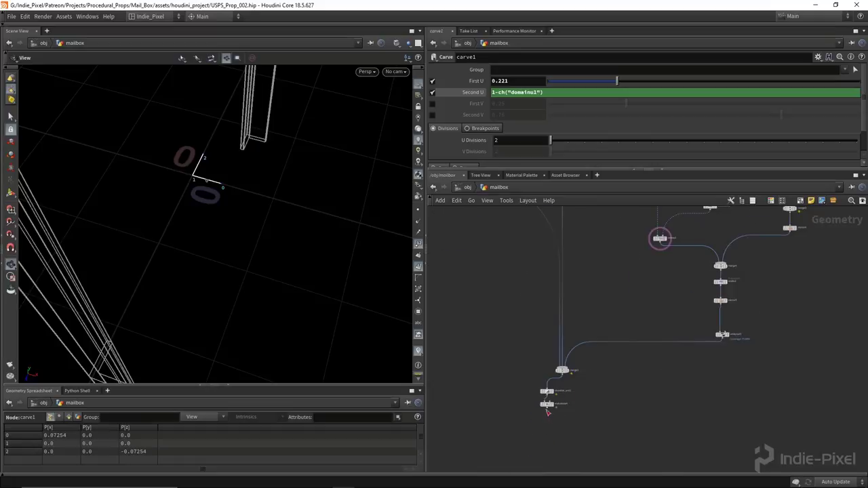
{"action": "scroll", "coordinate": [577, 311], "scroll_direction": "up", "scroll_amount": 5}
{"action": "left_click", "coordinate": [591, 318]}
{"action": "scroll", "coordinate": [302, 273], "scroll_direction": "down", "scroll_amount": 10}
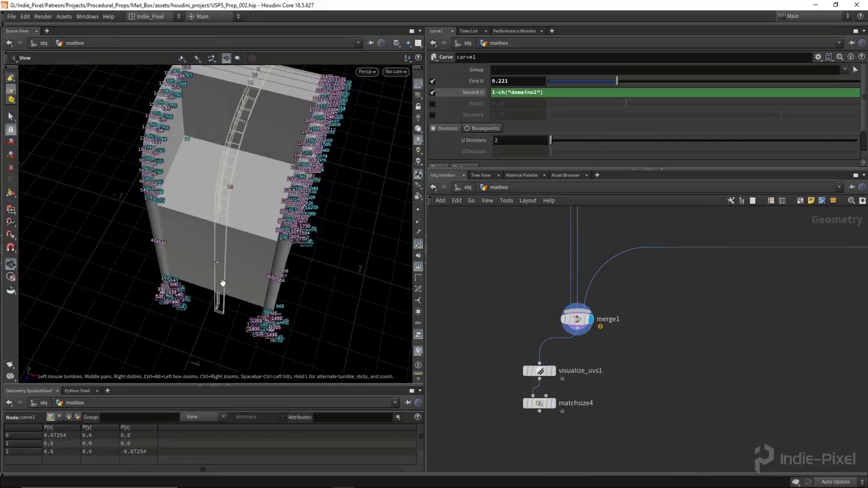
{"action": "left_click_drag", "start_coordinate": [302, 274], "coordinate": [339, 258]}
{"action": "left_click", "coordinate": [418, 245]}
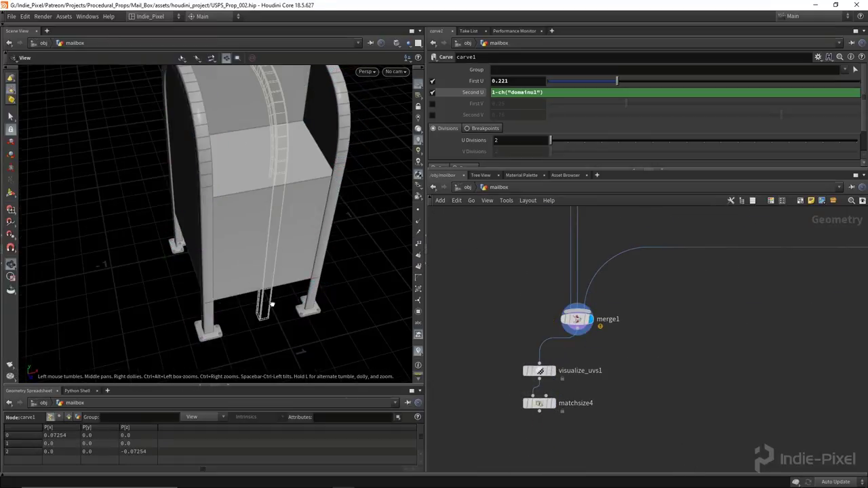
Step: Set carve1's First U to 0.266 while checking the size of the mailbox feet
{"action": "scroll", "coordinate": [264, 305], "scroll_direction": "up", "scroll_amount": 5}
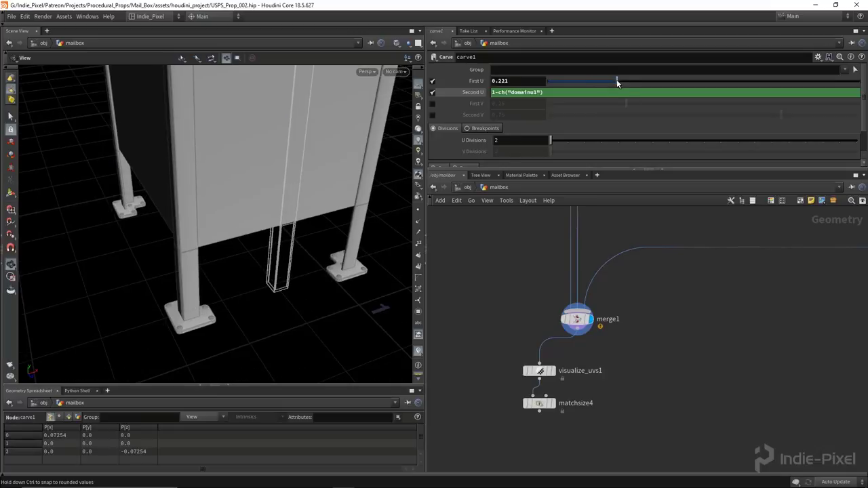
{"action": "left_click_drag", "start_coordinate": [643, 79], "coordinate": [629, 86]}
{"action": "left_click_drag", "start_coordinate": [248, 287], "coordinate": [223, 271]}
{"action": "scroll", "coordinate": [616, 366], "scroll_direction": "down", "scroll_amount": 4}
{"action": "scroll", "coordinate": [703, 351], "scroll_direction": "down", "scroll_amount": 3}
Step: Try a uniform scale of 0.03 on transform4 and return it to 0.13
{"action": "scroll", "coordinate": [575, 315], "scroll_direction": "up", "scroll_amount": 4}
{"action": "scroll", "coordinate": [576, 315], "scroll_direction": "up", "scroll_amount": 3}
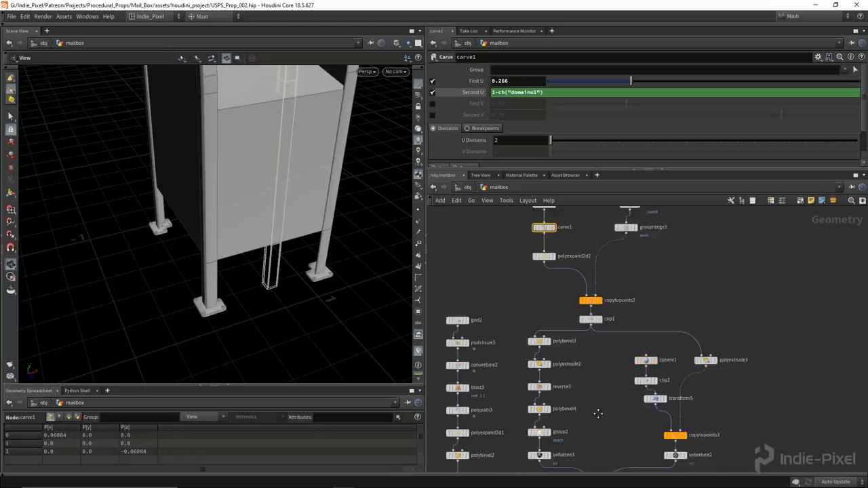
{"action": "left_click", "coordinate": [573, 264]}
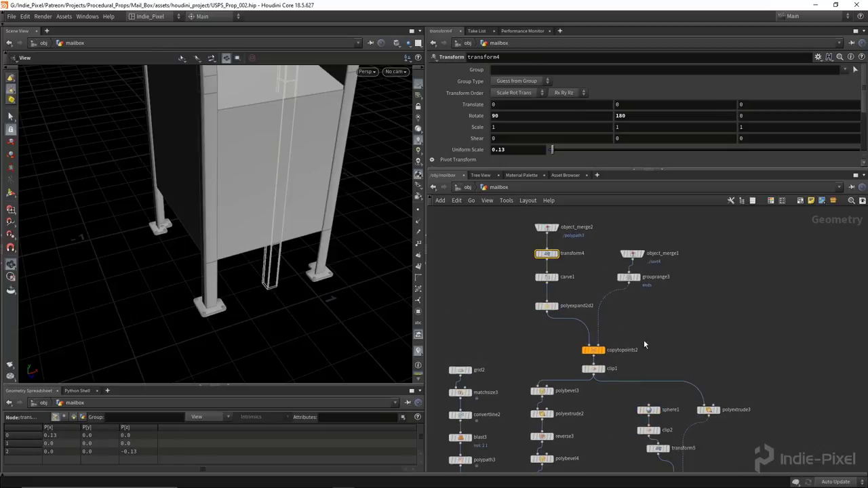
{"action": "middle_click_drag", "start_coordinate": [627, 365], "coordinate": [622, 342]}
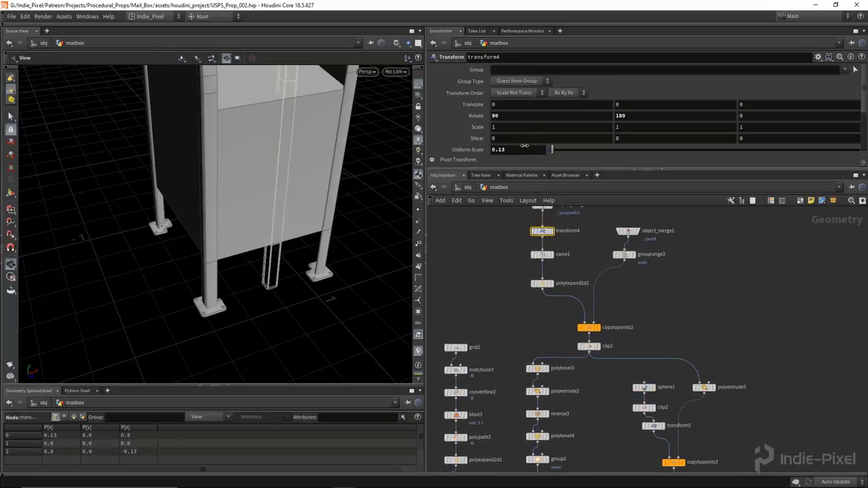
{"action": "middle_click_drag", "start_coordinate": [524, 149], "coordinate": [522, 172]}
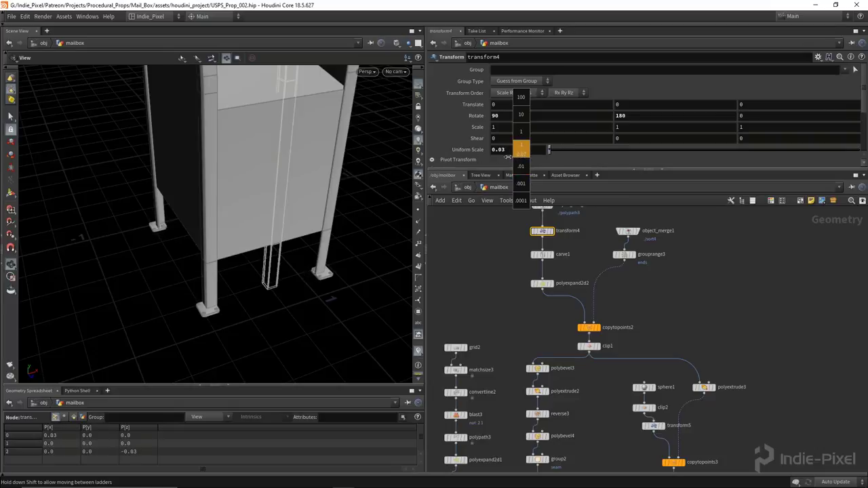
{"action": "mouse_move", "coordinate": [509, 156]}
{"action": "middle_mouse_down"}
{"action": "mouse_move", "coordinate": [519, 161]}
{"action": "mouse_move", "coordinate": [508, 159]}
{"action": "middle_mouse_up"}
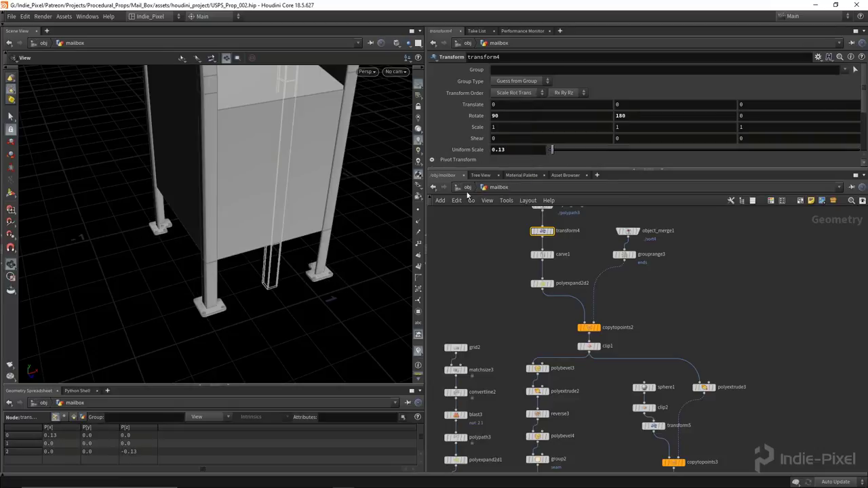
{"action": "left_click_drag", "start_coordinate": [269, 297], "coordinate": [283, 314]}
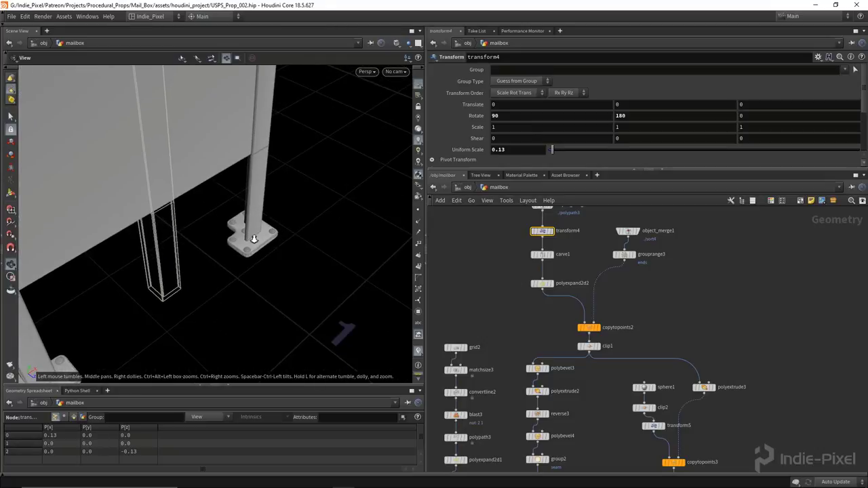
{"action": "scroll", "coordinate": [269, 234], "scroll_direction": "down", "scroll_amount": 10}
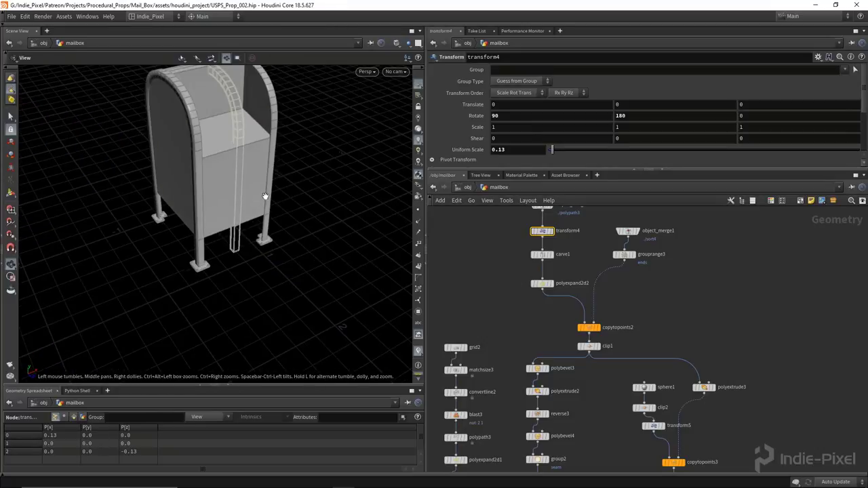
Step: Set polyexpand2d2's offset to 0.042 and check the foot plate around the leg
{"action": "left_click_drag", "start_coordinate": [264, 196], "coordinate": [266, 210]}
{"action": "left_click", "coordinate": [541, 283]}
{"action": "middle_click_drag", "start_coordinate": [520, 138], "coordinate": [509, 167]}
{"action": "scroll", "coordinate": [286, 273], "scroll_direction": "up", "scroll_amount": 10}
{"action": "left_click_drag", "start_coordinate": [360, 279], "coordinate": [298, 271]}
Step: Set polybevel3's distance to 0.011 and check the foot plate's rounded corners
{"action": "middle_click_drag", "start_coordinate": [570, 380], "coordinate": [575, 332]}
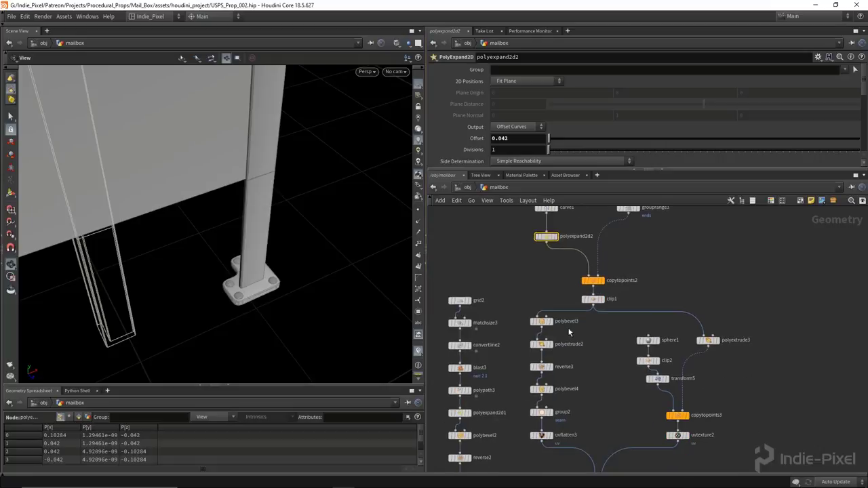
{"action": "left_click", "coordinate": [550, 321]}
{"action": "middle_click_drag", "start_coordinate": [518, 111], "coordinate": [519, 136]}
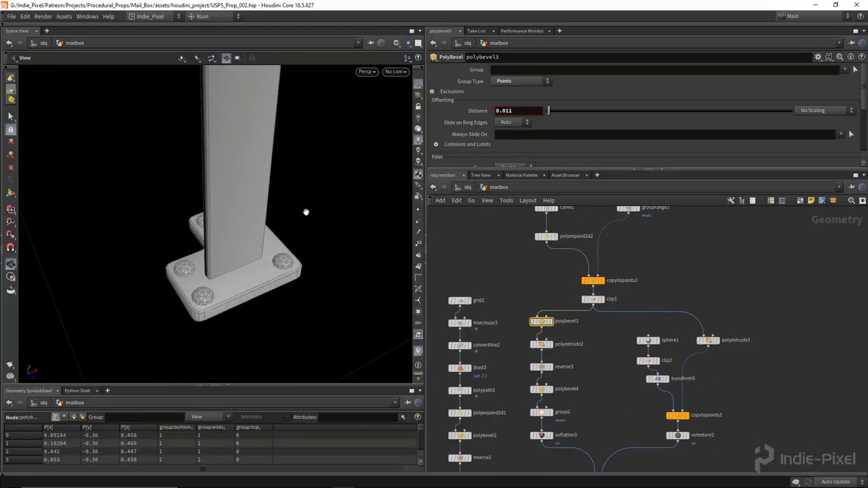
{"action": "scroll", "coordinate": [169, 270], "scroll_direction": "down", "scroll_amount": 5}
{"action": "left_click_drag", "start_coordinate": [204, 279], "coordinate": [215, 274]}
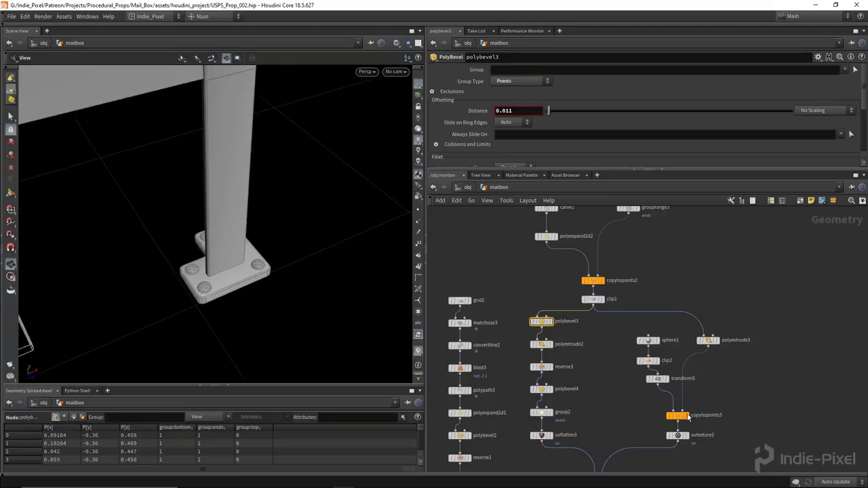
Step: Set transform5's uniform scale to 0.009 to resize the rivets on the feet
{"action": "left_click", "coordinate": [656, 378]}
{"action": "middle_click_drag", "start_coordinate": [517, 151], "coordinate": [486, 189]}
{"action": "scroll", "coordinate": [216, 279], "scroll_direction": "down", "scroll_amount": 6}
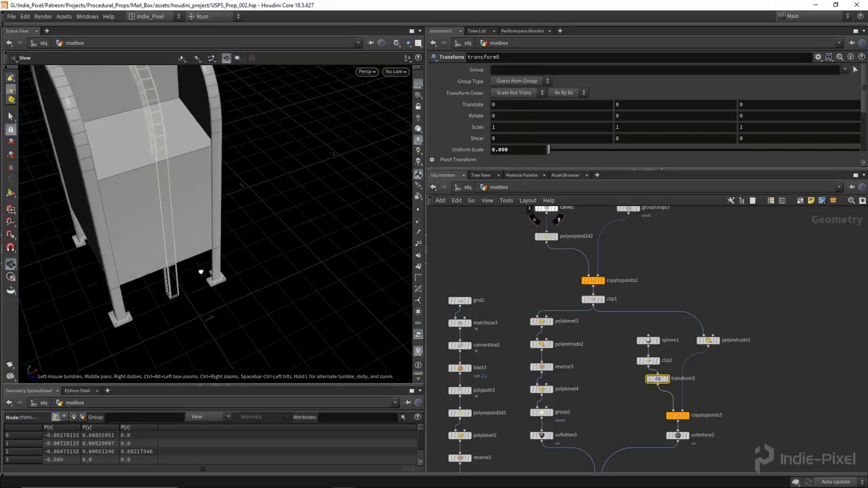
Step: Examine the mailbox's UV layout again, checking the foot, rivet and leg islands against the body islands
{"action": "key", "text": "5"}
{"action": "scroll", "coordinate": [325, 151], "scroll_direction": "up", "scroll_amount": 6}
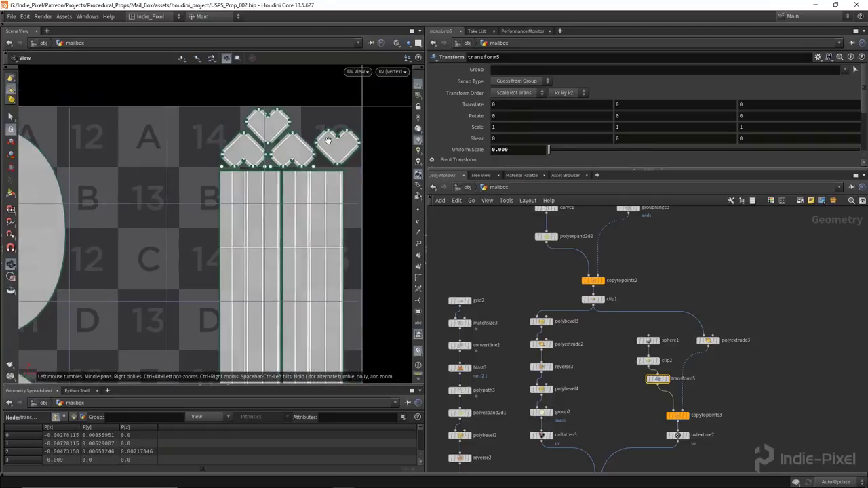
{"action": "middle_click_drag", "start_coordinate": [309, 216], "coordinate": [277, 186]}
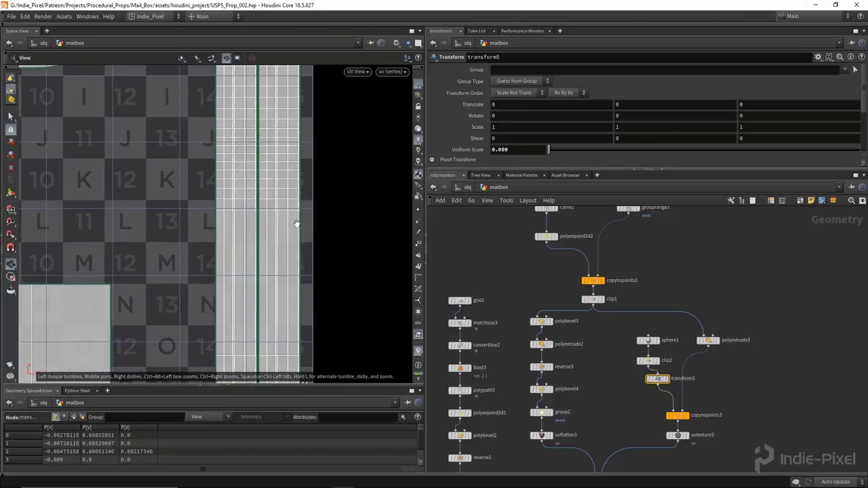
{"action": "scroll", "coordinate": [277, 304], "scroll_direction": "down", "scroll_amount": 3}
{"action": "scroll", "coordinate": [310, 354], "scroll_direction": "up", "scroll_amount": 5}
{"action": "scroll", "coordinate": [120, 244], "scroll_direction": "down", "scroll_amount": 8}
{"action": "middle_click_drag", "start_coordinate": [207, 213], "coordinate": [252, 236]}
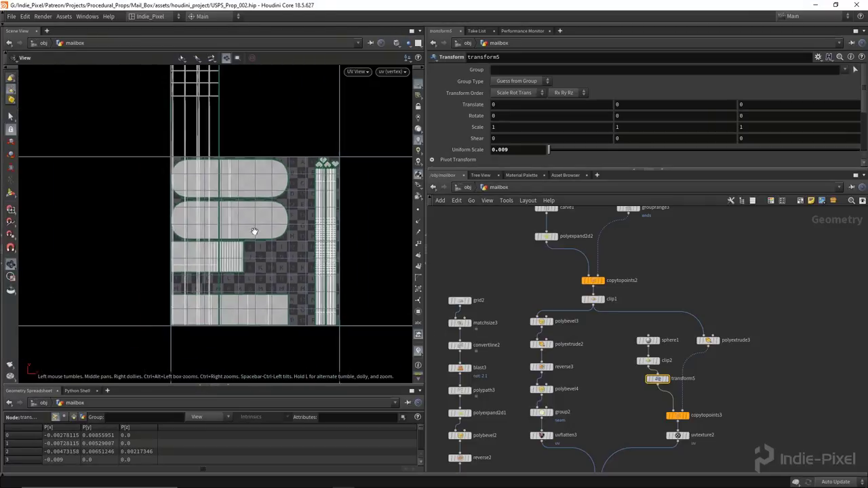
{"action": "scroll", "coordinate": [227, 252], "scroll_direction": "down", "scroll_amount": 2}
{"action": "scroll", "coordinate": [240, 262], "scroll_direction": "up", "scroll_amount": 1}
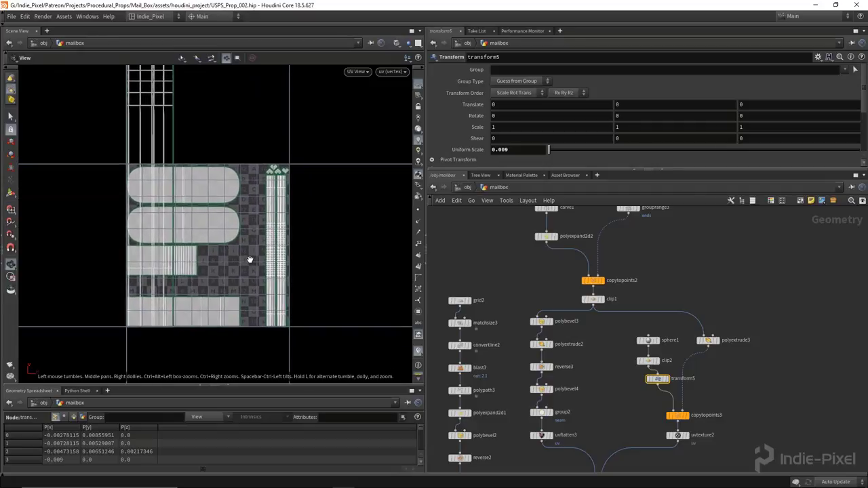
Step: Return the viewport from the UV layout to perspective and inspect the mailbox's front opening
{"action": "key", "text": "space+1"}
{"action": "left_click_drag", "start_coordinate": [255, 250], "coordinate": [244, 174]}
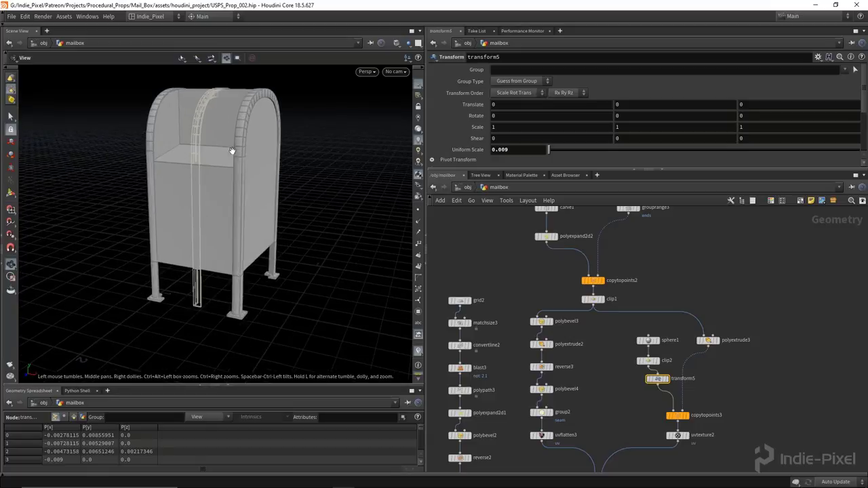
{"action": "scroll", "coordinate": [309, 159], "scroll_direction": "up", "scroll_amount": 3}
{"action": "left_click_drag", "start_coordinate": [309, 158], "coordinate": [239, 185]}
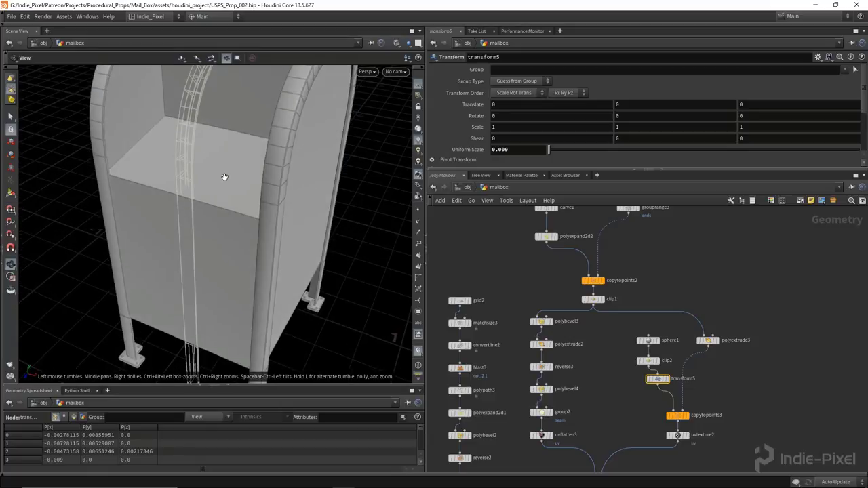
Step: Display boolean1 in the body's node chain and enable its A-B Seams output edge group, abseams
{"action": "scroll", "coordinate": [563, 357], "scroll_direction": "down", "scroll_amount": 5}
{"action": "scroll", "coordinate": [625, 398], "scroll_direction": "up", "scroll_amount": 8}
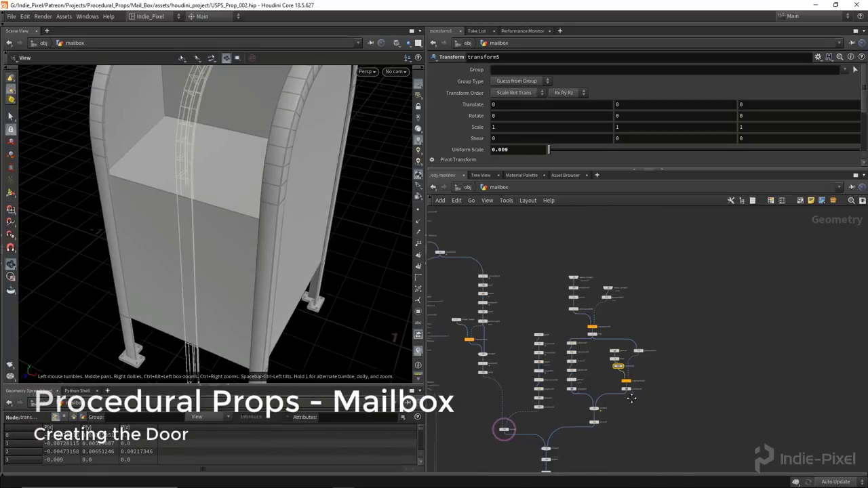
{"action": "scroll", "coordinate": [563, 301], "scroll_direction": "up", "scroll_amount": 4}
{"action": "left_click", "coordinate": [539, 302]}
{"action": "left_click_drag", "start_coordinate": [207, 252], "coordinate": [271, 278]}
{"action": "left_click", "coordinate": [514, 297]}
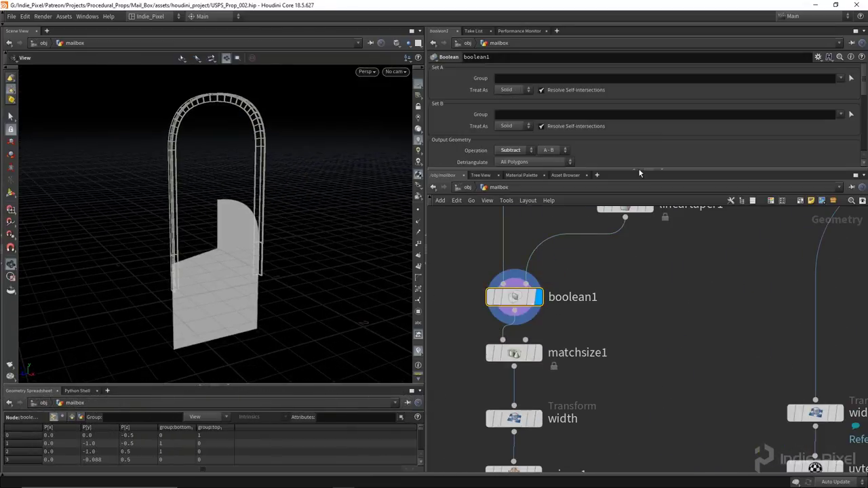
{"action": "scroll", "coordinate": [648, 126], "scroll_direction": "down", "scroll_amount": 5}
{"action": "scroll", "coordinate": [597, 127], "scroll_direction": "down", "scroll_amount": 1}
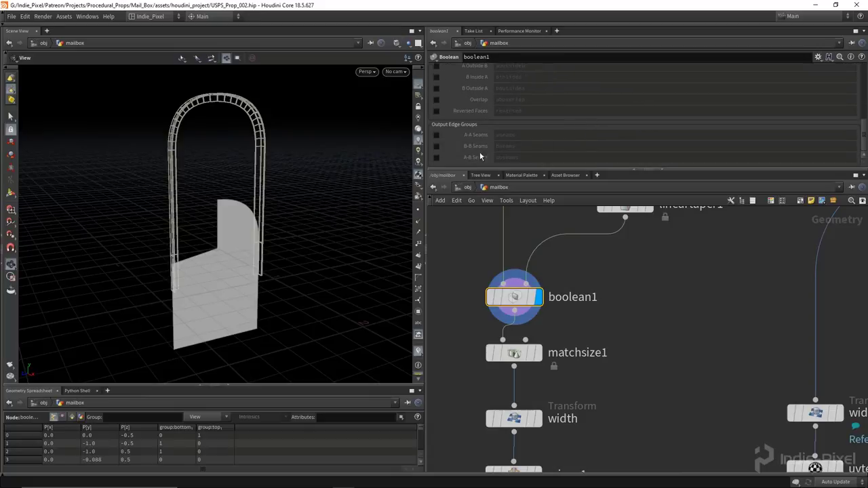
{"action": "left_click", "coordinate": [436, 157]}
{"action": "scroll", "coordinate": [532, 283], "scroll_direction": "down", "scroll_amount": 2}
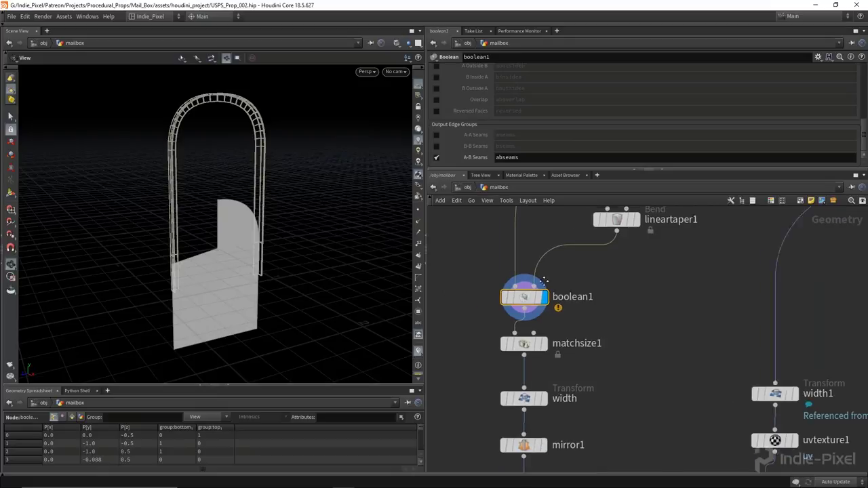
Step: Branch a Null node off boolean1's output and display only its geometry in the viewport
{"action": "key", "text": "Tab"}
{"action": "type", "text": "nul"}
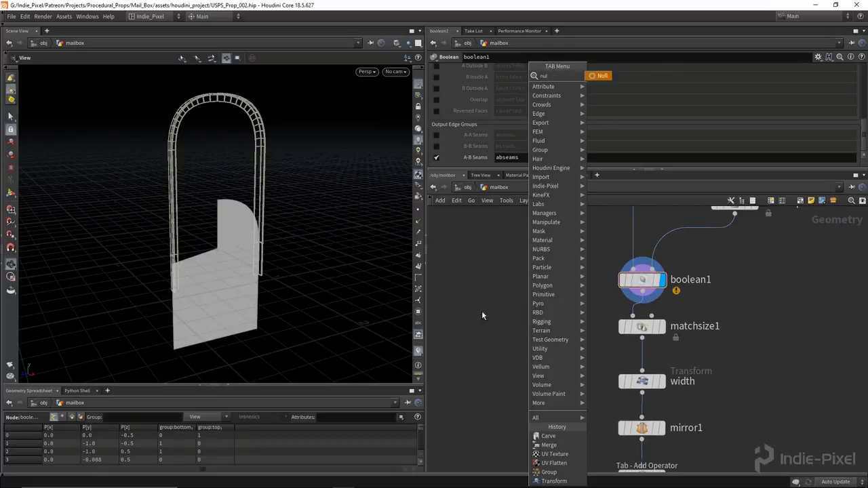
{"action": "key", "text": "Return"}
{"action": "left_click", "coordinate": [529, 311]}
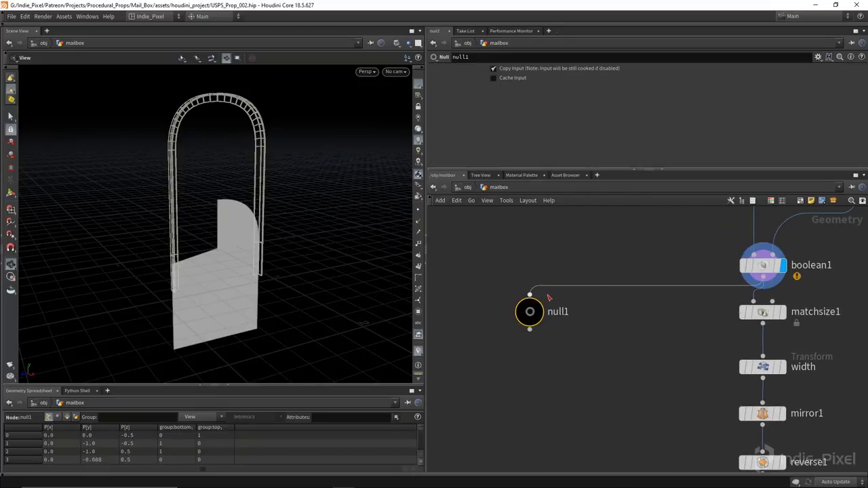
{"action": "left_click_drag", "start_coordinate": [533, 314], "coordinate": [501, 314]}
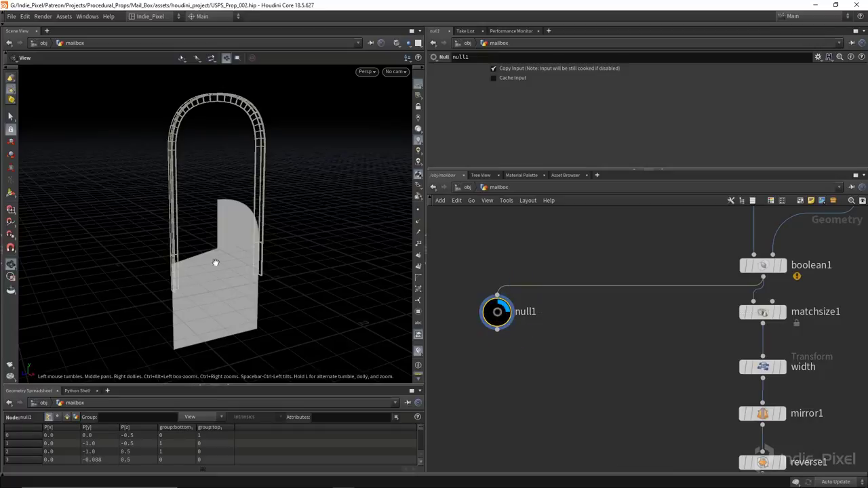
{"action": "left_click_drag", "start_coordinate": [234, 265], "coordinate": [205, 263]}
{"action": "left_click", "coordinate": [523, 337]}
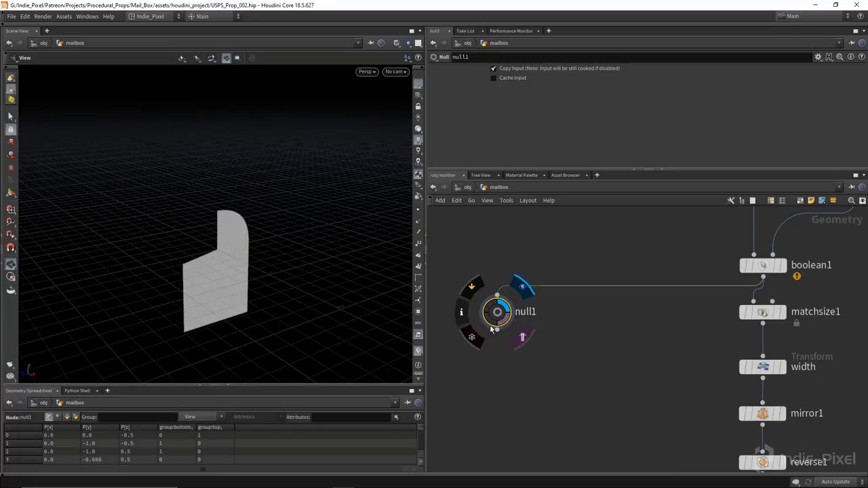
Step: Show the edge groups in the viewport's group list and examine which profile edges belong to abseams
{"action": "left_click_drag", "start_coordinate": [302, 274], "coordinate": [271, 275]}
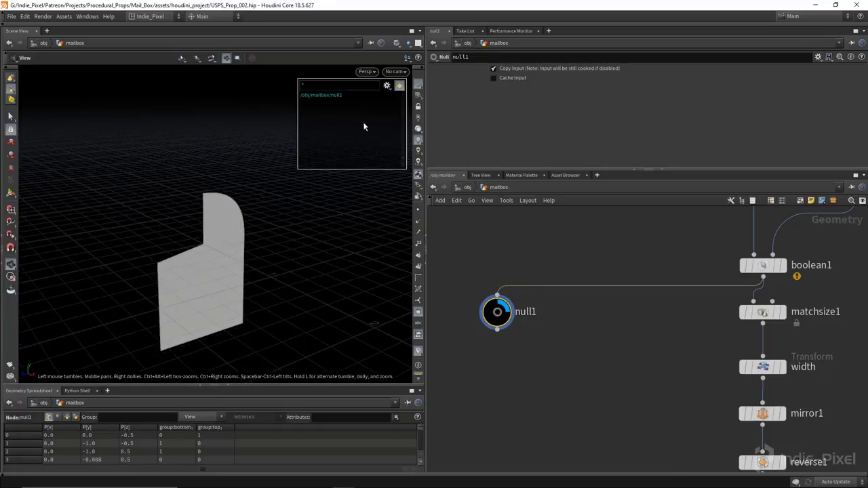
{"action": "left_click", "coordinate": [386, 85]}
{"action": "left_click", "coordinate": [400, 122]}
{"action": "scroll", "coordinate": [346, 244], "scroll_direction": "up", "scroll_amount": 5}
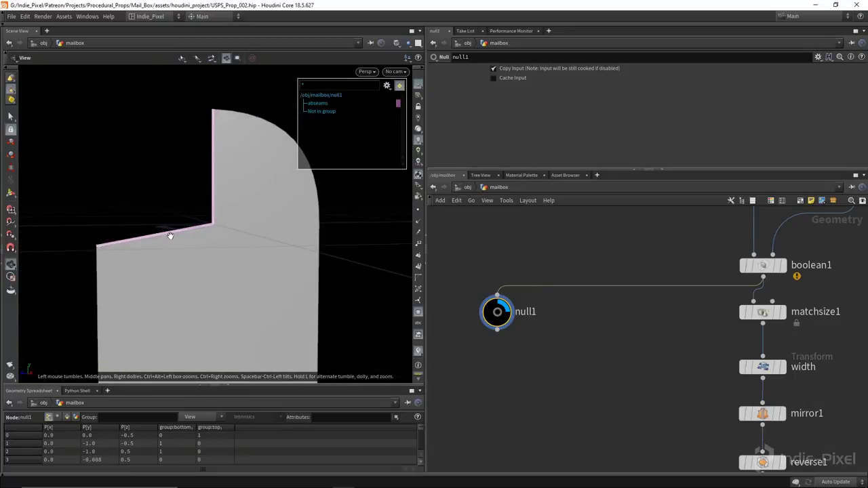
{"action": "left_click_drag", "start_coordinate": [146, 246], "coordinate": [144, 239]}
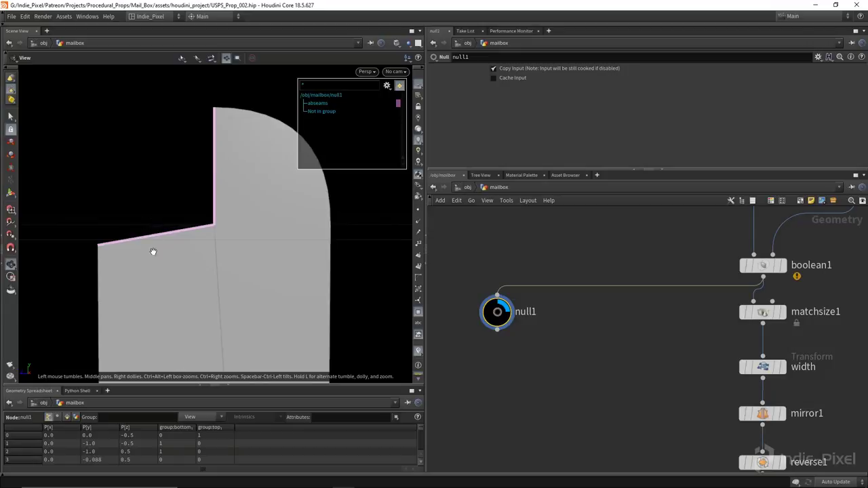
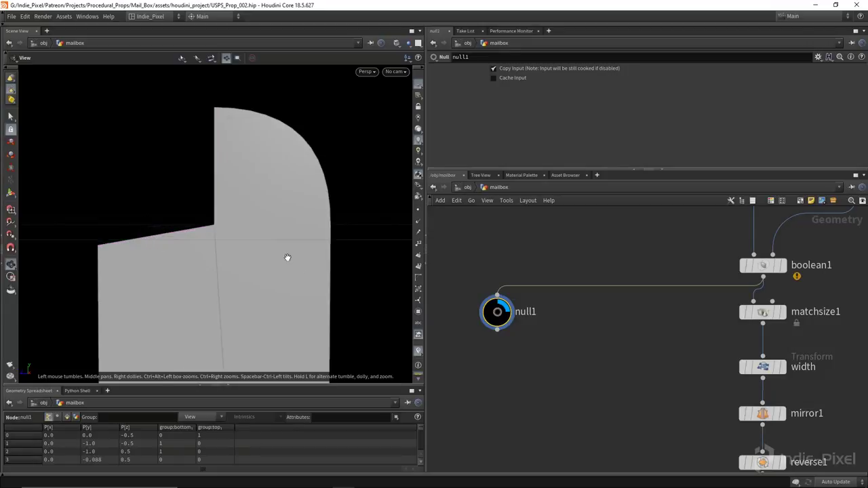
{"action": "scroll", "coordinate": [228, 283], "scroll_direction": "down", "scroll_amount": 3}
{"action": "left_click_drag", "start_coordinate": [228, 282], "coordinate": [233, 248]}
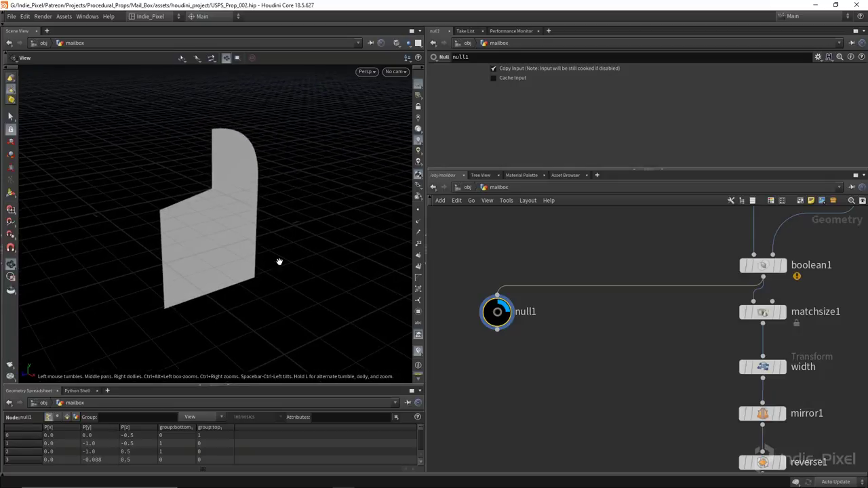
Step: Add a Group Promote node beneath null1, connected to its output, and display it
{"action": "scroll", "coordinate": [529, 325], "scroll_direction": "down", "scroll_amount": 5}
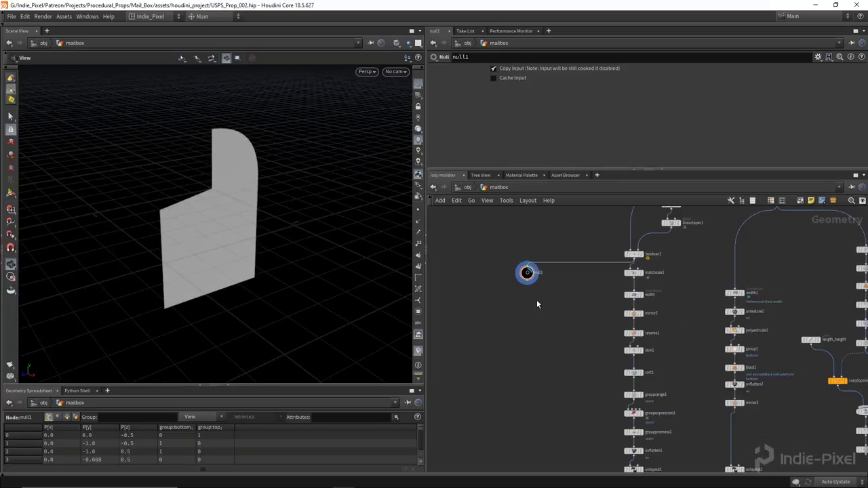
{"action": "scroll", "coordinate": [547, 286], "scroll_direction": "up", "scroll_amount": 3}
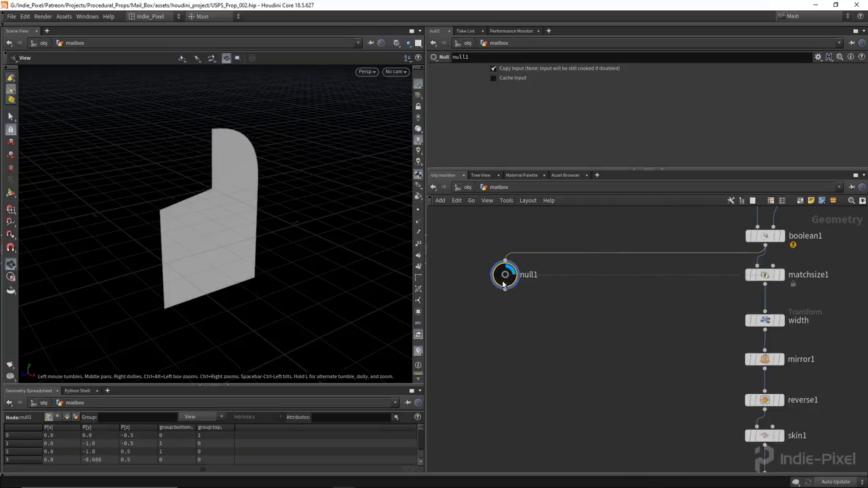
{"action": "middle_click_drag", "start_coordinate": [513, 329], "coordinate": [535, 314]}
{"action": "key", "text": "Tab"}
{"action": "type", "text": "group"}
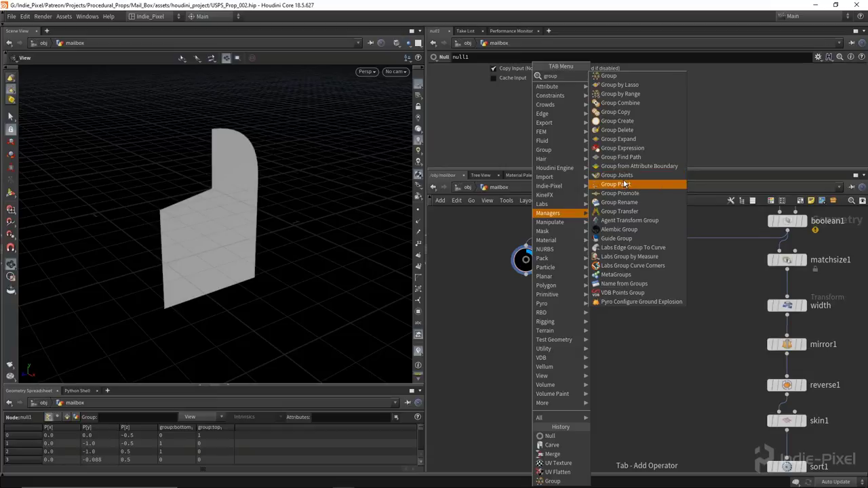
{"action": "left_click", "coordinate": [618, 193]}
{"action": "left_click", "coordinate": [526, 290]}
{"action": "left_click_drag", "start_coordinate": [526, 290], "coordinate": [526, 304]}
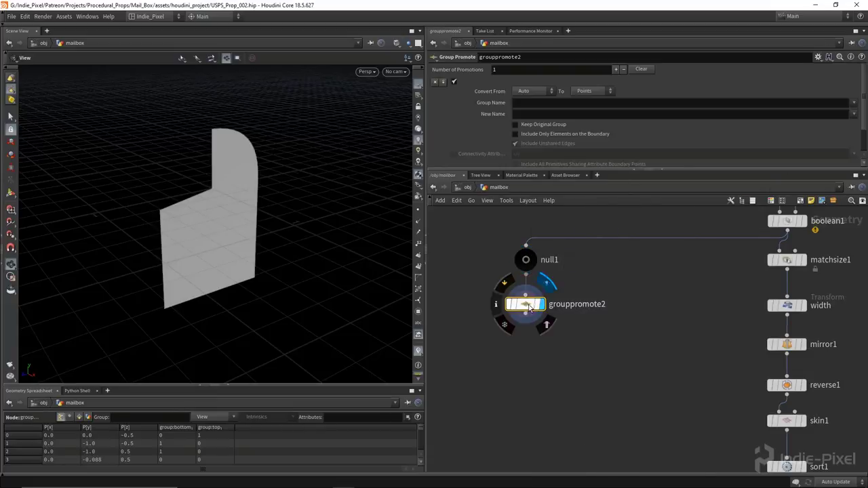
Step: Set grouppromote2 to convert the abseams group from edges to points, and check the promoted points
{"action": "left_click", "coordinate": [552, 93]}
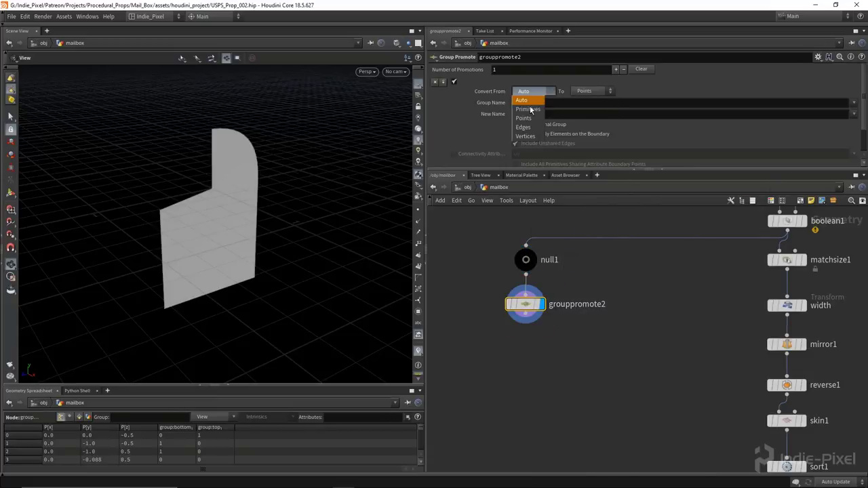
{"action": "left_click", "coordinate": [526, 127]}
{"action": "left_click", "coordinate": [853, 103]}
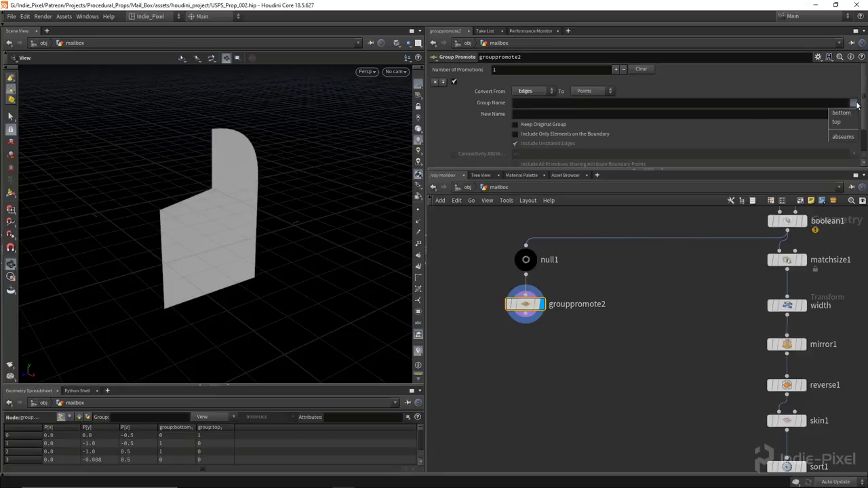
{"action": "left_click", "coordinate": [842, 136]}
{"action": "left_click_drag", "start_coordinate": [219, 291], "coordinate": [147, 213]}
Step: Add a Convert Line node after grouppromote2, display it, and disable its Compute Length option
{"action": "key", "text": "Tab"}
{"action": "type", "text": "conve"}
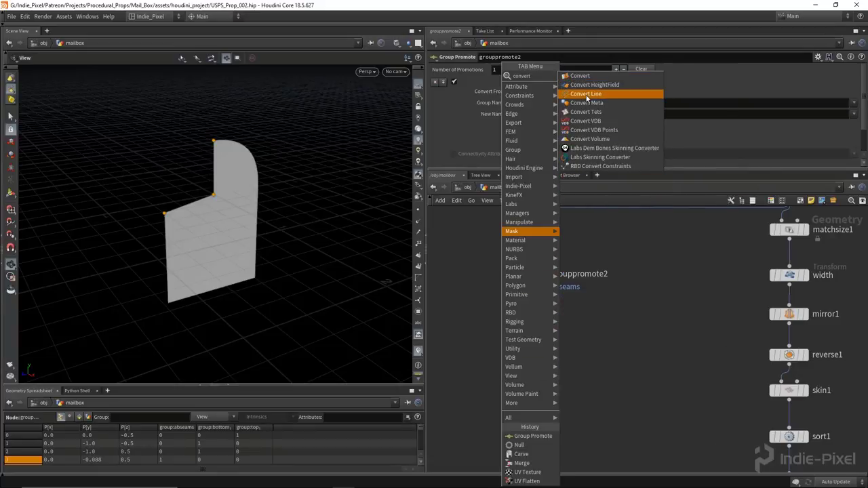
{"action": "key", "text": "Return"}
{"action": "left_click", "coordinate": [524, 332]}
{"action": "scroll", "coordinate": [233, 203], "scroll_direction": "up", "scroll_amount": 5}
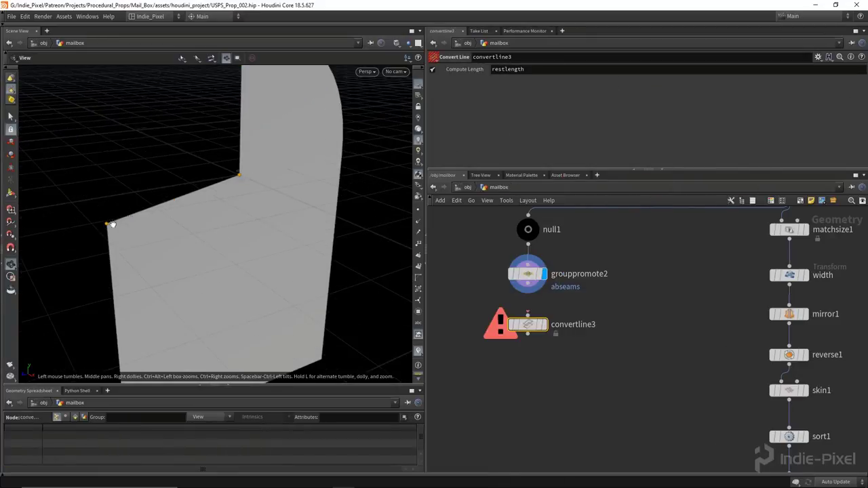
{"action": "left_click_drag", "start_coordinate": [246, 175], "coordinate": [211, 228]}
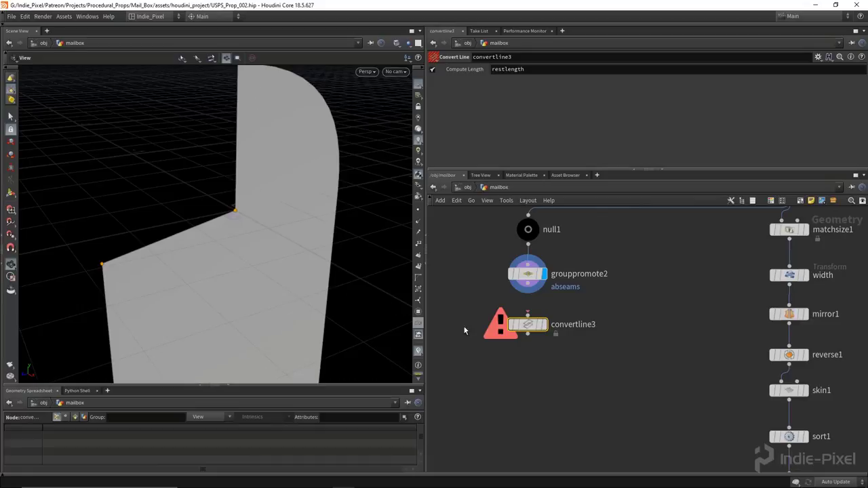
{"action": "left_click", "coordinate": [527, 314]}
{"action": "left_click", "coordinate": [540, 324]}
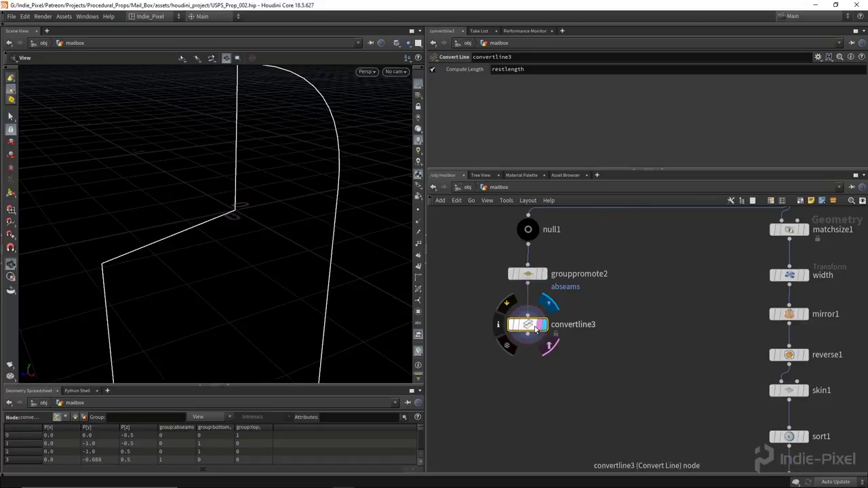
{"action": "left_click", "coordinate": [425, 70]}
{"action": "left_click", "coordinate": [432, 70]}
Step: Add a Blast node after convertline3 that deletes everything except the abseams group
{"action": "scroll", "coordinate": [543, 362], "scroll_direction": "down", "scroll_amount": 3}
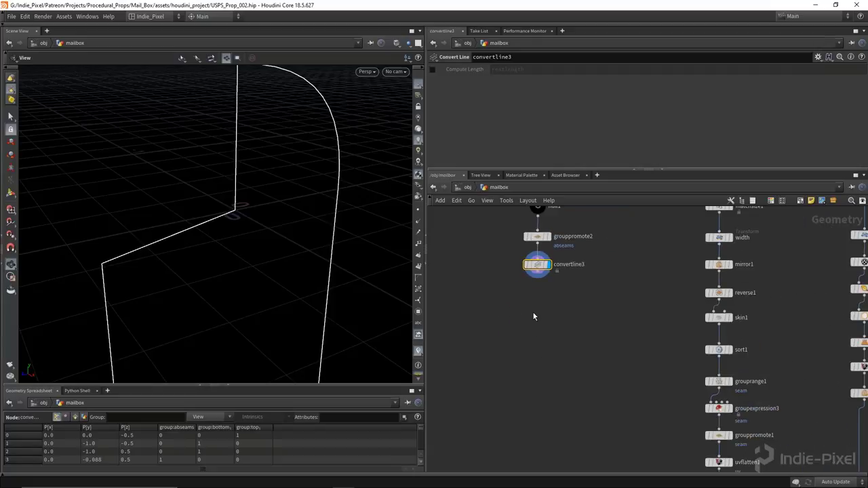
{"action": "key", "text": "Tab"}
{"action": "type", "text": "blas"}
{"action": "key", "text": "Return"}
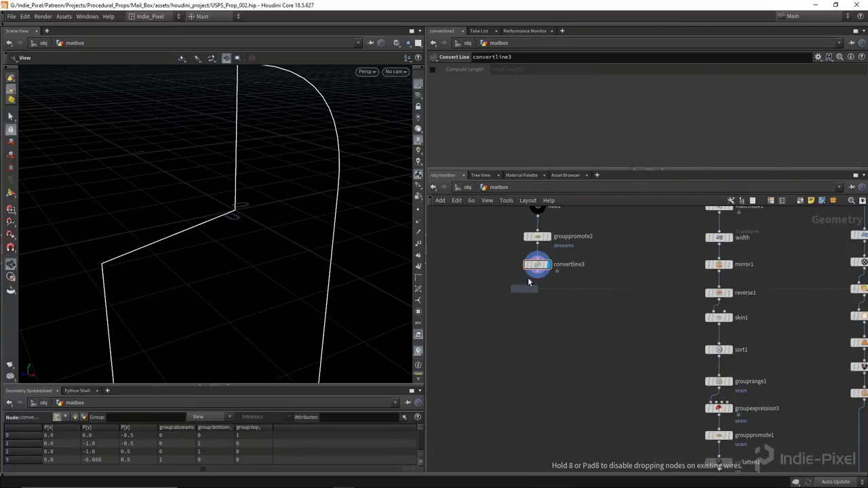
{"action": "left_click", "coordinate": [537, 291]}
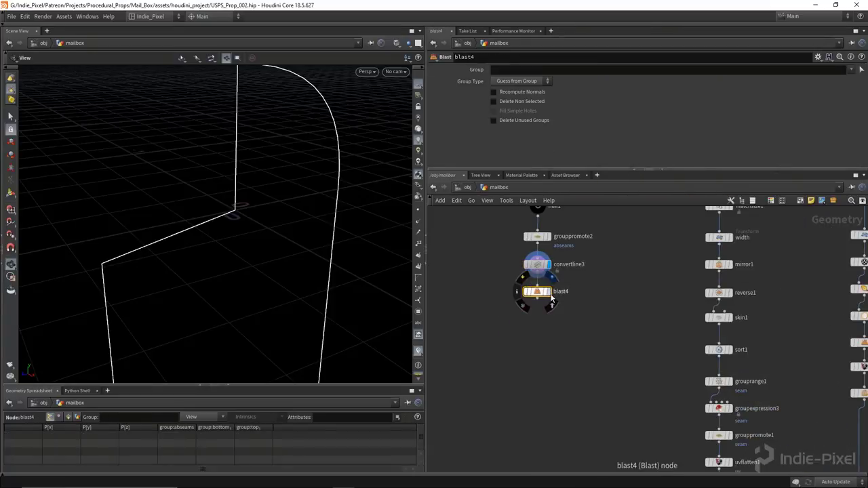
{"action": "left_click", "coordinate": [839, 80]}
{"action": "left_click", "coordinate": [493, 101]}
{"action": "left_click_drag", "start_coordinate": [362, 161], "coordinate": [295, 151]}
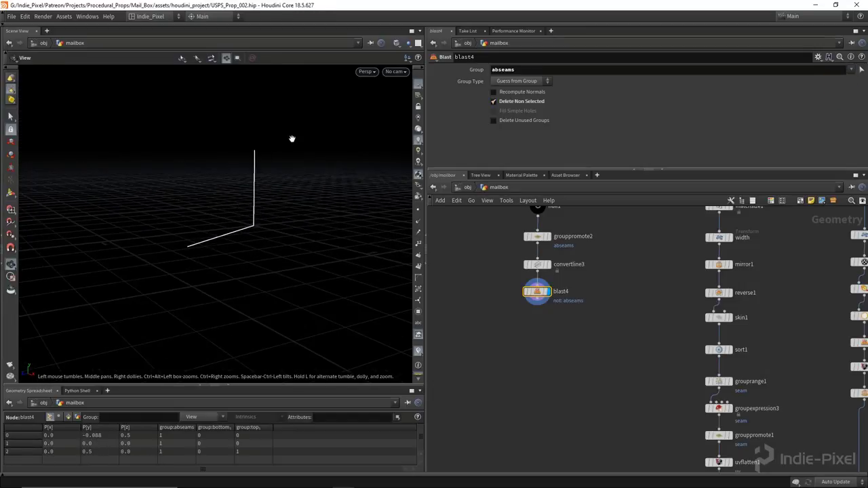
Step: Display point and primitive numbers in the viewport and examine how the remaining seam lines are split
{"action": "left_click", "coordinate": [417, 243]}
{"action": "left_click_drag", "start_coordinate": [253, 243], "coordinate": [251, 130]}
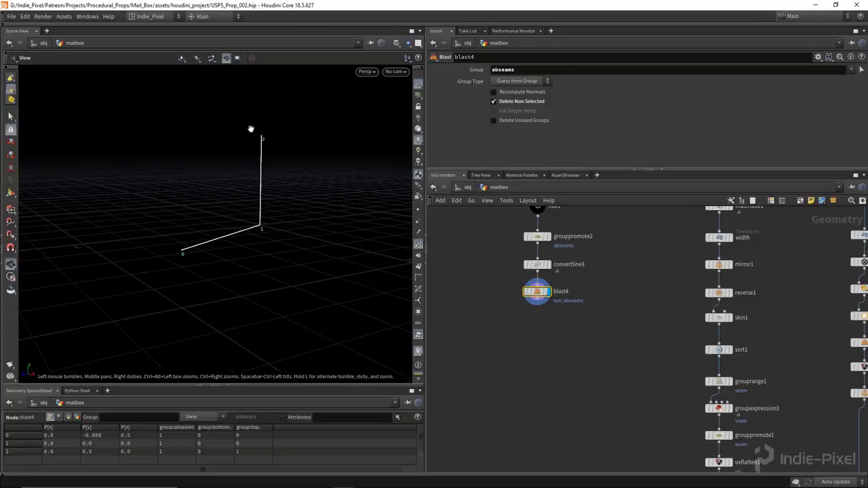
{"action": "left_click_drag", "start_coordinate": [242, 226], "coordinate": [222, 228]}
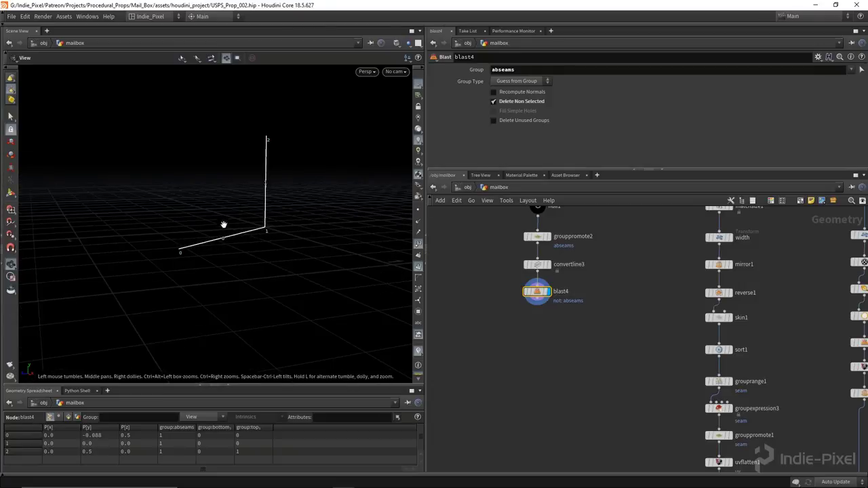
{"action": "left_click_drag", "start_coordinate": [264, 209], "coordinate": [287, 228]}
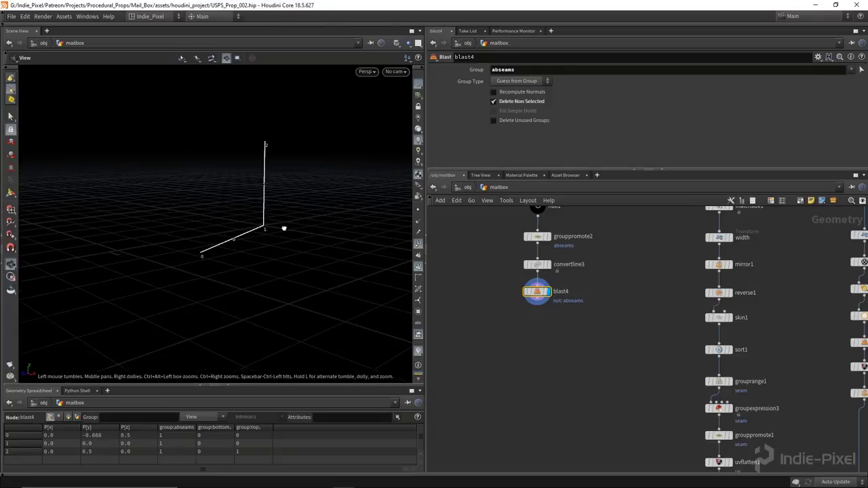
Step: Add a PolyPath node after blast4, display it, and enable its Connect End Points option
{"action": "left_click_drag", "start_coordinate": [674, 170], "coordinate": [674, 142]}
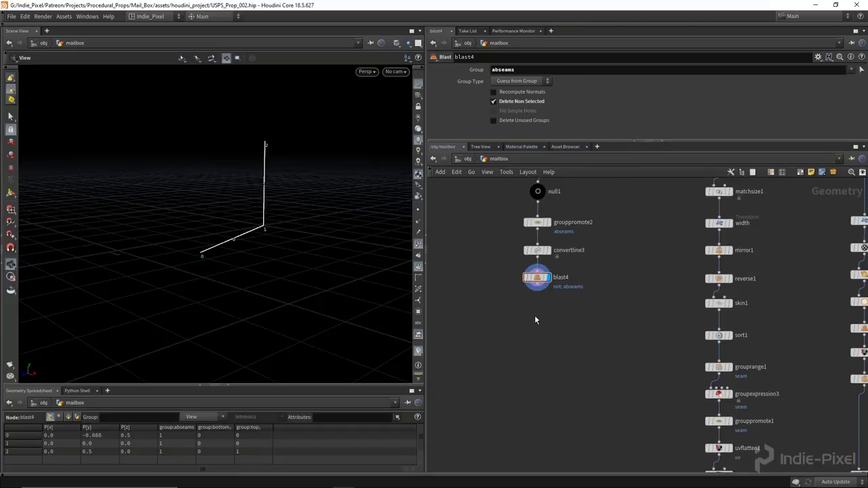
{"action": "key", "text": "Tab"}
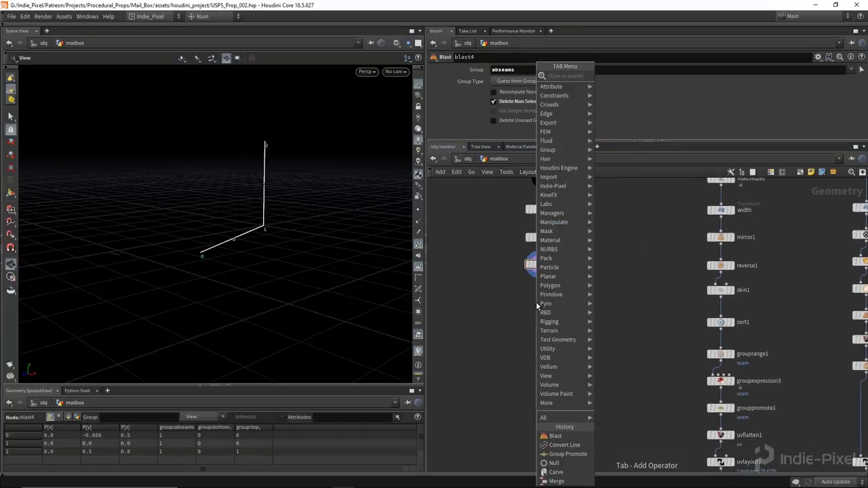
{"action": "type", "text": "poly"}
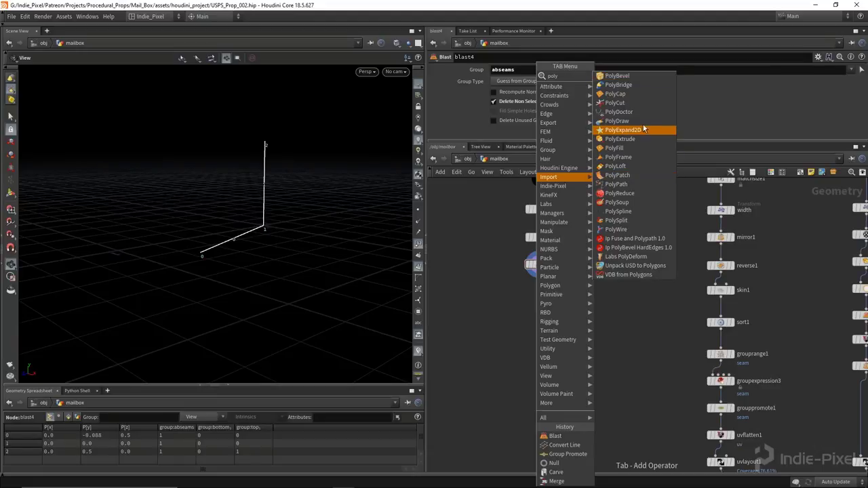
{"action": "left_click", "coordinate": [628, 183]}
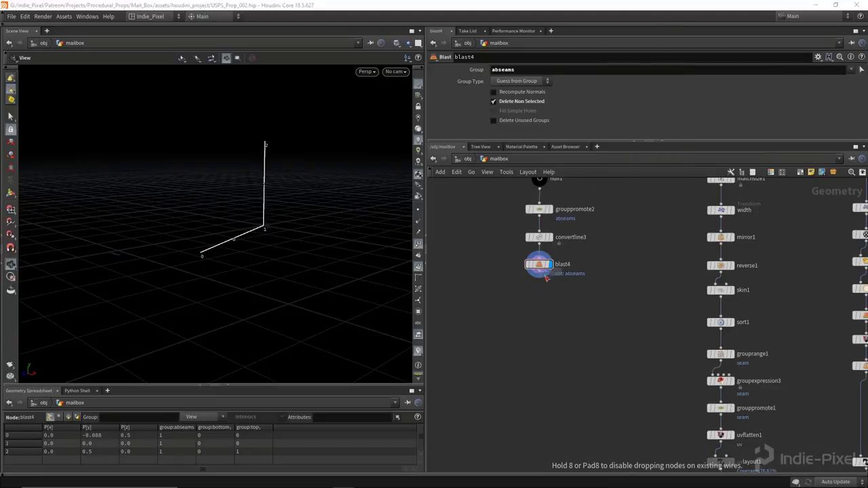
{"action": "left_click", "coordinate": [543, 286]}
{"action": "scroll", "coordinate": [543, 285], "scroll_direction": "up", "scroll_amount": 3}
{"action": "left_click", "coordinate": [550, 278]}
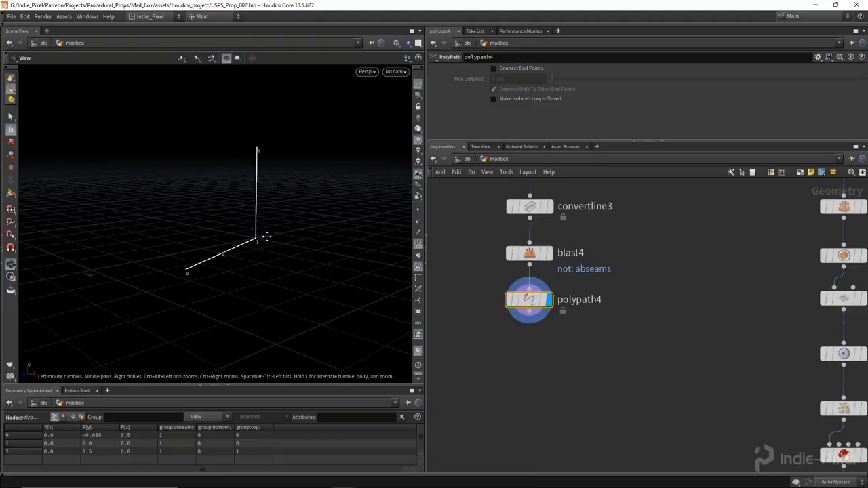
{"action": "left_click_drag", "start_coordinate": [224, 258], "coordinate": [251, 245]}
{"action": "scroll", "coordinate": [527, 355], "scroll_direction": "down", "scroll_amount": 8}
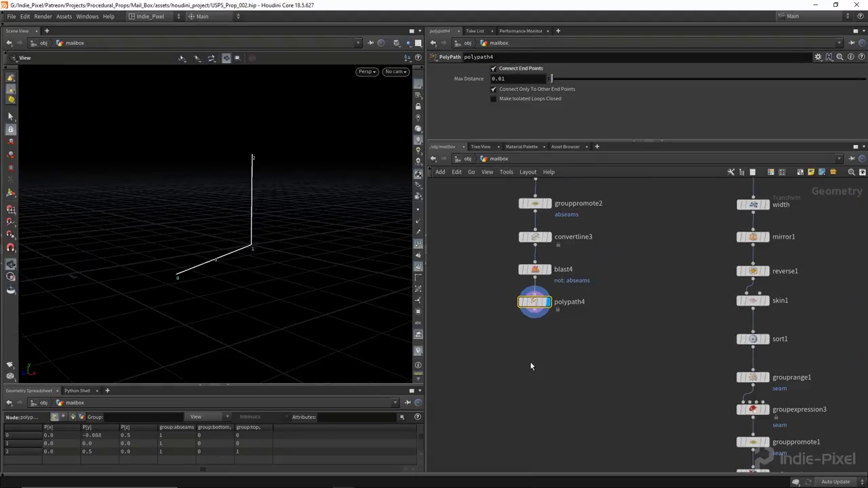
Step: Create a reference copy of the width Transform node, wire it after polypath4, and display it
{"action": "scroll", "coordinate": [746, 288], "scroll_direction": "up", "scroll_amount": 4}
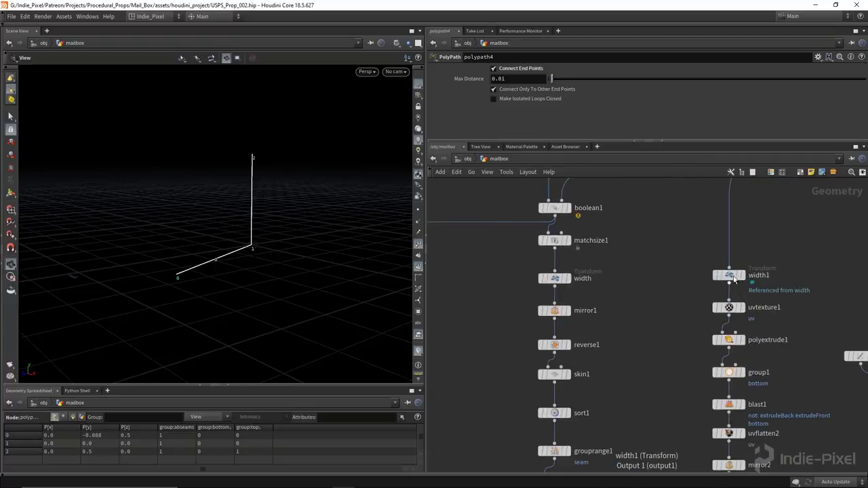
{"action": "right_click", "coordinate": [555, 285]}
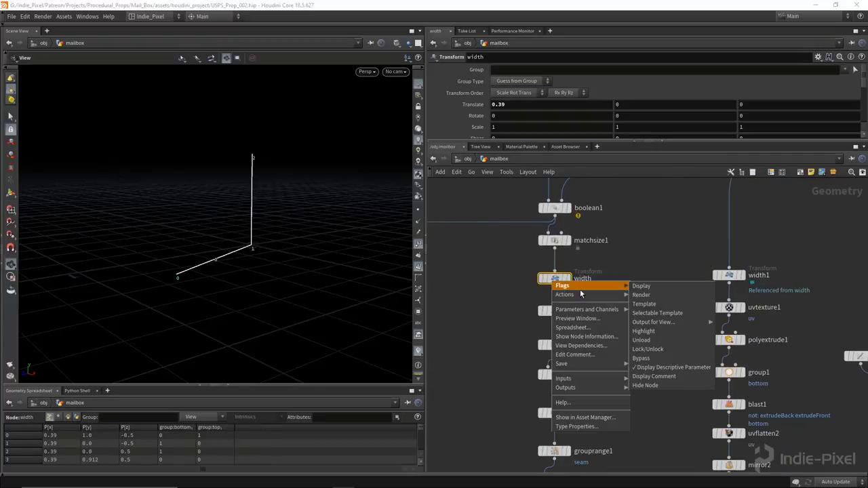
{"action": "mouse_move", "coordinate": [576, 294]}
{"action": "left_click", "coordinate": [656, 331]}
{"action": "scroll", "coordinate": [655, 310], "scroll_direction": "down", "scroll_amount": 3}
{"action": "scroll", "coordinate": [735, 273], "scroll_direction": "up", "scroll_amount": 2}
{"action": "left_click_drag", "start_coordinate": [734, 265], "coordinate": [499, 355]}
{"action": "scroll", "coordinate": [500, 355], "scroll_direction": "up", "scroll_amount": 2}
{"action": "left_click", "coordinate": [501, 313]}
{"action": "left_click", "coordinate": [501, 348]}
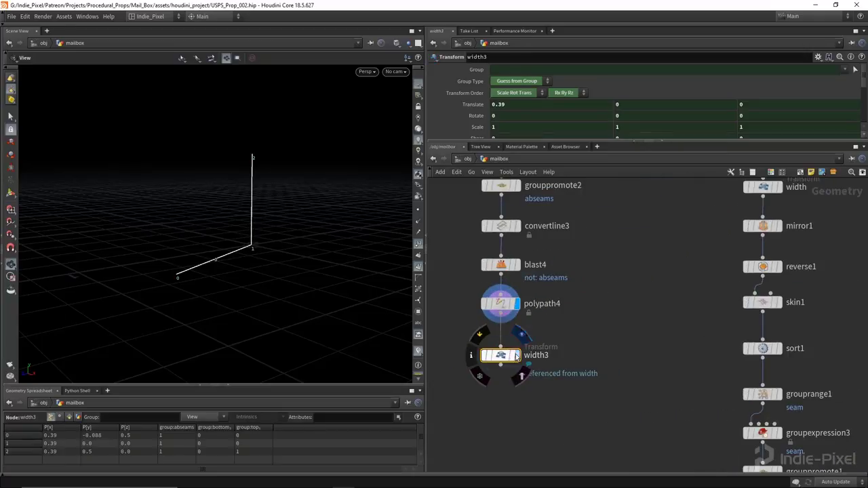
{"action": "middle_click_drag", "start_coordinate": [507, 392], "coordinate": [544, 336]}
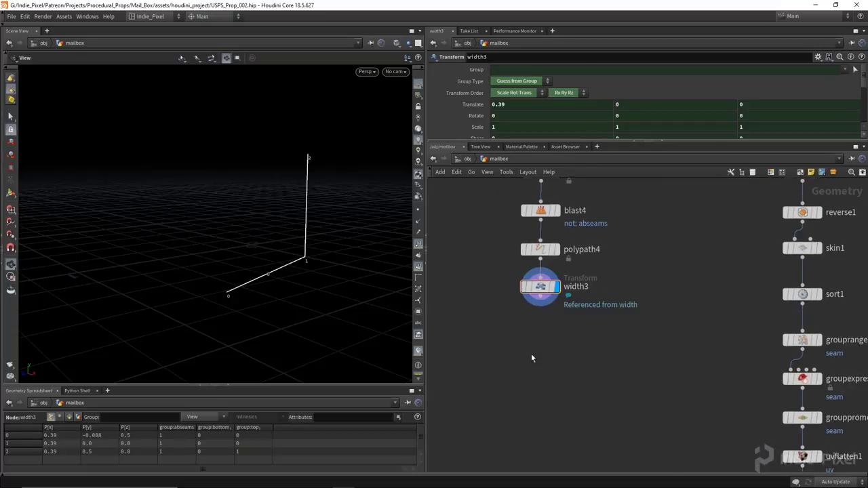
Step: Add a Mirror node after width3 and display the mirrored seam lines
{"action": "key", "text": "Tab"}
{"action": "type", "text": "mirror"}
{"action": "key", "text": "Return"}
{"action": "left_click", "coordinate": [533, 340]}
{"action": "left_click", "coordinate": [540, 294]}
{"action": "left_click", "coordinate": [541, 332]}
Step: Add a Skin node after mirror5 and display the surface between the two seam lines
{"action": "key", "text": "Tab"}
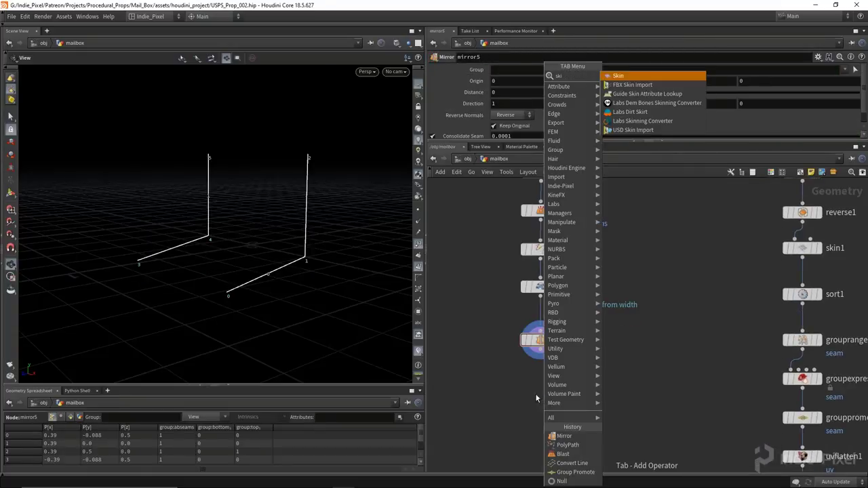
{"action": "left_click", "coordinate": [540, 357]}
{"action": "left_click", "coordinate": [540, 374]}
{"action": "left_click_drag", "start_coordinate": [318, 274], "coordinate": [251, 247]}
Step: Change mirror5's Reverse Normals option to untwist the skinned surface
{"action": "left_click", "coordinate": [540, 339]}
{"action": "scroll", "coordinate": [543, 108], "scroll_direction": "down", "scroll_amount": 1}
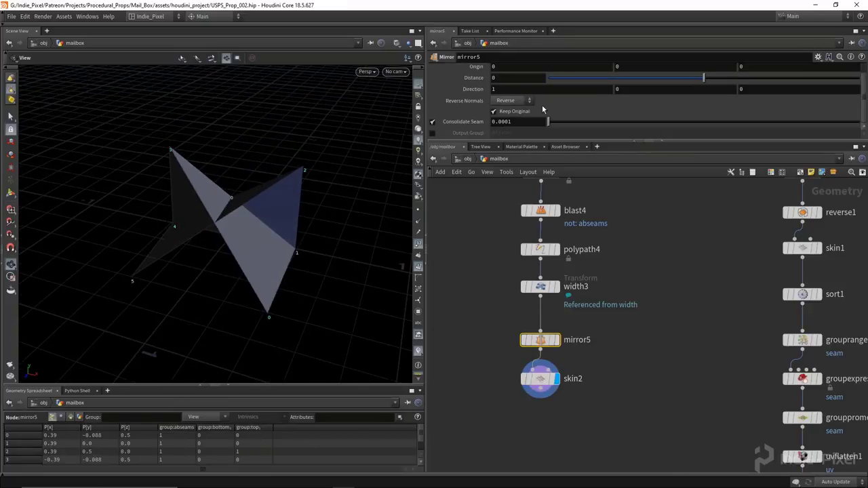
{"action": "left_click", "coordinate": [514, 101]}
{"action": "left_click", "coordinate": [505, 101]}
{"action": "left_click_drag", "start_coordinate": [190, 233], "coordinate": [255, 232]}
Step: Insert a Reverse node between mirror5 and skin2 and check the resulting two-panel surface
{"action": "middle_click_drag", "start_coordinate": [523, 406], "coordinate": [528, 376]}
{"action": "left_click_drag", "start_coordinate": [546, 347], "coordinate": [539, 393]}
{"action": "key", "text": "Tab"}
{"action": "type", "text": "reverse"}
{"action": "key", "text": "Return"}
{"action": "left_click", "coordinate": [534, 347]}
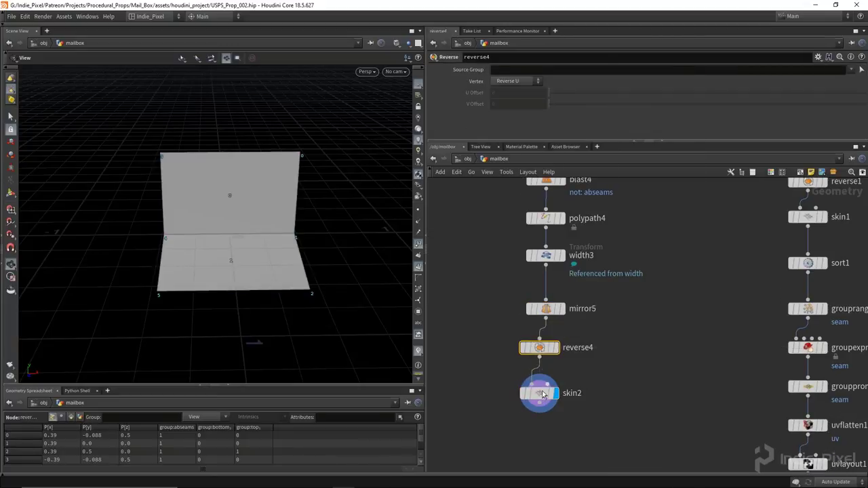
{"action": "mouse_move", "coordinate": [544, 349]}
{"action": "left_click_drag", "start_coordinate": [269, 233], "coordinate": [191, 216]}
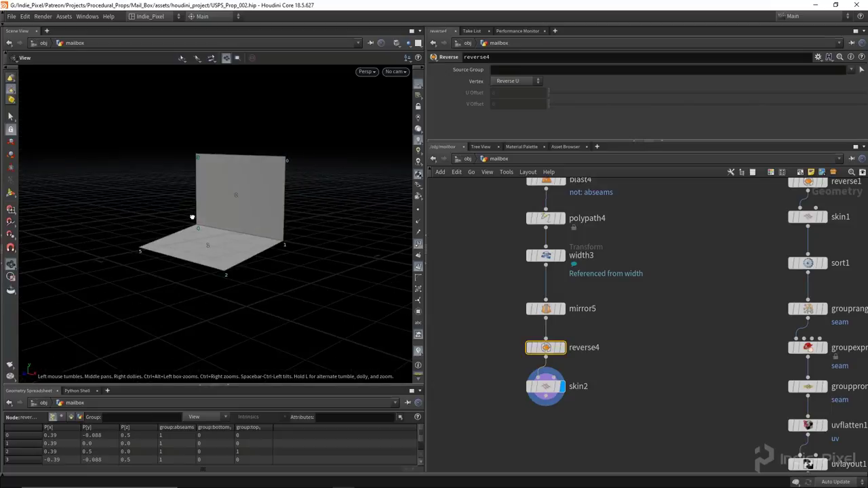
{"action": "scroll", "coordinate": [207, 246], "scroll_direction": "up", "scroll_amount": 2}
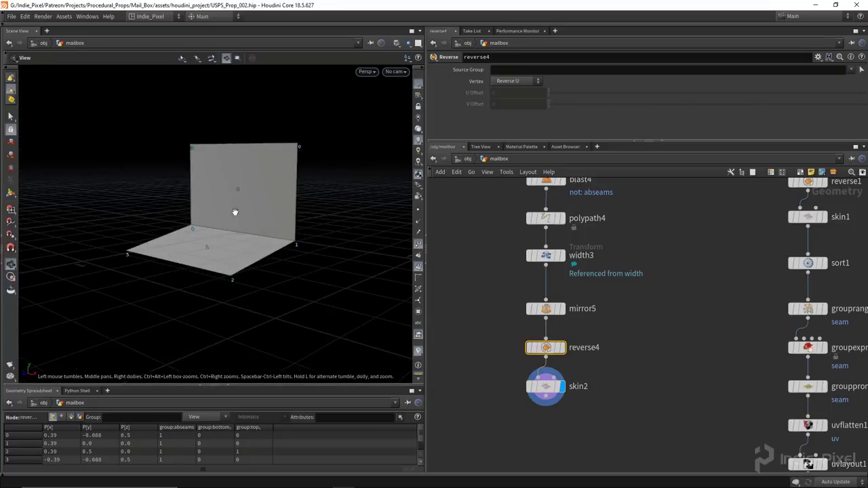
{"action": "scroll", "coordinate": [198, 251], "scroll_direction": "up", "scroll_amount": 2}
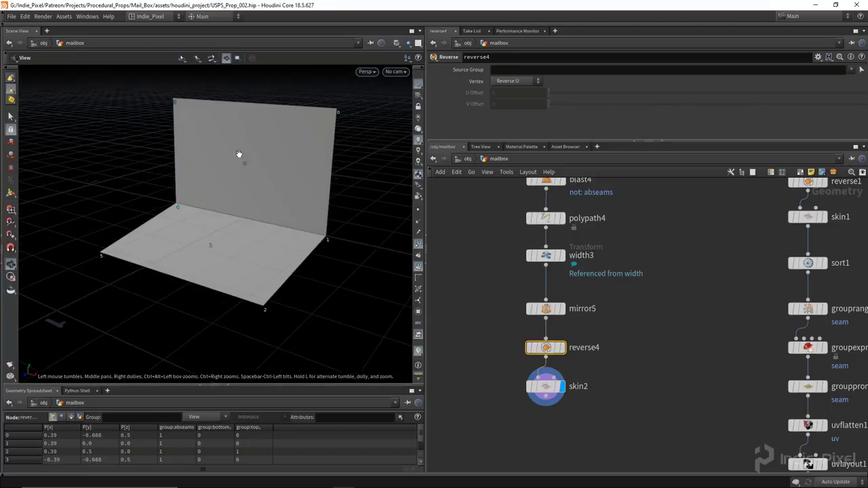
{"action": "left_click_drag", "start_coordinate": [213, 223], "coordinate": [232, 251]}
Step: Add a Split node after skin2, set its Group to 1, and display the isolated panel
{"action": "middle_click_drag", "start_coordinate": [551, 428], "coordinate": [545, 368]}
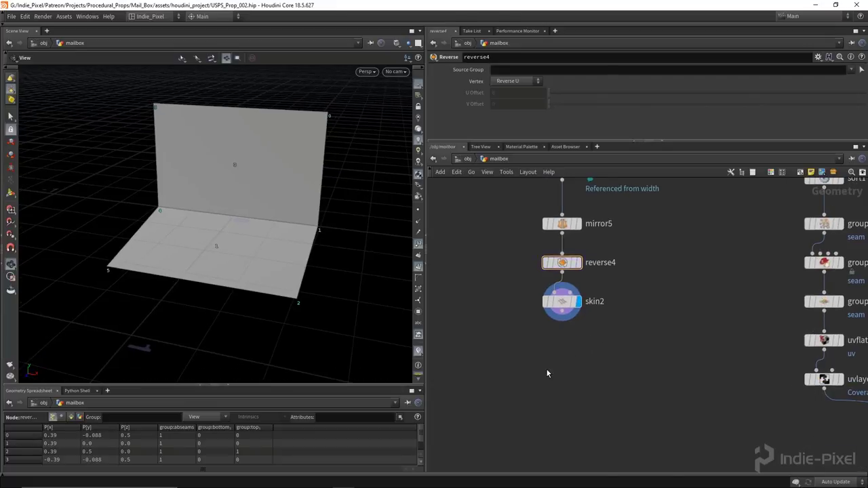
{"action": "key", "text": "Tab"}
{"action": "type", "text": "polyex"}
{"action": "key", "text": "Return"}
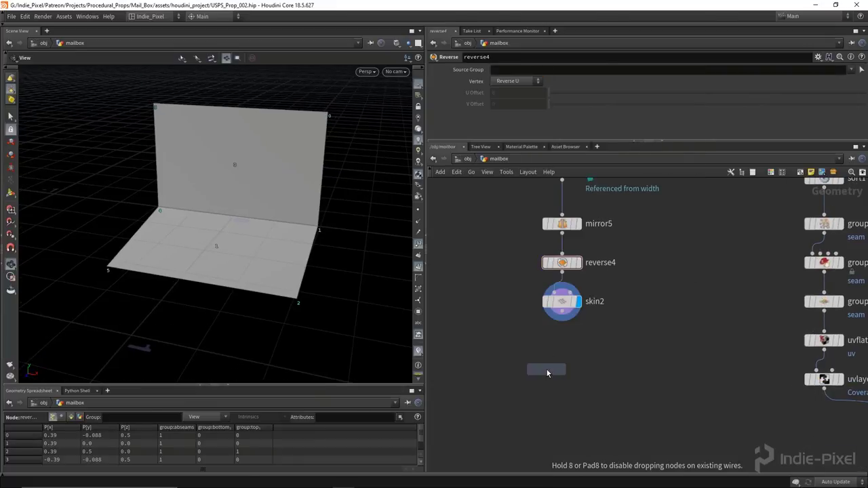
{"action": "left_click", "coordinate": [561, 340]}
{"action": "type", "text": "1"}
{"action": "key", "text": "Return"}
{"action": "left_click_drag", "start_coordinate": [183, 219], "coordinate": [297, 310]}
{"action": "middle_click_drag", "start_coordinate": [541, 381], "coordinate": [537, 329]}
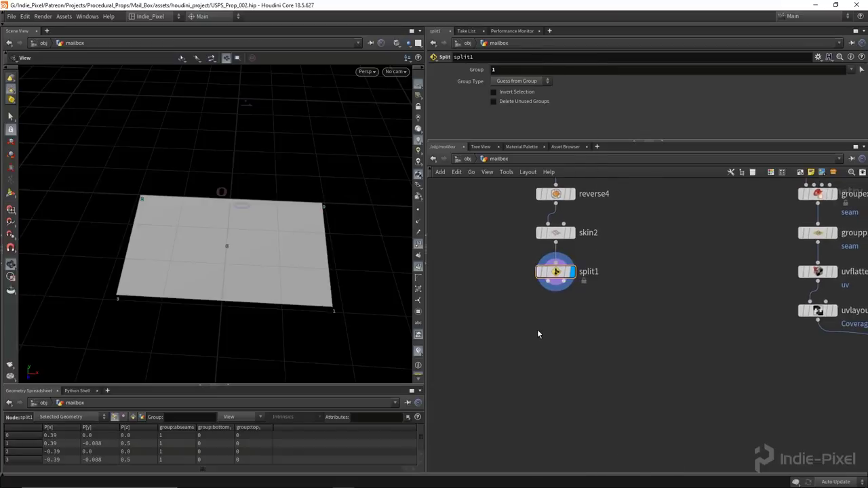
Step: Add a Switch node fed by both outputs of split1, display it, and test its inputs, leaving Select Input at 0
{"action": "key", "text": "Tab"}
{"action": "type", "text": "null"}
{"action": "key", "text": "Return"}
{"action": "left_click", "coordinate": [557, 332]}
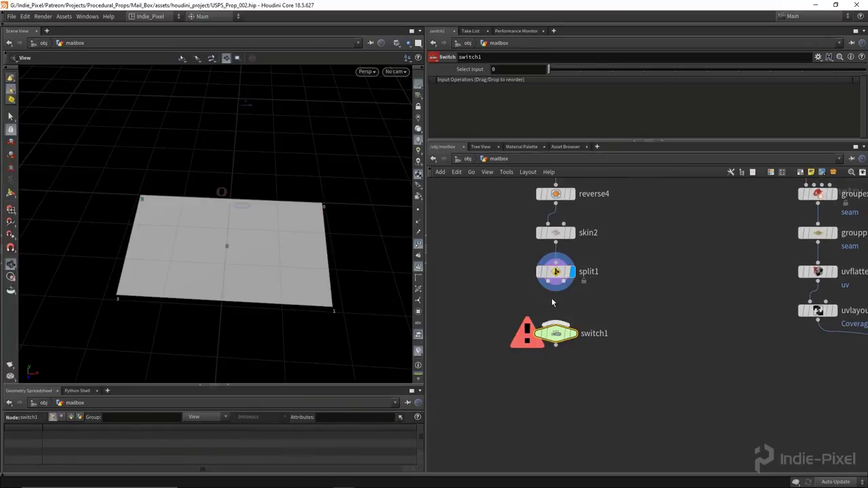
{"action": "left_click_drag", "start_coordinate": [547, 281], "coordinate": [555, 329]}
{"action": "left_click", "coordinate": [563, 281]}
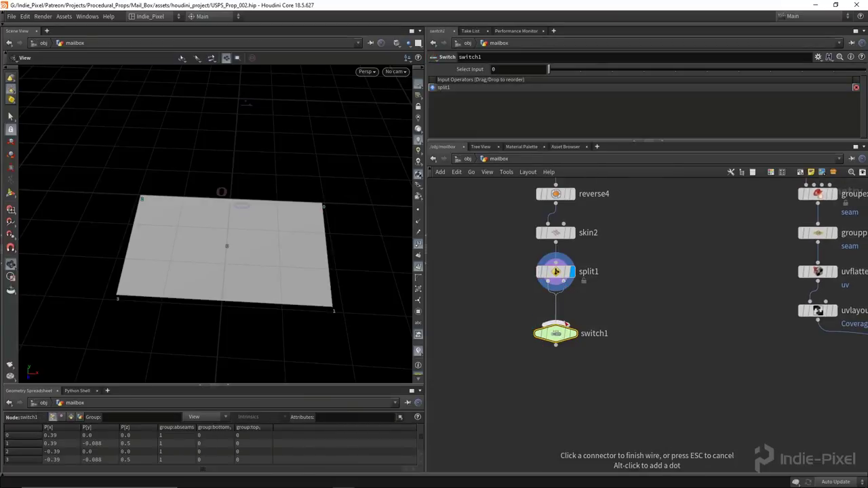
{"action": "left_click", "coordinate": [556, 331]}
{"action": "mouse_move", "coordinate": [551, 73]}
{"action": "left_mouse_down"}
{"action": "mouse_move", "coordinate": [573, 73]}
{"action": "mouse_move", "coordinate": [548, 73]}
{"action": "left_mouse_up"}
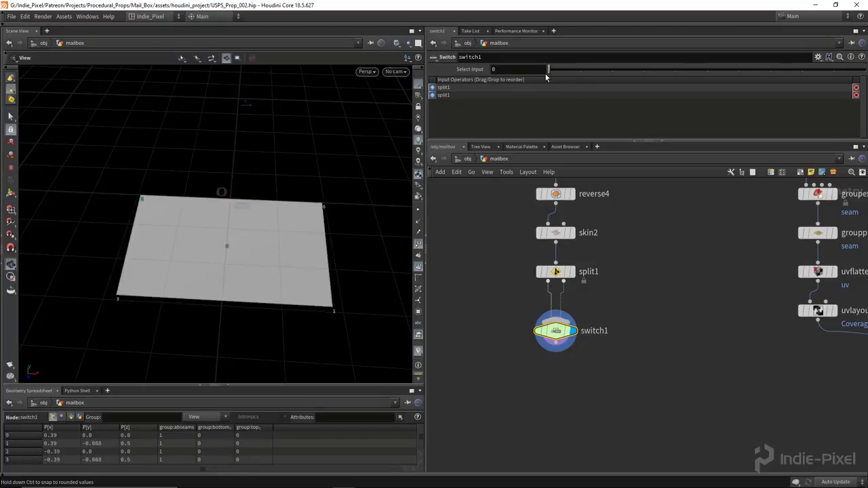
{"action": "left_click_drag", "start_coordinate": [231, 241], "coordinate": [252, 224]}
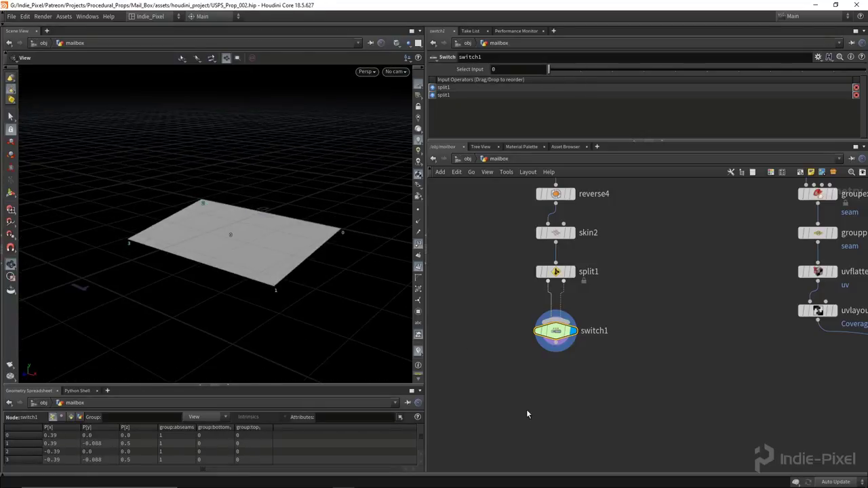
Step: Add a Convert node after switch1 and display it
{"action": "middle_click_drag", "start_coordinate": [542, 380], "coordinate": [554, 346]}
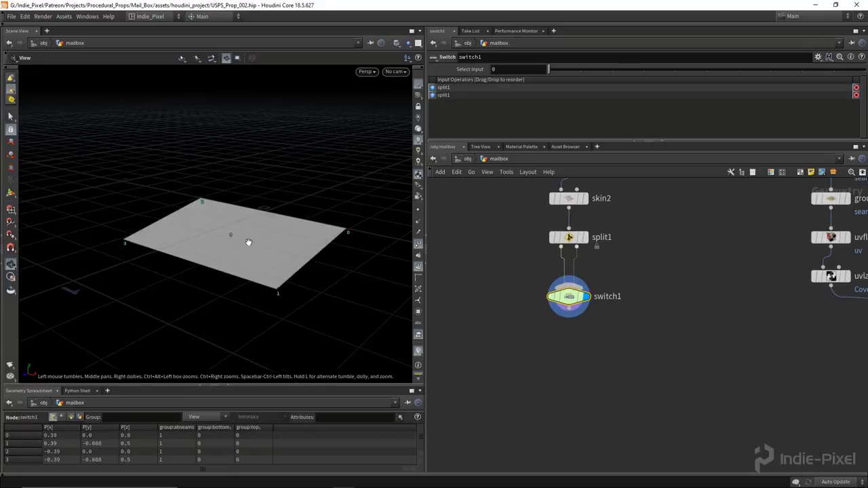
{"action": "left_click_drag", "start_coordinate": [248, 236], "coordinate": [119, 244]}
{"action": "left_click_drag", "start_coordinate": [203, 265], "coordinate": [224, 261]}
{"action": "middle_click_drag", "start_coordinate": [519, 378], "coordinate": [526, 348]}
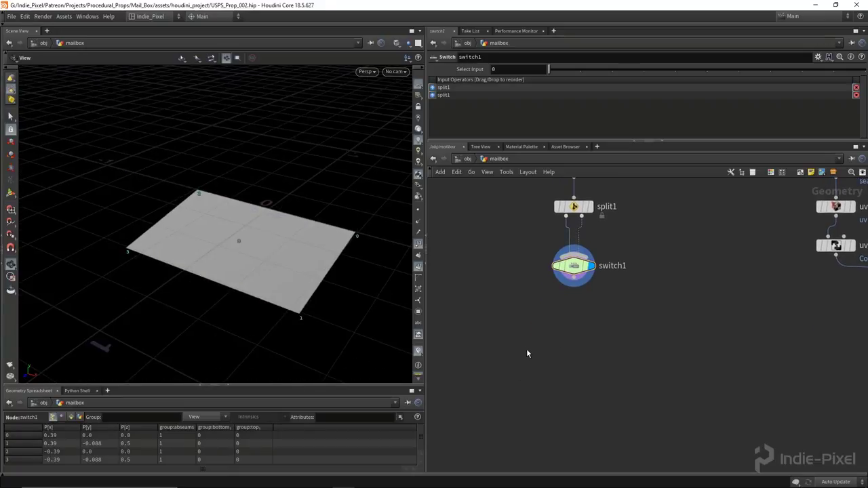
{"action": "key", "text": "Tab"}
{"action": "type", "text": "conv"}
{"action": "key", "text": "Return"}
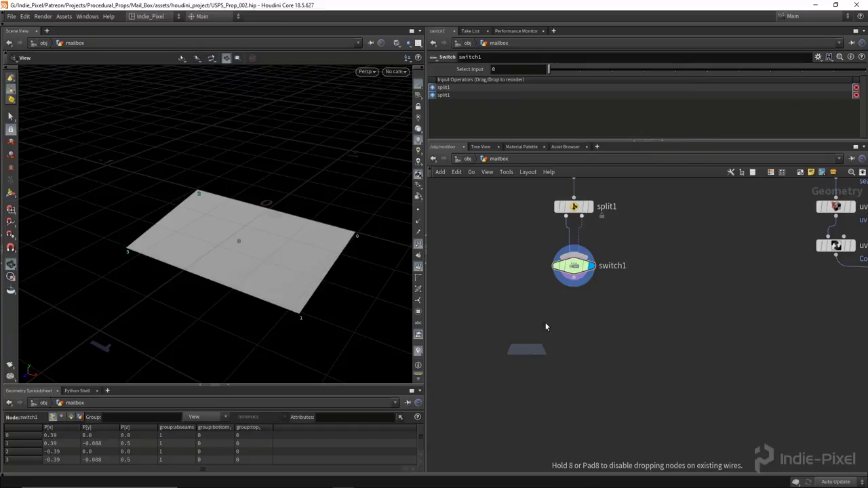
{"action": "left_click", "coordinate": [590, 308]}
{"action": "left_click", "coordinate": [591, 307]}
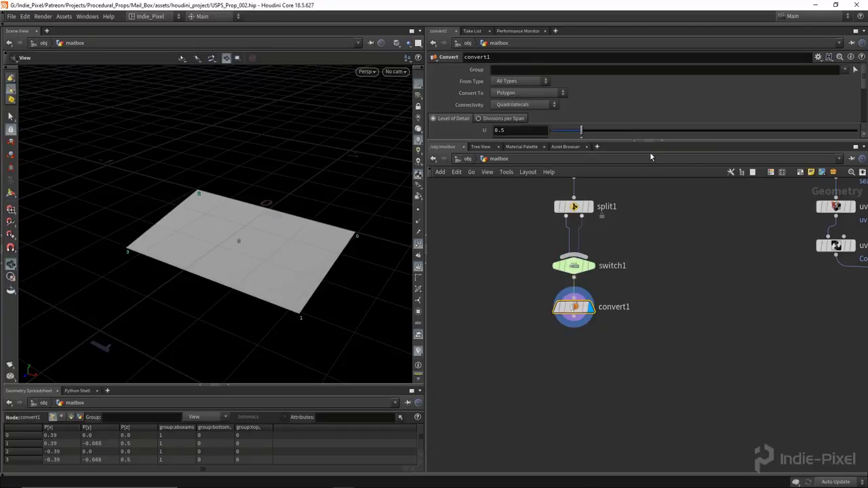
Step: Set convert1 to produce a NURBS Surface with U Order 2, V Order 2 and Interpolate Through Hulls enabled
{"action": "left_click_drag", "start_coordinate": [673, 140], "coordinate": [674, 174]}
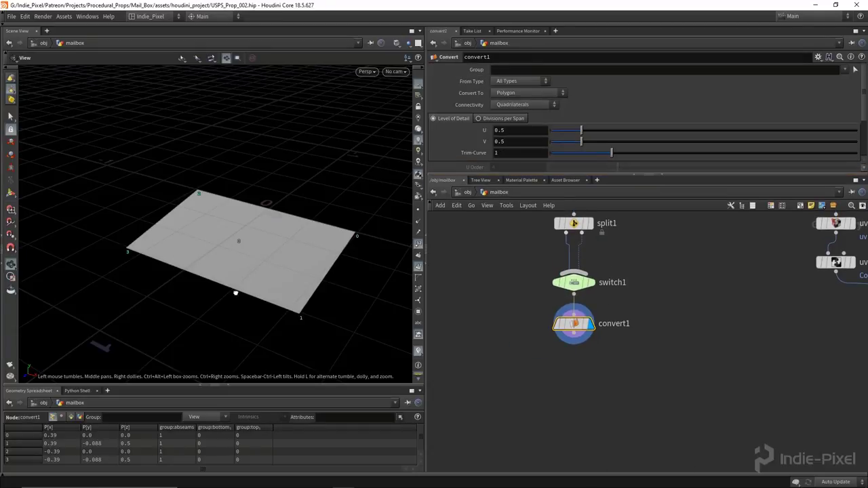
{"action": "left_click_drag", "start_coordinate": [159, 190], "coordinate": [177, 183]}
{"action": "left_click_drag", "start_coordinate": [190, 261], "coordinate": [193, 172]}
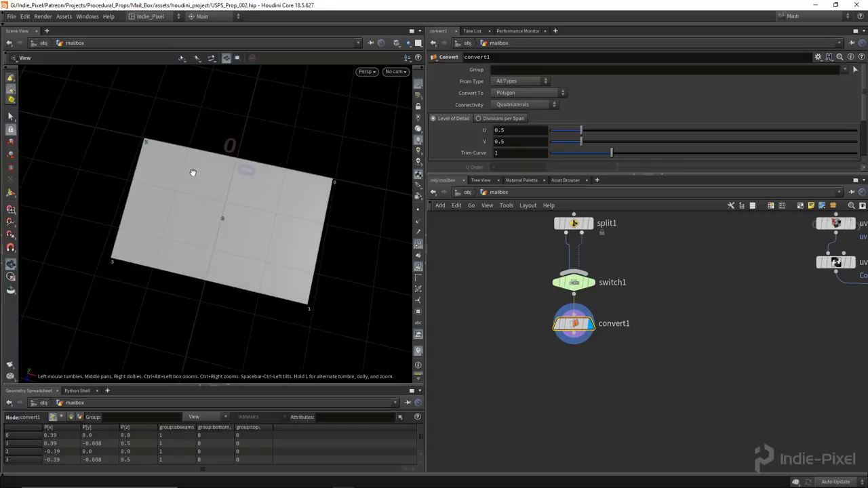
{"action": "left_click_drag", "start_coordinate": [196, 230], "coordinate": [251, 228]}
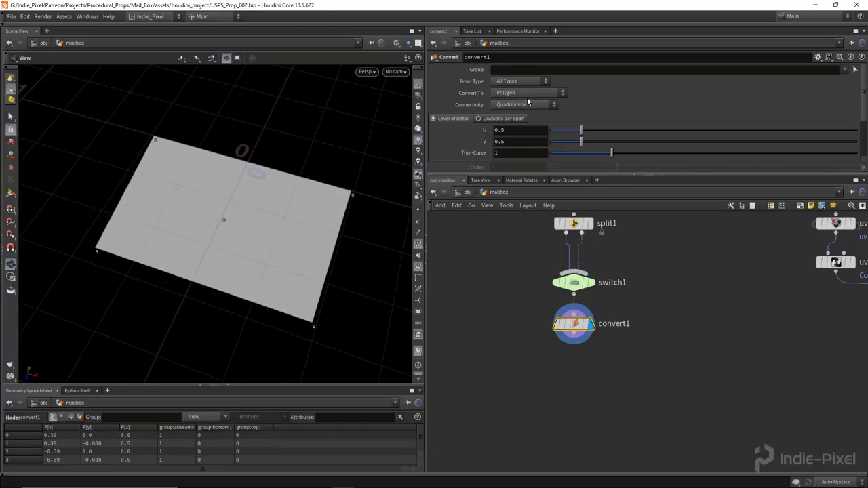
{"action": "left_click", "coordinate": [525, 92]}
{"action": "left_click", "coordinate": [529, 138]}
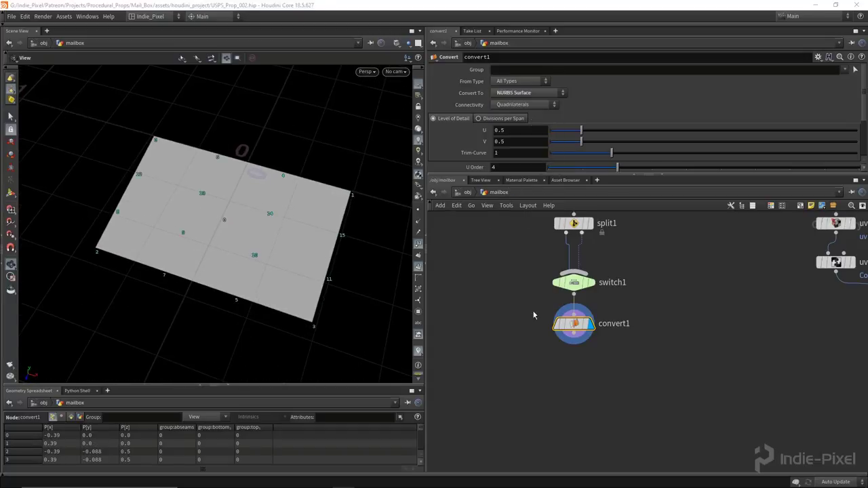
{"action": "scroll", "coordinate": [532, 141], "scroll_direction": "down", "scroll_amount": 3}
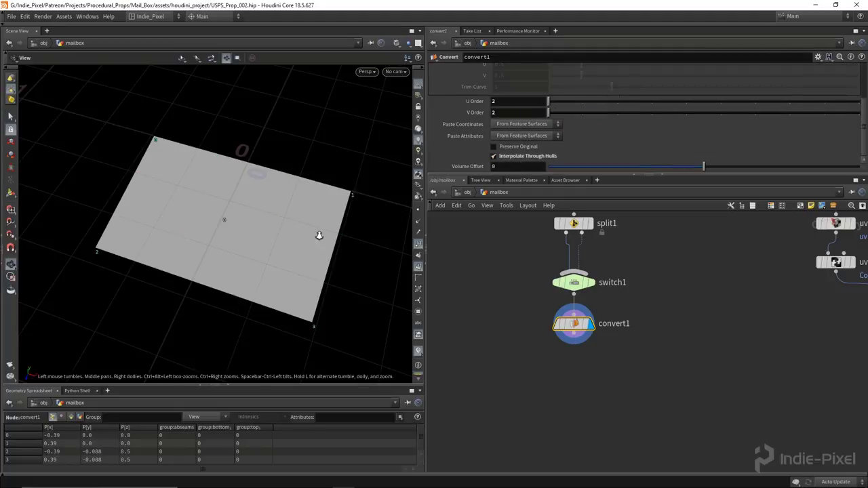
Step: Add a Carve node after convert1 and display the carved panel
{"action": "left_click_drag", "start_coordinate": [320, 235], "coordinate": [368, 301]}
{"action": "left_click_drag", "start_coordinate": [253, 271], "coordinate": [321, 228]}
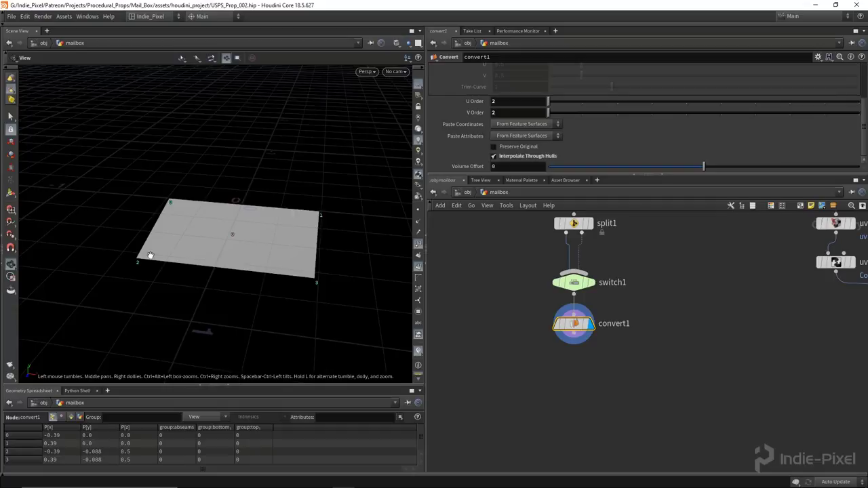
{"action": "left_click_drag", "start_coordinate": [272, 258], "coordinate": [291, 277]}
{"action": "key", "text": "Tab"}
{"action": "type", "text": "carve"}
{"action": "key", "text": "Return"}
{"action": "left_click", "coordinate": [572, 343]}
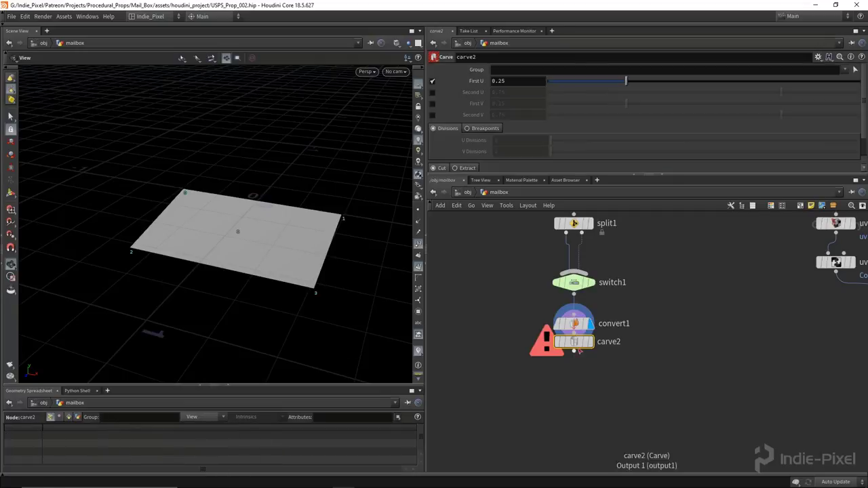
{"action": "left_click_drag", "start_coordinate": [573, 342], "coordinate": [573, 368]}
{"action": "left_click", "coordinate": [590, 368]}
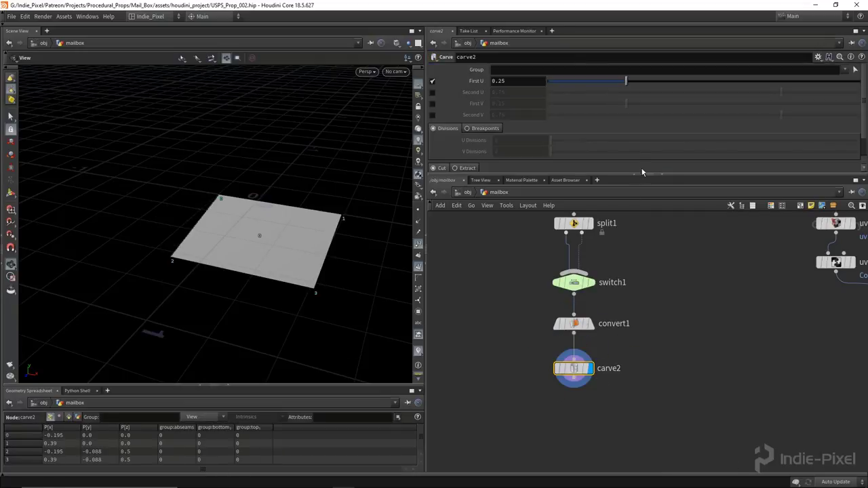
Step: Apply the equal offset preset to carve2, set First U to 0.037, and enable First V and Second V
{"action": "left_click_drag", "start_coordinate": [670, 175], "coordinate": [667, 224]}
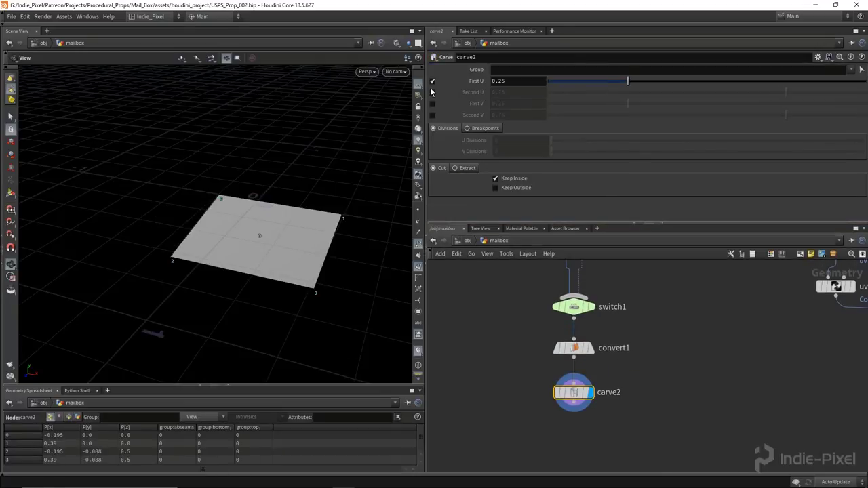
{"action": "left_click", "coordinate": [826, 60]}
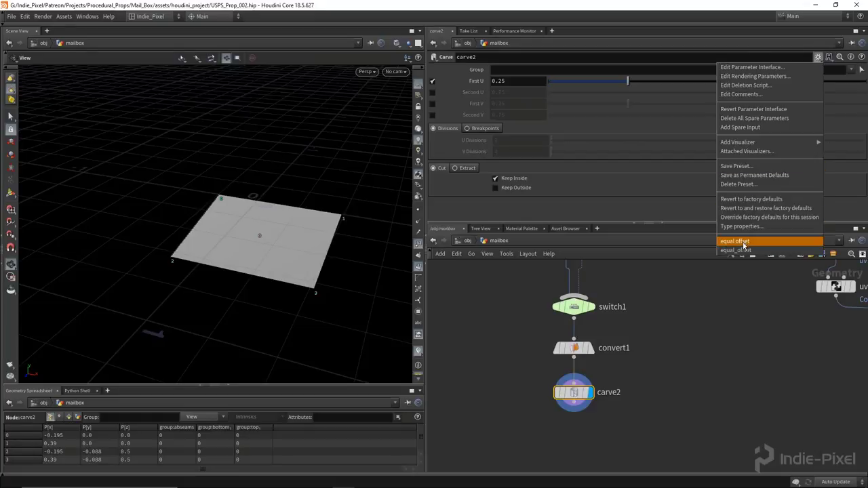
{"action": "left_click", "coordinate": [803, 242]}
{"action": "left_click_drag", "start_coordinate": [629, 85], "coordinate": [560, 81]}
{"action": "left_click", "coordinate": [432, 103]}
{"action": "left_click", "coordinate": [432, 114]}
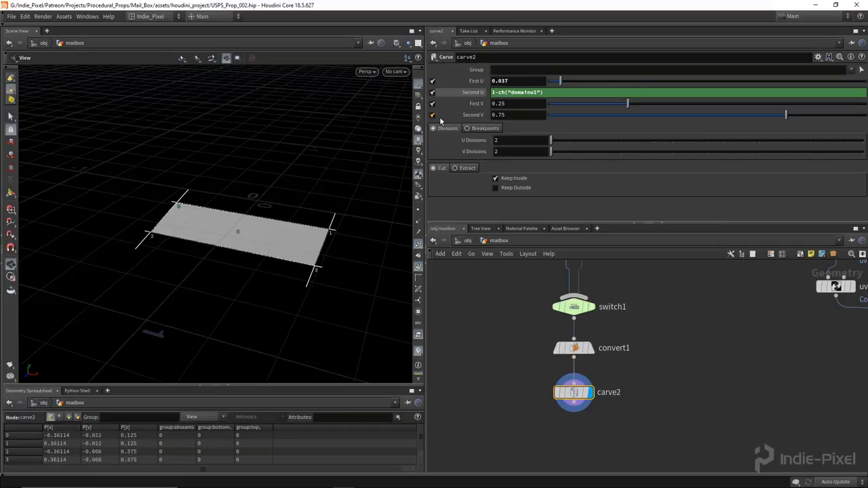
Step: Link carve2's Second V to First V with the expression 1-ch("domainv1")
{"action": "left_click", "coordinate": [494, 103]}
{"action": "right_click", "coordinate": [501, 117]}
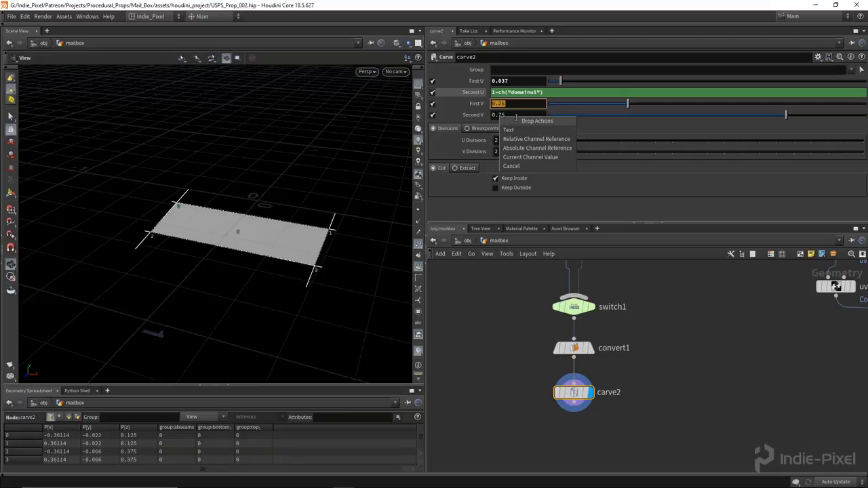
{"action": "left_click", "coordinate": [525, 147]}
{"action": "left_click", "coordinate": [494, 116]}
{"action": "type", "text": "1-"}
{"action": "key", "text": "Return"}
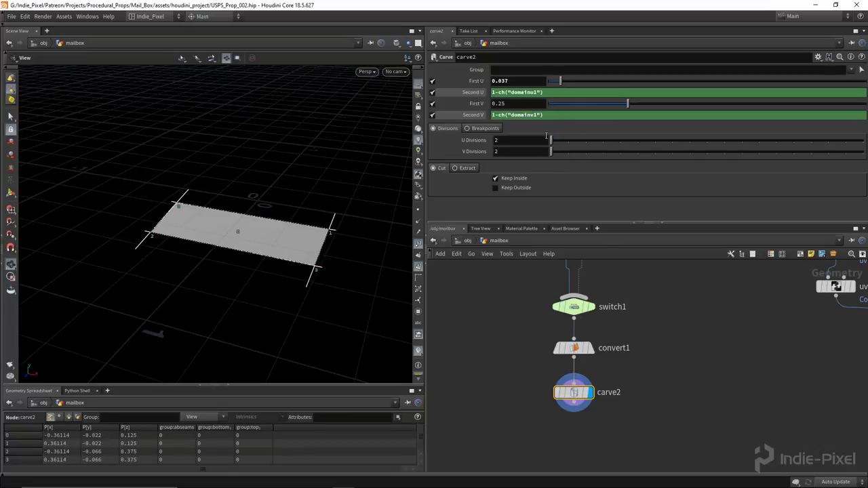
Step: Set carve2's First U to 0.171 and First V to 0.257
{"action": "left_click_drag", "start_coordinate": [561, 81], "coordinate": [630, 104]}
{"action": "left_click_drag", "start_coordinate": [223, 252], "coordinate": [319, 229]}
{"action": "left_click_drag", "start_coordinate": [681, 223], "coordinate": [677, 165]}
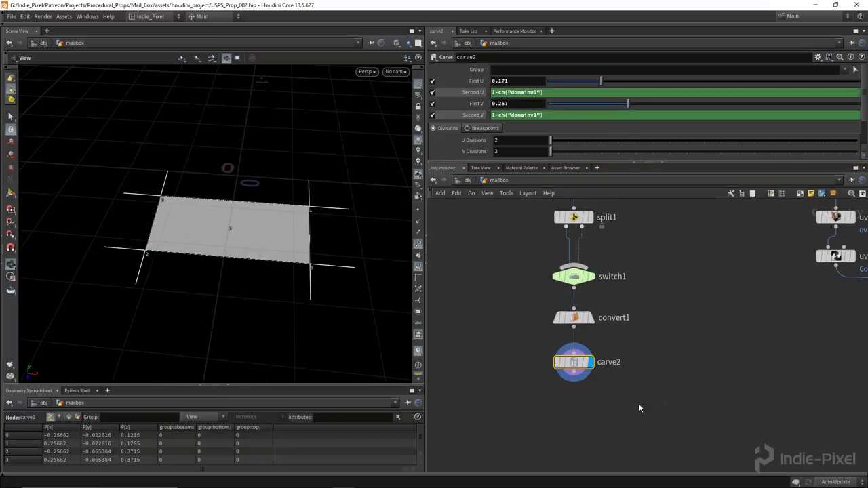
Step: Add and display a Convert node after carve2, converting to Polygon with Interpolate Through Hulls enabled
{"action": "key", "text": "Tab"}
{"action": "type", "text": "conv"}
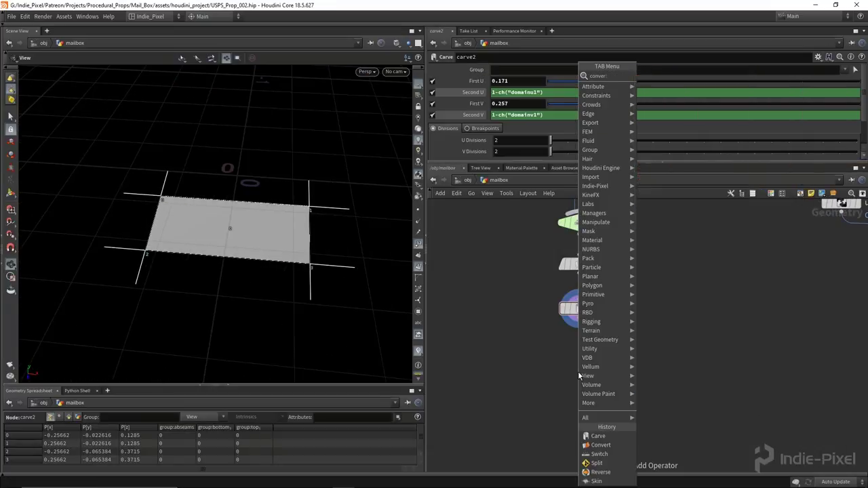
{"action": "key", "text": "Return"}
{"action": "left_click", "coordinate": [597, 335]}
{"action": "left_click", "coordinate": [596, 348]}
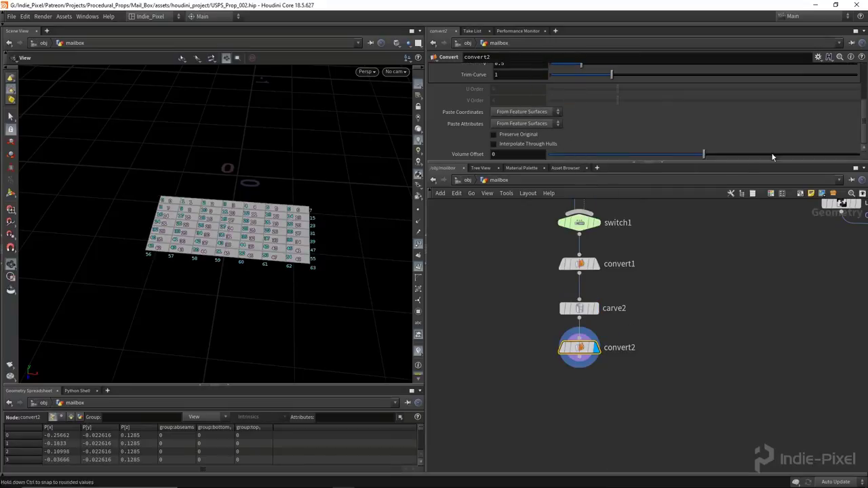
{"action": "left_click_drag", "start_coordinate": [717, 162], "coordinate": [678, 204]}
{"action": "left_click", "coordinate": [542, 186]}
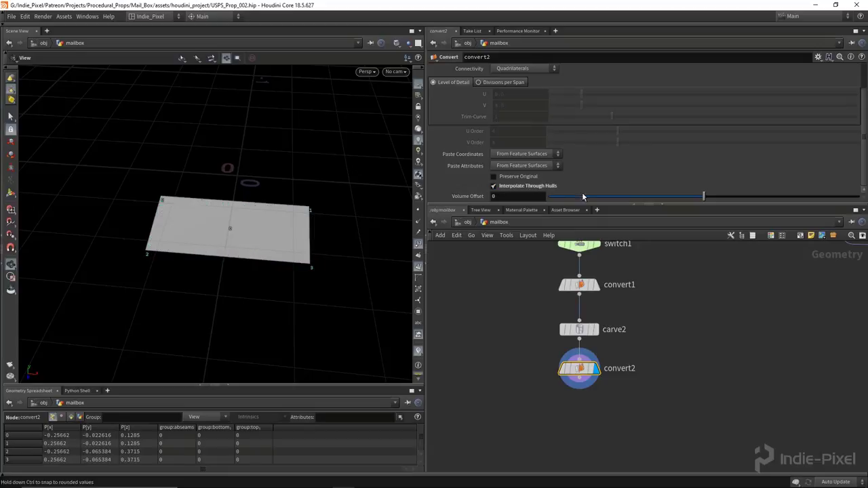
{"action": "scroll", "coordinate": [580, 183], "scroll_direction": "up", "scroll_amount": 3}
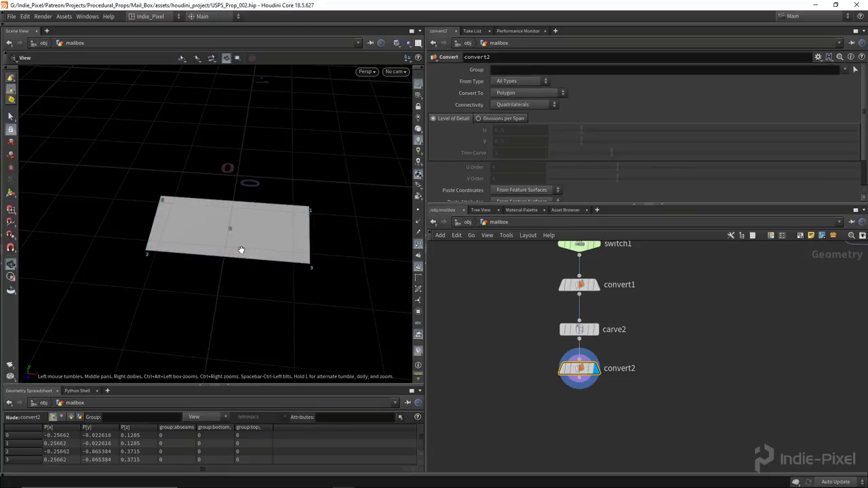
{"action": "scroll", "coordinate": [238, 250], "scroll_direction": "up", "scroll_amount": 2}
Step: Add a PolyBevel node after convert2 and display it
{"action": "middle_click_drag", "start_coordinate": [572, 424], "coordinate": [568, 390]}
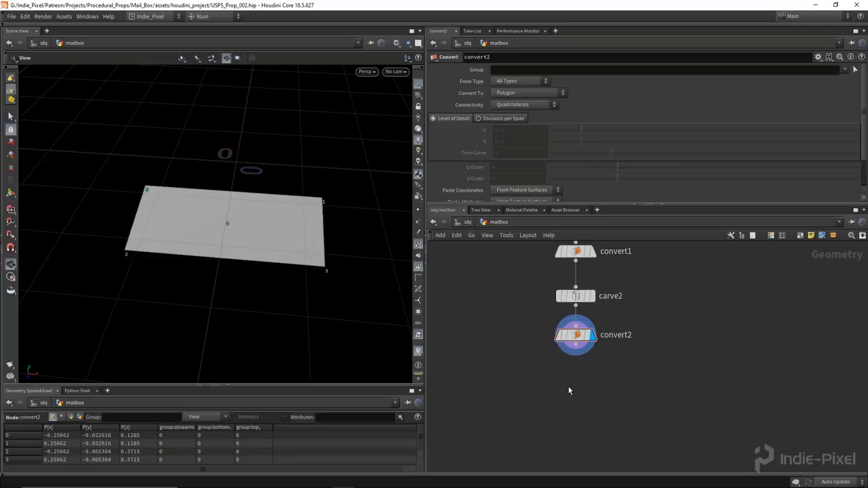
{"action": "key", "text": "Tab"}
{"action": "type", "text": "polybevel"}
{"action": "key", "text": "Return"}
{"action": "left_click", "coordinate": [575, 373]}
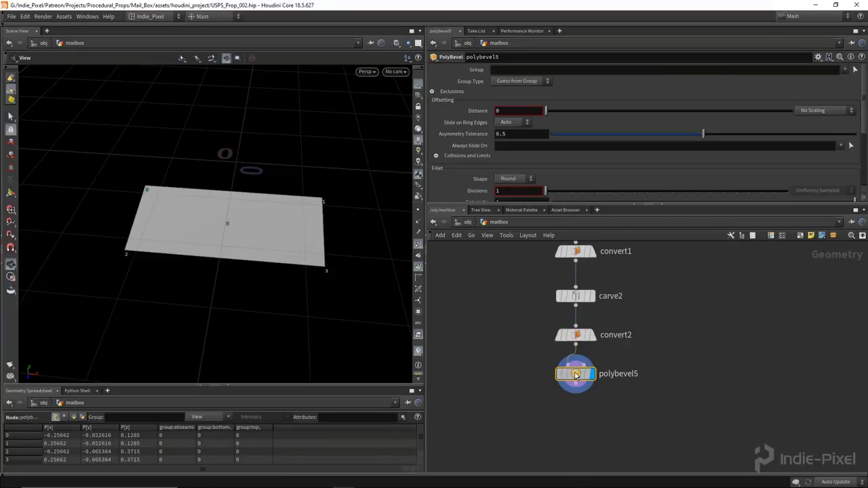
Step: Change polybevel5's group type to round the panel's corner points, using a distance of 0.017 and 3 divisions
{"action": "left_click", "coordinate": [519, 80]}
{"action": "left_click", "coordinate": [516, 92]}
{"action": "left_click_drag", "start_coordinate": [546, 112], "coordinate": [550, 111]}
{"action": "scroll", "coordinate": [558, 152], "scroll_direction": "down", "scroll_amount": 1}
{"action": "left_click_drag", "start_coordinate": [553, 158], "coordinate": [570, 156]}
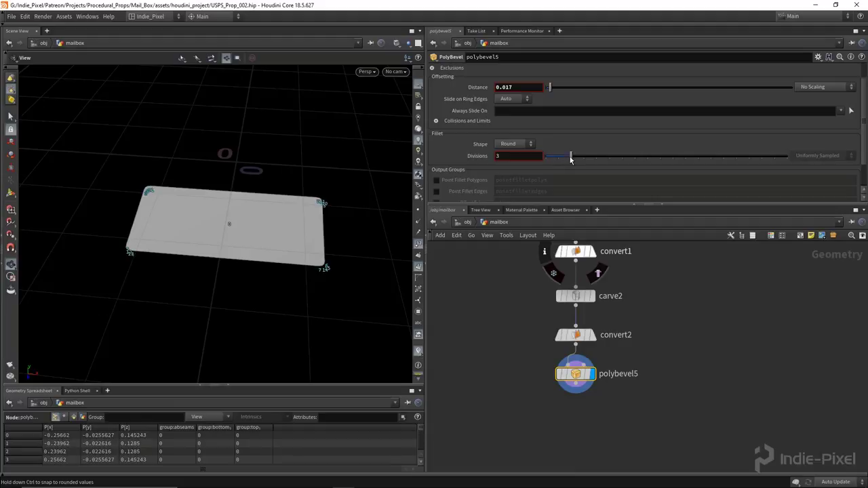
{"action": "left_click_drag", "start_coordinate": [294, 230], "coordinate": [345, 294]}
{"action": "left_click_drag", "start_coordinate": [320, 236], "coordinate": [253, 204]}
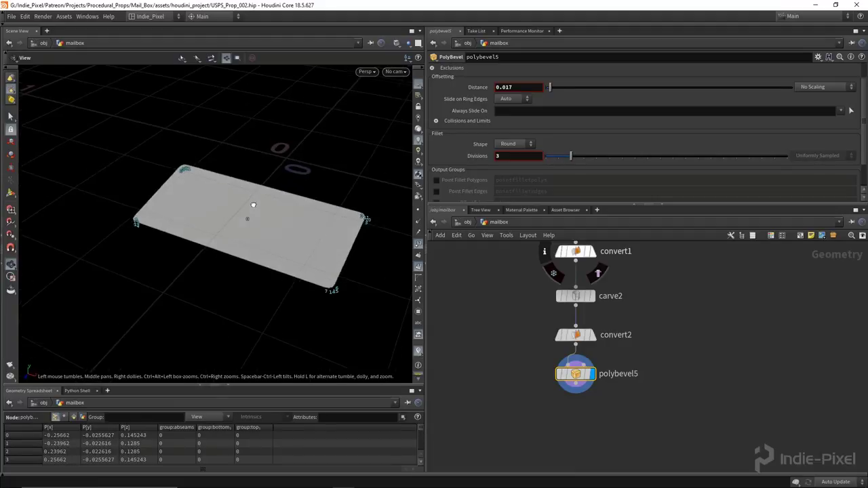
Step: Reduce the corner bevel distance to 0.007
{"action": "middle_click_drag", "start_coordinate": [516, 87], "coordinate": [515, 107]}
{"action": "left_click_drag", "start_coordinate": [208, 228], "coordinate": [231, 224]}
{"action": "scroll", "coordinate": [528, 388], "scroll_direction": "up", "scroll_amount": 2}
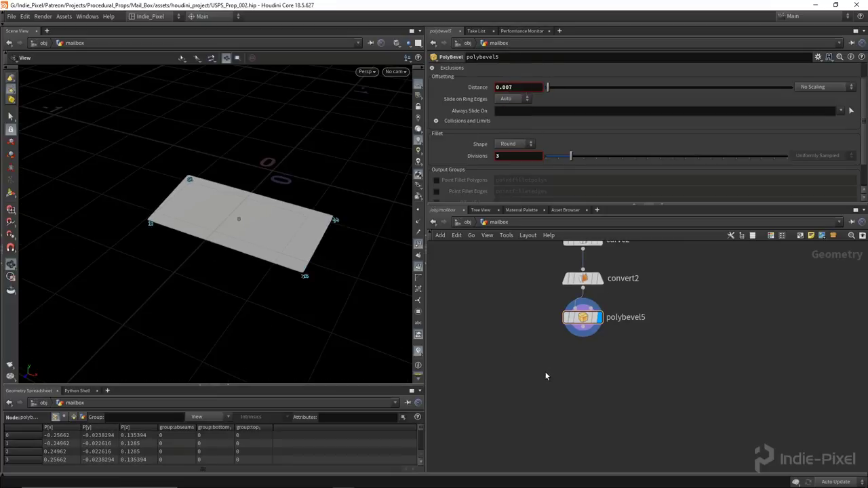
Step: Add a PolyExtrude node after polybevel5 and display it
{"action": "key", "text": "Tab"}
{"action": "type", "text": "poly"}
{"action": "key", "text": "Down"}
{"action": "key", "text": "Down"}
{"action": "key", "text": "Down"}
{"action": "key", "text": "Down"}
{"action": "key", "text": "Down"}
{"action": "key", "text": "Down"}
{"action": "key", "text": "Down"}
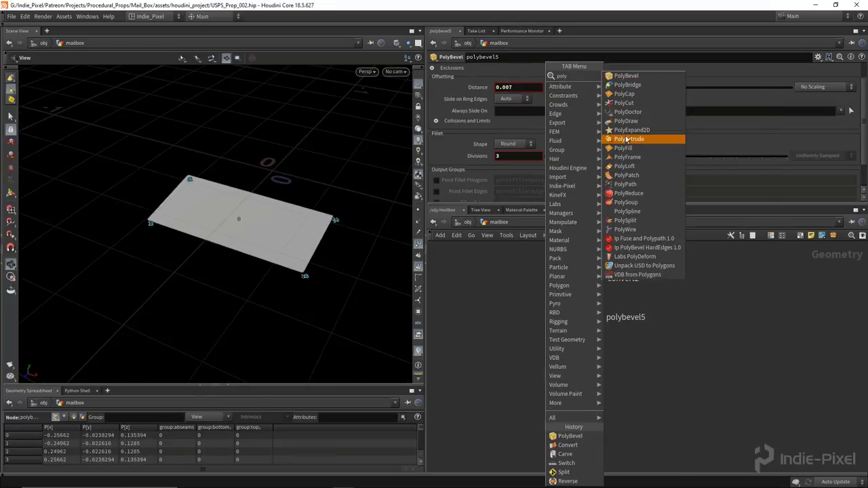
{"action": "key", "text": "Return"}
{"action": "left_click", "coordinate": [602, 359]}
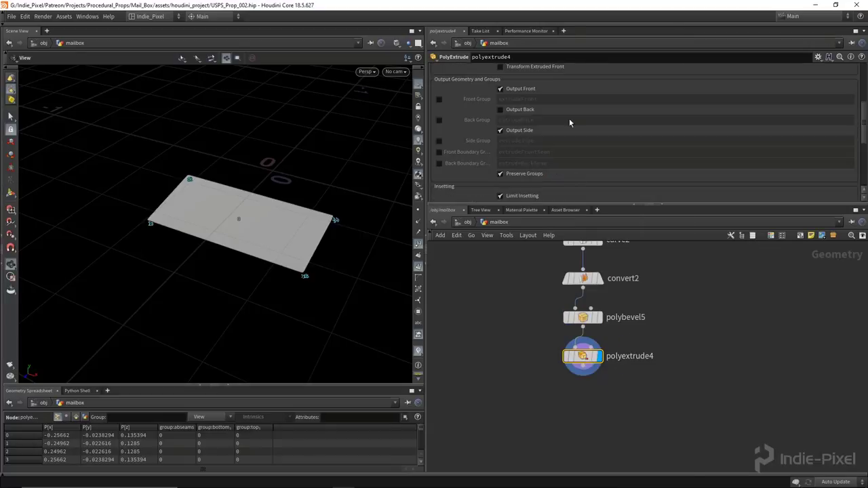
Step: Set polyextrude4's extrusion distance to 0.01 to give the panel thickness
{"action": "scroll", "coordinate": [569, 117], "scroll_direction": "up", "scroll_amount": 5}
{"action": "middle_click_drag", "start_coordinate": [514, 128], "coordinate": [526, 137]}
{"action": "scroll", "coordinate": [291, 262], "scroll_direction": "up", "scroll_amount": 5}
{"action": "left_click_drag", "start_coordinate": [291, 262], "coordinate": [367, 176]}
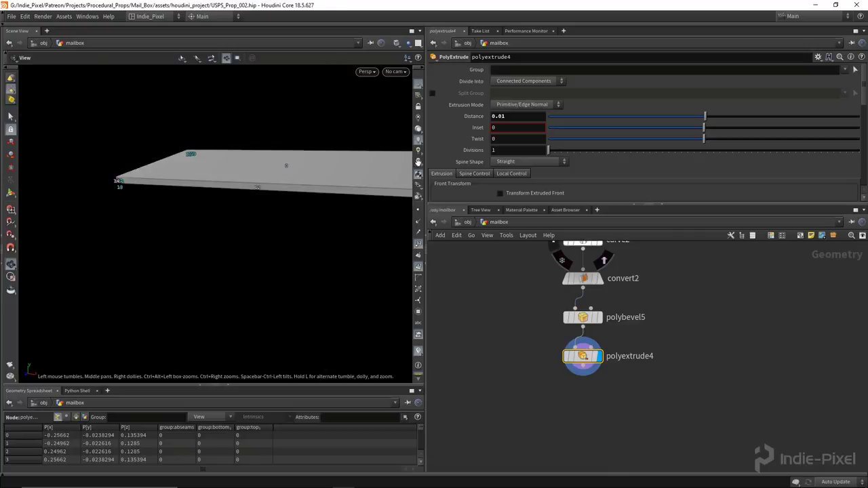
Step: Reduce polyextrude4's extrusion distance to thin the panel, and enable its Front Group output as extrudeFront
{"action": "middle_click_drag", "start_coordinate": [501, 119], "coordinate": [483, 143]}
{"action": "left_click_drag", "start_coordinate": [256, 214], "coordinate": [257, 249]}
{"action": "scroll", "coordinate": [458, 124], "scroll_direction": "down", "scroll_amount": 5}
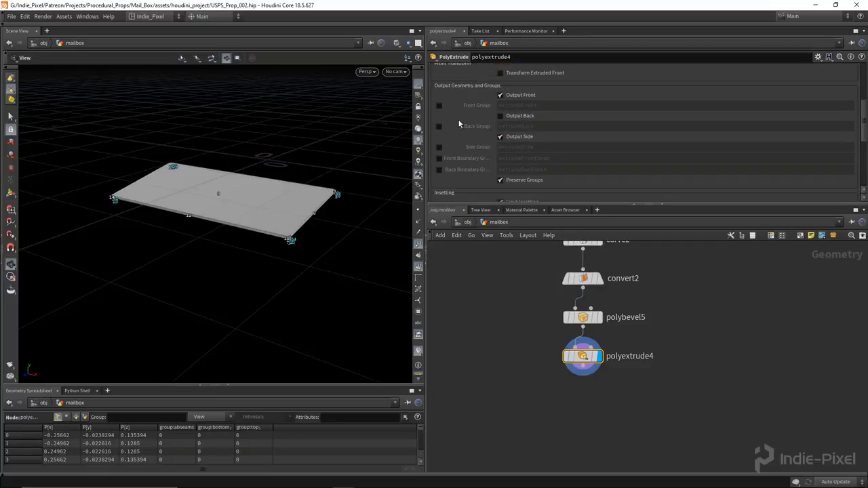
{"action": "left_click", "coordinate": [439, 106]}
Step: Add a second PolyExtrude node after polyextrude4 and display it
{"action": "scroll", "coordinate": [552, 373], "scroll_direction": "down", "scroll_amount": 2}
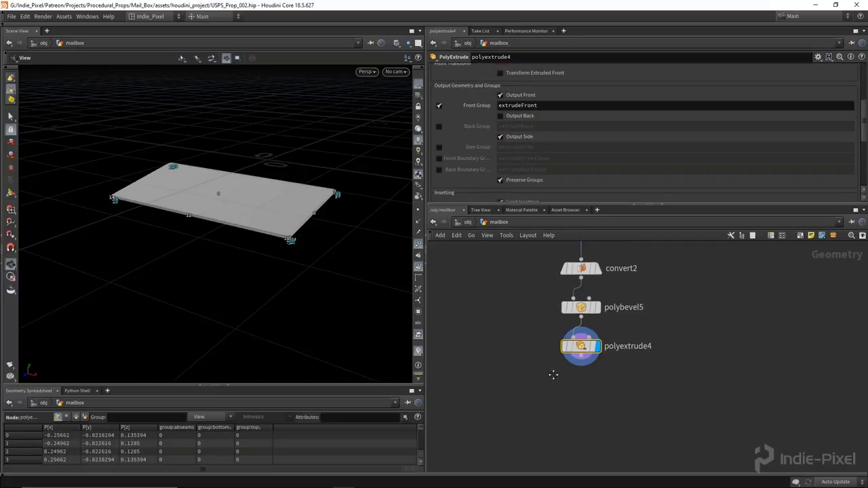
{"action": "key", "text": "Tab"}
{"action": "type", "text": "pol"}
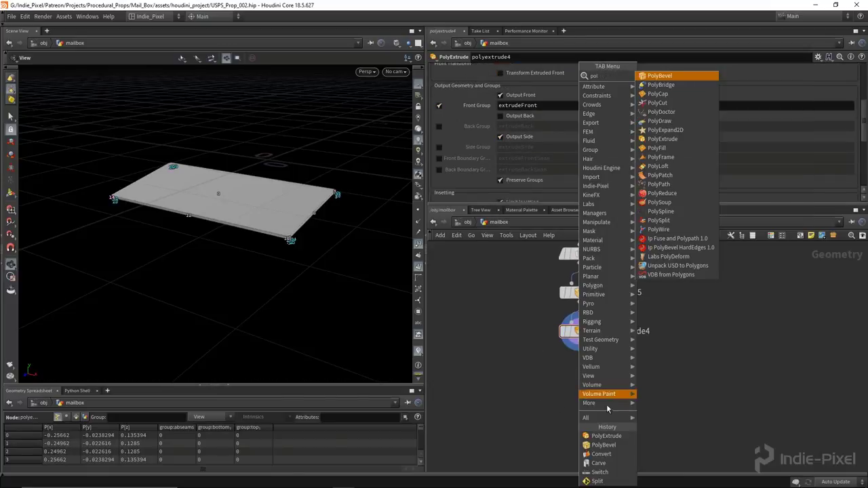
{"action": "left_click", "coordinate": [604, 436]}
{"action": "left_click", "coordinate": [579, 370]}
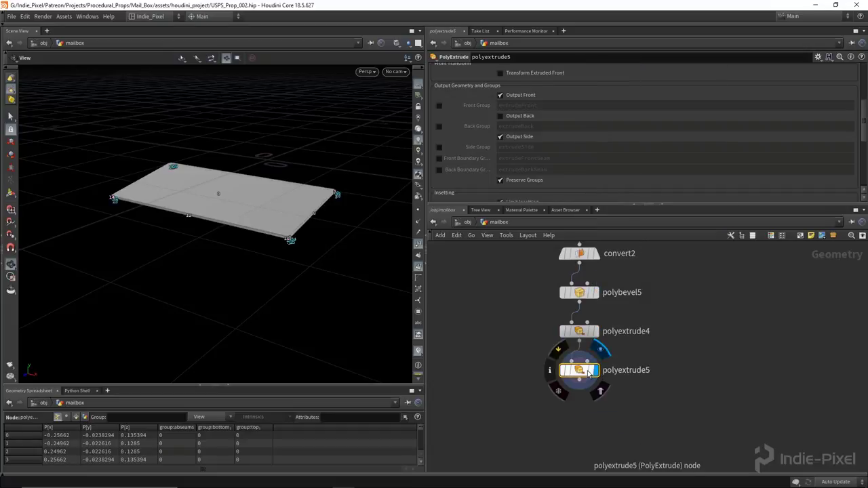
Step: Restrict polyextrude5 to the extrudeFront group with an inset of 0.019, and enable its extrudeFront Front Group output
{"action": "scroll", "coordinate": [755, 122], "scroll_direction": "up", "scroll_amount": 5}
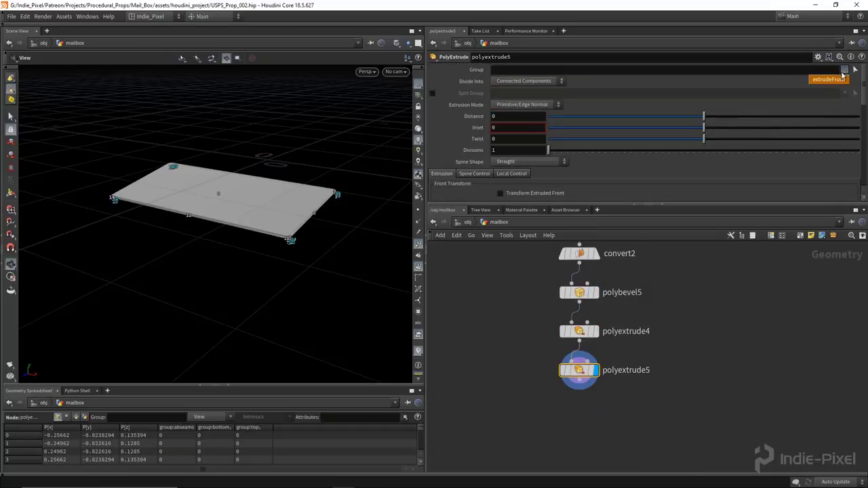
{"action": "left_click_drag", "start_coordinate": [704, 132], "coordinate": [707, 132]}
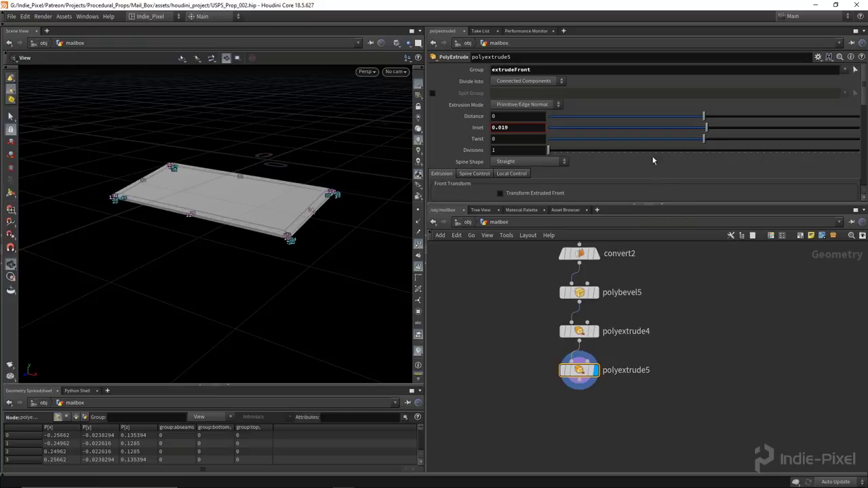
{"action": "scroll", "coordinate": [650, 159], "scroll_direction": "down", "scroll_amount": 5}
{"action": "left_click", "coordinate": [438, 127]}
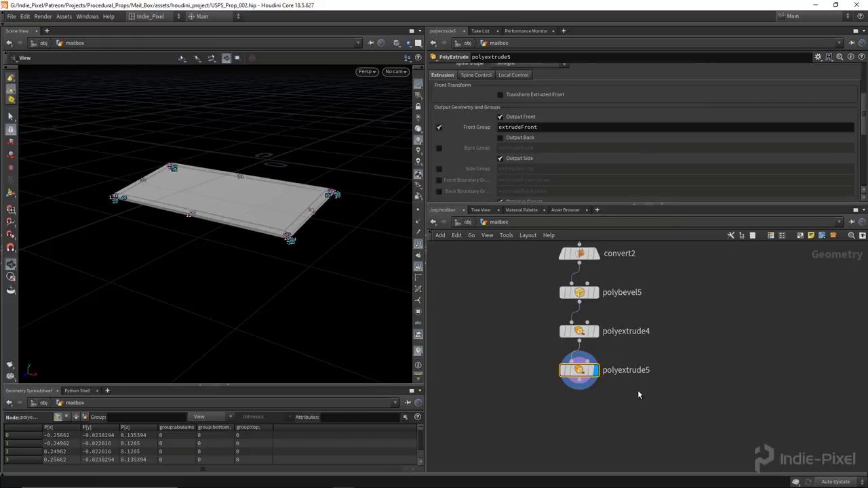
Step: Add a third PolyExtrude node after polyextrude5 and display it
{"action": "middle_click_drag", "start_coordinate": [566, 417], "coordinate": [578, 365]}
{"action": "key", "text": "Tab"}
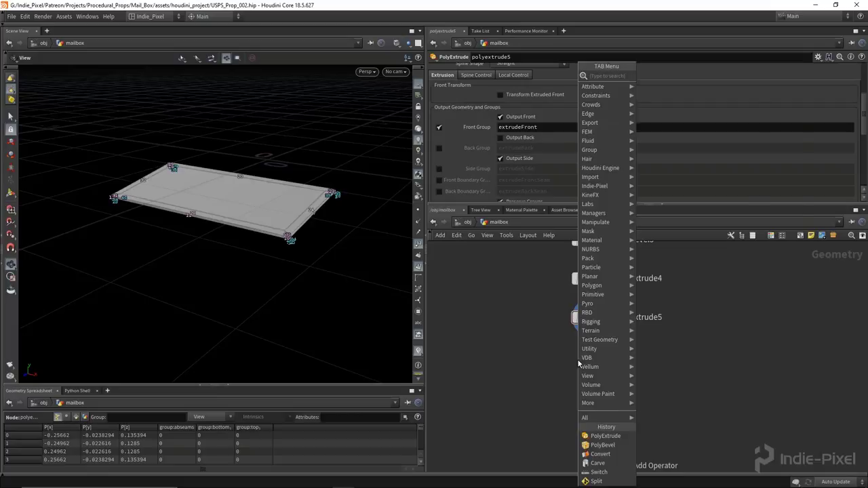
{"action": "type", "text": "poly"}
{"action": "left_click", "coordinate": [661, 138]}
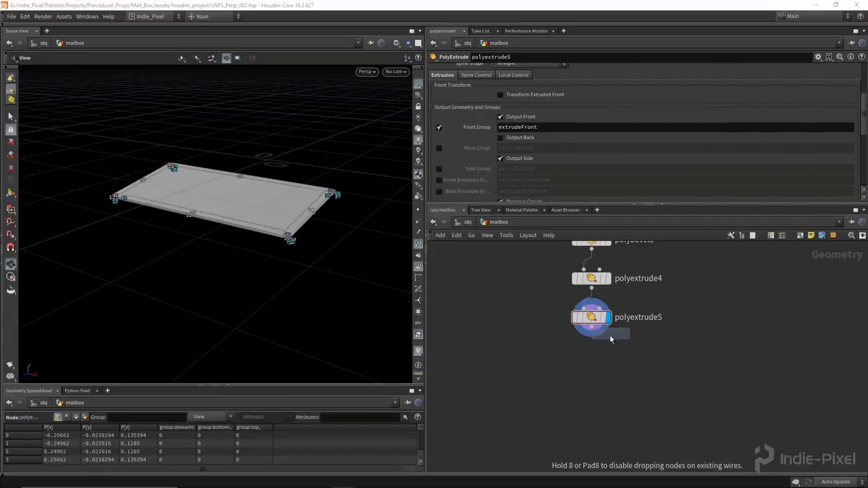
{"action": "left_click", "coordinate": [607, 357]}
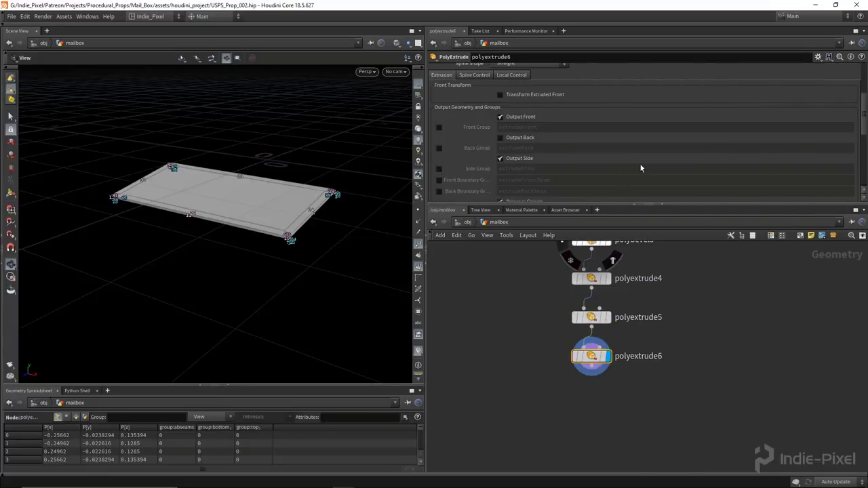
Step: Restrict polyextrude6 to the extrudeFront group and set its distance to 0.019 and inset to 0.112
{"action": "scroll", "coordinate": [678, 166], "scroll_direction": "up", "scroll_amount": 3}
{"action": "key", "text": "Escape"}
{"action": "left_click", "coordinate": [835, 79]}
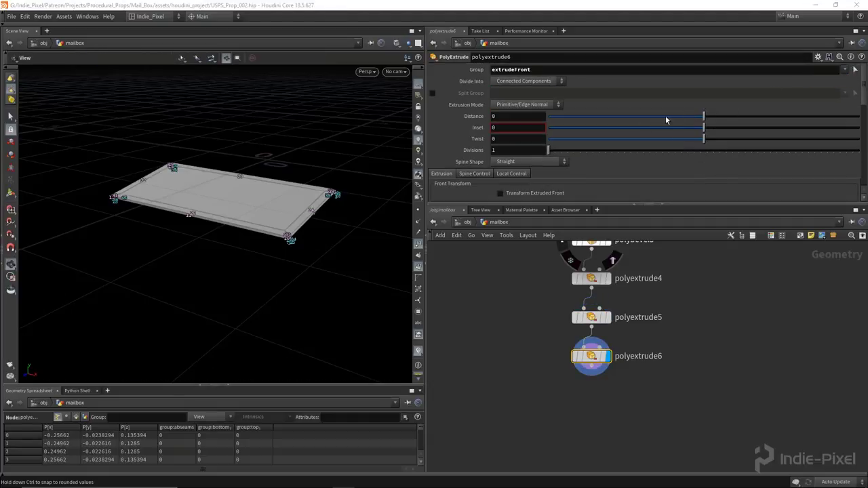
{"action": "left_click_drag", "start_coordinate": [707, 122], "coordinate": [707, 120]}
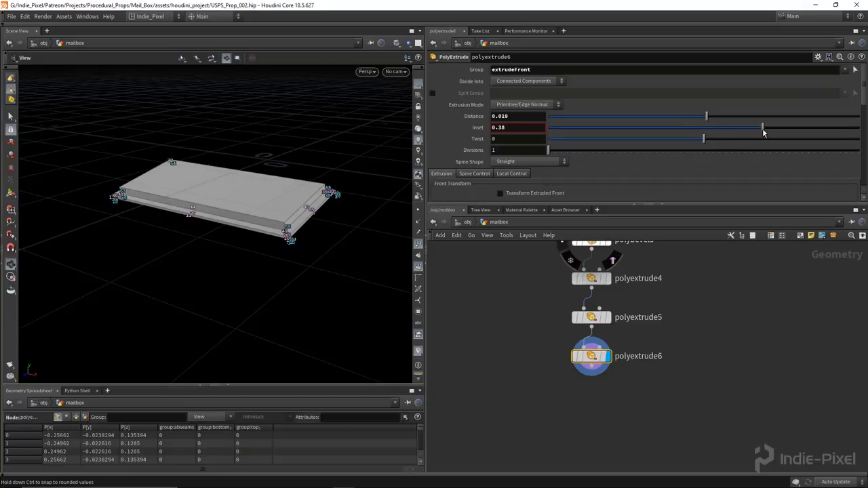
Step: Insert a Fuse node between polyextrude5 and polyextrude6, spacing the nodes to make room
{"action": "left_click_drag", "start_coordinate": [591, 356], "coordinate": [591, 403]}
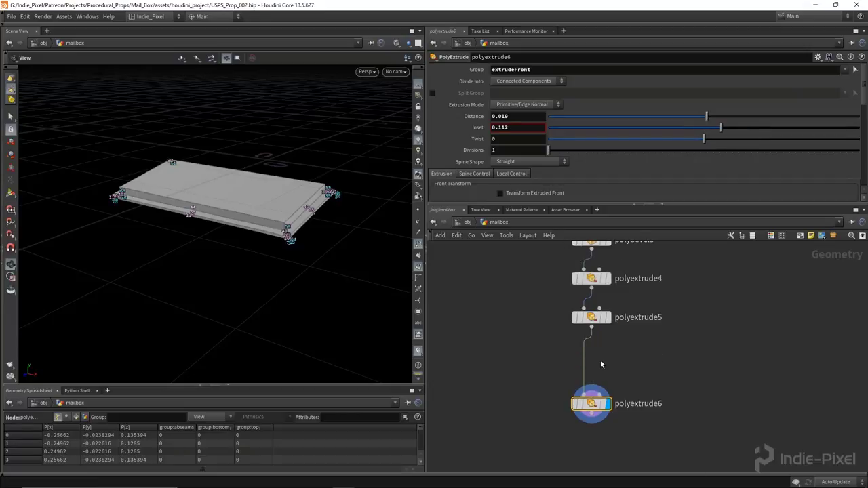
{"action": "key", "text": "Tab"}
{"action": "type", "text": "fus"}
{"action": "key", "text": "Return"}
{"action": "left_click", "coordinate": [591, 358]}
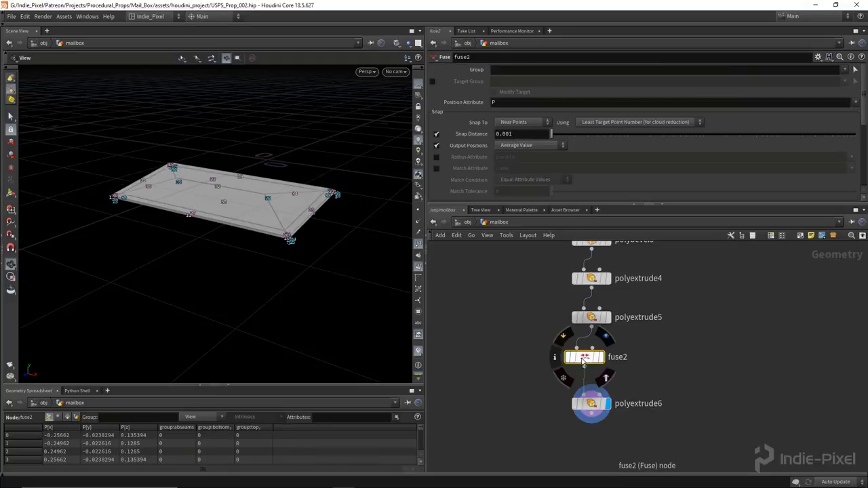
{"action": "left_click_drag", "start_coordinate": [591, 403], "coordinate": [591, 397]}
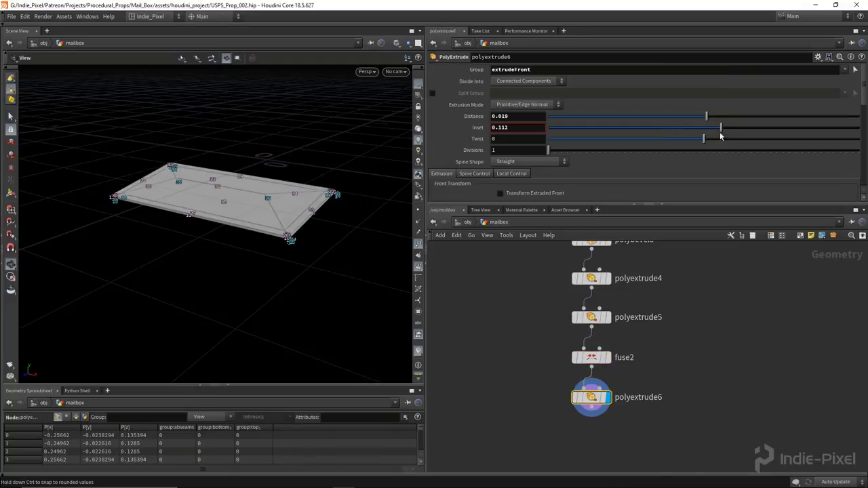
Step: Set polyextrude6's inset to 0.031 and distance to 0.009 to shape the raised panel's sloped border
{"action": "left_click_drag", "start_coordinate": [720, 131], "coordinate": [708, 133]}
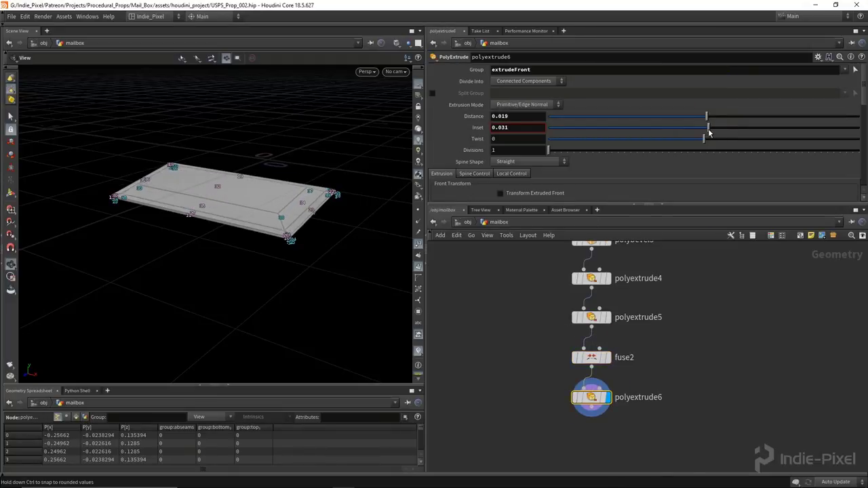
{"action": "middle_click_drag", "start_coordinate": [517, 116], "coordinate": [476, 147]}
{"action": "left_click_drag", "start_coordinate": [223, 217], "coordinate": [177, 194]}
{"action": "left_click_drag", "start_coordinate": [303, 216], "coordinate": [213, 244]}
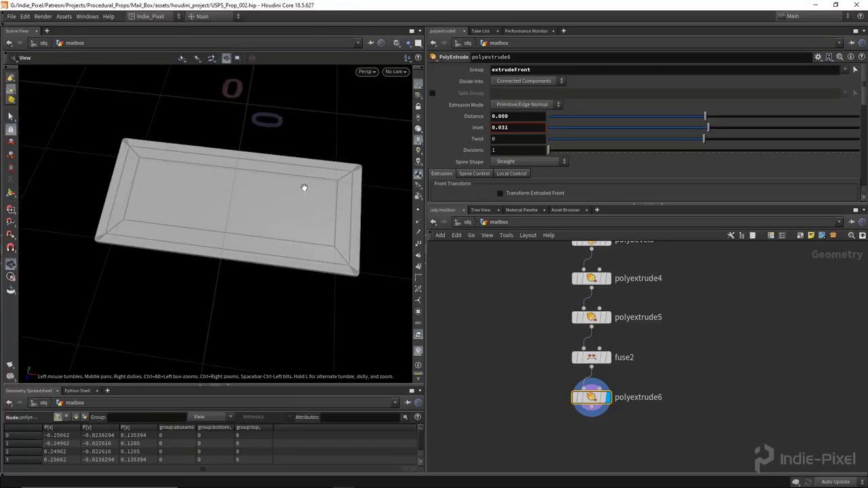
Step: Enable polyextrude6's front group output, named extrudeFront
{"action": "scroll", "coordinate": [576, 152], "scroll_direction": "down", "scroll_amount": 5}
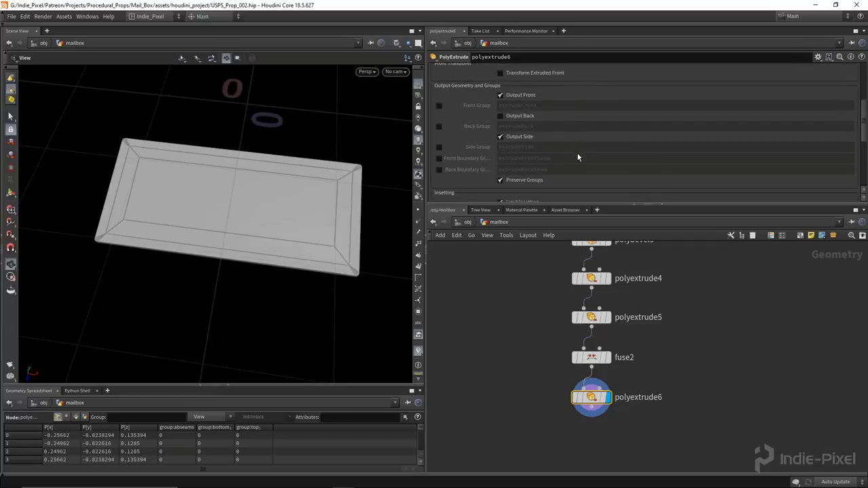
{"action": "left_click", "coordinate": [438, 106]}
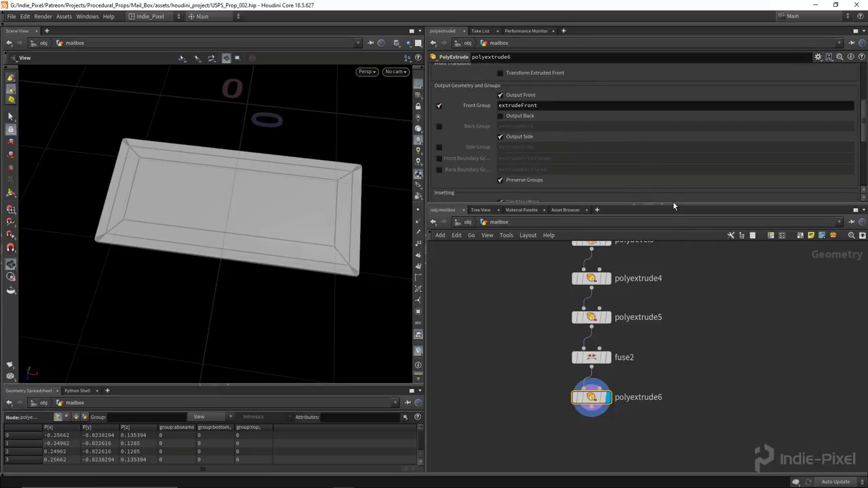
{"action": "left_click_drag", "start_coordinate": [672, 204], "coordinate": [672, 117]}
Step: Add a Blast node after polyextrude6 that deletes everything except the extrudeFront group
{"action": "key", "text": "Tab"}
{"action": "type", "text": "normal"}
{"action": "key", "text": "Return"}
{"action": "left_click", "coordinate": [536, 345]}
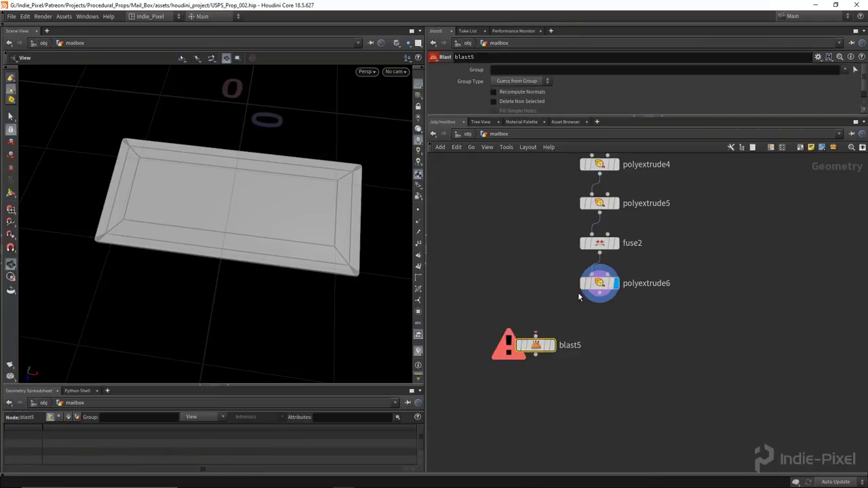
{"action": "left_click", "coordinate": [843, 70]}
{"action": "left_click", "coordinate": [827, 80]}
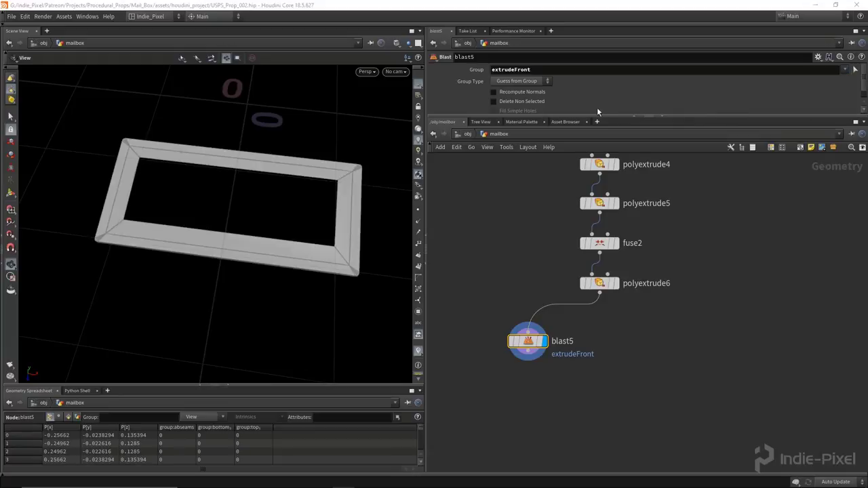
{"action": "left_click", "coordinate": [526, 101]}
{"action": "left_click_drag", "start_coordinate": [271, 200], "coordinate": [258, 238]}
Step: Append an Add node to blast5, display it, and set its polygons to be created by group
{"action": "key", "text": "Tab"}
{"action": "key", "text": "Return"}
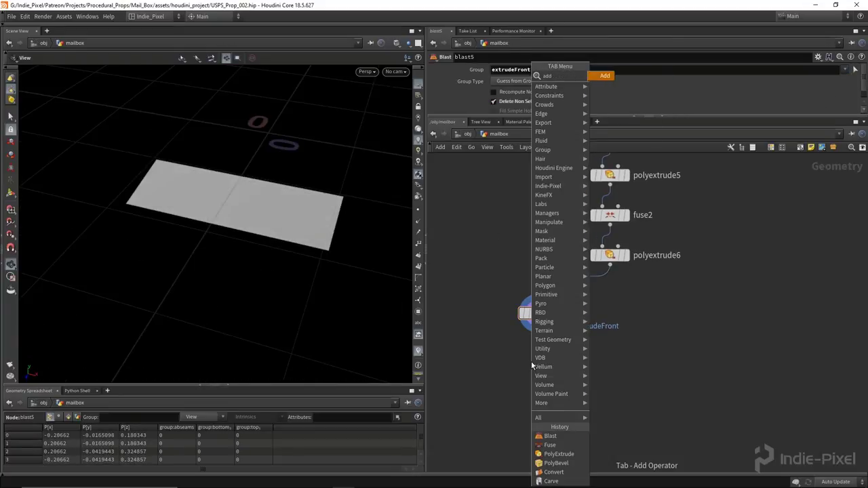
{"action": "left_click", "coordinate": [533, 349]}
{"action": "left_click", "coordinate": [554, 352]}
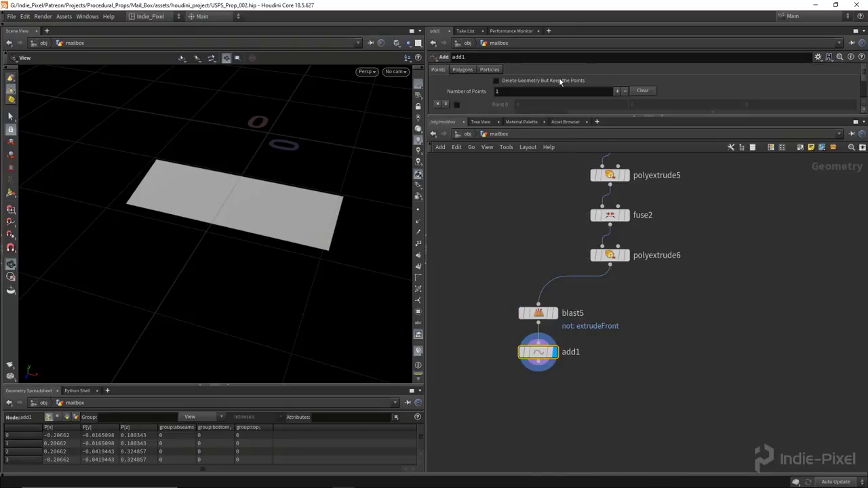
{"action": "left_click", "coordinate": [468, 69]}
{"action": "left_click", "coordinate": [483, 93]}
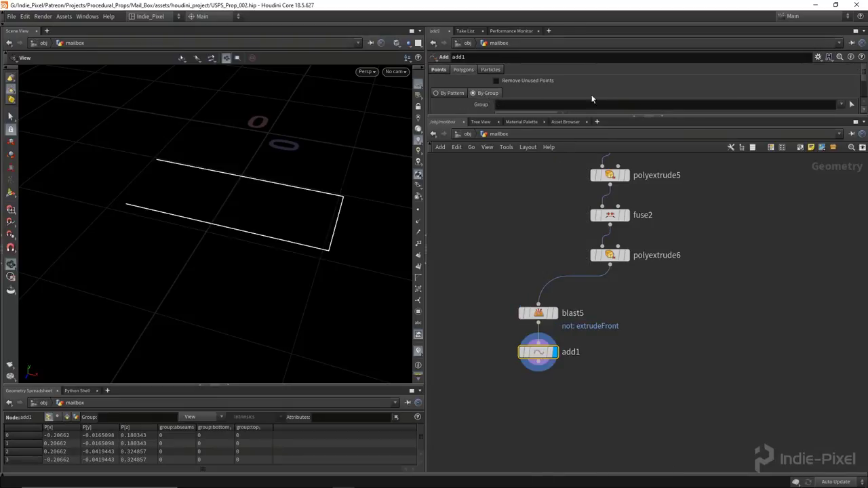
{"action": "left_click_drag", "start_coordinate": [674, 117], "coordinate": [674, 188]}
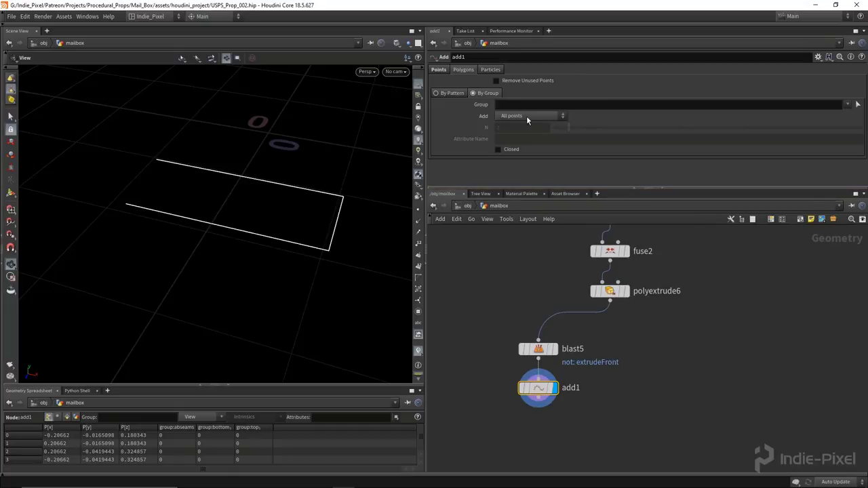
Step: Try add1's Groups of N points and Skip every Nth point modes for connecting the corner points
{"action": "left_click", "coordinate": [526, 116]}
{"action": "left_click", "coordinate": [528, 133]}
{"action": "left_click", "coordinate": [526, 116]}
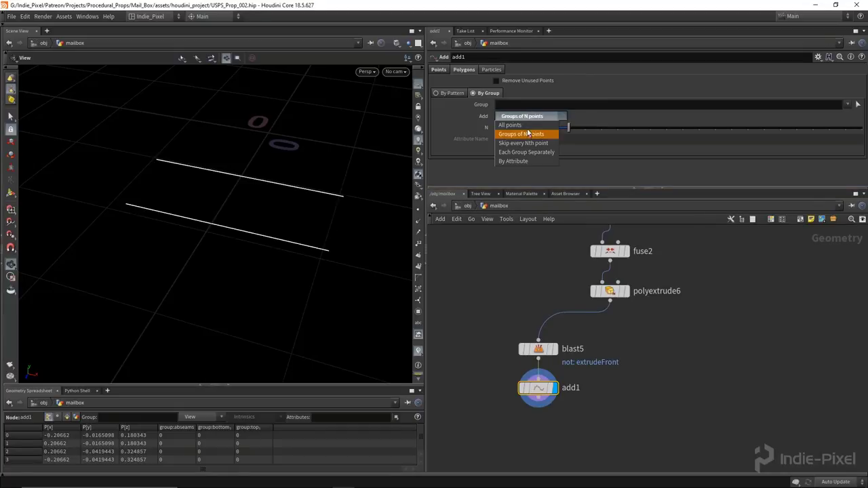
{"action": "left_click", "coordinate": [528, 143]}
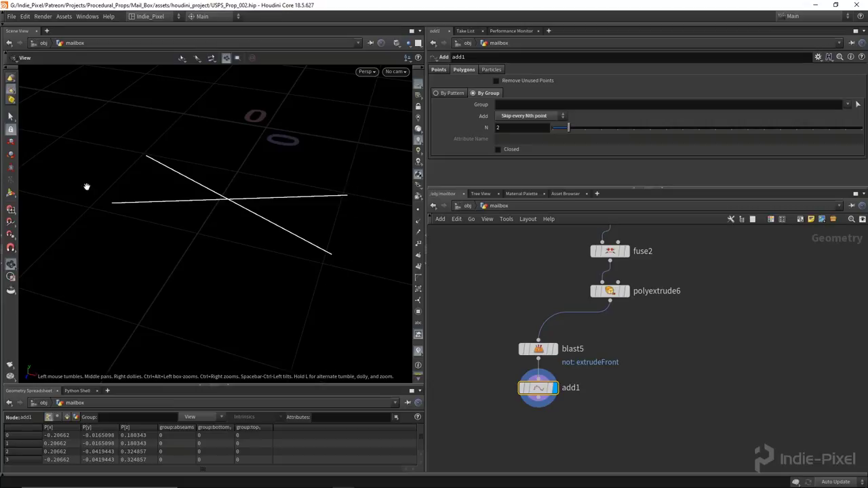
Step: Insert a Sort node between blast5 and add1, keeping add1 displayed
{"action": "middle_click_drag", "start_coordinate": [557, 367], "coordinate": [555, 307]}
{"action": "left_click_drag", "start_coordinate": [536, 328], "coordinate": [531, 374]}
{"action": "key", "text": "Tab"}
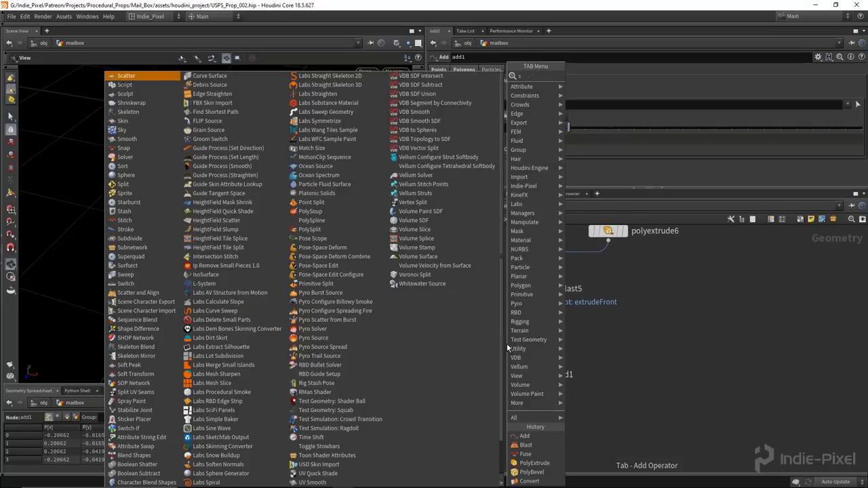
{"action": "key", "text": "Return"}
{"action": "left_click", "coordinate": [535, 330]}
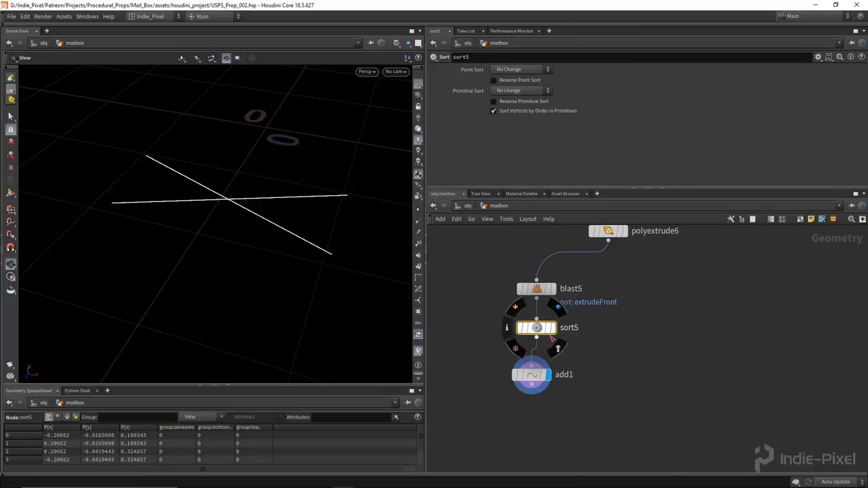
{"action": "left_click", "coordinate": [548, 375]}
Step: Set sort5's point sort to By X after trying the By Vertex Order and By Z options
{"action": "left_click", "coordinate": [532, 69]}
{"action": "left_click", "coordinate": [525, 78]}
{"action": "left_click", "coordinate": [535, 69]}
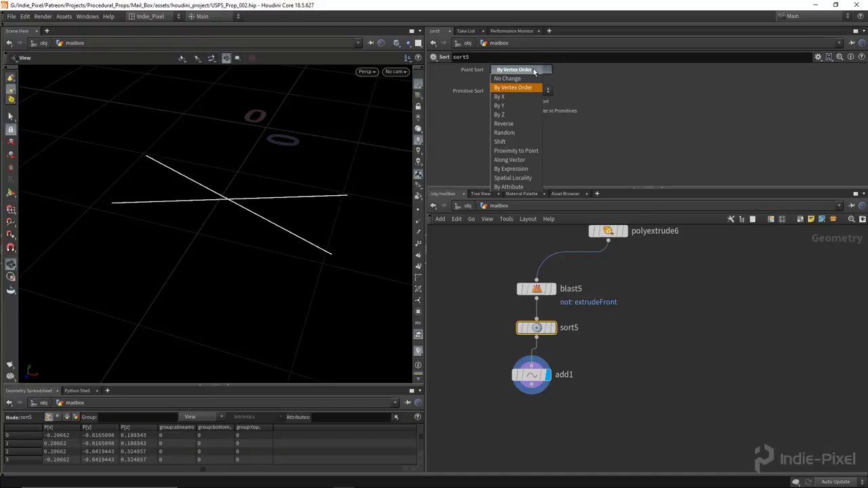
{"action": "left_click", "coordinate": [510, 114]}
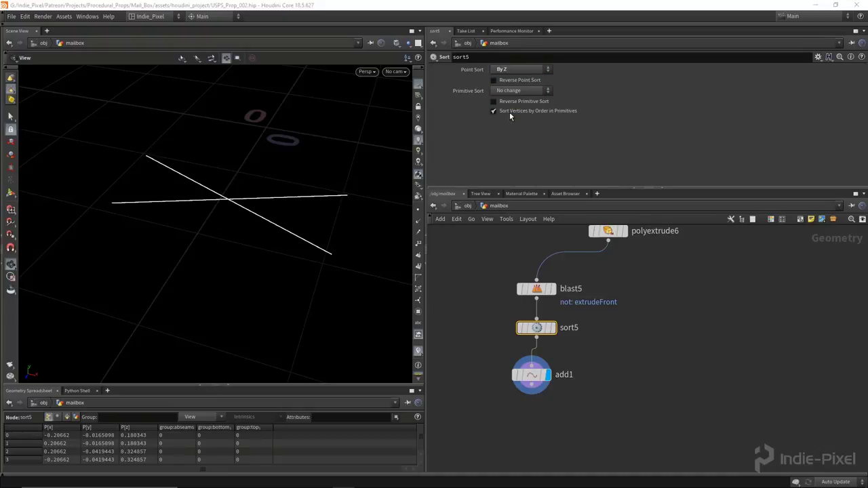
{"action": "left_click", "coordinate": [530, 70]}
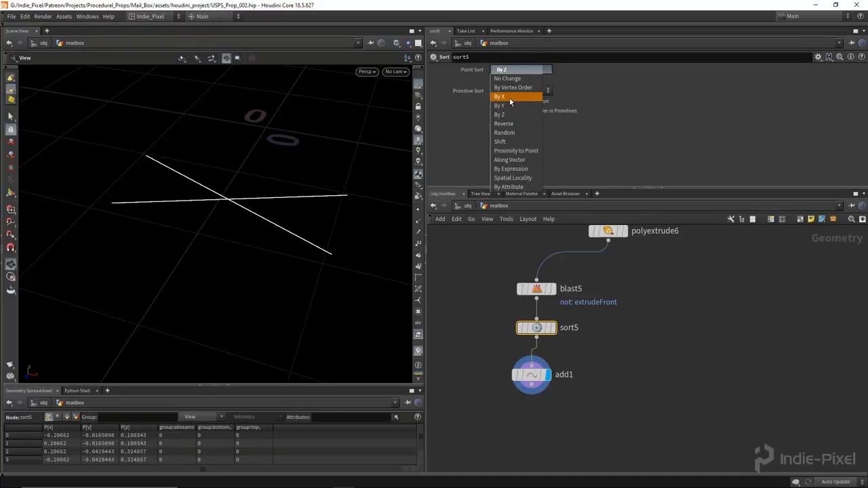
{"action": "left_click", "coordinate": [509, 99]}
Step: Align add1 under sort5 and set it to connect Groups of N points
{"action": "left_click_drag", "start_coordinate": [531, 374], "coordinate": [536, 361]}
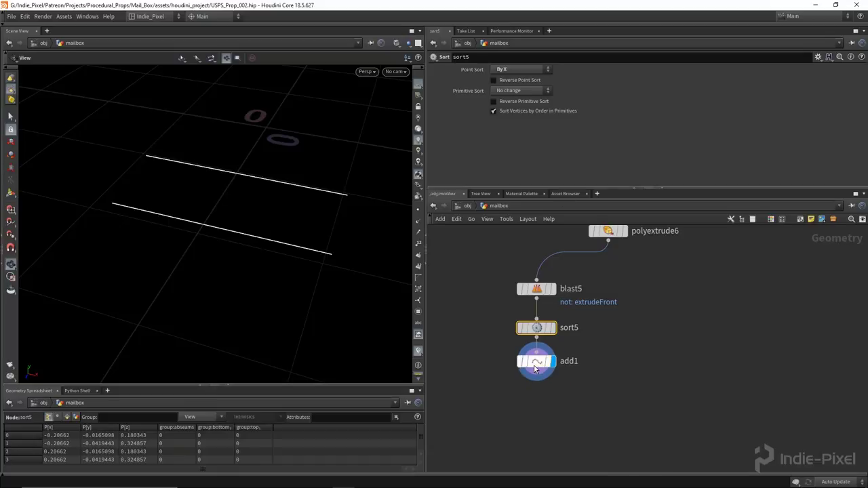
{"action": "left_click", "coordinate": [523, 117]}
{"action": "left_click", "coordinate": [522, 133]}
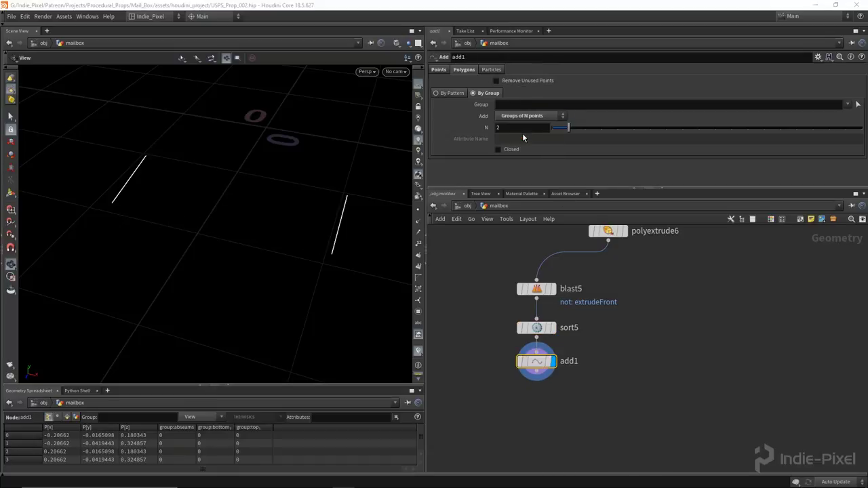
{"action": "left_click_drag", "start_coordinate": [112, 235], "coordinate": [169, 160]}
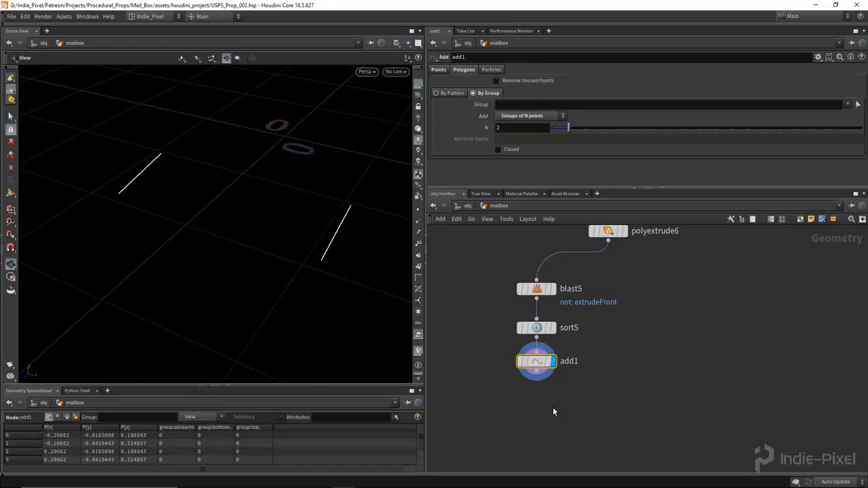
Step: Append a displayed Carve node to add1, set First U to 0.5, and switch it to Extract
{"action": "key", "text": "Tab"}
{"action": "type", "text": "carve"}
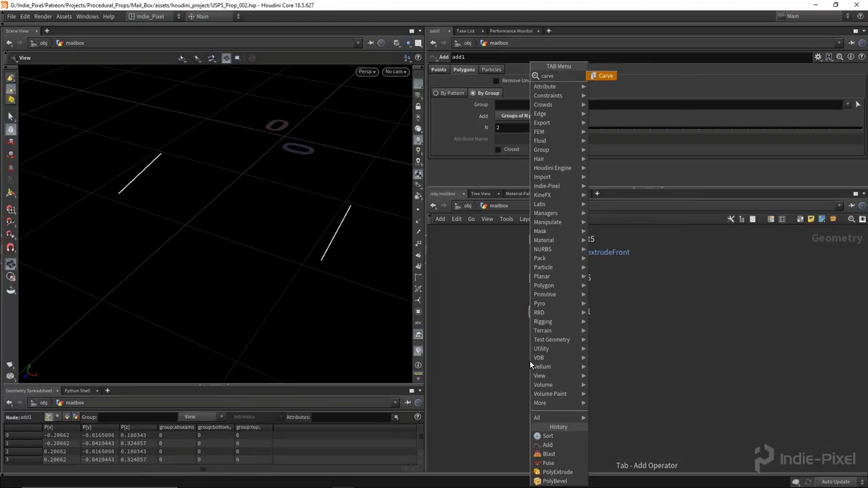
{"action": "key", "text": "Return"}
{"action": "left_click", "coordinate": [567, 349]}
{"action": "left_click", "coordinate": [566, 350]}
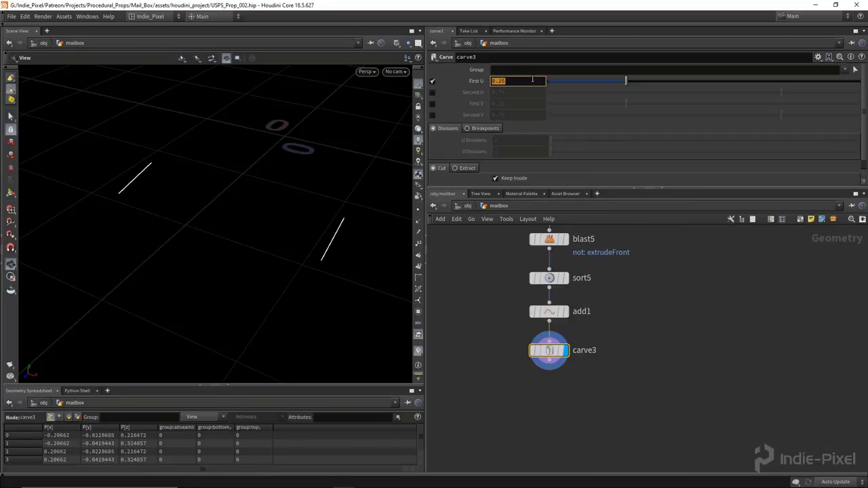
{"action": "type", "text": ".5"}
{"action": "key", "text": "Return"}
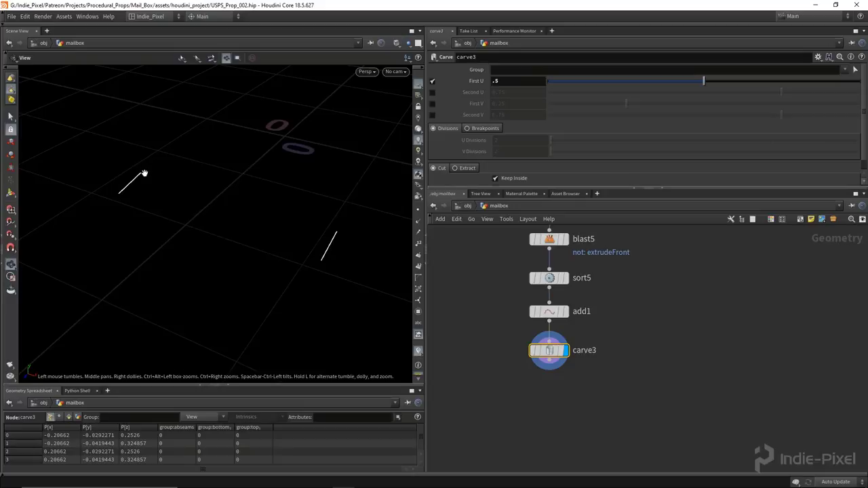
{"action": "scroll", "coordinate": [513, 127], "scroll_direction": "down", "scroll_amount": 1}
{"action": "left_click", "coordinate": [472, 157]}
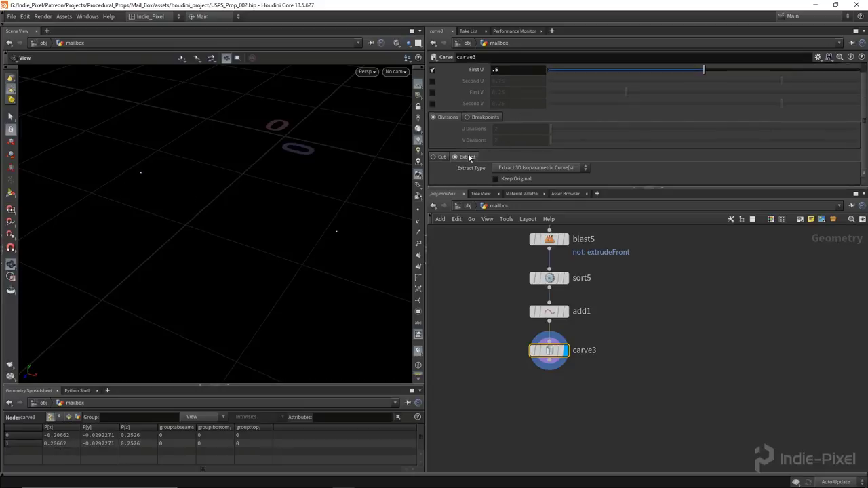
Step: Append an Add node to carve3 and connect the extracted midpoints into a line by group
{"action": "key", "text": "Tab"}
{"action": "type", "text": "line"}
{"action": "key", "text": "Return"}
{"action": "left_click", "coordinate": [542, 355]}
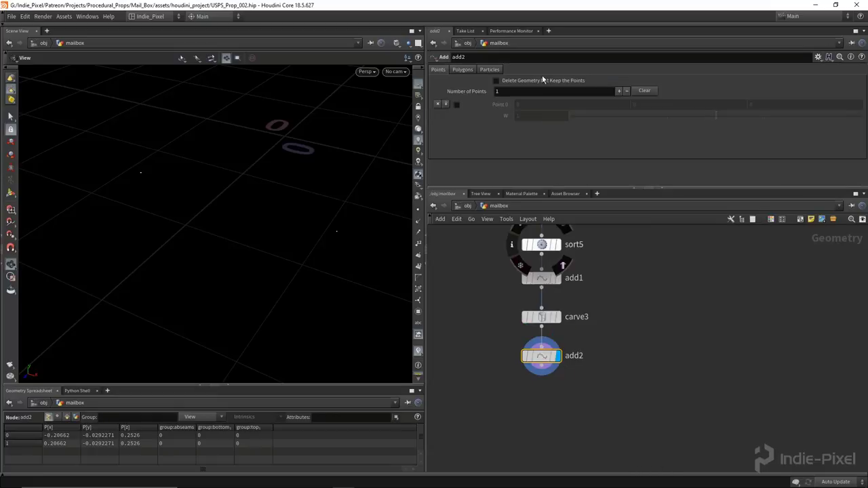
{"action": "left_click", "coordinate": [463, 70]}
{"action": "left_click", "coordinate": [486, 93]}
Step: Template polyextrude6 to show the door panel as a wireframe reference around the center line
{"action": "left_click_drag", "start_coordinate": [221, 213], "coordinate": [163, 217]}
{"action": "scroll", "coordinate": [547, 309], "scroll_direction": "down", "scroll_amount": 3}
{"action": "middle_click_drag", "start_coordinate": [548, 310], "coordinate": [581, 364]}
{"action": "scroll", "coordinate": [581, 364], "scroll_direction": "up", "scroll_amount": 3}
{"action": "left_click", "coordinate": [591, 323]}
{"action": "left_click_drag", "start_coordinate": [240, 194], "coordinate": [333, 229]}
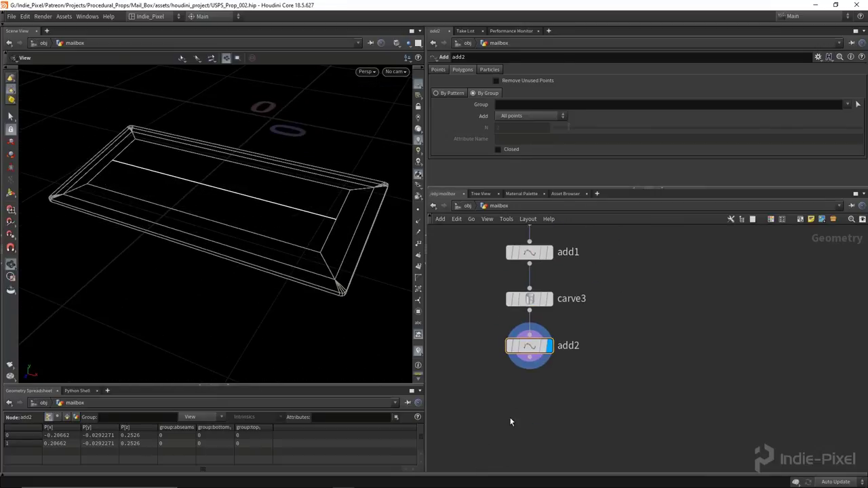
Step: Append a second Carve node after add2 and display it
{"action": "key", "text": "Tab"}
{"action": "type", "text": "carve"}
{"action": "key", "text": "Return"}
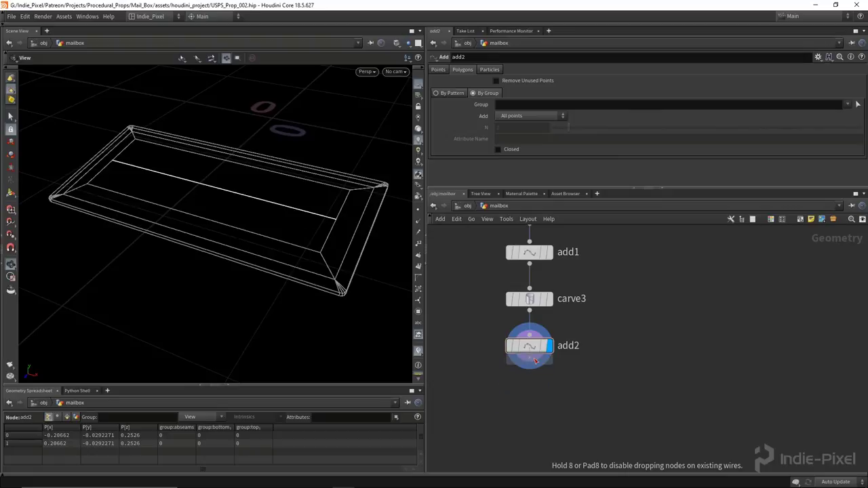
{"action": "left_click", "coordinate": [530, 392]}
{"action": "left_click", "coordinate": [548, 392]}
Step: Load the equal offset preset on carve4 and set First U to 0.057 to shorten both line ends evenly
{"action": "left_click", "coordinate": [818, 58]}
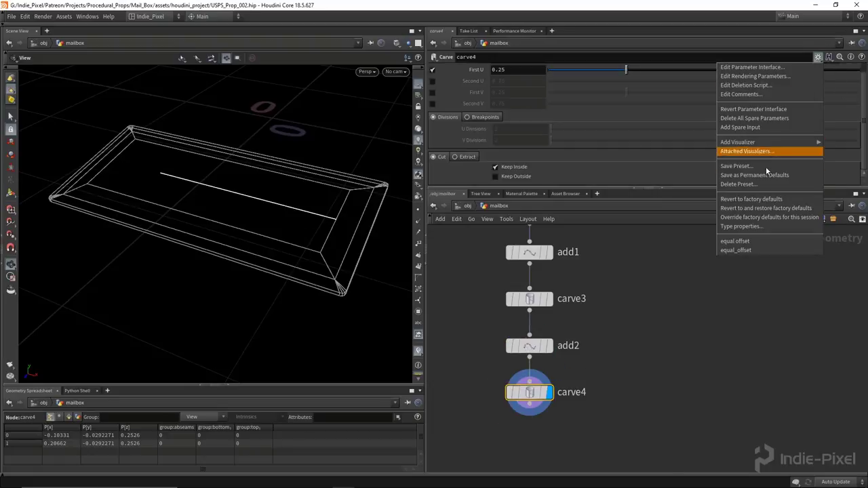
{"action": "left_click", "coordinate": [760, 242]}
{"action": "left_click_drag", "start_coordinate": [628, 86], "coordinate": [566, 83]}
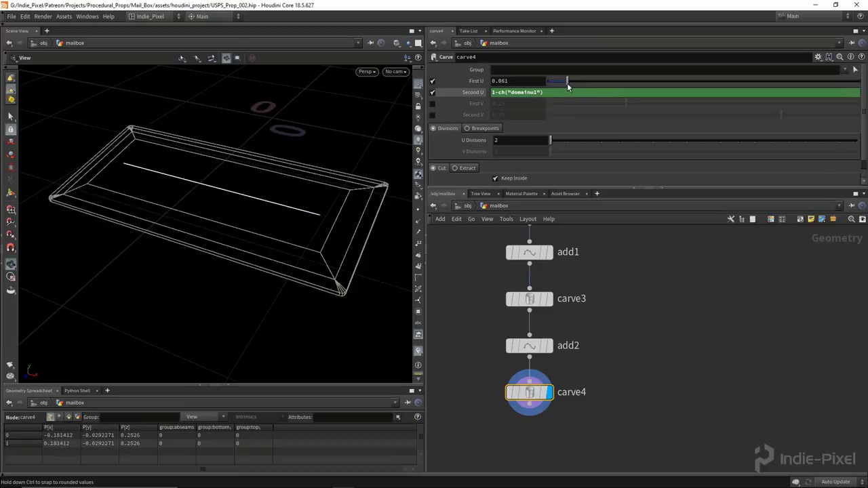
{"action": "scroll", "coordinate": [208, 197], "scroll_direction": "down", "scroll_amount": 3}
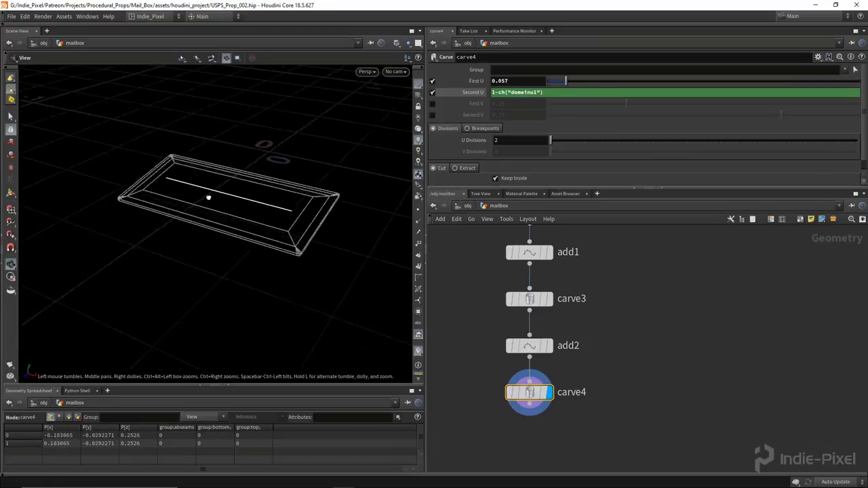
{"action": "left_click_drag", "start_coordinate": [208, 198], "coordinate": [345, 225]}
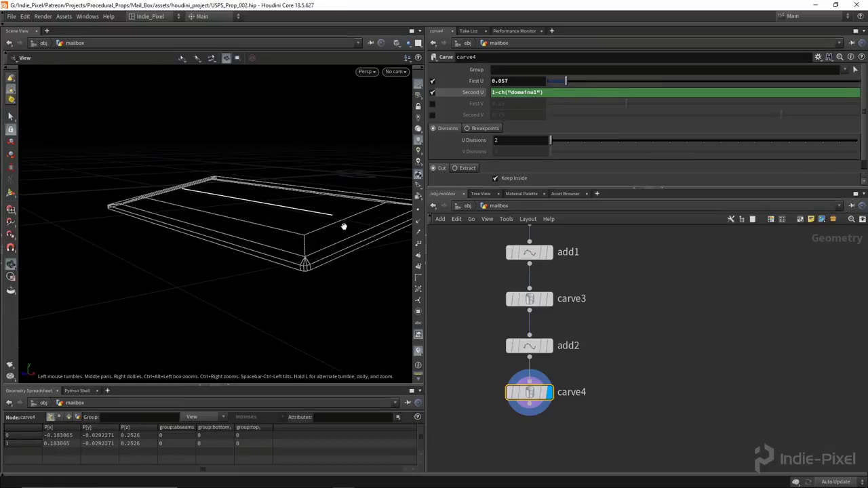
{"action": "left_click_drag", "start_coordinate": [196, 188], "coordinate": [248, 219]}
{"action": "left_click_drag", "start_coordinate": [153, 243], "coordinate": [238, 252]}
Step: Reposition blast5 in the network, then select and display it
{"action": "middle_click_drag", "start_coordinate": [577, 345], "coordinate": [561, 390]}
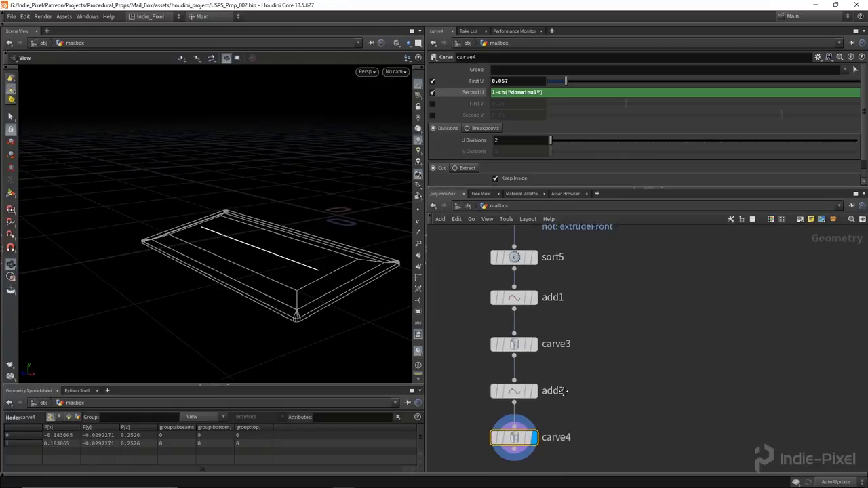
{"action": "scroll", "coordinate": [561, 391], "scroll_direction": "down", "scroll_amount": 3}
{"action": "middle_click_drag", "start_coordinate": [591, 281], "coordinate": [580, 317]}
{"action": "left_click_drag", "start_coordinate": [530, 314], "coordinate": [549, 303]}
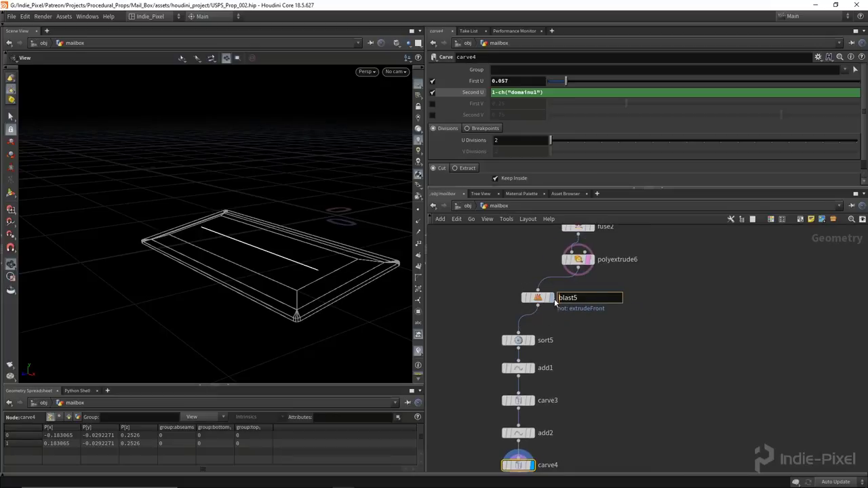
{"action": "scroll", "coordinate": [556, 305], "scroll_direction": "down", "scroll_amount": 3}
{"action": "left_click_drag", "start_coordinate": [588, 390], "coordinate": [543, 276]}
{"action": "left_click", "coordinate": [572, 267]}
{"action": "key", "text": "Escape"}
{"action": "left_click", "coordinate": [542, 277]}
{"action": "scroll", "coordinate": [549, 274], "scroll_direction": "up", "scroll_amount": 2}
{"action": "left_click", "coordinate": [526, 272]}
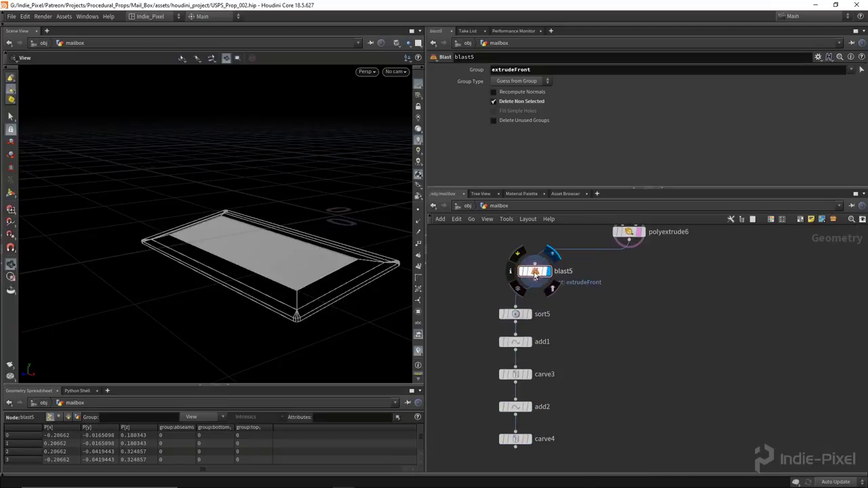
Step: Add an Attribute Wrangle node and connect carve4 to its first input
{"action": "middle_click_drag", "start_coordinate": [615, 383], "coordinate": [497, 417]}
{"action": "key", "text": "Tab"}
{"action": "type", "text": "wrangle"}
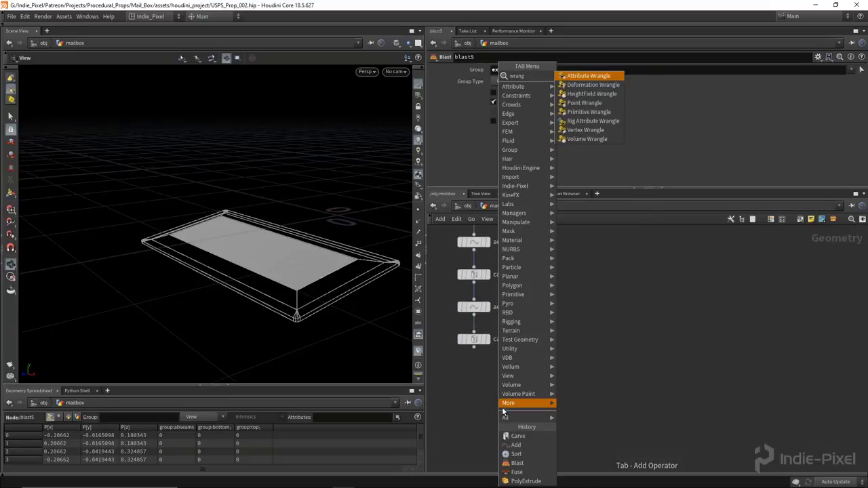
{"action": "key", "text": "Return"}
{"action": "left_click", "coordinate": [515, 390]}
{"action": "left_click", "coordinate": [473, 346]}
{"action": "left_click", "coordinate": [518, 380]}
{"action": "scroll", "coordinate": [557, 276], "scroll_direction": "down", "scroll_amount": 2}
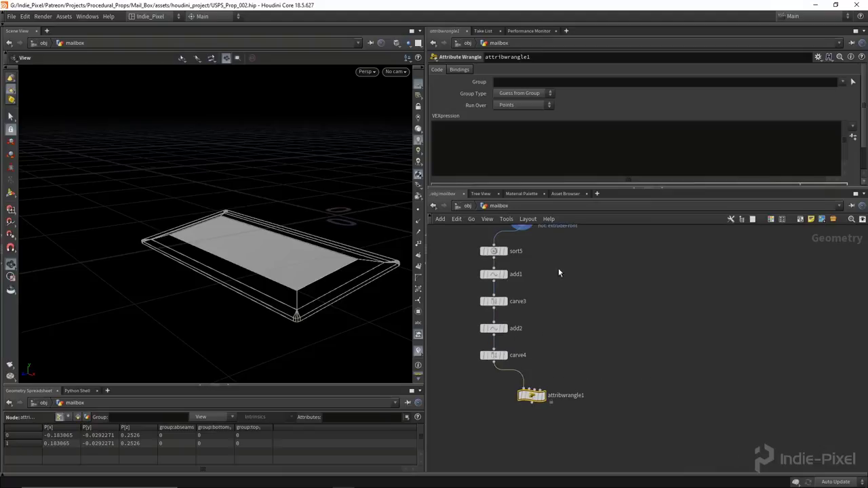
Step: Wire blast5 into the second input of attribwrangle1, then select and display the wrangle
{"action": "left_click", "coordinate": [536, 271]}
{"action": "mouse_move", "coordinate": [312, 285]}
{"action": "left_mouse_down"}
{"action": "mouse_move", "coordinate": [319, 274]}
{"action": "mouse_move", "coordinate": [359, 290]}
{"action": "mouse_move", "coordinate": [361, 317]}
{"action": "mouse_move", "coordinate": [318, 291]}
{"action": "left_mouse_up"}
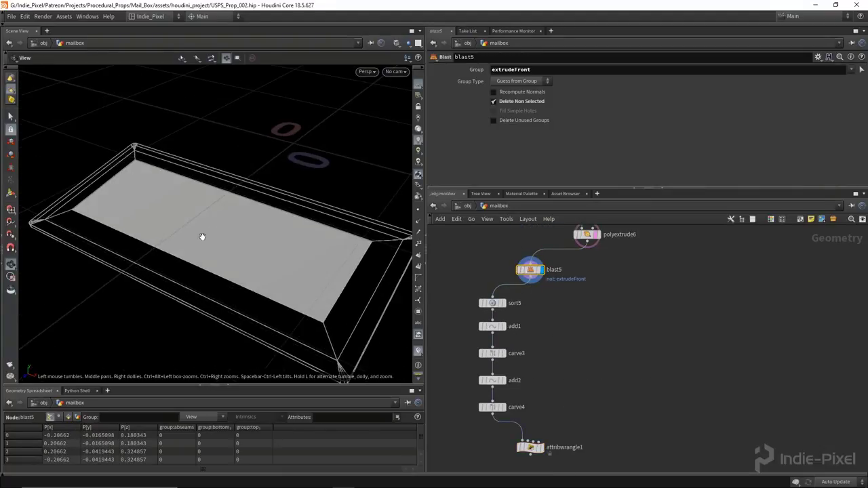
{"action": "middle_click_drag", "start_coordinate": [550, 310], "coordinate": [548, 279]}
{"action": "scroll", "coordinate": [546, 277], "scroll_direction": "down", "scroll_amount": 1}
{"action": "left_click", "coordinate": [530, 240]}
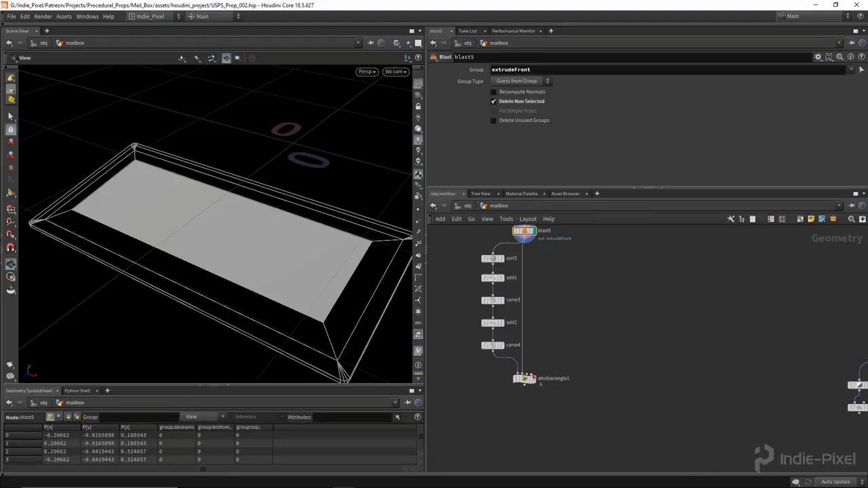
{"action": "left_click", "coordinate": [523, 374]}
{"action": "left_click_drag", "start_coordinate": [248, 251], "coordinate": [268, 244]}
Step: Write the line "vector nrm = prim_normal(1, 0, 0.5, 0.5);" in attribwrangle1's VEXpression
{"action": "left_click", "coordinate": [566, 152]}
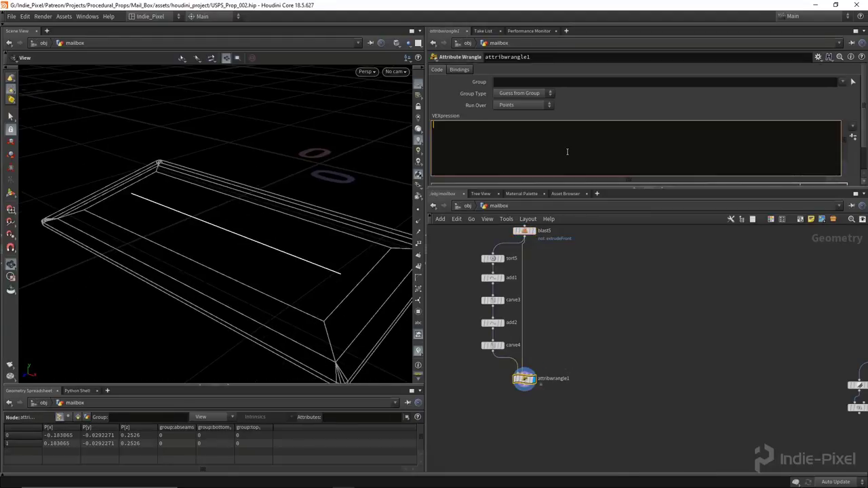
{"action": "type", "text": "vector nr"}
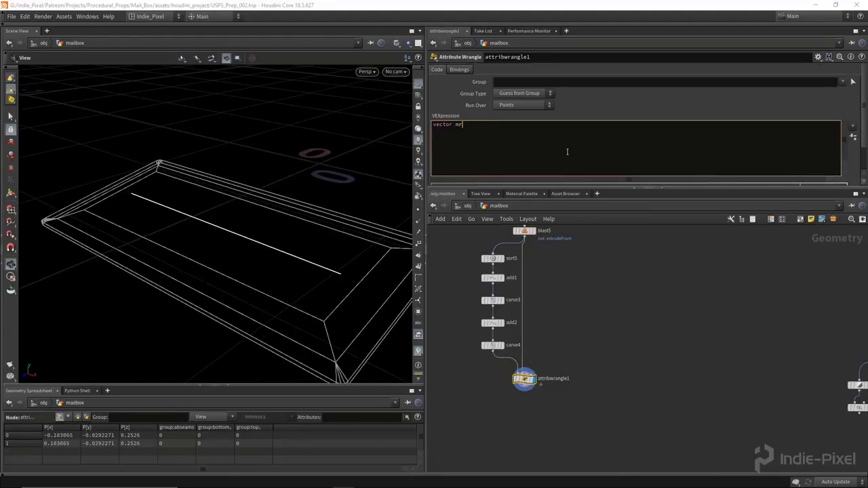
{"action": "type", "text": "m = prom"}
{"action": "key", "text": "BackSpace"}
{"action": "key", "text": "BackSpace"}
{"action": "key", "text": "BackSpace"}
{"action": "key", "text": "BackSpace"}
{"action": "key", "text": "BackSpace"}
{"action": "key", "text": "BackSpace"}
{"action": "type", "text": "prom"}
{"action": "key", "text": "BackSpace"}
{"action": "key", "text": "BackSpace"}
{"action": "type", "text": "im_"}
{"action": "key", "text": "Down"}
{"action": "key", "text": "Return"}
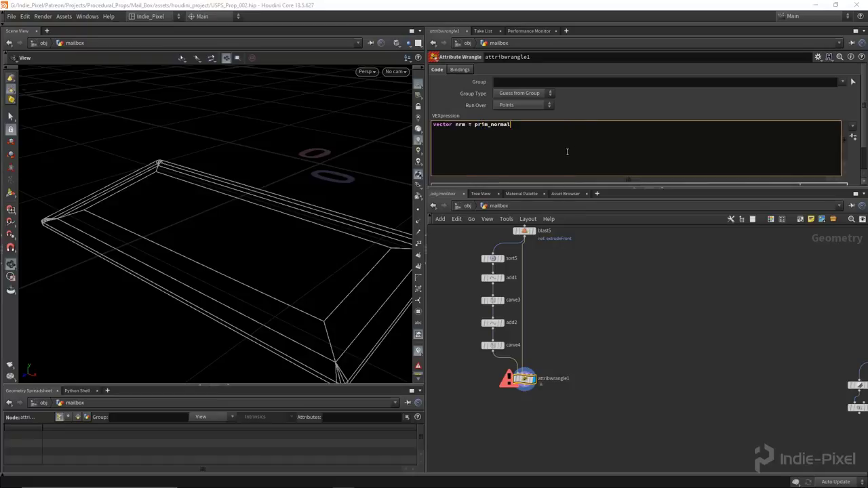
{"action": "type", "text": "1"}
{"action": "key", "text": "BackSpace"}
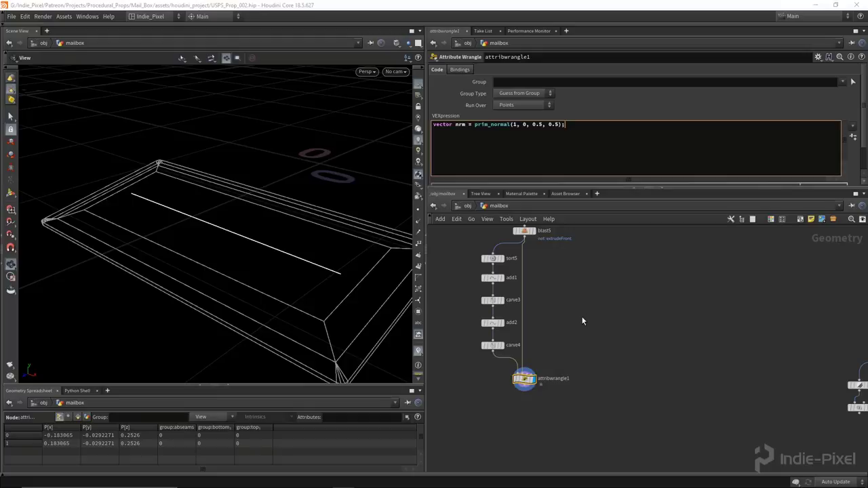
Step: Display blast5 with primitive normals to inspect the face's normal direction, then return to attribwrangle1
{"action": "left_click", "coordinate": [530, 234]}
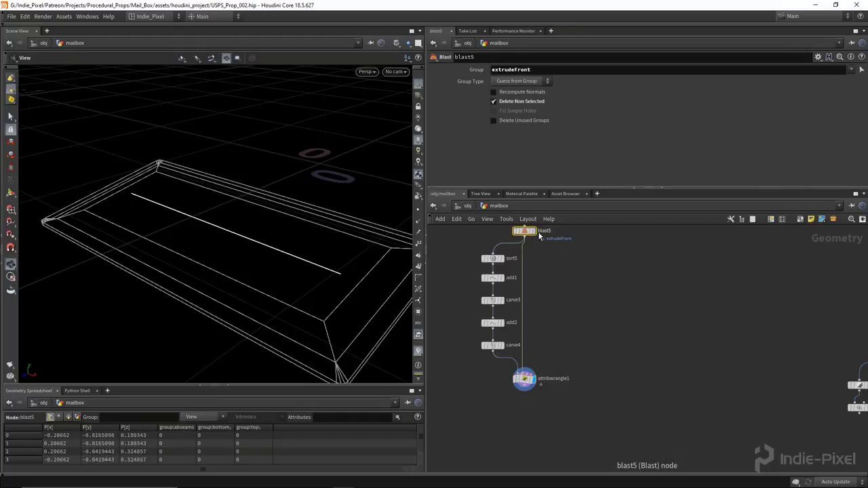
{"action": "left_click", "coordinate": [535, 234]}
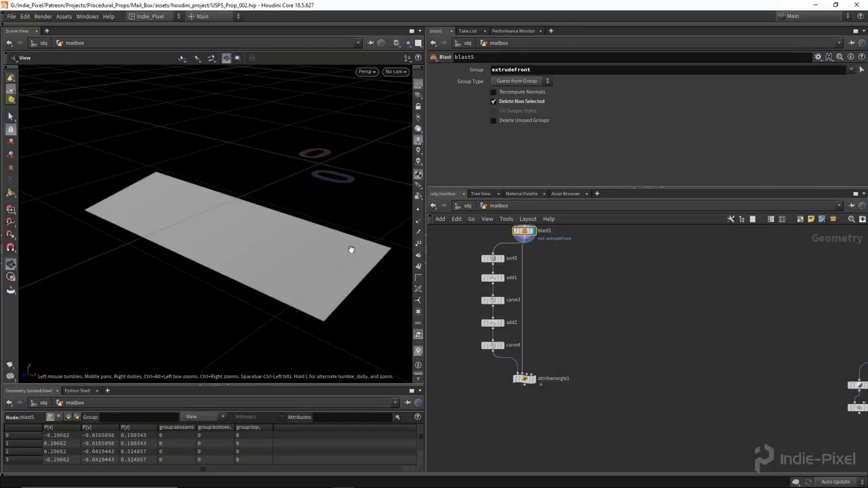
{"action": "left_click", "coordinate": [418, 255]}
{"action": "left_click_drag", "start_coordinate": [305, 244], "coordinate": [225, 231]}
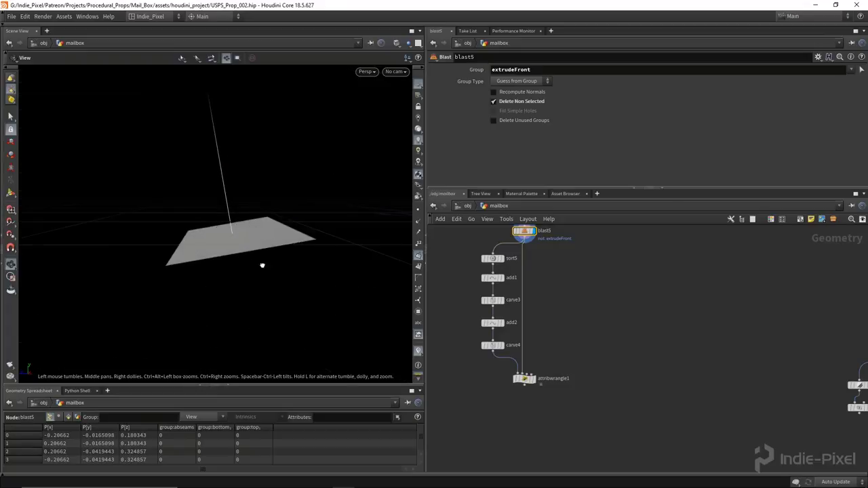
{"action": "left_click_drag", "start_coordinate": [255, 263], "coordinate": [273, 269]}
{"action": "left_click", "coordinate": [522, 378]}
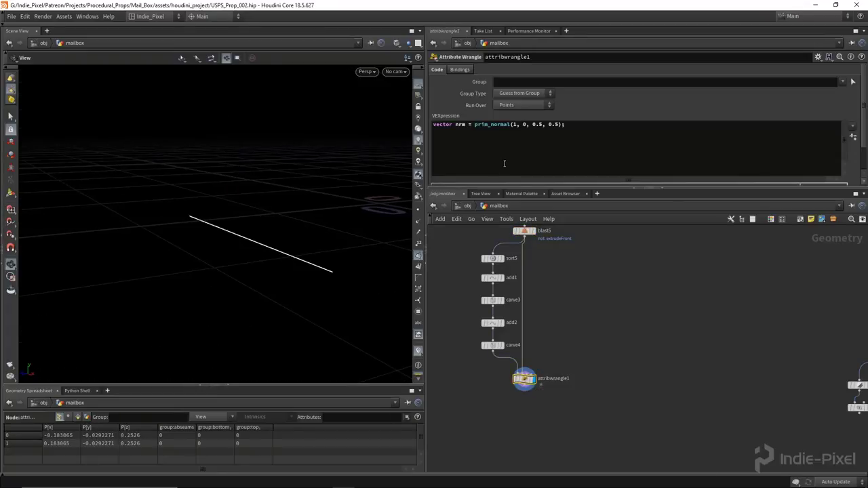
Step: Add the line "@N = nrm;" to attribwrangle1's code and inspect the resulting point normals in the viewport
{"action": "left_click", "coordinate": [571, 125]}
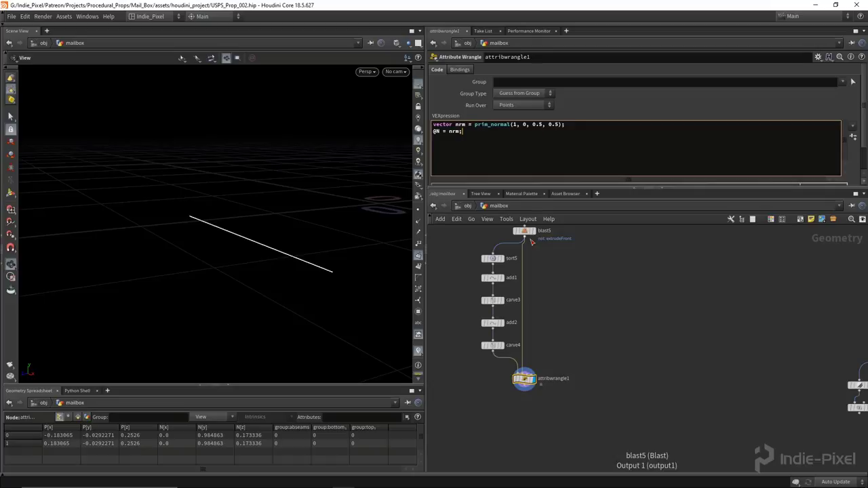
{"action": "left_click", "coordinate": [418, 255]}
{"action": "left_click_drag", "start_coordinate": [353, 234], "coordinate": [271, 234], "text": "alt"}
{"action": "middle_click_drag", "start_coordinate": [554, 299], "coordinate": [554, 348]}
{"action": "left_click", "coordinate": [576, 250]}
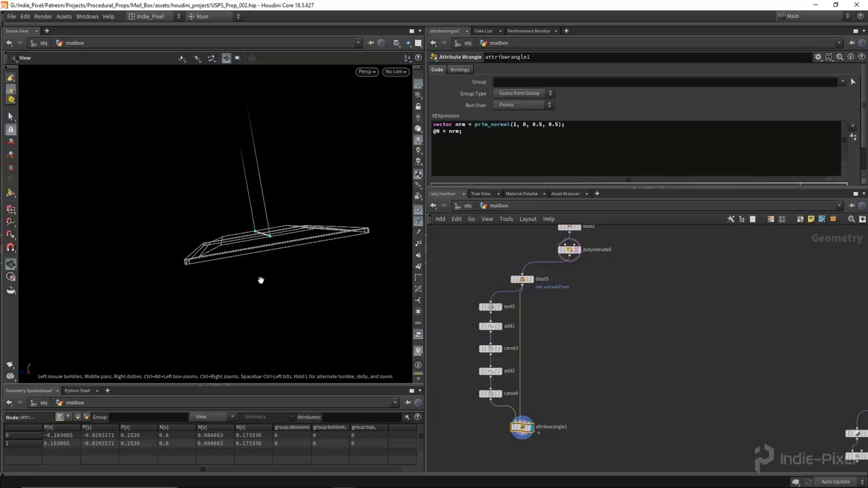
Step: Append a Peak node to attribwrangle1 and display it
{"action": "middle_click_drag", "start_coordinate": [542, 473], "coordinate": [541, 417]}
{"action": "key", "text": "Tab"}
{"action": "type", "text": "pe"}
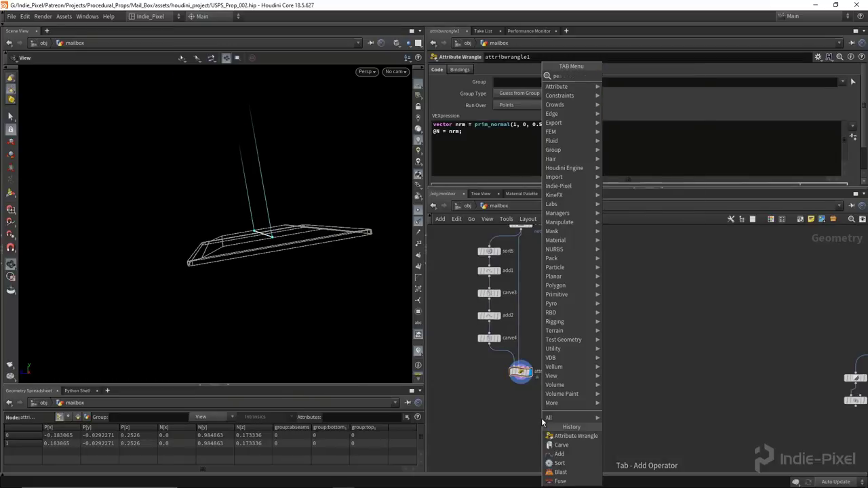
{"action": "key", "text": "Return"}
{"action": "scroll", "coordinate": [491, 417], "scroll_direction": "up", "scroll_amount": 3}
{"action": "left_click", "coordinate": [494, 381]}
{"action": "left_click", "coordinate": [529, 347]}
{"action": "left_click", "coordinate": [500, 383]}
{"action": "left_click", "coordinate": [500, 382]}
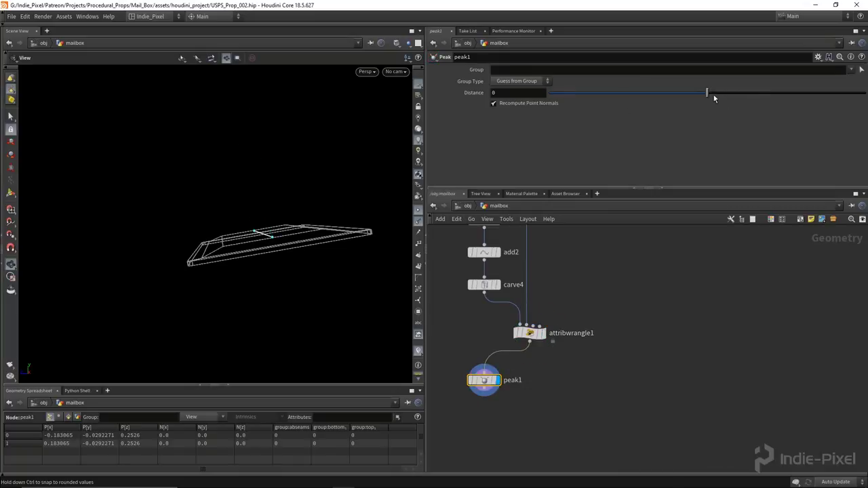
Step: Increase the Distance on peak1 to lift the line off the face and turn off Recompute Point Normals
{"action": "left_click_drag", "start_coordinate": [707, 94], "coordinate": [709, 93]}
{"action": "left_click", "coordinate": [503, 107]}
{"action": "middle_click_drag", "start_coordinate": [512, 95], "coordinate": [272, 125]}
Step: Add a Merge node combining peak1 and attribwrangle1, then display both lines
{"action": "middle_click_drag", "start_coordinate": [536, 375], "coordinate": [541, 338]}
{"action": "key", "text": "Tab"}
{"action": "type", "text": "mer"}
{"action": "key", "text": "Return"}
{"action": "left_click", "coordinate": [546, 393]}
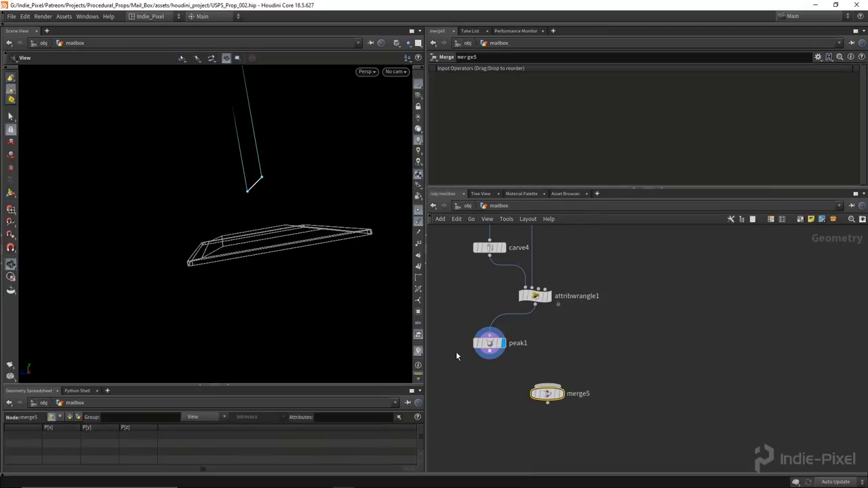
{"action": "left_click", "coordinate": [546, 388]}
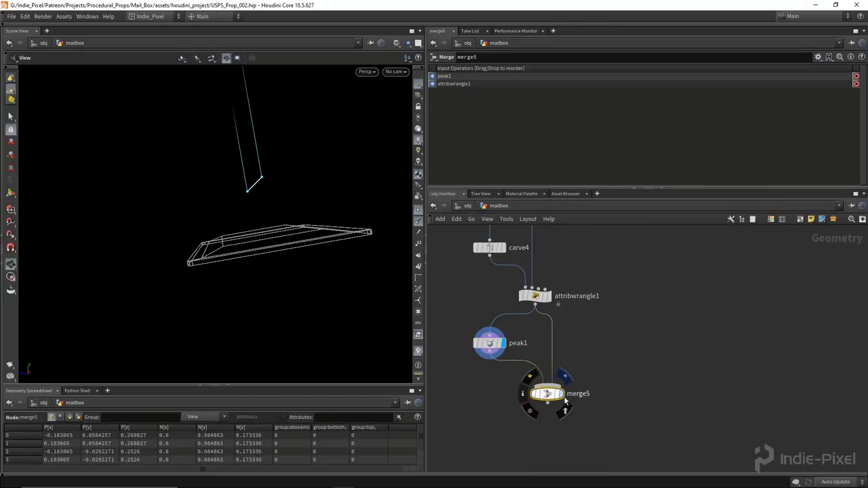
{"action": "left_click", "coordinate": [560, 393]}
{"action": "left_click_drag", "start_coordinate": [287, 202], "coordinate": [253, 217]}
Step: Append a Join node after merge5, enable Wrap Last to First, and turn off Blend
{"action": "middle_click_drag", "start_coordinate": [635, 364], "coordinate": [642, 288]}
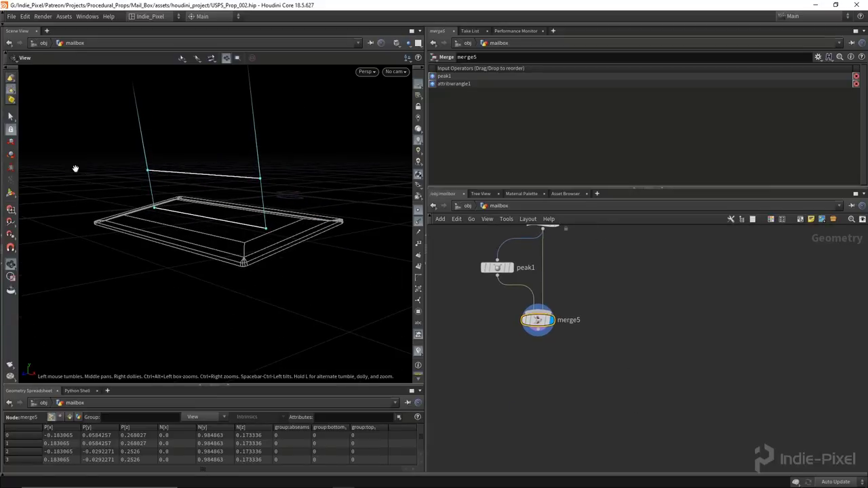
{"action": "key", "text": "Tab"}
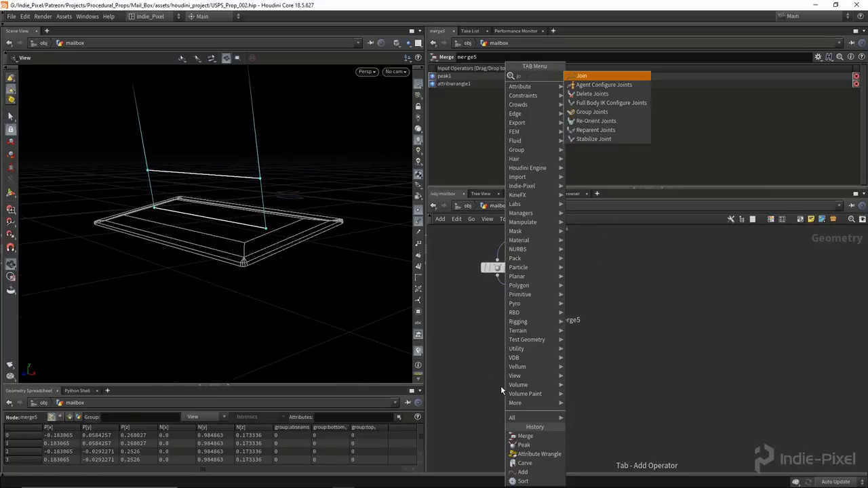
{"action": "key", "text": "Return"}
{"action": "left_click", "coordinate": [540, 343]}
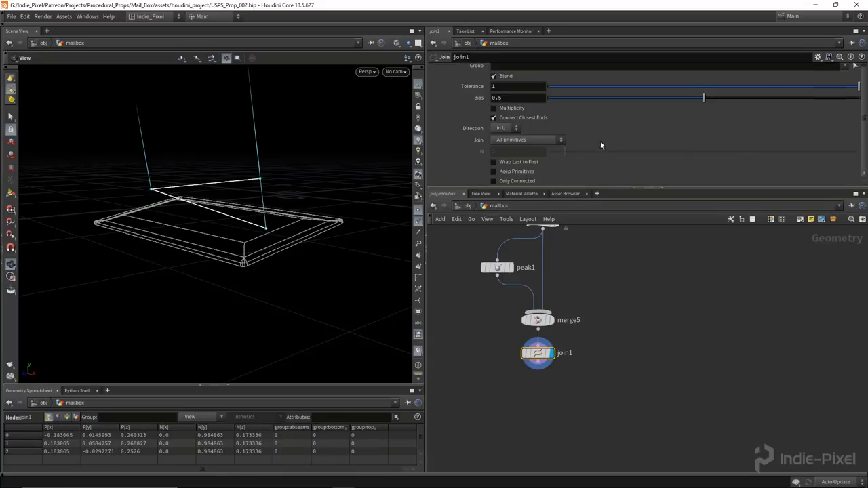
{"action": "left_click", "coordinate": [534, 163]}
{"action": "left_click", "coordinate": [493, 75]}
{"action": "mouse_move", "coordinate": [193, 210]}
{"action": "left_mouse_down"}
{"action": "mouse_move", "coordinate": [236, 208]}
{"action": "mouse_move", "coordinate": [231, 177]}
{"action": "mouse_move", "coordinate": [208, 200]}
{"action": "mouse_move", "coordinate": [271, 230]}
{"action": "mouse_move", "coordinate": [412, 357]}
{"action": "left_mouse_up"}
{"action": "key", "text": "w"}
{"action": "key", "text": "w"}
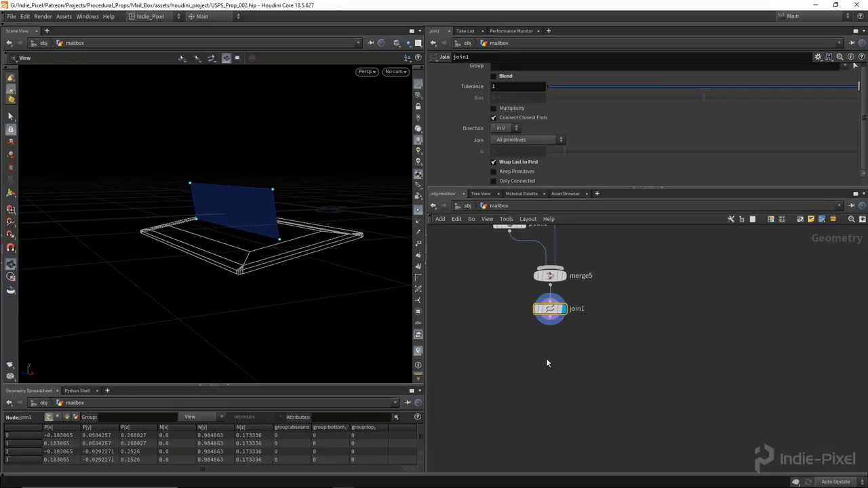
Step: Append a Convert Line node after join1 and display it
{"action": "key", "text": "Tab"}
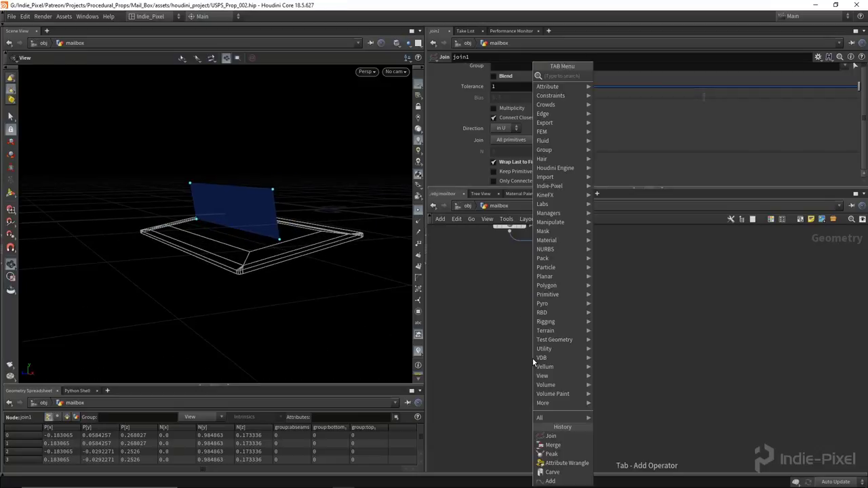
{"action": "type", "text": "conv"}
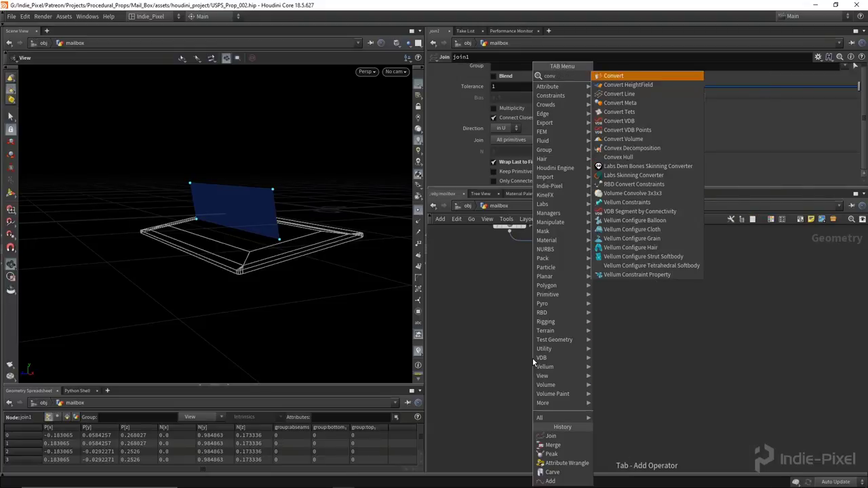
{"action": "left_click", "coordinate": [638, 94]}
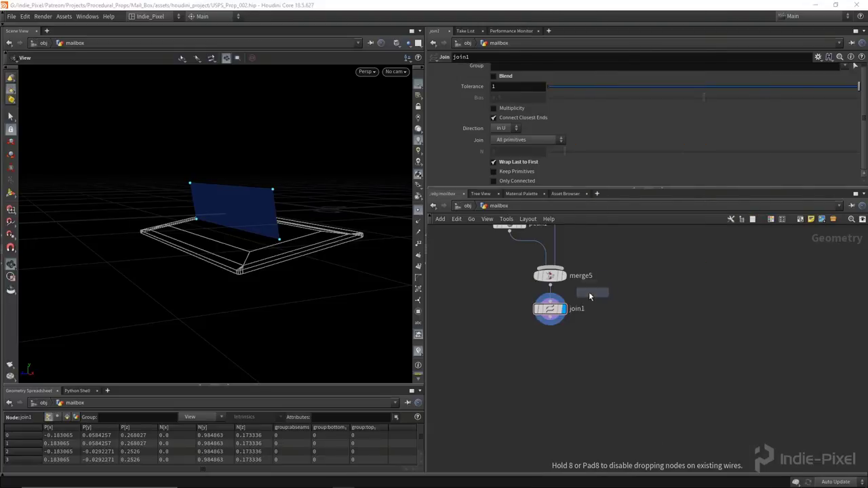
{"action": "left_click", "coordinate": [550, 324]}
{"action": "left_click_drag", "start_coordinate": [264, 251], "coordinate": [282, 224]}
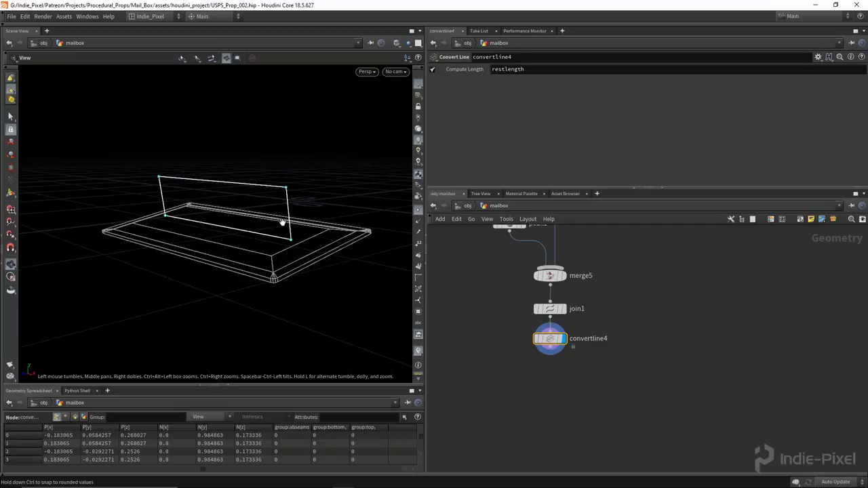
Step: Turn off Compute Length on convertline4 and show primitive numbers in the viewport
{"action": "left_click_drag", "start_coordinate": [166, 186], "coordinate": [143, 215]}
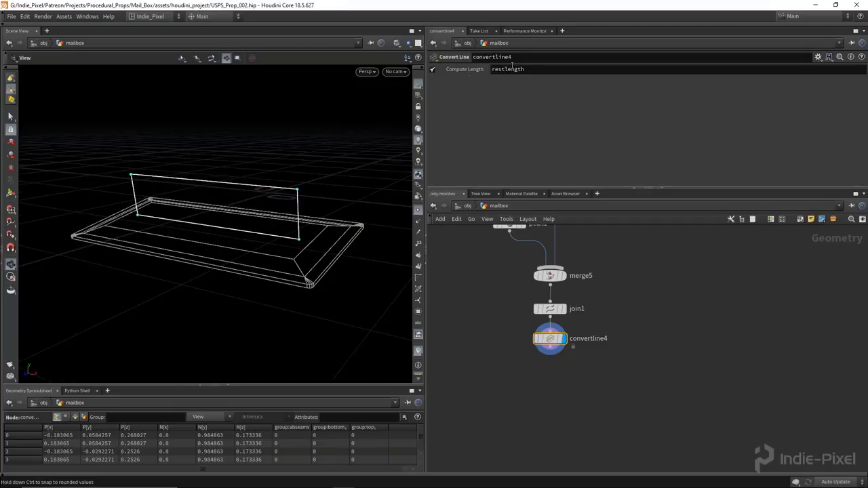
{"action": "left_click", "coordinate": [432, 71]}
{"action": "left_click_drag", "start_coordinate": [161, 246], "coordinate": [367, 269]}
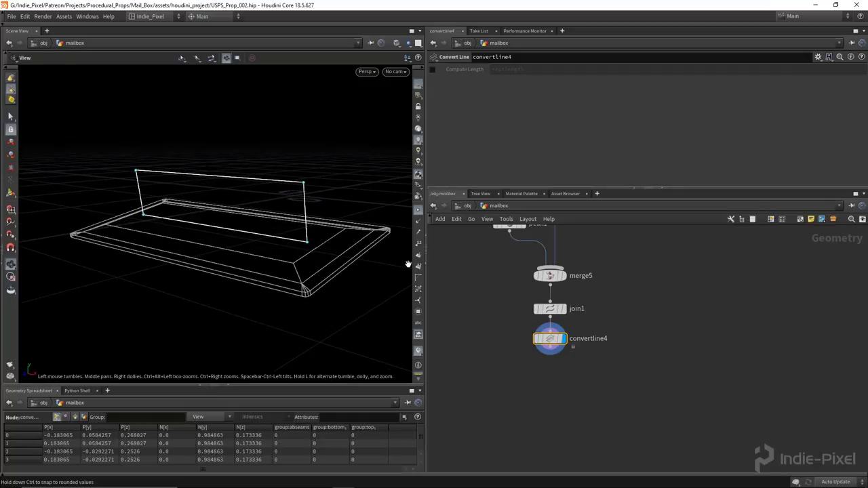
{"action": "left_click_drag", "start_coordinate": [271, 234], "coordinate": [226, 234]}
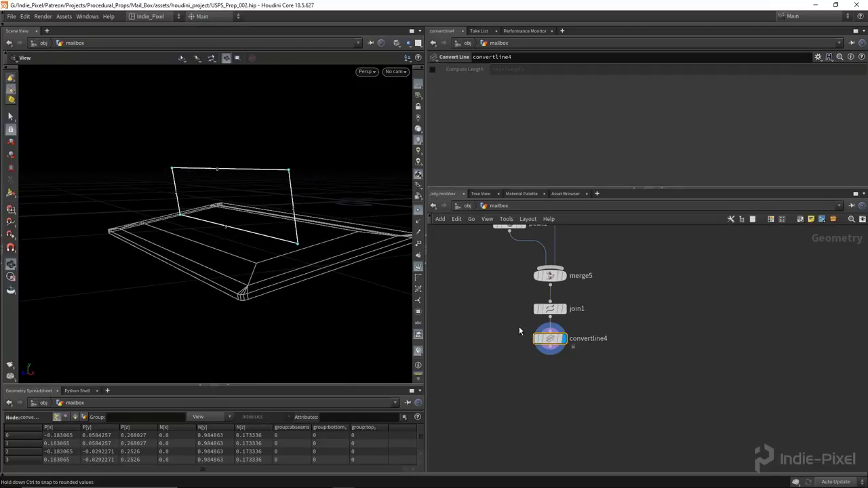
Step: Compare the merge5 lines with the convertline4 outline while checking the point normals
{"action": "left_click", "coordinate": [563, 275]}
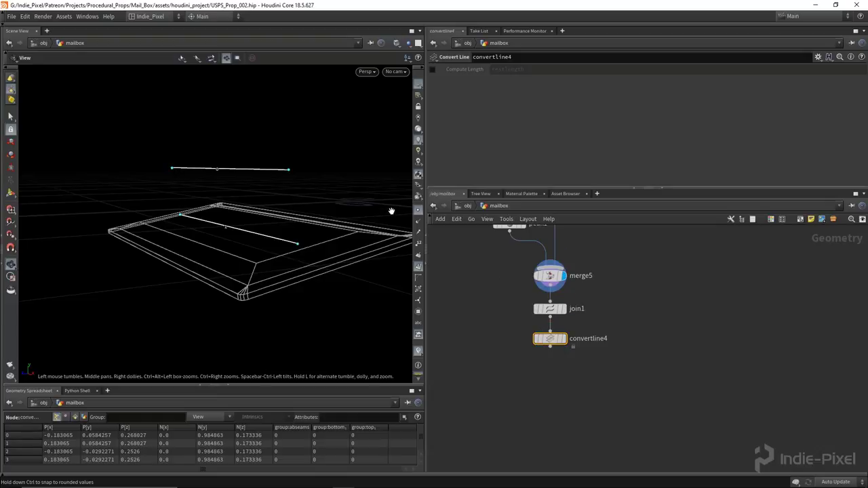
{"action": "left_click_drag", "start_coordinate": [307, 224], "coordinate": [261, 277]}
{"action": "left_click", "coordinate": [564, 340]}
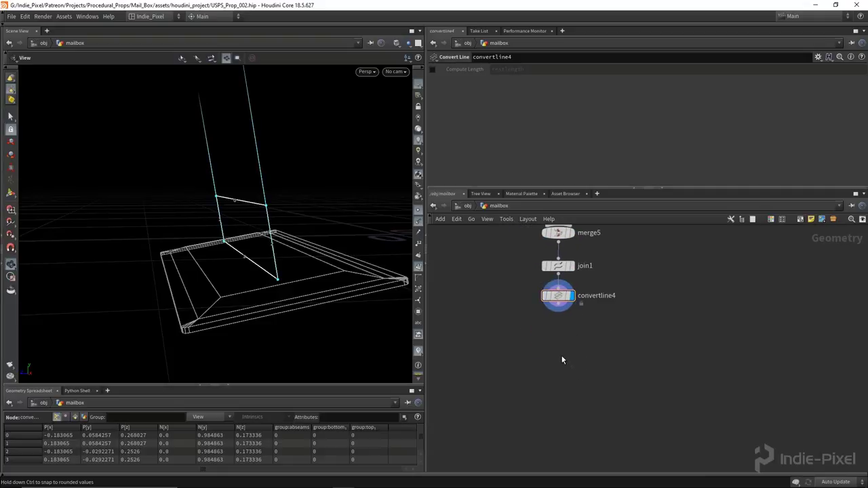
Step: Append a Sort node after convertline4 and display it
{"action": "key", "text": "Tab"}
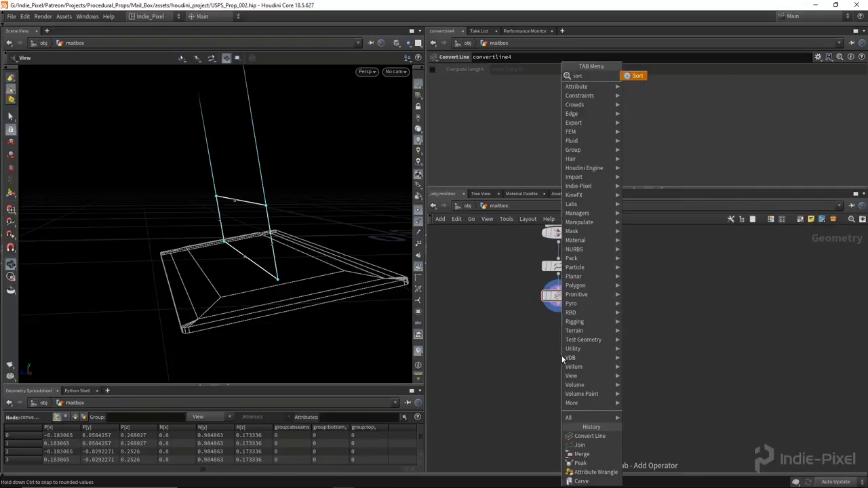
{"action": "type", "text": "sort"}
{"action": "key", "text": "Return"}
{"action": "left_click", "coordinate": [562, 354]}
{"action": "left_click_drag", "start_coordinate": [415, 203], "coordinate": [400, 266]}
{"action": "left_click_drag", "start_coordinate": [287, 258], "coordinate": [229, 263]}
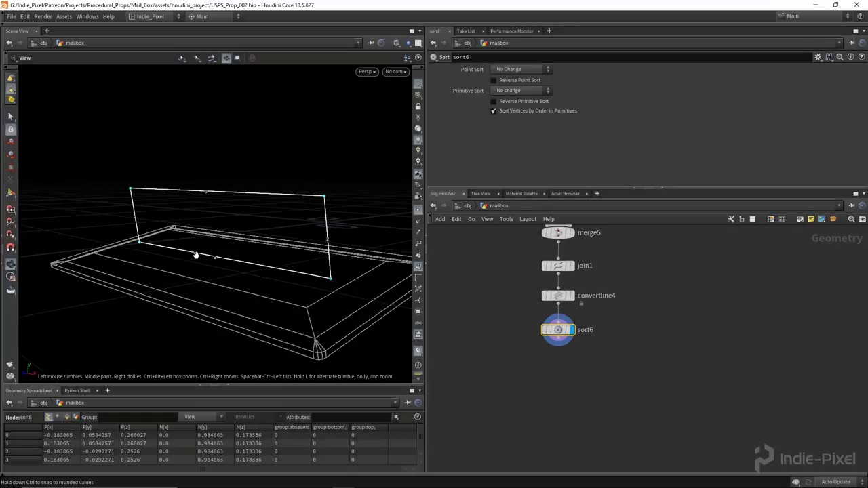
{"action": "middle_click_drag", "start_coordinate": [567, 368], "coordinate": [564, 348]}
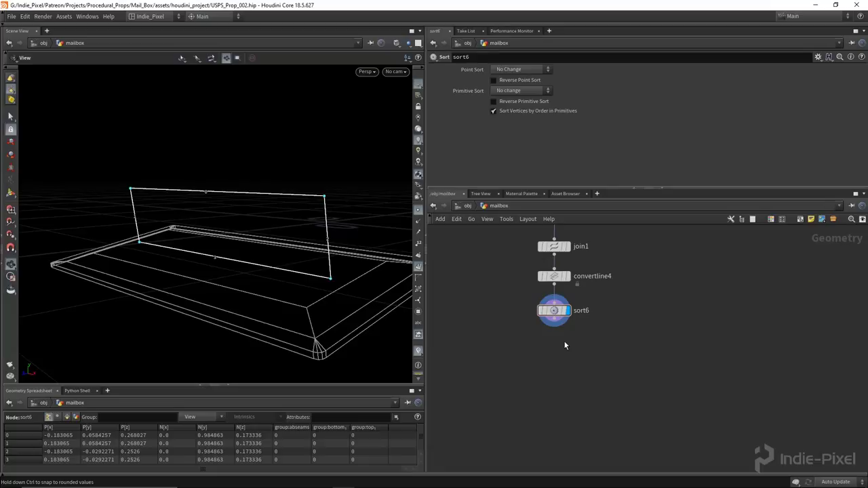
Step: Set the Primitive Sort of sort6 to Along Vector
{"action": "left_click", "coordinate": [516, 91]}
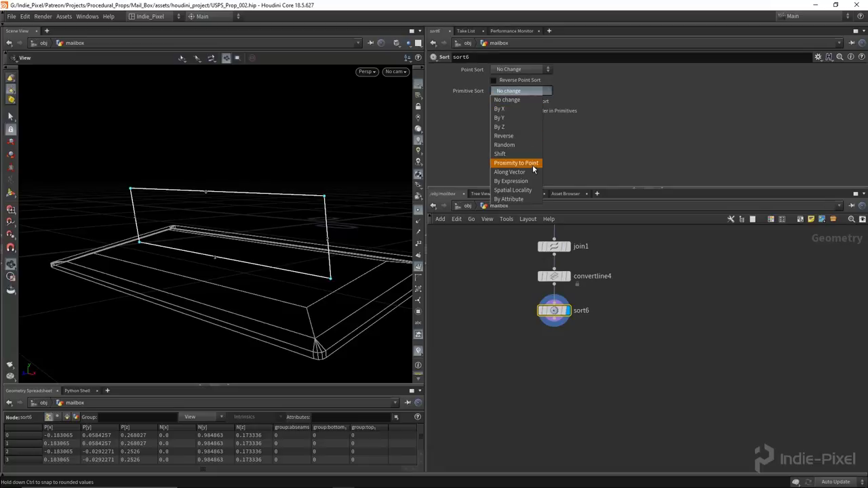
{"action": "left_click", "coordinate": [522, 174]}
{"action": "left_click_drag", "start_coordinate": [366, 227], "coordinate": [312, 257], "text": "alt"}
{"action": "scroll", "coordinate": [602, 324], "scroll_direction": "up", "scroll_amount": 2}
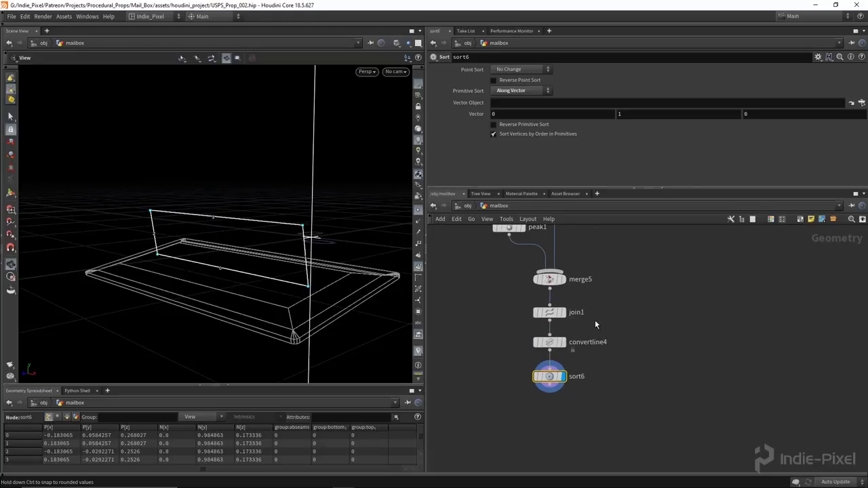
Step: Rename the attribwrangle1 node as set_normal and show its point normals in the viewport
{"action": "left_click", "coordinate": [563, 278]}
{"action": "middle_click_drag", "start_coordinate": [582, 308], "coordinate": [587, 410]}
{"action": "left_click", "coordinate": [563, 282]}
{"action": "left_click", "coordinate": [551, 282]}
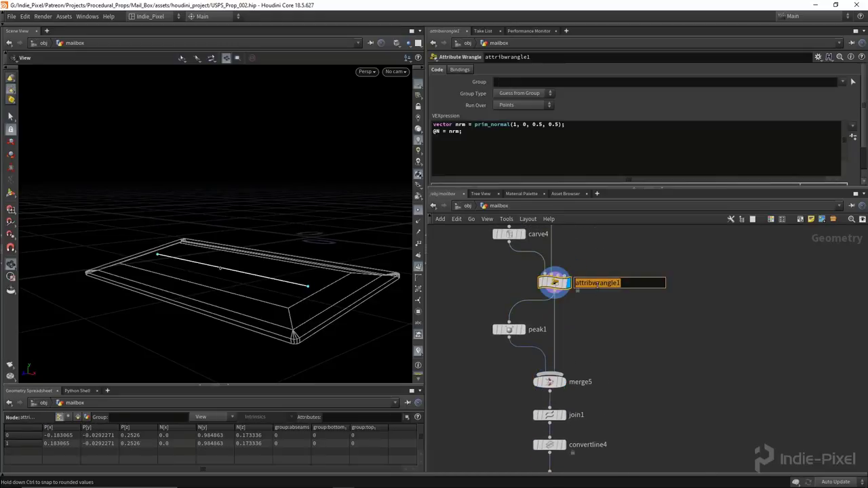
{"action": "left_click", "coordinate": [595, 284]}
{"action": "type", "text": "set_norma"}
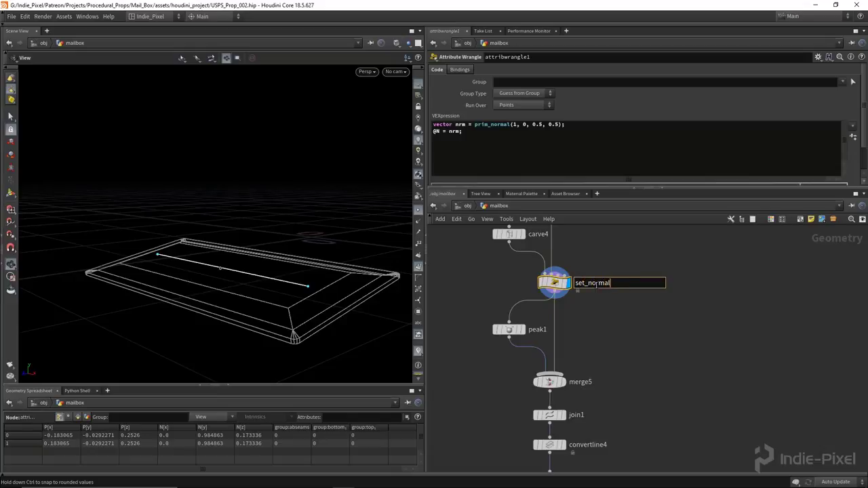
{"action": "type", "text": "l"}
{"action": "key", "text": "Return"}
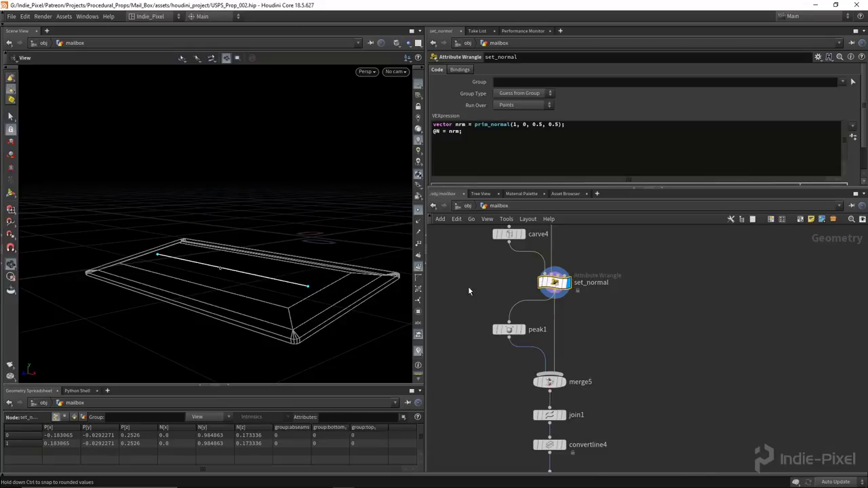
{"action": "left_click", "coordinate": [418, 226]}
{"action": "left_click_drag", "start_coordinate": [393, 249], "coordinate": [304, 277]}
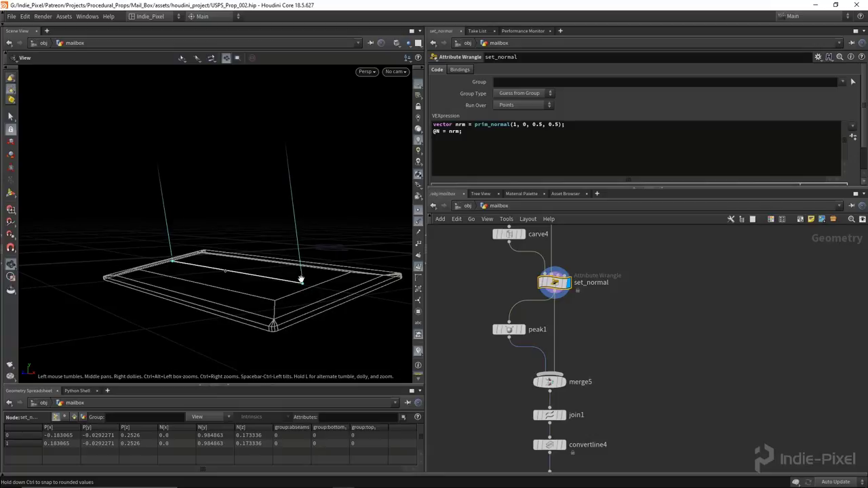
{"action": "scroll", "coordinate": [644, 356], "scroll_direction": "down", "scroll_amount": 3}
Step: Set the X component of sort6's Vector to the expression point("../set_normal/", 0, "N", 0)
{"action": "left_click", "coordinate": [549, 416]}
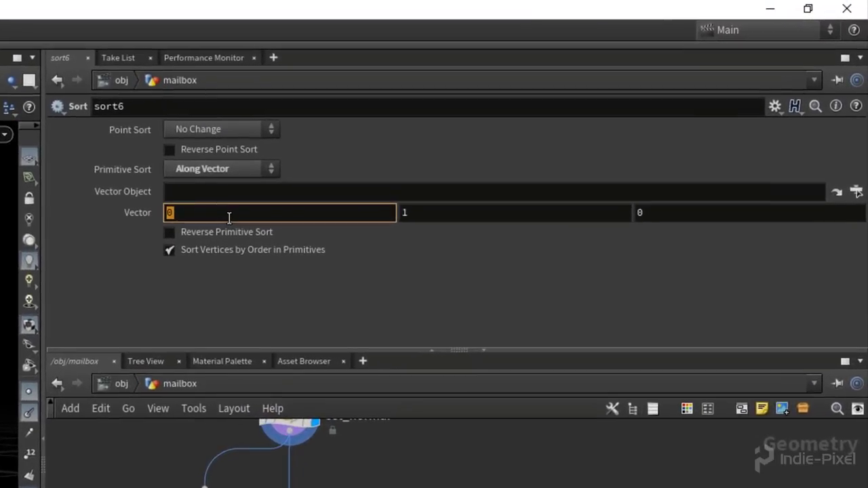
{"action": "type", "text": "po"}
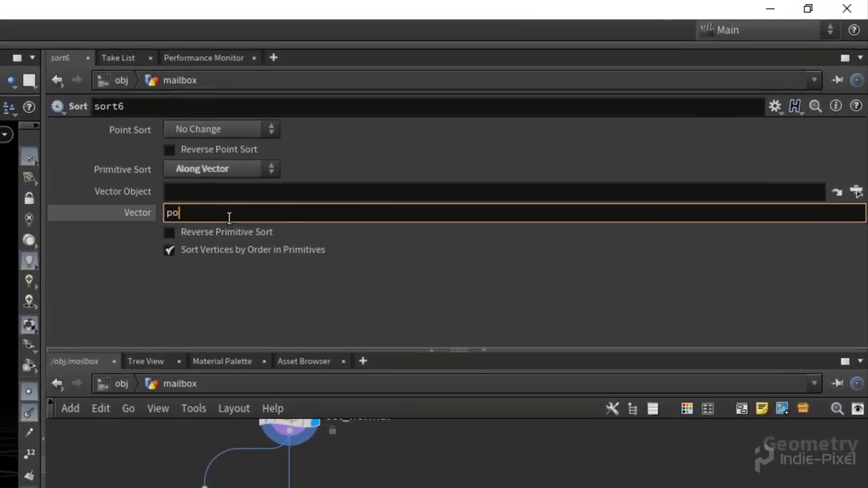
{"action": "type", "text": "int("}
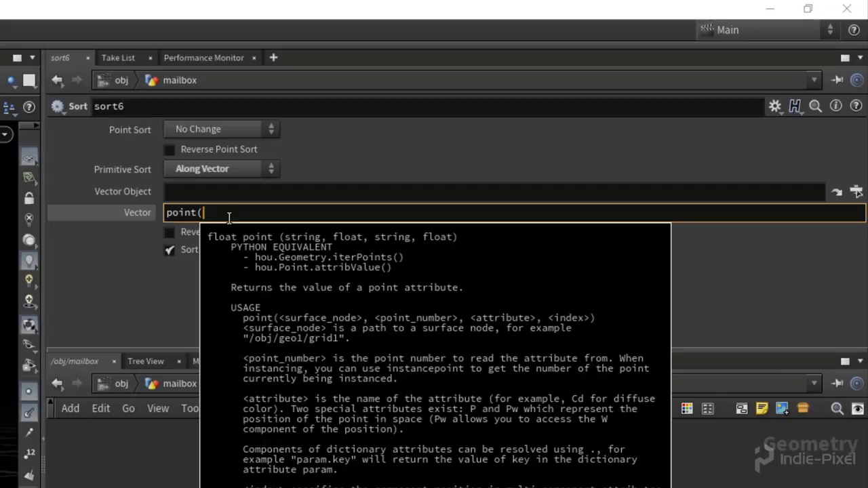
{"action": "type", "text": "\".\""}
{"action": "key", "text": "Left"}
{"action": "type", "text": "./"}
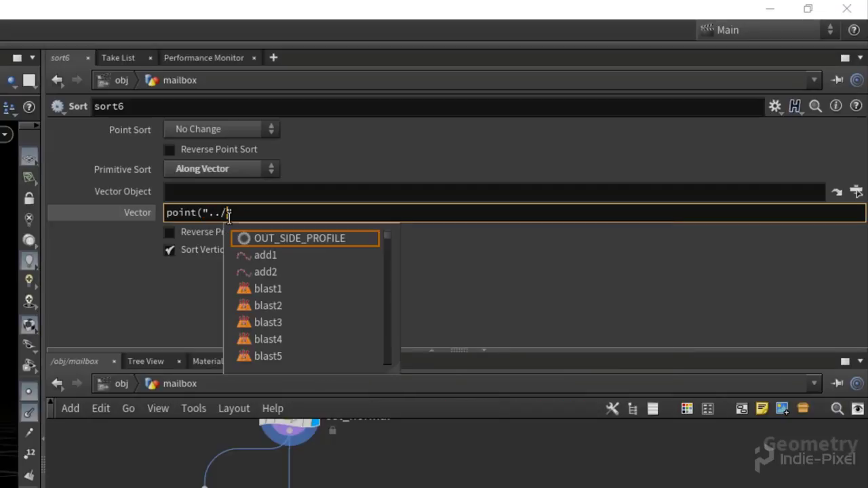
{"action": "type", "text": "set_normal/\""}
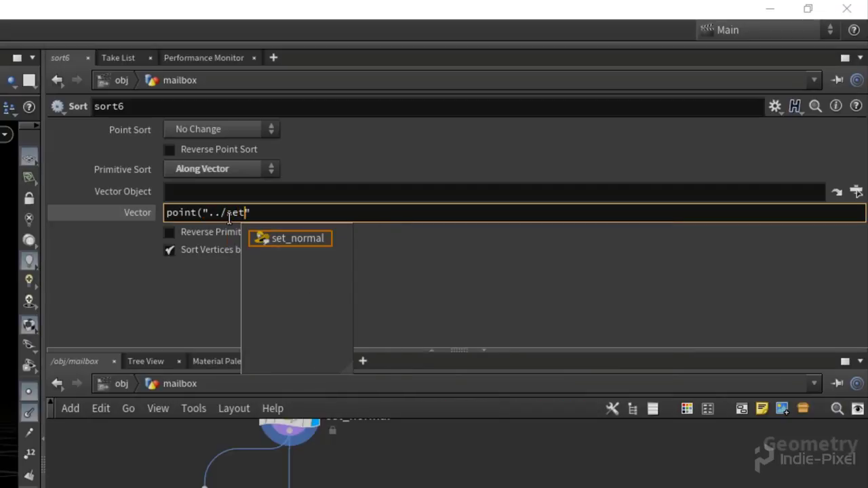
{"action": "type", "text": ", 0, \"\""}
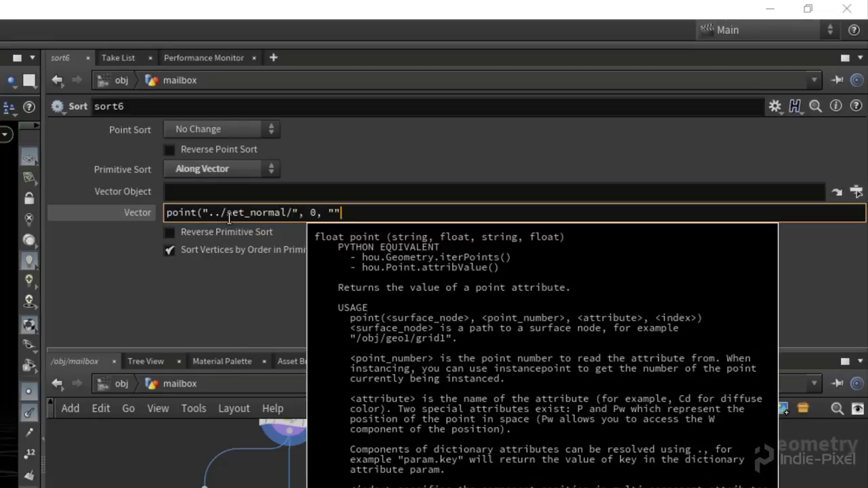
{"action": "key", "text": "BackSpace"}
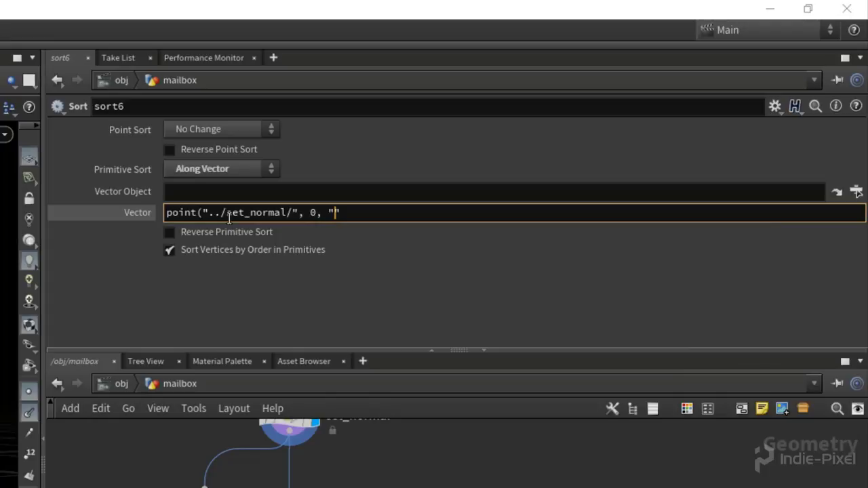
{"action": "type", "text": "N\", 0"}
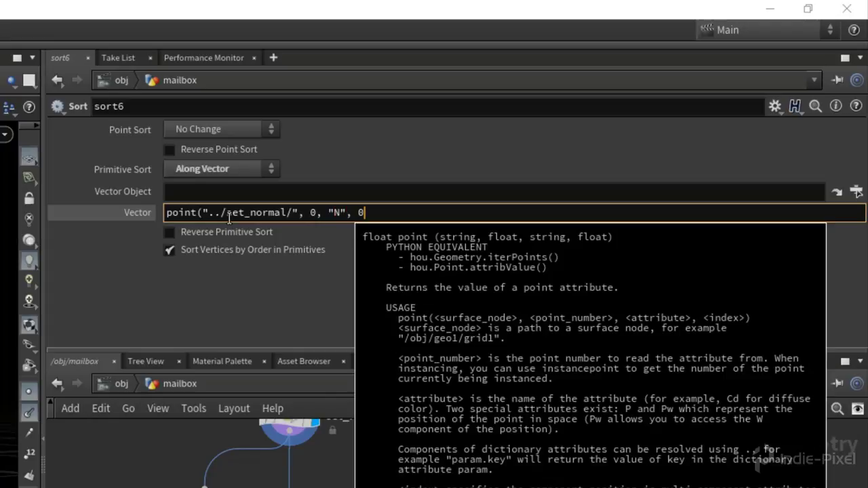
Step: Copy the point expression into sort6's Y and Z Vector components, with index 1 for Y and 2 for Z
{"action": "key", "text": "shift+Left"}
{"action": "key", "text": "shift+Left"}
{"action": "key", "text": "shift+Left"}
{"action": "key", "text": "shift+Left"}
{"action": "key", "text": "shift+Left"}
{"action": "key", "text": "shift+Left"}
{"action": "key", "text": "shift+Left"}
{"action": "key", "text": "shift+Left"}
{"action": "key", "text": "shift+Left"}
{"action": "key", "text": "shift+Left"}
{"action": "key", "text": "shift+Left"}
{"action": "key", "text": "shift+Left"}
{"action": "key", "text": "shift+Left"}
{"action": "key", "text": "shift+Left"}
{"action": "key", "text": "shift+Left"}
{"action": "key", "text": "shift+Left"}
{"action": "key", "text": "shift+Left"}
{"action": "key", "text": "shift+Left"}
{"action": "key", "text": "shift+Left"}
{"action": "key", "text": "shift+Left"}
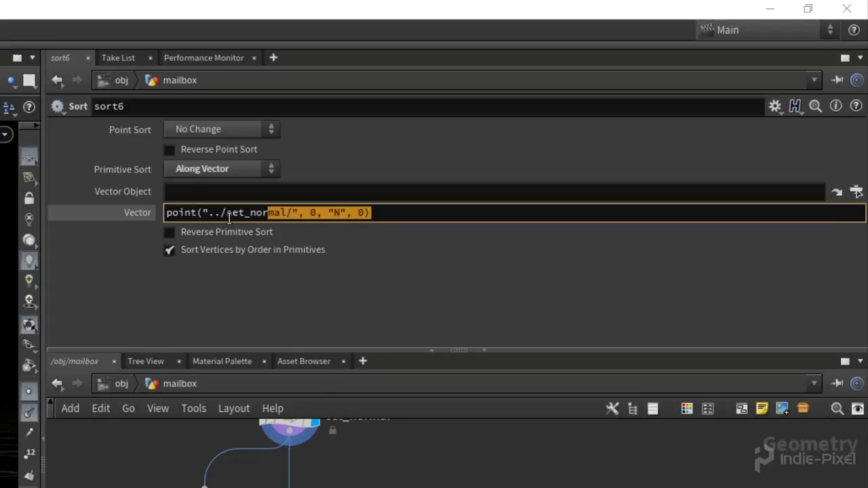
{"action": "key", "text": "Tab"}
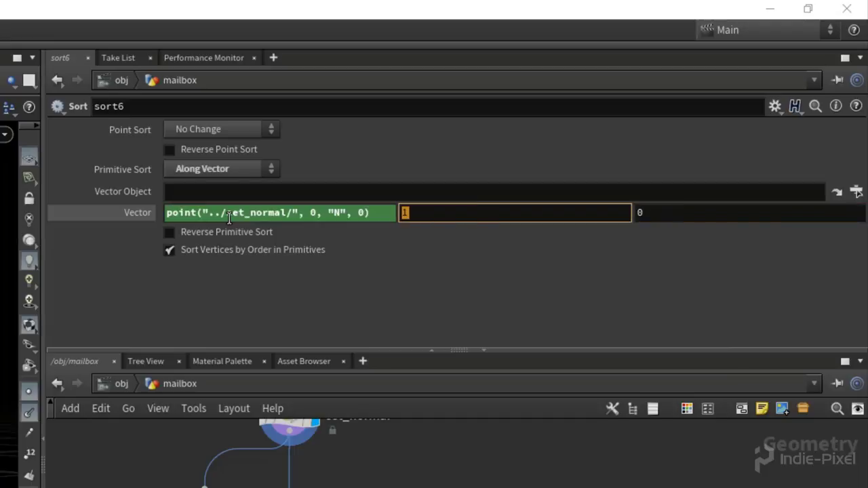
{"action": "type", "text": "point(\"../set_normal/\", 0, \"N\", 0)"}
{"action": "key", "text": "Left"}
{"action": "key", "text": "BackSpace"}
{"action": "type", "text": "1"}
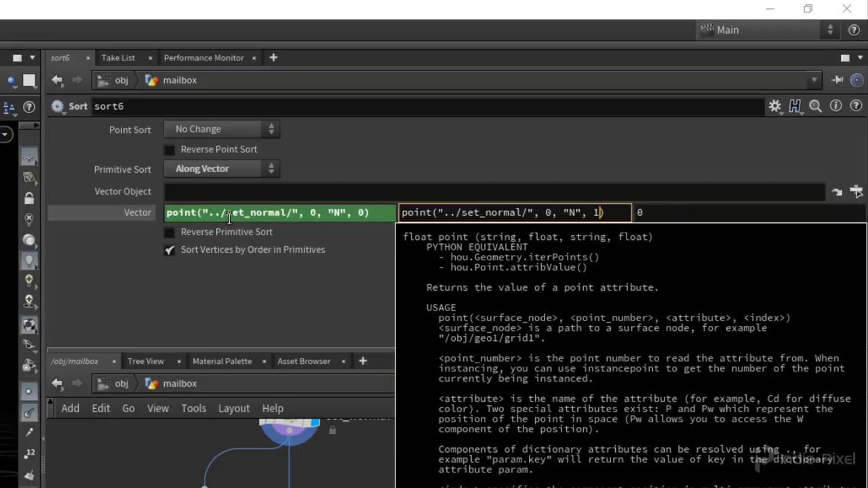
{"action": "left_click", "coordinate": [229, 212]}
{"action": "type", "text": "2"}
{"action": "key", "text": "Return"}
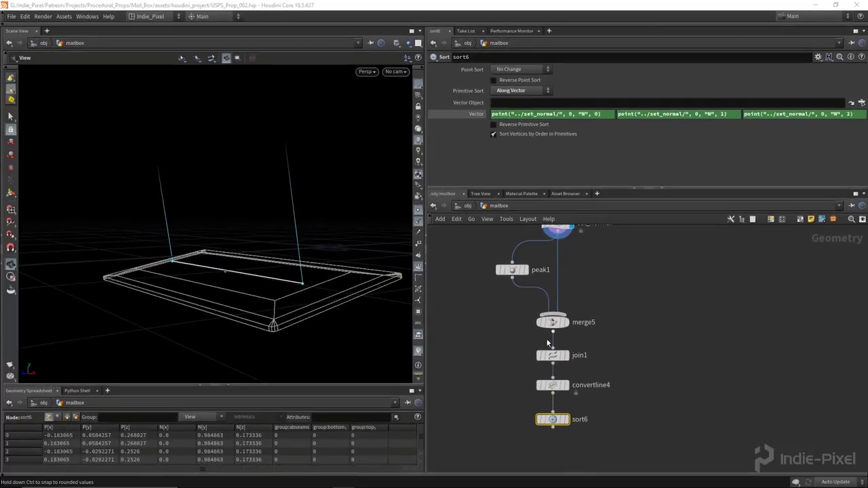
Step: Display sort6 and inspect the outline's primitive order along the normals
{"action": "left_click", "coordinate": [564, 419]}
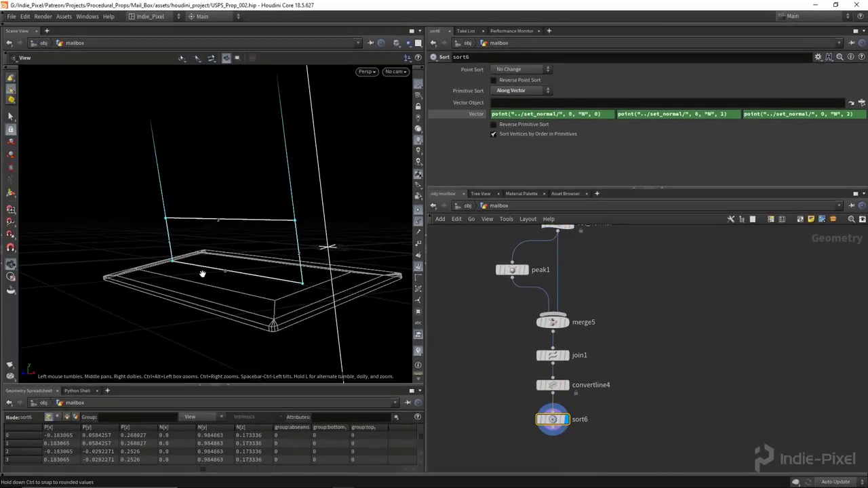
{"action": "scroll", "coordinate": [203, 271], "scroll_direction": "up", "scroll_amount": 3}
{"action": "left_click_drag", "start_coordinate": [257, 276], "coordinate": [221, 276]}
{"action": "left_click_drag", "start_coordinate": [303, 295], "coordinate": [268, 124]}
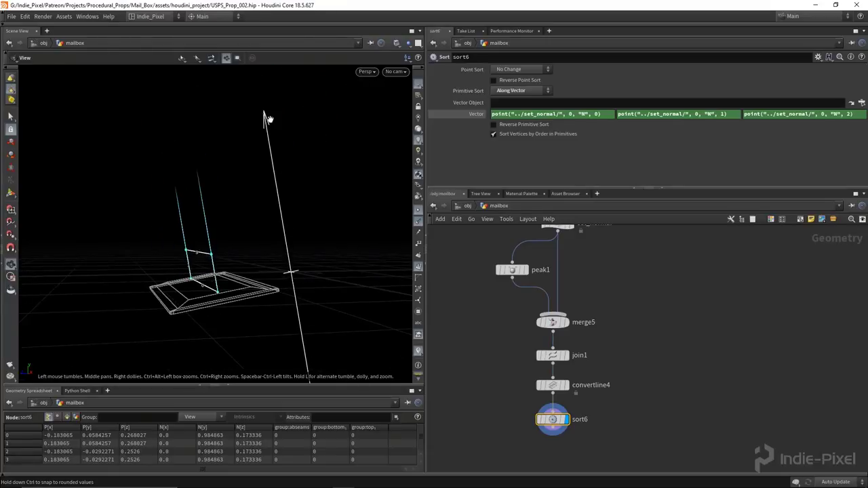
{"action": "scroll", "coordinate": [232, 308], "scroll_direction": "up", "scroll_amount": 10}
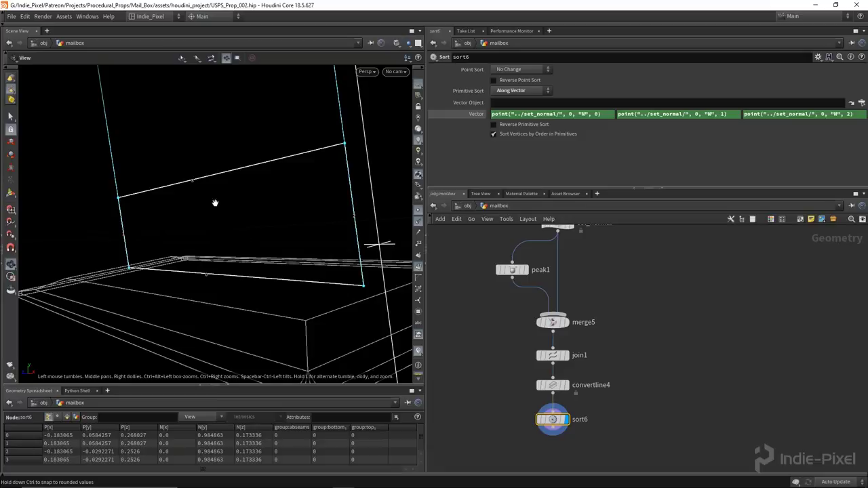
Step: Append a Blast node after sort6
{"action": "scroll", "coordinate": [524, 377], "scroll_direction": "down", "scroll_amount": 3}
{"action": "key", "text": "Tab"}
{"action": "type", "text": "blas"}
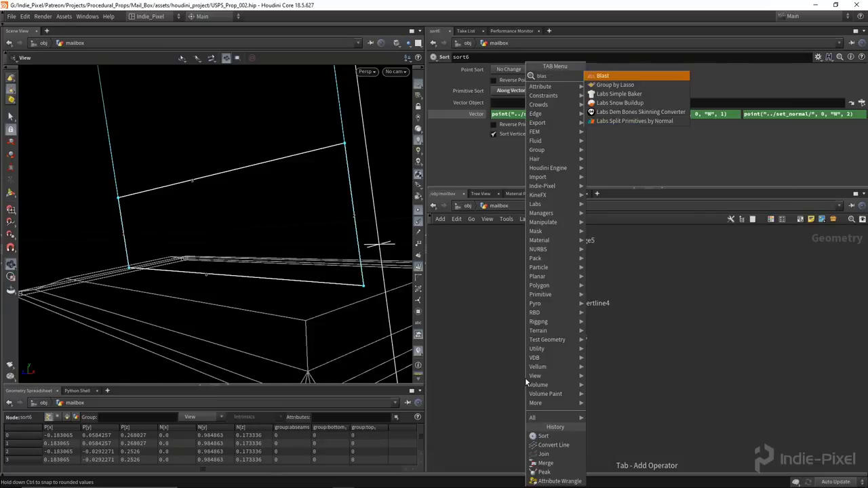
{"action": "key", "text": "Return"}
{"action": "left_click", "coordinate": [553, 370]}
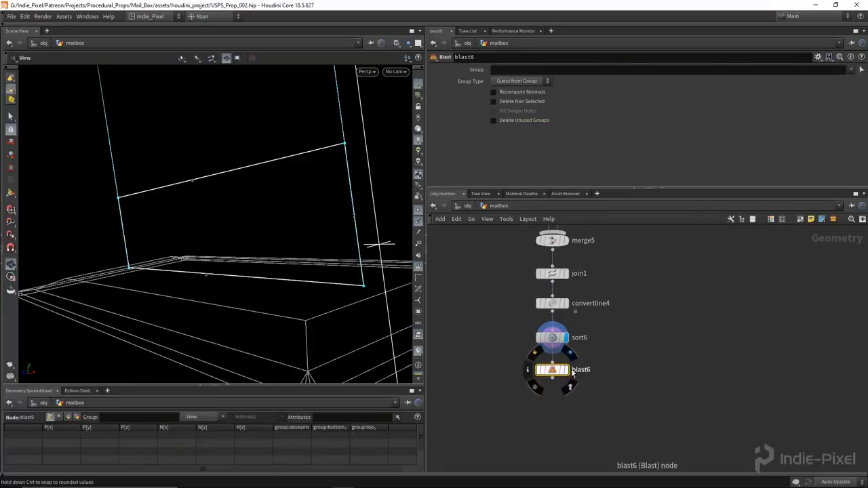
Step: Set the Blast node's Group to 0 to remove the outline's base segment, and display the node
{"action": "left_click", "coordinate": [544, 73]}
{"action": "type", "text": "0"}
{"action": "key", "text": "Return"}
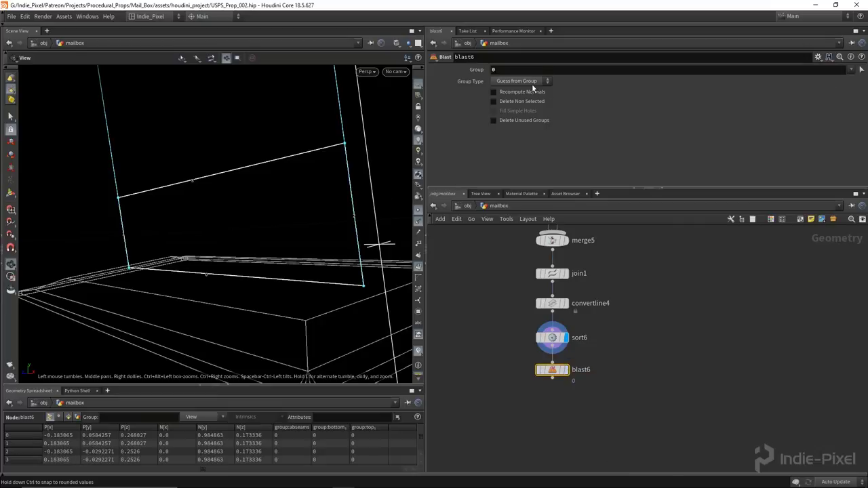
{"action": "left_click", "coordinate": [565, 371]}
{"action": "left_click_drag", "start_coordinate": [291, 287], "coordinate": [276, 139]}
{"action": "left_click_drag", "start_coordinate": [327, 226], "coordinate": [290, 264]}
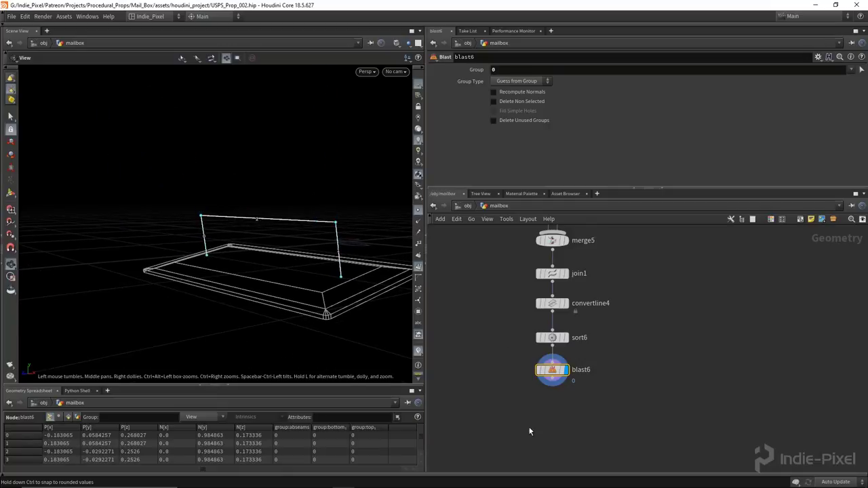
Step: Append a PolyPath node after blast6 and display the joined open outline
{"action": "middle_click_drag", "start_coordinate": [518, 416], "coordinate": [542, 374]}
{"action": "key", "text": "Tab"}
{"action": "type", "text": "poly"}
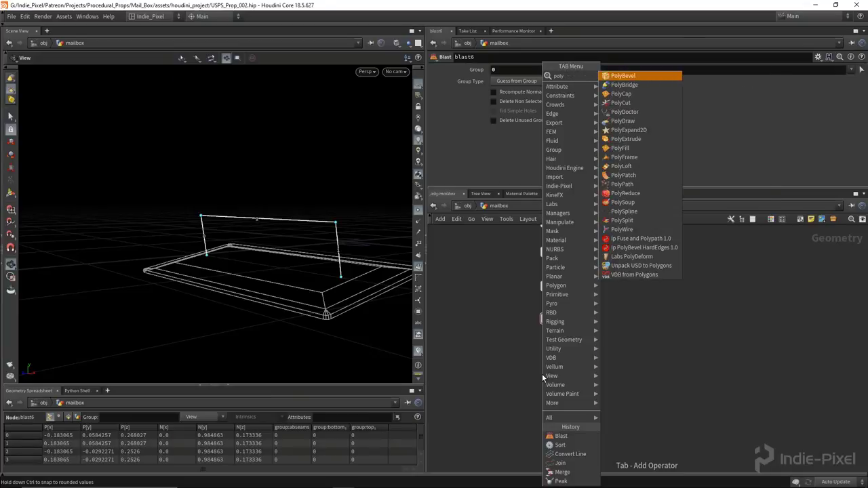
{"action": "left_click", "coordinate": [619, 185]}
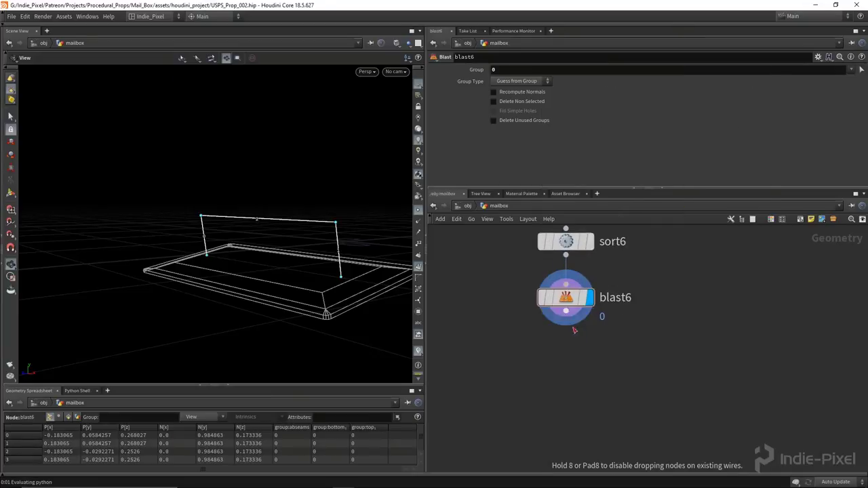
{"action": "left_click", "coordinate": [565, 353]}
{"action": "left_click", "coordinate": [510, 70]}
{"action": "left_click_drag", "start_coordinate": [288, 224], "coordinate": [373, 245]}
Step: Append a PolyBevel node after polypath5 and display it
{"action": "middle_click_drag", "start_coordinate": [509, 452], "coordinate": [509, 389]}
{"action": "key", "text": "Tab"}
{"action": "type", "text": "poly"}
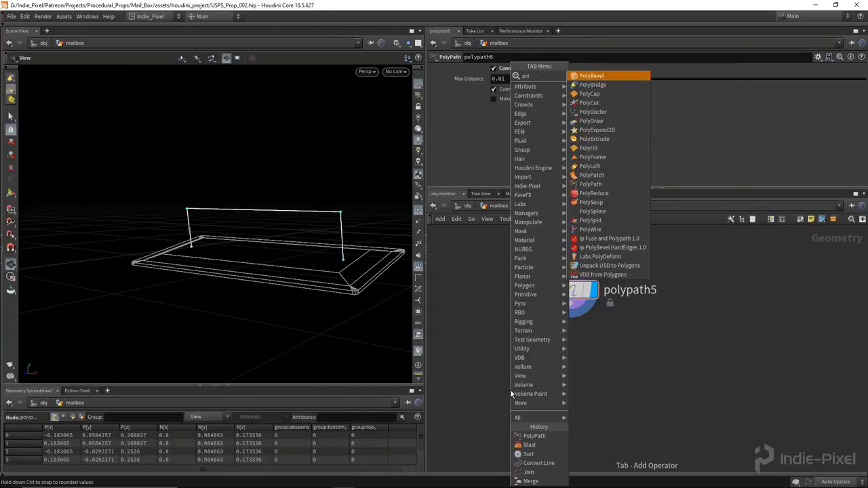
{"action": "key", "text": "Return"}
{"action": "left_click", "coordinate": [562, 342]}
{"action": "left_click", "coordinate": [595, 348]}
Step: Round the handle curve's corners with a PolyBevel Distance of 0.022 and 4 Divisions
{"action": "scroll", "coordinate": [621, 105], "scroll_direction": "up", "scroll_amount": 3}
{"action": "left_click", "coordinate": [547, 81]}
{"action": "left_click", "coordinate": [522, 100]}
{"action": "left_click_drag", "start_coordinate": [546, 111], "coordinate": [584, 133]}
{"action": "scroll", "coordinate": [547, 132], "scroll_direction": "down", "scroll_amount": 3}
{"action": "left_click_drag", "start_coordinate": [287, 243], "coordinate": [271, 251]}
Step: Append a Sweep node after polybevel6 and display it
{"action": "middle_click_drag", "start_coordinate": [559, 392], "coordinate": [552, 350]}
{"action": "key", "text": "Tab"}
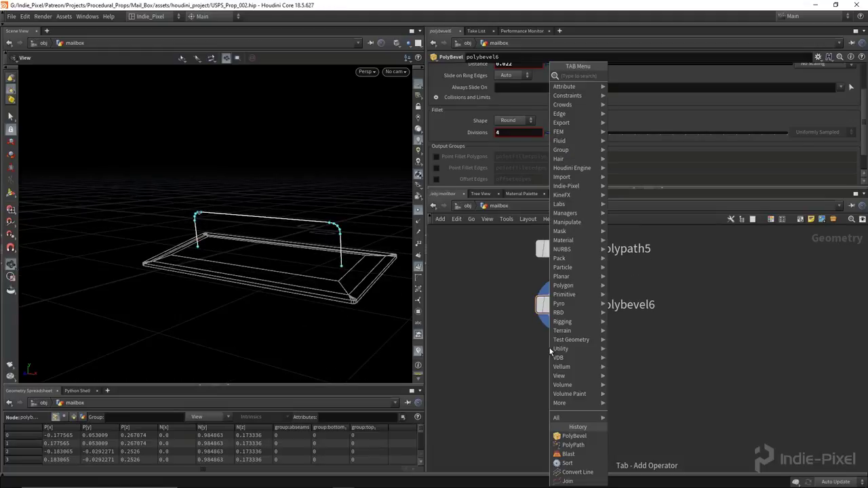
{"action": "type", "text": "sweep"}
{"action": "key", "text": "Return"}
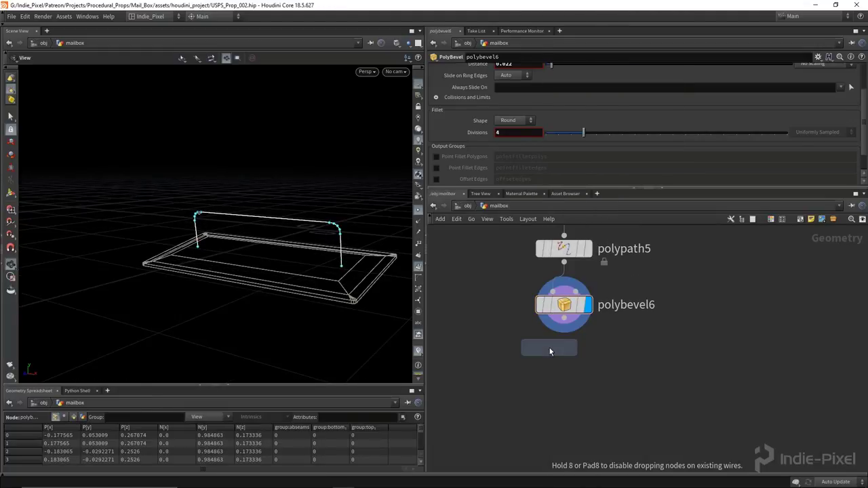
{"action": "left_click", "coordinate": [563, 359]}
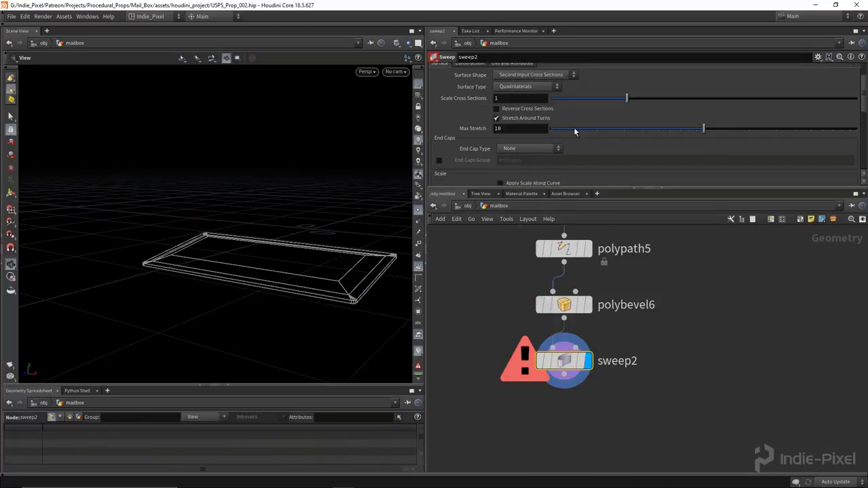
Step: Set the Surface Shape of sweep2 to Round Tube
{"action": "scroll", "coordinate": [547, 146], "scroll_direction": "up", "scroll_amount": 2}
{"action": "left_click", "coordinate": [523, 114]}
{"action": "left_click", "coordinate": [529, 128]}
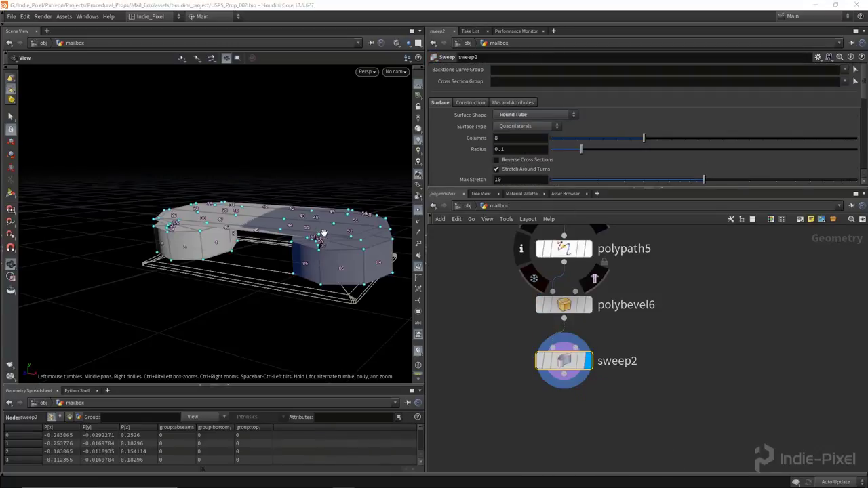
Step: Make room above sweep2 and insert a PolyFrame node between polybevel6 and sweep2
{"action": "left_click_drag", "start_coordinate": [530, 362], "coordinate": [530, 419]}
{"action": "key", "text": "Tab"}
{"action": "type", "text": "poly"}
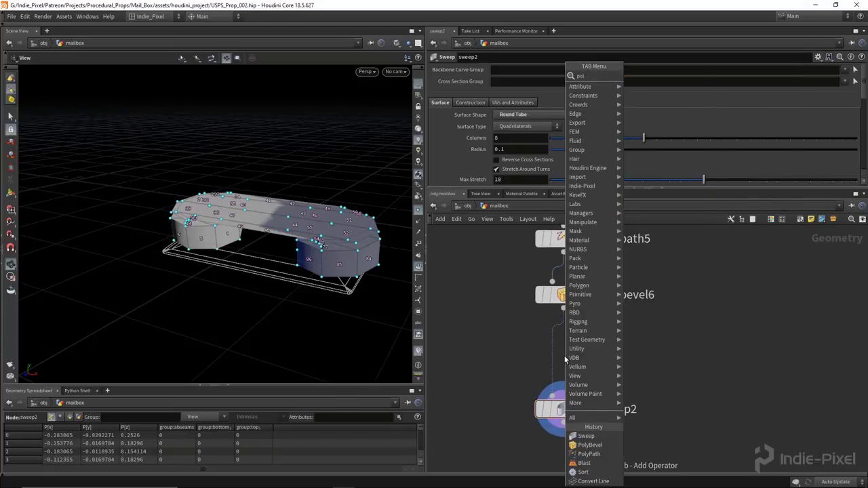
{"action": "left_click", "coordinate": [644, 157]}
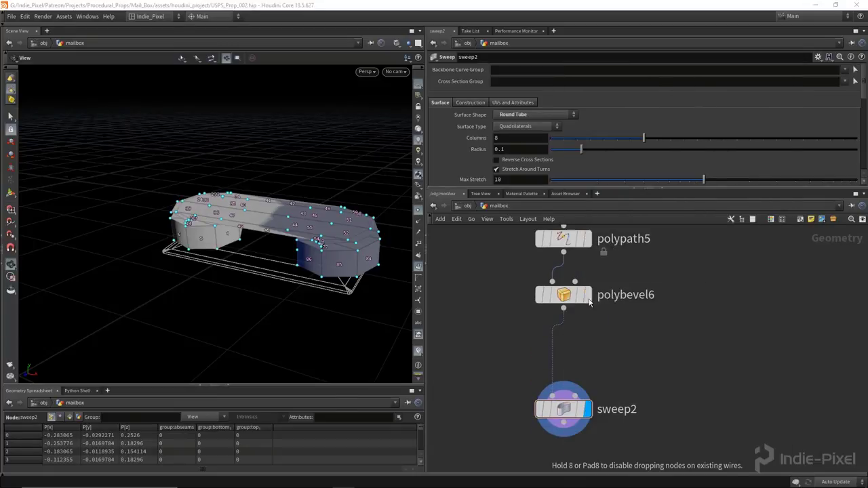
{"action": "left_click", "coordinate": [552, 351]}
Step: Turn off Normal Name on polyframe1 and set its Tangent Name to N
{"action": "left_click", "coordinate": [432, 116]}
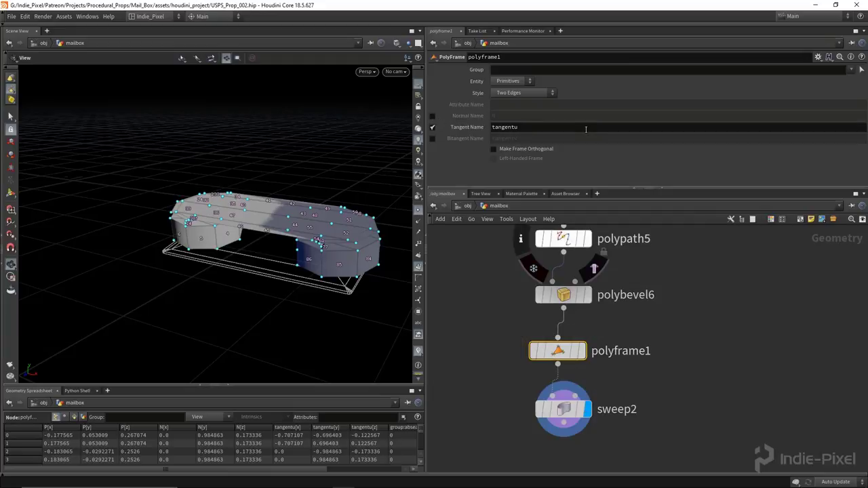
{"action": "double_click", "coordinate": [560, 128]}
{"action": "type", "text": "N"}
{"action": "key", "text": "Return"}
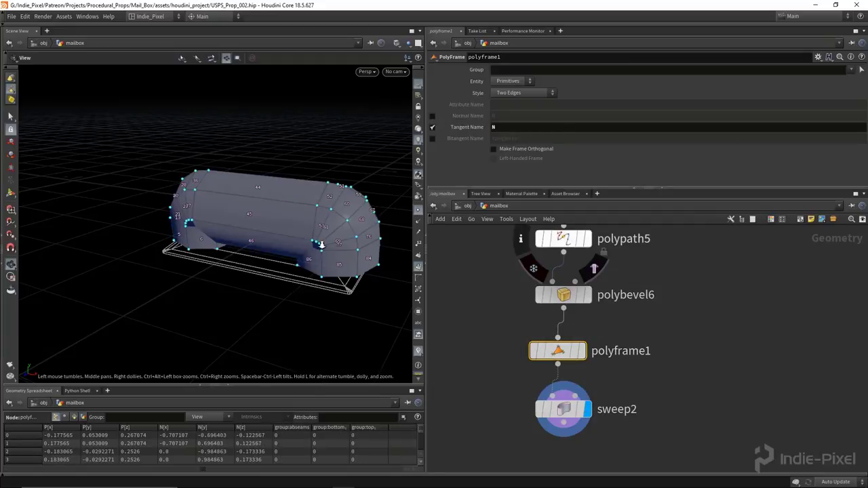
Step: Turn on Reverse Cross Sections for sweep2 to flip the tube's faces outward
{"action": "left_click_drag", "start_coordinate": [549, 313], "coordinate": [549, 307]}
{"action": "left_click", "coordinate": [560, 369]}
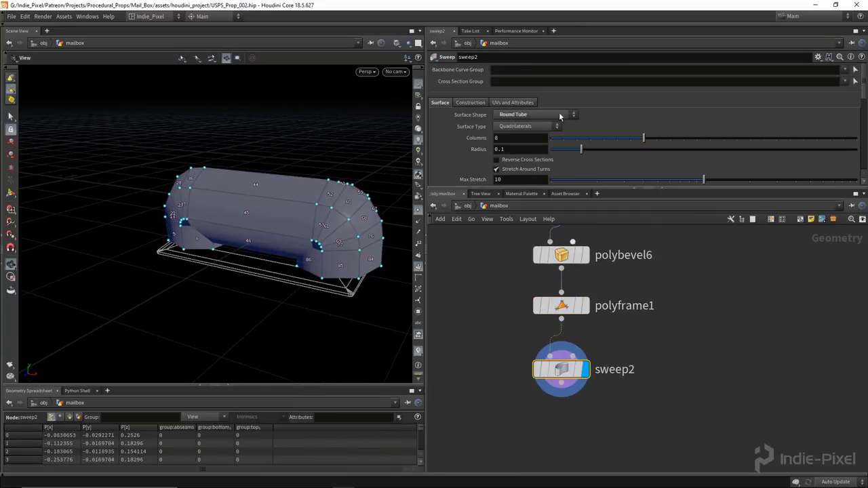
{"action": "scroll", "coordinate": [562, 131], "scroll_direction": "down", "scroll_amount": 1}
{"action": "left_click", "coordinate": [496, 137]}
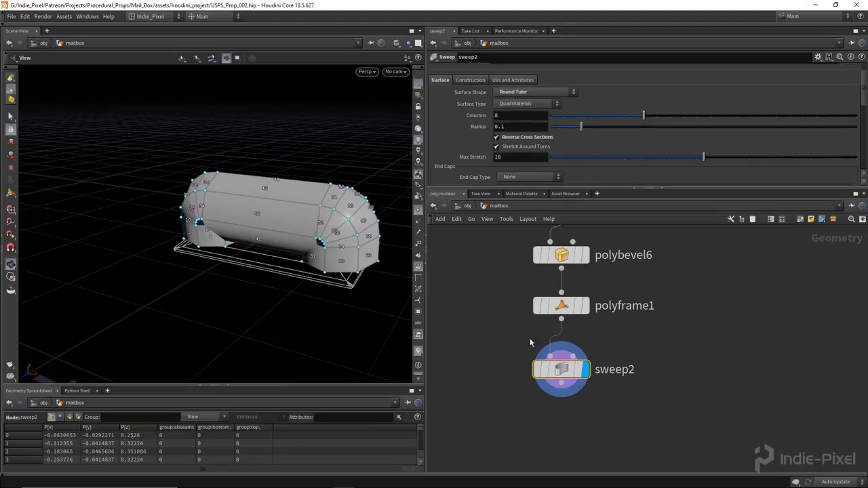
Step: Set the handle sweep's radius to 0.007 and its columns to 11, and hide the point and primitive markers
{"action": "left_click_drag", "start_coordinate": [322, 240], "coordinate": [312, 241]}
{"action": "left_click_drag", "start_coordinate": [576, 126], "coordinate": [558, 126]}
{"action": "scroll", "coordinate": [382, 246], "scroll_direction": "up", "scroll_amount": 3}
{"action": "middle_click_drag", "start_coordinate": [533, 126], "coordinate": [449, 165]}
{"action": "left_click_drag", "start_coordinate": [223, 229], "coordinate": [270, 226]}
{"action": "left_click_drag", "start_coordinate": [643, 116], "coordinate": [683, 115]}
{"action": "mouse_move", "coordinate": [271, 225]}
{"action": "left_mouse_down"}
{"action": "mouse_move", "coordinate": [284, 232]}
{"action": "mouse_move", "coordinate": [271, 234]}
{"action": "left_mouse_up"}
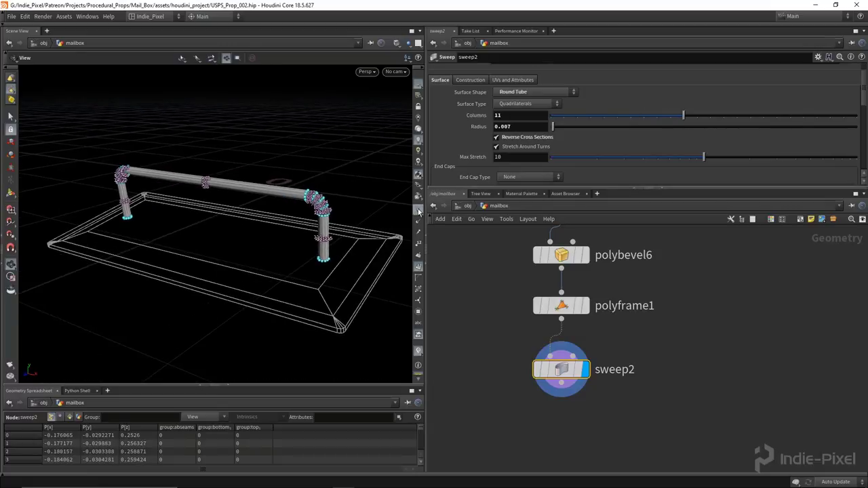
{"action": "left_click_drag", "start_coordinate": [358, 231], "coordinate": [339, 203]}
Step: Turn off Normalize Computed Us on the handle sweep and check its layout in the UV view
{"action": "left_click", "coordinate": [517, 80]}
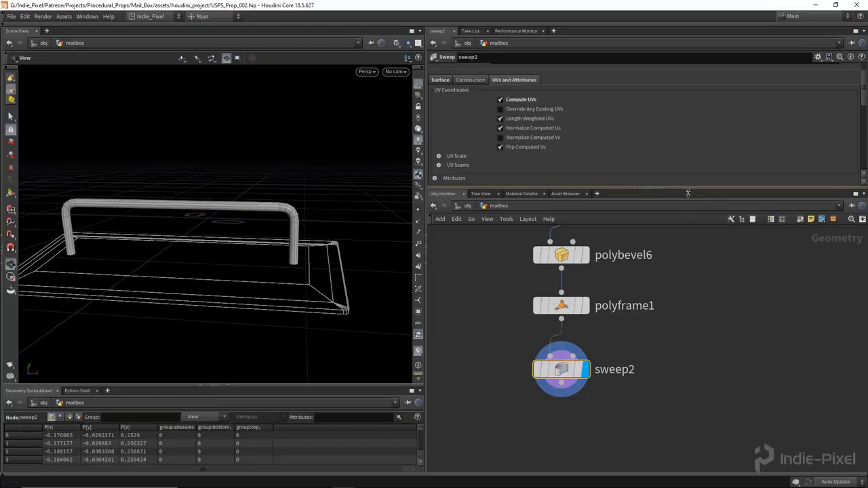
{"action": "left_click_drag", "start_coordinate": [687, 189], "coordinate": [688, 235]}
{"action": "left_click", "coordinate": [438, 169]}
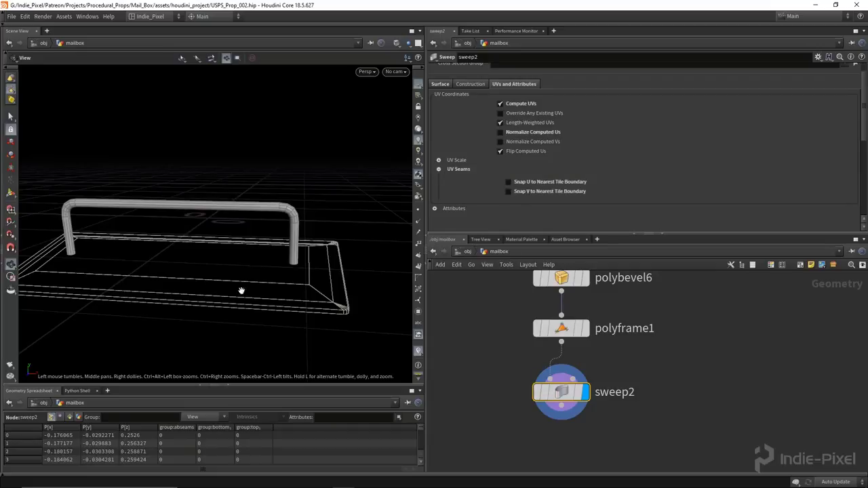
{"action": "key", "text": "space+5"}
{"action": "scroll", "coordinate": [131, 286], "scroll_direction": "up", "scroll_amount": 4}
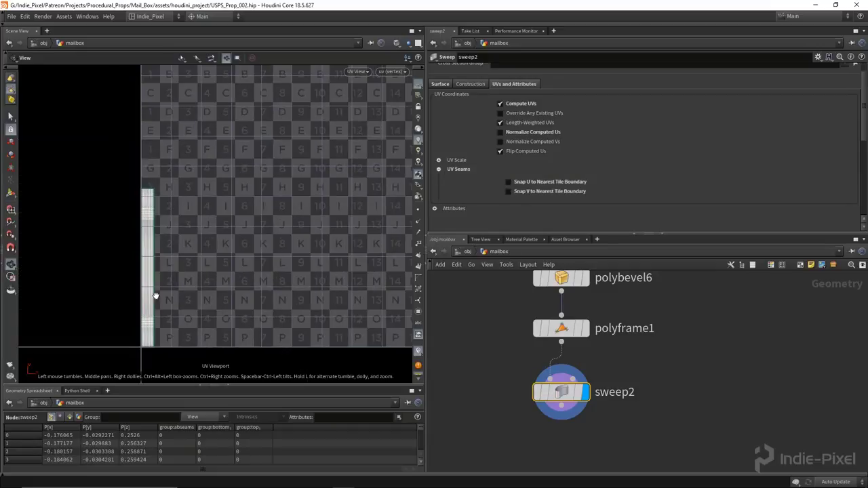
{"action": "scroll", "coordinate": [218, 254], "scroll_direction": "down", "scroll_amount": 3}
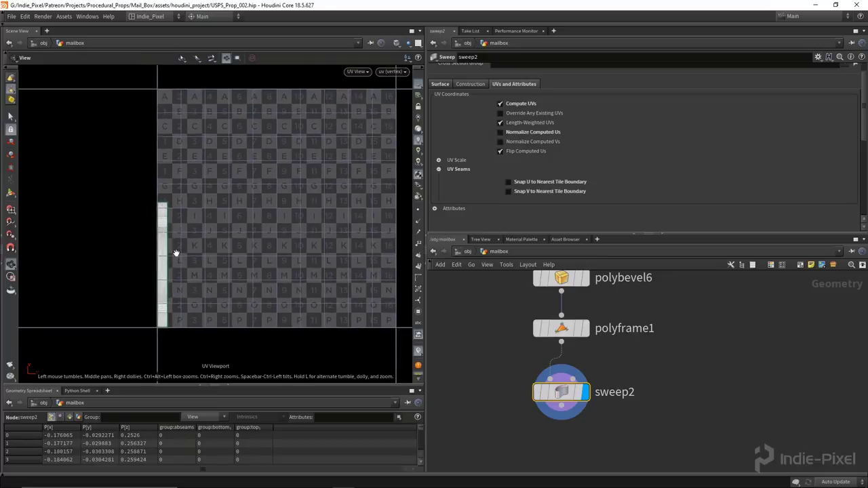
{"action": "key", "text": "space+1"}
Step: Select the handle's node chain from blast5 down to sweep2 and move it aside from the main branch
{"action": "left_click_drag", "start_coordinate": [644, 234], "coordinate": [644, 129]}
{"action": "scroll", "coordinate": [676, 271], "scroll_direction": "down", "scroll_amount": 2}
{"action": "scroll", "coordinate": [677, 272], "scroll_direction": "down", "scroll_amount": 6}
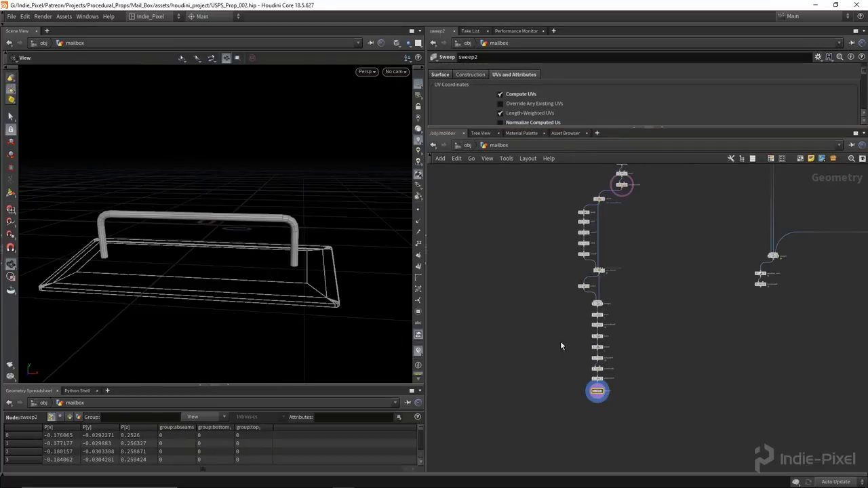
{"action": "left_click", "coordinate": [553, 270]}
{"action": "left_click_drag", "start_coordinate": [553, 270], "coordinate": [530, 270]}
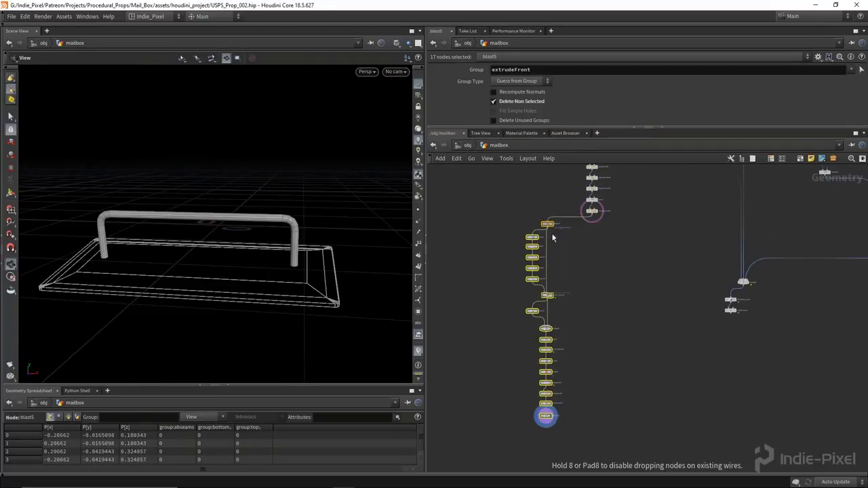
{"action": "middle_click_drag", "start_coordinate": [574, 461], "coordinate": [560, 379]}
Step: Add a Merge node combining sweep2 and polyextrude6, and display its result
{"action": "key", "text": "Tab"}
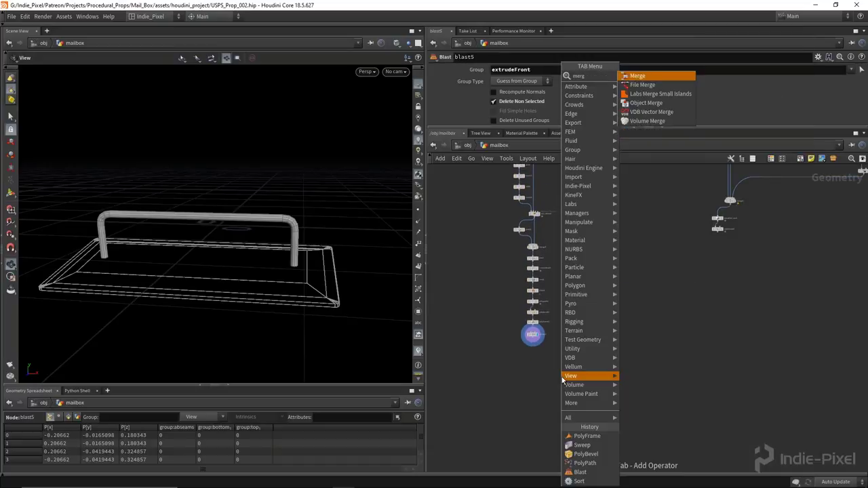
{"action": "left_click", "coordinate": [589, 375]}
{"action": "scroll", "coordinate": [558, 356], "scroll_direction": "up", "scroll_amount": 3}
{"action": "left_click", "coordinate": [555, 349]}
{"action": "scroll", "coordinate": [558, 311], "scroll_direction": "down", "scroll_amount": 3}
{"action": "scroll", "coordinate": [578, 330], "scroll_direction": "up", "scroll_amount": 3}
{"action": "left_click", "coordinate": [578, 330]}
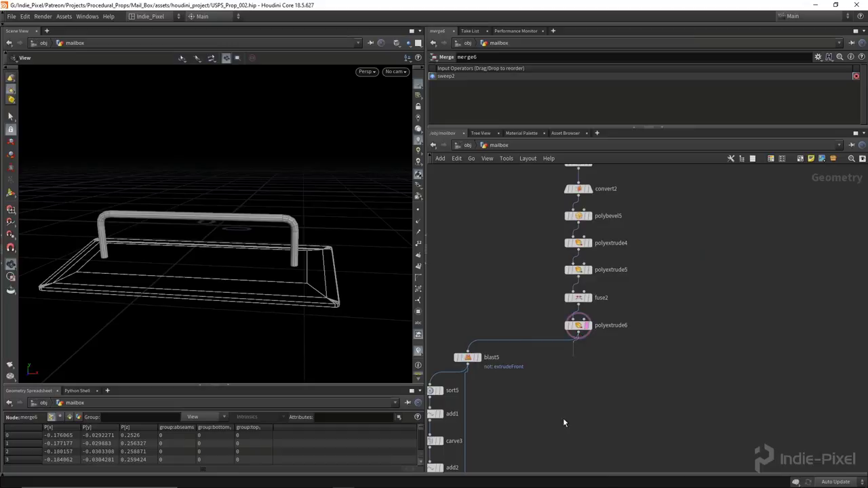
{"action": "scroll", "coordinate": [556, 290], "scroll_direction": "down", "scroll_amount": 5}
{"action": "scroll", "coordinate": [558, 338], "scroll_direction": "up", "scroll_amount": 5}
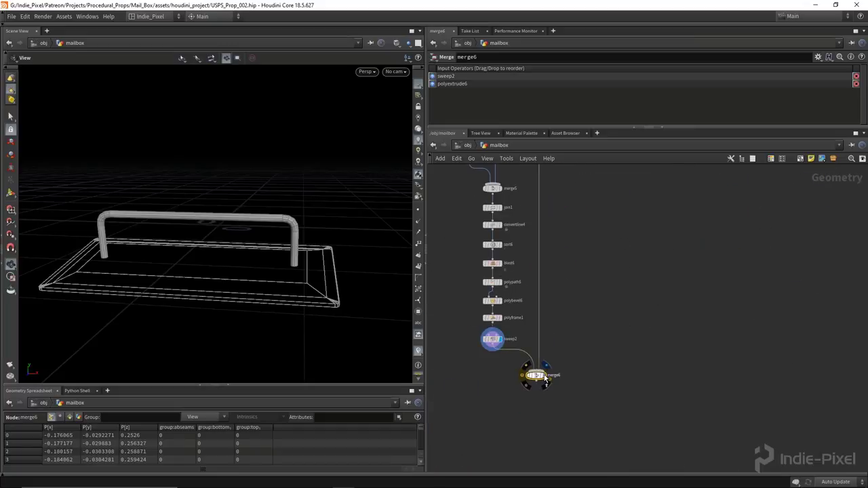
{"action": "left_click", "coordinate": [542, 369]}
Step: Try the other input of switch1 to preview the alternate split piece, returning Select Input to 0
{"action": "scroll", "coordinate": [558, 298], "scroll_direction": "down", "scroll_amount": 5}
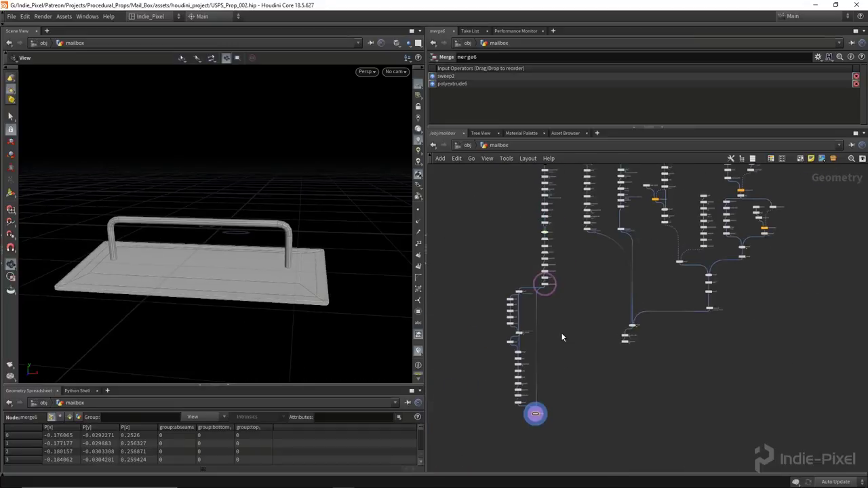
{"action": "scroll", "coordinate": [546, 285], "scroll_direction": "up", "scroll_amount": 6}
{"action": "scroll", "coordinate": [548, 359], "scroll_direction": "down", "scroll_amount": 5}
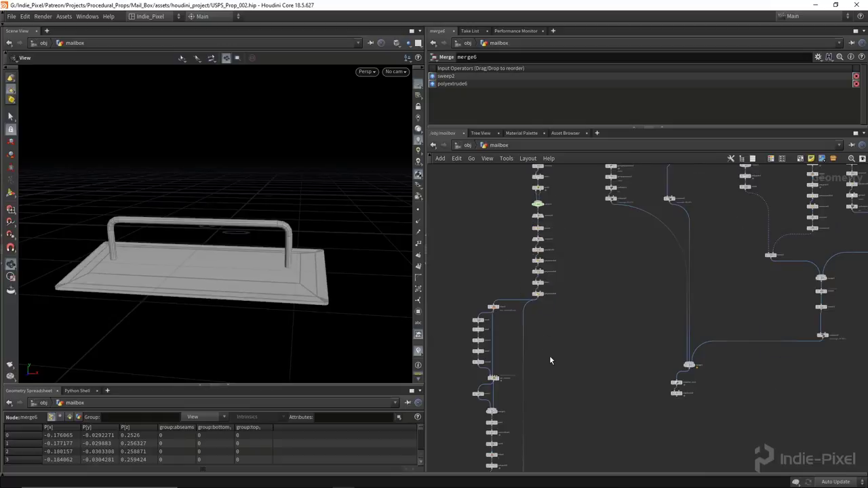
{"action": "scroll", "coordinate": [573, 319], "scroll_direction": "up", "scroll_amount": 6}
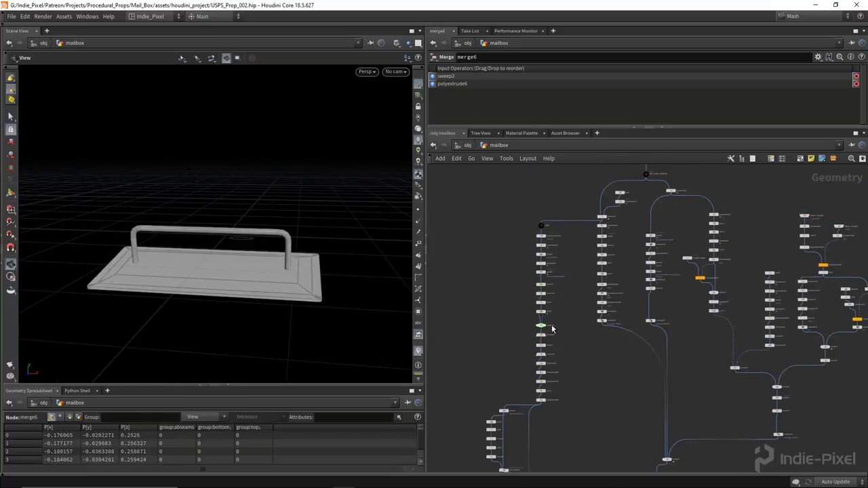
{"action": "double_click", "coordinate": [546, 326]}
{"action": "left_click_drag", "start_coordinate": [617, 318], "coordinate": [463, 358]}
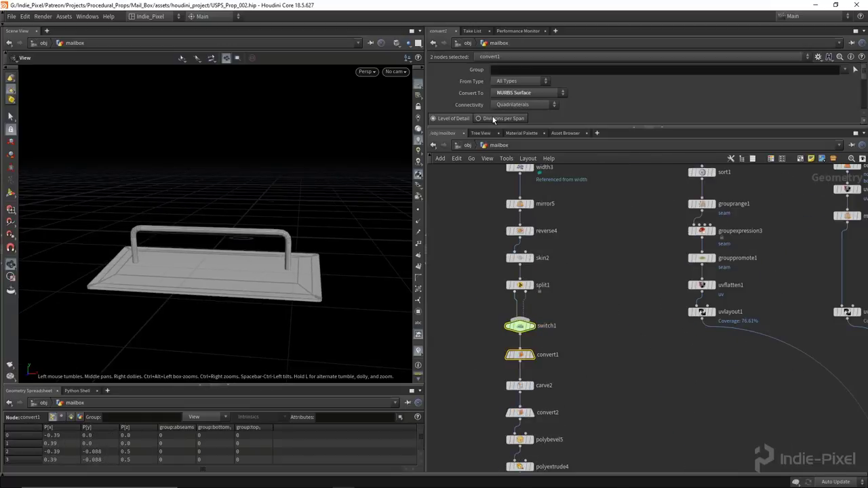
{"action": "left_click", "coordinate": [519, 326]}
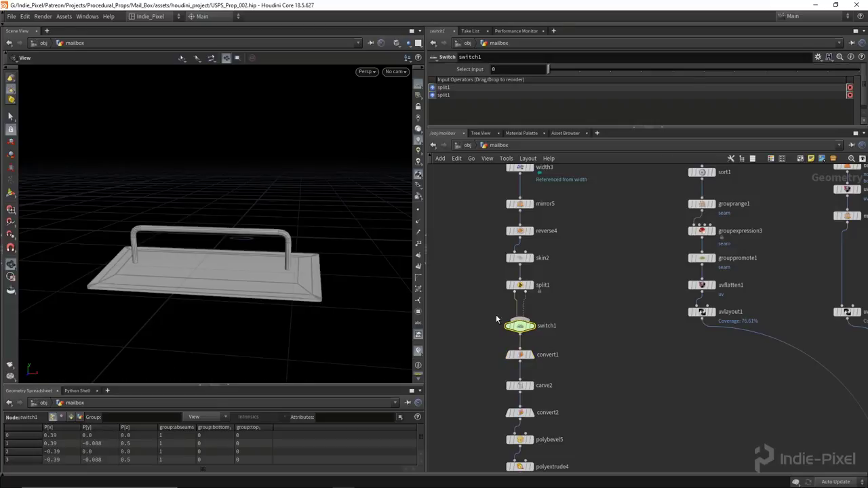
{"action": "left_click", "coordinate": [569, 70]}
{"action": "left_click_drag", "start_coordinate": [333, 174], "coordinate": [374, 135]}
{"action": "mouse_move", "coordinate": [568, 73]}
{"action": "left_mouse_down"}
{"action": "mouse_move", "coordinate": [578, 70]}
{"action": "mouse_move", "coordinate": [552, 69]}
{"action": "left_mouse_up"}
{"action": "left_click_drag", "start_coordinate": [271, 258], "coordinate": [178, 284]}
Step: Display polyextrude6, add a Group Create node connected to its output, and display the new node
{"action": "scroll", "coordinate": [567, 378], "scroll_direction": "down", "scroll_amount": 3}
{"action": "middle_click_drag", "start_coordinate": [567, 377], "coordinate": [547, 335]}
{"action": "scroll", "coordinate": [546, 284], "scroll_direction": "up", "scroll_amount": 3}
{"action": "left_click", "coordinate": [562, 248]}
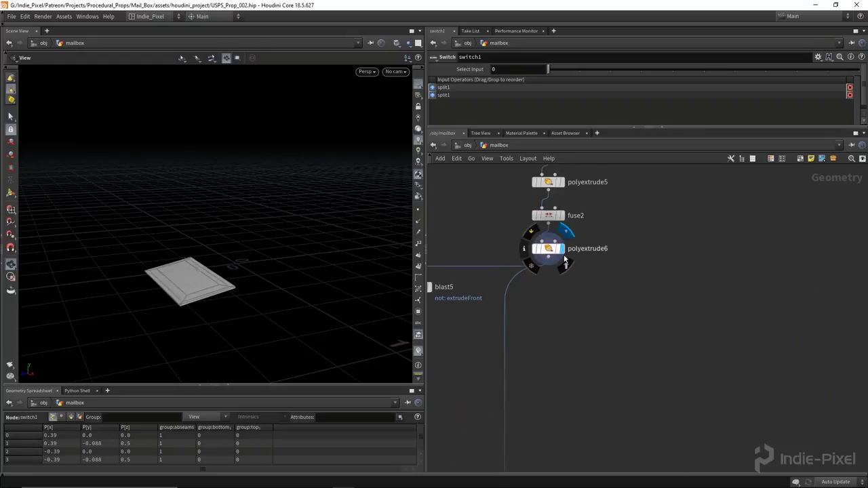
{"action": "left_click_drag", "start_coordinate": [157, 297], "coordinate": [313, 309]}
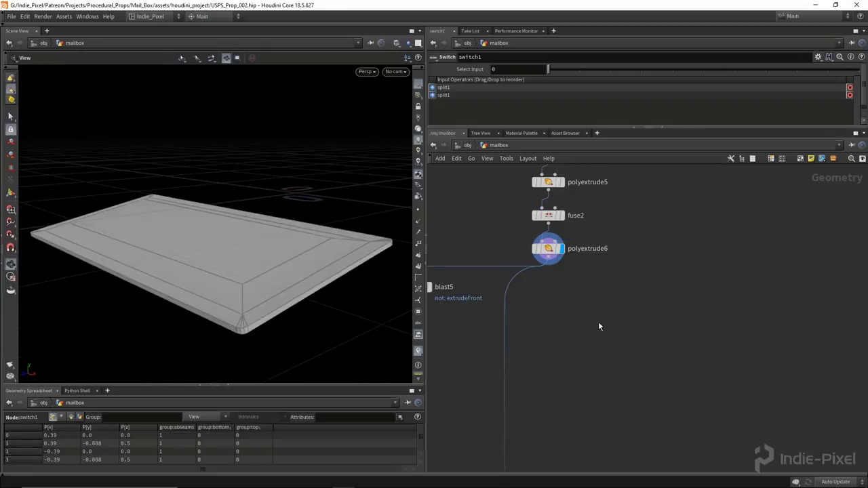
{"action": "key", "text": "Tab"}
{"action": "type", "text": "group cr"}
{"action": "key", "text": "Return"}
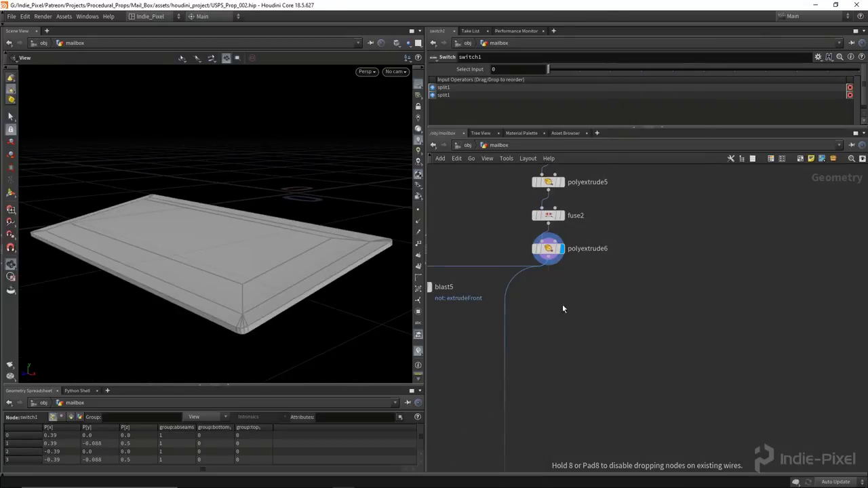
{"action": "left_click", "coordinate": [549, 330]}
{"action": "left_click", "coordinate": [558, 332]}
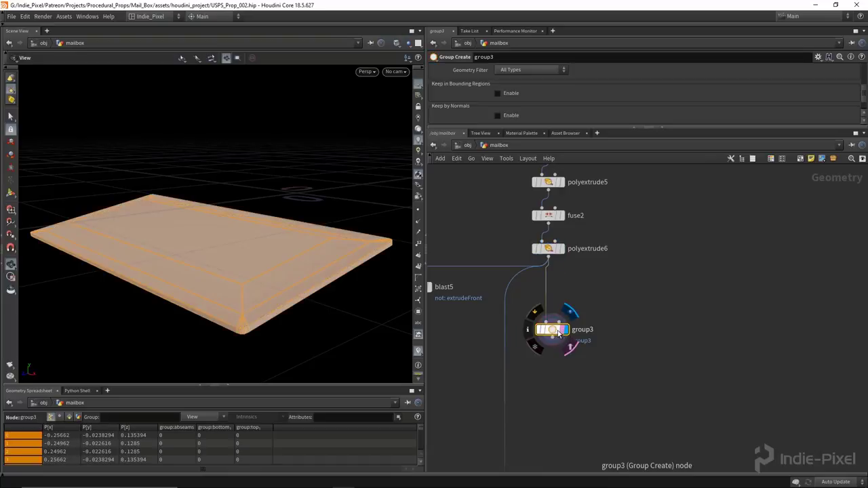
Step: Set the new group's type to Edges and name the group seam
{"action": "left_click_drag", "start_coordinate": [680, 128], "coordinate": [674, 252]}
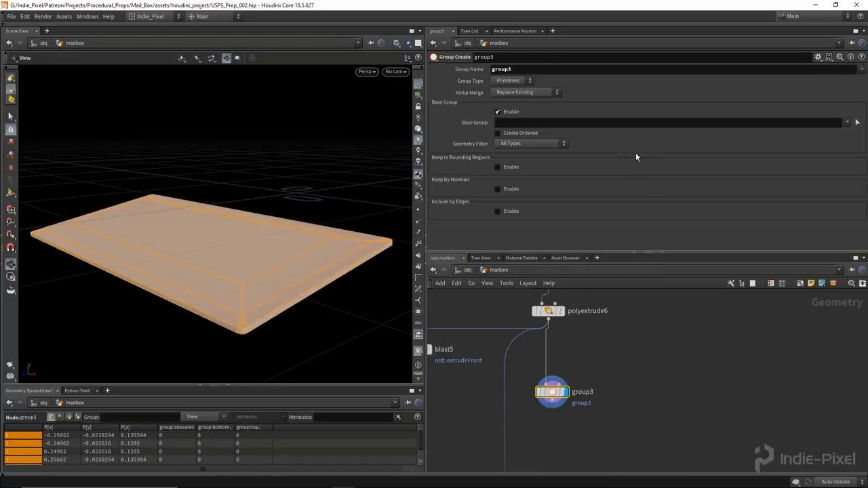
{"action": "left_click", "coordinate": [500, 109]}
{"action": "left_click", "coordinate": [528, 69]}
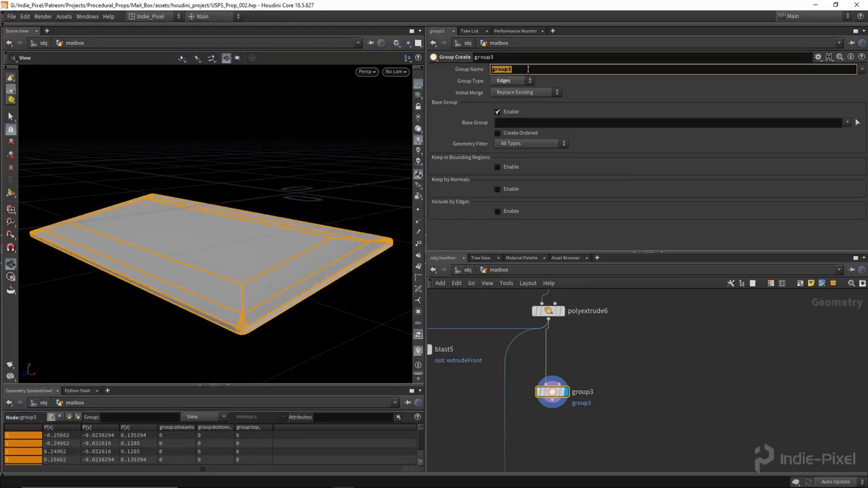
{"action": "type", "text": "seam"}
{"action": "key", "text": "Return"}
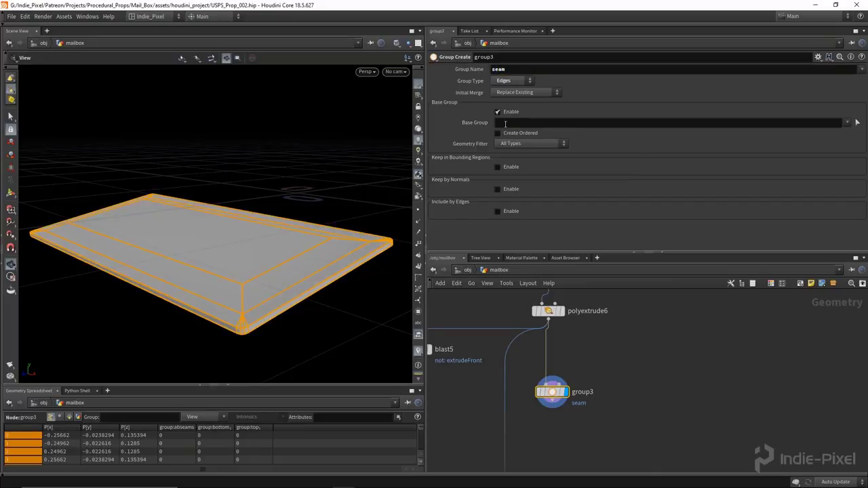
Step: Disable the seam group's base group and include edges by angle, with a minimum of 10.7 and a maximum of 15
{"action": "left_click", "coordinate": [507, 113]}
{"action": "left_click", "coordinate": [507, 178]}
{"action": "scroll", "coordinate": [597, 157], "scroll_direction": "down", "scroll_amount": 1}
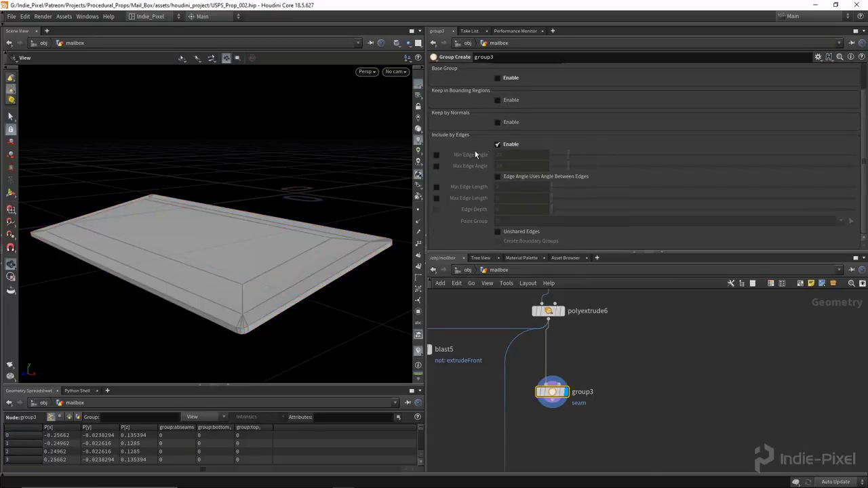
{"action": "left_click", "coordinate": [435, 155]}
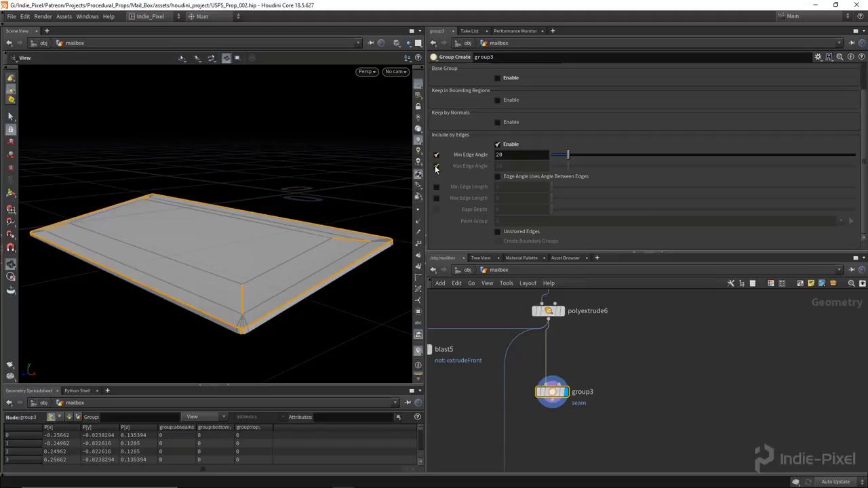
{"action": "left_click", "coordinate": [436, 166]}
{"action": "left_click_drag", "start_coordinate": [564, 154], "coordinate": [560, 174]}
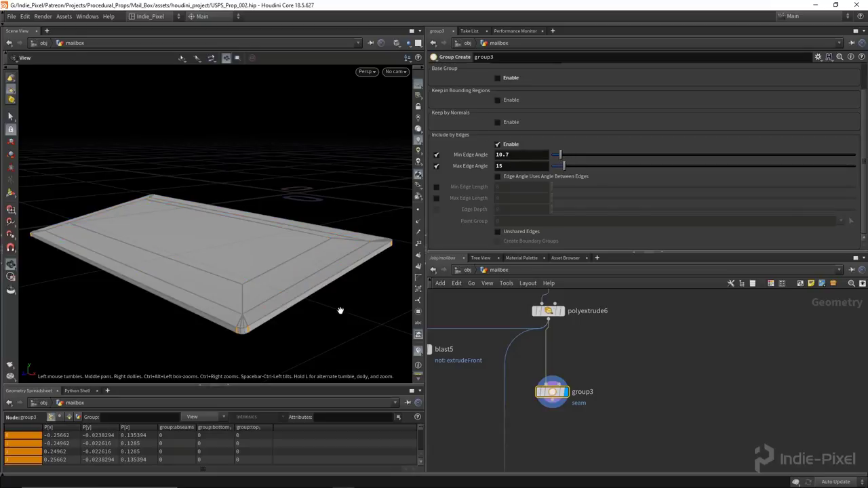
{"action": "scroll", "coordinate": [285, 329], "scroll_direction": "up", "scroll_amount": 3}
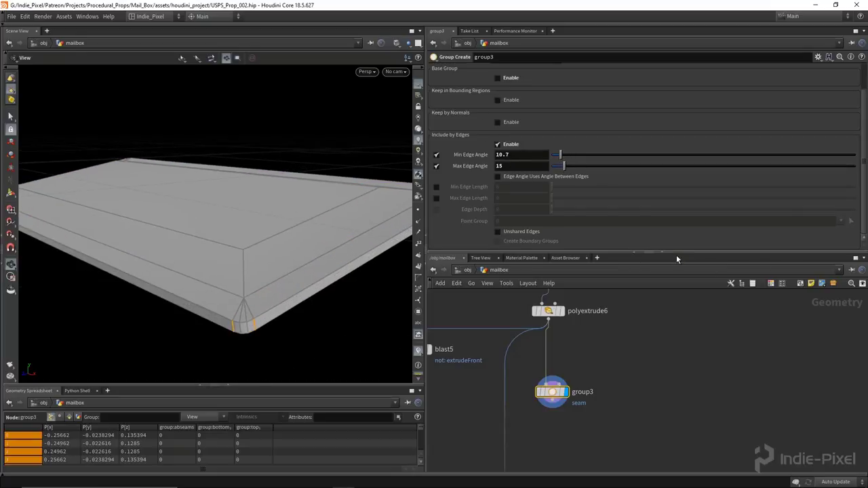
Step: Add a UV Flatten node below the seam group node, connected to it and displayed
{"action": "left_click_drag", "start_coordinate": [682, 251], "coordinate": [682, 173]}
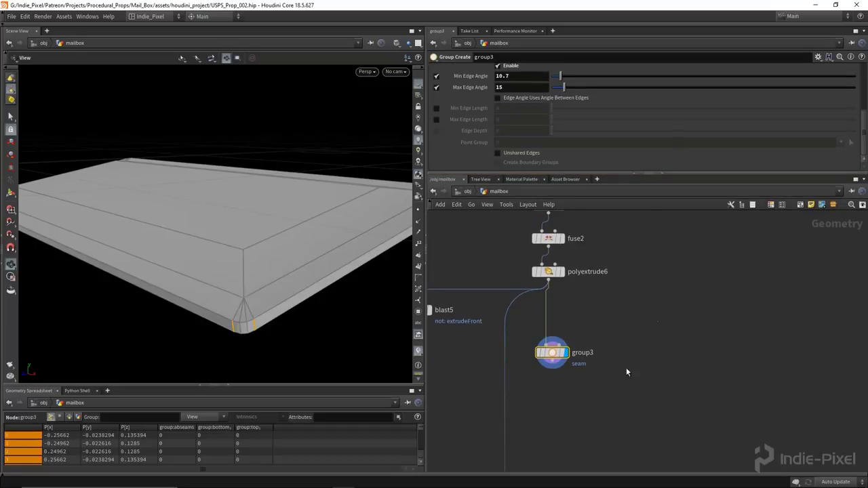
{"action": "key", "text": "Tab"}
{"action": "type", "text": "uvfl"}
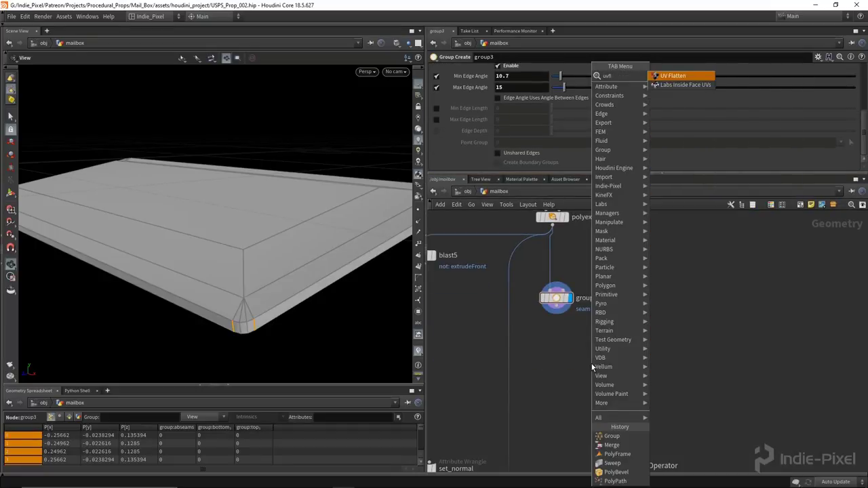
{"action": "key", "text": "Return"}
{"action": "left_click", "coordinate": [559, 345]}
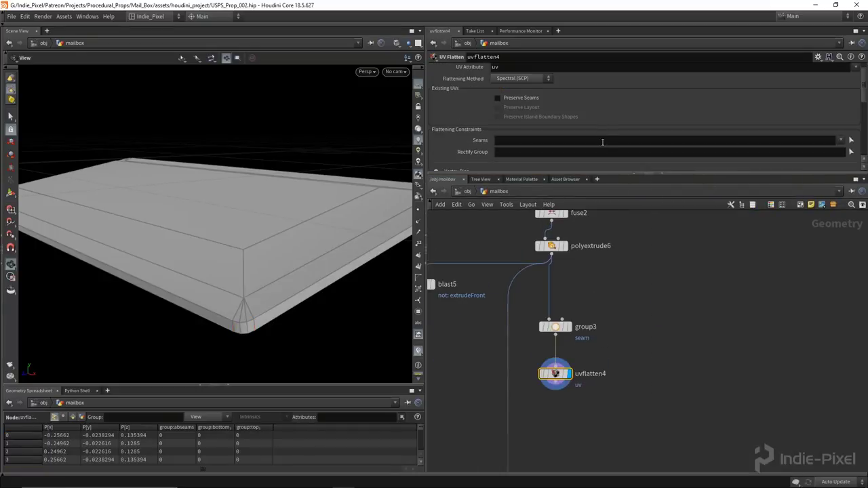
Step: Use the seam group as the UV Flatten seams, set Rectify Group to *, and check the panel's flattened UVs
{"action": "left_click", "coordinate": [851, 154]}
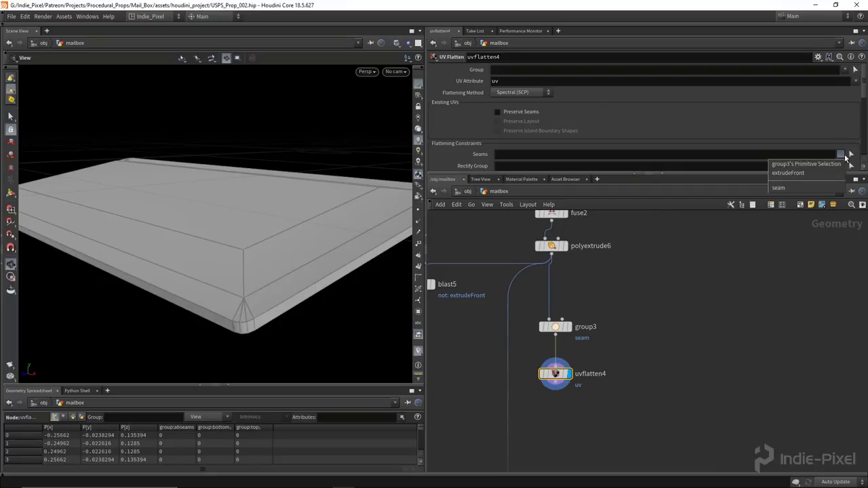
{"action": "left_click", "coordinate": [803, 187]}
{"action": "scroll", "coordinate": [610, 136], "scroll_direction": "down", "scroll_amount": 1}
{"action": "left_click", "coordinate": [550, 131]}
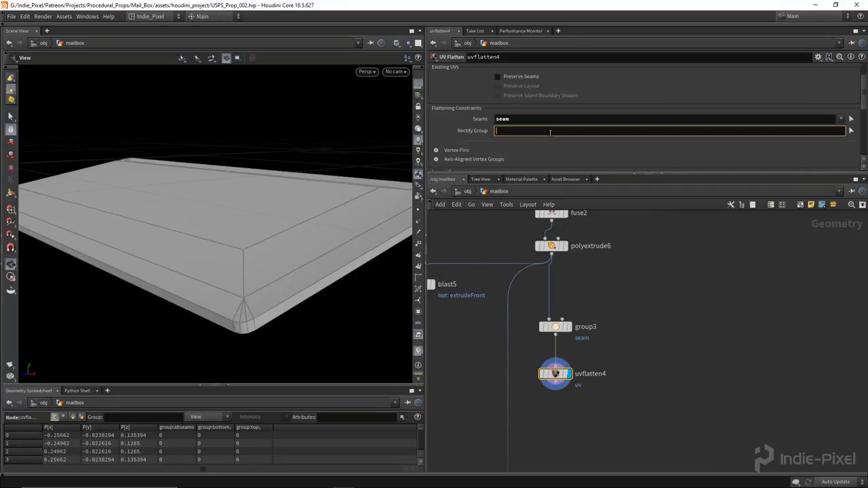
{"action": "type", "text": "*"}
{"action": "key", "text": "Return"}
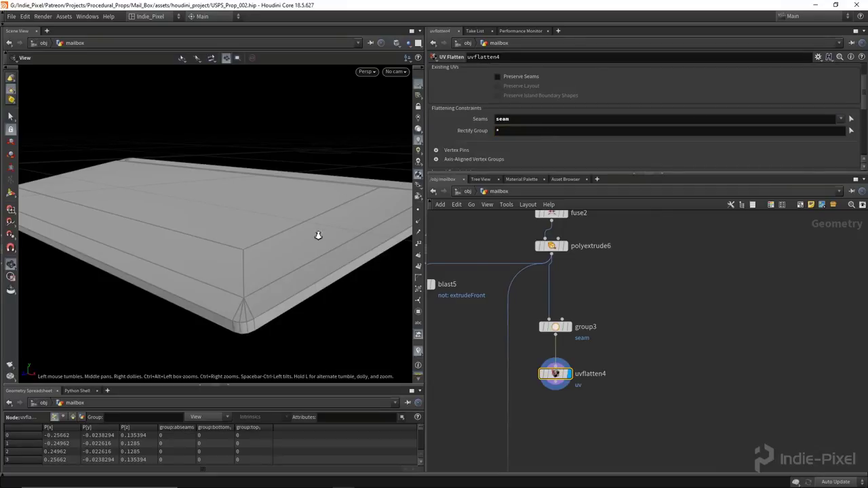
{"action": "key", "text": "space+5"}
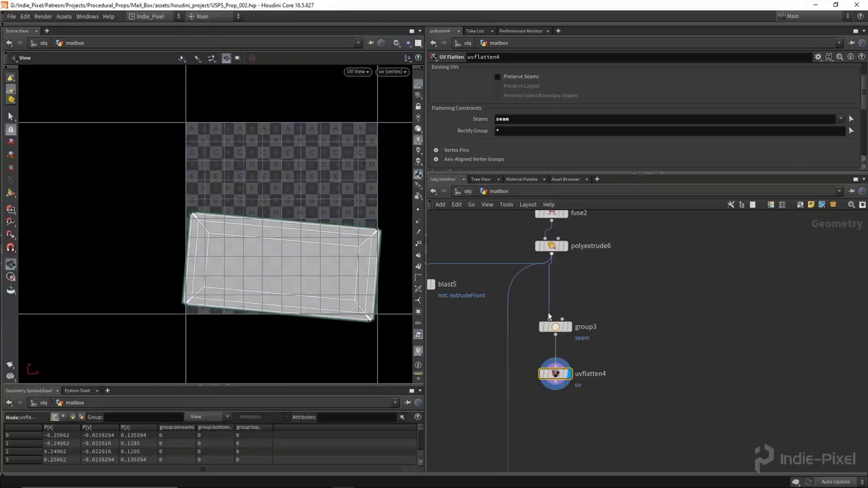
{"action": "left_click_drag", "start_coordinate": [558, 373], "coordinate": [553, 362]}
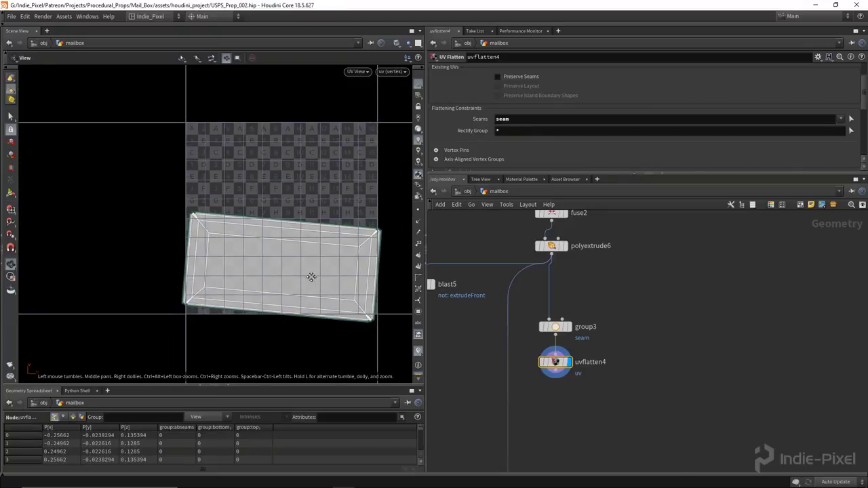
{"action": "key", "text": "f"}
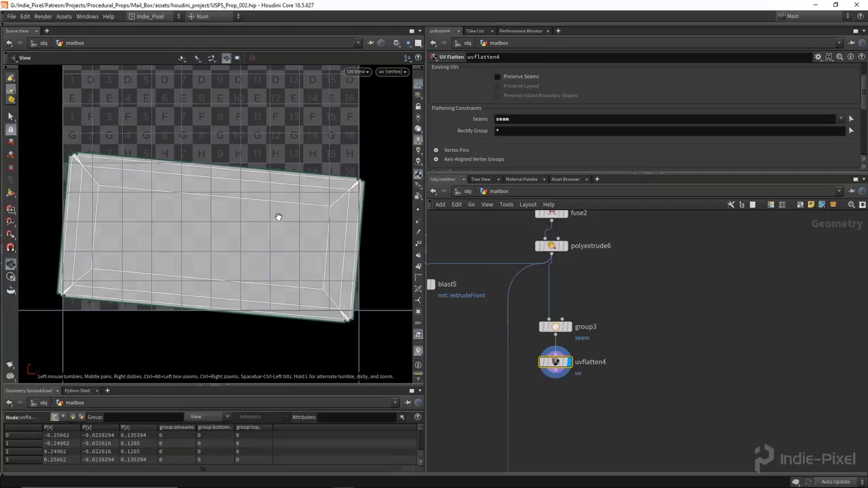
Step: Inspect the flattened panel's corner UVs and clear the UV Flatten node's Rectify Group
{"action": "scroll", "coordinate": [351, 315], "scroll_direction": "up", "scroll_amount": 5}
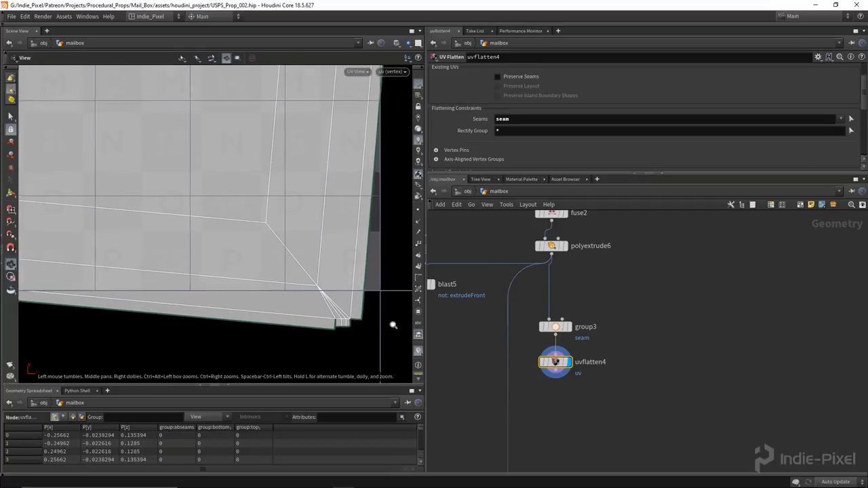
{"action": "scroll", "coordinate": [387, 190], "scroll_direction": "down", "scroll_amount": 6}
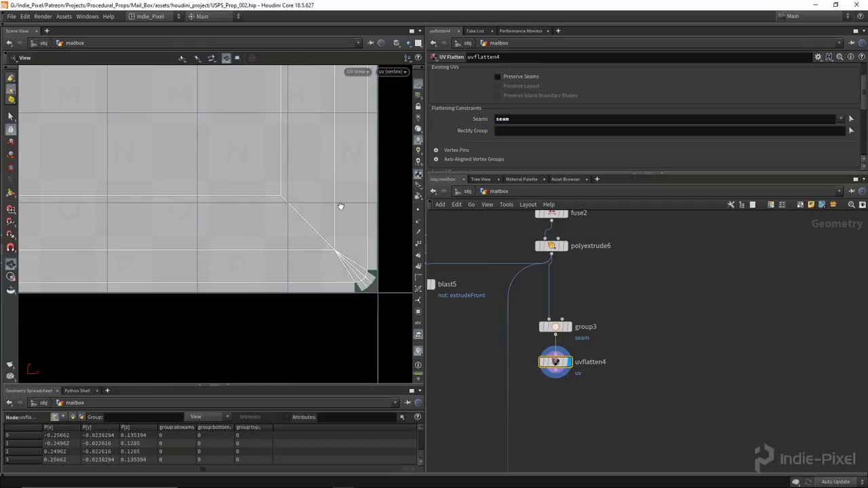
{"action": "scroll", "coordinate": [300, 232], "scroll_direction": "down", "scroll_amount": 2}
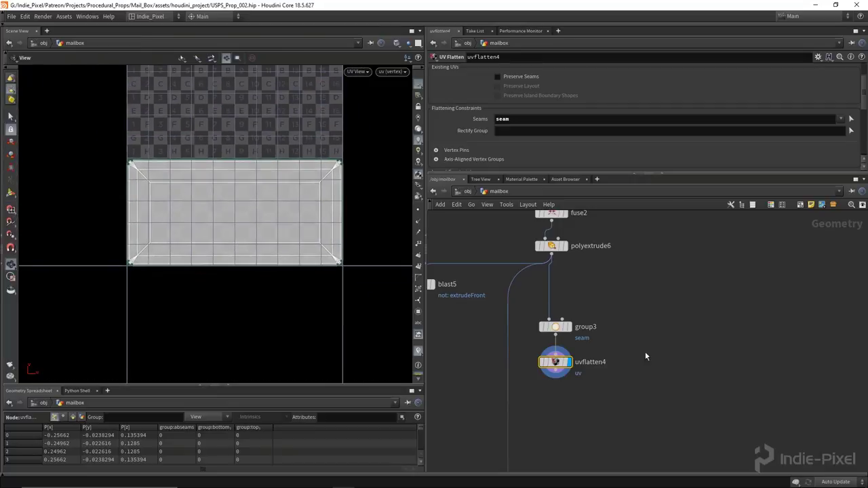
Step: Wire the UV Flatten output into merge6, replacing the panel's direct connection alongside the swept handle
{"action": "scroll", "coordinate": [560, 396], "scroll_direction": "down", "scroll_amount": 3}
{"action": "scroll", "coordinate": [562, 380], "scroll_direction": "up", "scroll_amount": 3}
{"action": "left_click", "coordinate": [609, 382]}
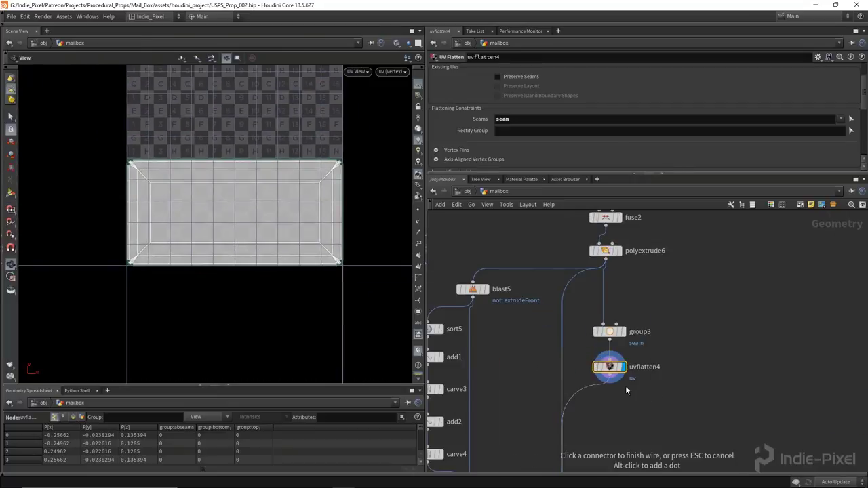
{"action": "scroll", "coordinate": [601, 362], "scroll_direction": "down", "scroll_amount": 3}
{"action": "scroll", "coordinate": [577, 328], "scroll_direction": "up", "scroll_amount": 4}
{"action": "left_click", "coordinate": [571, 325]}
{"action": "scroll", "coordinate": [284, 253], "scroll_direction": "down", "scroll_amount": 2}
Step: Add a UV Layout node below merge6, connected to it and displayed
{"action": "key", "text": "Tab"}
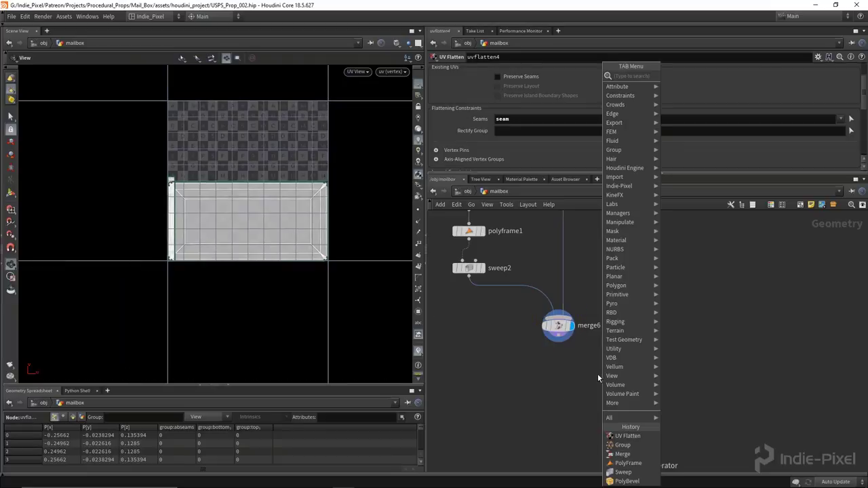
{"action": "type", "text": "uvla"}
{"action": "key", "text": "Return"}
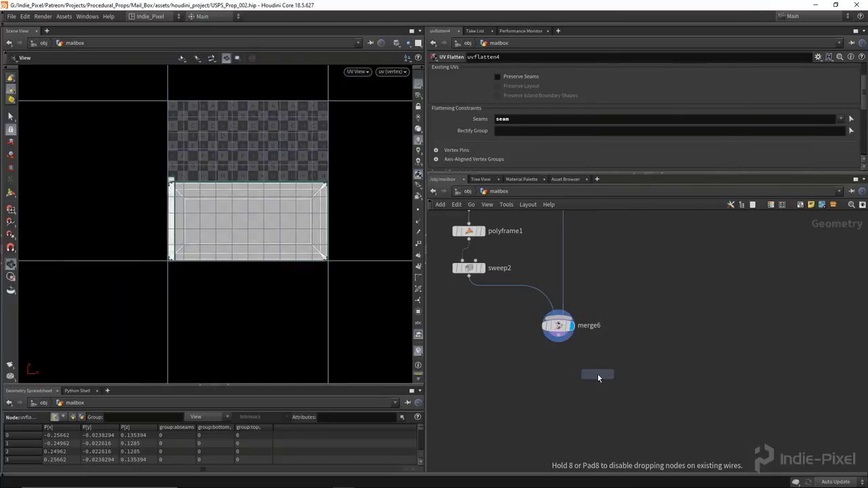
{"action": "left_click", "coordinate": [558, 374]}
{"action": "left_click", "coordinate": [558, 371]}
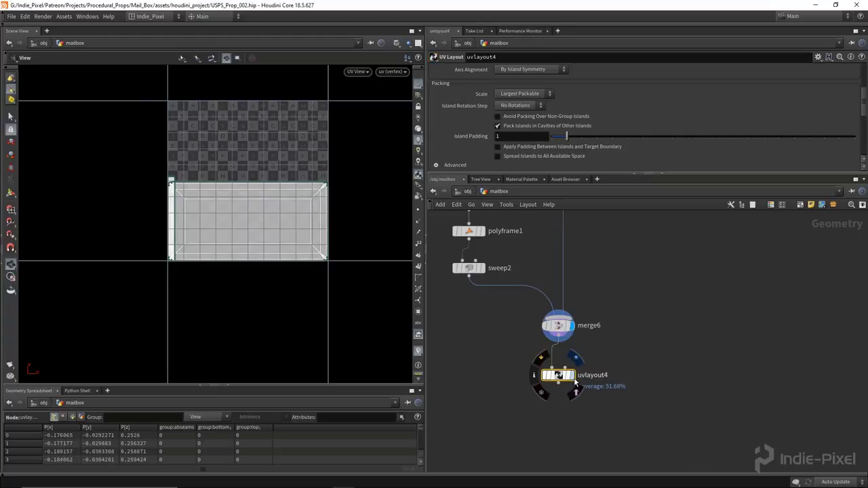
Step: Move the final merge1 node and its downstream nodes below the door branch
{"action": "key", "text": "h"}
{"action": "left_click_drag", "start_coordinate": [646, 303], "coordinate": [643, 306]}
{"action": "middle_click_drag", "start_coordinate": [642, 306], "coordinate": [643, 253]}
{"action": "left_click_drag", "start_coordinate": [634, 264], "coordinate": [612, 427]}
{"action": "left_click", "coordinate": [658, 429]}
{"action": "key", "text": "h"}
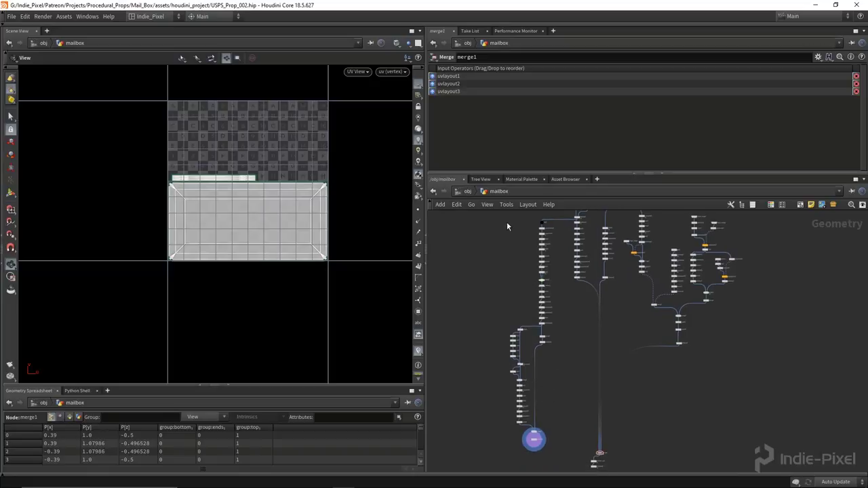
Step: Connect the uvlayout4 output to merge1 as its fourth input
{"action": "scroll", "coordinate": [516, 225], "scroll_direction": "up", "scroll_amount": 3}
{"action": "scroll", "coordinate": [584, 264], "scroll_direction": "up", "scroll_amount": 2}
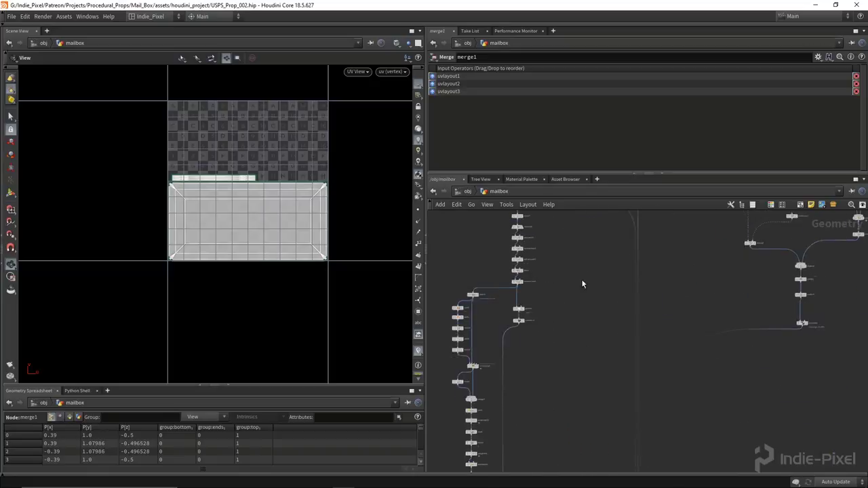
{"action": "left_click_drag", "start_coordinate": [579, 427], "coordinate": [630, 366]}
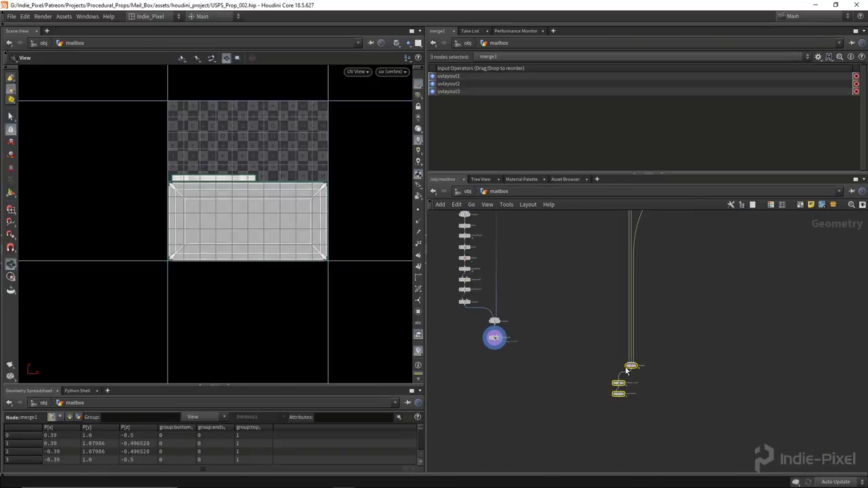
{"action": "left_click", "coordinate": [630, 368]}
{"action": "scroll", "coordinate": [490, 329], "scroll_direction": "up", "scroll_amount": 3}
{"action": "left_click", "coordinate": [767, 439]}
{"action": "middle_click_drag", "start_coordinate": [695, 417], "coordinate": [683, 400]}
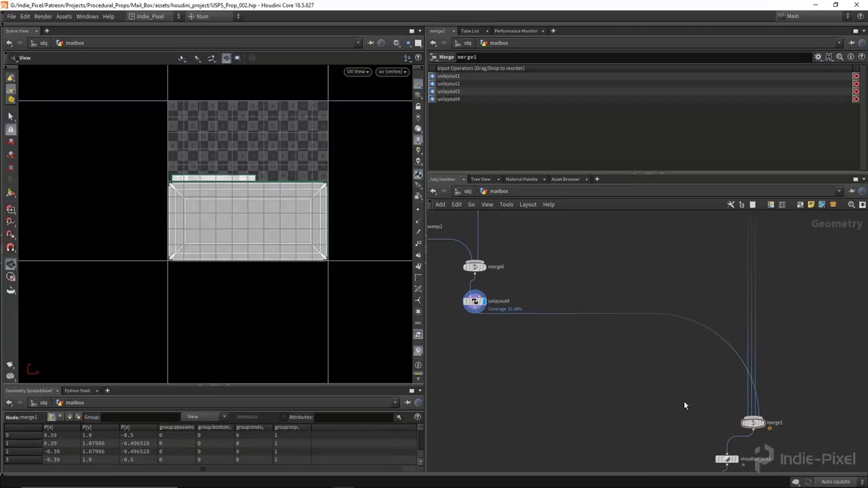
Step: Template merge1 to overlay all parts' UVs, and select the uvlayout4 node
{"action": "left_click", "coordinate": [761, 428]}
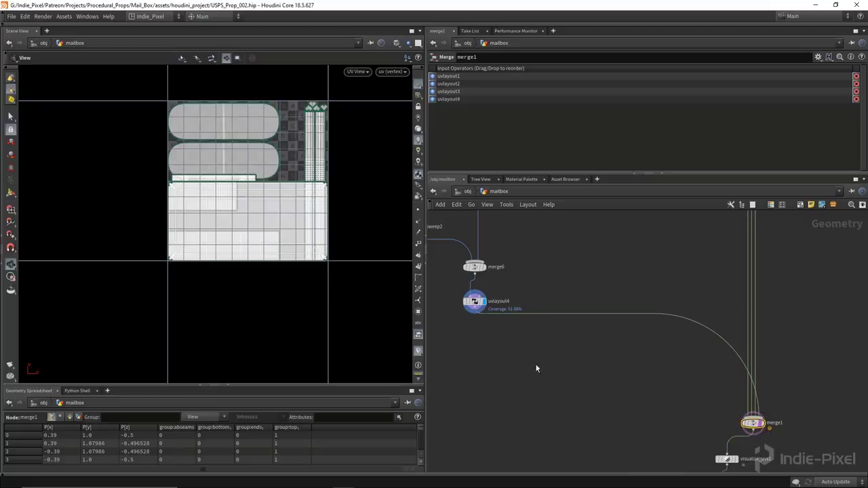
{"action": "left_click_drag", "start_coordinate": [456, 333], "coordinate": [431, 274]}
{"action": "scroll", "coordinate": [281, 177], "scroll_direction": "up", "scroll_amount": 3}
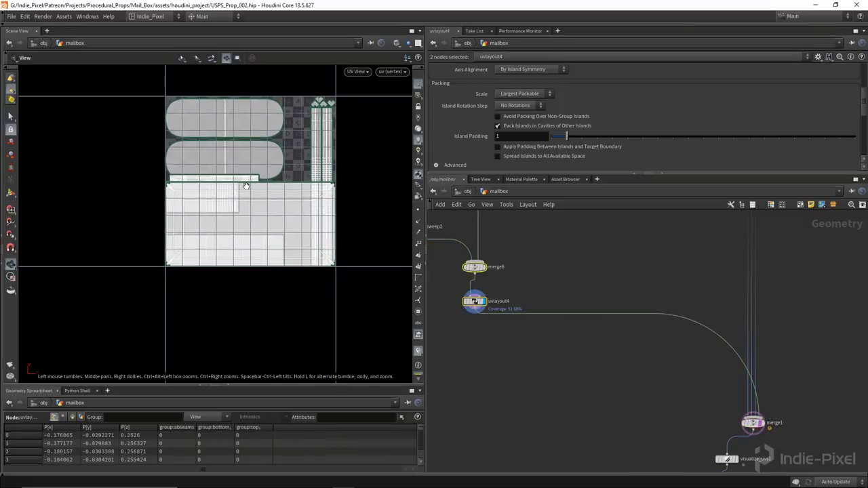
{"action": "middle_click_drag", "start_coordinate": [465, 315], "coordinate": [488, 322]}
{"action": "left_click", "coordinate": [507, 306]}
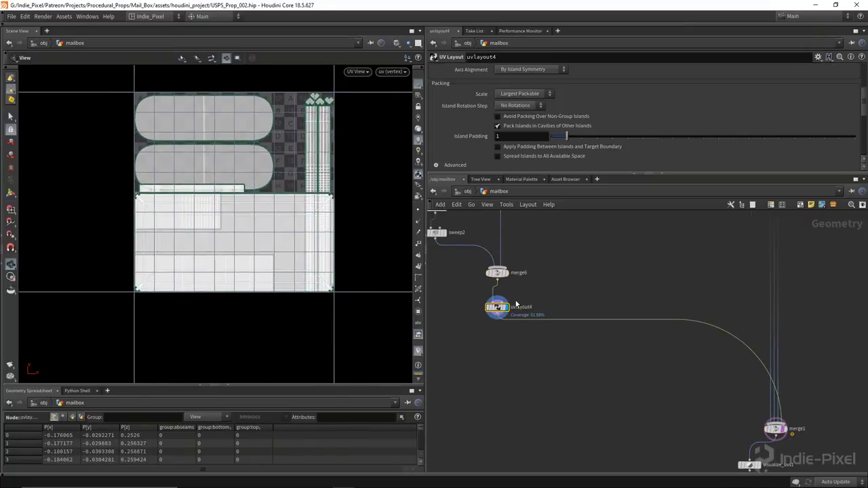
Step: Narrow uvlayout4's target region to the empty strip between the rounded side panels and the leg UVs
{"action": "scroll", "coordinate": [197, 220], "scroll_direction": "up", "scroll_amount": 2}
{"action": "key", "text": "Return"}
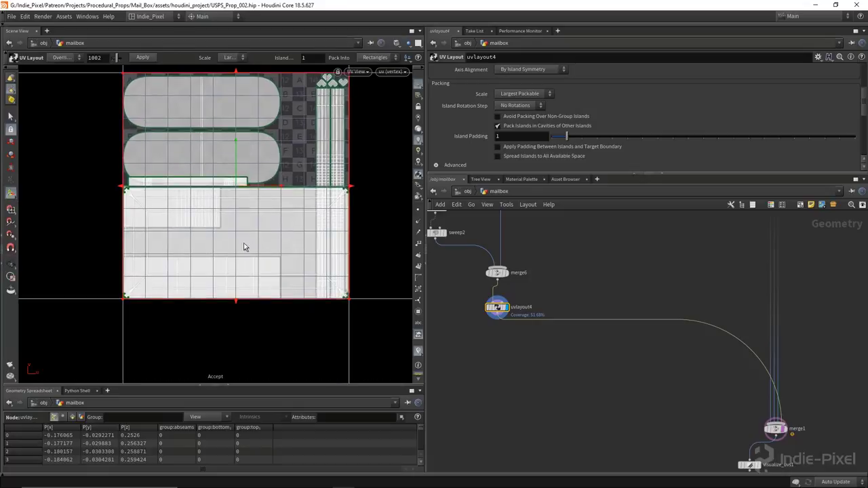
{"action": "key", "text": "Escape"}
{"action": "scroll", "coordinate": [259, 240], "scroll_direction": "down", "scroll_amount": 2}
{"action": "scroll", "coordinate": [261, 246], "scroll_direction": "up", "scroll_amount": 2}
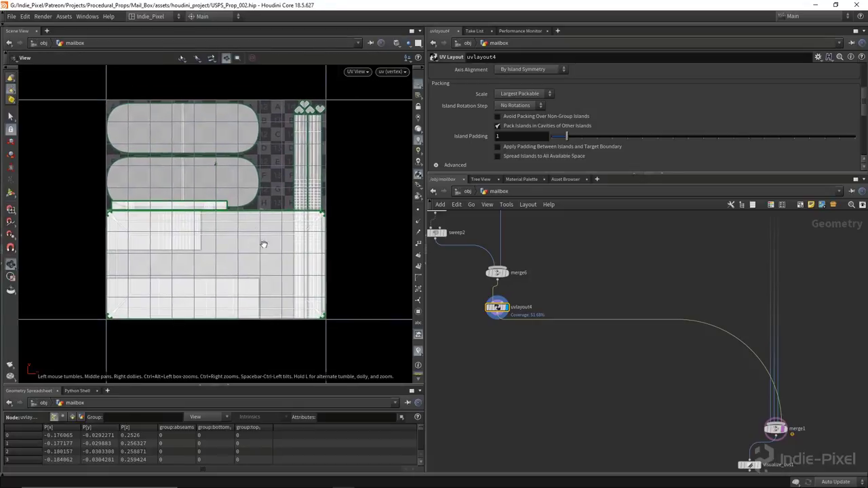
{"action": "key", "text": "Return"}
{"action": "left_click_drag", "start_coordinate": [103, 233], "coordinate": [260, 205]}
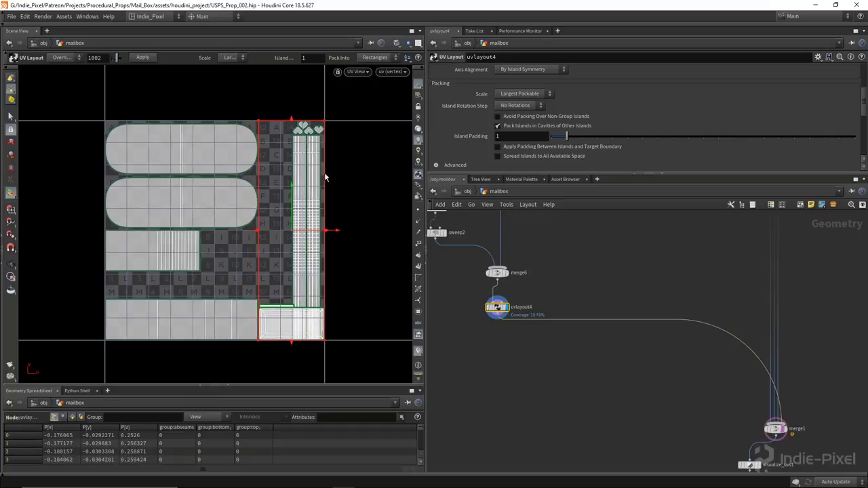
{"action": "left_click_drag", "start_coordinate": [325, 235], "coordinate": [296, 235]}
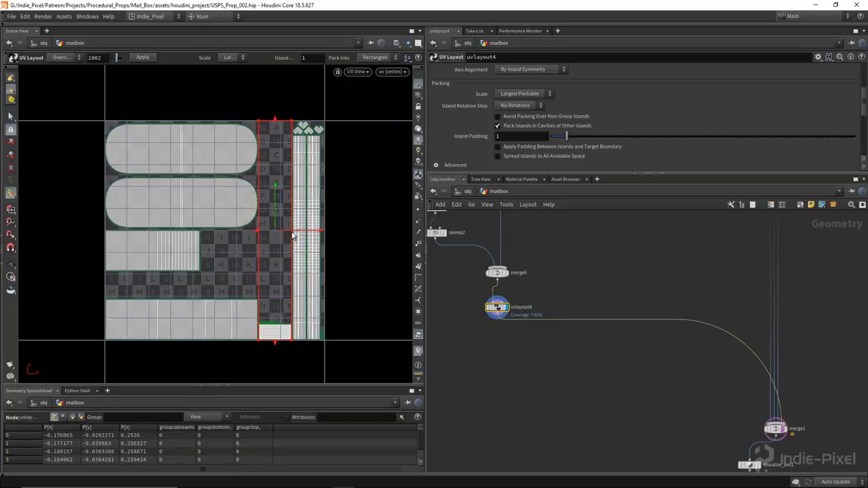
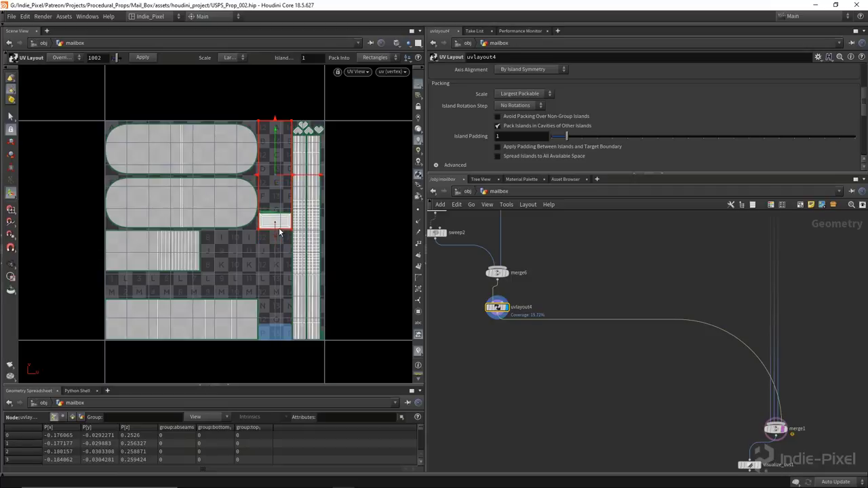
Step: Set uvlayout4's Island Rotation Step to 90° and scale the islands to match their surface areas
{"action": "left_click", "coordinate": [528, 106]}
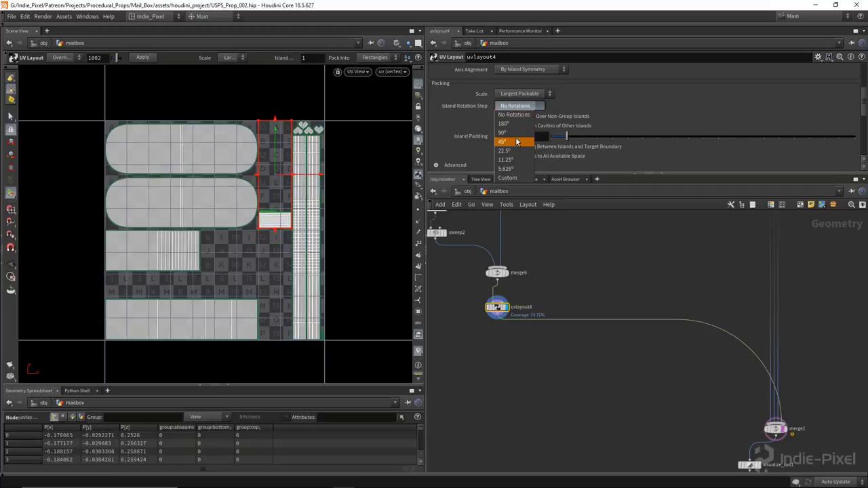
{"action": "left_click", "coordinate": [519, 142]}
{"action": "scroll", "coordinate": [244, 153], "scroll_direction": "up", "scroll_amount": 3}
{"action": "left_click", "coordinate": [518, 106]}
{"action": "left_click", "coordinate": [513, 136]}
{"action": "scroll", "coordinate": [690, 114], "scroll_direction": "up", "scroll_amount": 4}
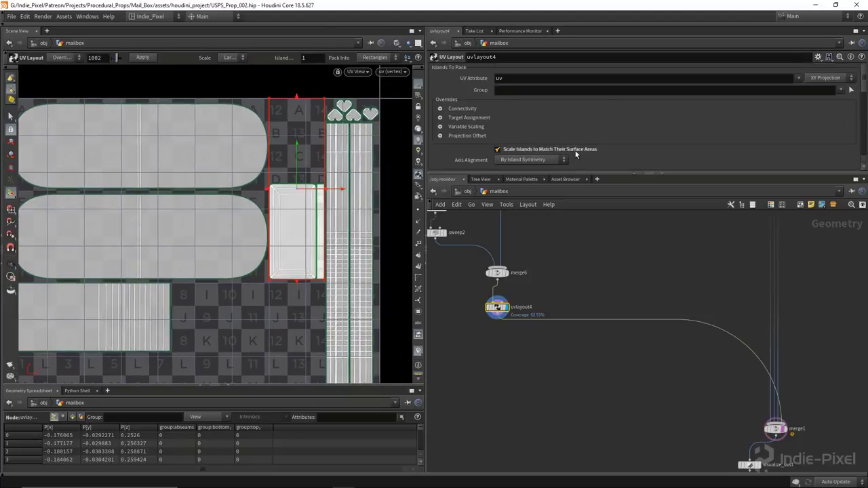
Step: Shorten the target region's height so the door islands pack into the upper part of the strip
{"action": "left_click_drag", "start_coordinate": [294, 275], "coordinate": [298, 212]}
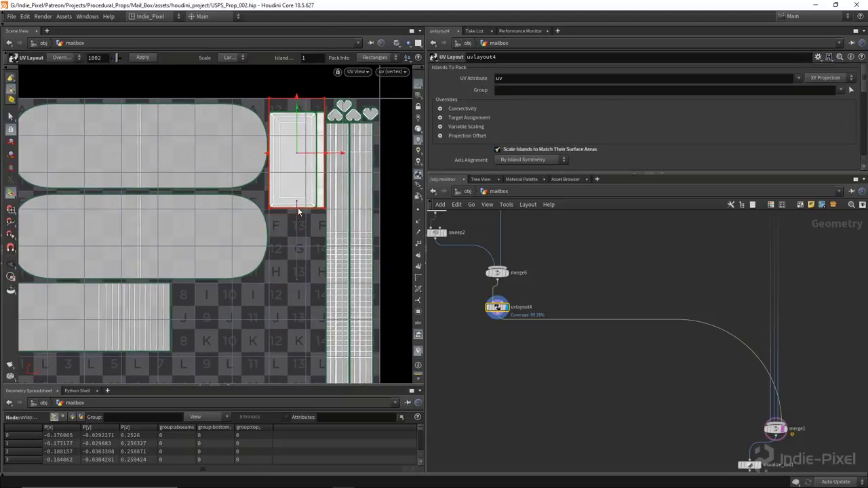
{"action": "key", "text": "Escape"}
{"action": "scroll", "coordinate": [292, 230], "scroll_direction": "down", "scroll_amount": 5}
{"action": "scroll", "coordinate": [267, 240], "scroll_direction": "up", "scroll_amount": 3}
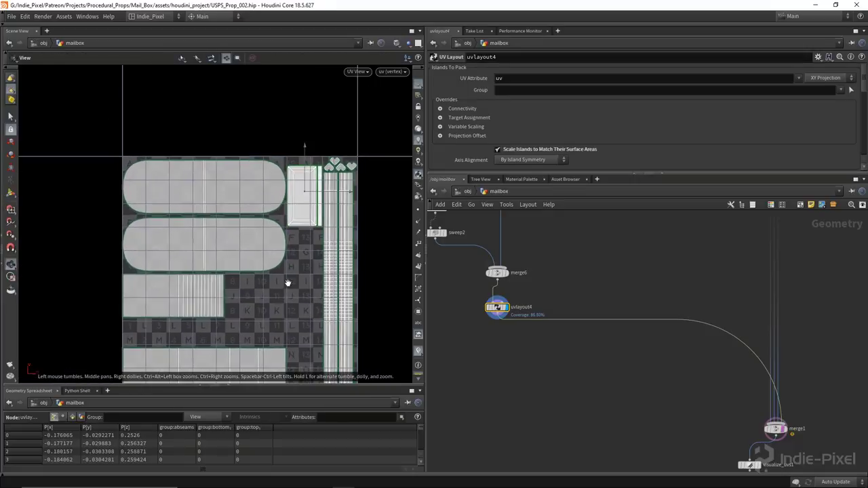
{"action": "scroll", "coordinate": [266, 241], "scroll_direction": "down", "scroll_amount": 3}
Step: Display the merge1 node and check the combined UV layout of all mailbox parts
{"action": "key", "text": "Return"}
{"action": "middle_click_drag", "start_coordinate": [707, 371], "coordinate": [593, 311]}
{"action": "scroll", "coordinate": [662, 333], "scroll_direction": "up", "scroll_amount": 3}
{"action": "left_click", "coordinate": [680, 340]}
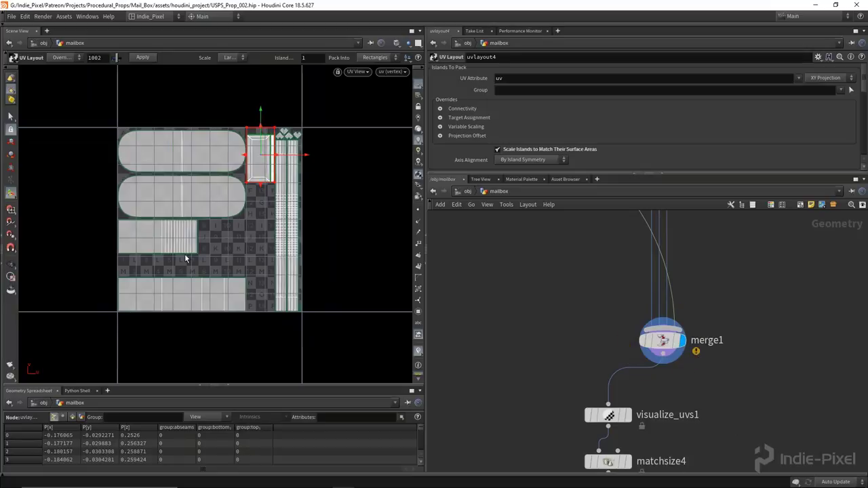
{"action": "scroll", "coordinate": [186, 255], "scroll_direction": "up", "scroll_amount": 2}
{"action": "key", "text": "Escape"}
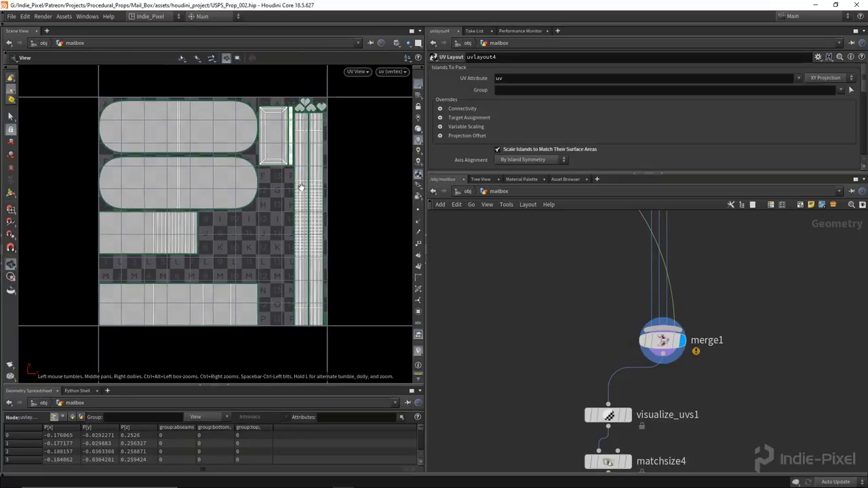
{"action": "middle_click_drag", "start_coordinate": [632, 453], "coordinate": [624, 404]}
{"action": "scroll", "coordinate": [293, 217], "scroll_direction": "down", "scroll_amount": 2}
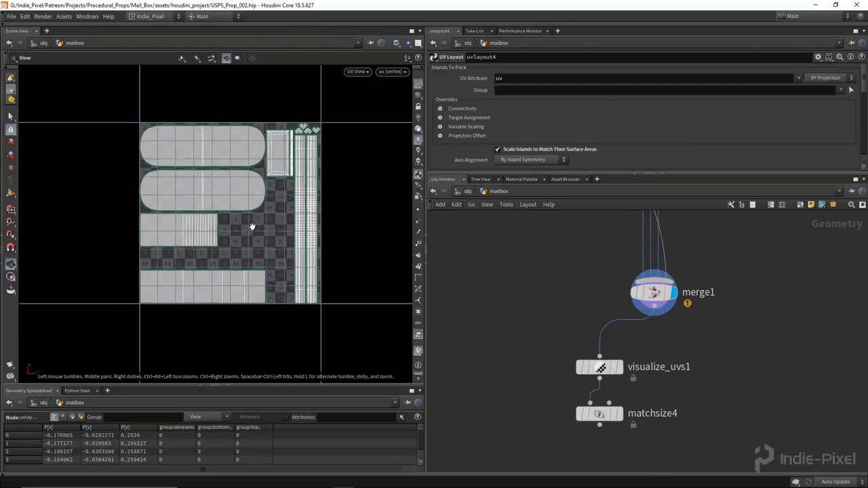
Step: Examine the assembled mailbox in the perspective view to check where the door panel and handle sit
{"action": "key", "text": "space+1"}
{"action": "key", "text": "h"}
{"action": "left_click_drag", "start_coordinate": [242, 223], "coordinate": [217, 315]}
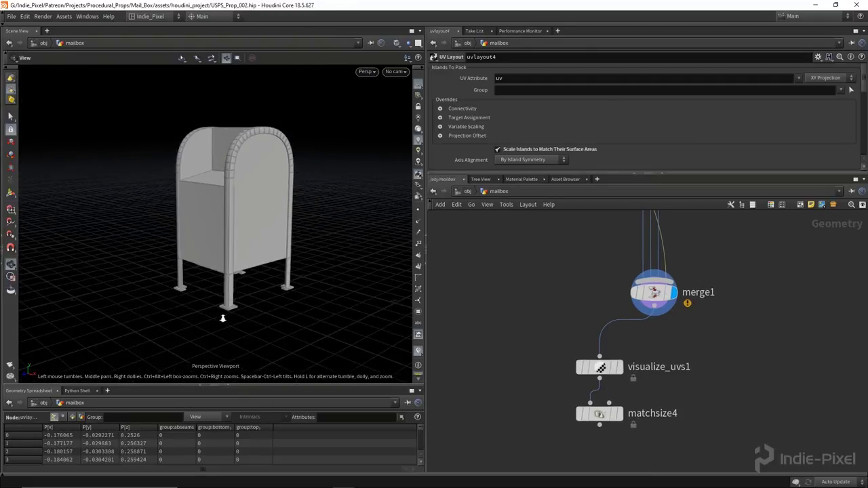
{"action": "scroll", "coordinate": [250, 271], "scroll_direction": "up", "scroll_amount": 5}
{"action": "scroll", "coordinate": [250, 271], "scroll_direction": "down", "scroll_amount": 8}
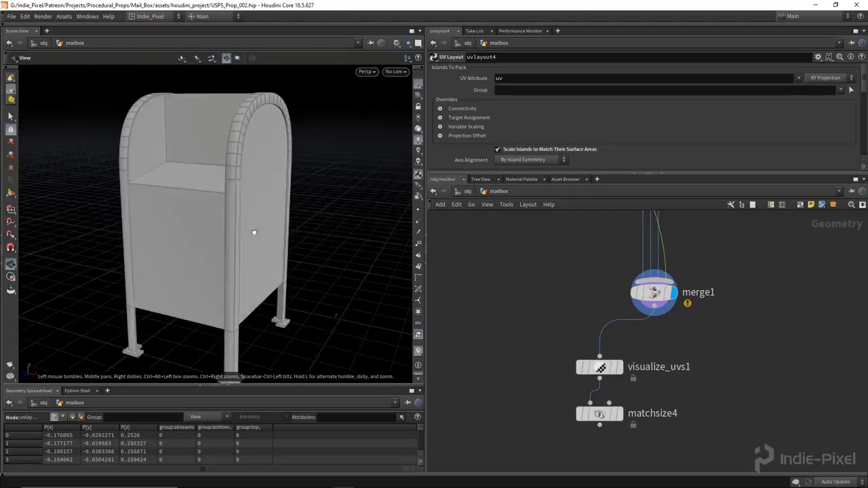
{"action": "scroll", "coordinate": [226, 242], "scroll_direction": "down", "scroll_amount": 1}
{"action": "scroll", "coordinate": [671, 341], "scroll_direction": "down", "scroll_amount": 4}
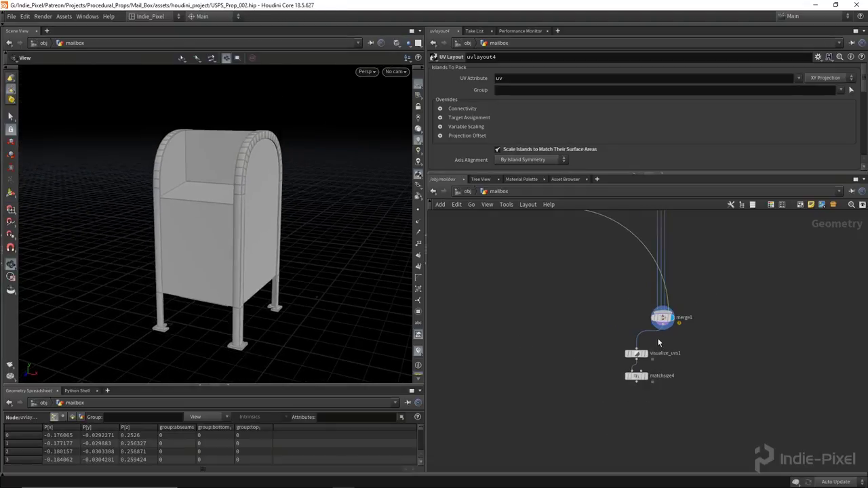
{"action": "left_click_drag", "start_coordinate": [240, 242], "coordinate": [511, 275]}
{"action": "key", "text": "h"}
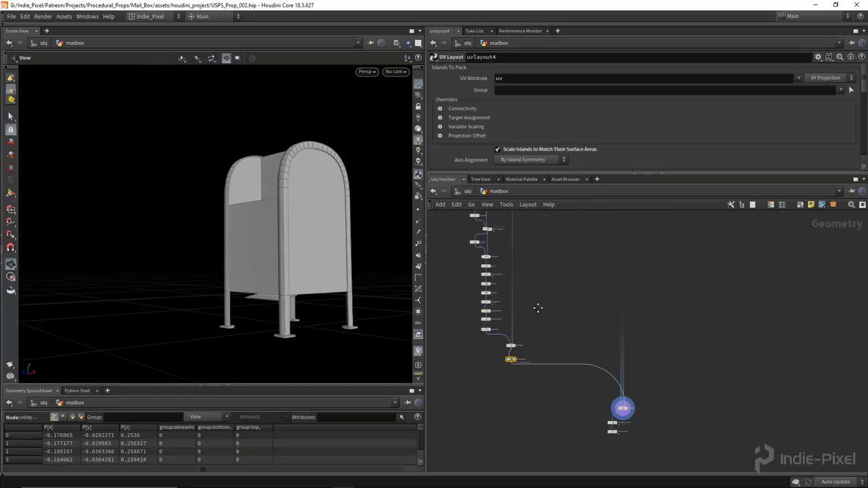
Step: Feed the door branch's null1 node from matchsize1 instead of boolean1
{"action": "scroll", "coordinate": [610, 315], "scroll_direction": "up", "scroll_amount": 6}
{"action": "middle_click_drag", "start_coordinate": [592, 328], "coordinate": [616, 333]}
{"action": "scroll", "coordinate": [666, 329], "scroll_direction": "up", "scroll_amount": 2}
{"action": "left_click", "coordinate": [690, 321]}
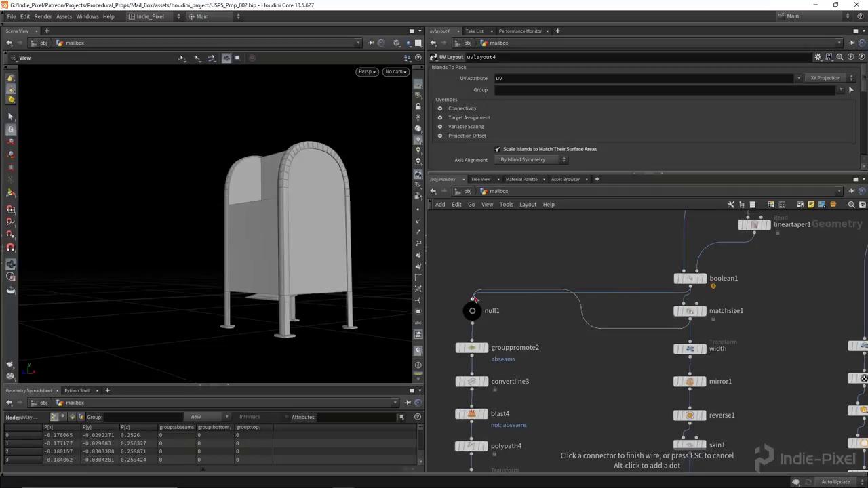
{"action": "left_click", "coordinate": [472, 302]}
{"action": "left_click_drag", "start_coordinate": [473, 309], "coordinate": [478, 322]}
{"action": "scroll", "coordinate": [603, 339], "scroll_direction": "down", "scroll_amount": 2}
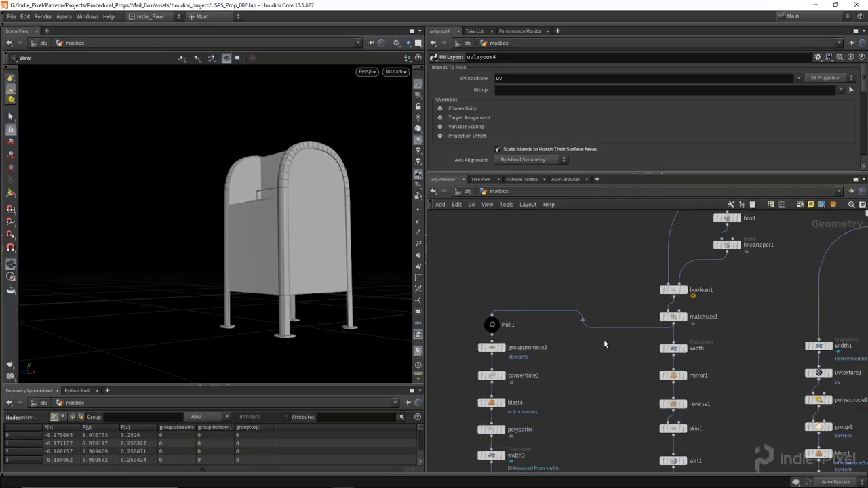
Step: Move box1, lineartaper1, boolean1 and matchsize1 farther above the width node, and inspect the door on the mailbox
{"action": "left_click_drag", "start_coordinate": [672, 356], "coordinate": [671, 358]}
{"action": "left_click_drag", "start_coordinate": [609, 334], "coordinate": [609, 312]}
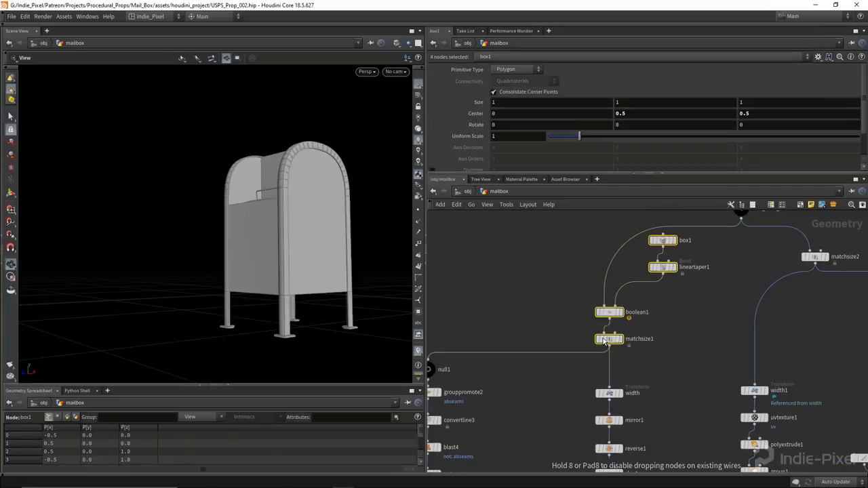
{"action": "left_click_drag", "start_coordinate": [262, 233], "coordinate": [186, 223]}
{"action": "scroll", "coordinate": [512, 342], "scroll_direction": "down", "scroll_amount": 3}
{"action": "left_click_drag", "start_coordinate": [308, 227], "coordinate": [343, 211]}
{"action": "scroll", "coordinate": [552, 325], "scroll_direction": "up", "scroll_amount": 5}
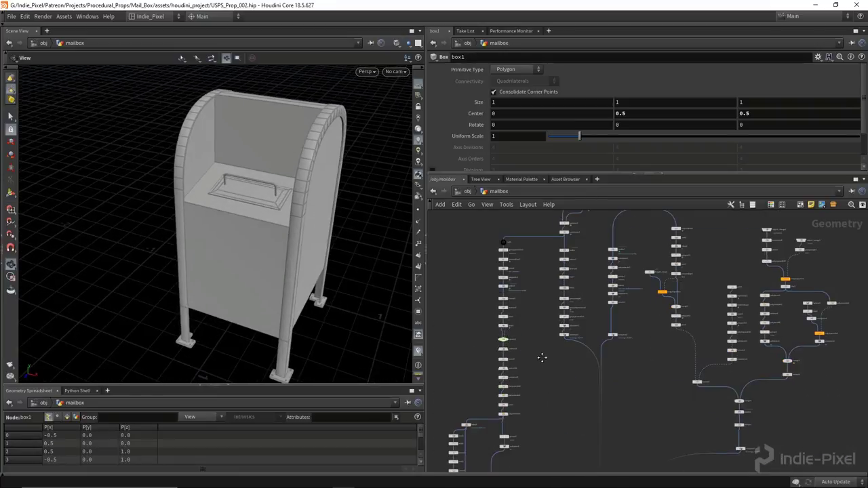
Step: Set carve2's First U to 0.109 and First V to 0.17 to resize the door panel
{"action": "left_click", "coordinate": [559, 314]}
{"action": "mouse_move", "coordinate": [559, 72]}
{"action": "left_mouse_down"}
{"action": "mouse_move", "coordinate": [576, 68]}
{"action": "mouse_move", "coordinate": [550, 64]}
{"action": "mouse_move", "coordinate": [576, 67]}
{"action": "mouse_move", "coordinate": [558, 69]}
{"action": "left_mouse_up"}
{"action": "scroll", "coordinate": [568, 385], "scroll_direction": "up", "scroll_amount": 3}
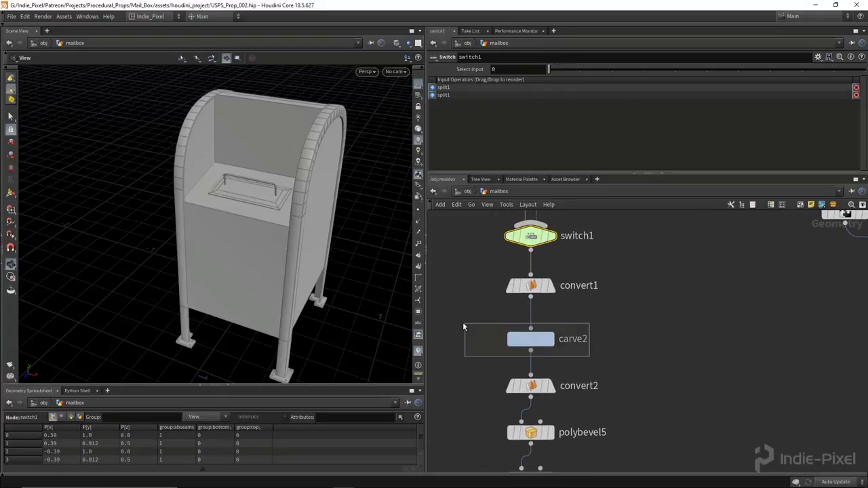
{"action": "left_click", "coordinate": [530, 338]}
{"action": "left_click_drag", "start_coordinate": [596, 82], "coordinate": [581, 80]}
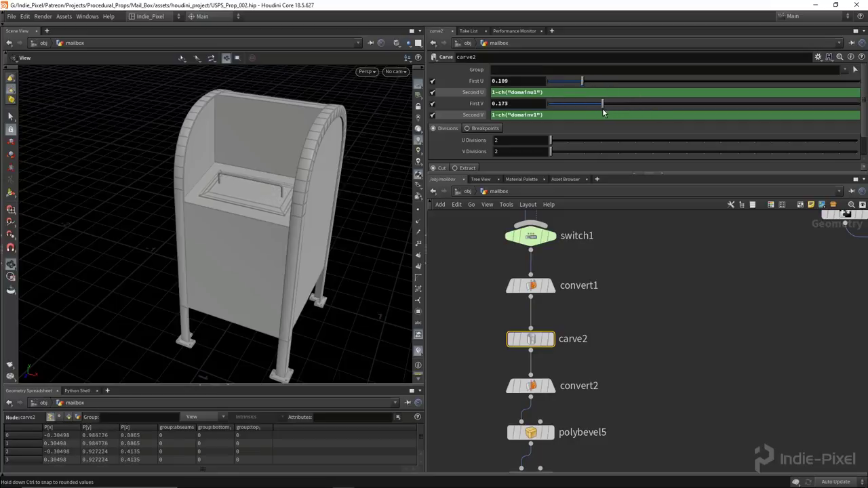
{"action": "left_click_drag", "start_coordinate": [185, 245], "coordinate": [271, 264]}
Step: Set transform1's Y translation for the bottom group to -0.64, above OUT_SIDE_PROFILE, and inspect the mailbox's height
{"action": "scroll", "coordinate": [284, 207], "scroll_direction": "up", "scroll_amount": 3}
{"action": "scroll", "coordinate": [666, 353], "scroll_direction": "down", "scroll_amount": 5}
{"action": "middle_click_drag", "start_coordinate": [658, 413], "coordinate": [580, 422]}
{"action": "scroll", "coordinate": [622, 377], "scroll_direction": "up", "scroll_amount": 5}
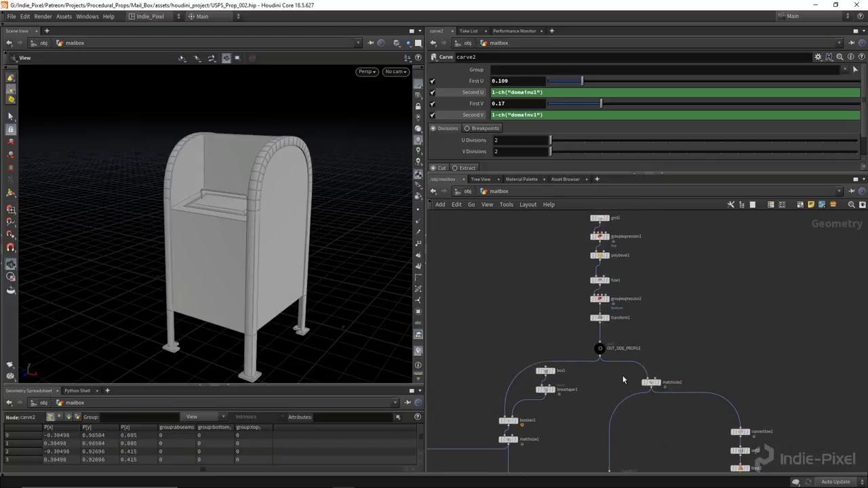
{"action": "scroll", "coordinate": [623, 338], "scroll_direction": "up", "scroll_amount": 1}
{"action": "left_click", "coordinate": [596, 316]}
{"action": "middle_click_drag", "start_coordinate": [630, 108], "coordinate": [571, 123]}
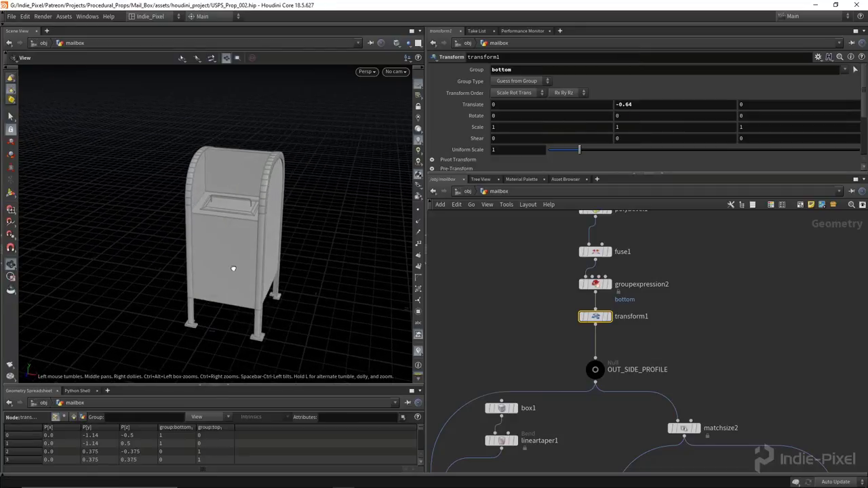
{"action": "key", "text": "h"}
{"action": "scroll", "coordinate": [578, 447], "scroll_direction": "up", "scroll_amount": 8}
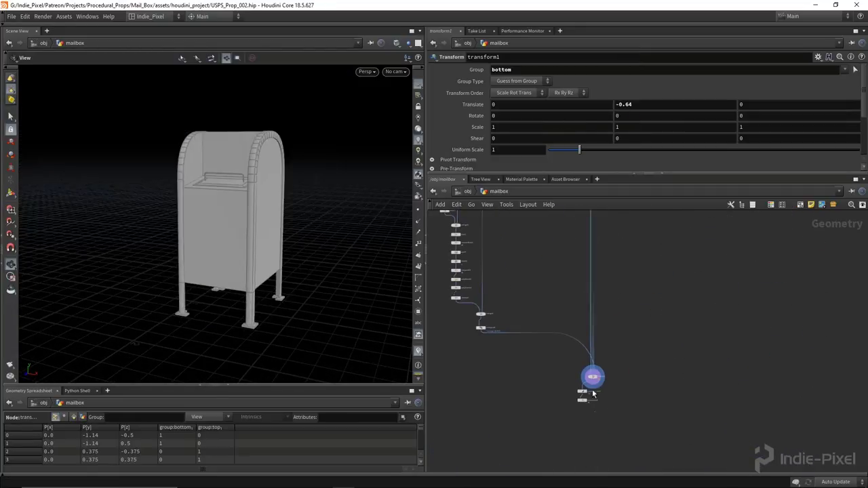
Step: Display the matchsize4 node, check the packed UV layout, and return to the perspective view
{"action": "scroll", "coordinate": [581, 400], "scroll_direction": "up", "scroll_amount": 3}
{"action": "left_click", "coordinate": [573, 372]}
{"action": "left_click_drag", "start_coordinate": [285, 203], "coordinate": [258, 259]}
{"action": "key", "text": "space+5"}
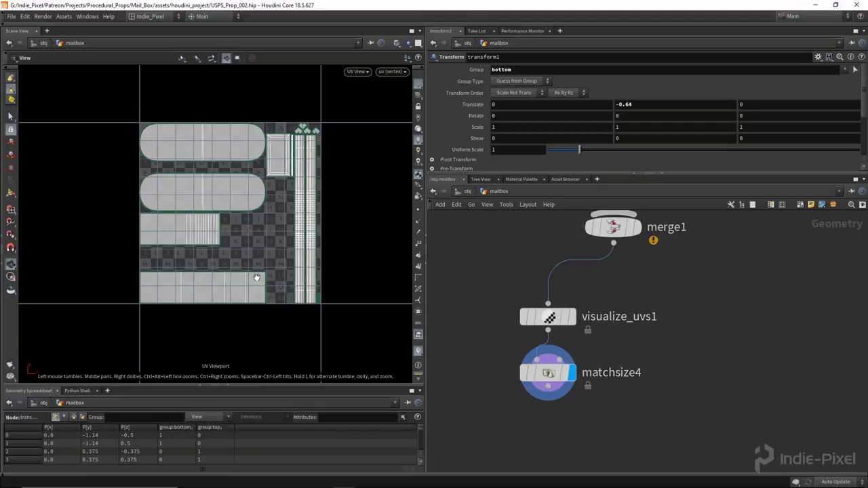
{"action": "key", "text": "space+1"}
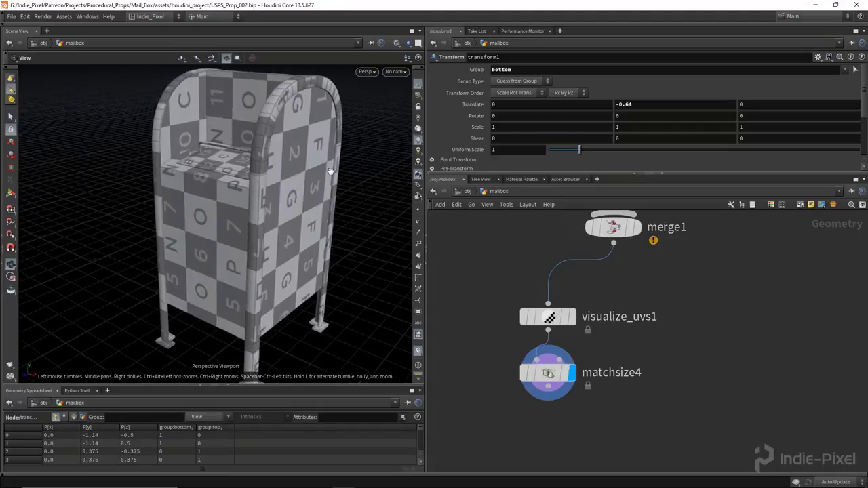
Step: Examine the UV checker pattern on the assembled mailbox's body, frame and legs from several angles
{"action": "left_click_drag", "start_coordinate": [359, 186], "coordinate": [288, 134]}
{"action": "left_click_drag", "start_coordinate": [323, 91], "coordinate": [252, 246]}
{"action": "scroll", "coordinate": [262, 242], "scroll_direction": "down", "scroll_amount": 3}
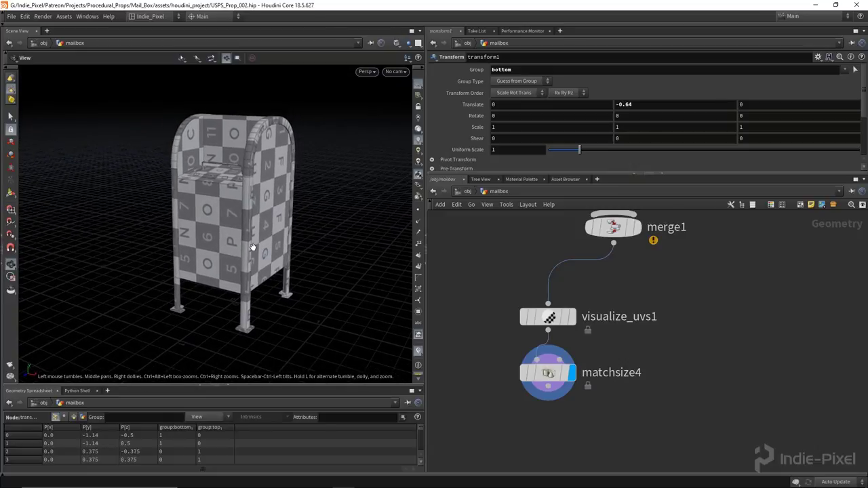
{"action": "left_click_drag", "start_coordinate": [252, 247], "coordinate": [309, 155]}
{"action": "scroll", "coordinate": [237, 142], "scroll_direction": "up", "scroll_amount": 3}
{"action": "scroll", "coordinate": [530, 327], "scroll_direction": "down", "scroll_amount": 2}
{"action": "scroll", "coordinate": [209, 196], "scroll_direction": "down", "scroll_amount": 3}
{"action": "left_click_drag", "start_coordinate": [210, 196], "coordinate": [163, 271]}
{"action": "scroll", "coordinate": [145, 302], "scroll_direction": "up", "scroll_amount": 3}
{"action": "left_click_drag", "start_coordinate": [145, 302], "coordinate": [150, 167]}
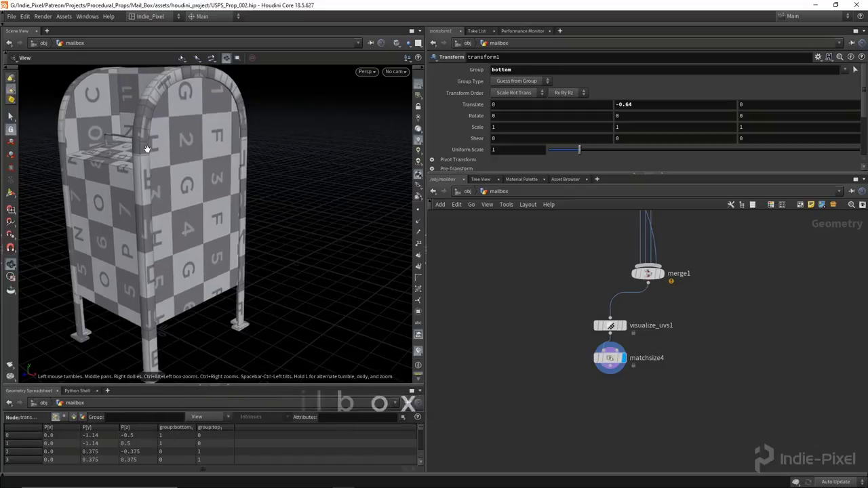
Step: Display the sort3 node in the frame branch to view its arch-shaped curve
{"action": "scroll", "coordinate": [225, 238], "scroll_direction": "down", "scroll_amount": 3}
{"action": "scroll", "coordinate": [676, 341], "scroll_direction": "down", "scroll_amount": 3}
{"action": "scroll", "coordinate": [631, 345], "scroll_direction": "down", "scroll_amount": 4}
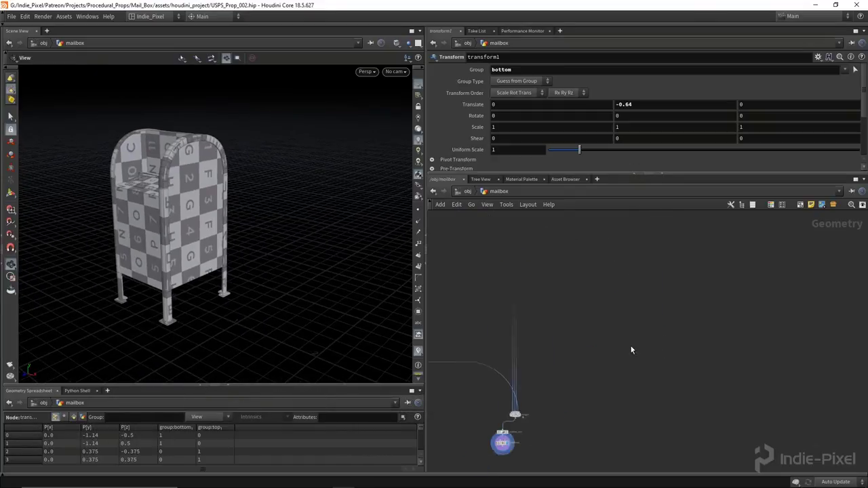
{"action": "scroll", "coordinate": [622, 370], "scroll_direction": "up", "scroll_amount": 3}
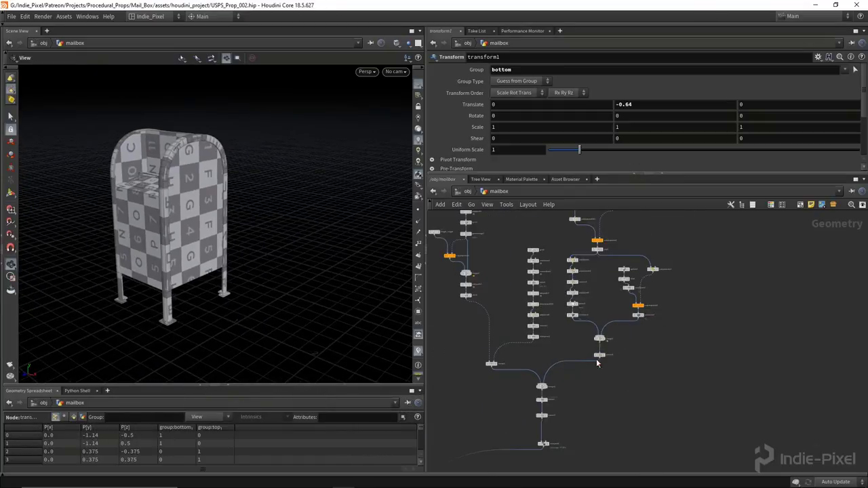
{"action": "key", "text": "l"}
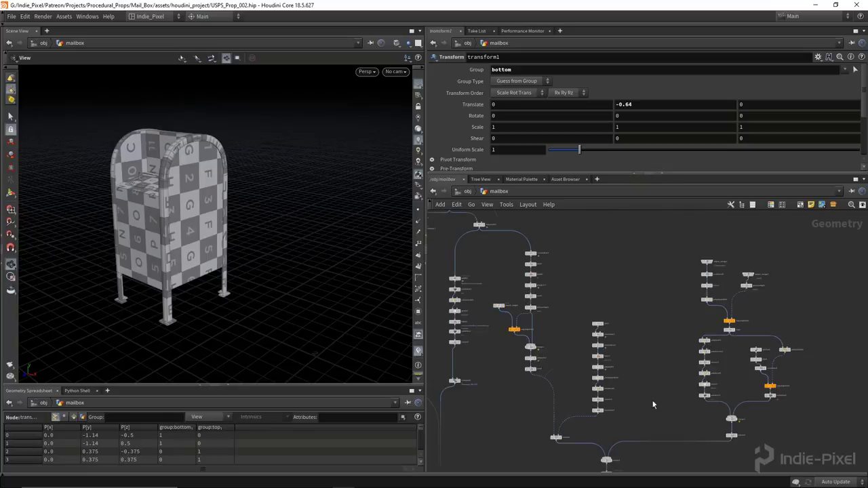
{"action": "scroll", "coordinate": [541, 316], "scroll_direction": "up", "scroll_amount": 4}
{"action": "scroll", "coordinate": [521, 289], "scroll_direction": "up", "scroll_amount": 2}
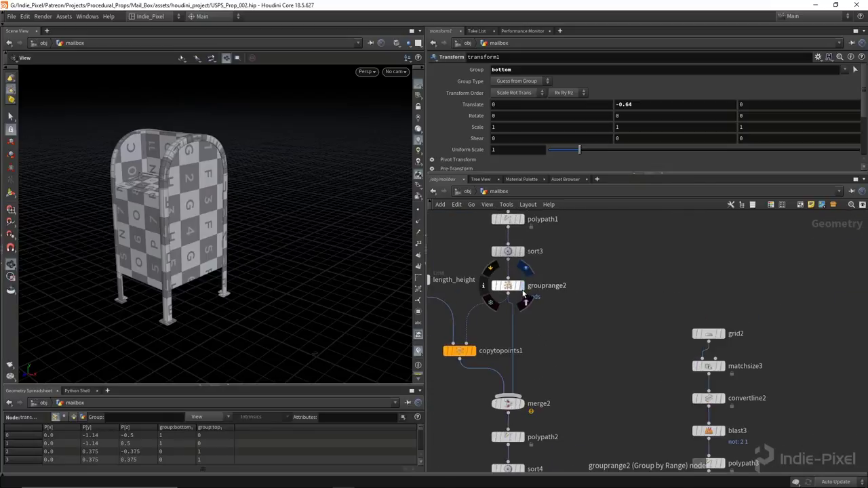
{"action": "left_click", "coordinate": [520, 284]}
{"action": "left_click", "coordinate": [521, 251]}
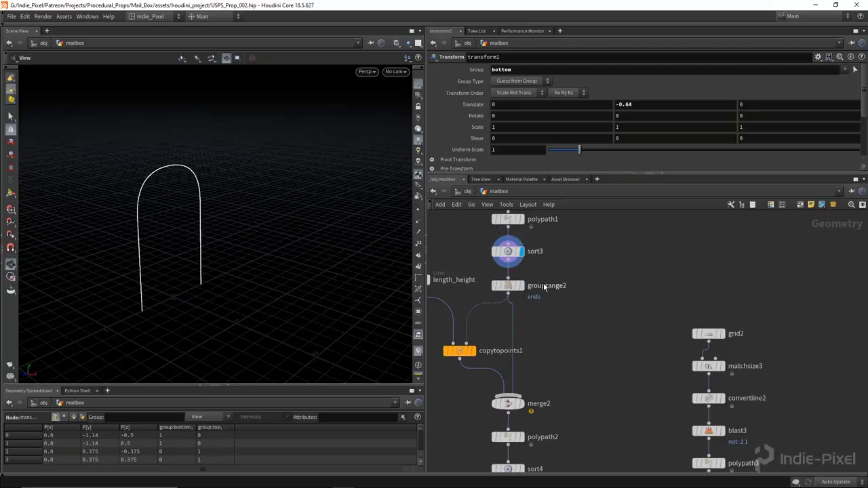
Step: Move uvlayout3 closer beneath mirror3, then shift merge4, width2, mirror3 and uvlayout3 together slightly farther below sweep1
{"action": "scroll", "coordinate": [586, 308], "scroll_direction": "down", "scroll_amount": 5}
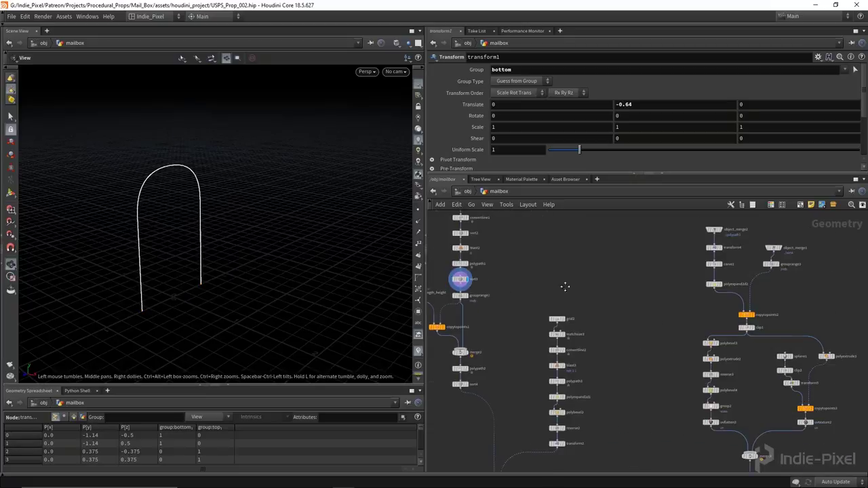
{"action": "left_click_drag", "start_coordinate": [612, 360], "coordinate": [643, 348]}
{"action": "scroll", "coordinate": [557, 296], "scroll_direction": "up", "scroll_amount": 2}
{"action": "middle_click_drag", "start_coordinate": [519, 476], "coordinate": [534, 415]}
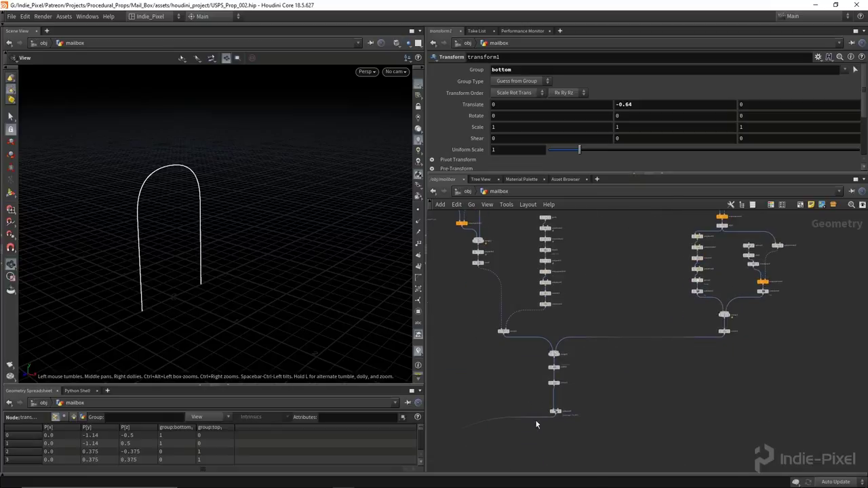
{"action": "left_click", "coordinate": [555, 411]}
{"action": "scroll", "coordinate": [554, 411], "scroll_direction": "up", "scroll_amount": 3}
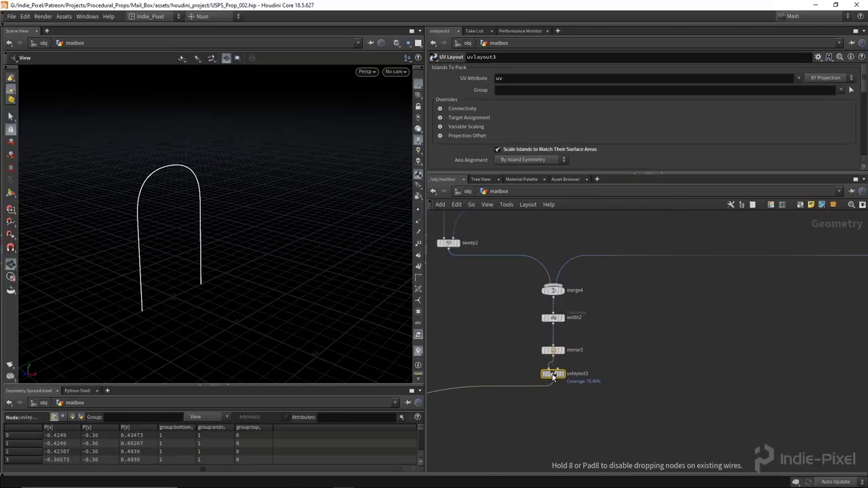
{"action": "left_click_drag", "start_coordinate": [556, 280], "coordinate": [557, 281]}
{"action": "scroll", "coordinate": [604, 330], "scroll_direction": "down", "scroll_amount": 5}
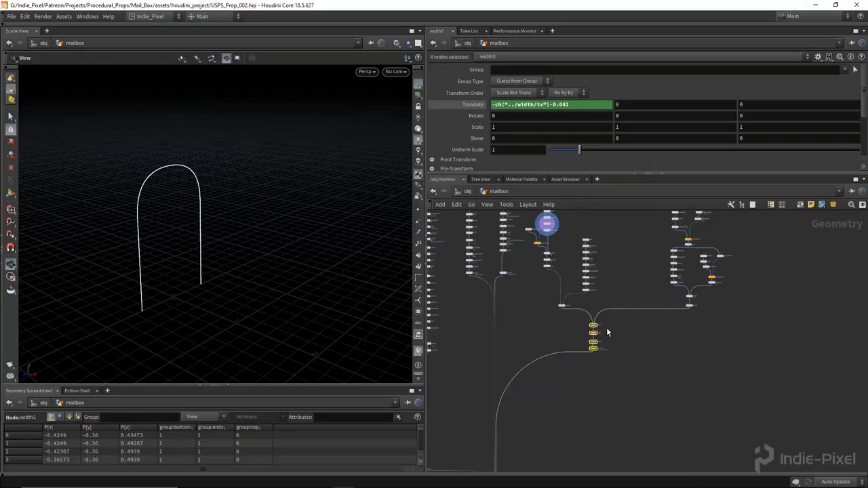
Step: Add an Object Merge node in the empty space above grid2, referencing ../sort3 with Transform set to None, and display it
{"action": "scroll", "coordinate": [580, 328], "scroll_direction": "up", "scroll_amount": 4}
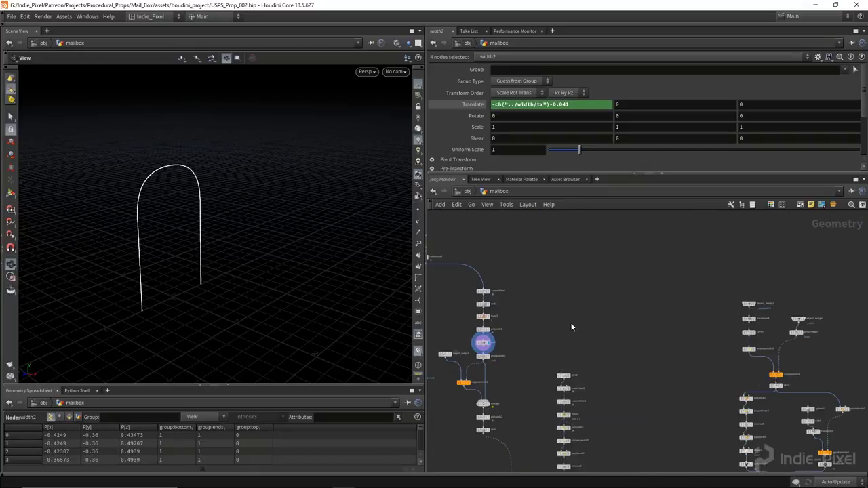
{"action": "key", "text": "Tab"}
{"action": "type", "text": "merge"}
{"action": "key", "text": "Return"}
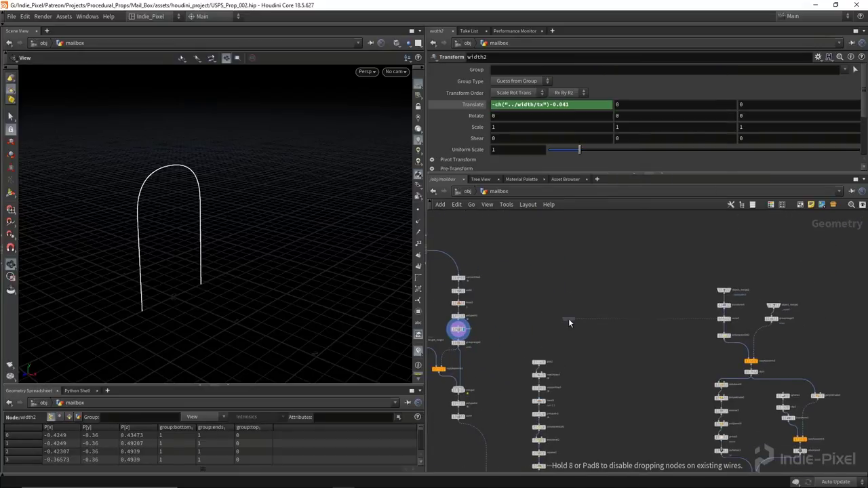
{"action": "left_click", "coordinate": [587, 326]}
{"action": "scroll", "coordinate": [474, 337], "scroll_direction": "up", "scroll_amount": 3}
{"action": "left_click_drag", "start_coordinate": [456, 335], "coordinate": [557, 94]}
{"action": "left_click", "coordinate": [524, 136]}
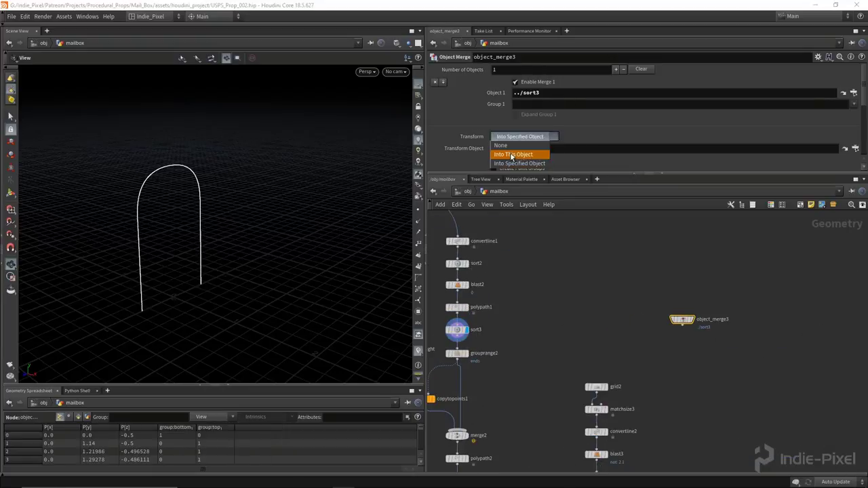
{"action": "left_click", "coordinate": [511, 155]}
{"action": "left_click_drag", "start_coordinate": [686, 319], "coordinate": [703, 317]}
Step: Turn on point display in the viewport and inspect the arch curve's points
{"action": "left_click_drag", "start_coordinate": [197, 237], "coordinate": [238, 269]}
{"action": "scroll", "coordinate": [642, 302], "scroll_direction": "down", "scroll_amount": 5}
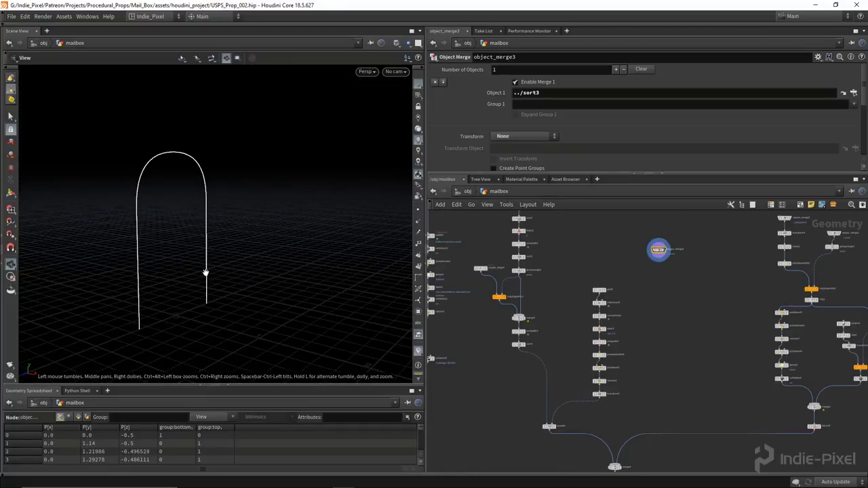
{"action": "left_click_drag", "start_coordinate": [228, 291], "coordinate": [204, 291]}
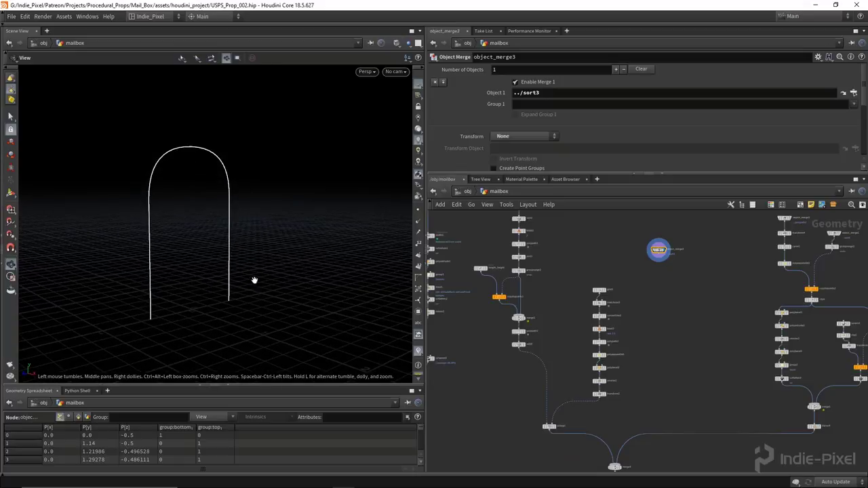
{"action": "left_click", "coordinate": [418, 210]}
{"action": "left_click_drag", "start_coordinate": [195, 217], "coordinate": [145, 216]}
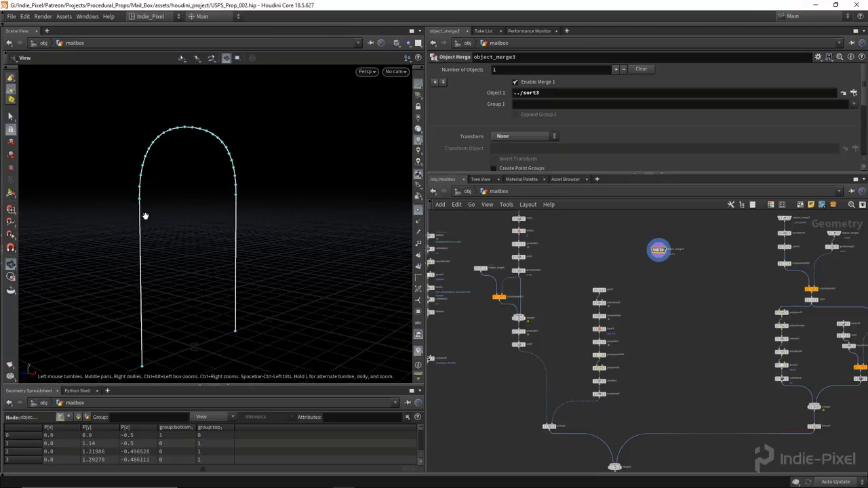
Step: Template sweep1 over the arch curve and inspect how the swept frame surrounds it
{"action": "scroll", "coordinate": [550, 427], "scroll_direction": "up", "scroll_amount": 5}
{"action": "left_click", "coordinate": [551, 421]}
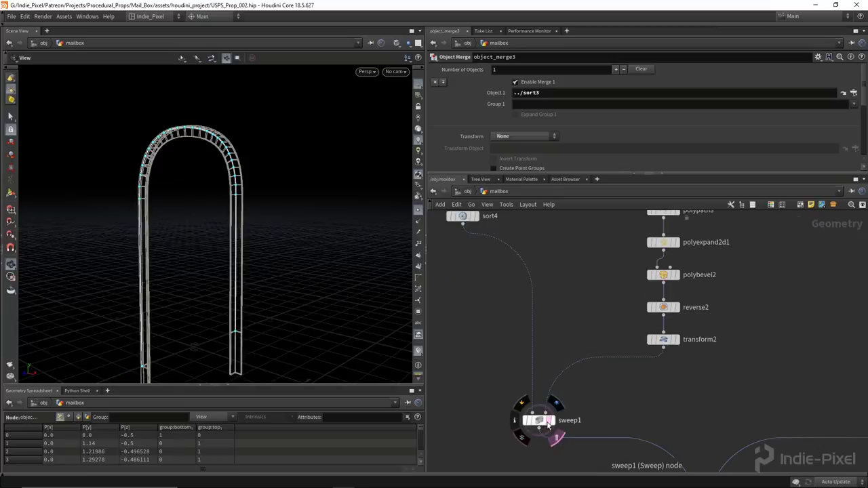
{"action": "left_click_drag", "start_coordinate": [229, 244], "coordinate": [323, 171]}
{"action": "key", "text": "f"}
{"action": "key", "text": "f"}
{"action": "left_click_drag", "start_coordinate": [359, 112], "coordinate": [225, 127]}
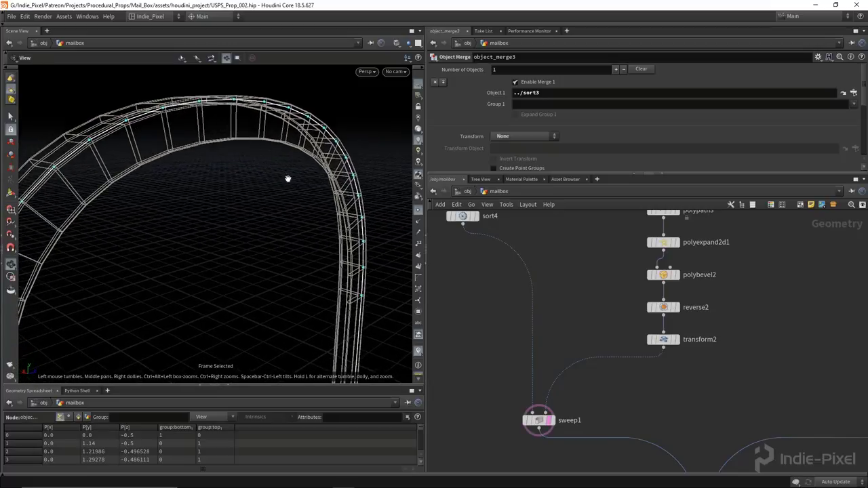
{"action": "key", "text": "f"}
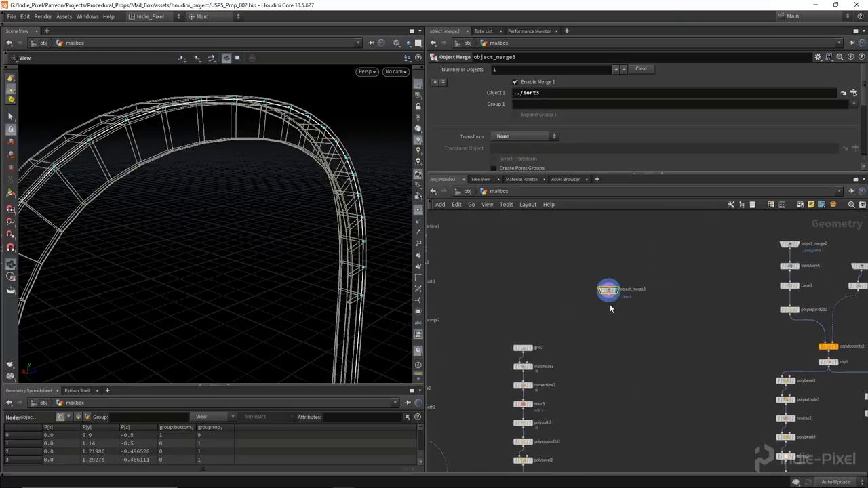
Step: Add a Point node wired beneath object_merge3
{"action": "scroll", "coordinate": [609, 309], "scroll_direction": "up", "scroll_amount": 2}
{"action": "key", "text": "Tab"}
{"action": "type", "text": "poi"}
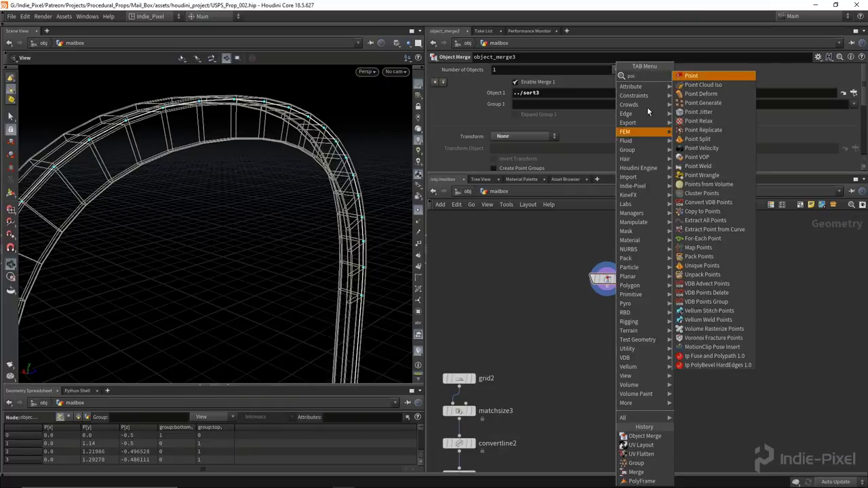
{"action": "mouse_move", "coordinate": [630, 86]}
{"action": "left_click", "coordinate": [705, 81]}
{"action": "left_click", "coordinate": [619, 305]}
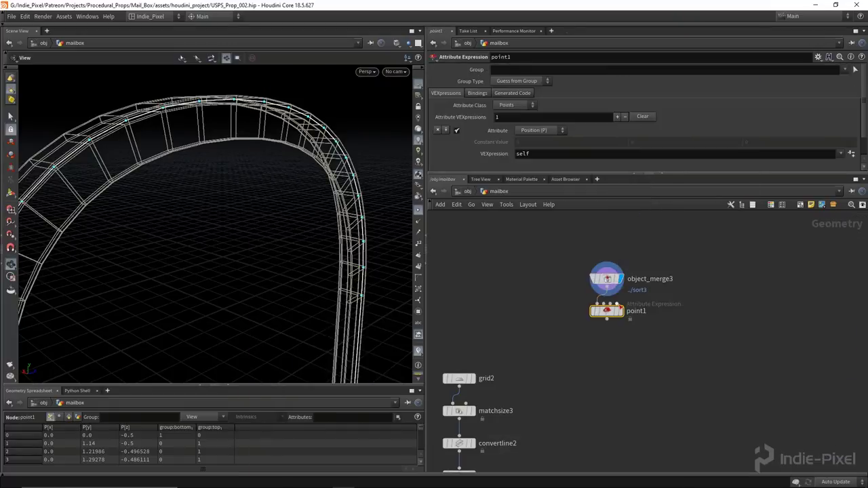
Step: Display point1, set its attribute to Normal (N), and enter the VEXpression {1,0,0}
{"action": "left_click", "coordinate": [549, 132]}
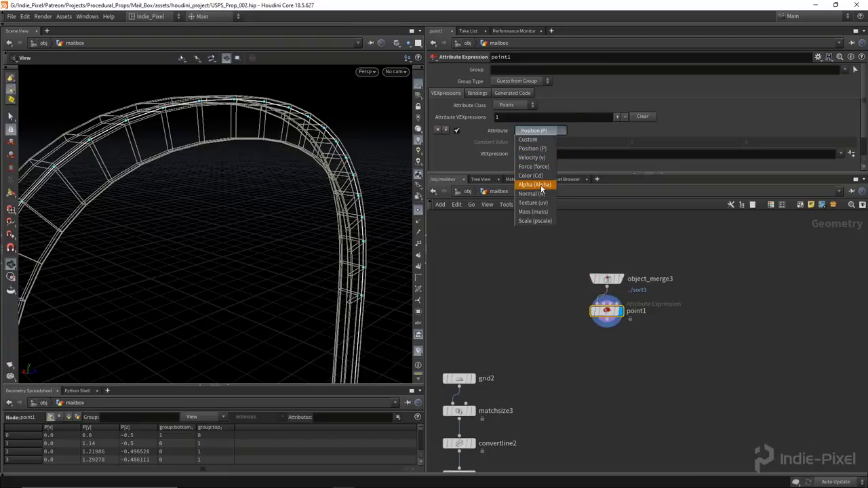
{"action": "left_click", "coordinate": [530, 193]}
{"action": "left_click", "coordinate": [546, 152]}
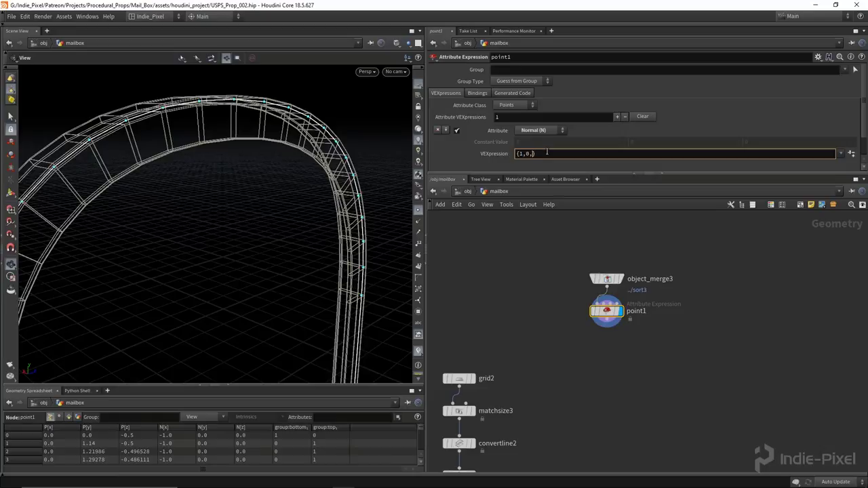
{"action": "type", "text": "{1,0,0}"}
{"action": "key", "text": "Return"}
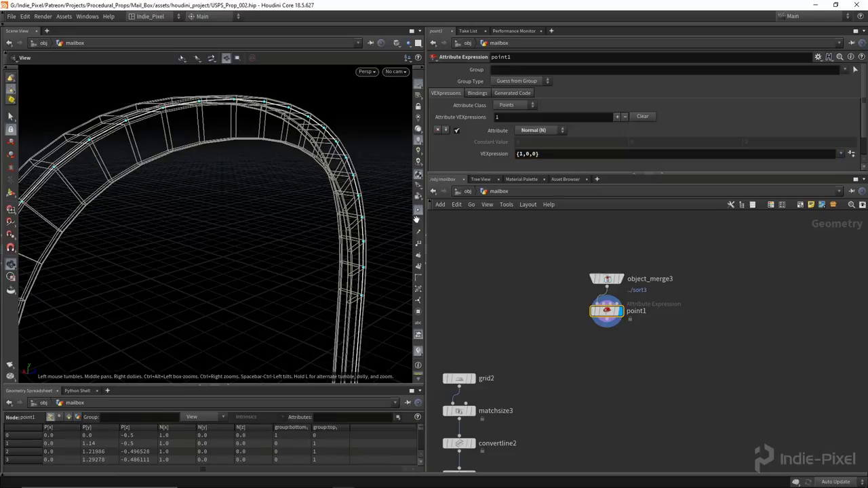
Step: Show the point normals in the viewport, check their direction along the arch, and keep the VEXpression as {1,0,0}
{"action": "left_click_drag", "start_coordinate": [403, 223], "coordinate": [670, 187]}
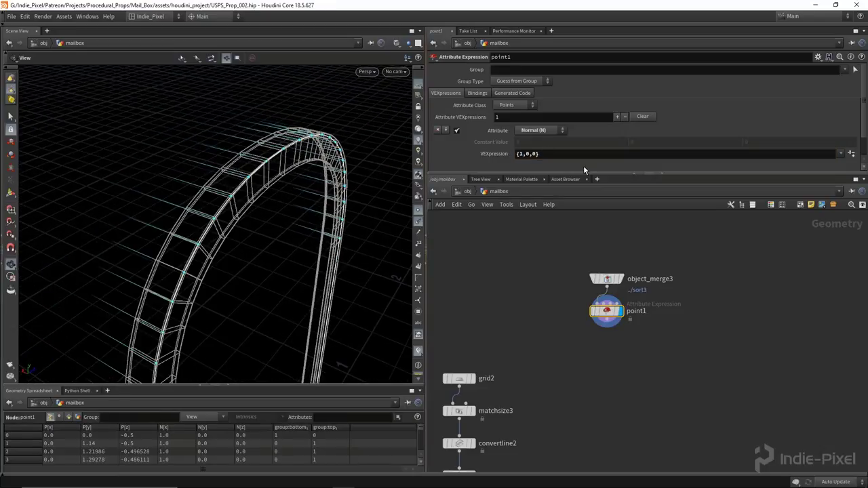
{"action": "left_click", "coordinate": [546, 155]}
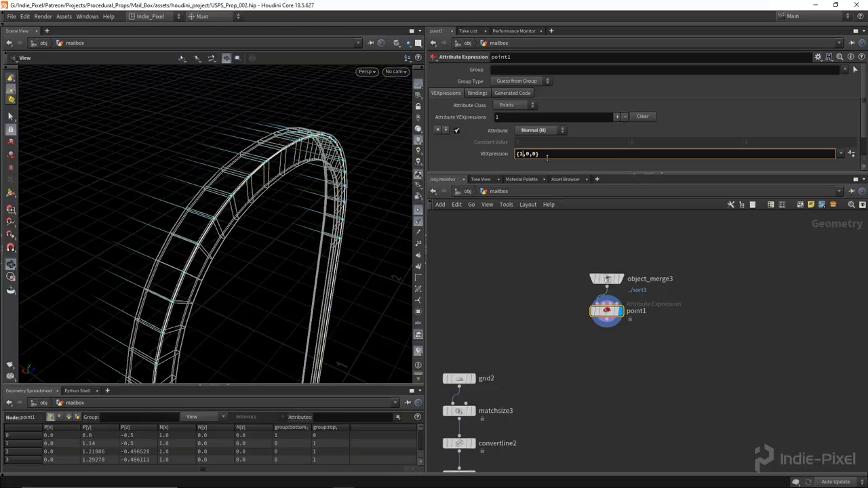
{"action": "key", "text": "Return"}
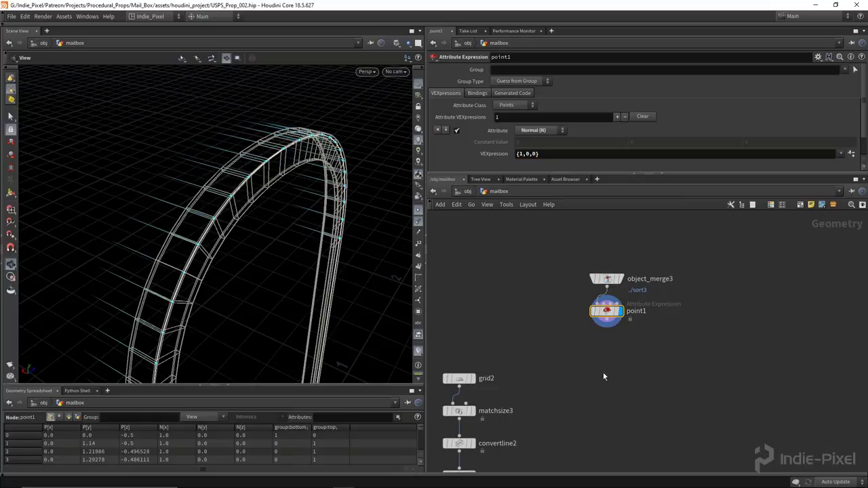
Step: Add a PolyFrame node wired beneath point1
{"action": "key", "text": "Tab"}
{"action": "type", "text": "poly"}
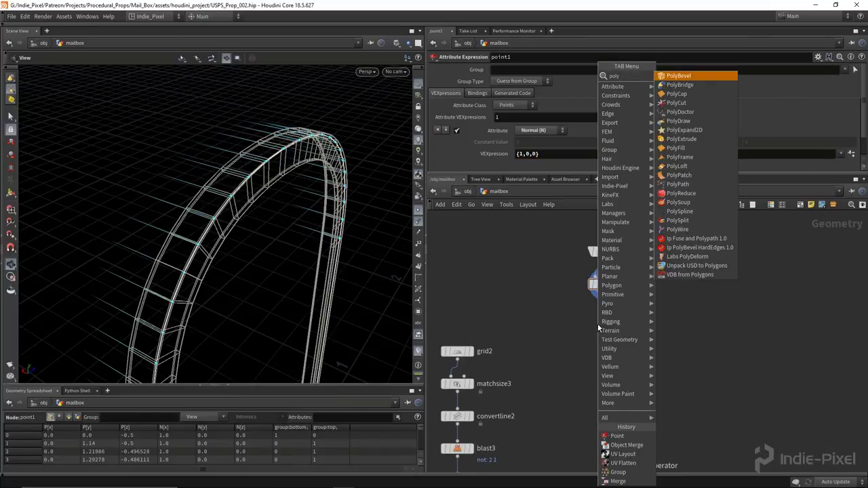
{"action": "key", "text": "Down"}
{"action": "key", "text": "Down"}
{"action": "key", "text": "Down"}
{"action": "key", "text": "Down"}
{"action": "key", "text": "Down"}
{"action": "key", "text": "Down"}
{"action": "key", "text": "Down"}
{"action": "key", "text": "Down"}
{"action": "key", "text": "Down"}
{"action": "key", "text": "Return"}
{"action": "scroll", "coordinate": [610, 305], "scroll_direction": "up", "scroll_amount": 3}
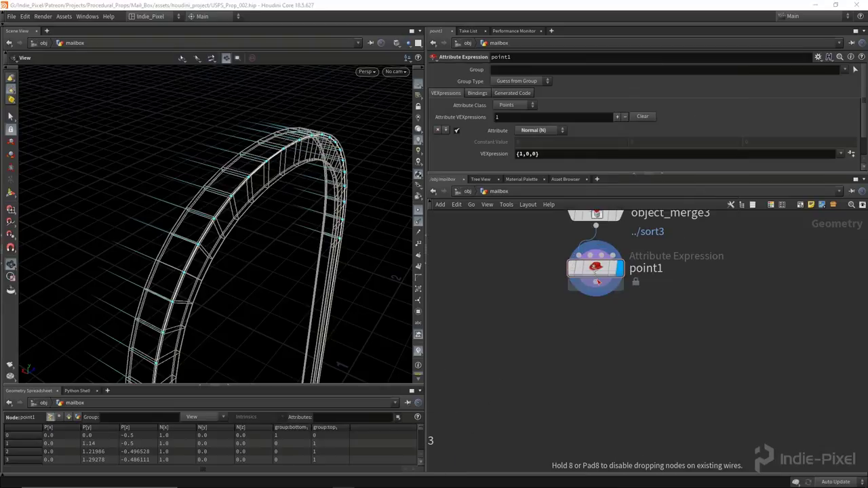
{"action": "left_click", "coordinate": [614, 312]}
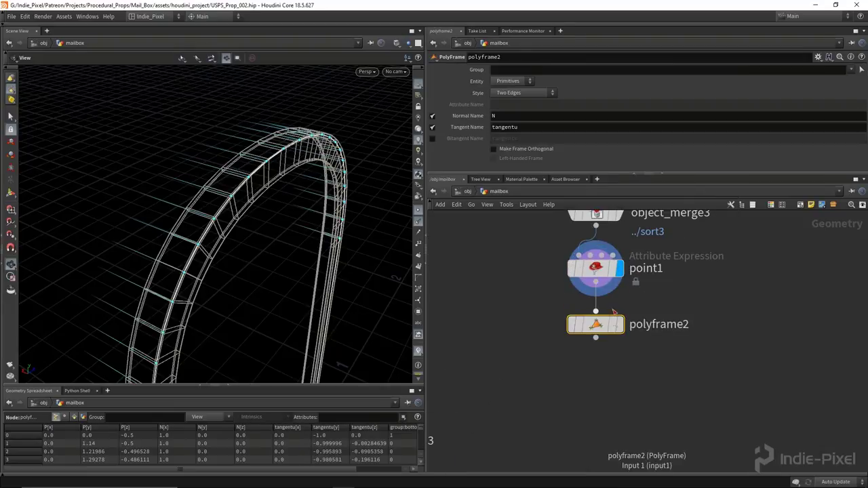
Step: Display polyframe2, disable its Normal Name output, and set the Tangent Name to fwd
{"action": "left_click", "coordinate": [433, 116]}
{"action": "double_click", "coordinate": [538, 129]}
{"action": "key", "text": "Return"}
{"action": "type", "text": "fwd"}
{"action": "key", "text": "Return"}
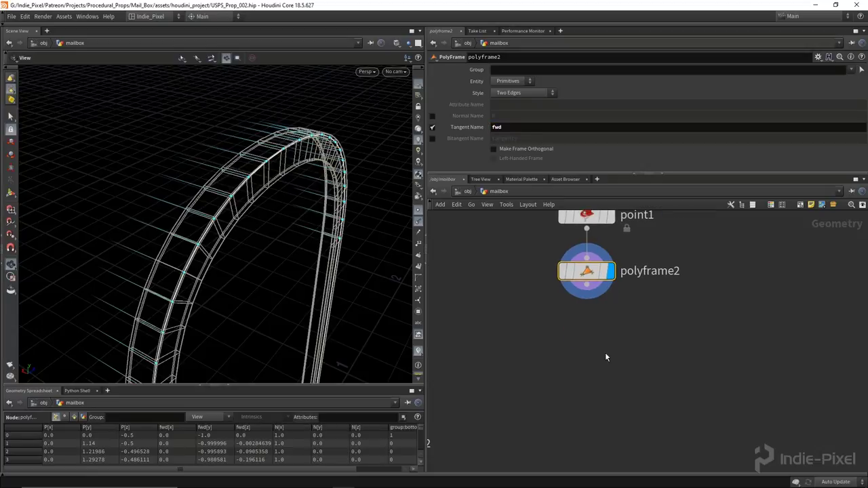
Step: Add an Attribute Wrangle beneath polyframe2, enter the VEXpression @N = cross(@N, v@fwd); and check the normals around the arch
{"action": "key", "text": "Tab"}
{"action": "type", "text": "wrangle"}
{"action": "key", "text": "Return"}
{"action": "left_click", "coordinate": [602, 353]}
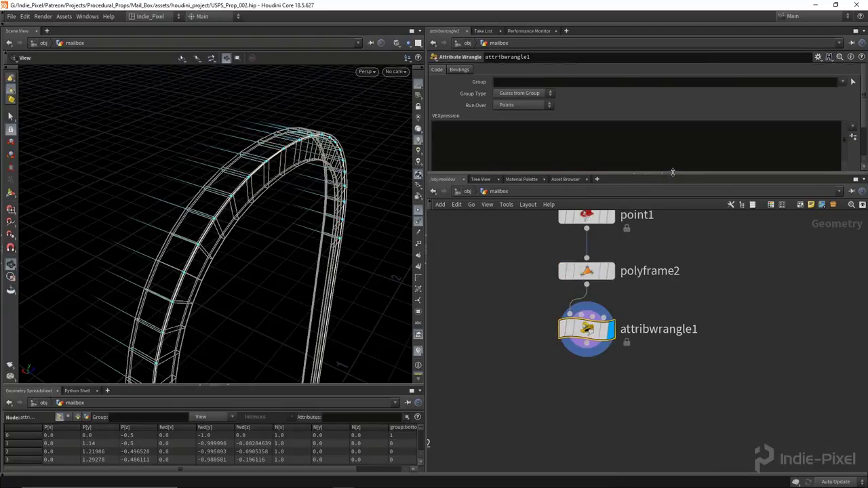
{"action": "left_click_drag", "start_coordinate": [672, 173], "coordinate": [671, 218]}
{"action": "left_click", "coordinate": [531, 156]}
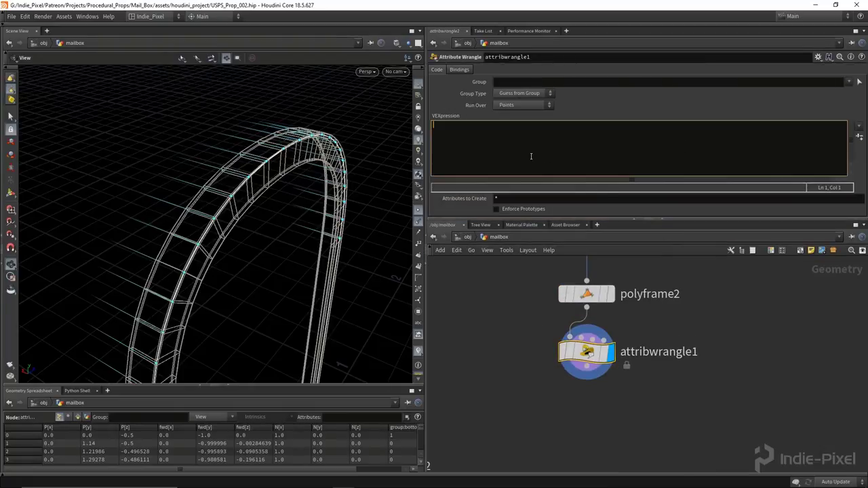
{"action": "type", "text": "@N = cross(@N, v@fwd);"}
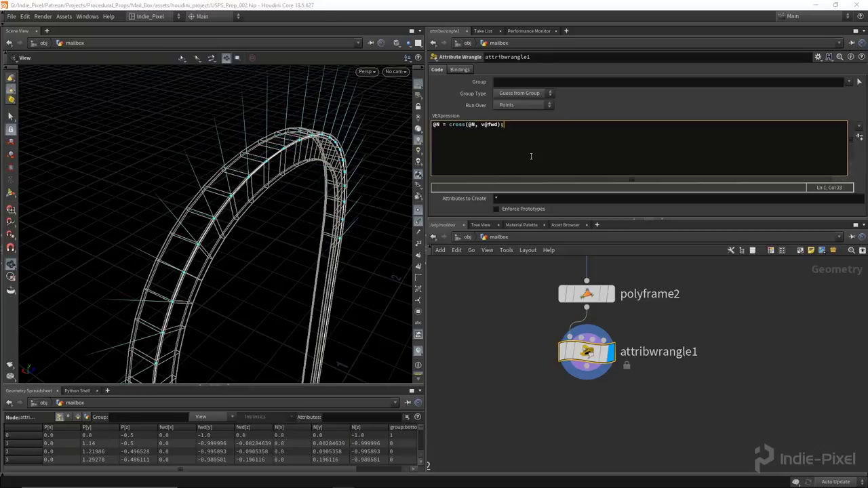
{"action": "left_click_drag", "start_coordinate": [190, 135], "coordinate": [307, 170]}
Step: Add a Peak node beneath attribwrangle1, wire it in, and display it
{"action": "middle_click_drag", "start_coordinate": [594, 420], "coordinate": [560, 382]}
{"action": "key", "text": "Tab"}
{"action": "type", "text": "peak"}
{"action": "key", "text": "Return"}
{"action": "left_click", "coordinate": [561, 376]}
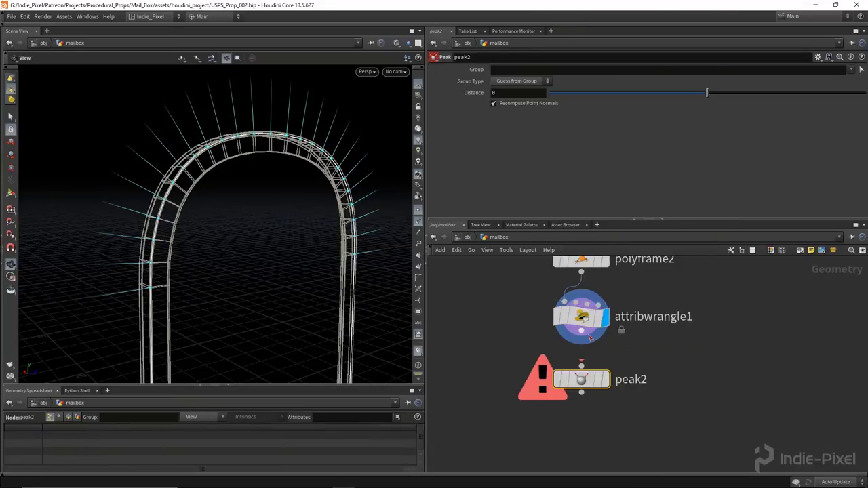
{"action": "left_click", "coordinate": [605, 377]}
Step: Compare Recompute Point Normals off and on, then adjust the Peak distance to pull the curve inward onto the frame's face
{"action": "left_click", "coordinate": [529, 103]}
{"action": "left_click", "coordinate": [493, 103]}
{"action": "left_click_drag", "start_coordinate": [705, 95], "coordinate": [706, 92]}
{"action": "middle_click_drag", "start_coordinate": [529, 93], "coordinate": [405, 135]}
{"action": "left_click_drag", "start_coordinate": [223, 169], "coordinate": [251, 153]}
Step: Add and display a Resample node beneath peak2, and enable Resample by Polygon Edge
{"action": "middle_click_drag", "start_coordinate": [603, 429], "coordinate": [586, 372]}
{"action": "key", "text": "Tab"}
{"action": "type", "text": "normal"}
{"action": "key", "text": "Return"}
{"action": "left_click", "coordinate": [581, 373]}
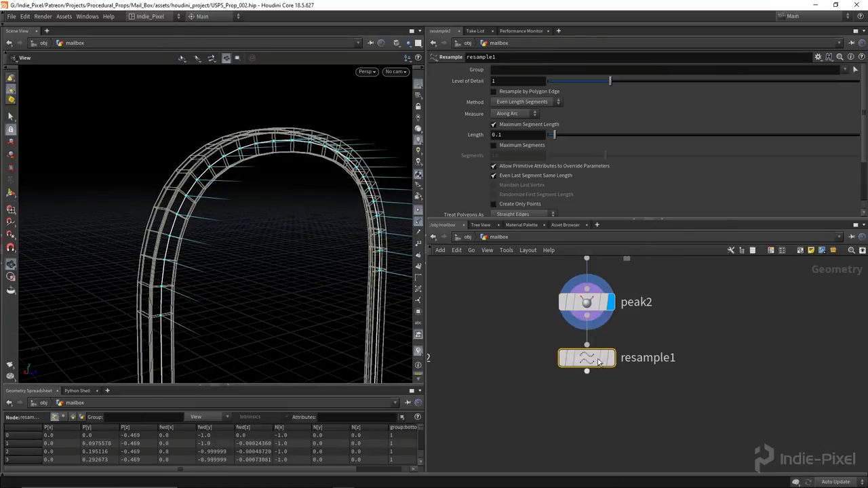
{"action": "left_click", "coordinate": [539, 92]}
{"action": "left_click_drag", "start_coordinate": [302, 223], "coordinate": [227, 173]}
{"action": "left_click_drag", "start_coordinate": [677, 184], "coordinate": [677, 150]}
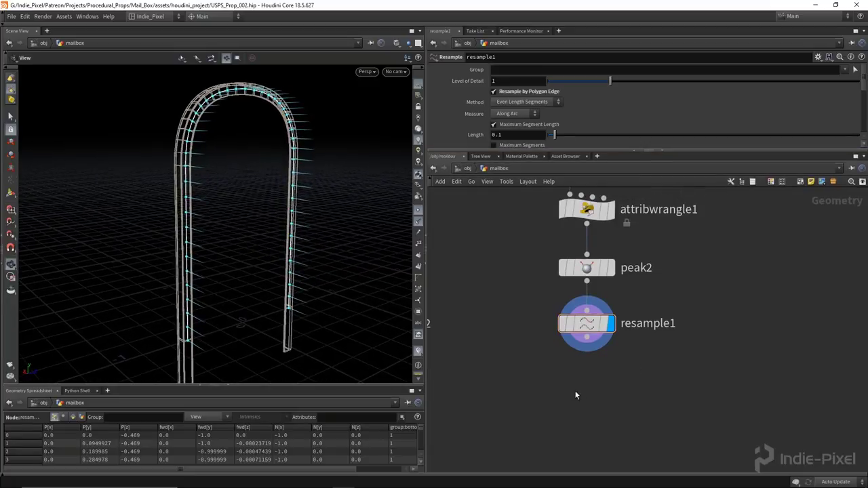
Step: Add a Group by Range node beneath resample1 and display it
{"action": "middle_click_drag", "start_coordinate": [574, 393], "coordinate": [567, 360]}
{"action": "key", "text": "Tab"}
{"action": "type", "text": "group"}
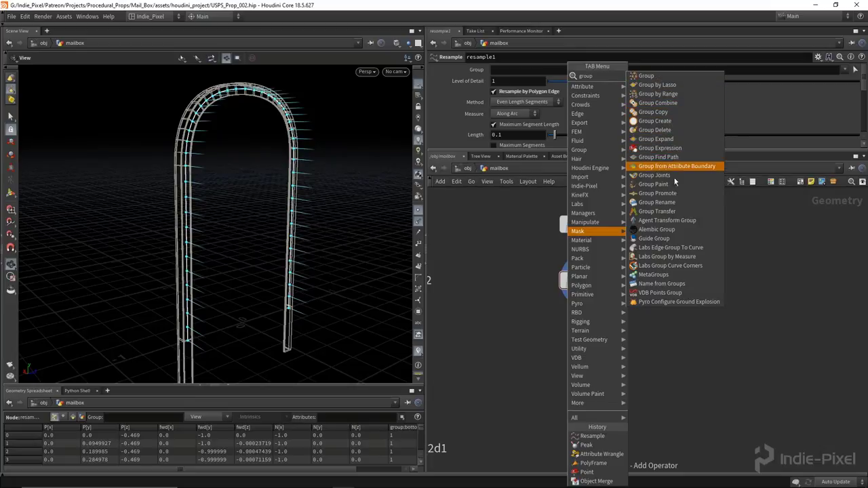
{"action": "left_click", "coordinate": [657, 93]}
{"action": "left_click", "coordinate": [589, 315]}
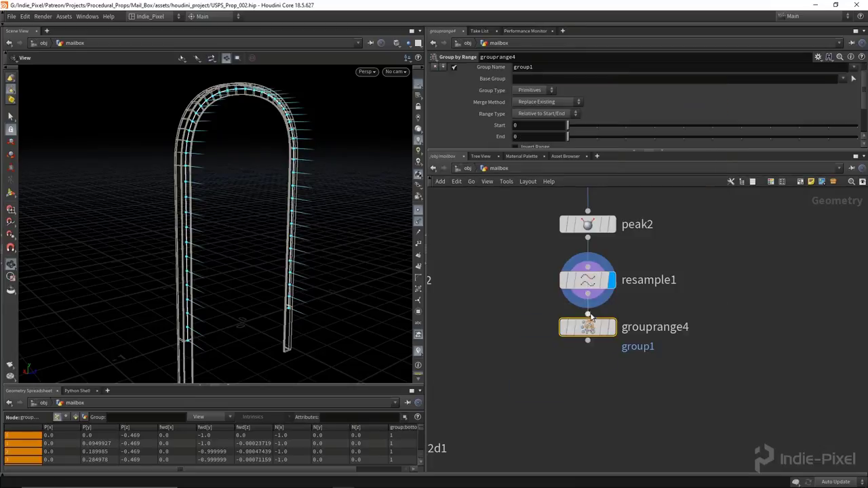
{"action": "left_click_drag", "start_coordinate": [588, 314], "coordinate": [589, 323]}
{"action": "left_click", "coordinate": [610, 337]}
{"action": "left_click_drag", "start_coordinate": [330, 224], "coordinate": [271, 225]}
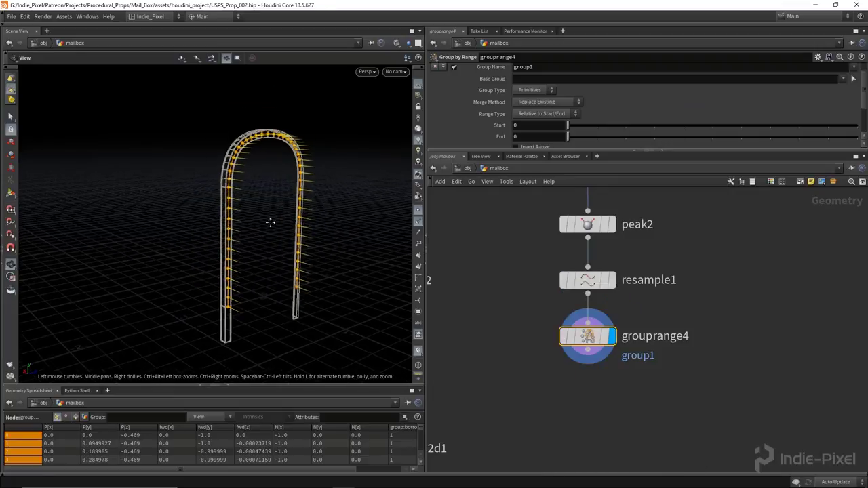
Step: Name the range group bolt and set its group type to Points
{"action": "left_click", "coordinate": [536, 100]}
{"action": "left_click", "coordinate": [565, 69]}
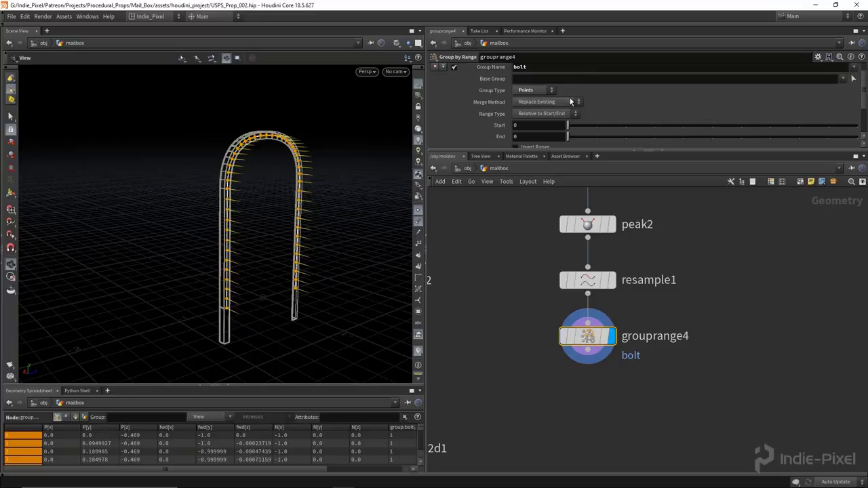
{"action": "left_click_drag", "start_coordinate": [696, 151], "coordinate": [678, 250]}
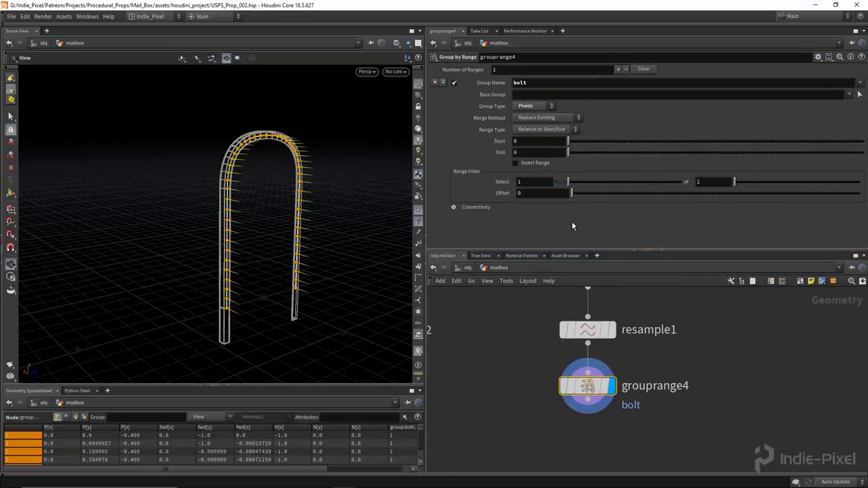
Step: Set the bolt group's range start and end to 1 and its range filter to select 1 of 2
{"action": "scroll", "coordinate": [240, 314], "scroll_direction": "up", "scroll_amount": 5}
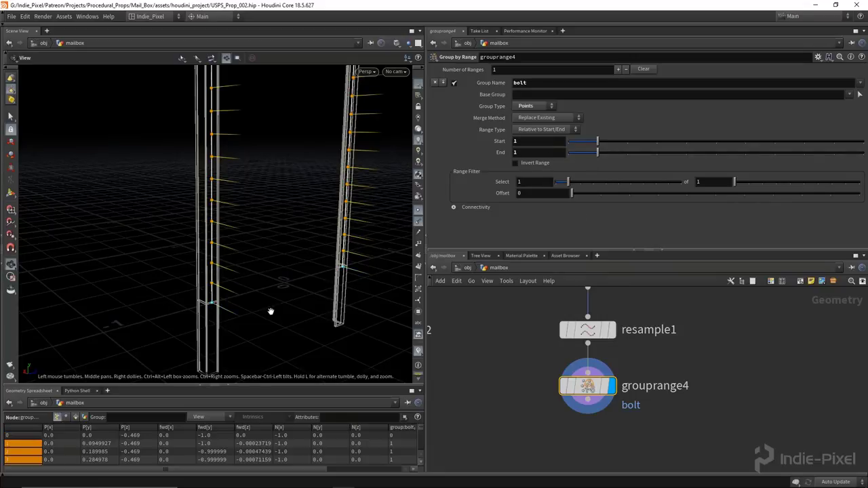
{"action": "scroll", "coordinate": [272, 309], "scroll_direction": "down", "scroll_amount": 5}
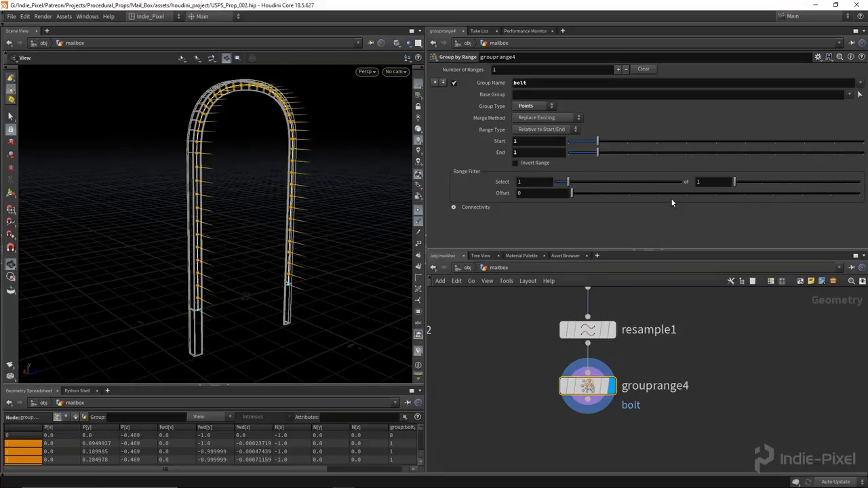
{"action": "left_click_drag", "start_coordinate": [240, 305], "coordinate": [201, 166]}
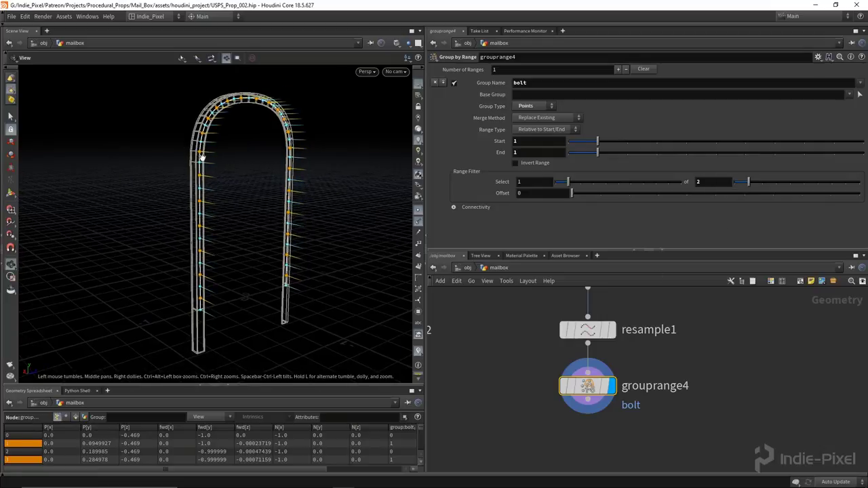
{"action": "left_click_drag", "start_coordinate": [219, 199], "coordinate": [208, 237]}
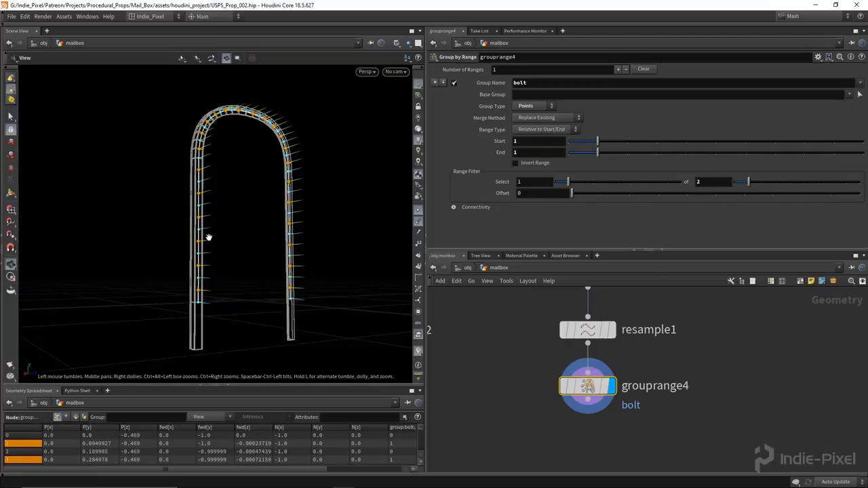
Step: Duplicate the sphere1, clip2 and transform5 chain and place the copy beside grouprange4
{"action": "scroll", "coordinate": [625, 364], "scroll_direction": "down", "scroll_amount": 4}
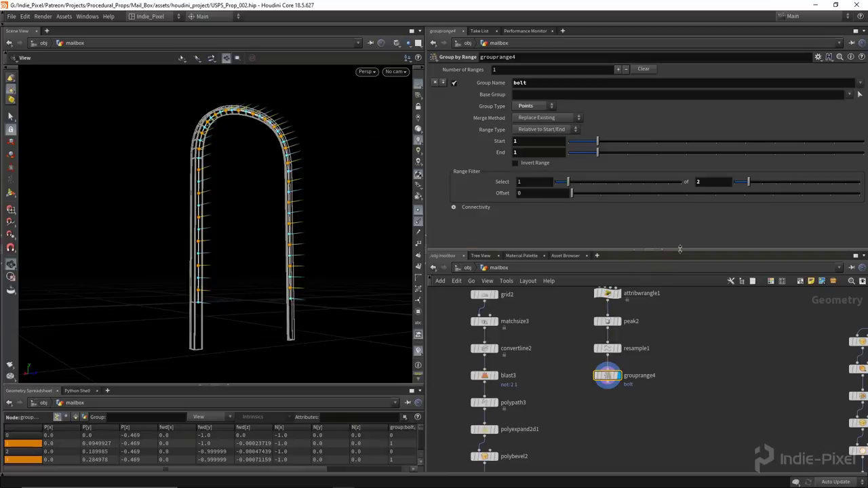
{"action": "left_click_drag", "start_coordinate": [680, 249], "coordinate": [680, 183]}
{"action": "scroll", "coordinate": [671, 363], "scroll_direction": "down", "scroll_amount": 6}
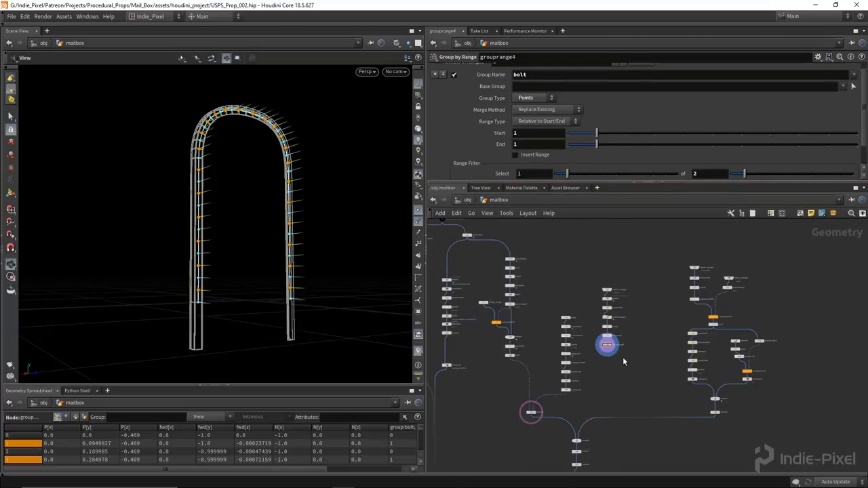
{"action": "scroll", "coordinate": [780, 366], "scroll_direction": "up", "scroll_amount": 3}
{"action": "left_click_drag", "start_coordinate": [819, 362], "coordinate": [799, 362]}
{"action": "left_click_drag", "start_coordinate": [812, 310], "coordinate": [811, 313]}
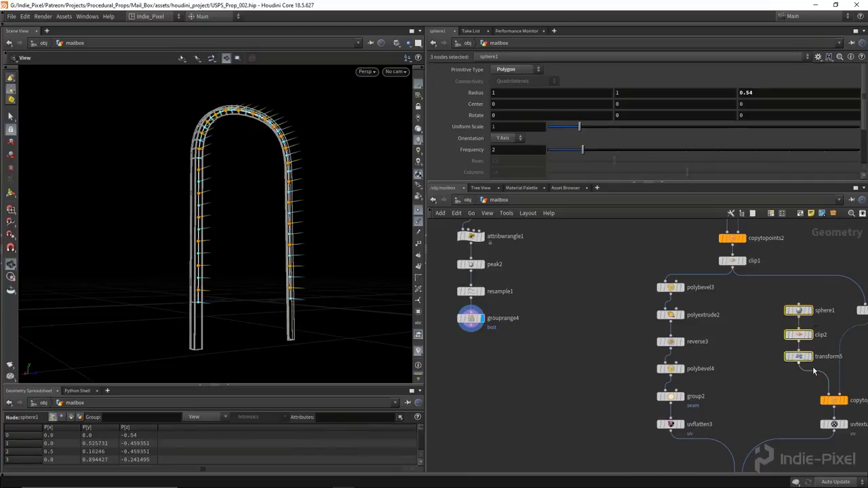
{"action": "left_click_drag", "start_coordinate": [799, 359], "coordinate": [486, 319], "text": "alt"}
{"action": "left_click", "coordinate": [531, 307]}
Step: Add a Copy to Points node and wire transform6 and grouprange4 into its two inputs
{"action": "key", "text": "Tab"}
{"action": "type", "text": "copy"}
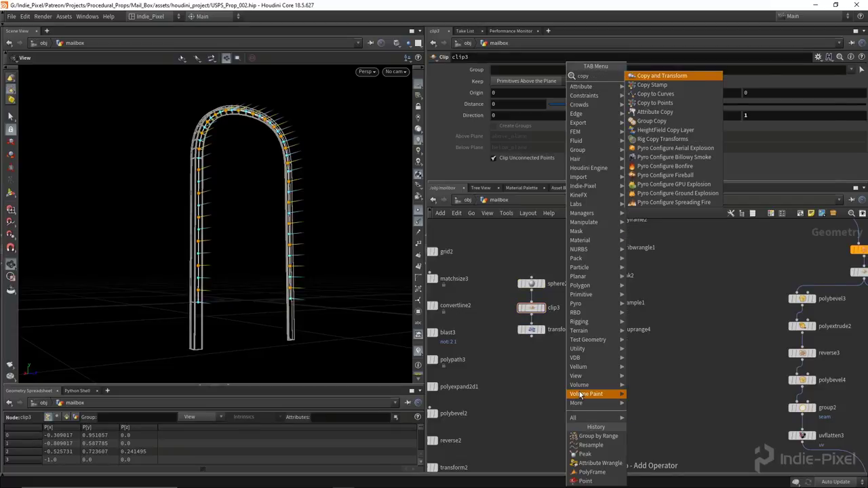
{"action": "left_click", "coordinate": [697, 109]}
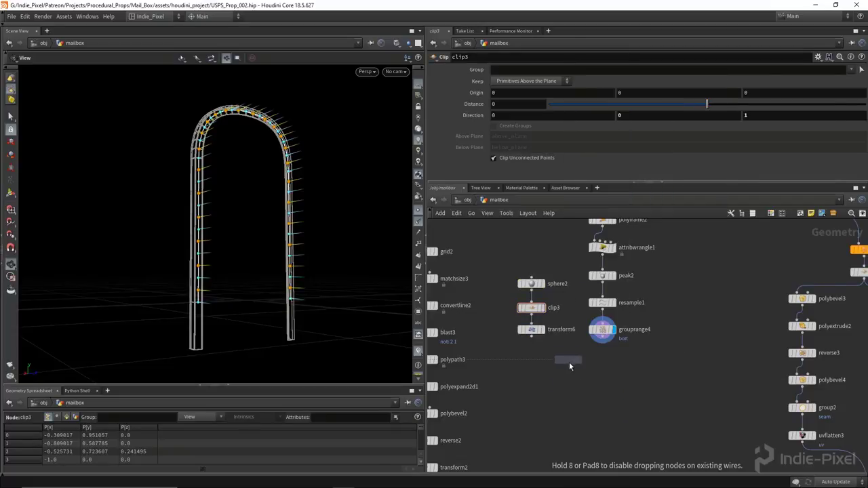
{"action": "left_click", "coordinate": [563, 360]}
{"action": "left_click_drag", "start_coordinate": [540, 337], "coordinate": [613, 324]}
{"action": "scroll", "coordinate": [562, 339], "scroll_direction": "up", "scroll_amount": 3}
{"action": "left_click_drag", "start_coordinate": [508, 335], "coordinate": [572, 380]}
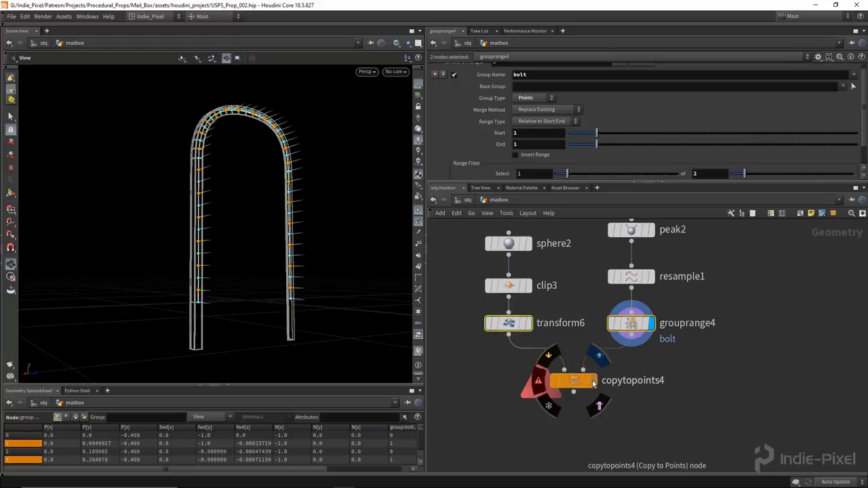
Step: Display copytopoints4, hide the point normals in the viewport, and inspect the copied bolts on the frame
{"action": "left_click", "coordinate": [593, 380]}
{"action": "scroll", "coordinate": [103, 273], "scroll_direction": "up", "scroll_amount": 5}
{"action": "middle_click_drag", "start_coordinate": [102, 273], "coordinate": [146, 275]}
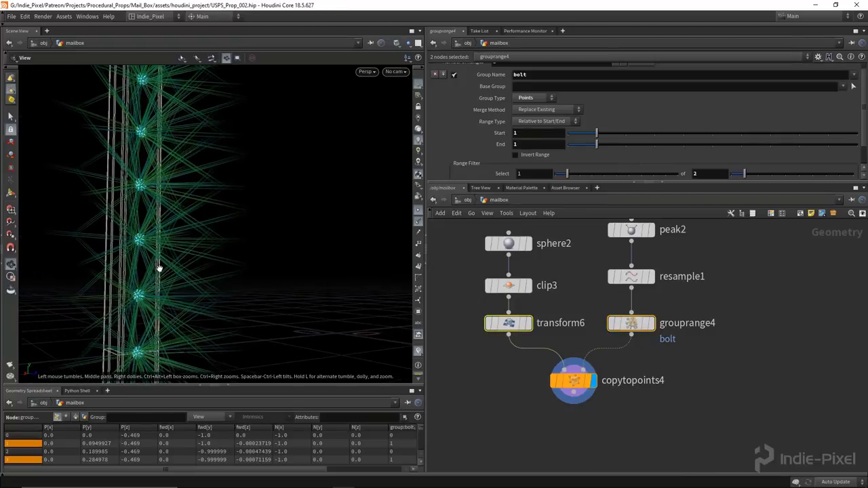
{"action": "left_click", "coordinate": [418, 223]}
{"action": "left_click_drag", "start_coordinate": [187, 224], "coordinate": [308, 269]}
Step: Set transform6's uniform scale to 0.0127 and check the bolt size along the arch
{"action": "left_click", "coordinate": [508, 324]}
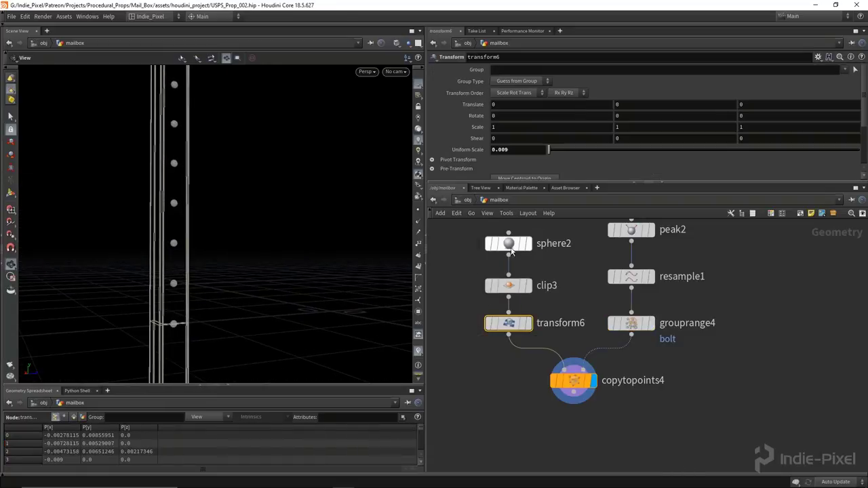
{"action": "middle_click_drag", "start_coordinate": [508, 149], "coordinate": [667, 184]}
{"action": "left_click_drag", "start_coordinate": [219, 258], "coordinate": [237, 112]}
Step: Restrict copytopoints4's target points to the bolt group and check the bolt spacing along the arch
{"action": "left_click_drag", "start_coordinate": [570, 385], "coordinate": [579, 389]}
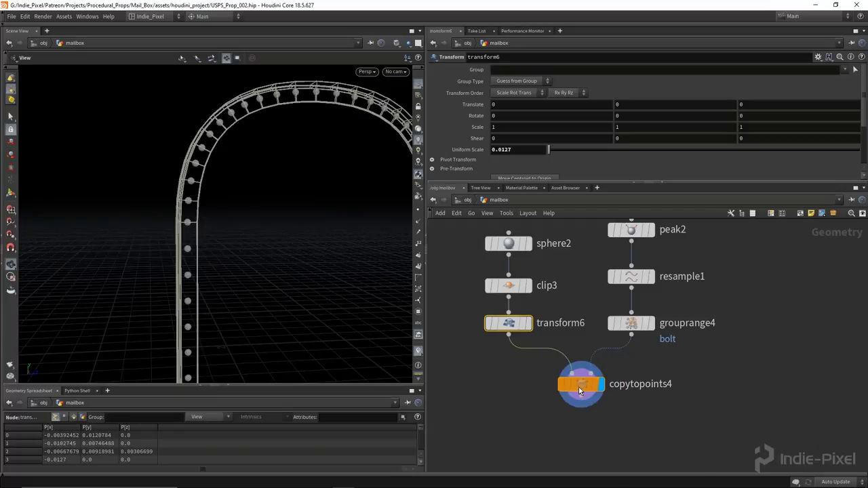
{"action": "left_click", "coordinate": [580, 390]}
{"action": "left_click", "coordinate": [844, 93]}
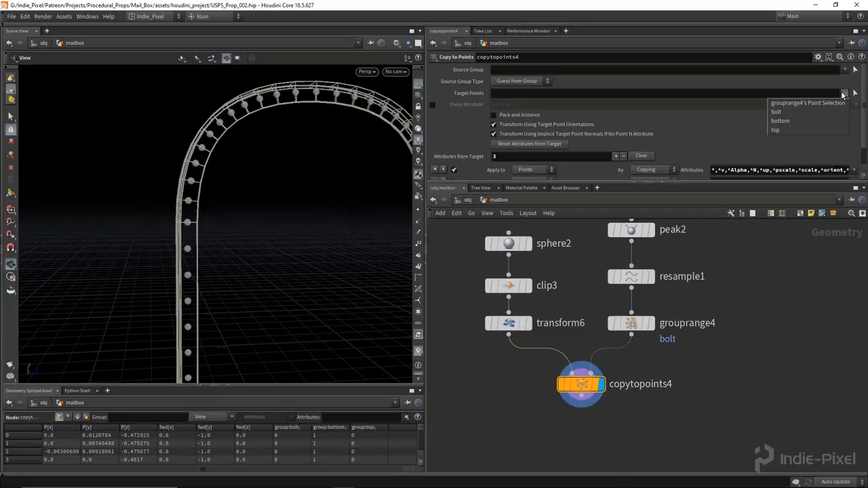
{"action": "left_click", "coordinate": [795, 112]}
{"action": "left_click_drag", "start_coordinate": [224, 176], "coordinate": [213, 121]}
{"action": "left_click_drag", "start_coordinate": [301, 243], "coordinate": [251, 224]}
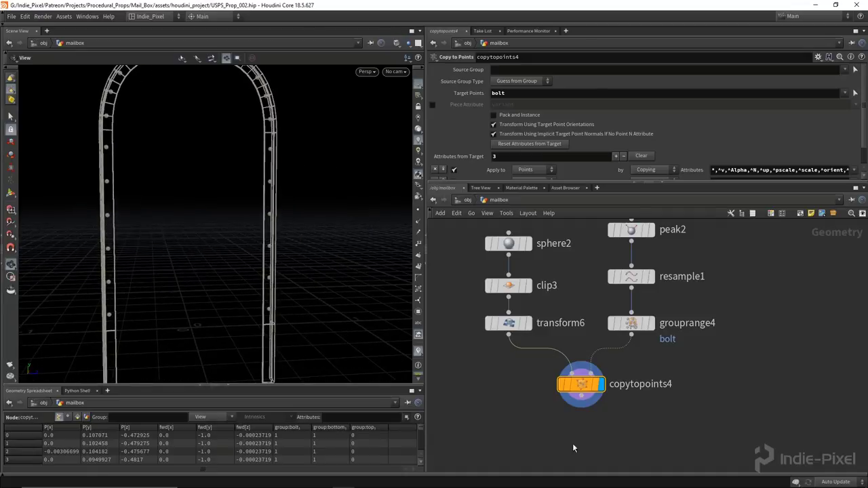
Step: Insert a Point Jitter node between grouprange4 and copytopoints4 and display it
{"action": "left_click_drag", "start_coordinate": [570, 394], "coordinate": [551, 466]}
{"action": "key", "text": "Tab"}
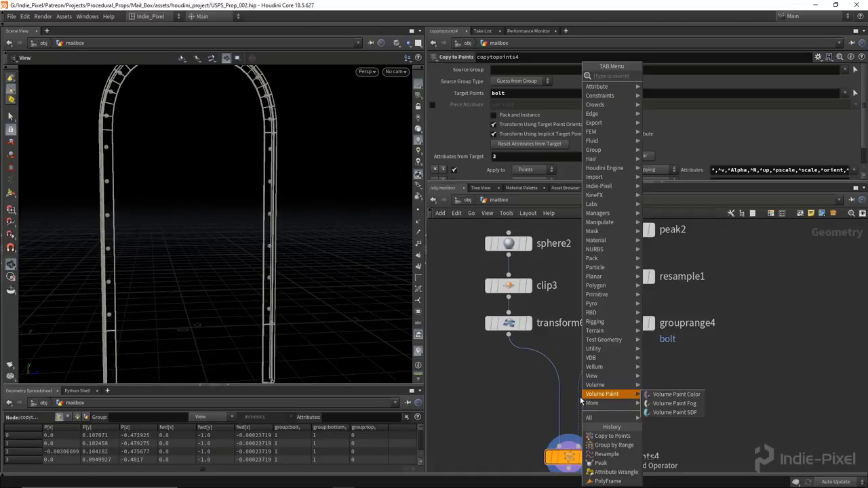
{"action": "mouse_move", "coordinate": [592, 403]}
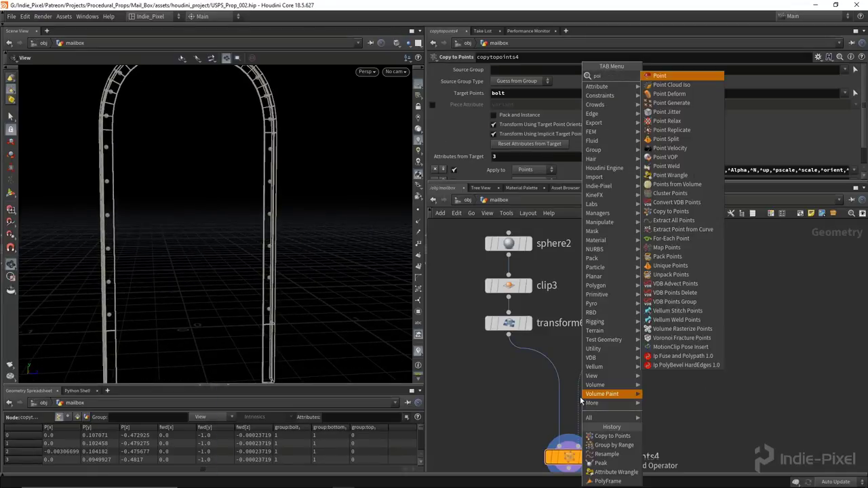
{"action": "left_click", "coordinate": [677, 117]}
{"action": "left_click", "coordinate": [596, 365]}
{"action": "left_click_drag", "start_coordinate": [577, 366], "coordinate": [631, 367]}
{"action": "left_click", "coordinate": [650, 368]}
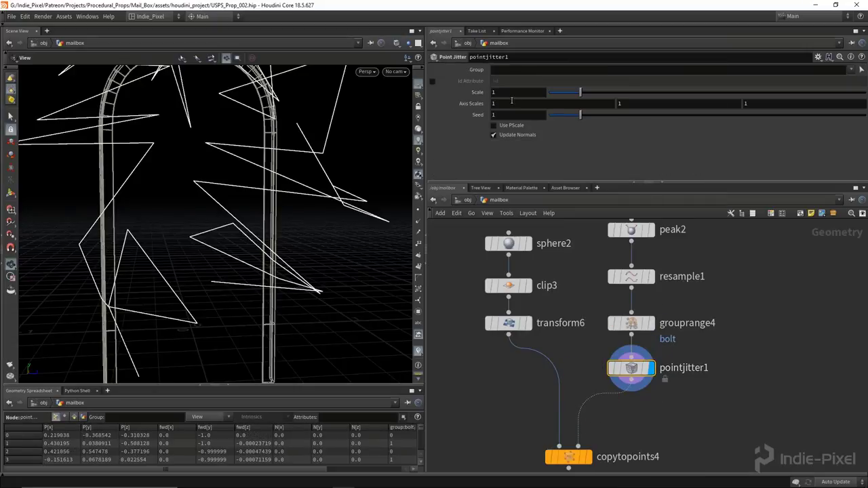
Step: Turn off normal updating on pointjitter1 and set its X axis scale to 0
{"action": "left_click", "coordinate": [506, 139]}
{"action": "left_click_drag", "start_coordinate": [258, 258], "coordinate": [252, 210]}
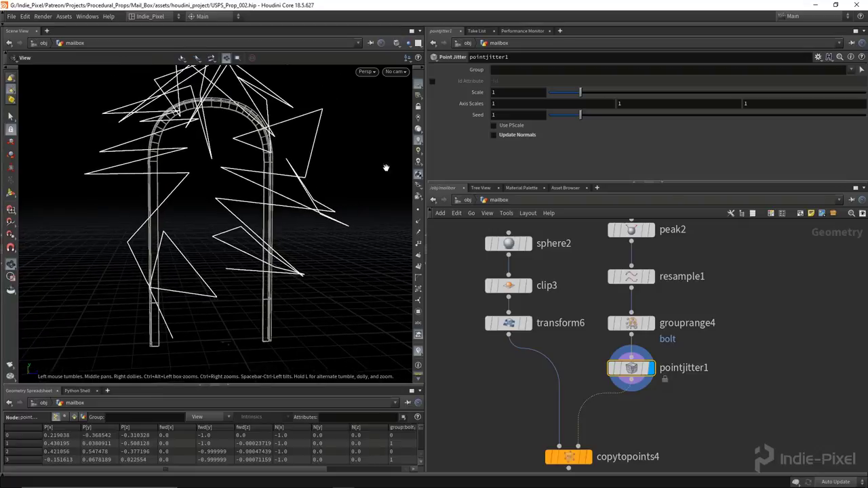
{"action": "left_click_drag", "start_coordinate": [309, 256], "coordinate": [252, 285]}
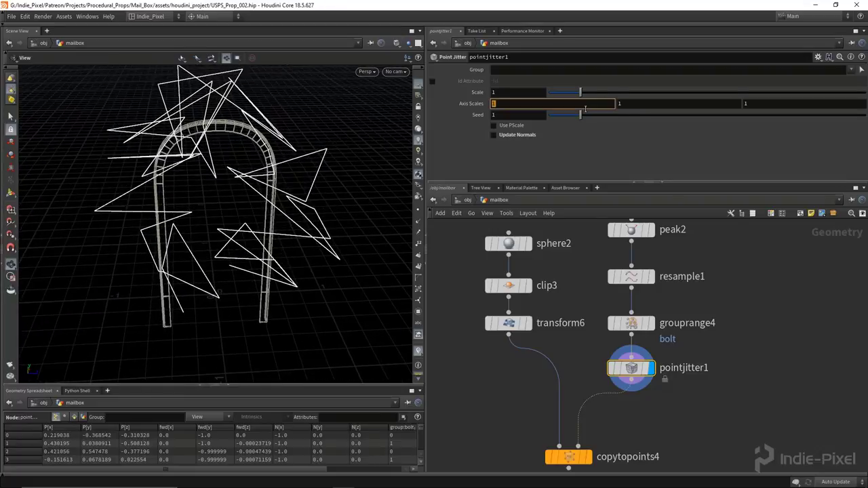
{"action": "type", "text": "0"}
{"action": "key", "text": "Return"}
Step: Reduce pointjitter1's overall jitter scale to 0.011
{"action": "left_click_drag", "start_coordinate": [557, 93], "coordinate": [549, 92]}
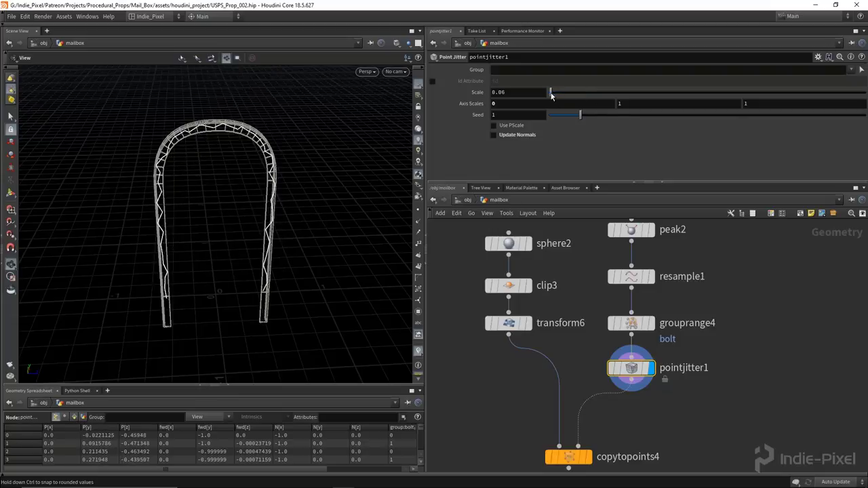
{"action": "scroll", "coordinate": [204, 203], "scroll_direction": "up", "scroll_amount": 5}
{"action": "middle_click_drag", "start_coordinate": [521, 92], "coordinate": [328, 116]}
{"action": "left_click_drag", "start_coordinate": [328, 116], "coordinate": [359, 239]}
Step: Display copytopoints4 and inspect the jittered bolt placement along the arch frame
{"action": "middle_click_drag", "start_coordinate": [626, 427], "coordinate": [646, 338]}
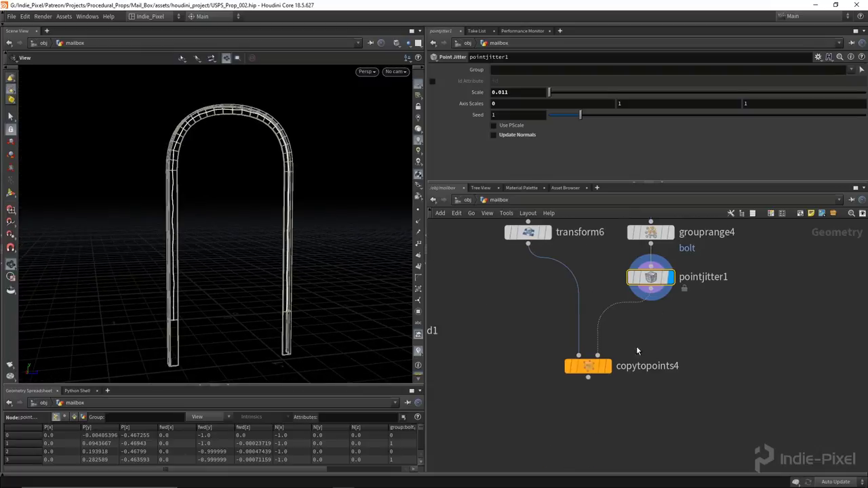
{"action": "left_click", "coordinate": [607, 366]}
{"action": "scroll", "coordinate": [309, 112], "scroll_direction": "up", "scroll_amount": 3}
{"action": "scroll", "coordinate": [309, 114], "scroll_direction": "down", "scroll_amount": 3}
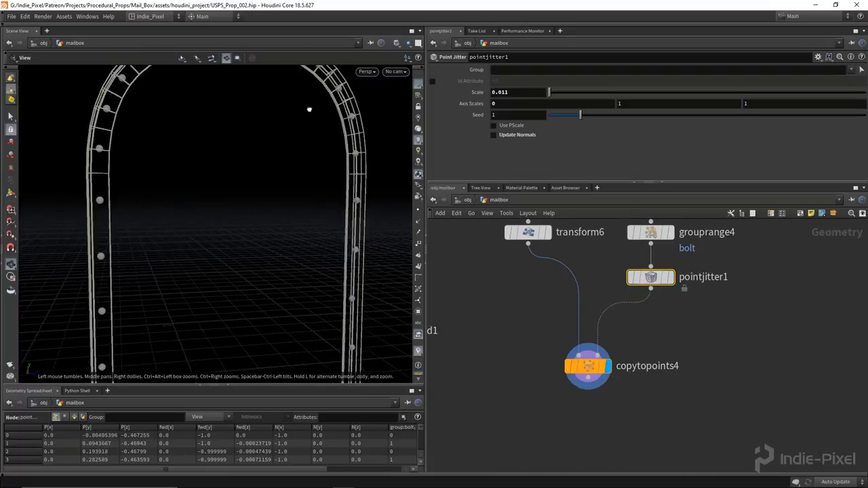
{"action": "scroll", "coordinate": [244, 278], "scroll_direction": "down", "scroll_amount": 4}
{"action": "scroll", "coordinate": [244, 279], "scroll_direction": "down", "scroll_amount": 3}
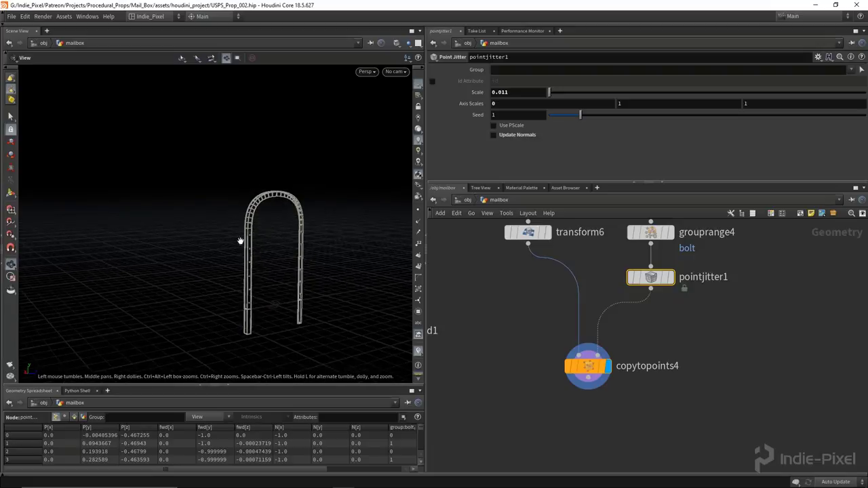
{"action": "scroll", "coordinate": [583, 366], "scroll_direction": "down", "scroll_amount": 6}
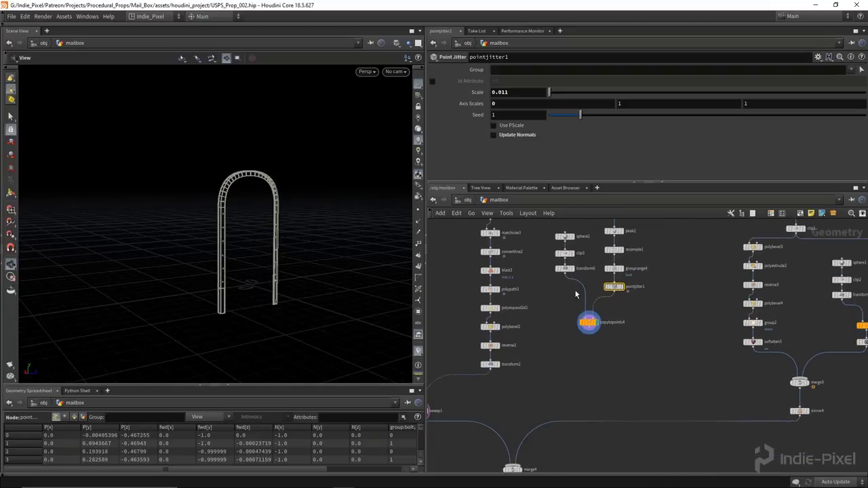
Step: In the UV view, insert a UV Texture node between transform6 and copytopoints4 and project along the Z axis
{"action": "scroll", "coordinate": [575, 297], "scroll_direction": "up", "scroll_amount": 3}
{"action": "scroll", "coordinate": [610, 318], "scroll_direction": "down", "scroll_amount": 3}
{"action": "scroll", "coordinate": [629, 331], "scroll_direction": "up", "scroll_amount": 5}
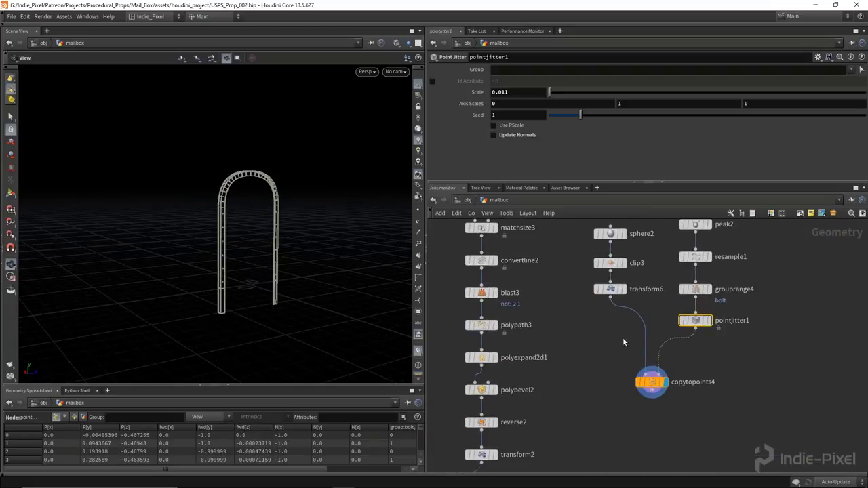
{"action": "left_click", "coordinate": [621, 290]}
{"action": "key", "text": "space+5"}
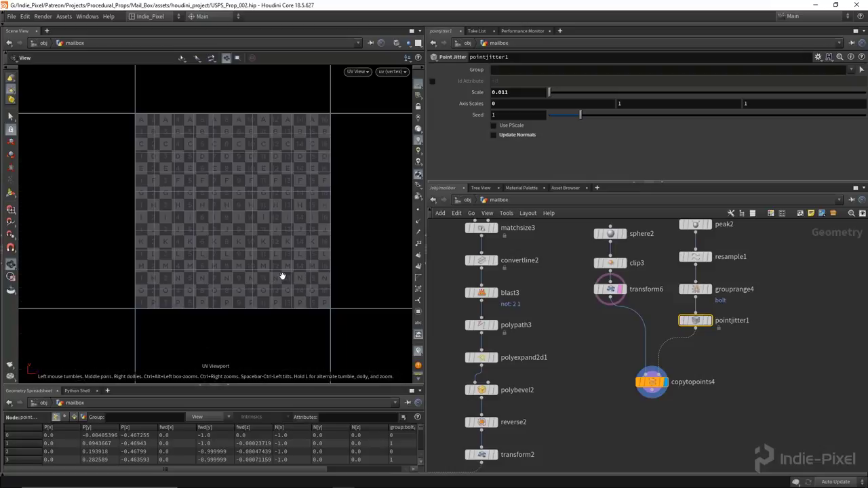
{"action": "type", "text": "uv"}
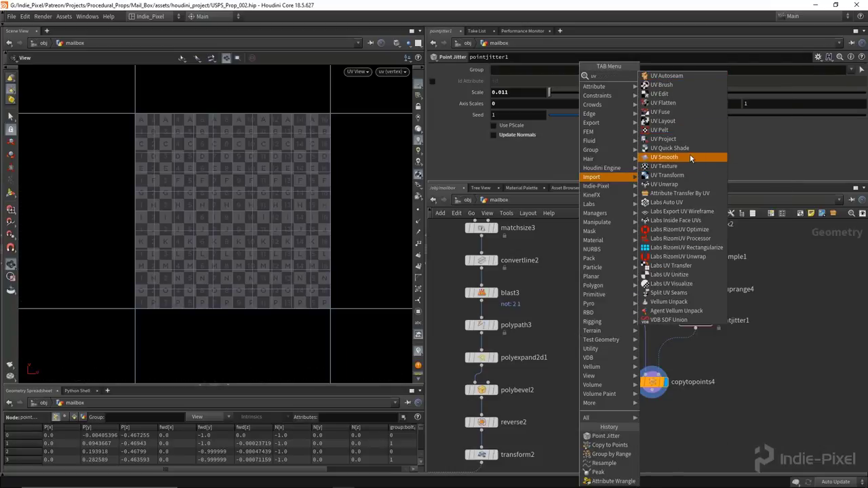
{"action": "left_click", "coordinate": [679, 169]}
{"action": "left_click", "coordinate": [612, 317]}
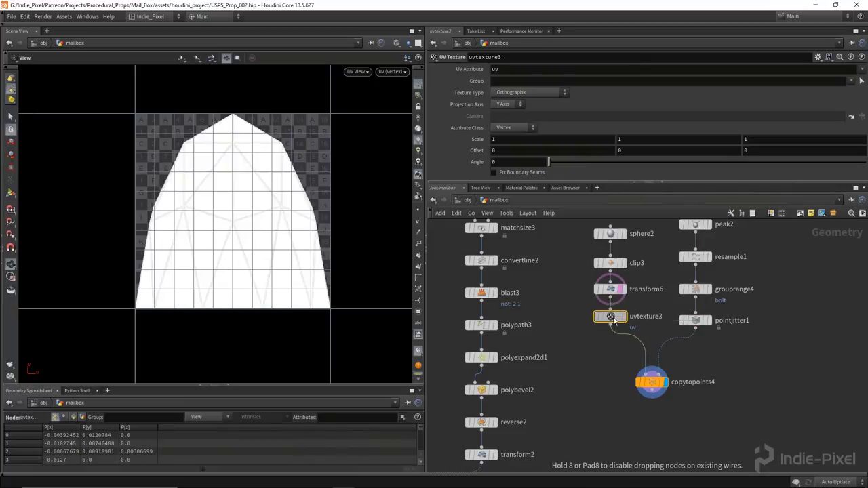
{"action": "left_click", "coordinate": [624, 326]}
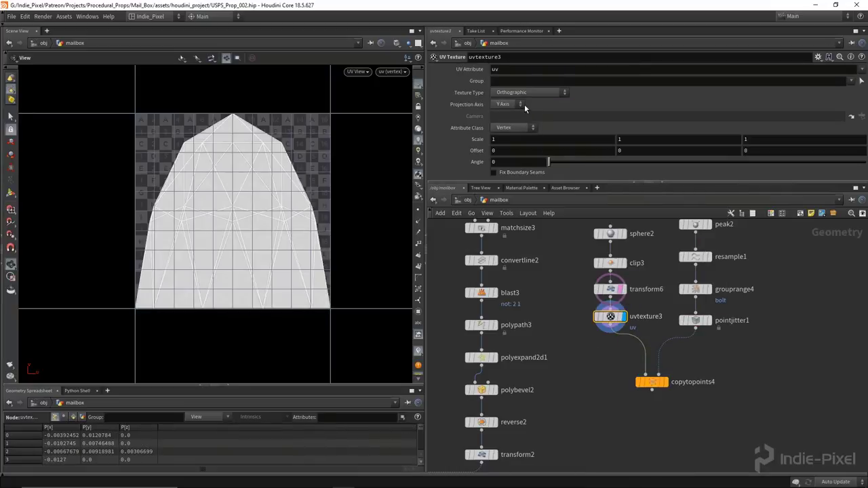
{"action": "left_click", "coordinate": [506, 132]}
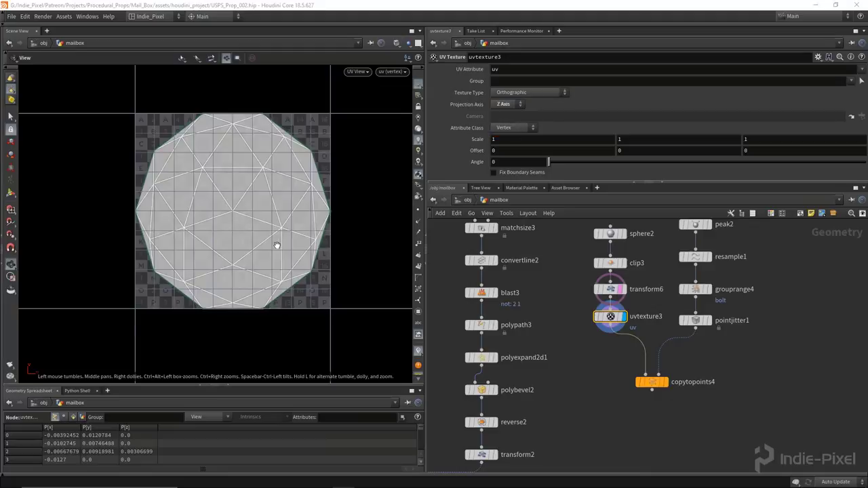
Step: Connect copytopoints4 to merge4 and display uvlayout3
{"action": "left_click", "coordinate": [663, 382]}
{"action": "scroll", "coordinate": [644, 313], "scroll_direction": "down", "scroll_amount": 3}
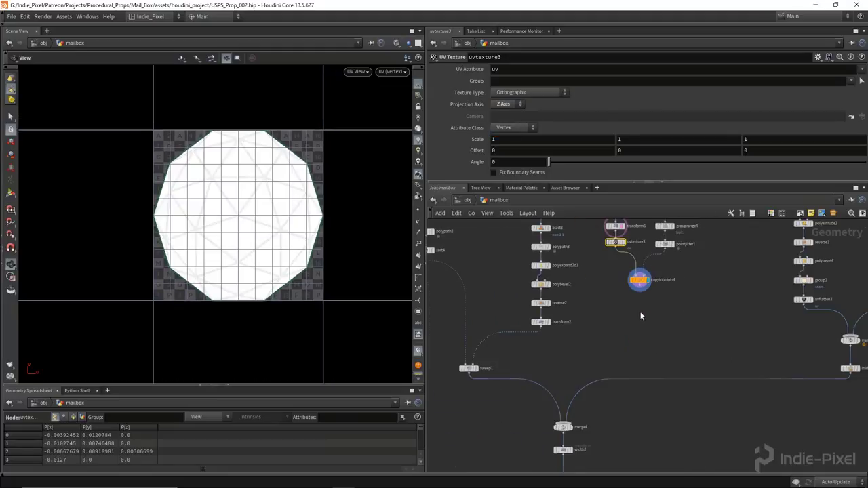
{"action": "left_click_drag", "start_coordinate": [566, 401], "coordinate": [600, 329]}
{"action": "key", "text": "ctrl+z"}
{"action": "middle_click_drag", "start_coordinate": [603, 285], "coordinate": [584, 361]}
{"action": "left_click", "coordinate": [615, 239]}
{"action": "left_click", "coordinate": [596, 372]}
{"action": "scroll", "coordinate": [617, 379], "scroll_direction": "up", "scroll_amount": 3}
{"action": "left_click", "coordinate": [610, 377]}
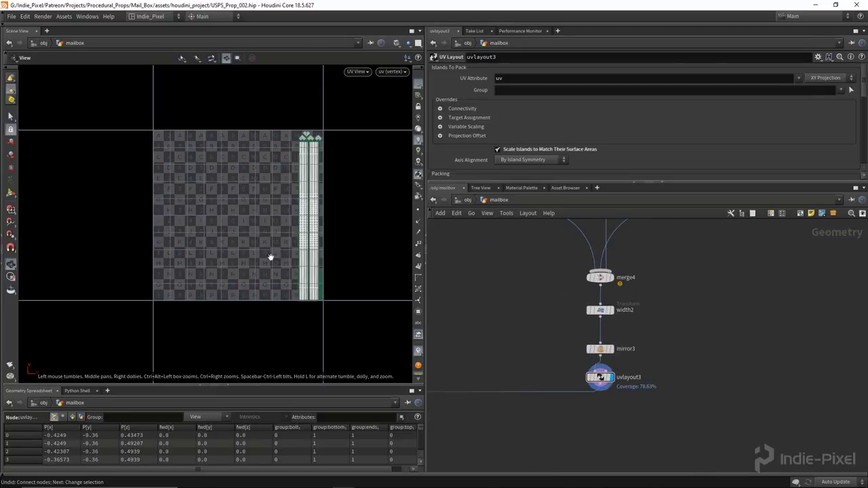
Step: Examine the packed UV islands of uvlayout3, and display sweep1's UVs for comparison
{"action": "scroll", "coordinate": [309, 207], "scroll_direction": "up", "scroll_amount": 6}
{"action": "scroll", "coordinate": [330, 267], "scroll_direction": "down", "scroll_amount": 4}
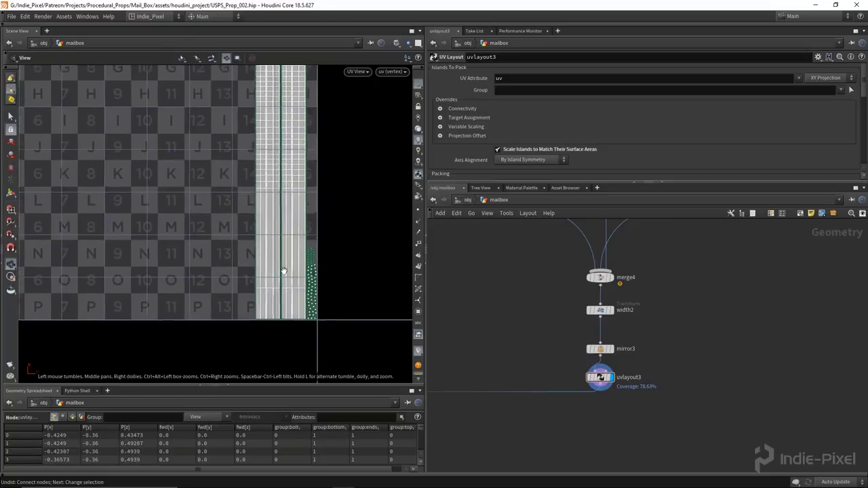
{"action": "scroll", "coordinate": [257, 264], "scroll_direction": "down", "scroll_amount": 5}
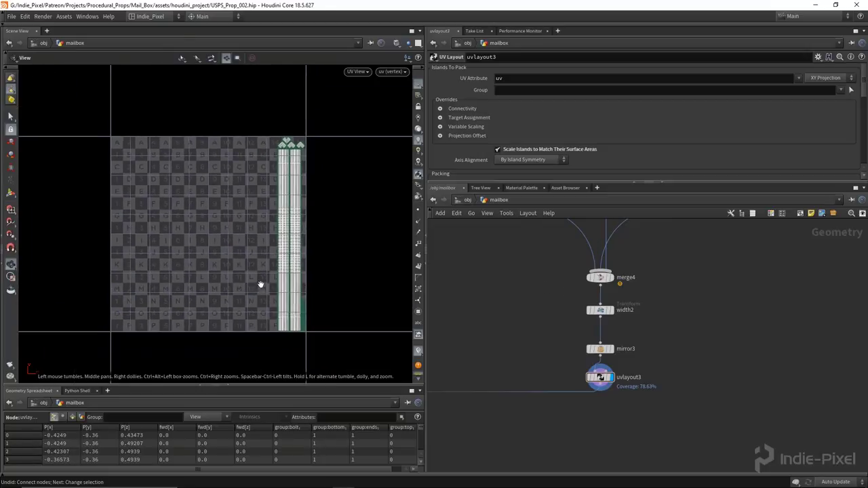
{"action": "scroll", "coordinate": [262, 283], "scroll_direction": "up", "scroll_amount": 1}
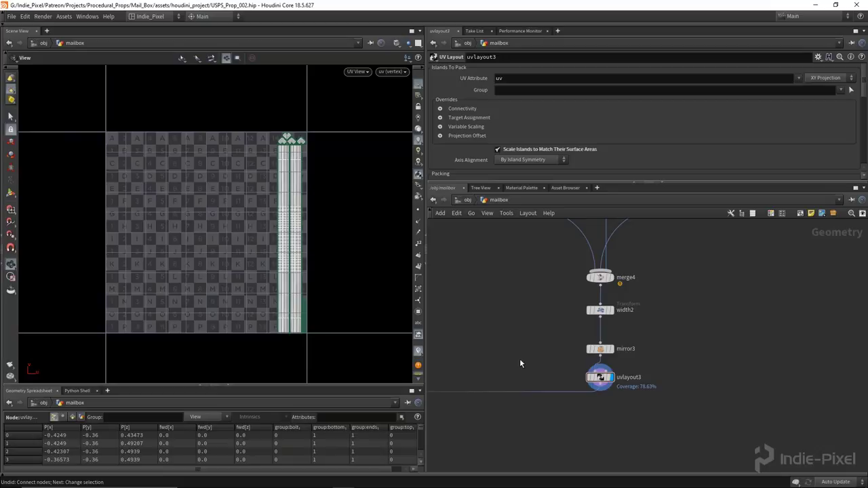
{"action": "scroll", "coordinate": [598, 323], "scroll_direction": "down", "scroll_amount": 1}
{"action": "middle_click_drag", "start_coordinate": [598, 323], "coordinate": [658, 345]}
{"action": "scroll", "coordinate": [652, 351], "scroll_direction": "down", "scroll_amount": 3}
{"action": "scroll", "coordinate": [608, 358], "scroll_direction": "down", "scroll_amount": 2}
{"action": "scroll", "coordinate": [617, 356], "scroll_direction": "up", "scroll_amount": 1}
{"action": "left_click", "coordinate": [524, 272]}
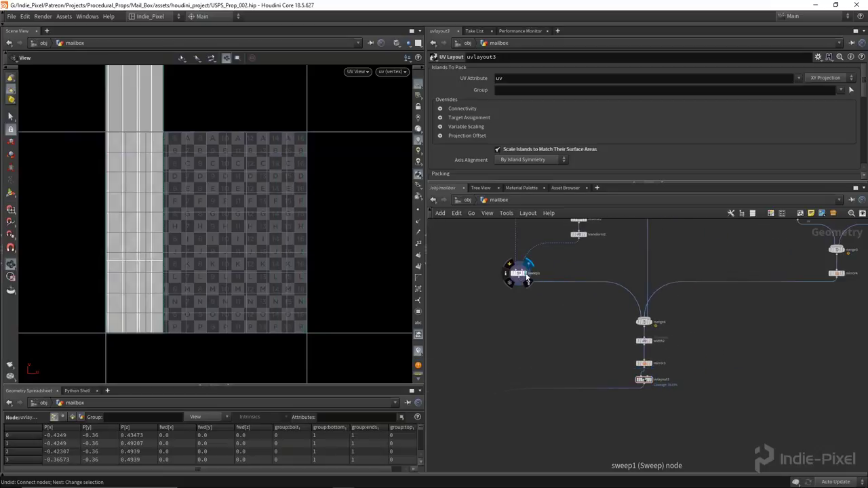
Step: Reposition the width2, mirror3 and uvlayout3 nodes beneath merge4
{"action": "mouse_move", "coordinate": [642, 384]}
{"action": "left_click_drag", "start_coordinate": [626, 382], "coordinate": [622, 334]}
{"action": "scroll", "coordinate": [645, 344], "scroll_direction": "up", "scroll_amount": 2}
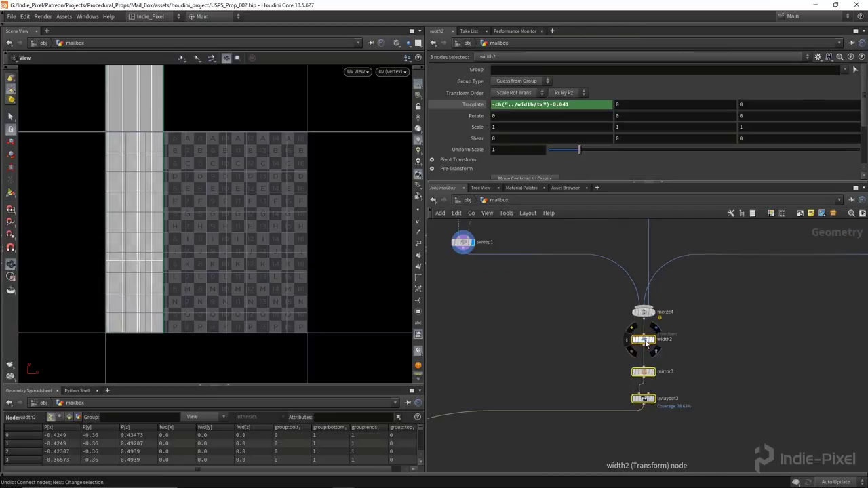
{"action": "left_click_drag", "start_coordinate": [643, 371], "coordinate": [642, 367]}
{"action": "left_click", "coordinate": [662, 423]}
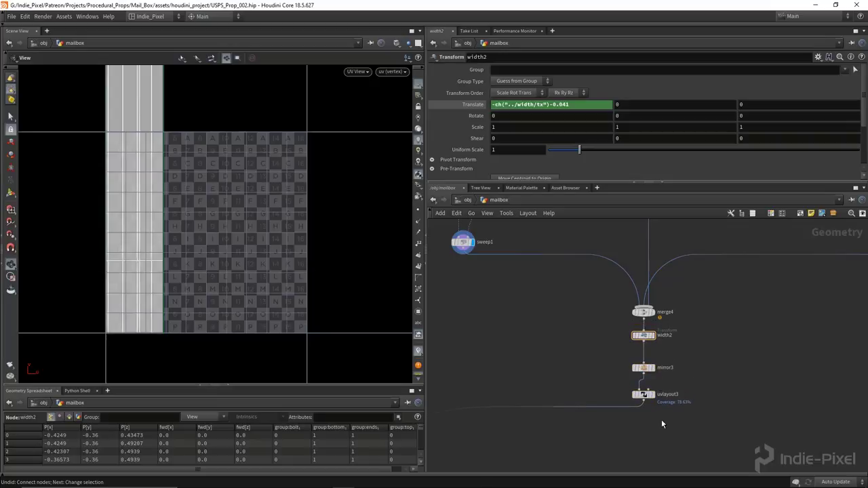
Step: Insert a Group node directly after sweep1 and name its primitive group trim
{"action": "key", "text": "Tab"}
{"action": "type", "text": "gr"}
{"action": "key", "text": "Return"}
{"action": "left_click", "coordinate": [570, 258]}
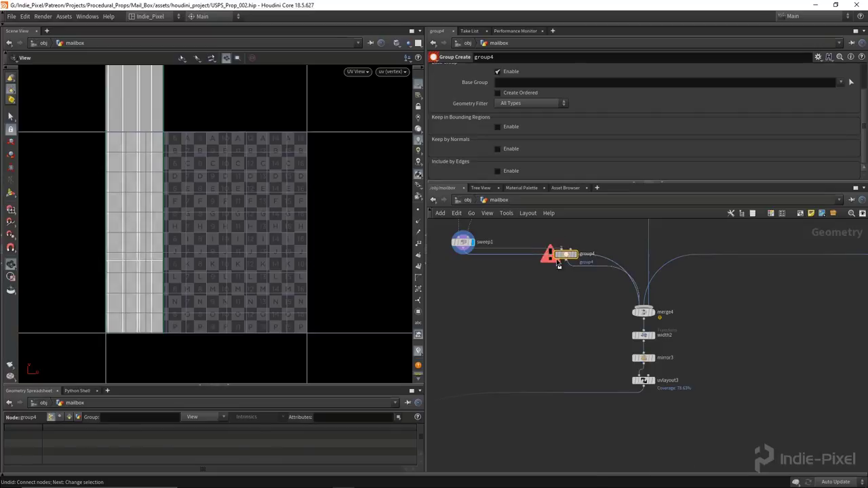
{"action": "left_click_drag", "start_coordinate": [561, 261], "coordinate": [463, 263]}
{"action": "scroll", "coordinate": [547, 90], "scroll_direction": "up", "scroll_amount": 3}
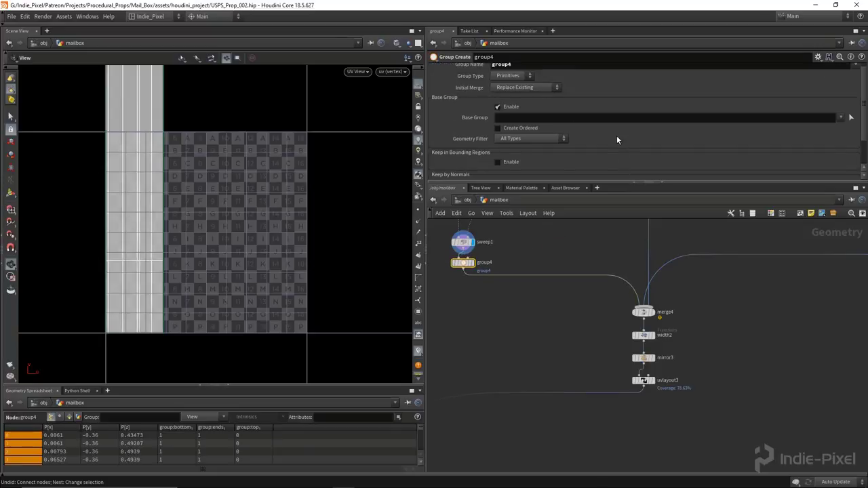
{"action": "double_click", "coordinate": [561, 70]}
{"action": "key", "text": "Return"}
{"action": "mouse_move", "coordinate": [462, 266]}
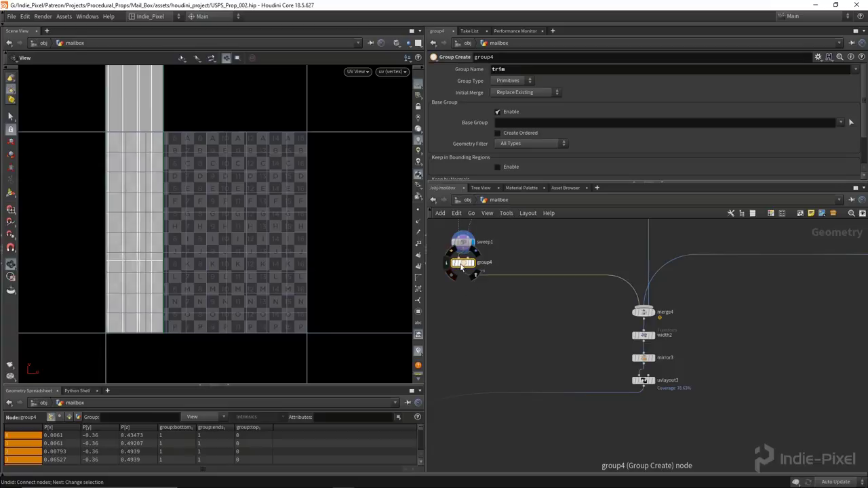
Step: Disconnect group4 from merge4 and combine both nodes' outputs in a new Merge node
{"action": "left_click_drag", "start_coordinate": [587, 288], "coordinate": [587, 268]}
{"action": "left_click_drag", "start_coordinate": [643, 301], "coordinate": [672, 273]}
{"action": "key", "text": "Tab"}
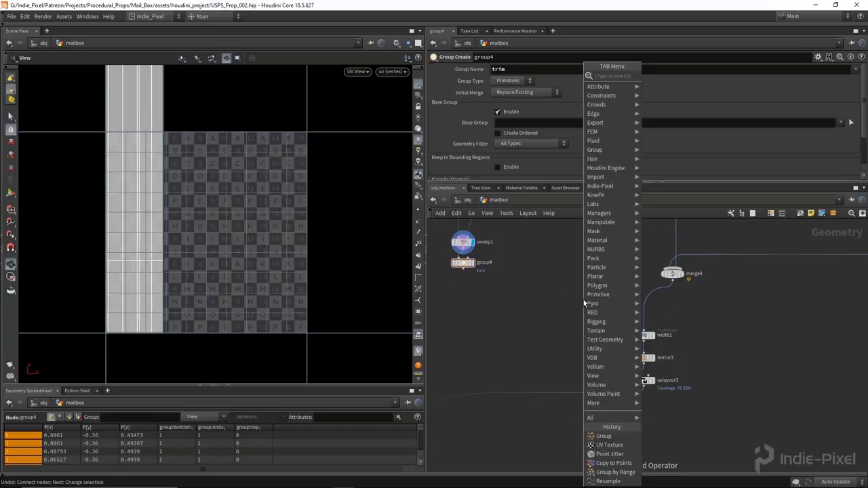
{"action": "type", "text": "merg"}
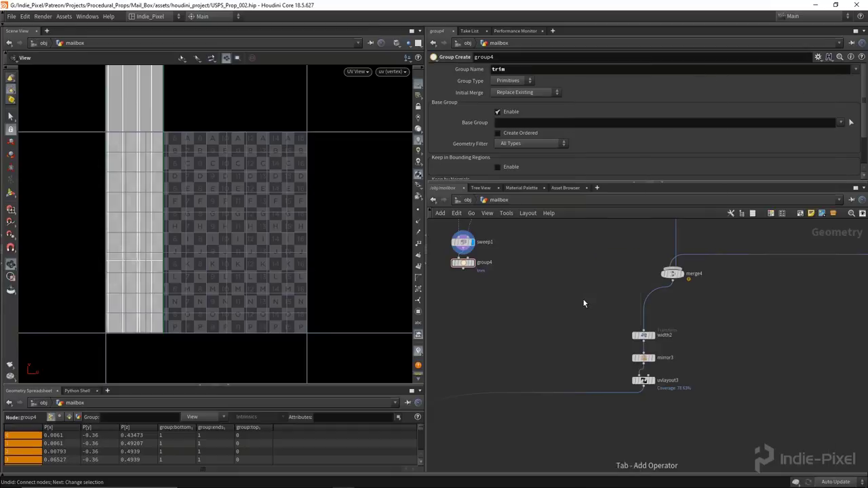
{"action": "key", "text": "Return"}
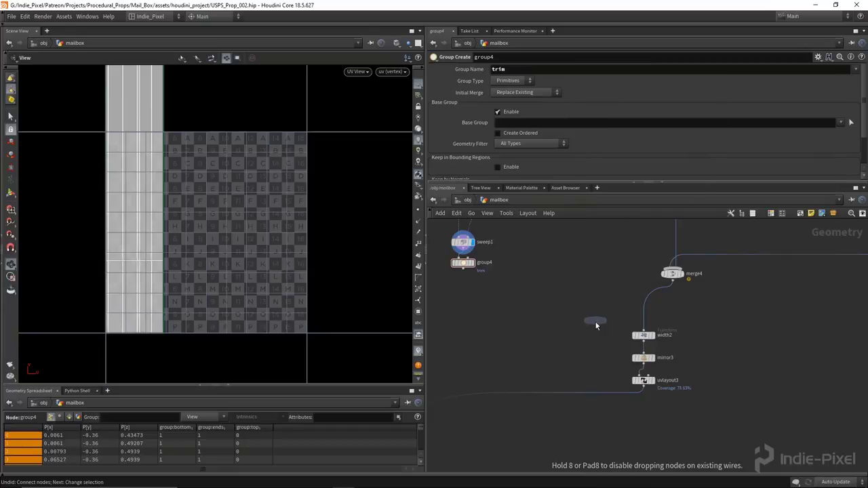
{"action": "left_click", "coordinate": [596, 326]}
{"action": "left_click_drag", "start_coordinate": [473, 277], "coordinate": [594, 315]}
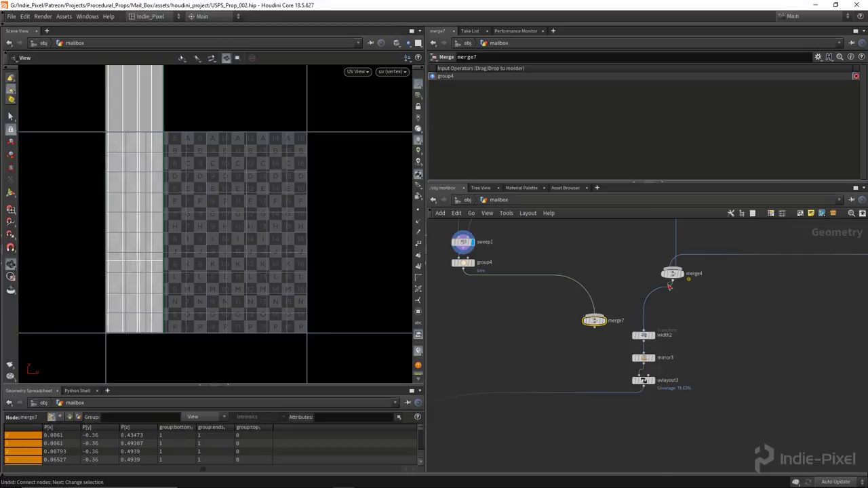
{"action": "left_click_drag", "start_coordinate": [671, 279], "coordinate": [594, 315]}
Step: Feed merge7 into width2 in place of merge4, and line up width2 and mirror3 beneath it
{"action": "middle_click_drag", "start_coordinate": [608, 374], "coordinate": [599, 336]}
{"action": "left_click", "coordinate": [657, 296]}
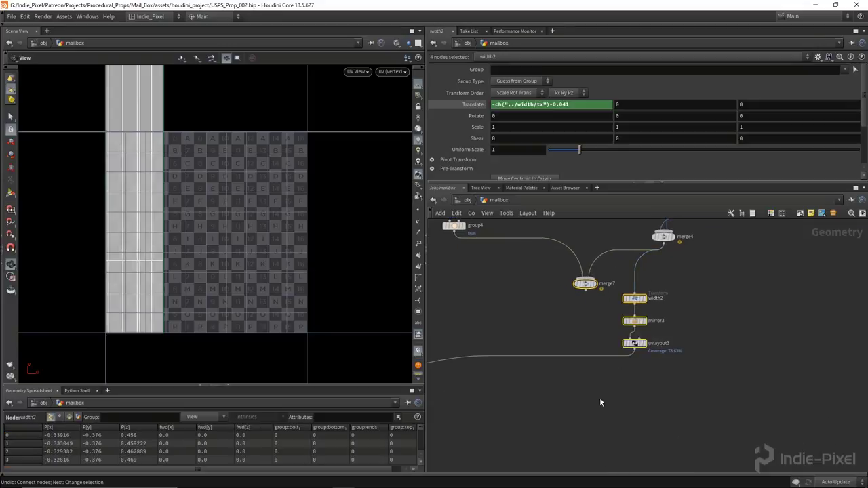
{"action": "left_click_drag", "start_coordinate": [601, 348], "coordinate": [581, 397]}
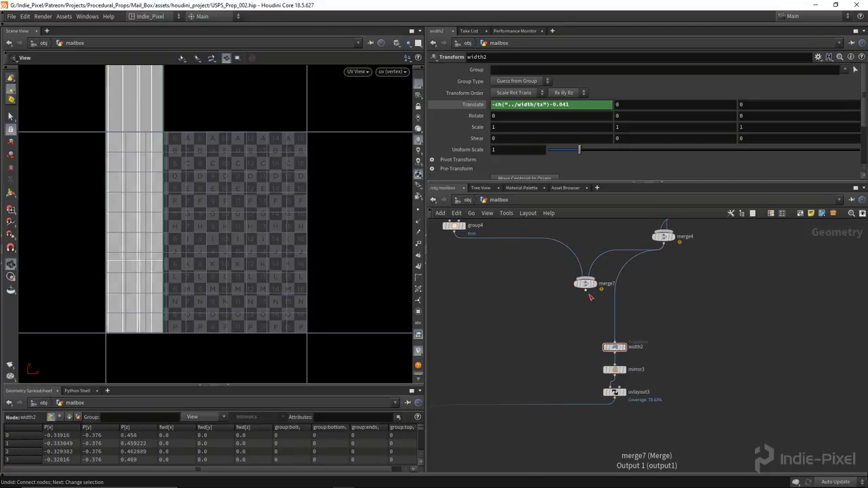
{"action": "left_click", "coordinate": [586, 291]}
{"action": "left_click", "coordinate": [614, 342]}
{"action": "left_click_drag", "start_coordinate": [572, 332], "coordinate": [639, 380]}
{"action": "left_click_drag", "start_coordinate": [614, 347], "coordinate": [585, 305]}
Step: Insert a Split node after mirror3 and set its group to trim
{"action": "key", "text": "Tab"}
{"action": "type", "text": "uv"}
{"action": "key", "text": "Return"}
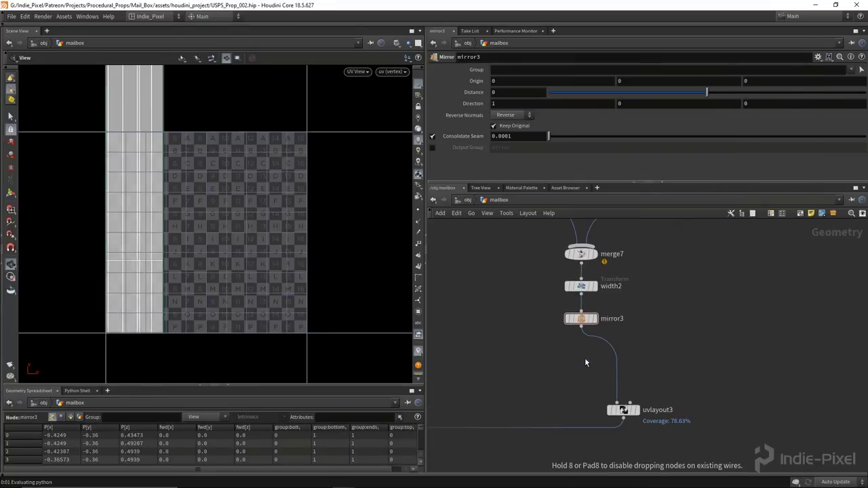
{"action": "left_click", "coordinate": [585, 354]}
{"action": "middle_click_drag", "start_coordinate": [577, 372], "coordinate": [598, 339]}
{"action": "left_click_drag", "start_coordinate": [643, 376], "coordinate": [562, 364]}
{"action": "left_click", "coordinate": [601, 319]}
{"action": "left_click", "coordinate": [849, 79]}
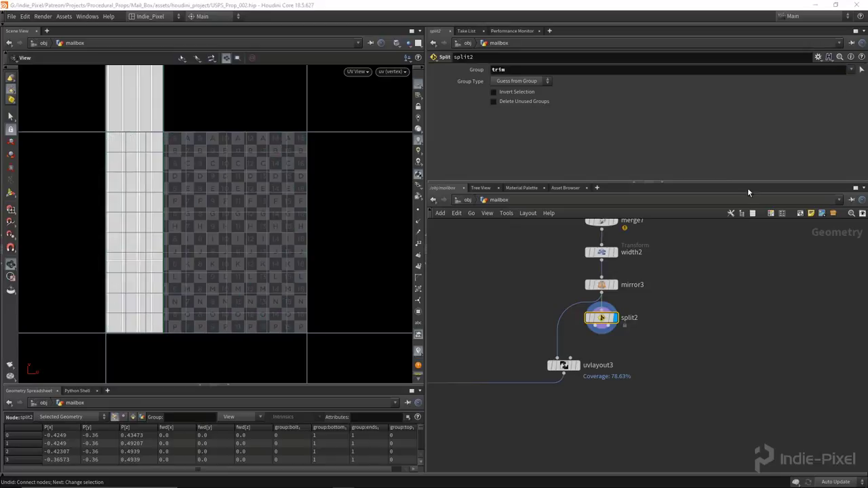
Step: Place uvlayout3 under split2's first output and connect a duplicate of it to the second output
{"action": "left_click_drag", "start_coordinate": [601, 326], "coordinate": [532, 369]}
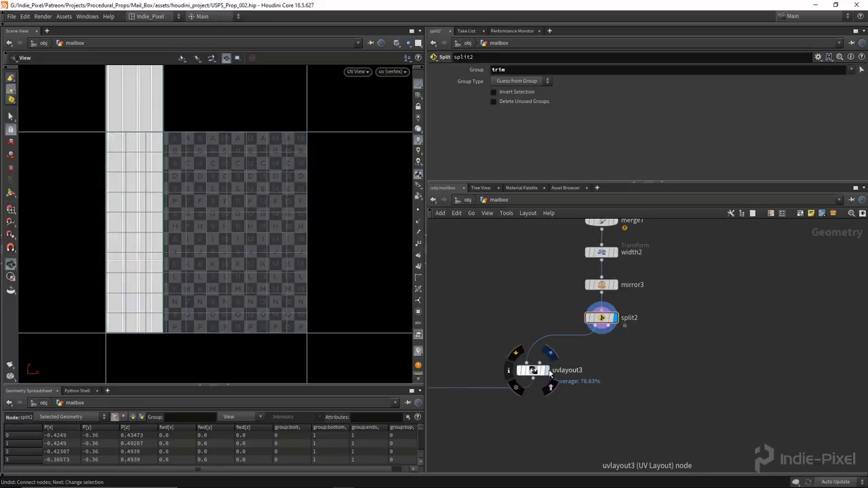
{"action": "middle_click_drag", "start_coordinate": [618, 396], "coordinate": [577, 367]}
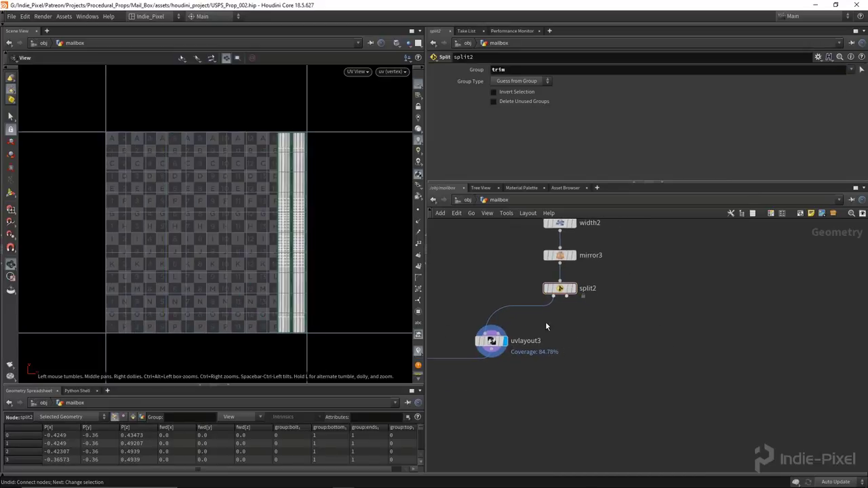
{"action": "left_click_drag", "start_coordinate": [491, 341], "coordinate": [640, 349], "text": "alt"}
{"action": "left_click_drag", "start_coordinate": [566, 296], "coordinate": [622, 340]}
{"action": "middle_click_drag", "start_coordinate": [598, 397], "coordinate": [652, 332]}
{"action": "scroll", "coordinate": [653, 331], "scroll_direction": "down", "scroll_amount": 2}
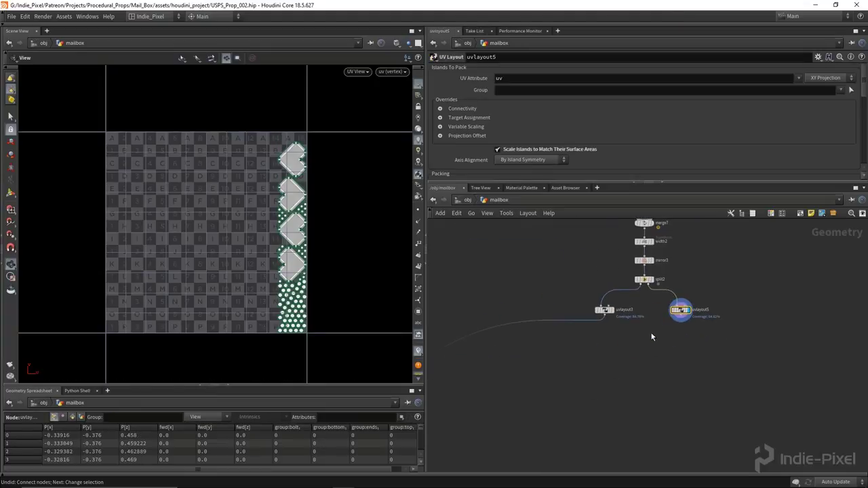
Step: Combine uvlayout3 and uvlayout5 in a new Merge node, display it, and route its output onward in place of uvlayout3's
{"action": "key", "text": "Tab"}
{"action": "type", "text": "merge"}
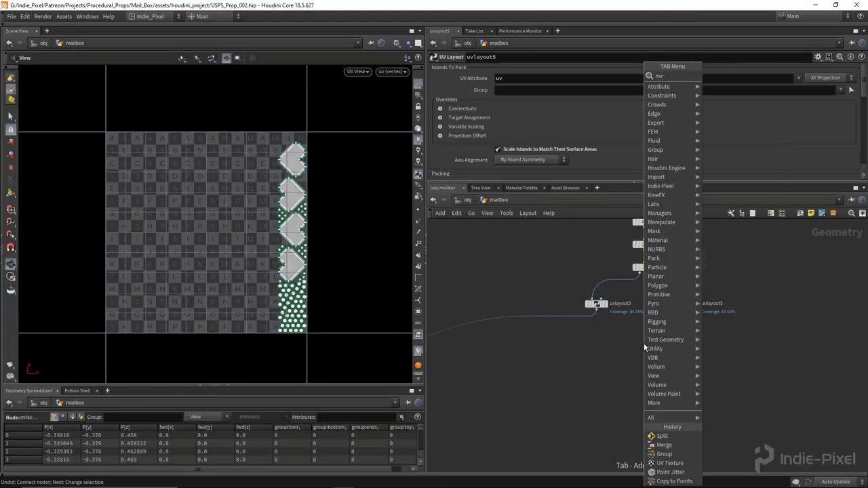
{"action": "key", "text": "Return"}
{"action": "left_click", "coordinate": [649, 342]}
{"action": "left_click_drag", "start_coordinate": [708, 295], "coordinate": [648, 337]}
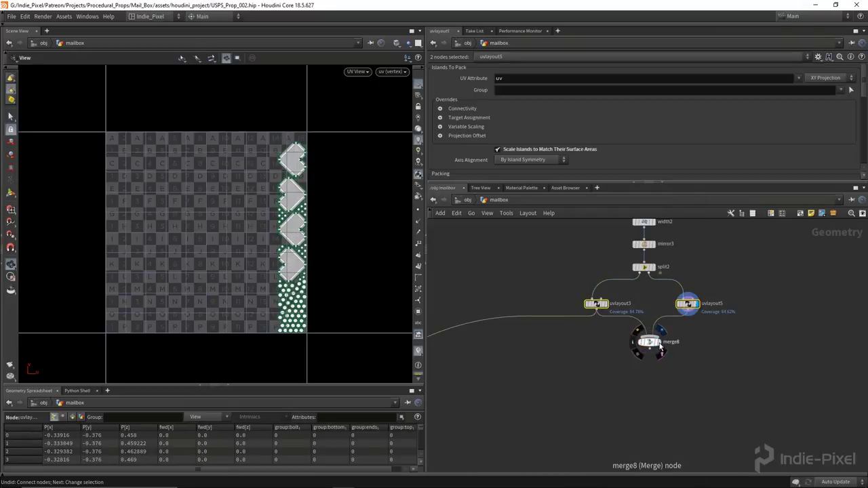
{"action": "left_click", "coordinate": [656, 342]}
{"action": "left_click", "coordinate": [566, 321]}
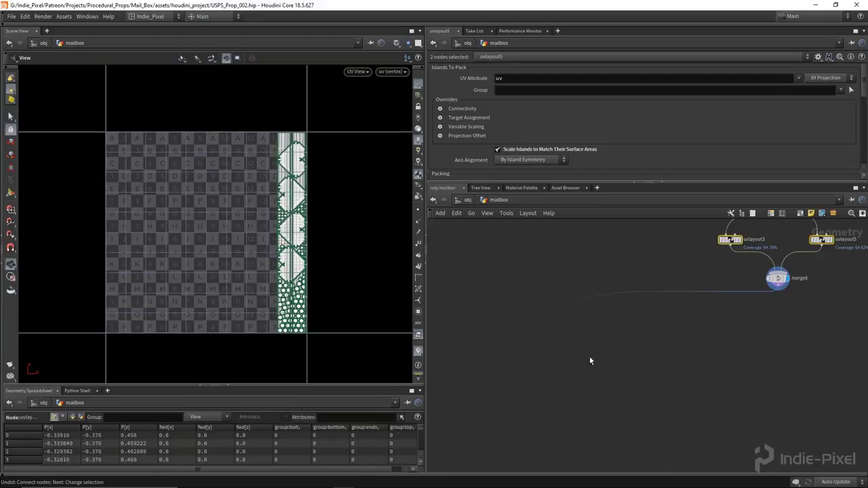
Step: Display matchsize4 and show merge1 as a template so all the mailbox's UV islands can be viewed together
{"action": "scroll", "coordinate": [557, 426], "scroll_direction": "up", "scroll_amount": 5}
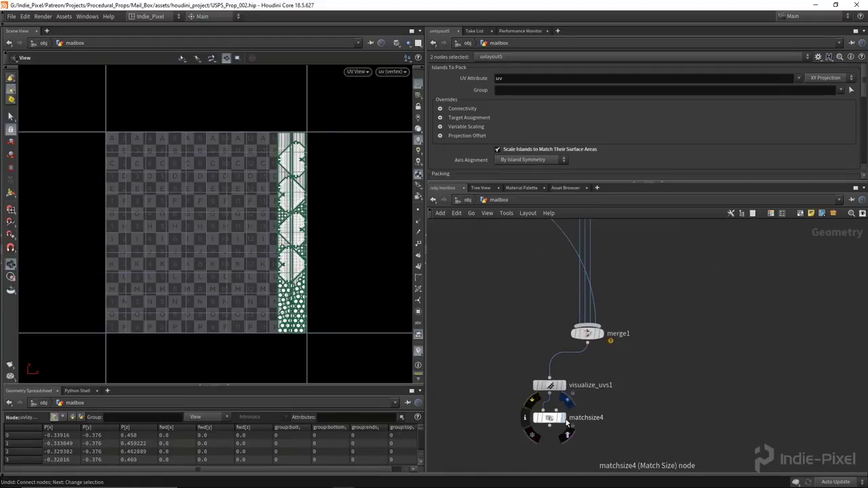
{"action": "left_click", "coordinate": [563, 418]}
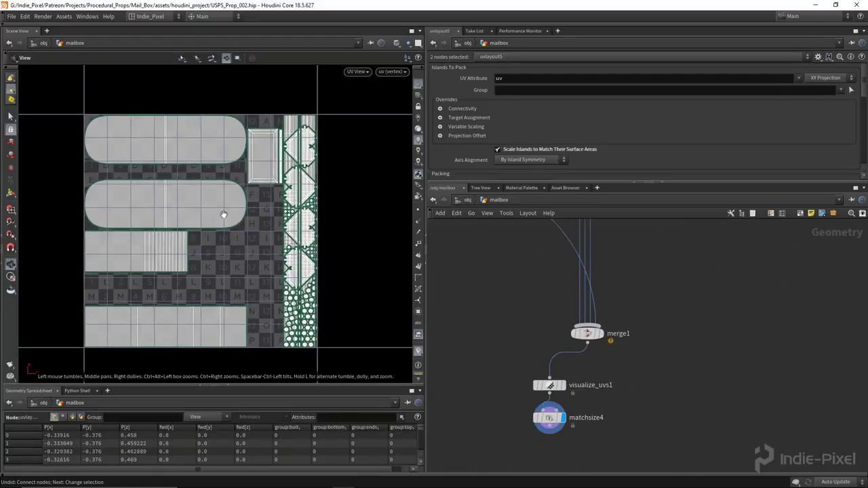
{"action": "key", "text": "f"}
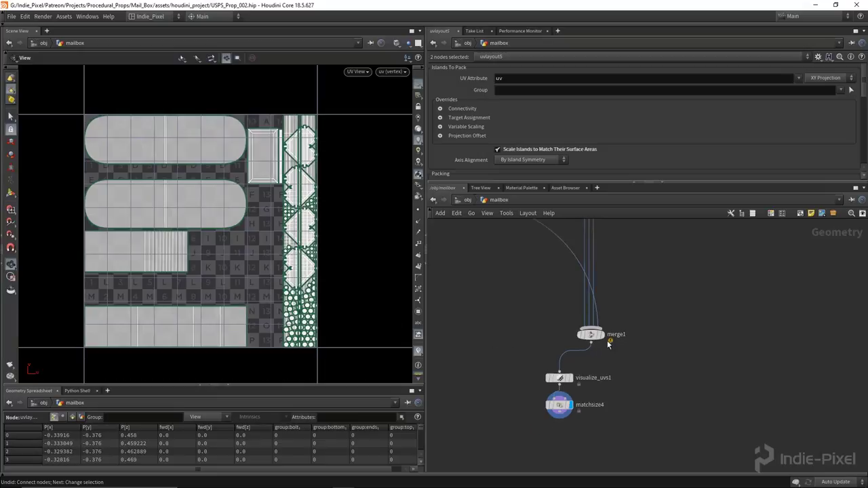
{"action": "scroll", "coordinate": [544, 353], "scroll_direction": "down", "scroll_amount": 10}
{"action": "scroll", "coordinate": [569, 389], "scroll_direction": "up", "scroll_amount": 10}
{"action": "scroll", "coordinate": [562, 407], "scroll_direction": "up", "scroll_amount": 5}
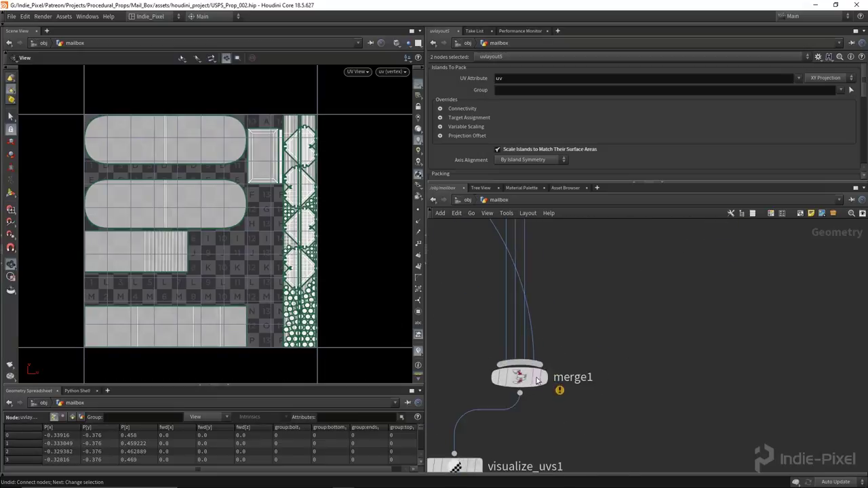
{"action": "left_click", "coordinate": [543, 375]}
{"action": "key", "text": "f"}
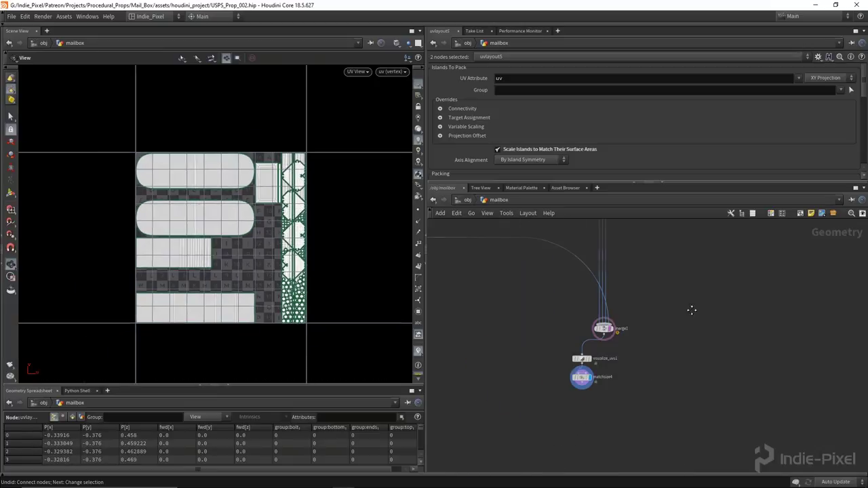
Step: Reshape uvlayout5's packing rectangle into the narrow free column beneath the small panel islands, beside the two long trim strips
{"action": "scroll", "coordinate": [652, 312], "scroll_direction": "up", "scroll_amount": 4}
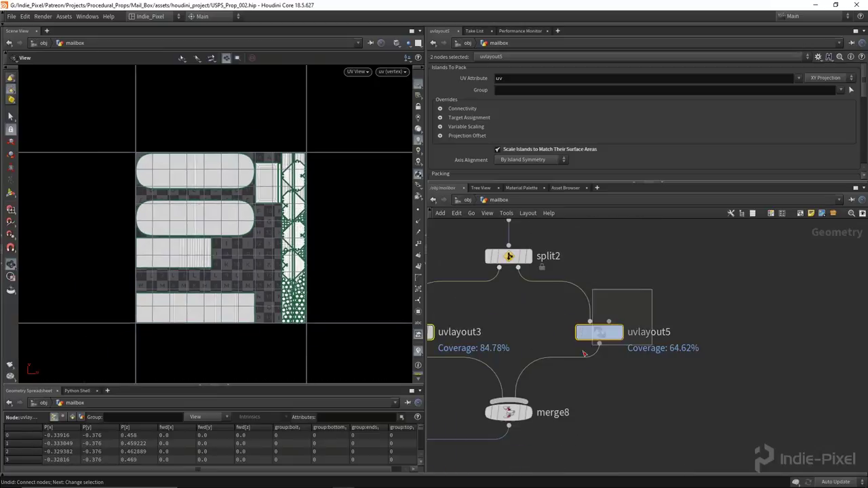
{"action": "left_click", "coordinate": [599, 331]}
{"action": "key", "text": "Return"}
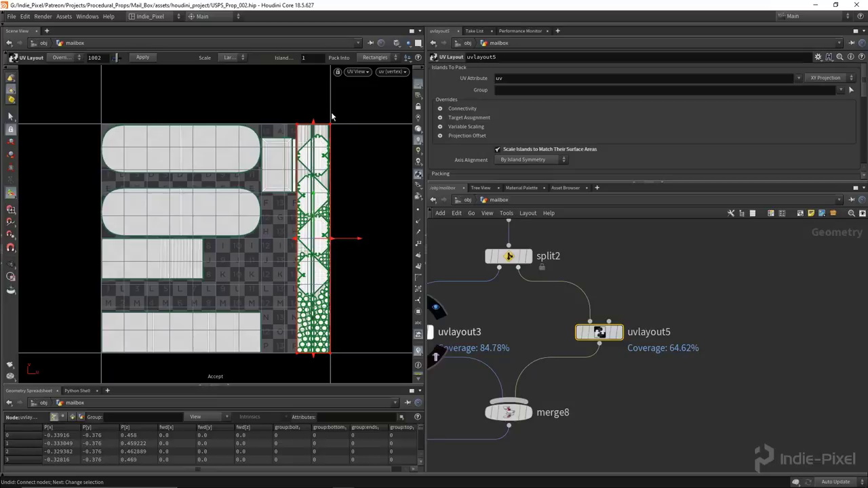
{"action": "left_click_drag", "start_coordinate": [314, 126], "coordinate": [302, 200]}
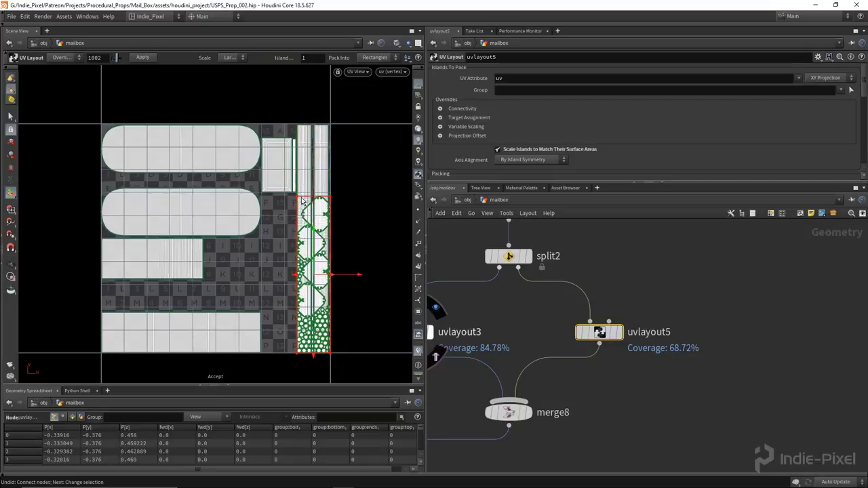
{"action": "left_click_drag", "start_coordinate": [292, 278], "coordinate": [265, 273]}
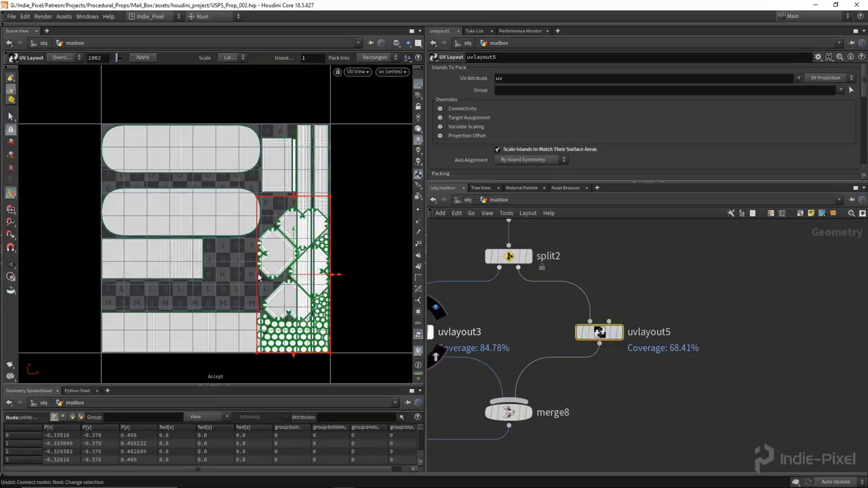
{"action": "left_click_drag", "start_coordinate": [331, 282], "coordinate": [297, 281]}
{"action": "key", "text": "Escape"}
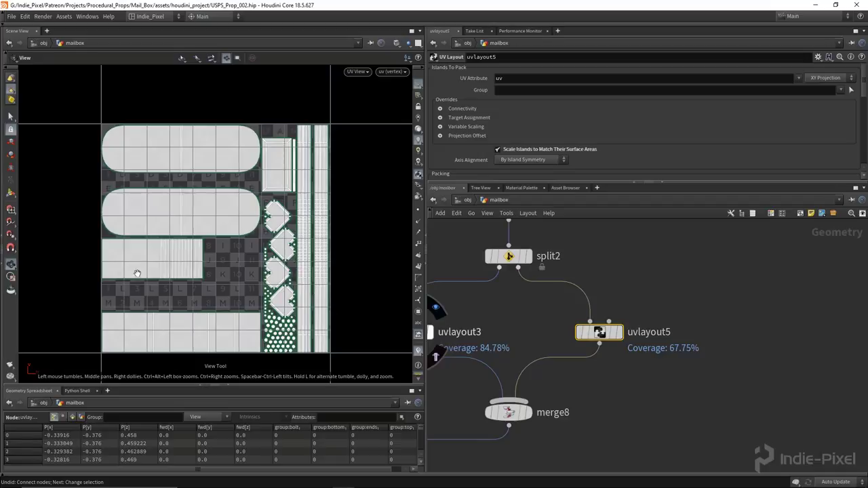
Step: Lower the upper edge of uvlayout1's packing rectangle so its two rectangular islands pack close together at the tile's base
{"action": "scroll", "coordinate": [560, 366], "scroll_direction": "down", "scroll_amount": 4}
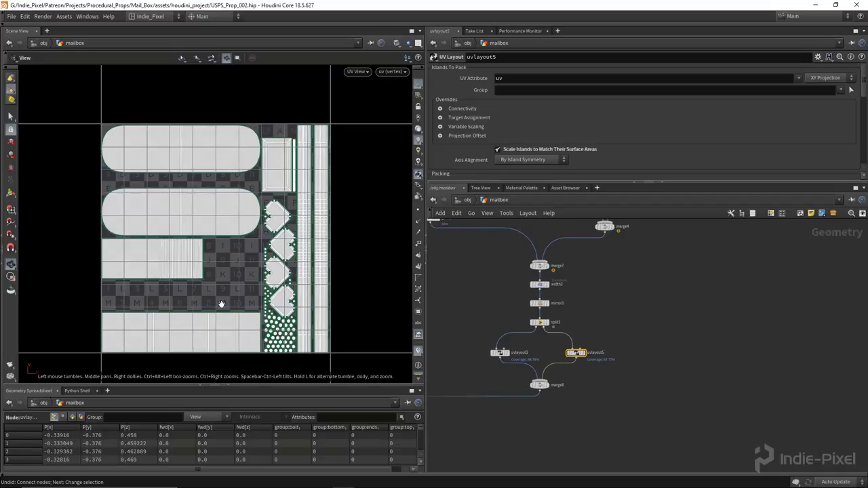
{"action": "scroll", "coordinate": [570, 342], "scroll_direction": "down", "scroll_amount": 4}
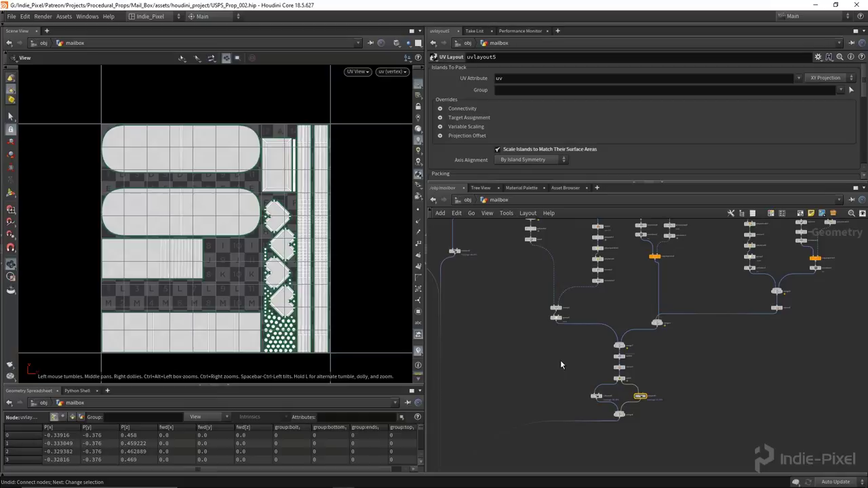
{"action": "scroll", "coordinate": [563, 366], "scroll_direction": "up", "scroll_amount": 2}
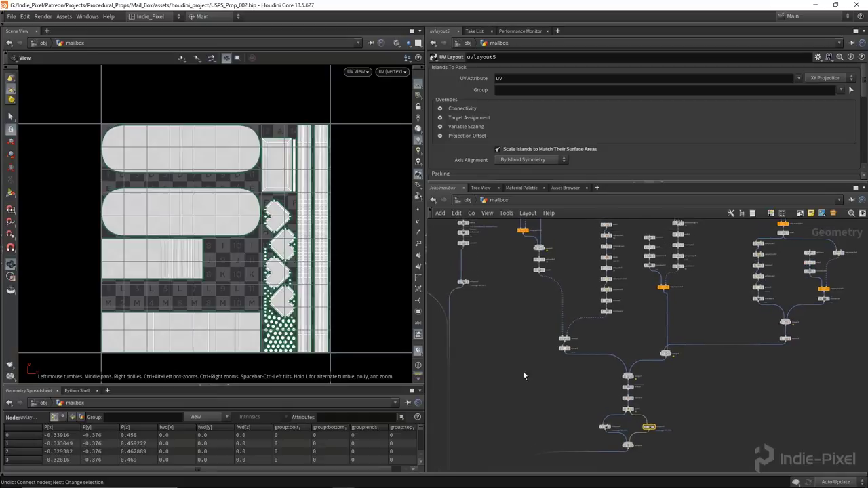
{"action": "middle_click_drag", "start_coordinate": [529, 380], "coordinate": [627, 417]}
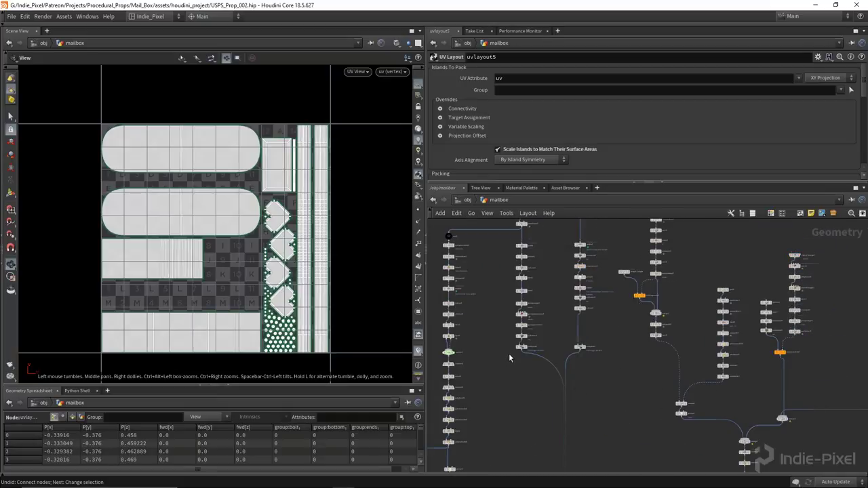
{"action": "scroll", "coordinate": [510, 358], "scroll_direction": "up", "scroll_amount": 5}
{"action": "left_click", "coordinate": [546, 333]}
{"action": "key", "text": "Return"}
{"action": "scroll", "coordinate": [183, 293], "scroll_direction": "up", "scroll_amount": 2}
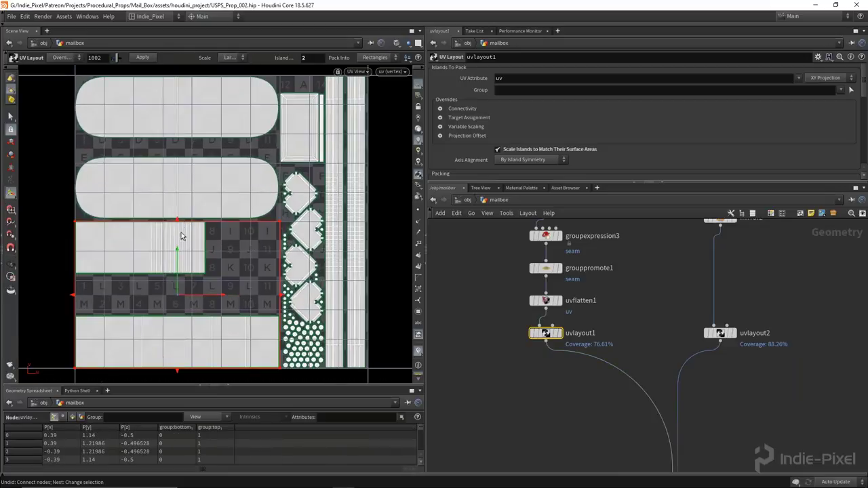
{"action": "left_click_drag", "start_coordinate": [176, 223], "coordinate": [177, 261]}
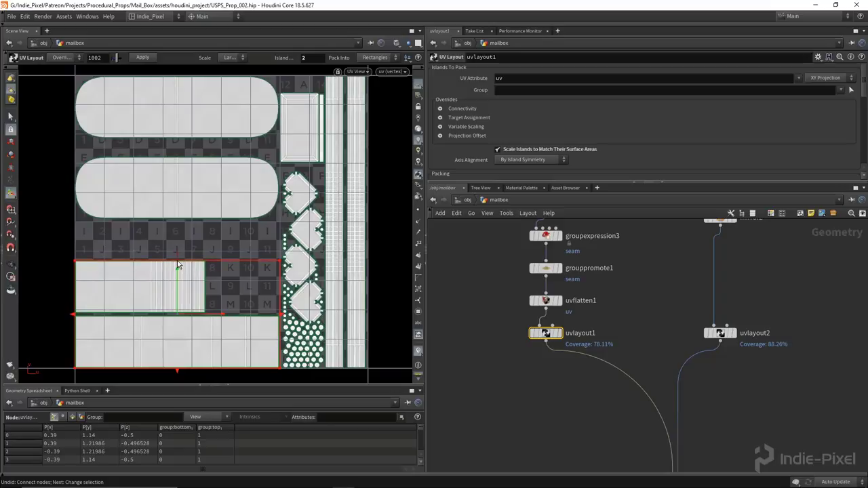
{"action": "key", "text": "Escape"}
{"action": "scroll", "coordinate": [305, 263], "scroll_direction": "down", "scroll_amount": 1}
{"action": "scroll", "coordinate": [305, 263], "scroll_direction": "down", "scroll_amount": 1}
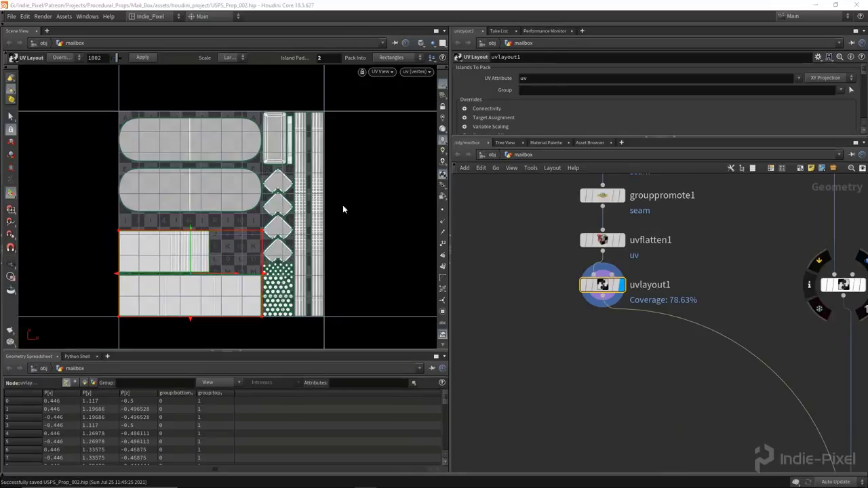
{"action": "scroll", "coordinate": [190, 200], "scroll_direction": "up", "scroll_amount": 1}
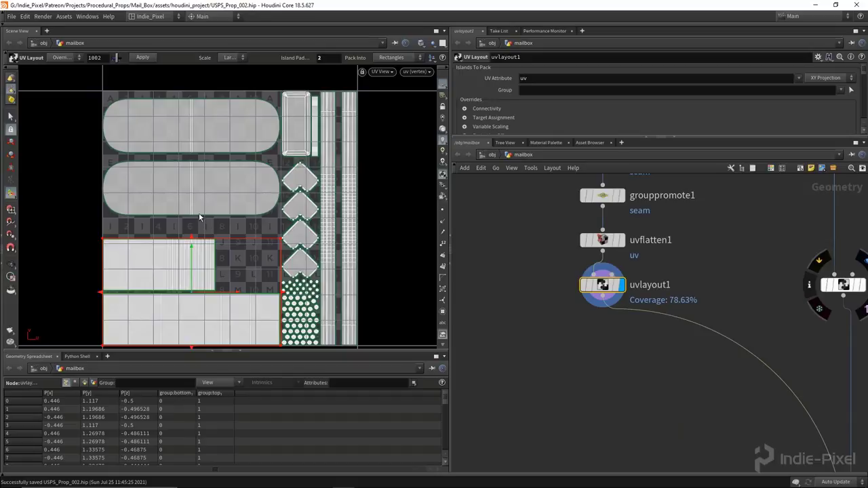
{"action": "key", "text": "Escape"}
Step: Display uvlayout2 and shift its packing rectangle down to fit its two rounded islands tightly just above uvlayout1's islands
{"action": "scroll", "coordinate": [244, 234], "scroll_direction": "down", "scroll_amount": 2}
{"action": "scroll", "coordinate": [261, 224], "scroll_direction": "up", "scroll_amount": 1}
{"action": "middle_click_drag", "start_coordinate": [862, 292], "coordinate": [660, 285]}
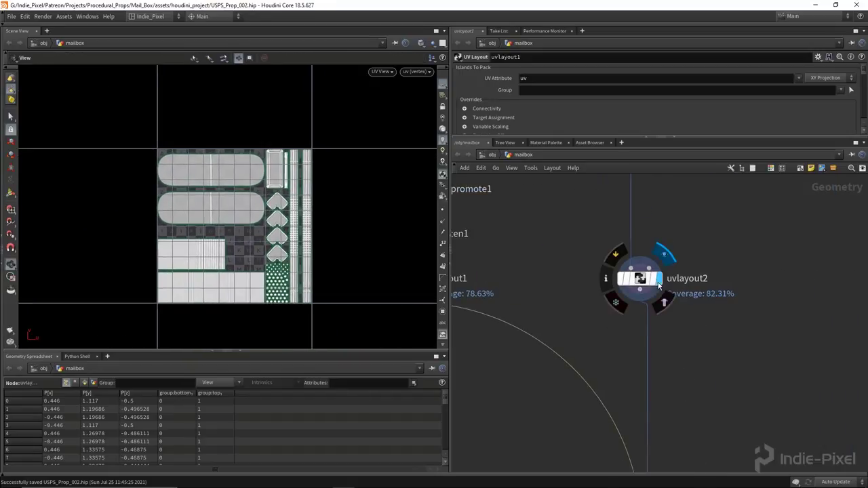
{"action": "left_click", "coordinate": [660, 285]}
{"action": "scroll", "coordinate": [193, 203], "scroll_direction": "up", "scroll_amount": 3}
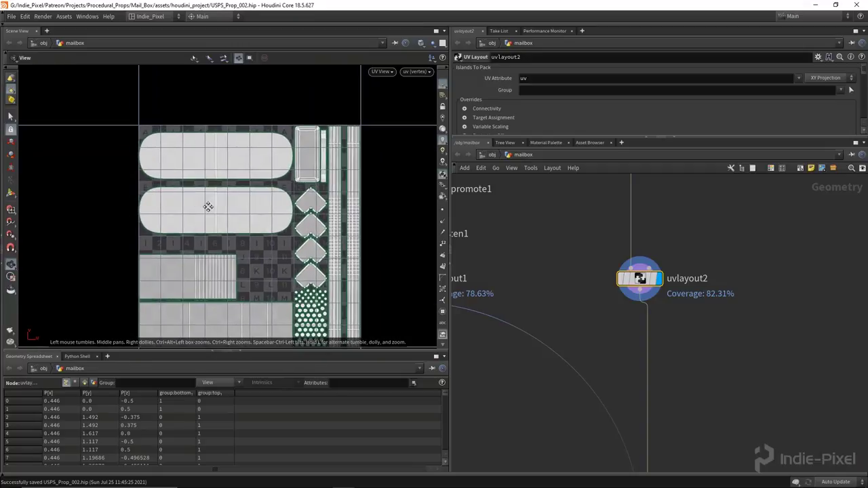
{"action": "middle_click_drag", "start_coordinate": [209, 210], "coordinate": [194, 191]}
{"action": "key", "text": "Return"}
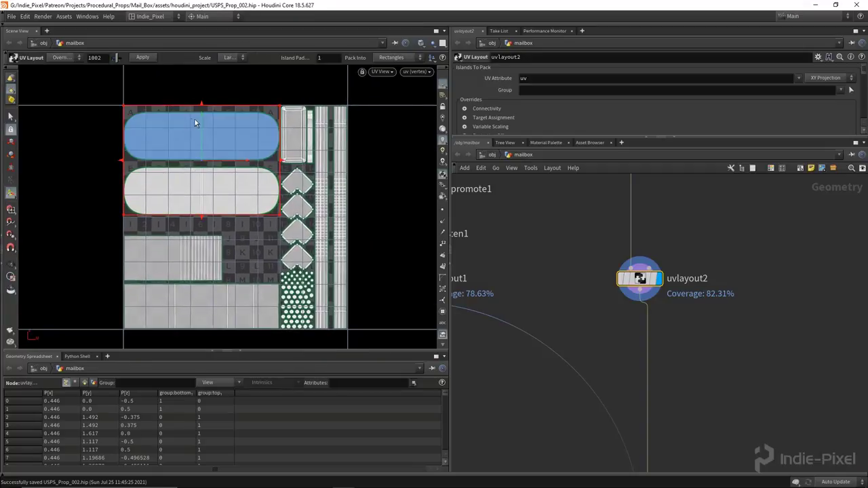
{"action": "left_click_drag", "start_coordinate": [208, 198], "coordinate": [198, 237]}
{"action": "left_click_drag", "start_coordinate": [202, 124], "coordinate": [201, 138]}
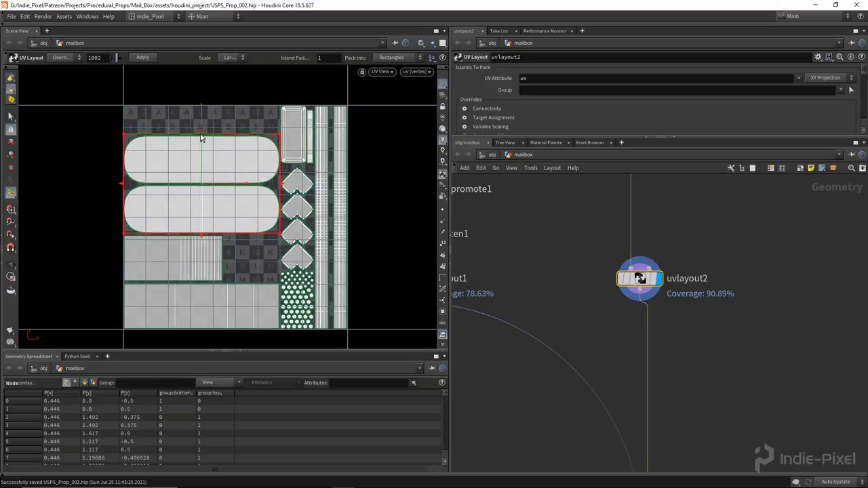
{"action": "scroll", "coordinate": [228, 162], "scroll_direction": "up", "scroll_amount": 3}
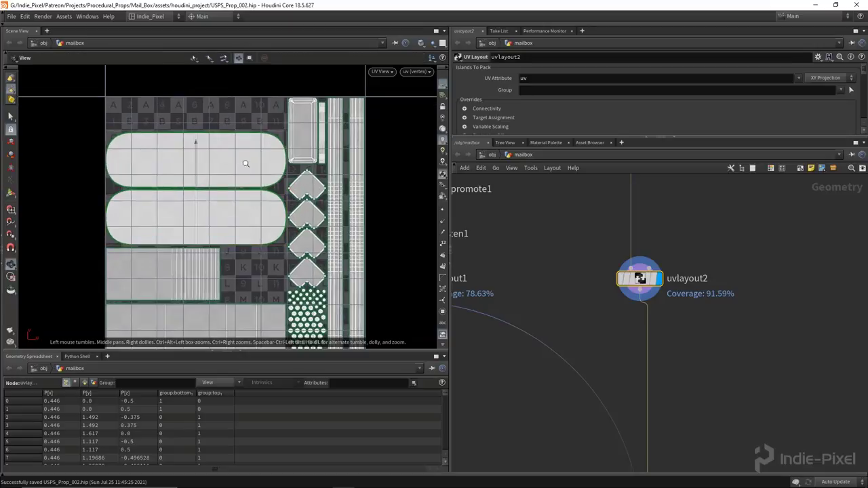
{"action": "scroll", "coordinate": [242, 169], "scroll_direction": "down", "scroll_amount": 2}
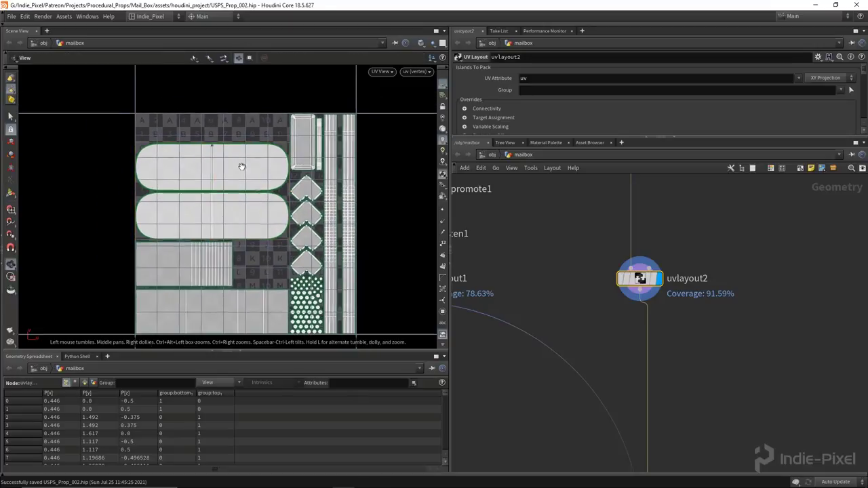
Step: Display uvlayout3 and reshape uvlayout5's packing rectangle into a thin horizontal strip above the two rounded islands, matching their width
{"action": "scroll", "coordinate": [673, 383], "scroll_direction": "down", "scroll_amount": 3}
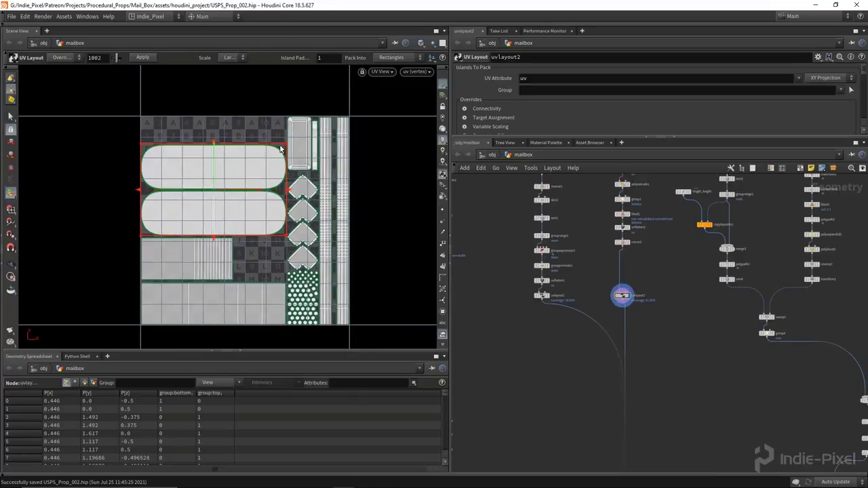
{"action": "scroll", "coordinate": [737, 397], "scroll_direction": "down", "scroll_amount": 3}
{"action": "middle_click_drag", "start_coordinate": [737, 397], "coordinate": [694, 357]}
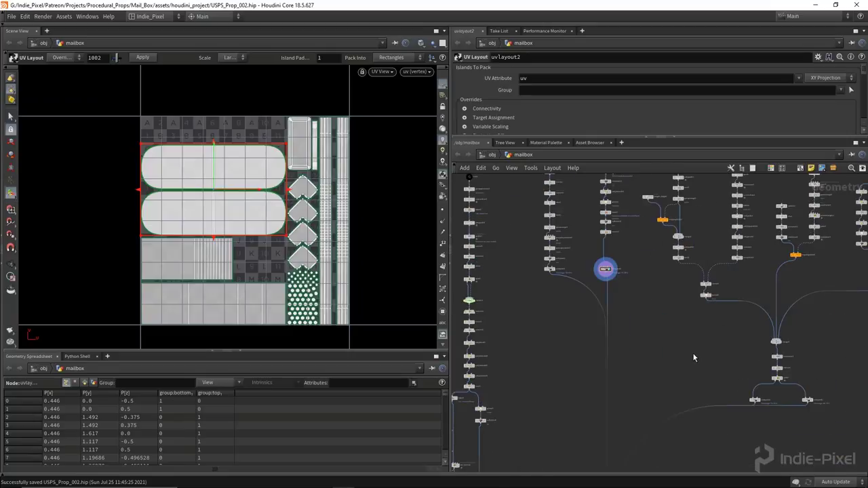
{"action": "scroll", "coordinate": [690, 361], "scroll_direction": "up", "scroll_amount": 5}
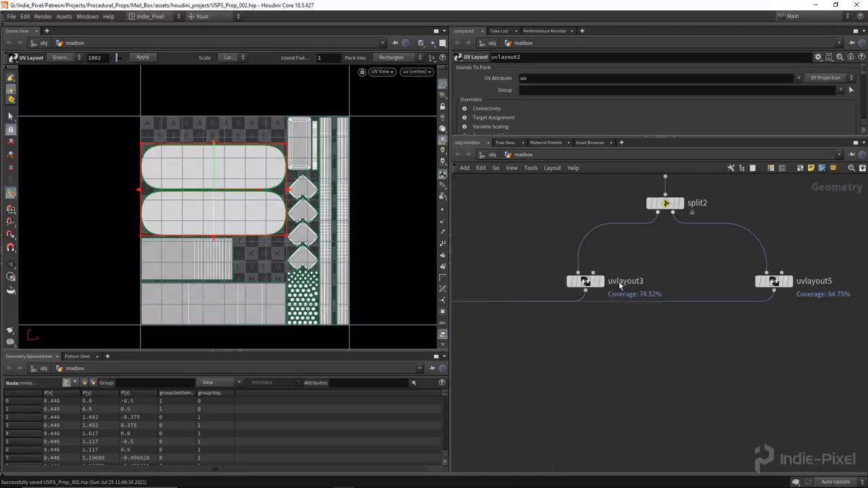
{"action": "left_click", "coordinate": [602, 282]}
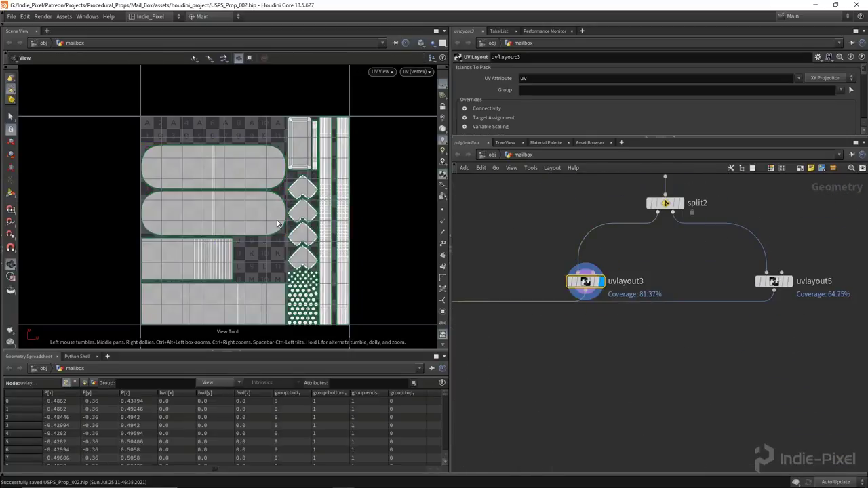
{"action": "left_click", "coordinate": [767, 282]}
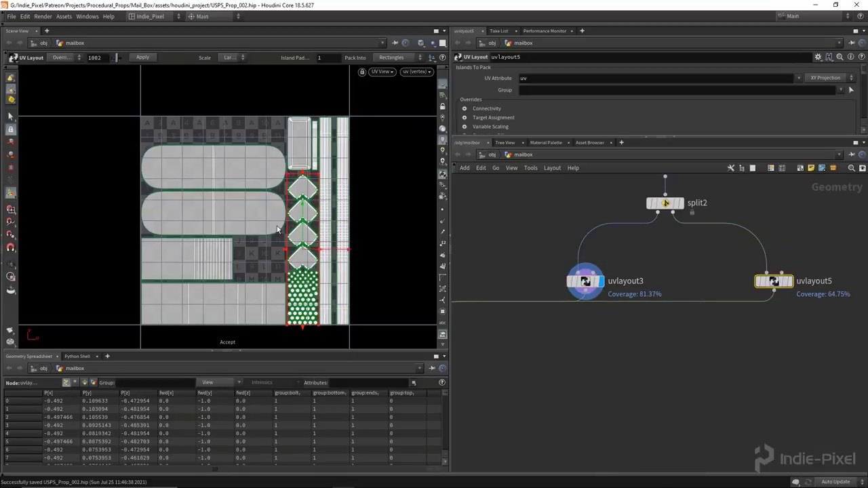
{"action": "left_click_drag", "start_coordinate": [284, 247], "coordinate": [144, 214]}
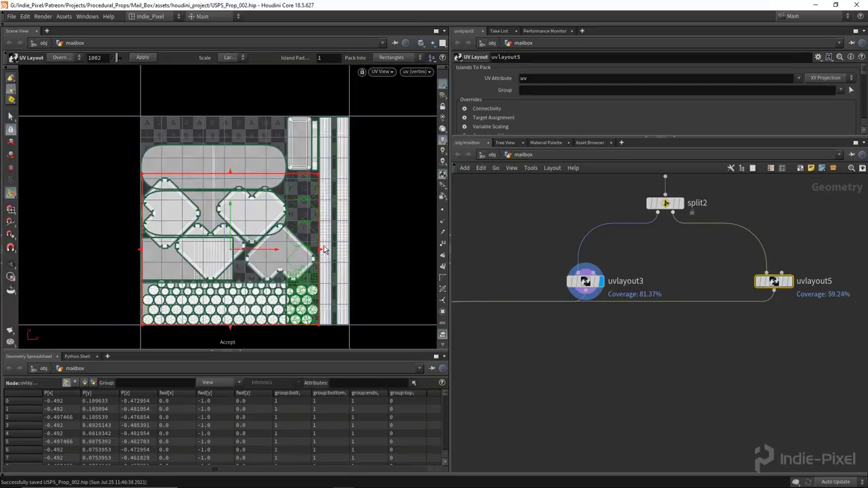
{"action": "left_click_drag", "start_coordinate": [313, 252], "coordinate": [285, 248]}
{"action": "left_click_drag", "start_coordinate": [213, 177], "coordinate": [211, 119]}
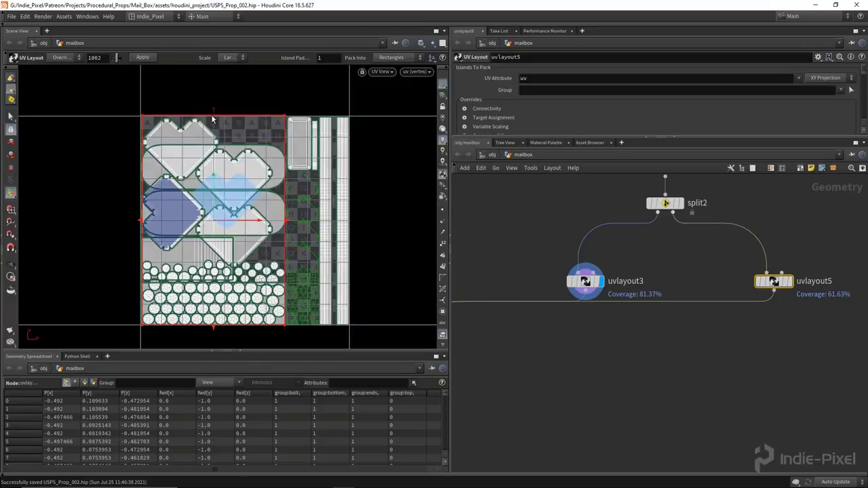
{"action": "left_click_drag", "start_coordinate": [213, 277], "coordinate": [212, 148]}
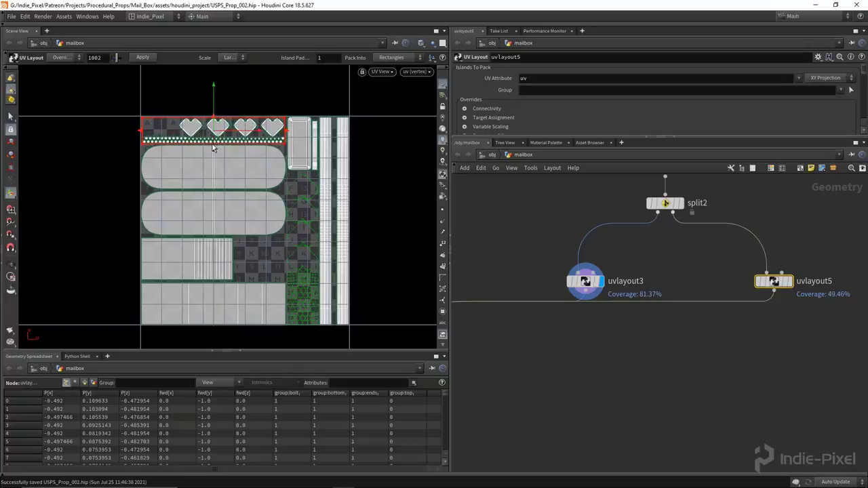
Step: Reshape uvlayout3's packing rectangle into a shorter, narrow column beside the rounded islands so its two trim strips pack side by side
{"action": "key", "text": "Escape"}
{"action": "scroll", "coordinate": [289, 199], "scroll_direction": "up", "scroll_amount": 4}
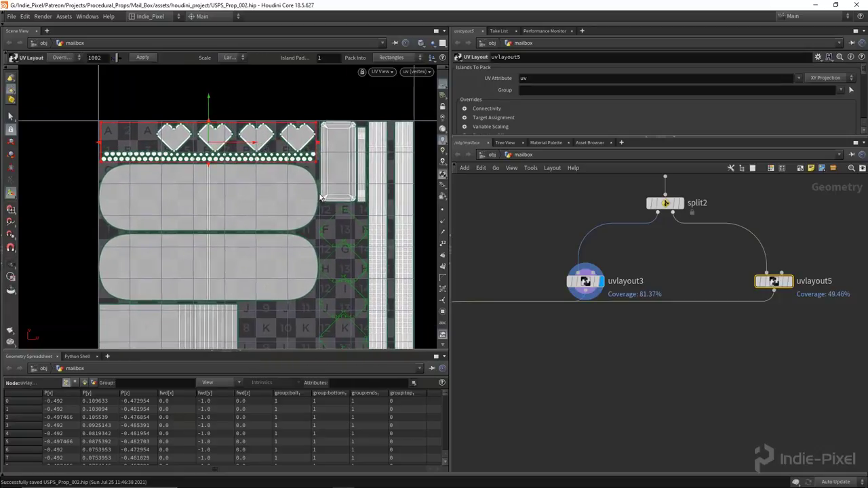
{"action": "scroll", "coordinate": [289, 199], "scroll_direction": "down", "scroll_amount": 2}
{"action": "key", "text": "Return"}
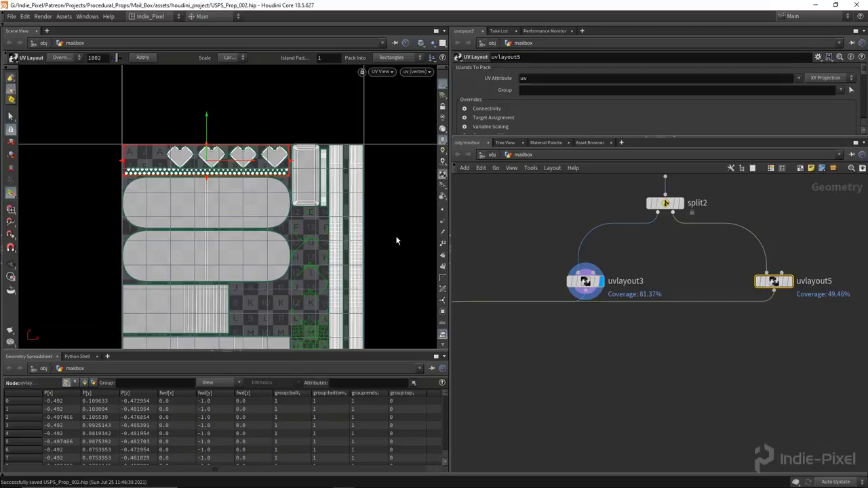
{"action": "key", "text": "Escape"}
{"action": "left_click", "coordinate": [609, 274]}
{"action": "key", "text": "Return"}
{"action": "scroll", "coordinate": [292, 170], "scroll_direction": "down", "scroll_amount": 1}
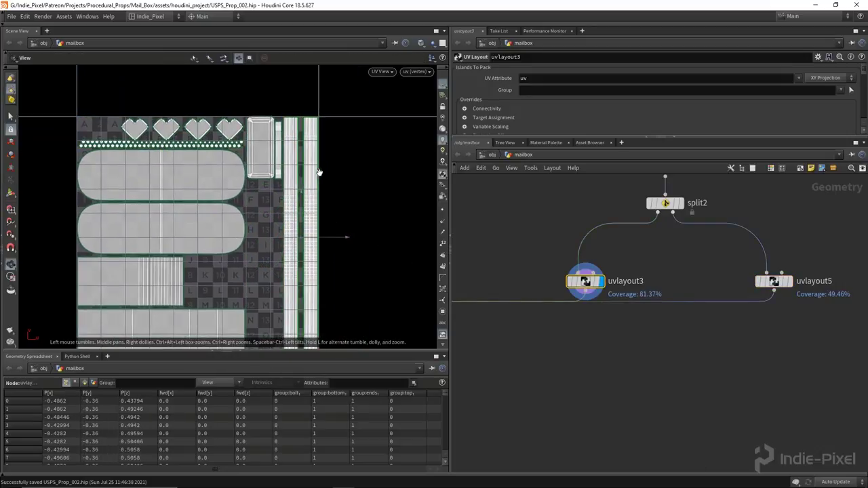
{"action": "left_click", "coordinate": [299, 132]}
{"action": "left_click_drag", "start_coordinate": [298, 132], "coordinate": [306, 170]}
{"action": "left_click", "coordinate": [288, 255]}
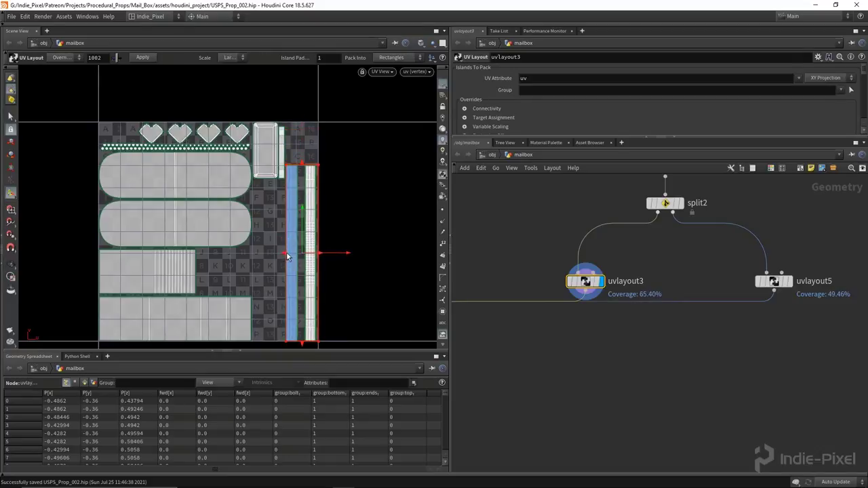
{"action": "left_click_drag", "start_coordinate": [278, 255], "coordinate": [255, 259]}
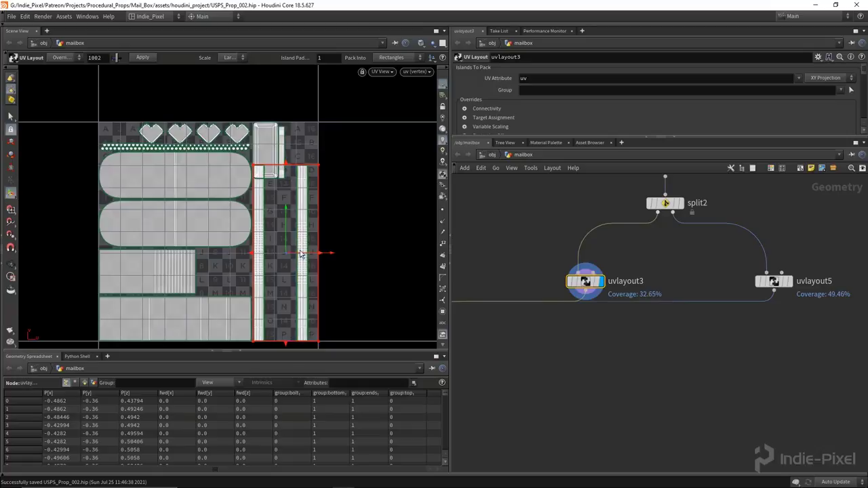
{"action": "left_click_drag", "start_coordinate": [321, 256], "coordinate": [279, 257]}
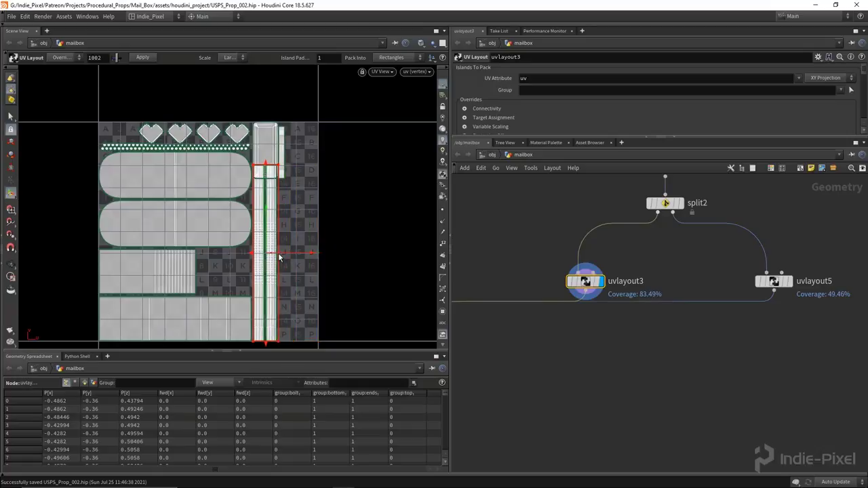
Step: Widen uvlayout4's packing rectangle to the tile's edge and raise its lower edge so its panel islands lie horizontally above the trim strips
{"action": "key", "text": "Escape"}
{"action": "scroll", "coordinate": [250, 157], "scroll_direction": "up", "scroll_amount": 1}
{"action": "key", "text": "Return"}
{"action": "scroll", "coordinate": [582, 341], "scroll_direction": "down", "scroll_amount": 3}
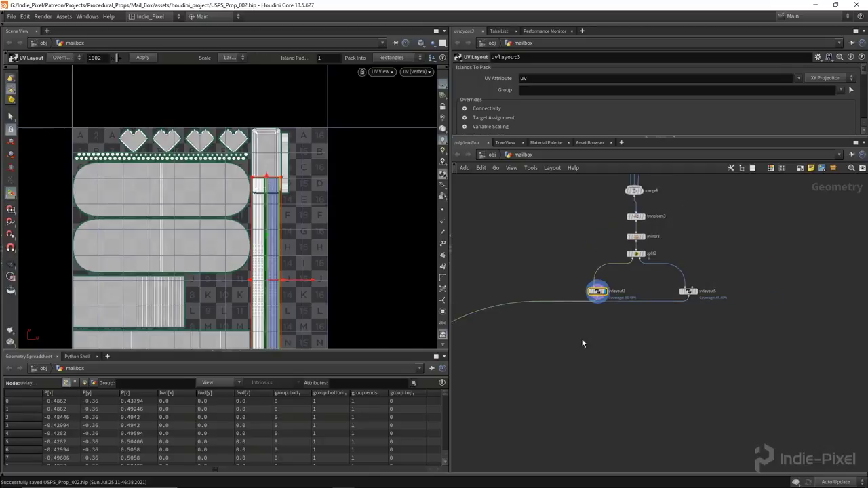
{"action": "middle_click_drag", "start_coordinate": [579, 337], "coordinate": [776, 260]}
{"action": "scroll", "coordinate": [606, 331], "scroll_direction": "down", "scroll_amount": 2}
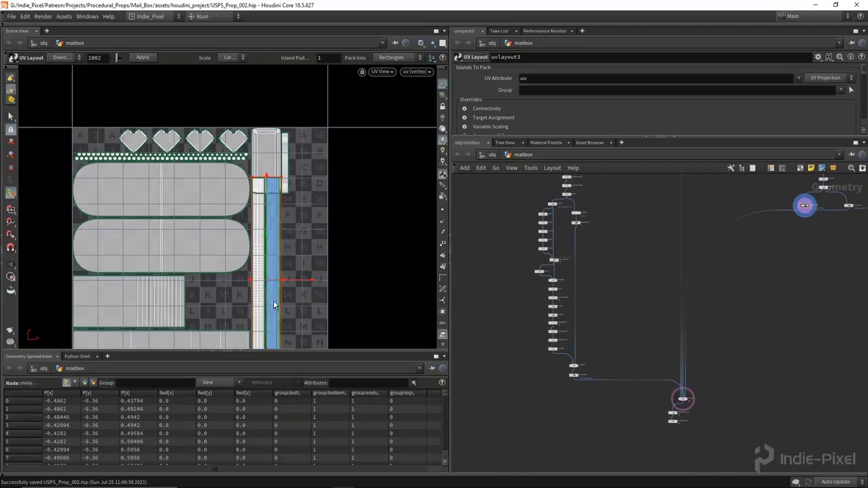
{"action": "middle_click_drag", "start_coordinate": [283, 281], "coordinate": [263, 238]}
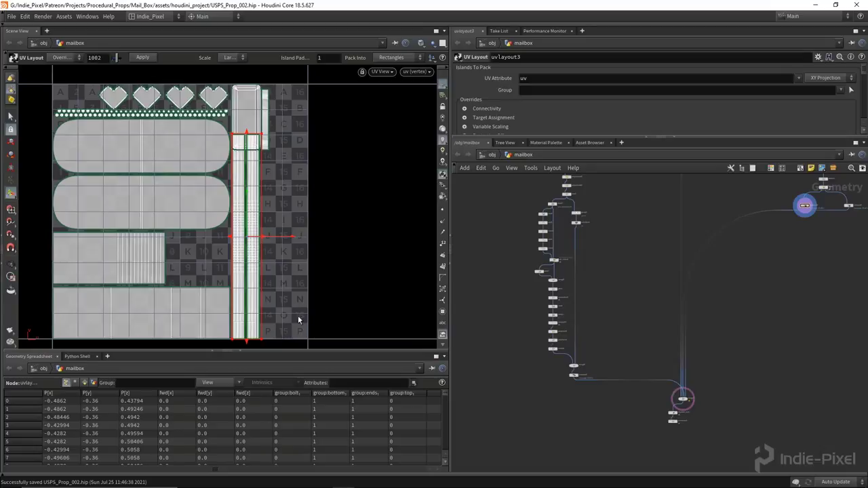
{"action": "key", "text": "Escape"}
{"action": "key", "text": "Return"}
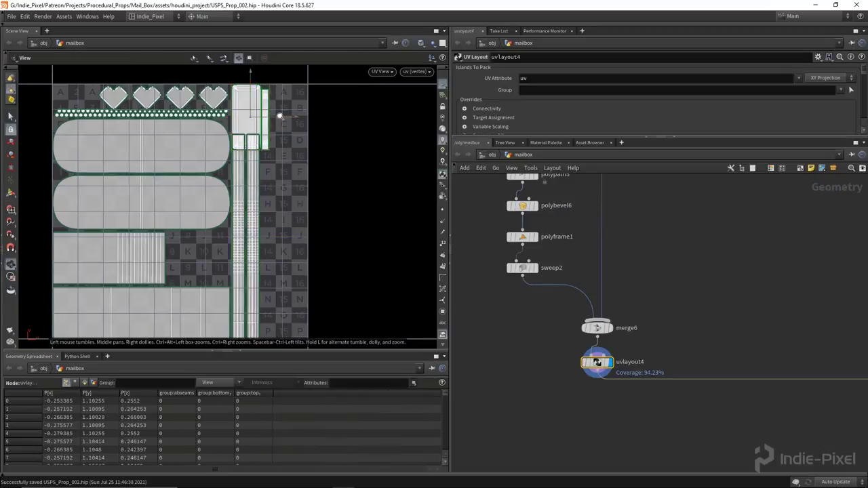
{"action": "scroll", "coordinate": [264, 143], "scroll_direction": "up", "scroll_amount": 3}
{"action": "left_click_drag", "start_coordinate": [264, 142], "coordinate": [322, 142]}
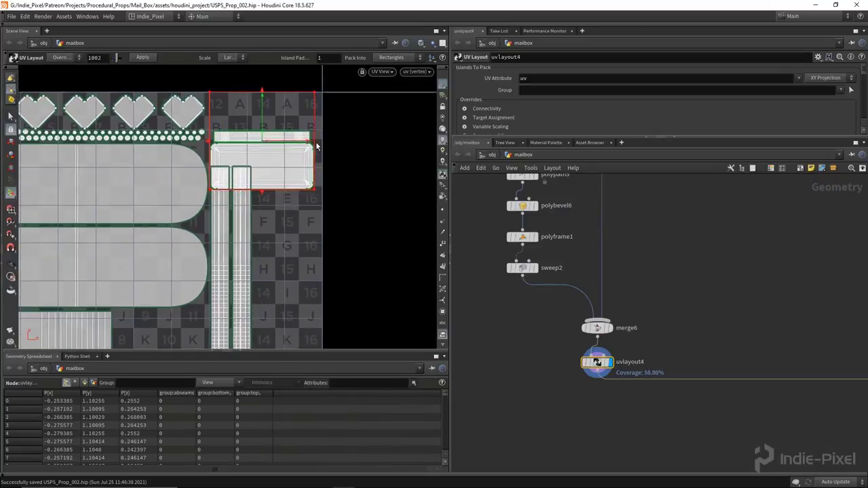
{"action": "left_click_drag", "start_coordinate": [265, 189], "coordinate": [269, 166]}
{"action": "key", "text": "Escape"}
{"action": "scroll", "coordinate": [303, 226], "scroll_direction": "down", "scroll_amount": 3}
{"action": "middle_click_drag", "start_coordinate": [261, 284], "coordinate": [257, 226]}
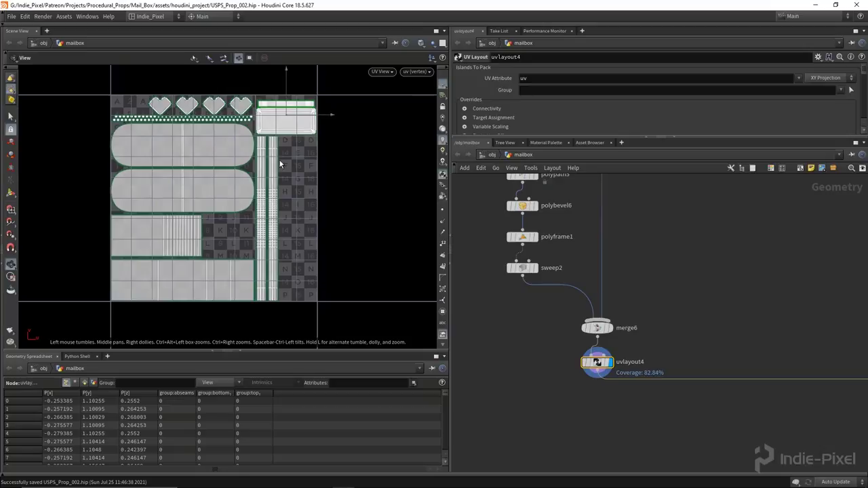
{"action": "key", "text": "Return"}
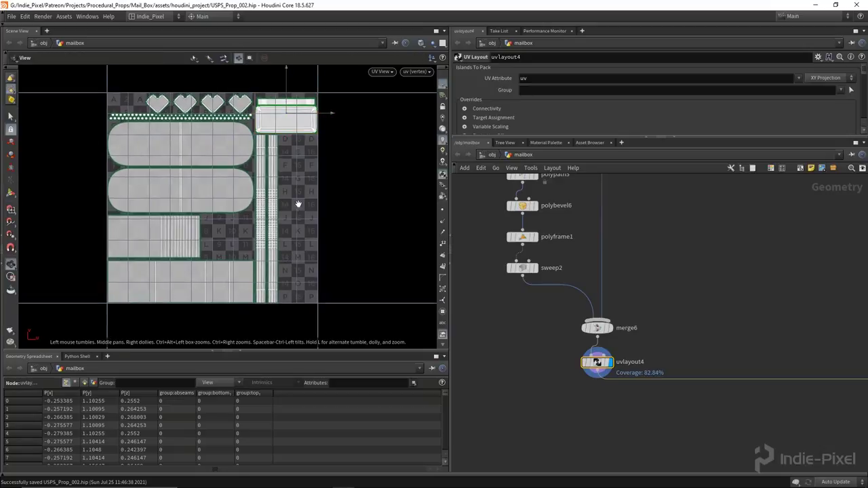
{"action": "middle_click_drag", "start_coordinate": [285, 202], "coordinate": [287, 208]}
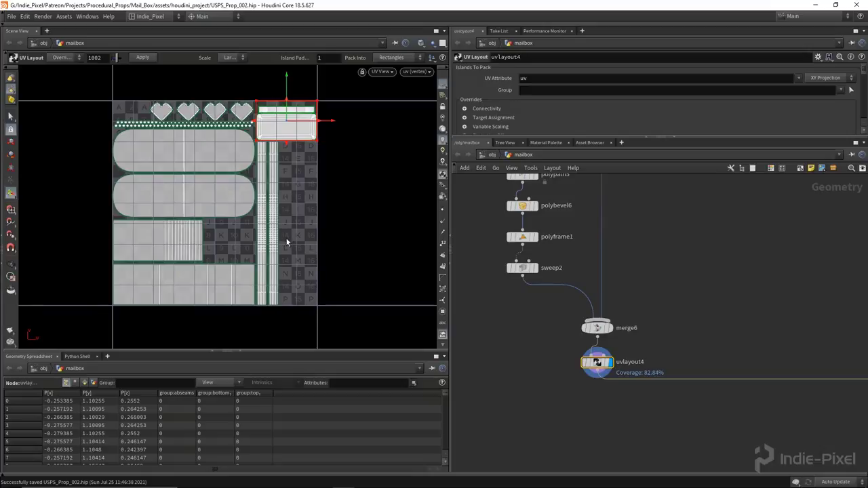
{"action": "key", "text": "Escape"}
{"action": "scroll", "coordinate": [282, 241], "scroll_direction": "down", "scroll_amount": 1}
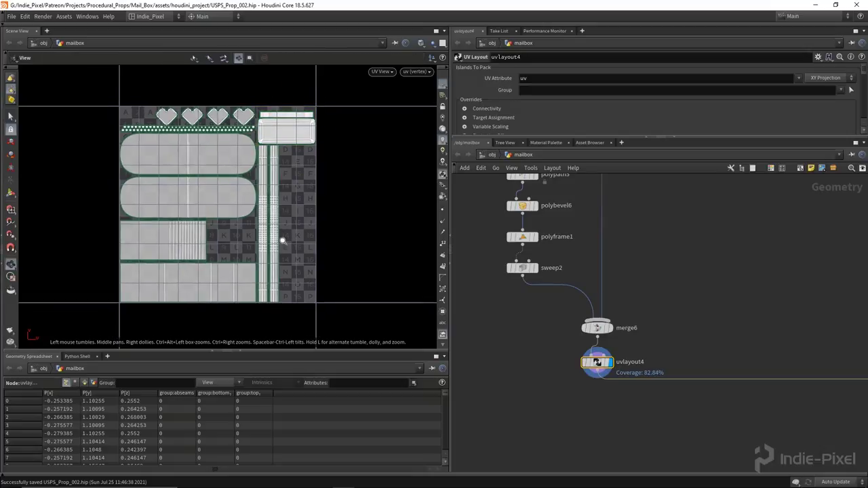
Step: Widen uvlayout3's packing rectangle to the tile's outer edge, spreading its two trim strips apart beneath the panel islands
{"action": "scroll", "coordinate": [504, 281], "scroll_direction": "down", "scroll_amount": 3}
{"action": "middle_click_drag", "start_coordinate": [587, 323], "coordinate": [625, 360]}
{"action": "scroll", "coordinate": [559, 367], "scroll_direction": "up", "scroll_amount": 3}
{"action": "scroll", "coordinate": [559, 367], "scroll_direction": "up", "scroll_amount": 2}
{"action": "left_click", "coordinate": [605, 339]}
{"action": "key", "text": "Return"}
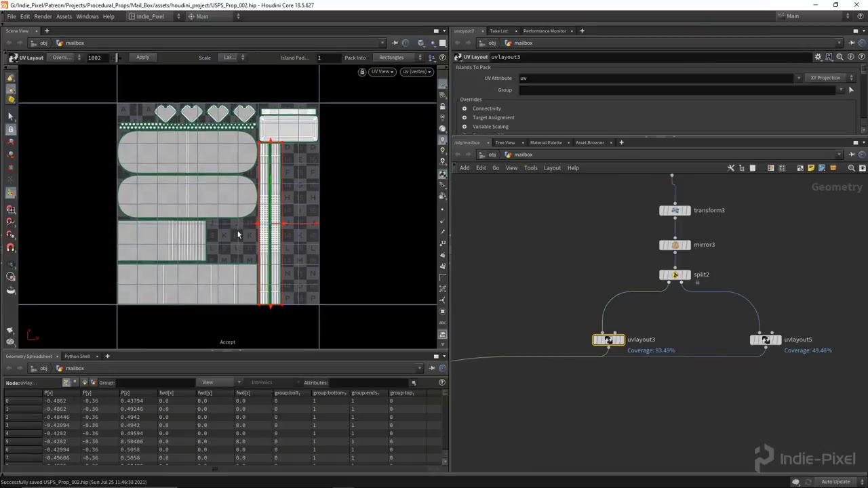
{"action": "scroll", "coordinate": [283, 238], "scroll_direction": "up", "scroll_amount": 2}
{"action": "left_click_drag", "start_coordinate": [281, 222], "coordinate": [329, 218]}
{"action": "key", "text": "Escape"}
{"action": "scroll", "coordinate": [242, 250], "scroll_direction": "down", "scroll_amount": 2}
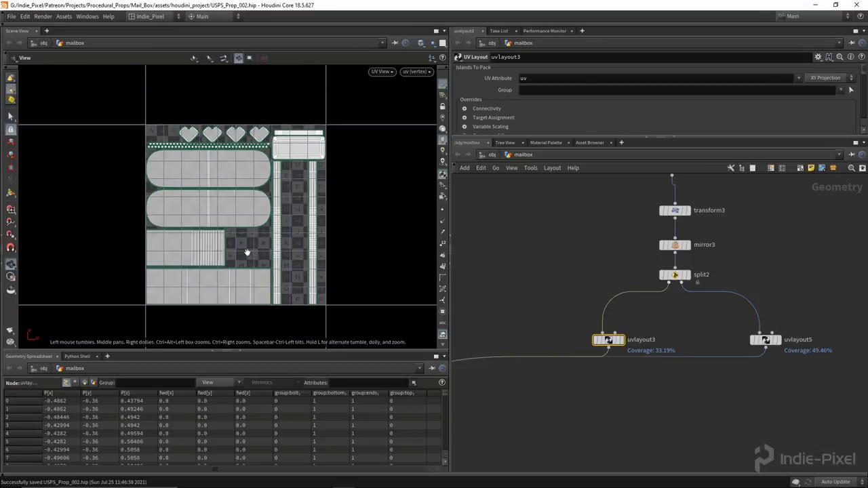
{"action": "scroll", "coordinate": [327, 242], "scroll_direction": "up", "scroll_amount": 1}
{"action": "key", "text": "Return"}
{"action": "left_click_drag", "start_coordinate": [312, 234], "coordinate": [339, 235]}
{"action": "key", "text": "Escape"}
Step: Lower the upper edge of uvlayout3's packing rectangle slightly so the trim strips clear the panel islands above
{"action": "scroll", "coordinate": [319, 153], "scroll_direction": "up", "scroll_amount": 2}
{"action": "key", "text": "Return"}
{"action": "left_click_drag", "start_coordinate": [319, 148], "coordinate": [322, 201]}
{"action": "key", "text": "Escape"}
{"action": "scroll", "coordinate": [273, 231], "scroll_direction": "down", "scroll_amount": 2}
{"action": "scroll", "coordinate": [273, 231], "scroll_direction": "down", "scroll_amount": 2}
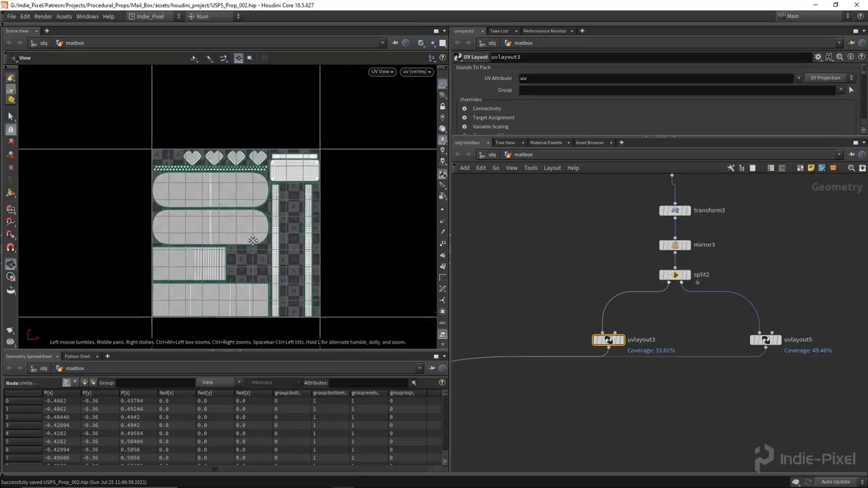
{"action": "scroll", "coordinate": [210, 226], "scroll_direction": "up", "scroll_amount": 2}
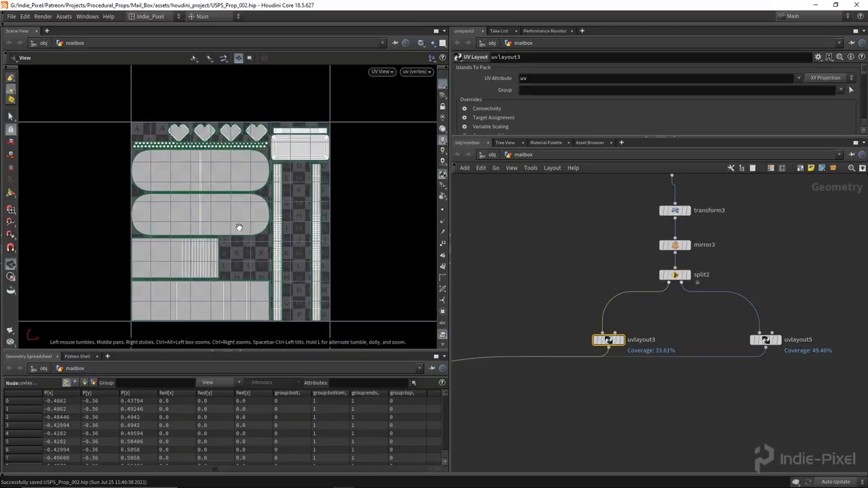
{"action": "scroll", "coordinate": [222, 132], "scroll_direction": "up", "scroll_amount": 1}
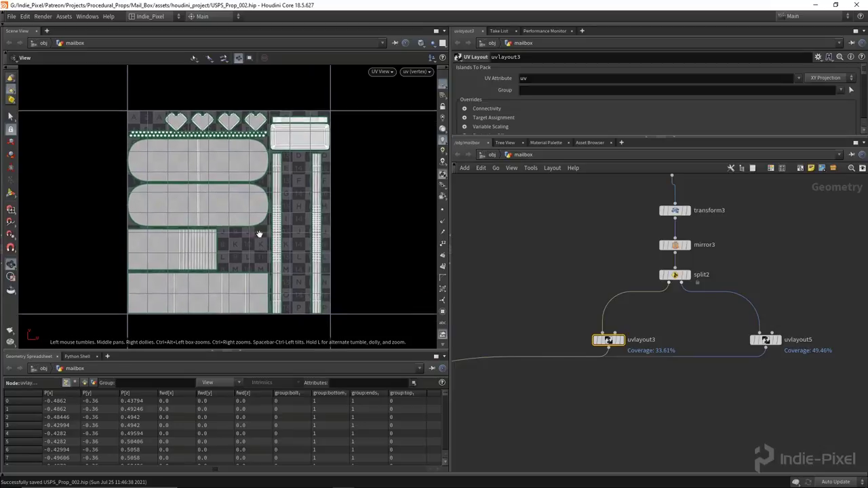
{"action": "scroll", "coordinate": [288, 242], "scroll_direction": "down", "scroll_amount": 2}
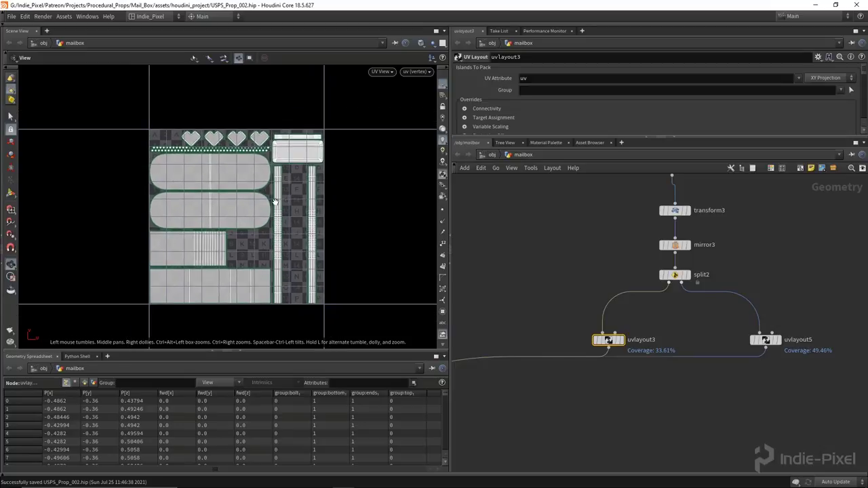
Step: Switch to the perspective view and inspect the mailbox's body edges, legs and underside
{"action": "key", "text": "space+1"}
{"action": "left_click_drag", "start_coordinate": [255, 235], "coordinate": [318, 248]}
{"action": "scroll", "coordinate": [192, 253], "scroll_direction": "up", "scroll_amount": 6}
{"action": "scroll", "coordinate": [275, 265], "scroll_direction": "down", "scroll_amount": 5}
{"action": "left_click_drag", "start_coordinate": [167, 246], "coordinate": [131, 244]}
Step: Shift the nodes from grouprange1 through uvlayout1 down to leave room beneath sort1, and display sort1
{"action": "scroll", "coordinate": [516, 328], "scroll_direction": "down", "scroll_amount": 3}
{"action": "middle_click_drag", "start_coordinate": [566, 338], "coordinate": [608, 341]}
{"action": "scroll", "coordinate": [608, 341], "scroll_direction": "up", "scroll_amount": 5}
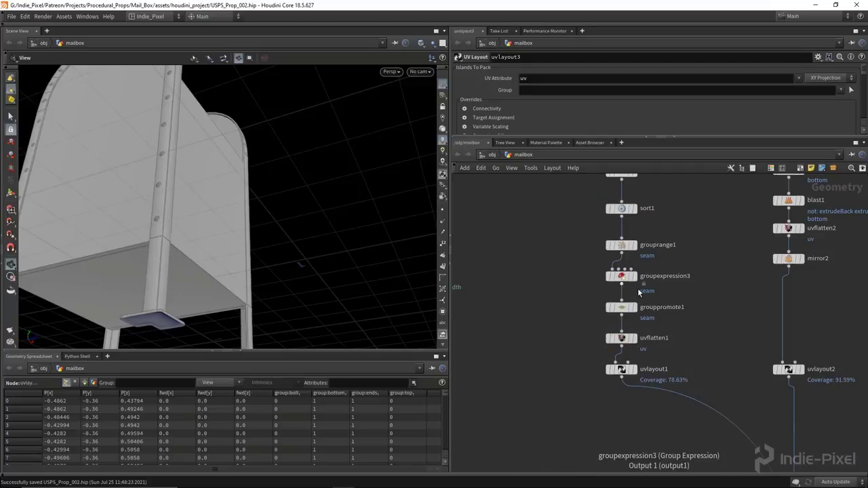
{"action": "left_click", "coordinate": [636, 309]}
{"action": "left_click_drag", "start_coordinate": [632, 320], "coordinate": [599, 356]}
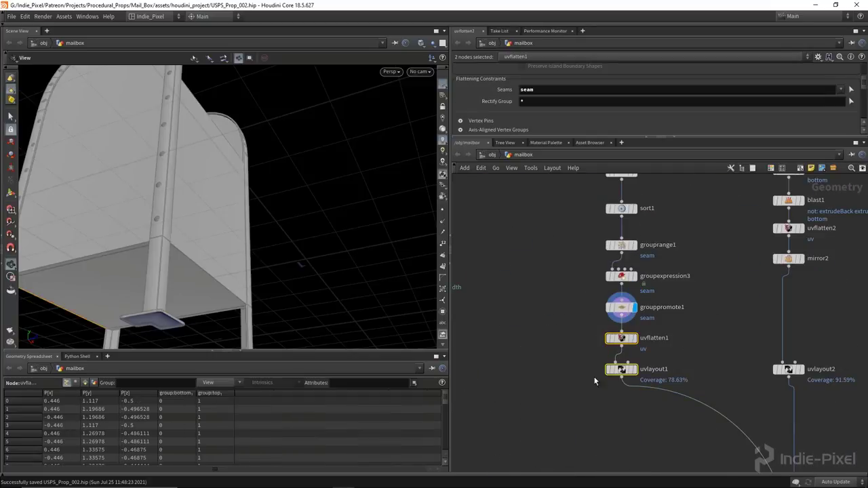
{"action": "left_click_drag", "start_coordinate": [642, 248], "coordinate": [641, 245]}
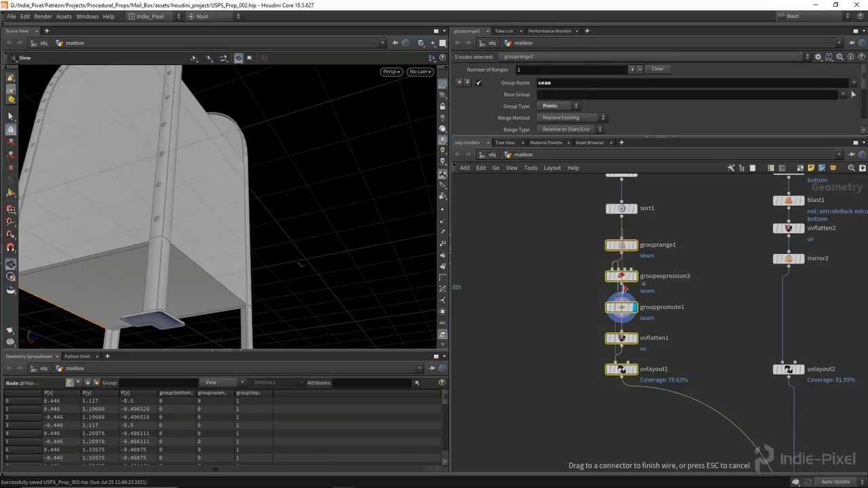
{"action": "key", "text": "ctrl+z"}
{"action": "scroll", "coordinate": [619, 260], "scroll_direction": "up", "scroll_amount": 3}
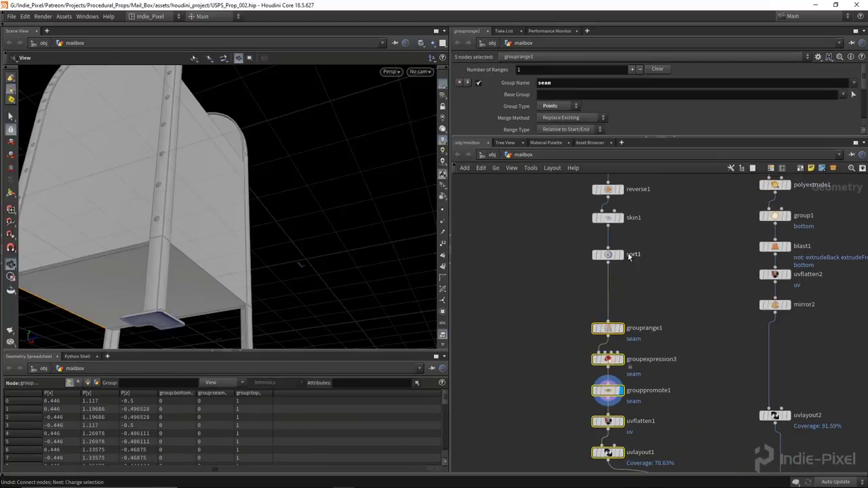
{"action": "left_click", "coordinate": [619, 259]}
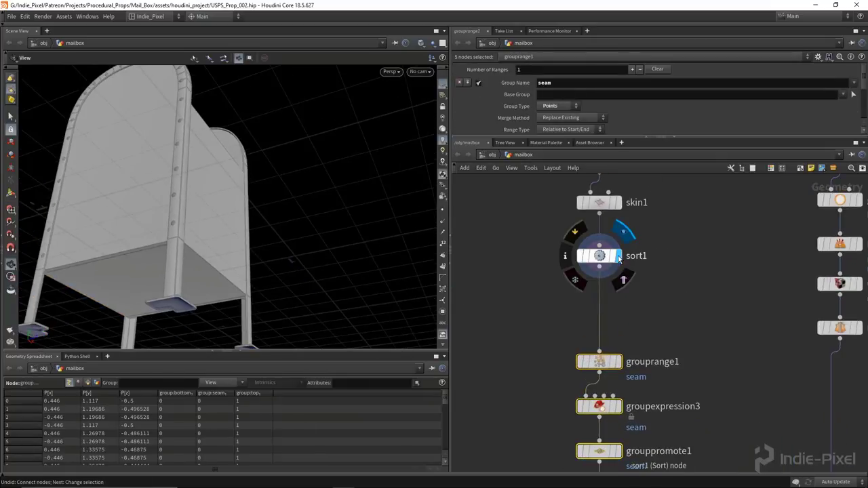
Step: Insert a PolyBevel node between sort1 and grouprange1, display it, and set its distance to 0.008
{"action": "key", "text": "Tab"}
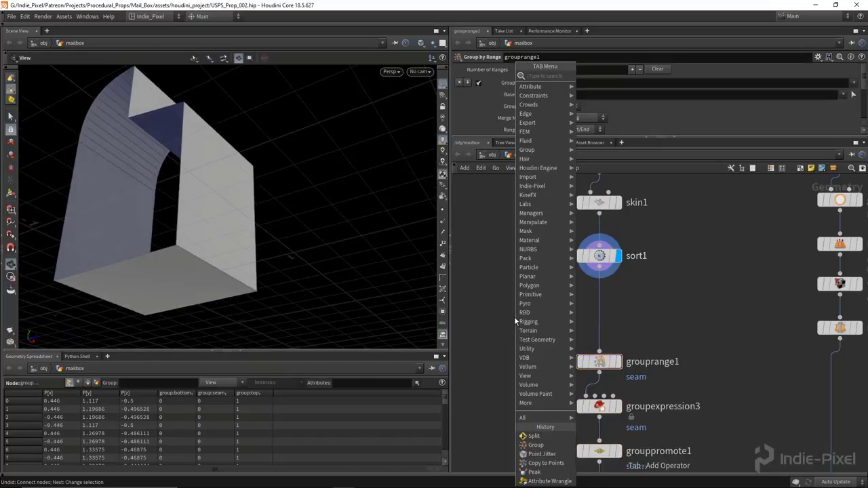
{"action": "type", "text": "pol"}
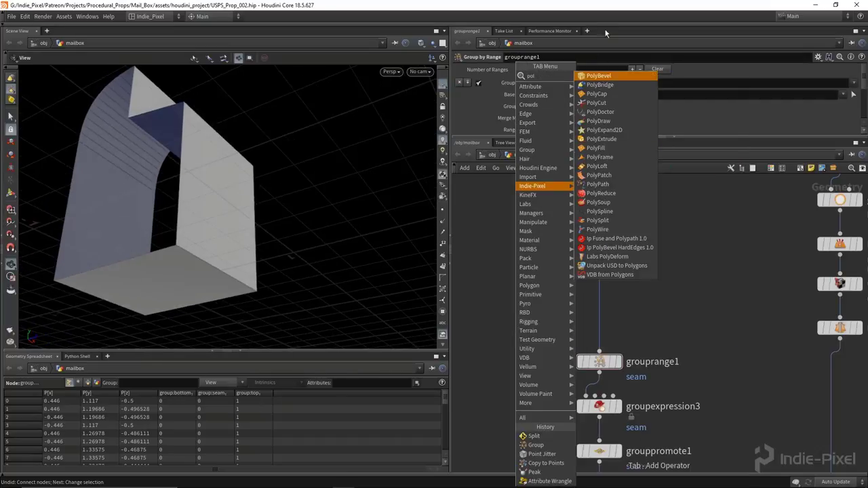
{"action": "left_click", "coordinate": [598, 75]}
{"action": "left_click", "coordinate": [613, 307]}
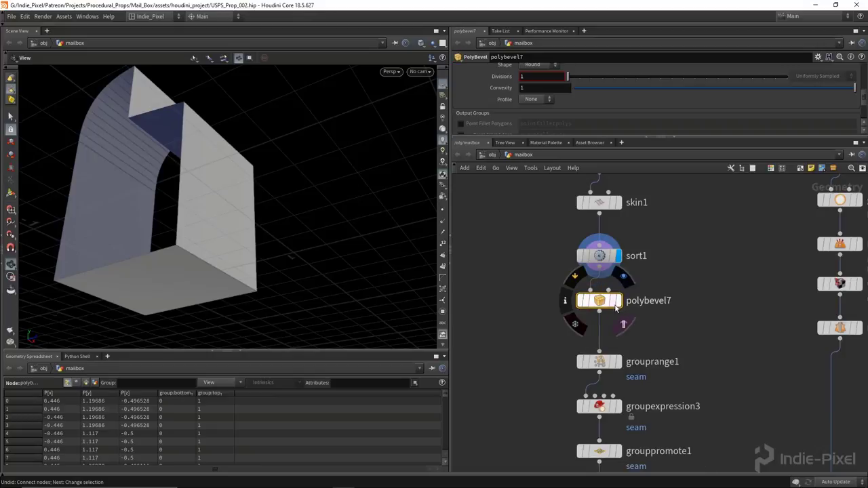
{"action": "scroll", "coordinate": [589, 109], "scroll_direction": "up", "scroll_amount": 6}
{"action": "middle_click", "coordinate": [530, 90]}
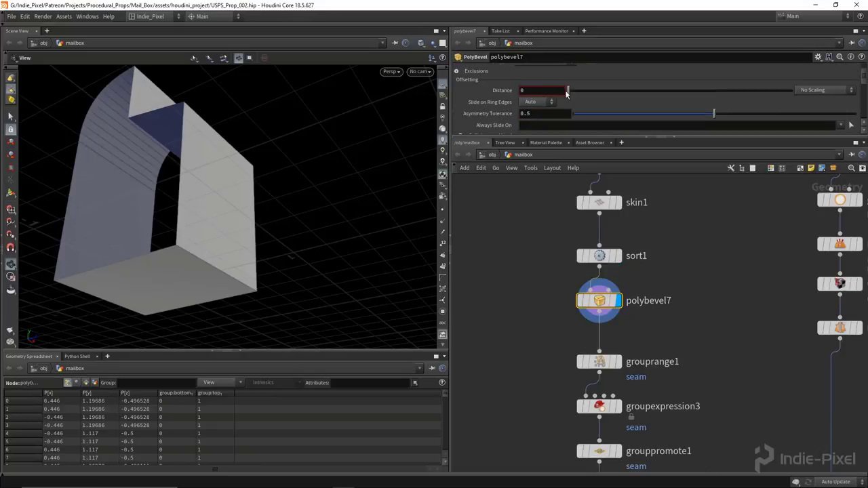
{"action": "middle_click_drag", "start_coordinate": [531, 89], "coordinate": [573, 124]}
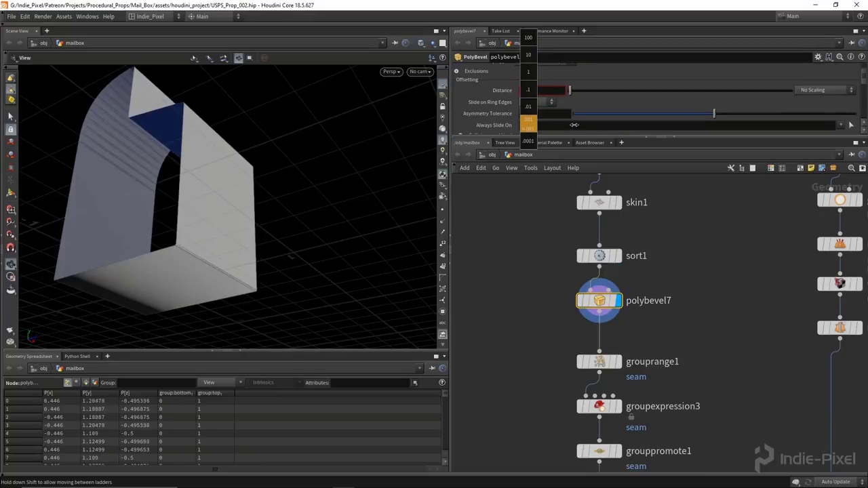
Step: Duplicate polybevel7 and place the copy beside the node branch that ends in mirror2
{"action": "scroll", "coordinate": [700, 356], "scroll_direction": "down", "scroll_amount": 3}
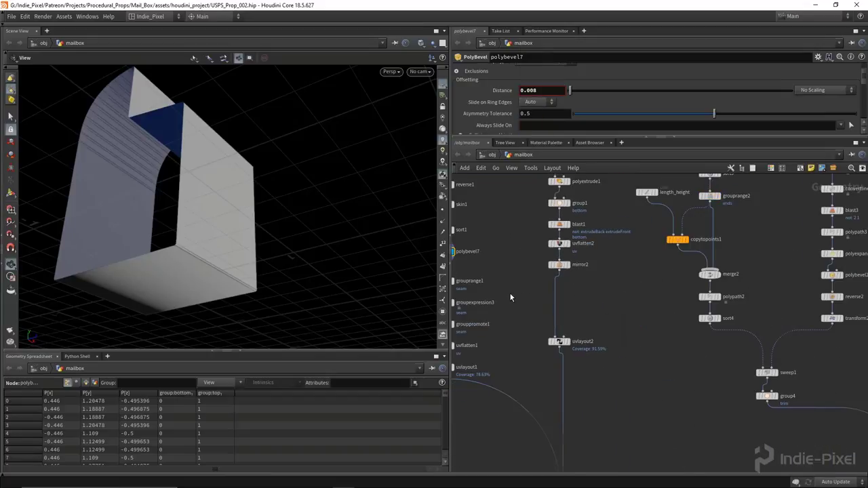
{"action": "scroll", "coordinate": [572, 296], "scroll_direction": "up", "scroll_amount": 3}
{"action": "left_click_drag", "start_coordinate": [470, 235], "coordinate": [726, 275], "text": "alt"}
{"action": "middle_click_drag", "start_coordinate": [656, 220], "coordinate": [656, 347]}
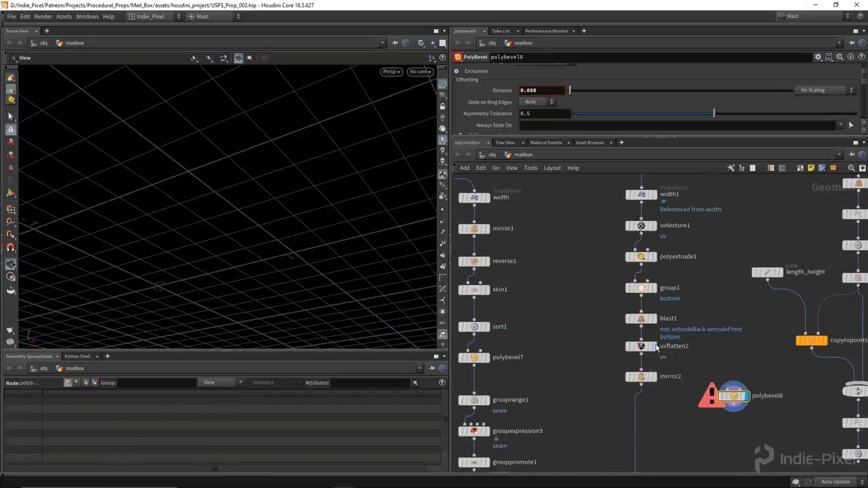
Step: Try placing polybevel8 between polyextrude1 and group1 in the end-panel branch
{"action": "left_click_drag", "start_coordinate": [657, 407], "coordinate": [643, 377]}
{"action": "left_click", "coordinate": [640, 287]}
{"action": "left_click_drag", "start_coordinate": [640, 287], "coordinate": [641, 326]}
{"action": "left_click_drag", "start_coordinate": [732, 397], "coordinate": [640, 289]}
{"action": "left_click_drag", "start_coordinate": [273, 294], "coordinate": [284, 257]}
{"action": "left_click_drag", "start_coordinate": [641, 289], "coordinate": [749, 326]}
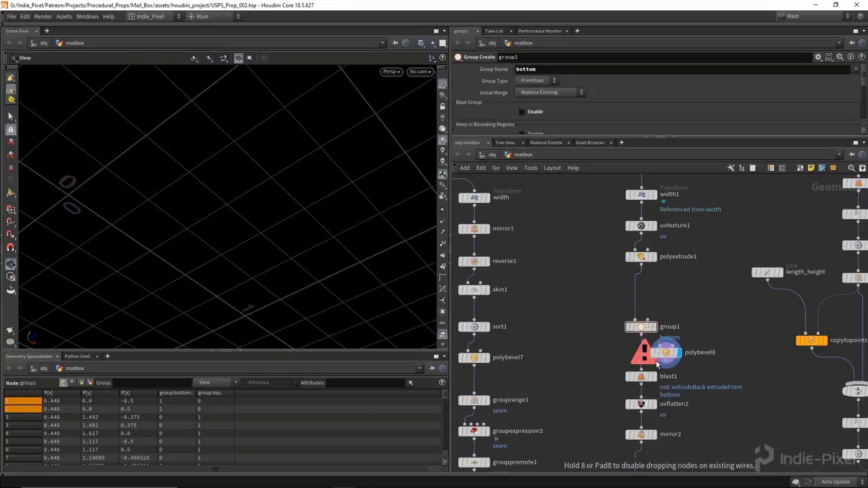
Step: Move group1 and blast1 up beneath polyextrude1 and insert polybevel8 between blast1 and uvflatten2
{"action": "left_click_drag", "start_coordinate": [610, 393], "coordinate": [656, 284]}
{"action": "left_click", "coordinate": [641, 320]}
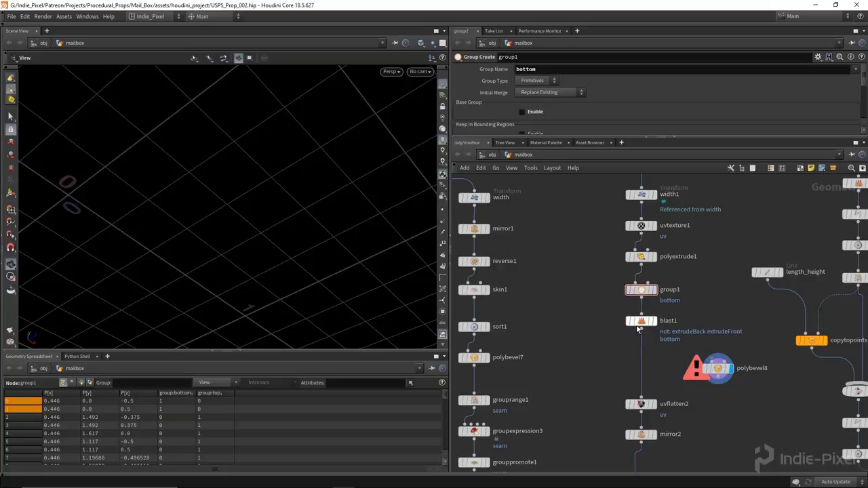
{"action": "left_click", "coordinate": [718, 368]}
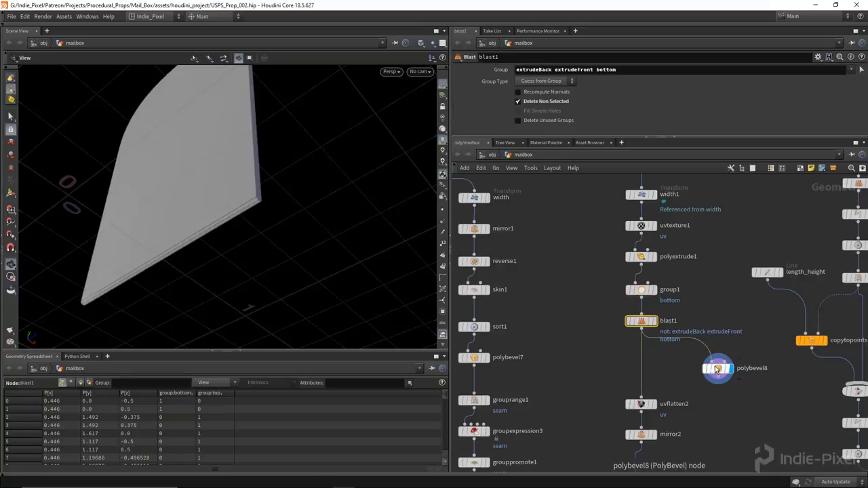
{"action": "left_click_drag", "start_coordinate": [668, 357], "coordinate": [641, 364]}
Step: Set polybevel8's distance to 0.005 and save the scene
{"action": "left_click_drag", "start_coordinate": [223, 194], "coordinate": [234, 211]}
{"action": "middle_click_drag", "start_coordinate": [546, 120], "coordinate": [522, 117]}
{"action": "scroll", "coordinate": [687, 321], "scroll_direction": "down", "scroll_amount": 5}
{"action": "key", "text": "ctrl+s"}
Step: Display matchsize4 and check the whole mailbox's island layout in the UV view
{"action": "scroll", "coordinate": [667, 354], "scroll_direction": "up", "scroll_amount": 5}
{"action": "left_click", "coordinate": [646, 372]}
{"action": "left_click_drag", "start_coordinate": [214, 237], "coordinate": [244, 224]}
{"action": "key", "text": "space+4"}
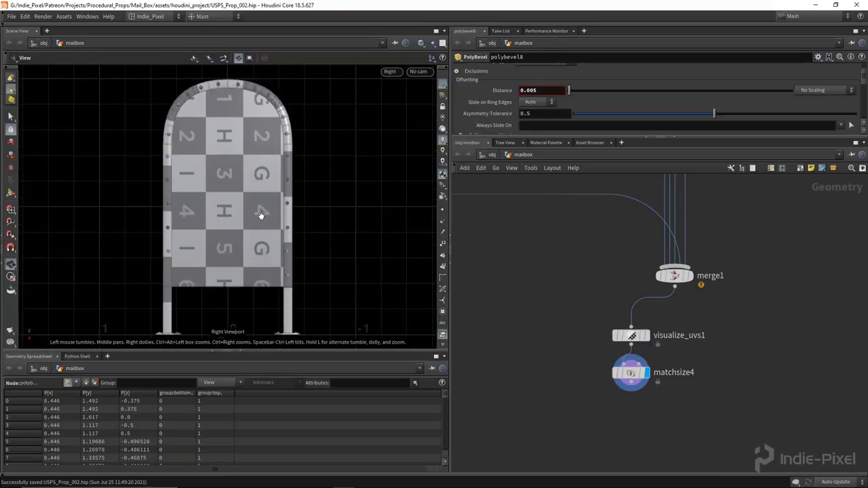
{"action": "key", "text": "space+5"}
{"action": "scroll", "coordinate": [235, 224], "scroll_direction": "up", "scroll_amount": 4}
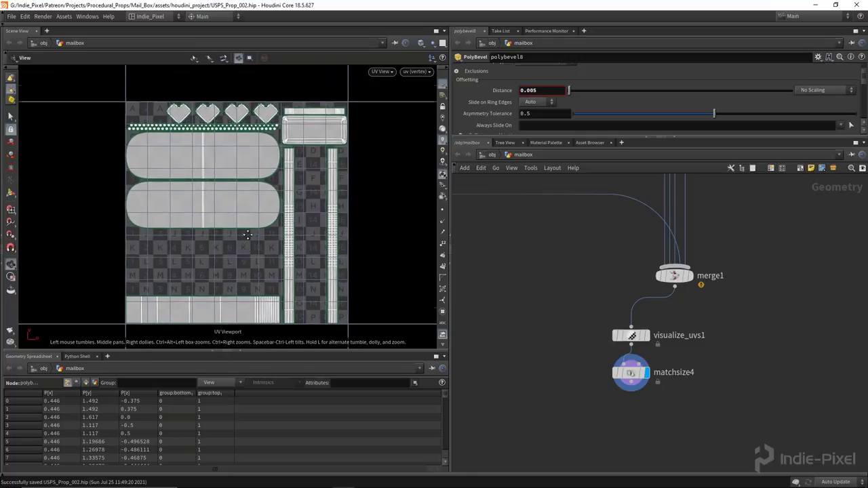
{"action": "middle_click_drag", "start_coordinate": [246, 249], "coordinate": [247, 231]}
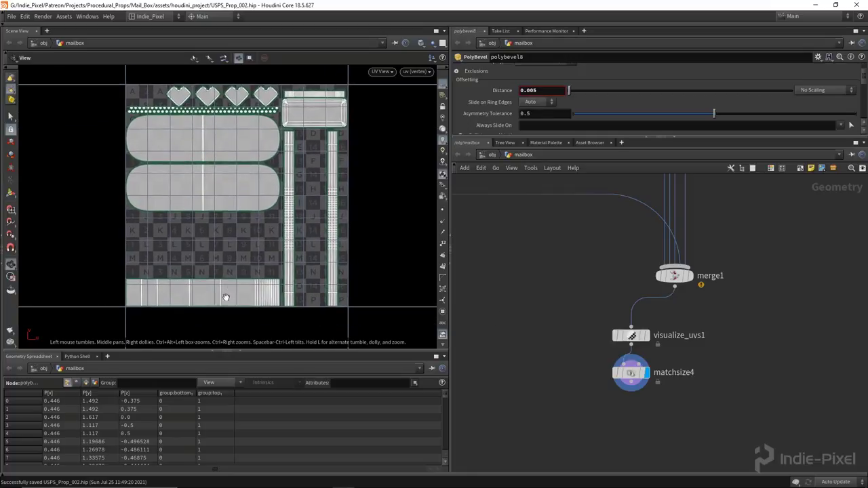
Step: Display grouprange1 and move polybevel7 between skin1 and sort1
{"action": "scroll", "coordinate": [575, 298], "scroll_direction": "down", "scroll_amount": 5}
{"action": "middle_click_drag", "start_coordinate": [555, 295], "coordinate": [575, 368]}
{"action": "scroll", "coordinate": [576, 369], "scroll_direction": "up", "scroll_amount": 2}
{"action": "scroll", "coordinate": [561, 333], "scroll_direction": "up", "scroll_amount": 6}
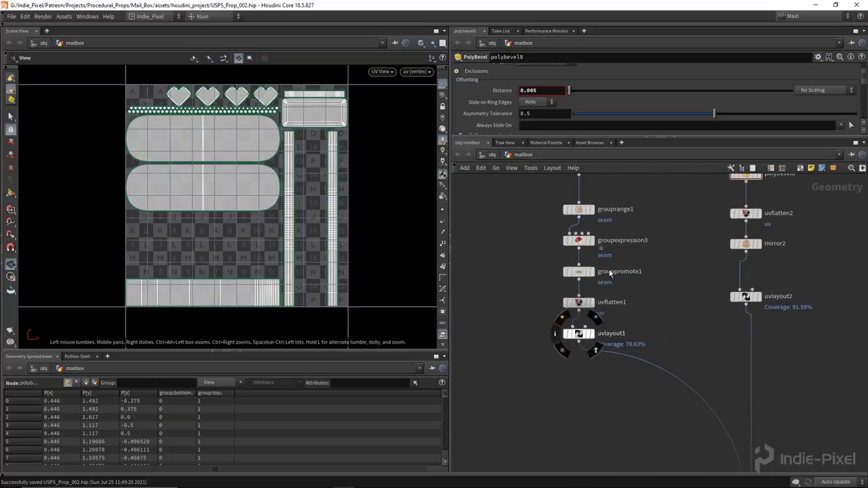
{"action": "left_click", "coordinate": [571, 303]}
{"action": "scroll", "coordinate": [600, 239], "scroll_direction": "up", "scroll_amount": 2}
{"action": "left_click_drag", "start_coordinate": [555, 306], "coordinate": [534, 329]}
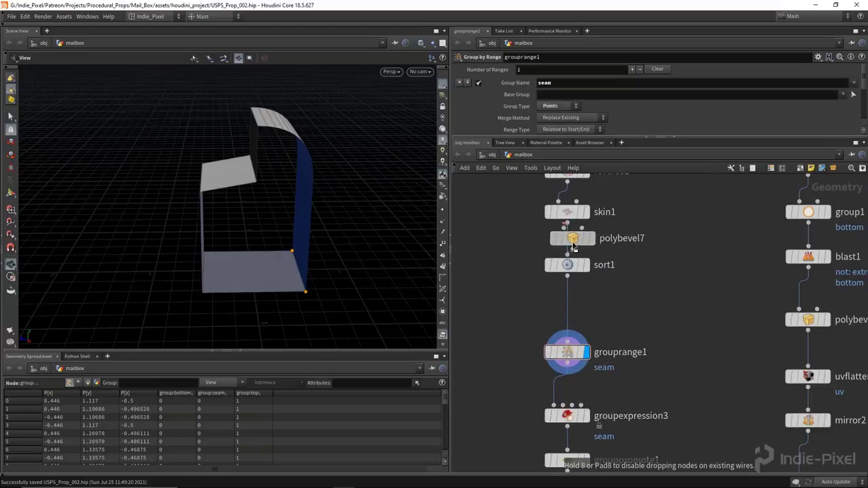
{"action": "left_click_drag", "start_coordinate": [574, 249], "coordinate": [573, 259]}
Step: Display the final matchsize4 result and examine how the moved body bevel affects the UV layout
{"action": "scroll", "coordinate": [637, 349], "scroll_direction": "down", "scroll_amount": 10}
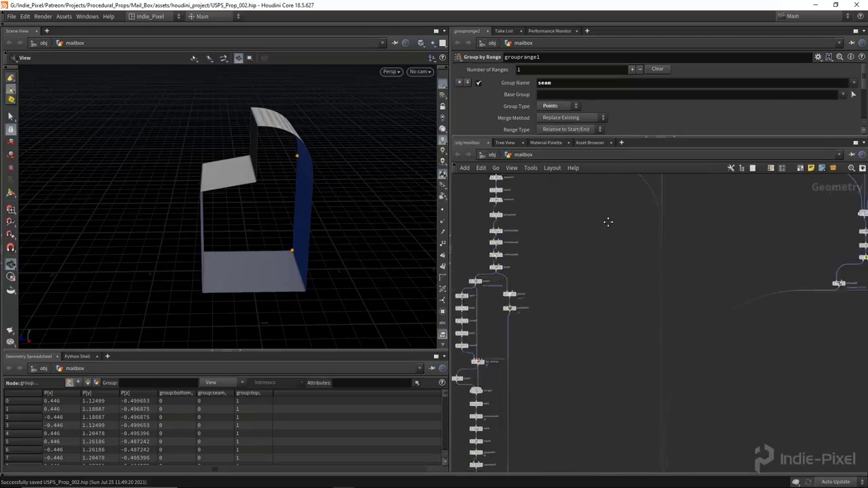
{"action": "scroll", "coordinate": [646, 315], "scroll_direction": "up", "scroll_amount": 5}
{"action": "left_click", "coordinate": [596, 372]}
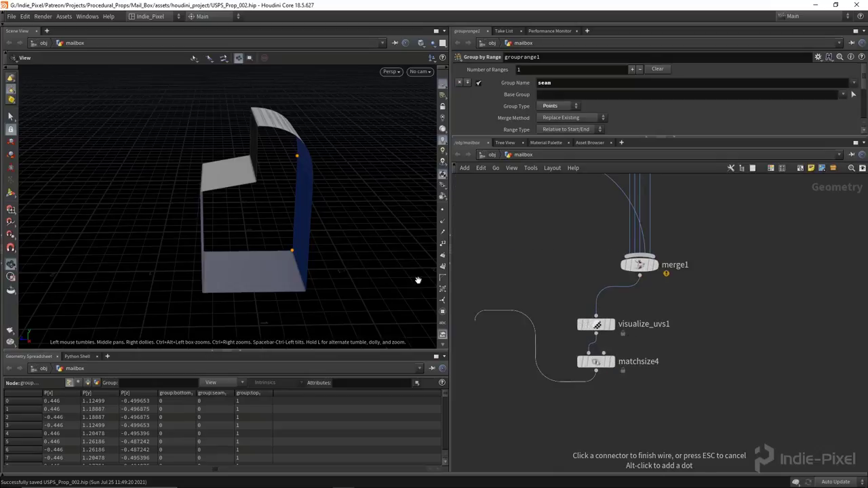
{"action": "left_click", "coordinate": [614, 363]}
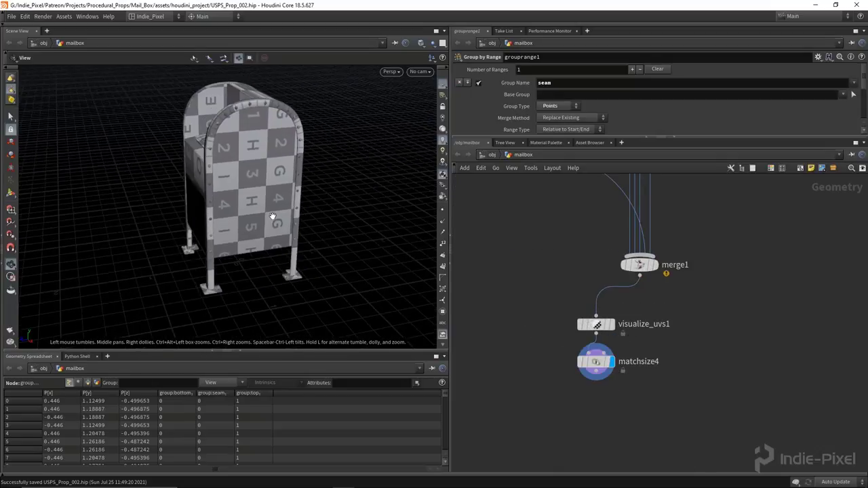
{"action": "key", "text": "space+5"}
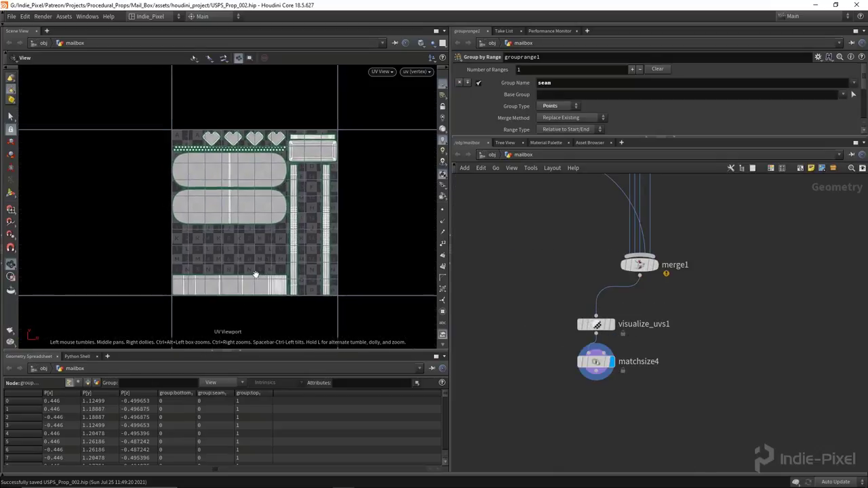
Step: Return to the perspective view and undo the latest changes to the node network
{"action": "key", "text": "space+1"}
{"action": "scroll", "coordinate": [520, 281], "scroll_direction": "down", "scroll_amount": 2}
{"action": "key", "text": "ctrl+z"}
{"action": "key", "text": "ctrl+z"}
{"action": "key", "text": "ctrl+z"}
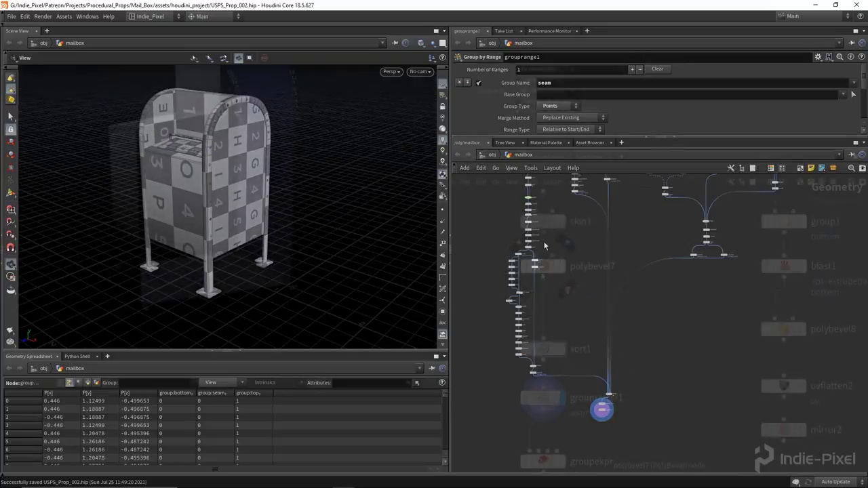
Step: Detach polybevel7 from above sort1, reinsert it between grouprange1 and groupexpression3, and display groupexpression3
{"action": "left_click", "coordinate": [546, 273]}
{"action": "left_click_drag", "start_coordinate": [546, 273], "coordinate": [668, 302]}
{"action": "left_click", "coordinate": [543, 323]}
{"action": "left_click", "coordinate": [543, 270], "text": "shift"}
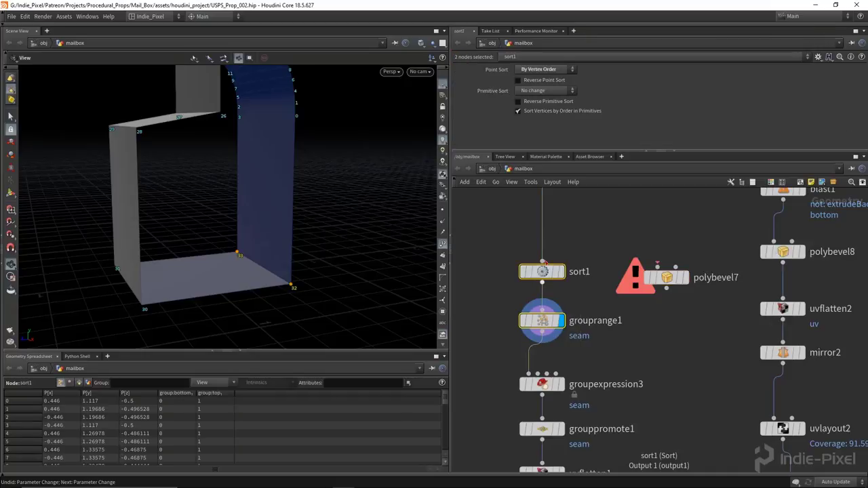
{"action": "key", "text": "ctrl+z"}
{"action": "key", "text": "ctrl+y"}
{"action": "mouse_move", "coordinate": [542, 325]}
{"action": "left_mouse_down"}
{"action": "mouse_move", "coordinate": [543, 267]}
{"action": "mouse_move", "coordinate": [665, 294]}
{"action": "mouse_move", "coordinate": [540, 327]}
{"action": "mouse_move", "coordinate": [548, 324]}
{"action": "left_mouse_up"}
{"action": "mouse_move", "coordinate": [564, 388]}
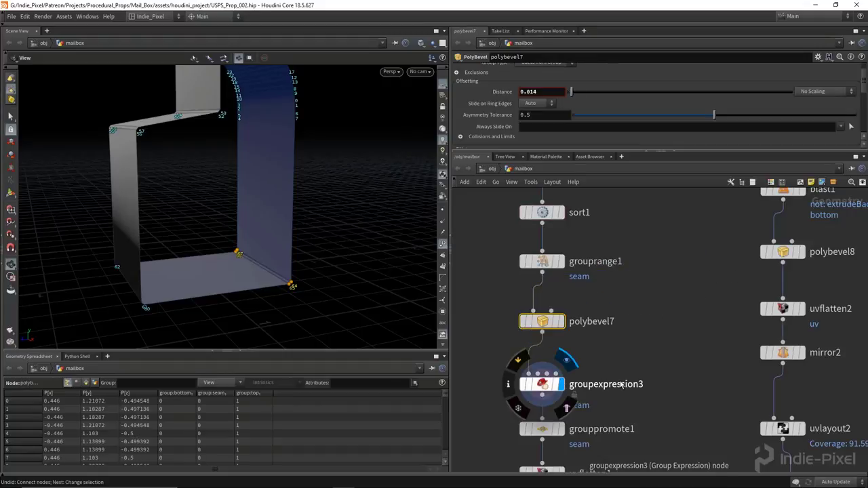
Step: Display uvlayout1 and then matchsize4, and inspect the mailbox's packed islands in the UV view
{"action": "middle_click_drag", "start_coordinate": [621, 384], "coordinate": [621, 341]}
{"action": "left_click_drag", "start_coordinate": [370, 254], "coordinate": [248, 213]}
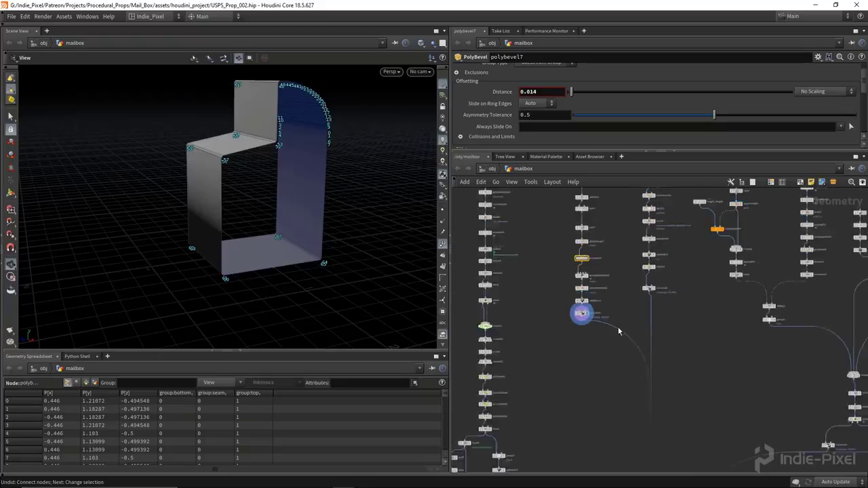
{"action": "middle_click_drag", "start_coordinate": [572, 310], "coordinate": [621, 271]}
{"action": "scroll", "coordinate": [585, 407], "scroll_direction": "up", "scroll_amount": 2}
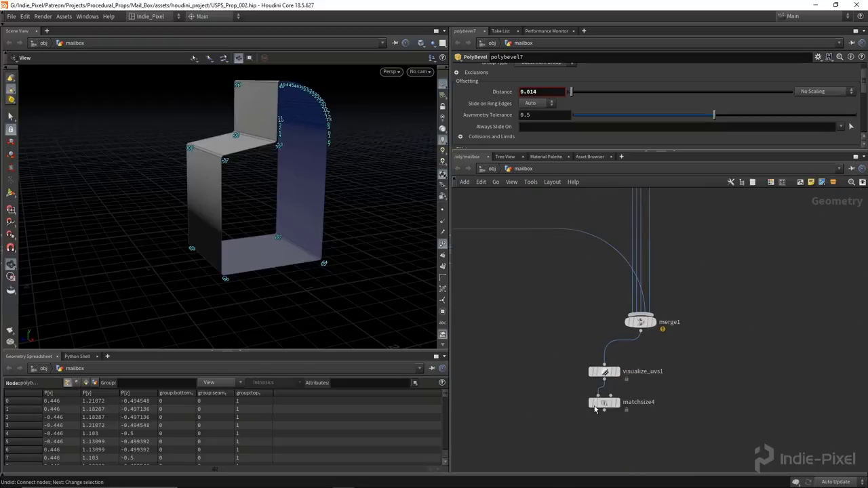
{"action": "left_click", "coordinate": [618, 404]}
{"action": "left_click_drag", "start_coordinate": [380, 203], "coordinate": [296, 201]}
{"action": "key", "text": "space+5"}
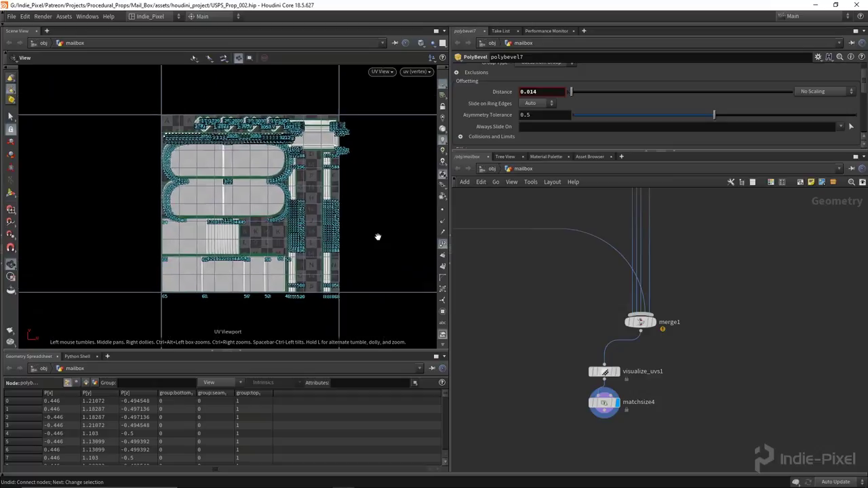
Step: Hide the point numbers and return to a perspective view of the mailbox
{"action": "left_click", "coordinate": [444, 209]}
{"action": "key", "text": "space+1"}
{"action": "left_click_drag", "start_coordinate": [276, 196], "coordinate": [234, 216]}
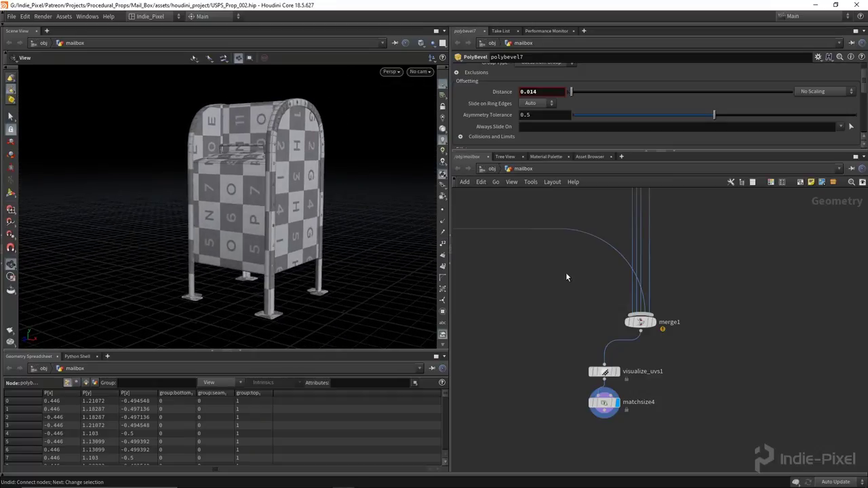
Step: Move visualize_uvs1 and matchsize4 together away from merge1 to free space beneath it
{"action": "middle_click_drag", "start_coordinate": [672, 403], "coordinate": [610, 351]}
{"action": "left_click", "coordinate": [585, 286]}
{"action": "left_click_drag", "start_coordinate": [585, 286], "coordinate": [538, 310]}
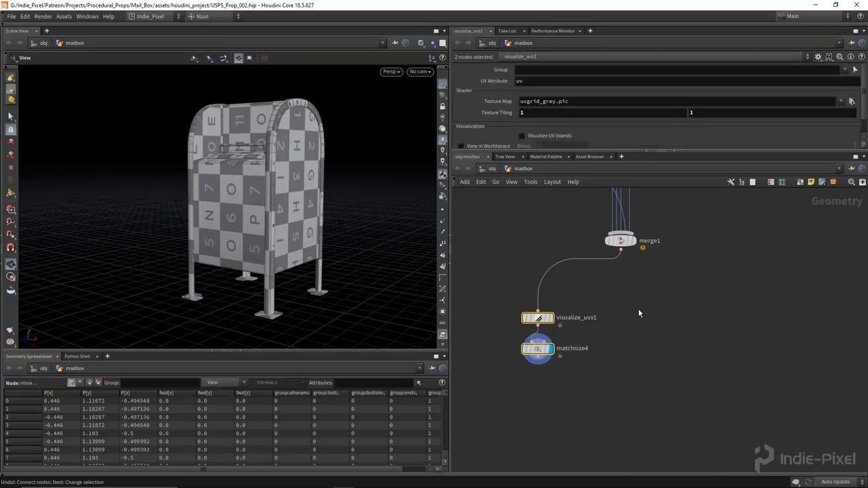
Step: Reorder merge1's inputs so that uvlayout4 comes first
{"action": "middle_click_drag", "start_coordinate": [638, 309], "coordinate": [626, 367]}
{"action": "scroll", "coordinate": [616, 328], "scroll_direction": "up", "scroll_amount": 2}
{"action": "left_click", "coordinate": [616, 326]}
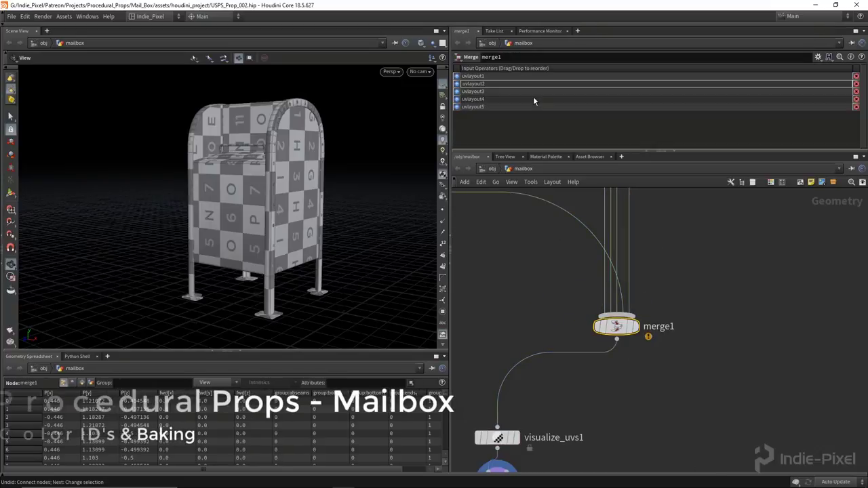
{"action": "left_click_drag", "start_coordinate": [457, 99], "coordinate": [457, 76]}
Step: Display uvlayout4 and insert a Color node between it and merge1
{"action": "scroll", "coordinate": [616, 326], "scroll_direction": "down", "scroll_amount": 3}
{"action": "scroll", "coordinate": [564, 303], "scroll_direction": "down", "scroll_amount": 2}
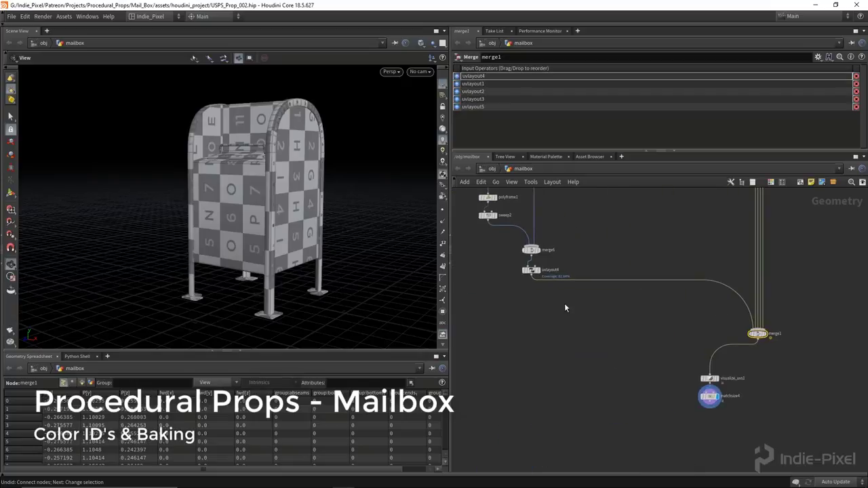
{"action": "scroll", "coordinate": [539, 276], "scroll_direction": "up", "scroll_amount": 3}
{"action": "left_click", "coordinate": [543, 276]}
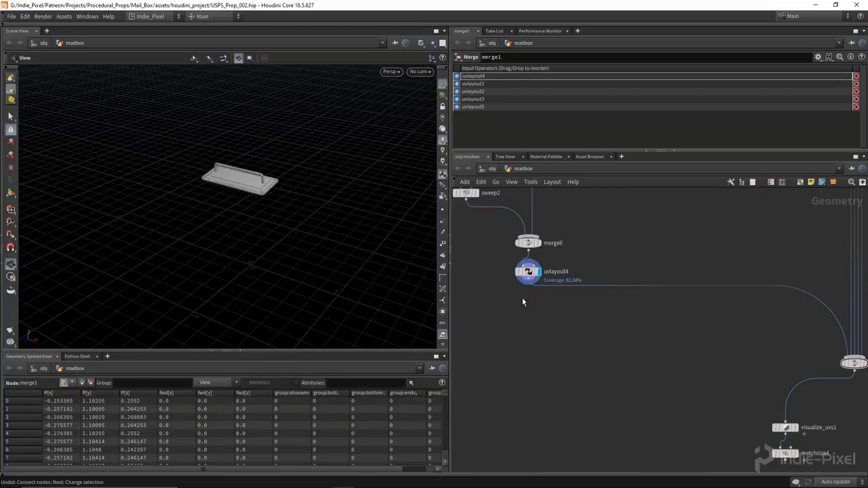
{"action": "key", "text": "Tab"}
{"action": "mouse_move", "coordinate": [553, 333]}
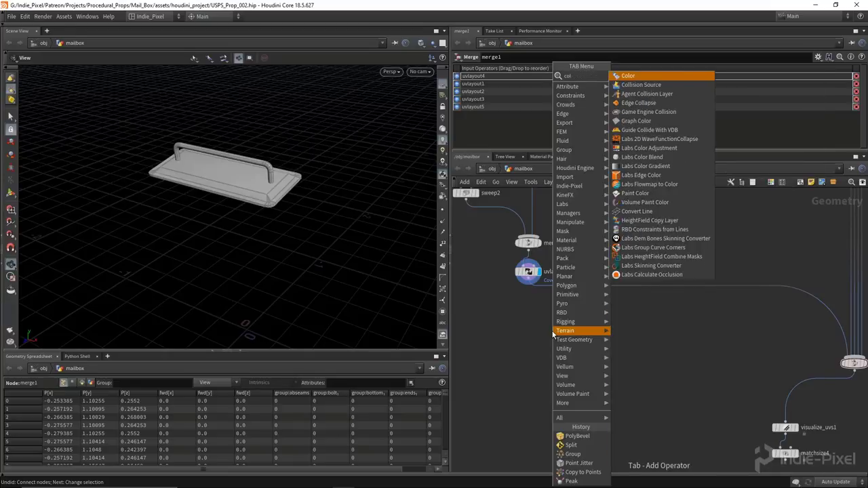
{"action": "key", "text": "Return"}
{"action": "left_click", "coordinate": [582, 293]}
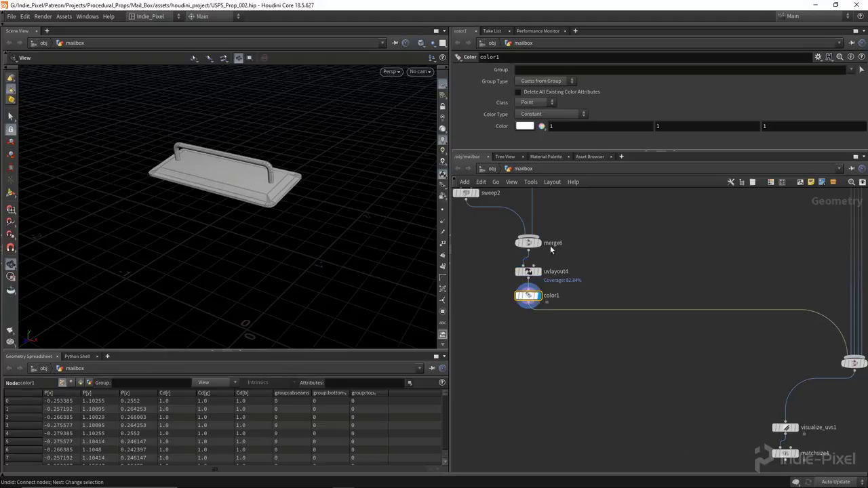
Step: Set the handle branch's Color node to pure red (1, 0, 0)
{"action": "left_click", "coordinate": [524, 126]}
{"action": "left_click", "coordinate": [519, 73]}
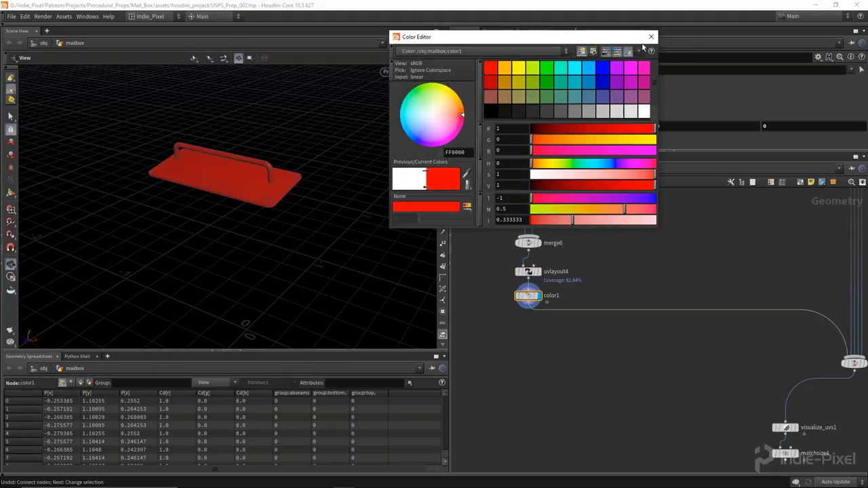
{"action": "scroll", "coordinate": [622, 307], "scroll_direction": "down", "scroll_amount": 2}
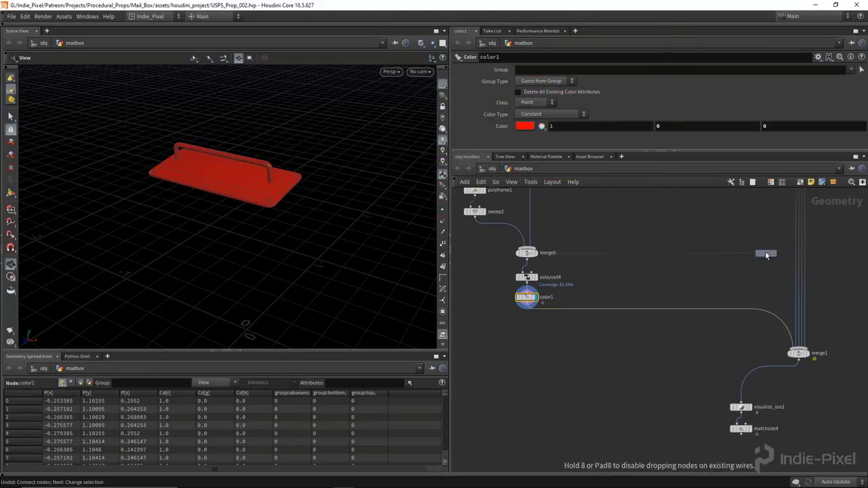
Step: Duplicate color1 and place the copy near the branches ending in uvlayout1 and uvlayout2
{"action": "left_click", "coordinate": [766, 255]}
{"action": "scroll", "coordinate": [701, 351], "scroll_direction": "down", "scroll_amount": 3}
{"action": "left_click_drag", "start_coordinate": [721, 384], "coordinate": [640, 380]}
{"action": "middle_click_drag", "start_coordinate": [664, 348], "coordinate": [633, 441]}
{"action": "scroll", "coordinate": [664, 278], "scroll_direction": "up", "scroll_amount": 5}
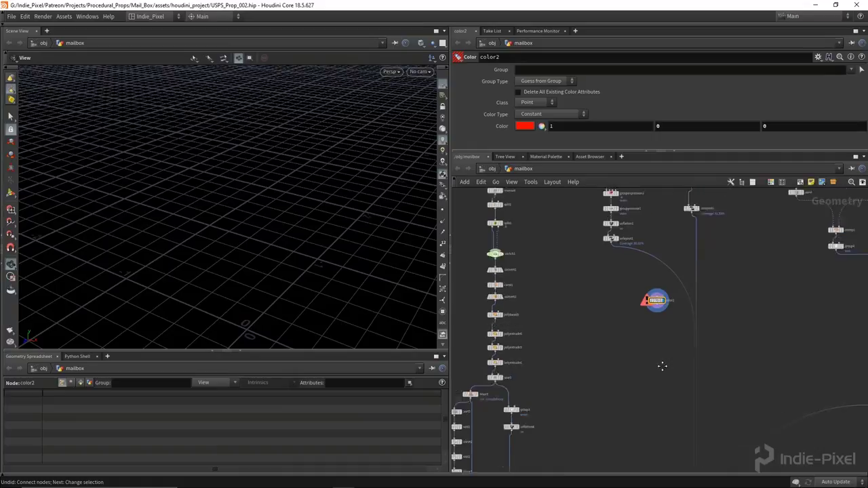
Step: Check the uvlayout1 and uvlayout2 parts, insert color2 after uvlayout1, and set its color to green (0, 1, 0)
{"action": "left_click", "coordinate": [571, 283]}
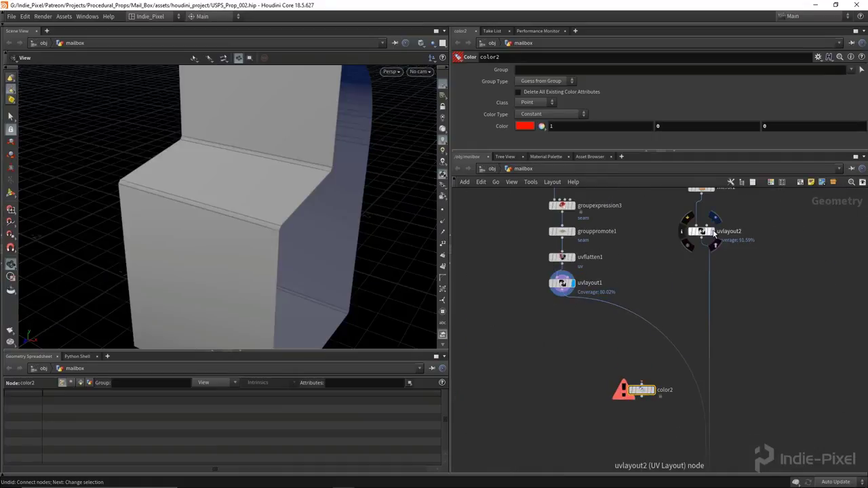
{"action": "left_click", "coordinate": [712, 232]}
{"action": "left_click_drag", "start_coordinate": [622, 366], "coordinate": [542, 283]}
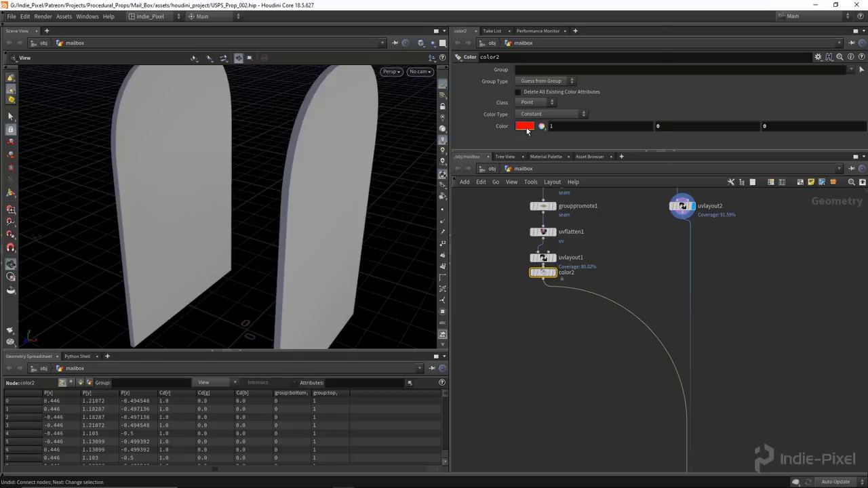
{"action": "left_click", "coordinate": [525, 127]}
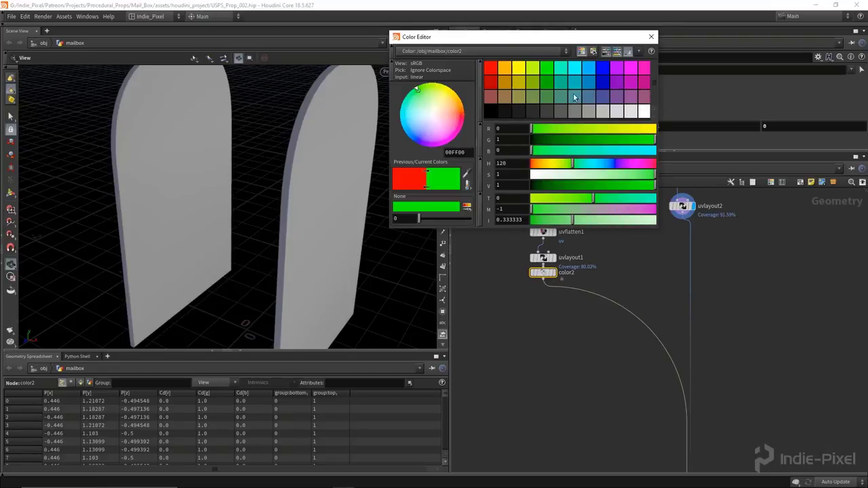
{"action": "left_click", "coordinate": [653, 37]}
Step: Duplicate color2 into the branch beneath uvlayout2, set the copy to blue (0, 0, 1), and display it
{"action": "left_click_drag", "start_coordinate": [542, 272], "coordinate": [691, 297]}
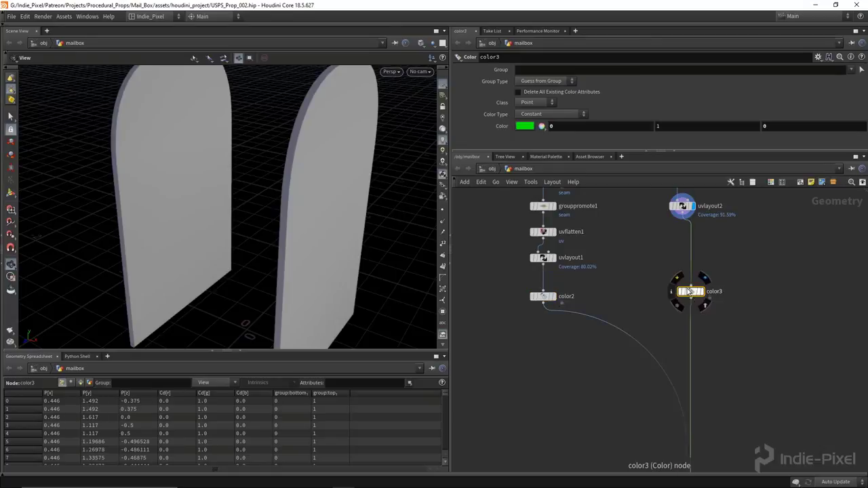
{"action": "left_click", "coordinate": [524, 126]}
{"action": "left_click", "coordinate": [605, 72]}
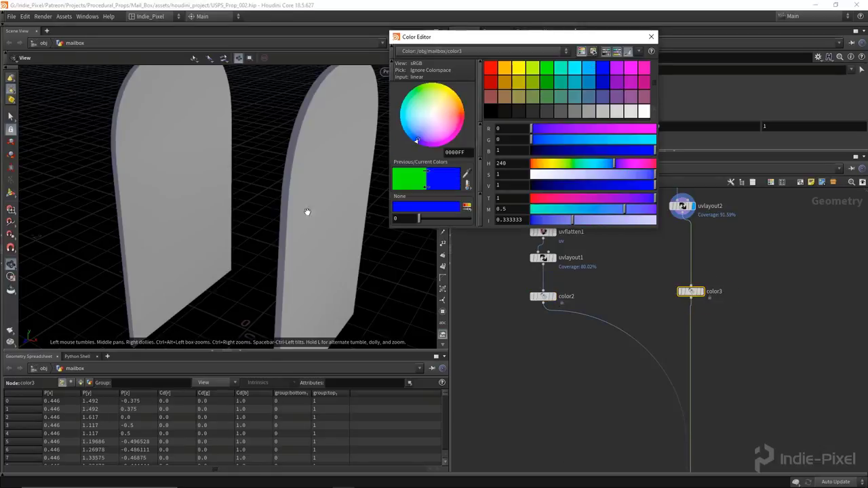
{"action": "left_click", "coordinate": [651, 37]}
{"action": "left_click", "coordinate": [698, 292]}
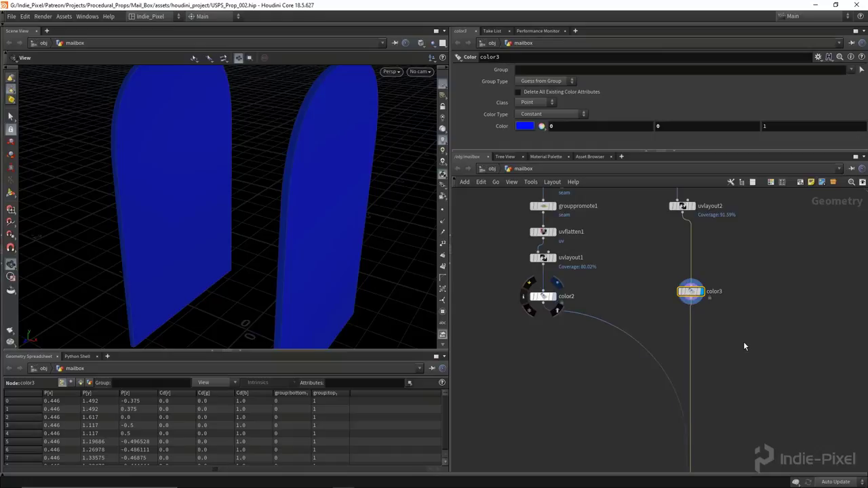
{"action": "scroll", "coordinate": [611, 320], "scroll_direction": "down", "scroll_amount": 5}
{"action": "key", "text": "ctrl+z"}
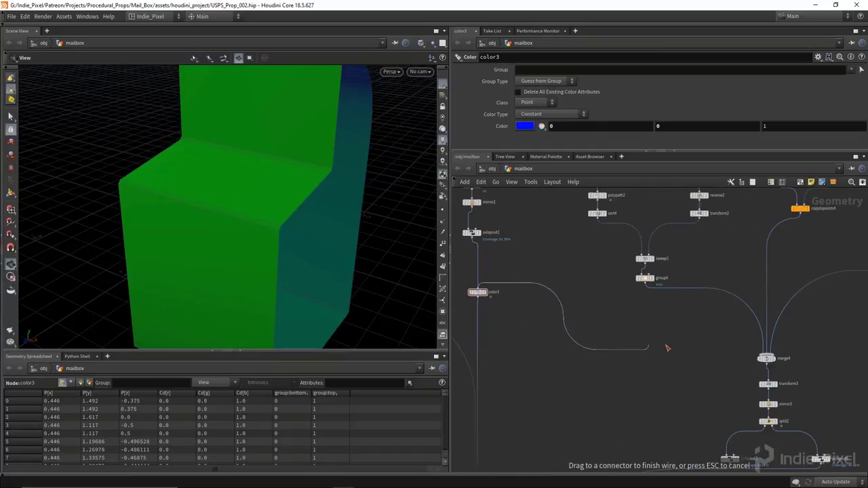
Step: Undo the stray network dot, duplicate color3 into the branch beneath group4, and set the copy to yellow-green (0.5, 1, 0)
{"action": "key", "text": "ctrl+z"}
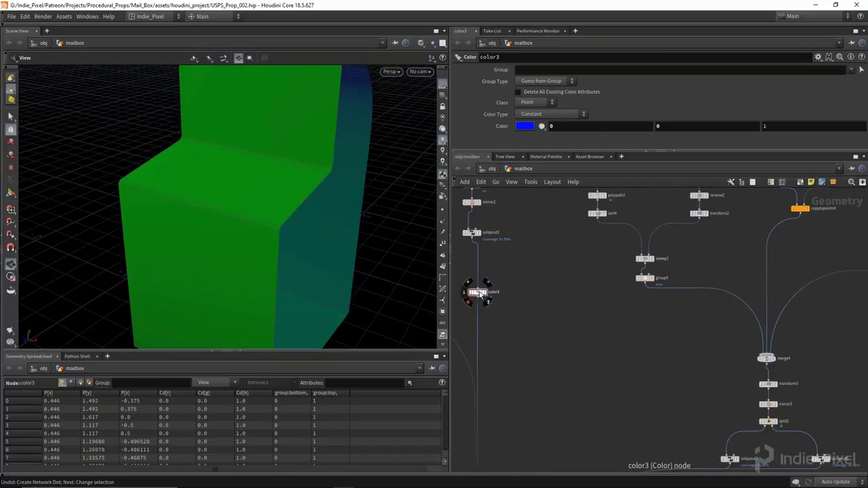
{"action": "left_click_drag", "start_coordinate": [474, 292], "coordinate": [644, 296], "text": "alt"}
{"action": "left_click", "coordinate": [525, 126]}
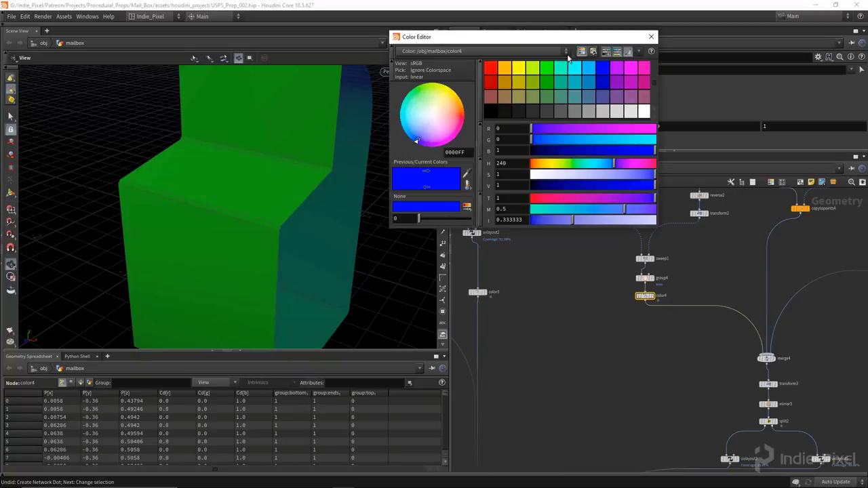
{"action": "left_click", "coordinate": [536, 68]}
{"action": "left_click", "coordinate": [651, 36]}
Step: Duplicate color4 into the branch beneath copytopoints4, display the copy, and set its color to magenta (1, 0, 1)
{"action": "middle_click_drag", "start_coordinate": [743, 269], "coordinate": [631, 265]}
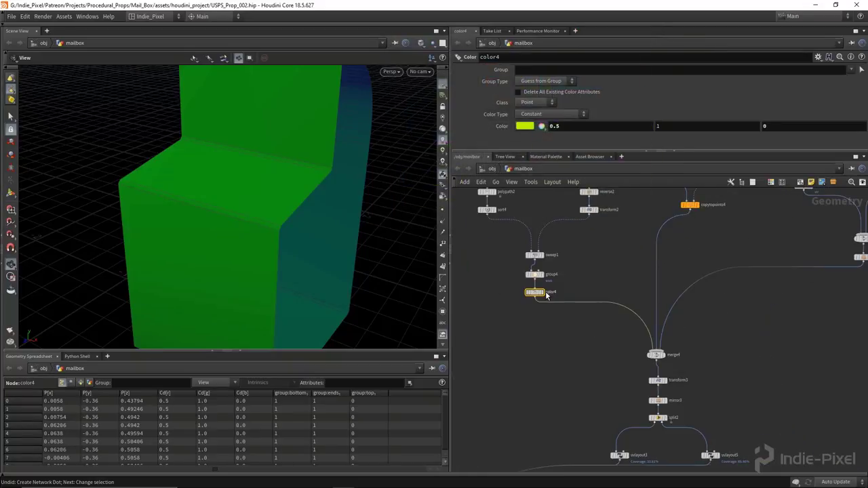
{"action": "left_click", "coordinate": [547, 295]}
{"action": "middle_click_drag", "start_coordinate": [549, 301], "coordinate": [489, 300]}
{"action": "left_click_drag", "start_coordinate": [478, 293], "coordinate": [595, 268], "text": "alt"}
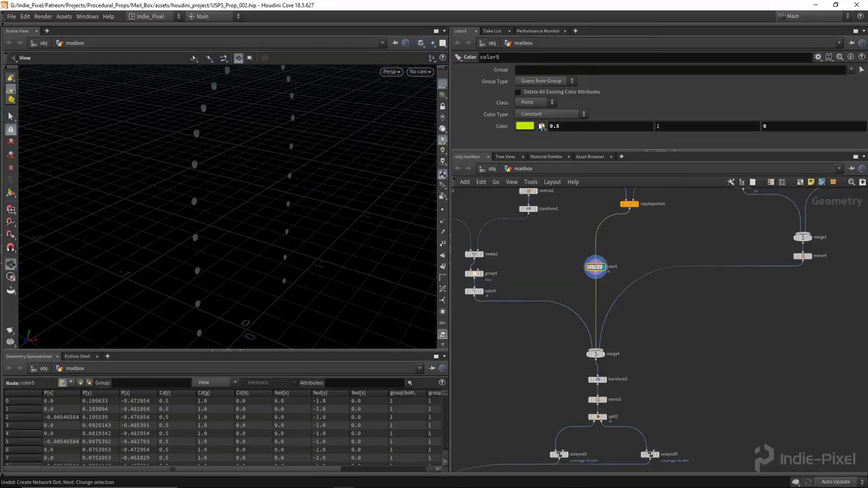
{"action": "left_click", "coordinate": [525, 126]}
{"action": "left_click", "coordinate": [630, 68]}
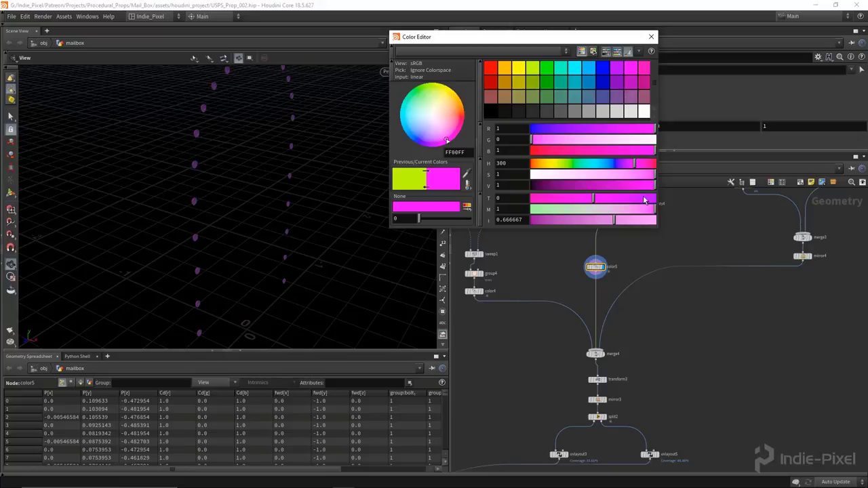
{"action": "left_click", "coordinate": [652, 37]}
Step: Duplicate color5 into the branch beneath mirror4 and set the copy's color to cyan (0, 1, 1)
{"action": "middle_click_drag", "start_coordinate": [596, 266], "coordinate": [525, 267]}
{"action": "left_click_drag", "start_coordinate": [525, 266], "coordinate": [726, 279], "text": "alt"}
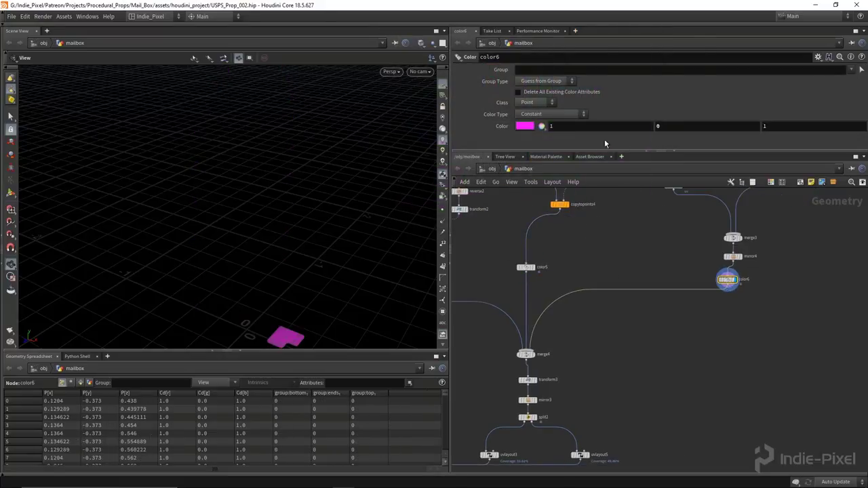
{"action": "left_click", "coordinate": [526, 126]}
{"action": "left_click", "coordinate": [597, 68]}
{"action": "left_click", "coordinate": [652, 37]}
Step: Display the final matchsize4 result and merge1 to check the ID colors across the assembled mailbox
{"action": "middle_click_drag", "start_coordinate": [542, 450], "coordinate": [577, 343]}
{"action": "left_click", "coordinate": [576, 340]}
{"action": "left_click_drag", "start_coordinate": [224, 197], "coordinate": [387, 224]}
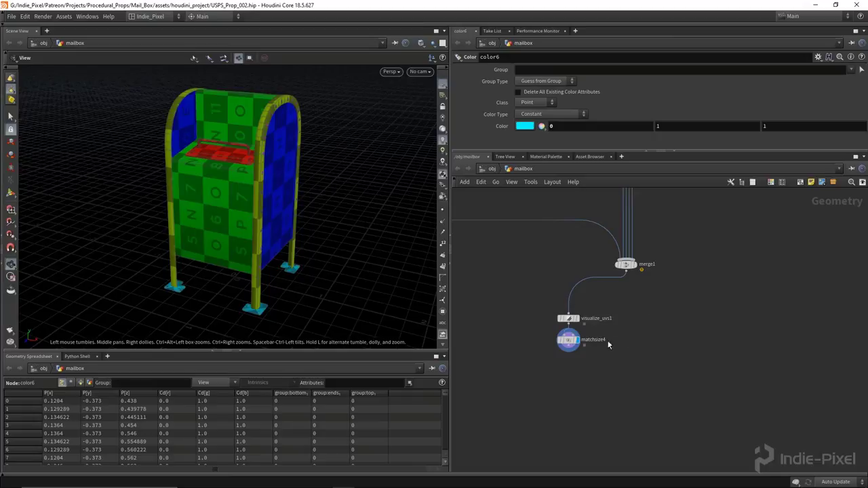
{"action": "middle_click_drag", "start_coordinate": [616, 352], "coordinate": [603, 345]}
{"action": "scroll", "coordinate": [592, 342], "scroll_direction": "up", "scroll_amount": 3}
{"action": "left_click", "coordinate": [630, 223]}
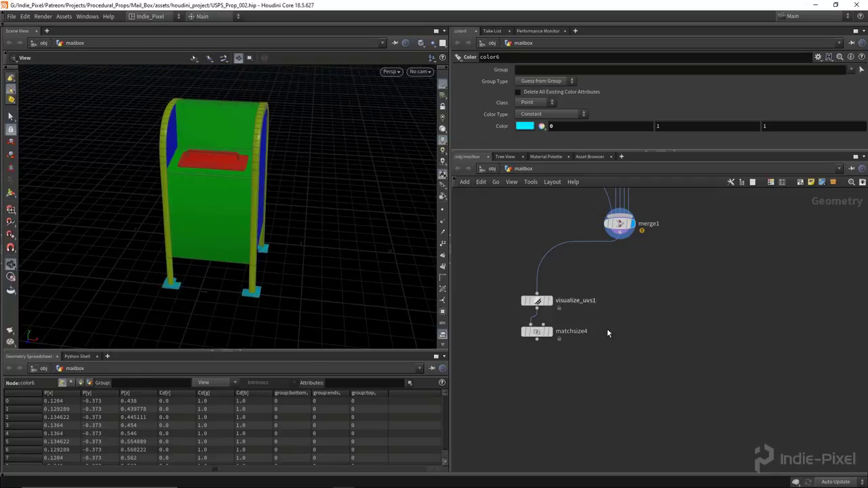
Step: Add a Divide node on a second branch from merge1, display it, and enlarge the space for its parameters
{"action": "key", "text": "Tab"}
{"action": "type", "text": "color"}
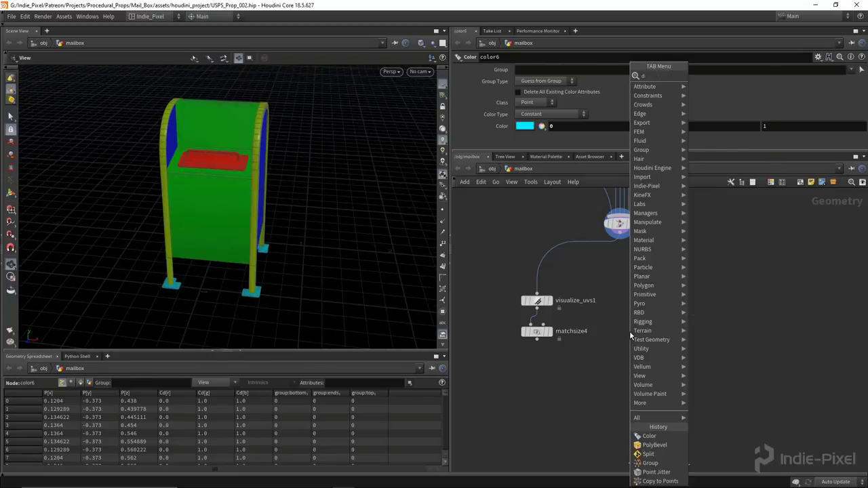
{"action": "key", "text": "Return"}
{"action": "left_click", "coordinate": [688, 307]}
{"action": "left_click", "coordinate": [619, 236]}
{"action": "left_click", "coordinate": [687, 293]}
{"action": "left_click_drag", "start_coordinate": [711, 151], "coordinate": [695, 208]}
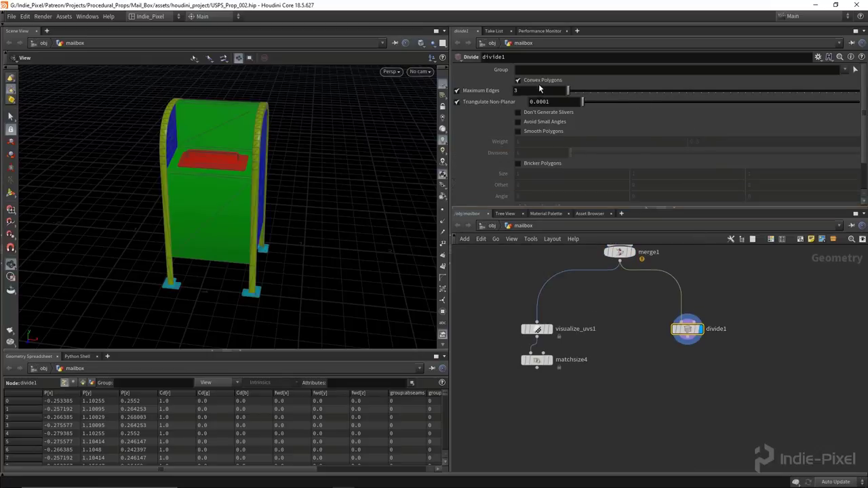
Step: Disable Convex Polygons on divide1, enable Bricker Polygons, and set the brick size to .01 on all three axes
{"action": "left_click", "coordinate": [518, 80]}
{"action": "left_click", "coordinate": [517, 163]}
{"action": "scroll", "coordinate": [545, 169], "scroll_direction": "down", "scroll_amount": 1}
{"action": "left_click", "coordinate": [546, 162]}
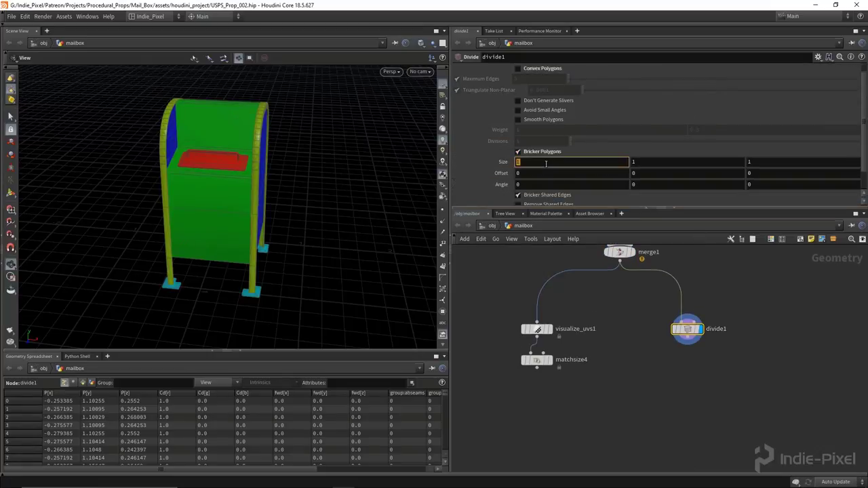
{"action": "key", "text": "Tab"}
{"action": "type", "text": ".01"}
{"action": "key", "text": "Tab"}
{"action": "type", "text": ".01"}
{"action": "key", "text": "Return"}
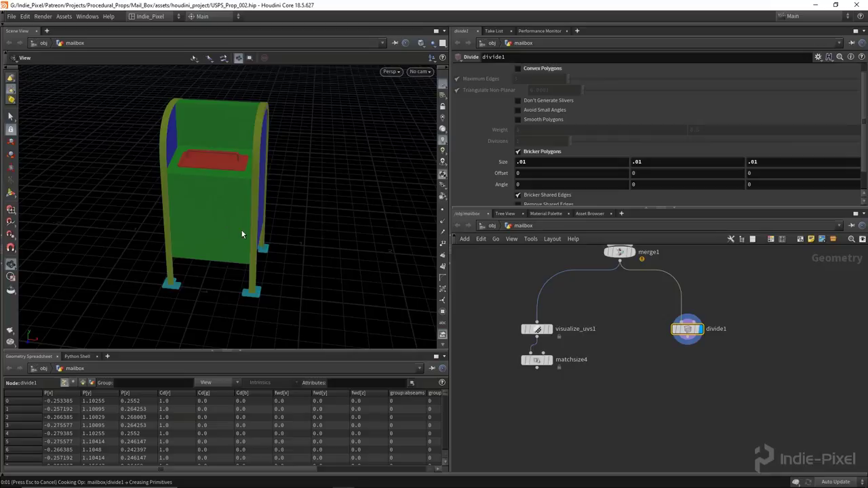
Step: Inspect the divided mailbox, add a Mask by Ambient Occlusion node after divide1, and display it
{"action": "mouse_move", "coordinate": [240, 238]}
{"action": "left_mouse_down"}
{"action": "mouse_move", "coordinate": [278, 226]}
{"action": "mouse_move", "coordinate": [250, 228]}
{"action": "mouse_move", "coordinate": [254, 212]}
{"action": "mouse_move", "coordinate": [278, 212]}
{"action": "left_mouse_up"}
{"action": "scroll", "coordinate": [233, 210], "scroll_direction": "up", "scroll_amount": 3}
{"action": "middle_click_drag", "start_coordinate": [672, 396], "coordinate": [677, 352]}
{"action": "key", "text": "Tab"}
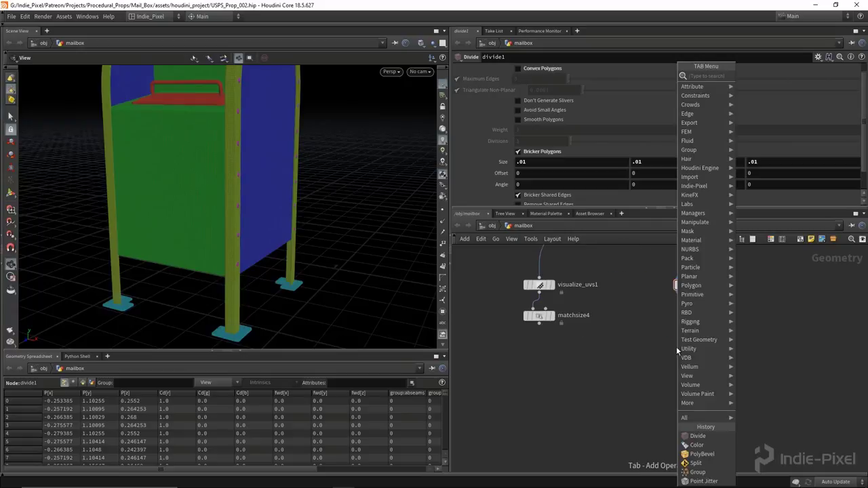
{"action": "type", "text": "occ"}
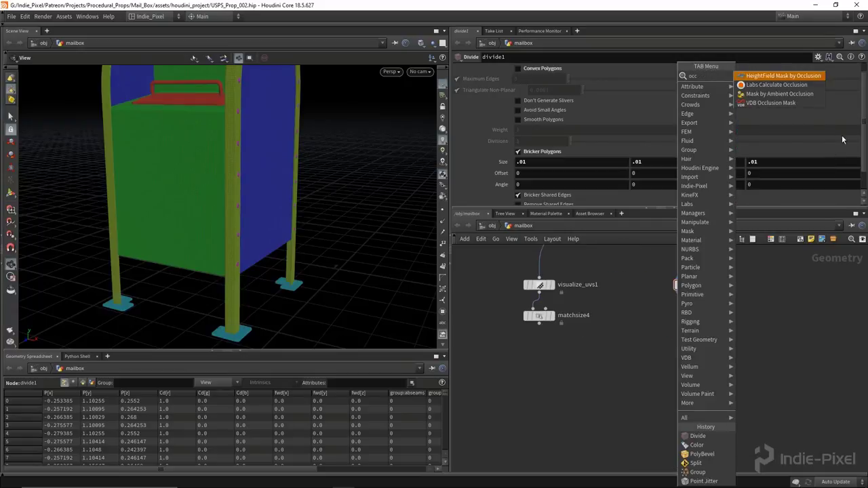
{"action": "left_click", "coordinate": [780, 93]}
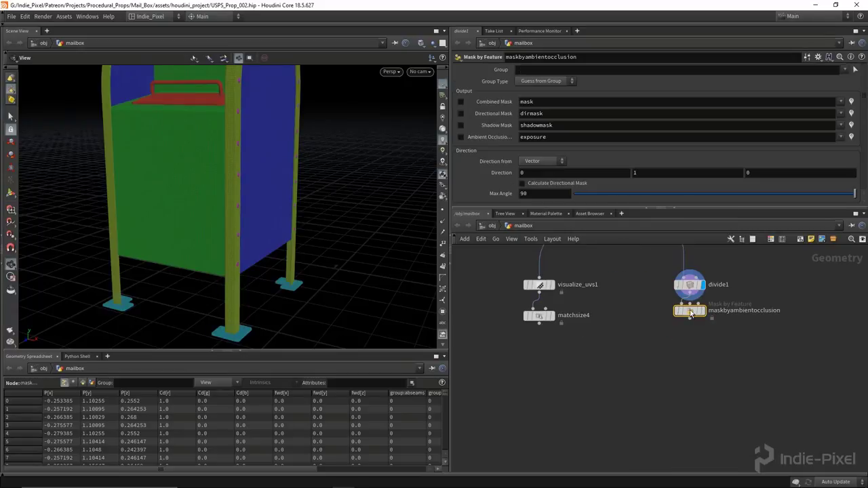
{"action": "left_click", "coordinate": [522, 101]}
{"action": "middle_click_drag", "start_coordinate": [555, 284], "coordinate": [513, 281]}
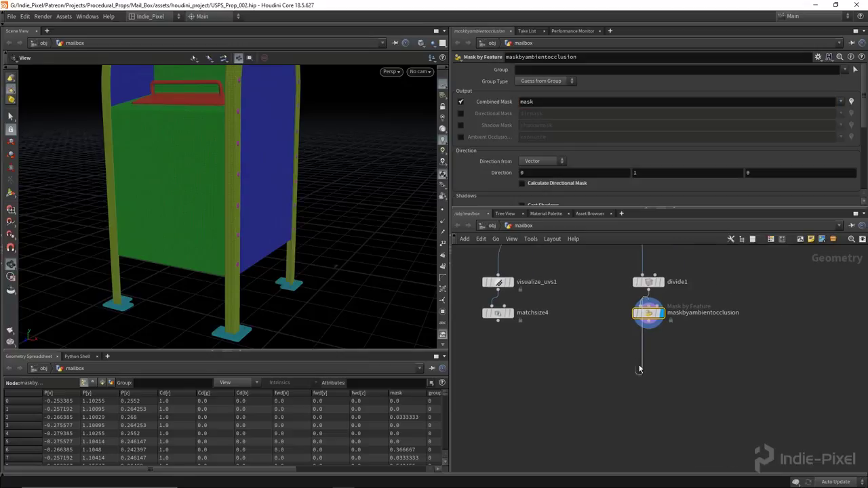
{"action": "key", "text": "Tab"}
{"action": "type", "text": "blur"}
{"action": "key", "text": "Return"}
{"action": "scroll", "coordinate": [655, 333], "scroll_direction": "up", "scroll_amount": 2}
{"action": "left_click", "coordinate": [654, 332]}
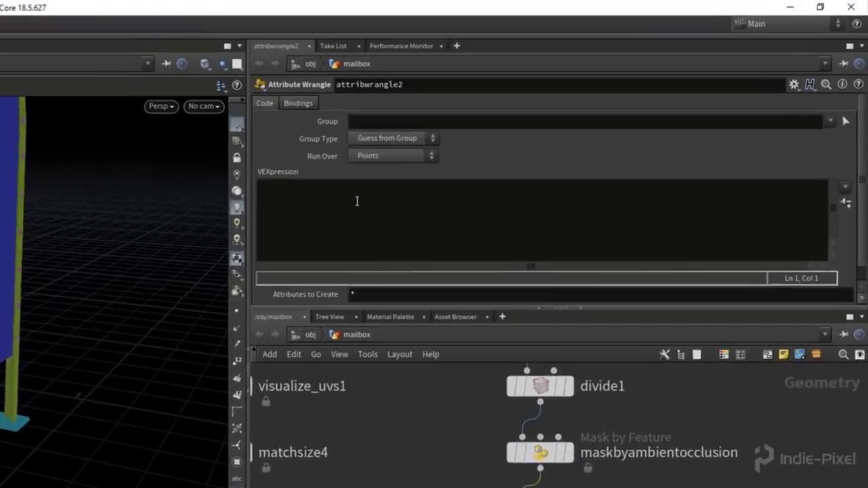
{"action": "left_click", "coordinate": [542, 133]}
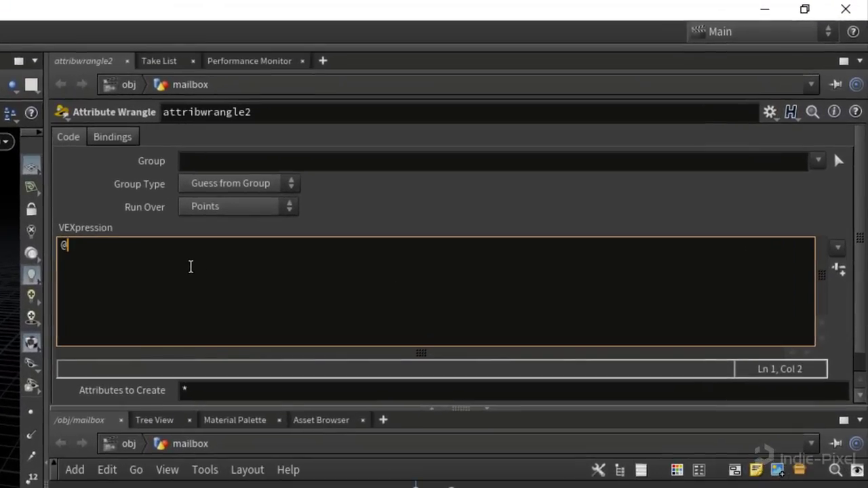
{"action": "type", "text": "@Cd = f@mask;"}
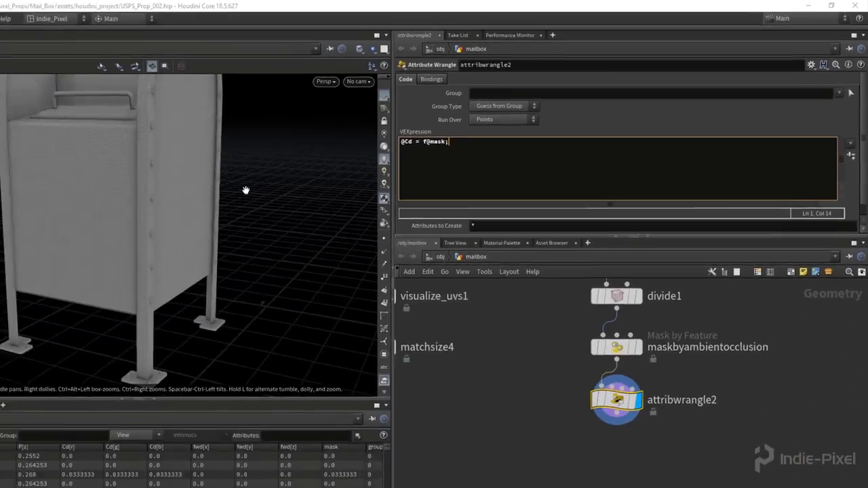
Step: Inspect the occlusion shading on the mailbox, then insert a Normal node between merge1 and divide1 and display it
{"action": "scroll", "coordinate": [245, 190], "scroll_direction": "down", "scroll_amount": 3}
{"action": "scroll", "coordinate": [232, 123], "scroll_direction": "up", "scroll_amount": 8}
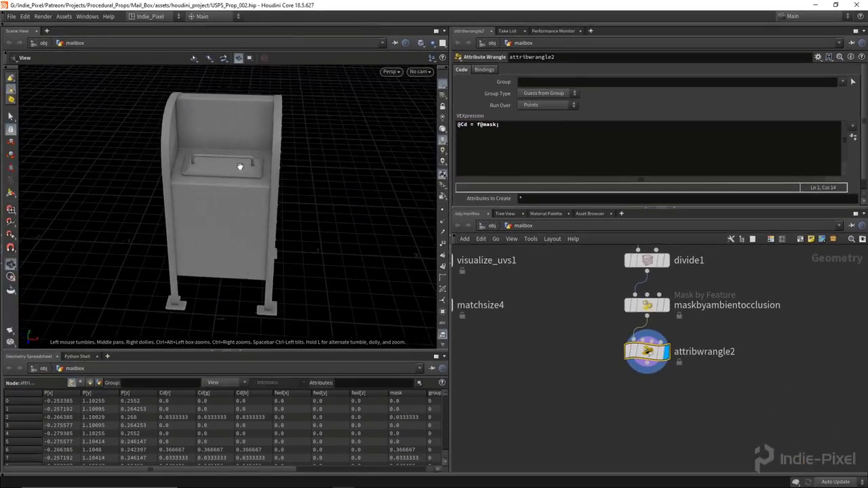
{"action": "scroll", "coordinate": [254, 169], "scroll_direction": "down", "scroll_amount": 4}
{"action": "left_click_drag", "start_coordinate": [230, 183], "coordinate": [214, 192]}
{"action": "right_click", "coordinate": [214, 193]}
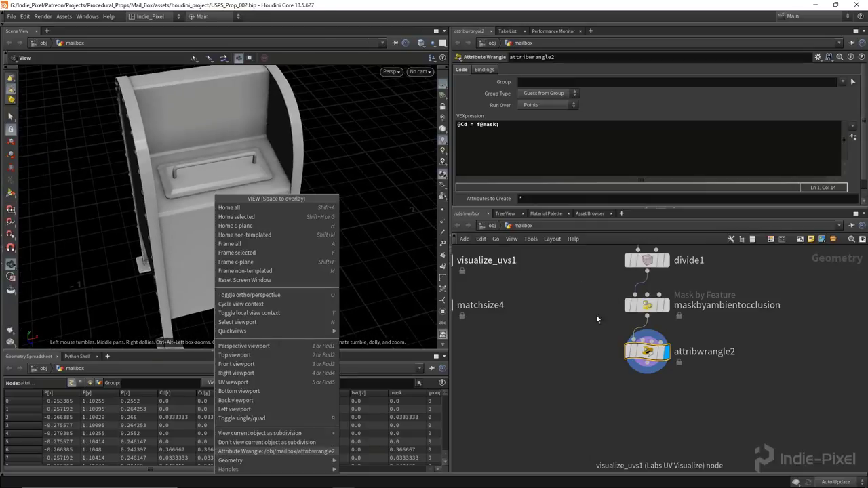
{"action": "scroll", "coordinate": [580, 364], "scroll_direction": "down", "scroll_amount": 4}
{"action": "key", "text": "Tab"}
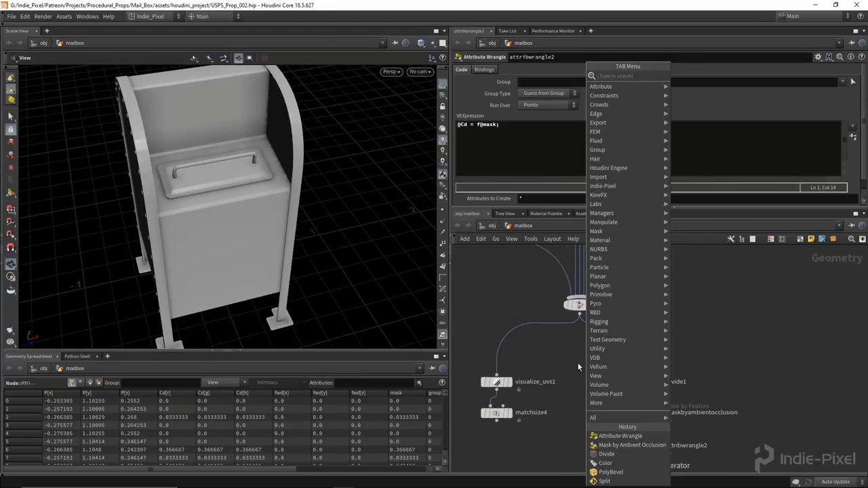
{"action": "left_click", "coordinate": [705, 95]}
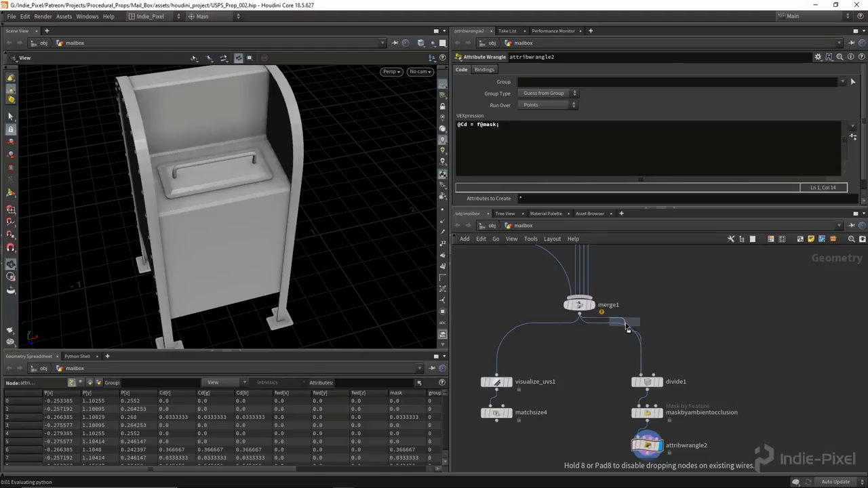
{"action": "left_click", "coordinate": [595, 343]}
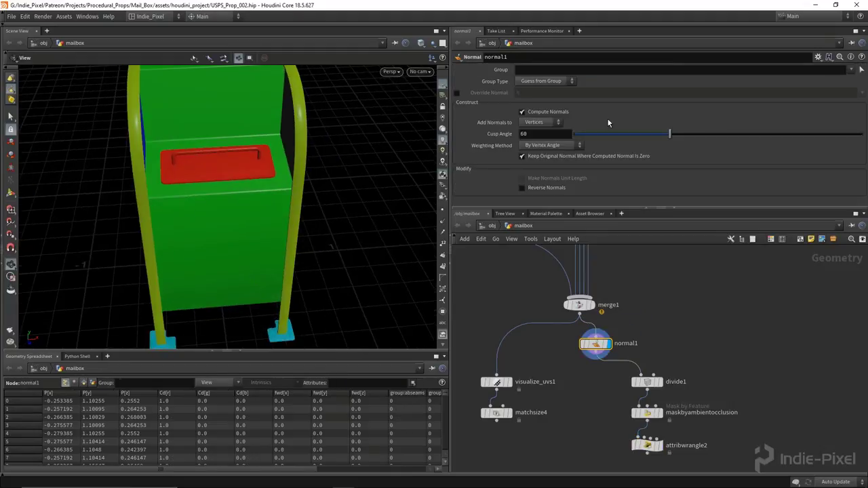
Step: Try a cusp angle of 45 on normal1, set it to 65, and check the shading around the mailbox
{"action": "left_click", "coordinate": [560, 134]}
{"action": "type", "text": "45"}
{"action": "key", "text": "Return"}
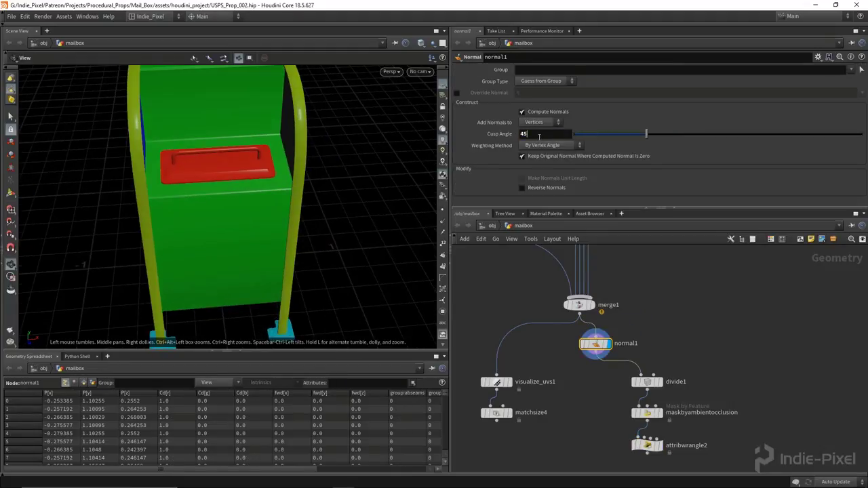
{"action": "type", "text": "65"}
{"action": "key", "text": "Return"}
{"action": "left_click_drag", "start_coordinate": [261, 179], "coordinate": [269, 213]}
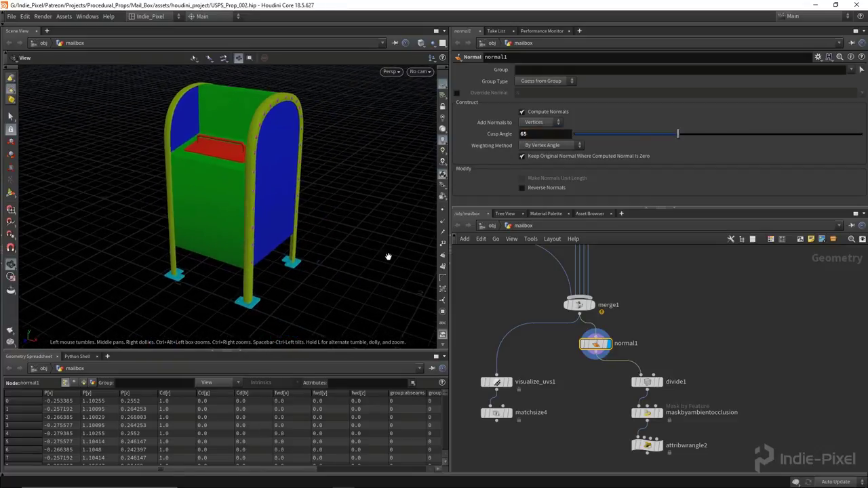
Step: Display attribwrangle2 and set the ambient occlusion mask's Blurring Iterations to 36 and Bias to 0.281
{"action": "middle_click_drag", "start_coordinate": [722, 405], "coordinate": [698, 347]}
{"action": "left_click", "coordinate": [634, 388]}
{"action": "left_click_drag", "start_coordinate": [244, 172], "coordinate": [146, 171]}
{"action": "left_click", "coordinate": [623, 354]}
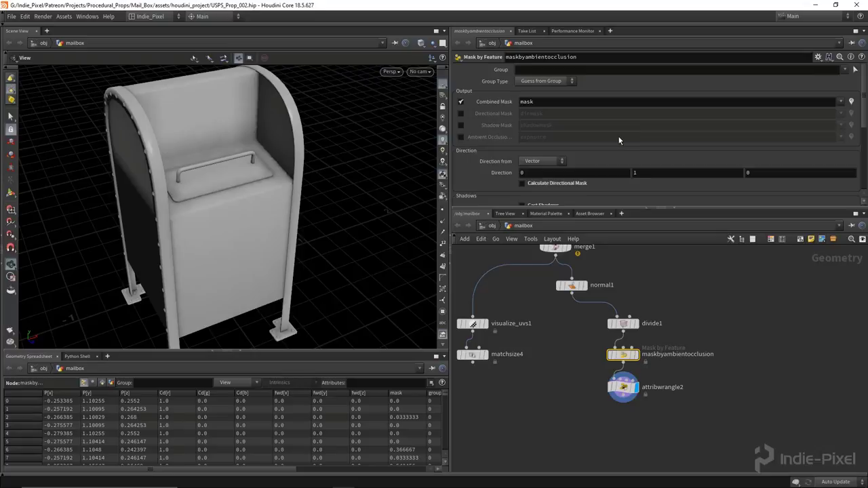
{"action": "scroll", "coordinate": [618, 140], "scroll_direction": "down", "scroll_amount": 4}
{"action": "left_click_drag", "start_coordinate": [746, 155], "coordinate": [777, 159]}
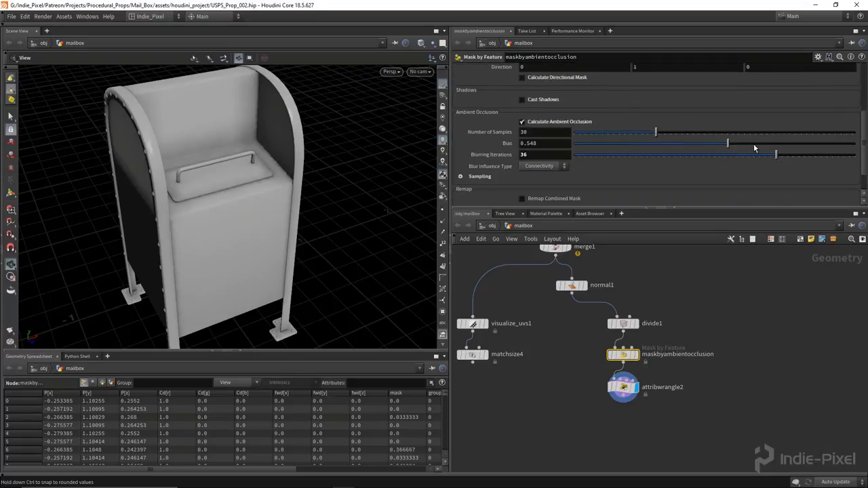
{"action": "left_click_drag", "start_coordinate": [702, 145], "coordinate": [653, 143]}
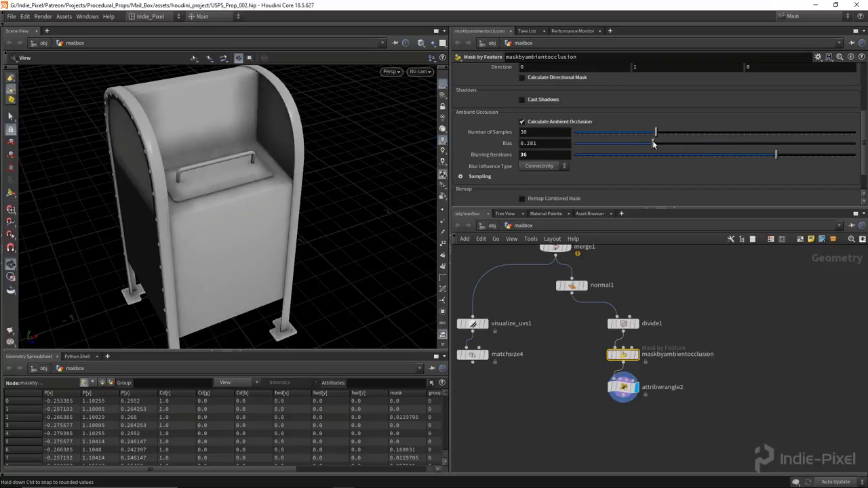
Step: Set the ambient occlusion mask's Number of Samples to 60 and Maximum Ray Distance to 0.3, and check the shading
{"action": "left_click", "coordinate": [460, 176]}
{"action": "scroll", "coordinate": [475, 171], "scroll_direction": "down", "scroll_amount": 1}
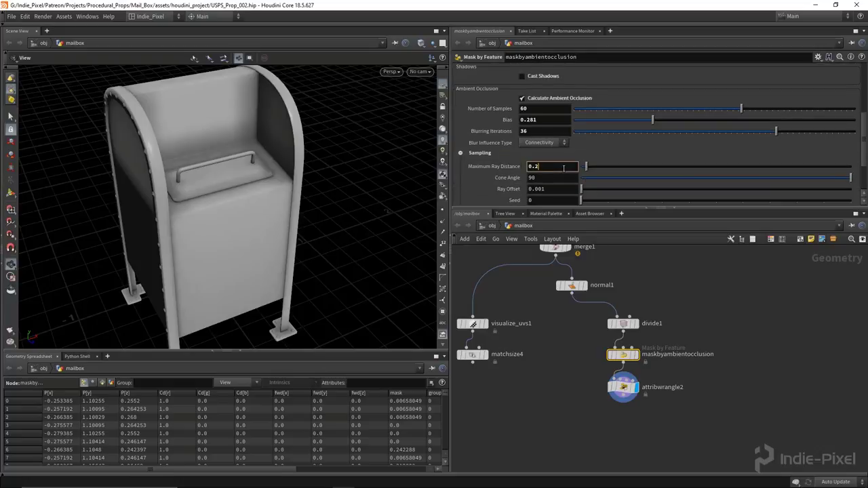
{"action": "mouse_move", "coordinate": [194, 156]}
{"action": "left_mouse_down"}
{"action": "mouse_move", "coordinate": [205, 161]}
{"action": "mouse_move", "coordinate": [149, 149]}
{"action": "mouse_move", "coordinate": [203, 159]}
{"action": "mouse_move", "coordinate": [227, 142]}
{"action": "mouse_move", "coordinate": [188, 151]}
{"action": "left_mouse_up"}
{"action": "scroll", "coordinate": [610, 136], "scroll_direction": "down", "scroll_amount": 2}
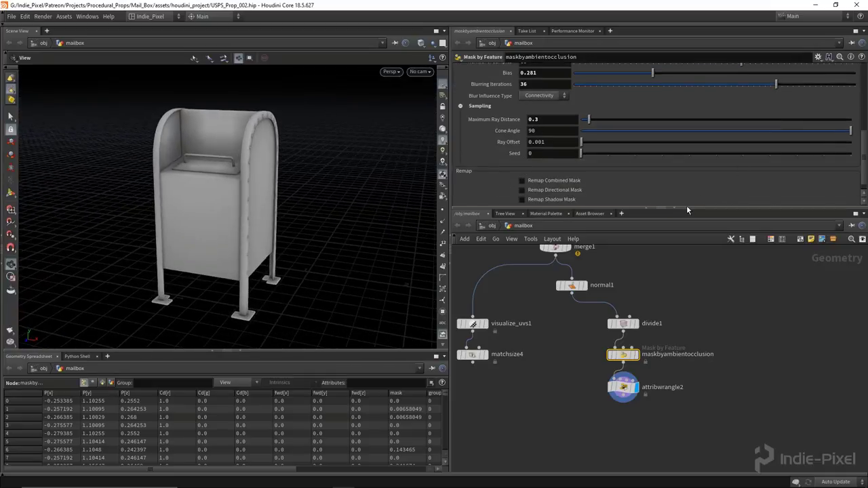
Step: Change attribwrangle2's expression to v@occ = f@mask; so the occlusion mask is stored in its own vector attribute
{"action": "left_click_drag", "start_coordinate": [686, 208], "coordinate": [698, 161]}
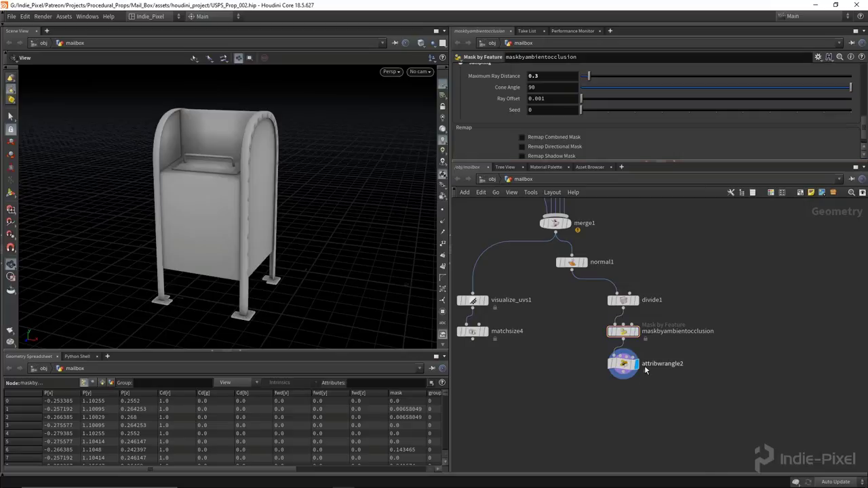
{"action": "middle_click_drag", "start_coordinate": [610, 397], "coordinate": [612, 362]}
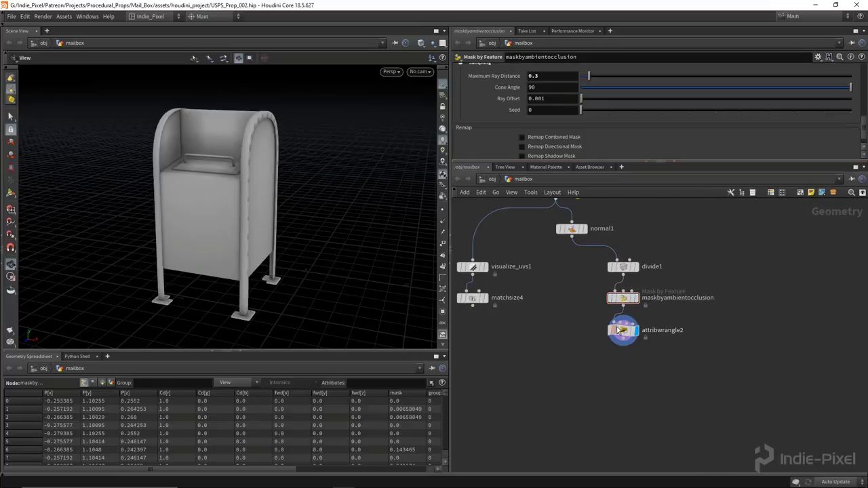
{"action": "left_click", "coordinate": [622, 331]}
{"action": "left_click_drag", "start_coordinate": [678, 163], "coordinate": [681, 203]}
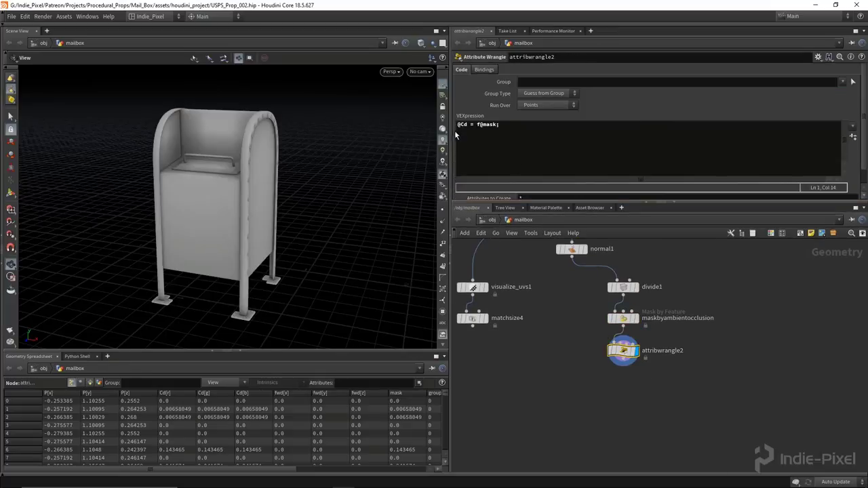
{"action": "left_click", "coordinate": [539, 127]}
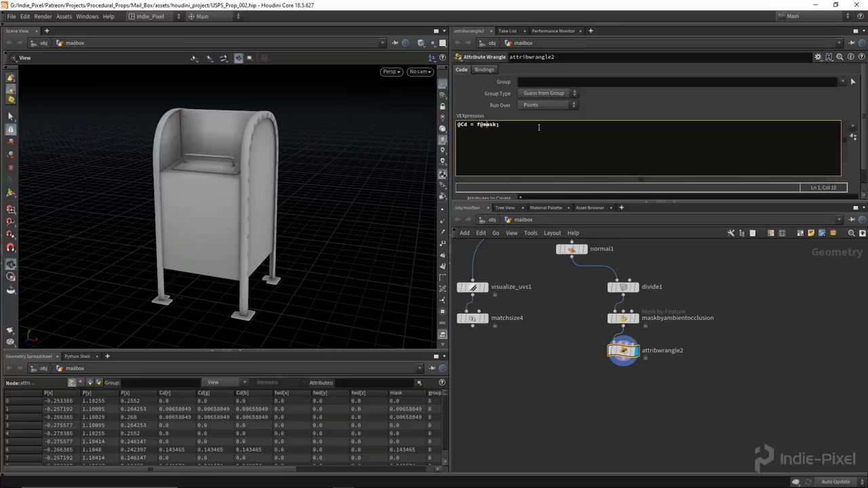
{"action": "type", "text": "@"}
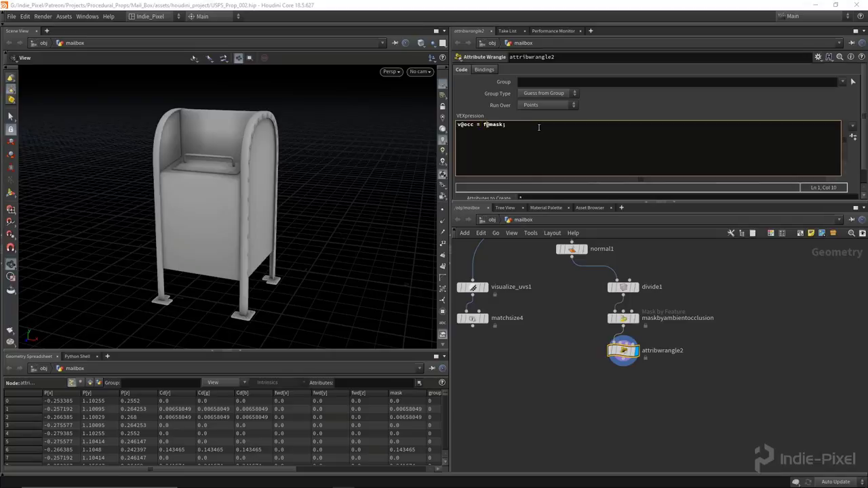
{"action": "key", "text": "shift+Home"}
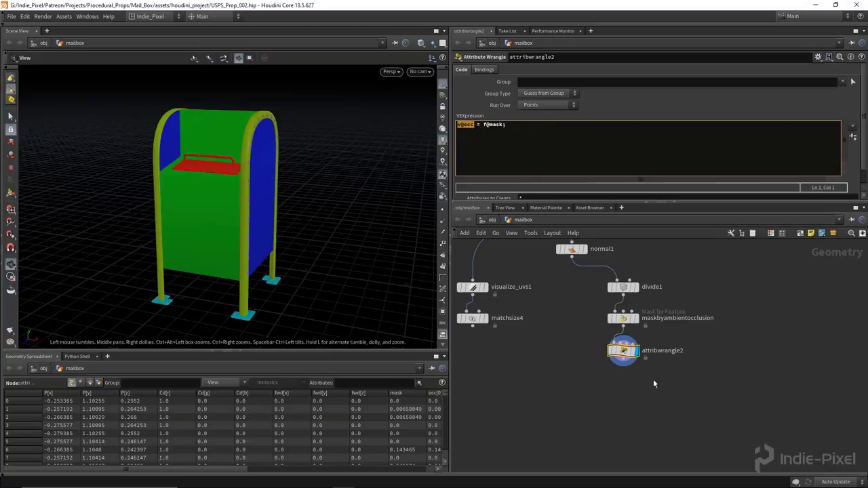
Step: Rewire visualize_uvs1 to branch from normal1, and move the occlusion mask and attribwrangle2 nodes out to the side of divide1
{"action": "middle_click_drag", "start_coordinate": [682, 285], "coordinate": [675, 335]}
{"action": "mouse_move", "coordinate": [561, 303]}
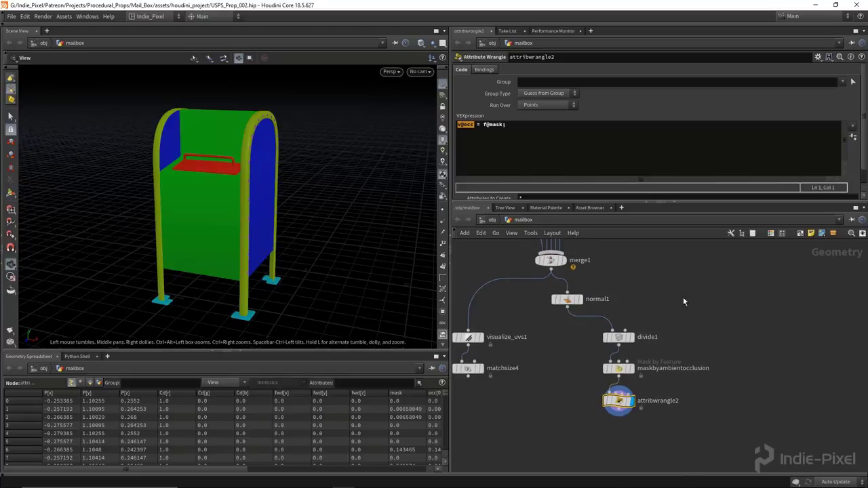
{"action": "middle_click_drag", "start_coordinate": [534, 347], "coordinate": [551, 309]}
{"action": "left_click_drag", "start_coordinate": [194, 187], "coordinate": [203, 189]}
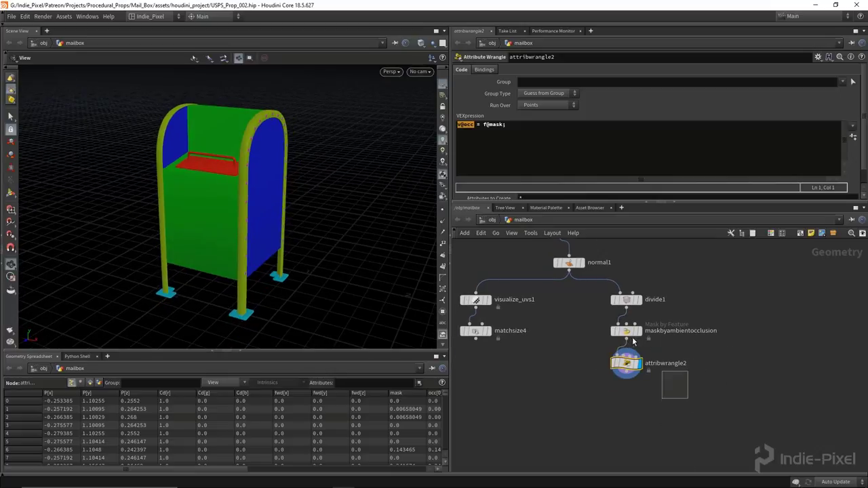
{"action": "left_click", "coordinate": [626, 331]}
{"action": "left_click_drag", "start_coordinate": [626, 330], "coordinate": [705, 336], "text": "shift"}
{"action": "middle_click_drag", "start_coordinate": [612, 369], "coordinate": [606, 354]}
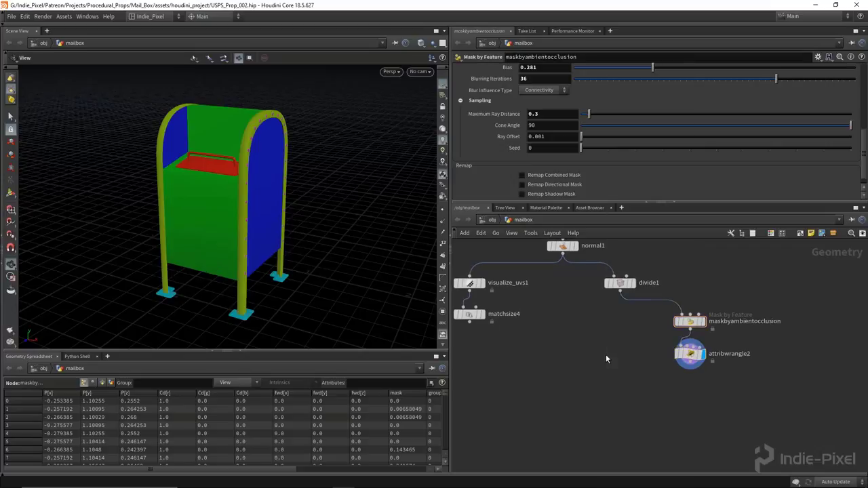
Step: Add a Labs Maps Baker node in the open space below the branches
{"action": "key", "text": "Tab"}
{"action": "type", "text": "m"}
{"action": "key", "text": "BackSpace"}
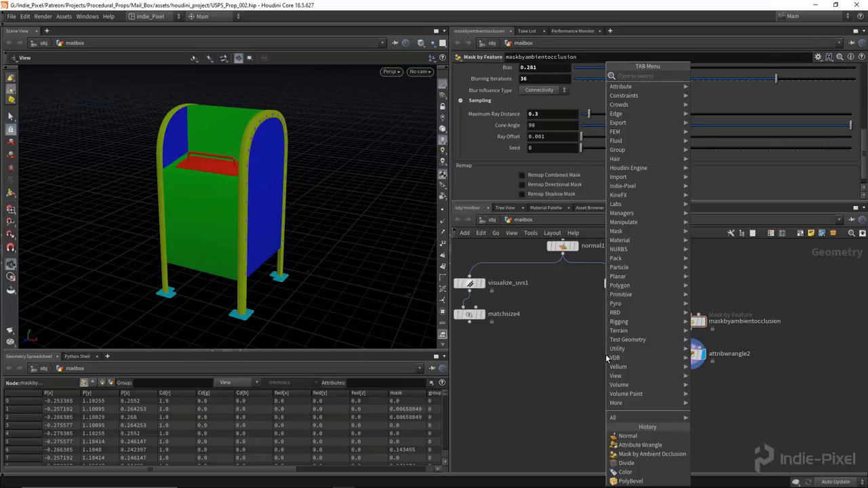
{"action": "type", "text": "bak"}
{"action": "key", "text": "Return"}
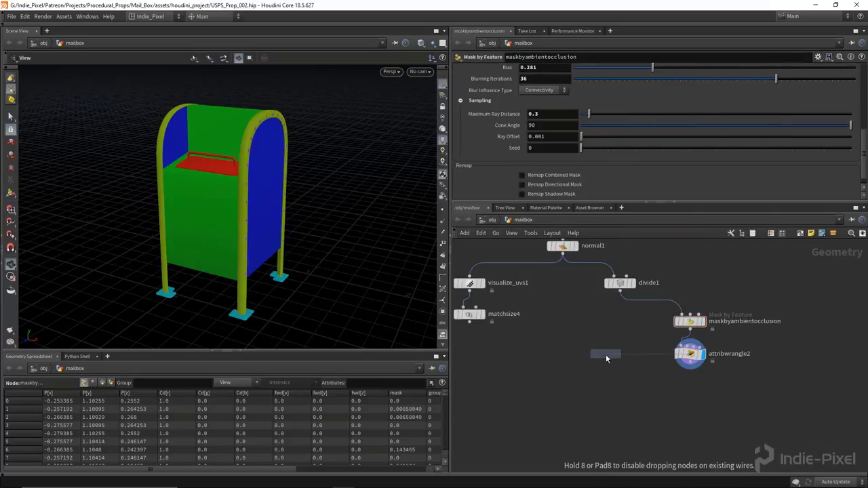
{"action": "left_click", "coordinate": [574, 322]}
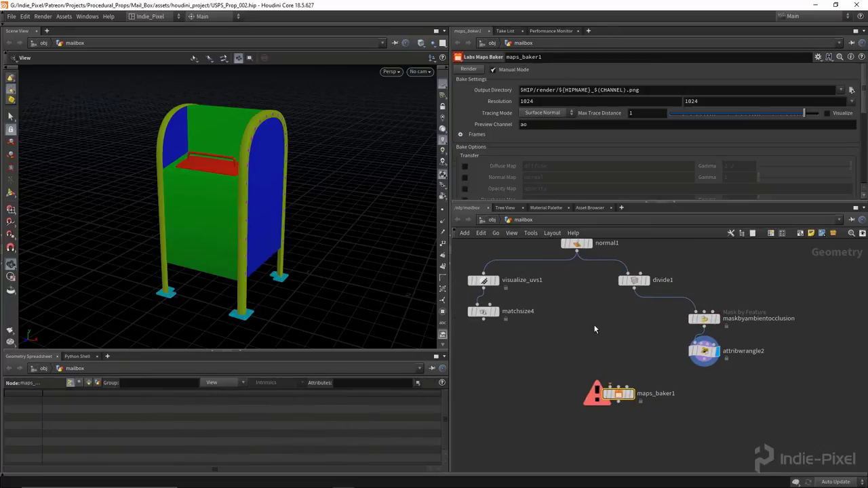
Step: Rewire matchsize4 directly under normal1, display it, and feed divide1 and its occlusion chain from matchsize4
{"action": "left_click_drag", "start_coordinate": [482, 311], "coordinate": [565, 324]}
{"action": "left_click", "coordinate": [526, 311]}
{"action": "left_click", "coordinate": [576, 254]}
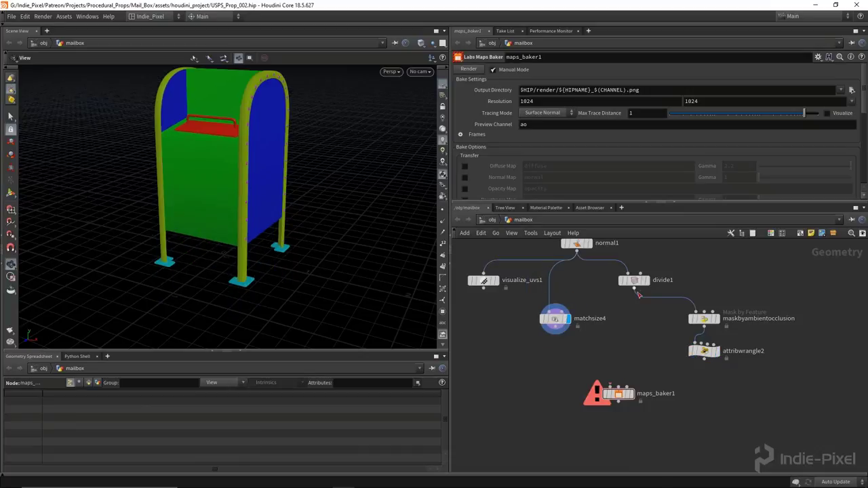
{"action": "left_click_drag", "start_coordinate": [638, 294], "coordinate": [647, 303]}
{"action": "left_click", "coordinate": [558, 331]}
{"action": "left_click", "coordinate": [643, 303]}
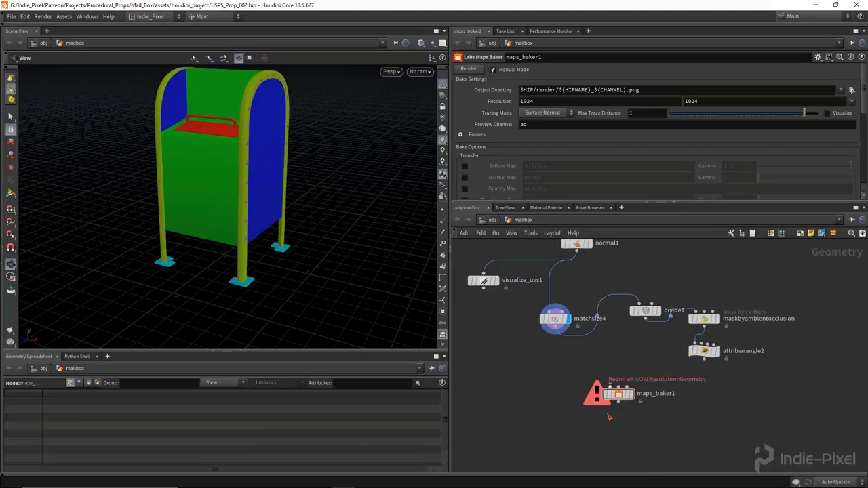
{"action": "left_click_drag", "start_coordinate": [554, 321], "coordinate": [576, 280]}
{"action": "left_click_drag", "start_coordinate": [645, 310], "coordinate": [675, 326]}
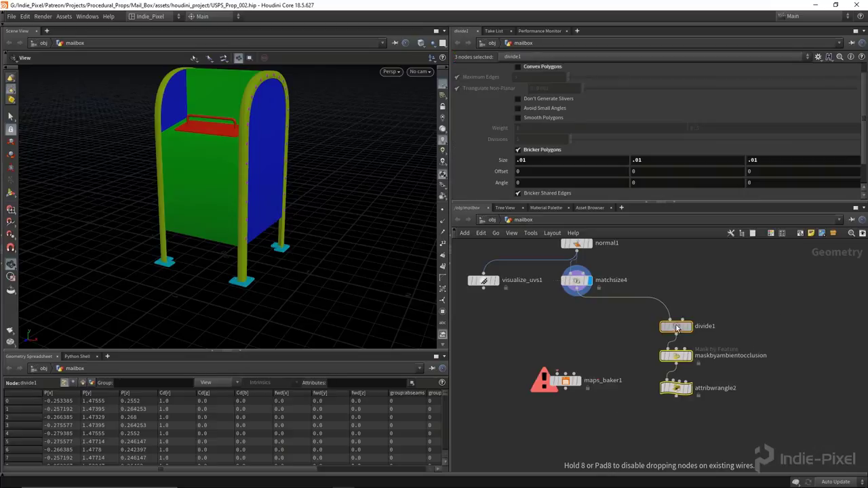
Step: Connect matchsize4 to maps_baker1's low-resolution input and attribwrangle2 to its high-resolution input, then display the baker
{"action": "left_click_drag", "start_coordinate": [576, 292], "coordinate": [565, 375]}
{"action": "middle_click_drag", "start_coordinate": [566, 375], "coordinate": [571, 340]}
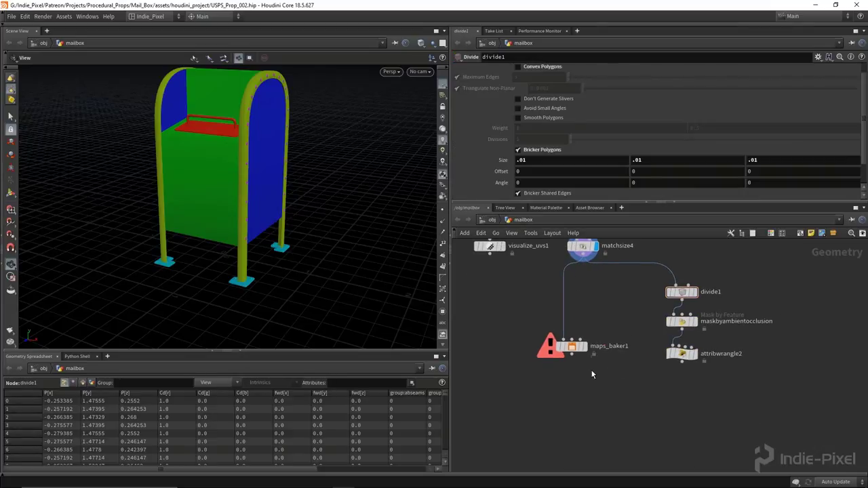
{"action": "left_click", "coordinate": [571, 346]}
{"action": "left_click_drag", "start_coordinate": [572, 346], "coordinate": [600, 415]}
{"action": "left_click", "coordinate": [682, 366]}
{"action": "left_click", "coordinate": [597, 408]}
{"action": "left_click_drag", "start_coordinate": [615, 421], "coordinate": [604, 425]}
{"action": "left_click", "coordinate": [602, 420]}
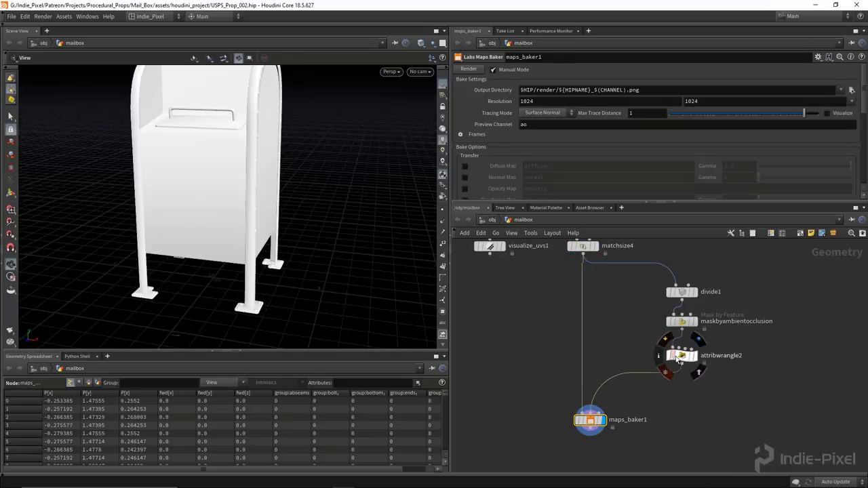
Step: Review attribwrangle2's expression and check the output of the nodes in the divided branch
{"action": "left_click", "coordinate": [681, 355]}
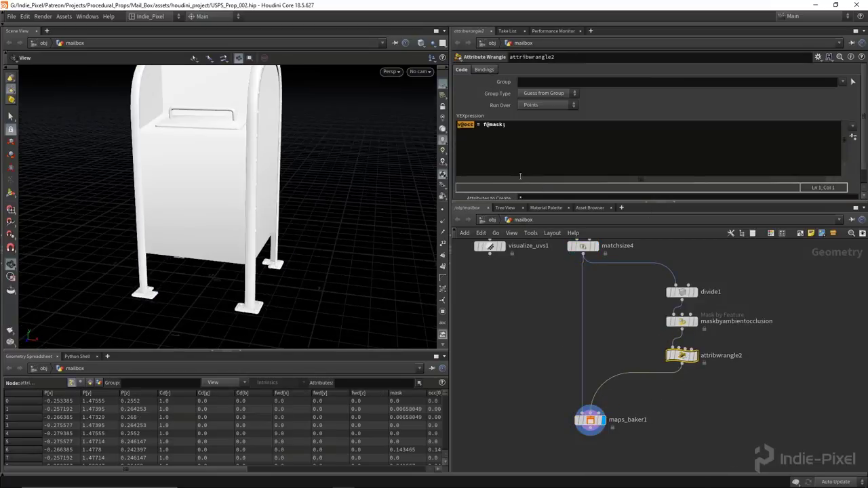
{"action": "left_click", "coordinate": [596, 147]}
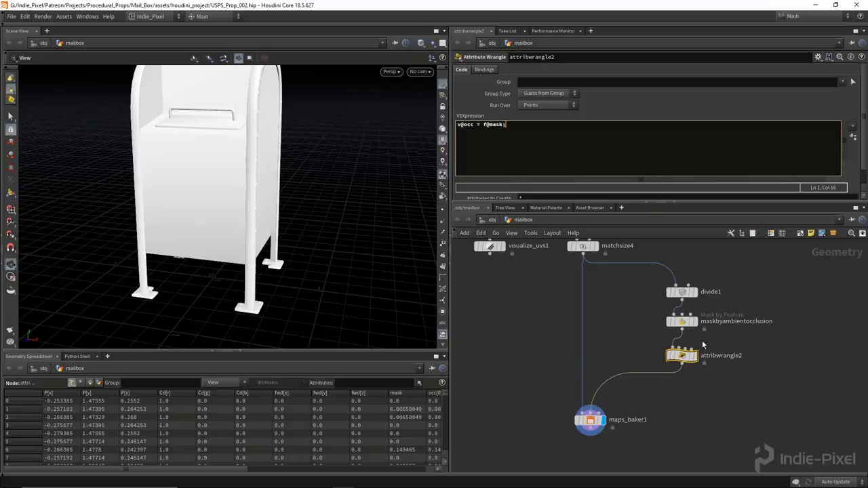
{"action": "left_click", "coordinate": [690, 293]}
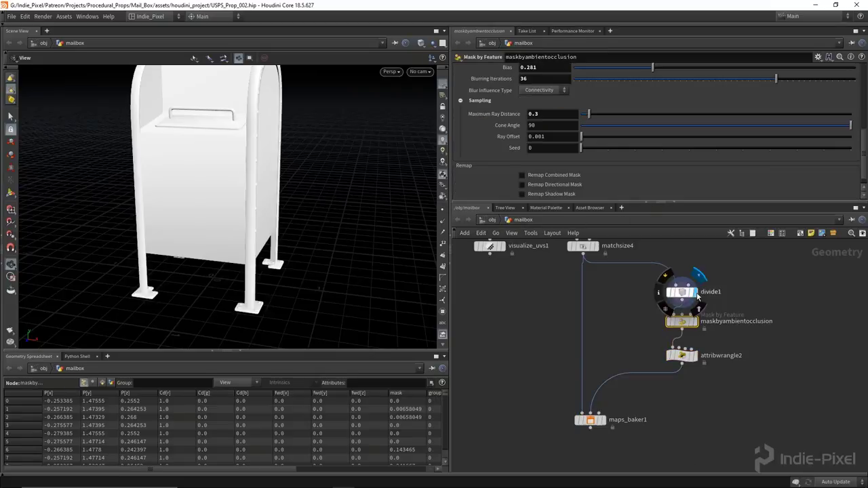
{"action": "left_click", "coordinate": [693, 355]}
Step: Display maps_baker1 and set its bake resolution to 2048 x 2048
{"action": "left_click", "coordinate": [604, 421]}
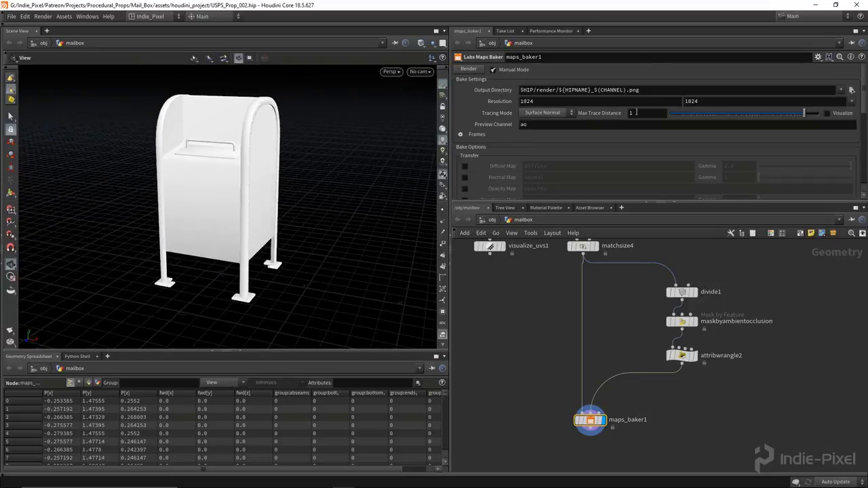
{"action": "left_click", "coordinate": [853, 102]}
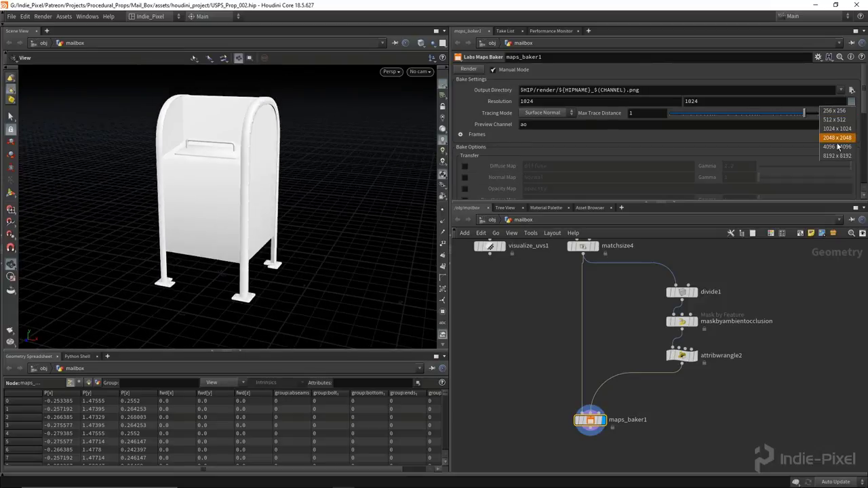
{"action": "left_click", "coordinate": [831, 141]}
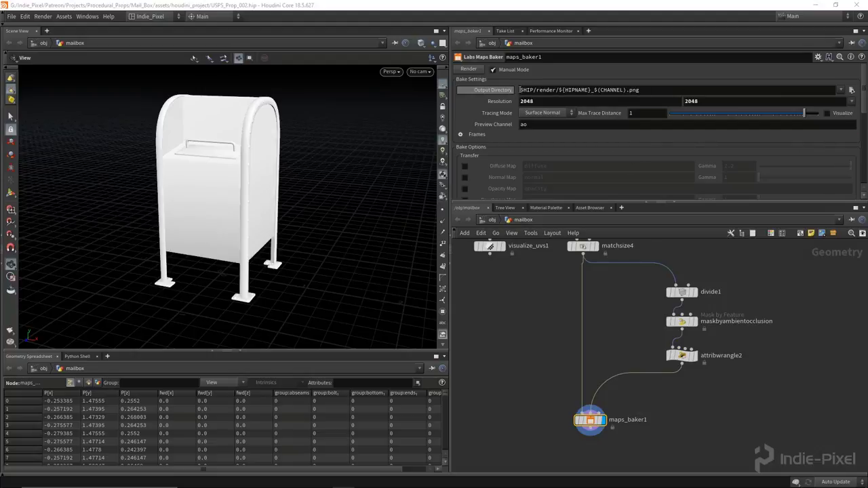
Step: Set the baker's output path to $HIP/bake/mailbox_$(CHANNEL).png
{"action": "left_click", "coordinate": [555, 90]}
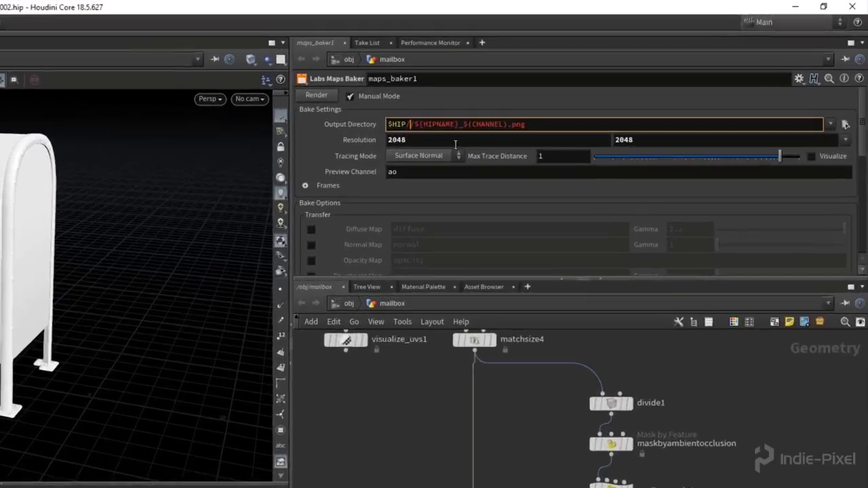
{"action": "type", "text": "bake/"}
{"action": "key", "text": "Return"}
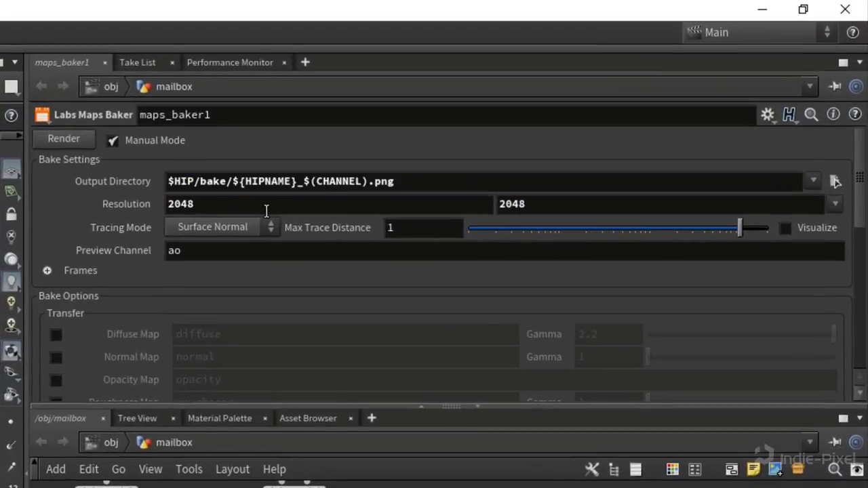
{"action": "left_click", "coordinate": [367, 181]}
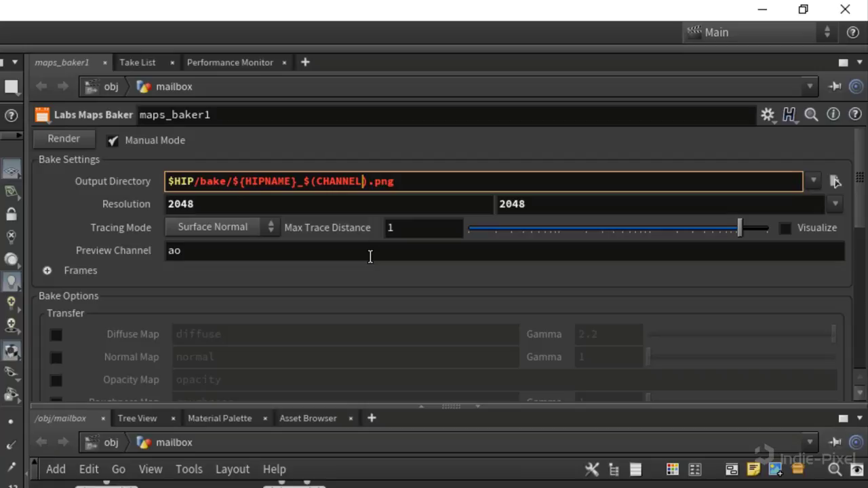
{"action": "key", "text": "BackSpace"}
{"action": "key", "text": "BackSpace"}
{"action": "key", "text": "BackSpace"}
{"action": "key", "text": "BackSpace"}
{"action": "key", "text": "BackSpace"}
{"action": "key", "text": "BackSpace"}
{"action": "key", "text": "BackSpace"}
{"action": "key", "text": "BackSpace"}
{"action": "key", "text": "BackSpace"}
{"action": "key", "text": "BackSpace"}
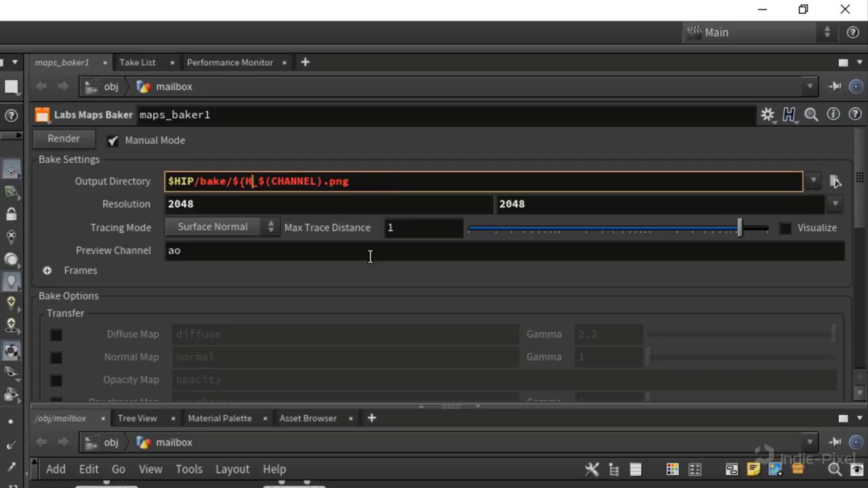
{"action": "type", "text": "mailbo"}
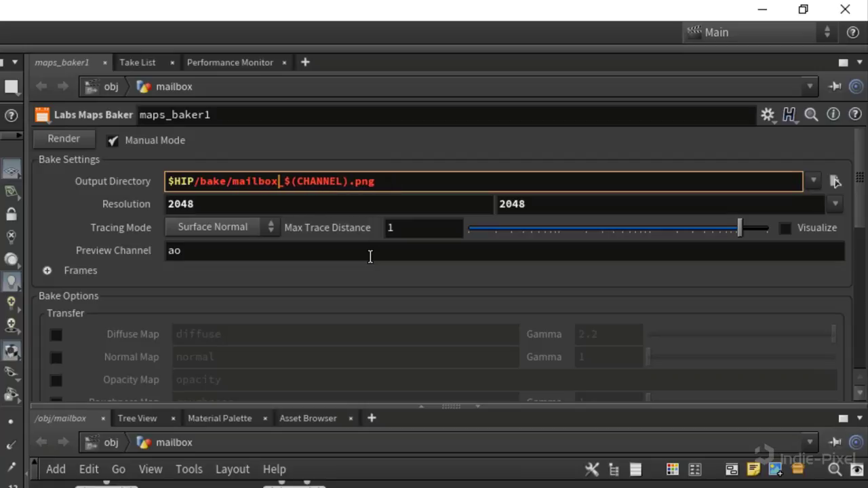
{"action": "type", "text": "x"}
{"action": "key", "text": "Return"}
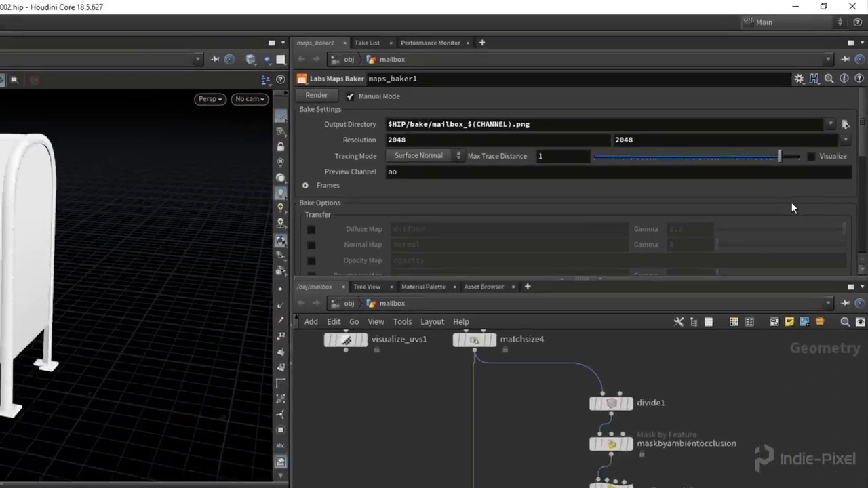
Step: Enable the baker's Vertex Color map and add one custom attribute named occ
{"action": "scroll", "coordinate": [378, 299], "scroll_direction": "down", "scroll_amount": 4}
{"action": "scroll", "coordinate": [621, 146], "scroll_direction": "down", "scroll_amount": 2}
{"action": "left_click", "coordinate": [465, 129]}
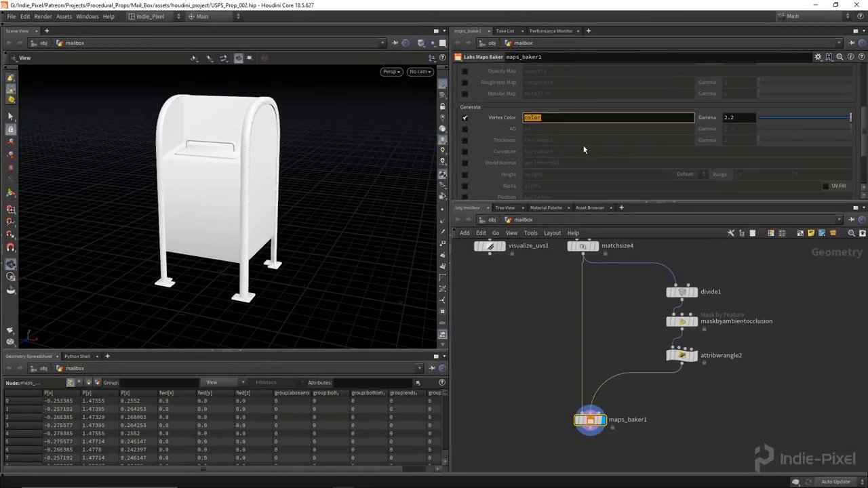
{"action": "scroll", "coordinate": [556, 157], "scroll_direction": "down", "scroll_amount": 4}
{"action": "left_click", "coordinate": [631, 176]}
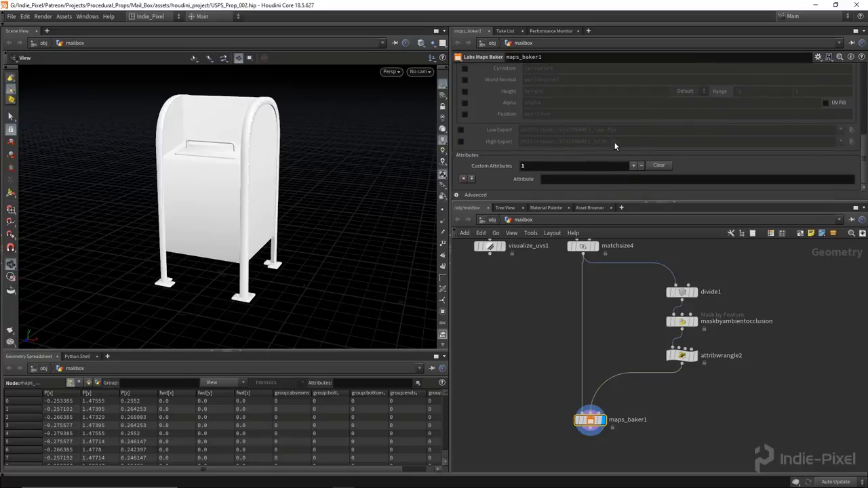
{"action": "left_click", "coordinate": [595, 178]}
{"action": "key", "text": "Return"}
Step: Recheck the occlusion mask and attribwrangle2 nodes, then review maps_baker1's bake settings and the displayed mailbox
{"action": "left_click", "coordinate": [682, 321]}
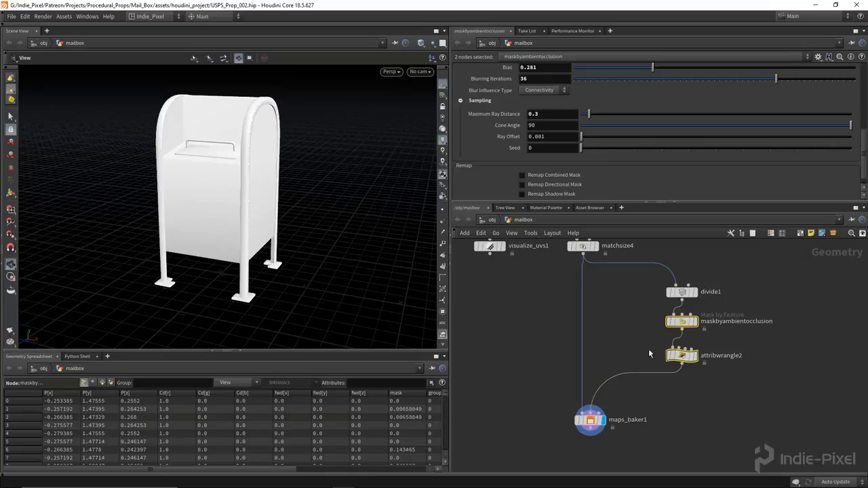
{"action": "left_click", "coordinate": [678, 355]}
{"action": "left_click", "coordinate": [590, 418]}
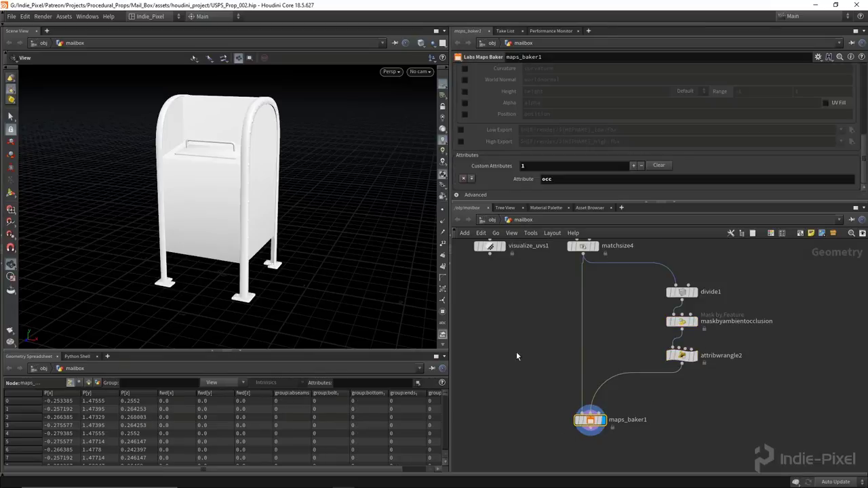
{"action": "scroll", "coordinate": [542, 157], "scroll_direction": "up", "scroll_amount": 5}
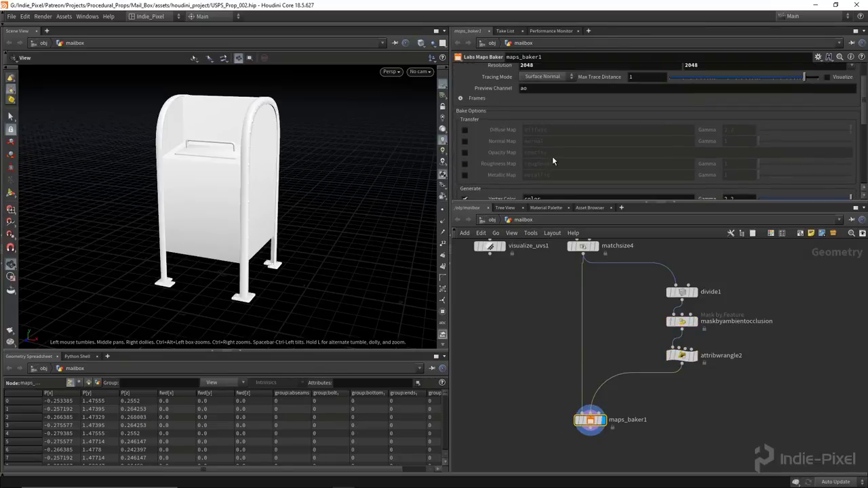
{"action": "left_click_drag", "start_coordinate": [285, 203], "coordinate": [305, 211]}
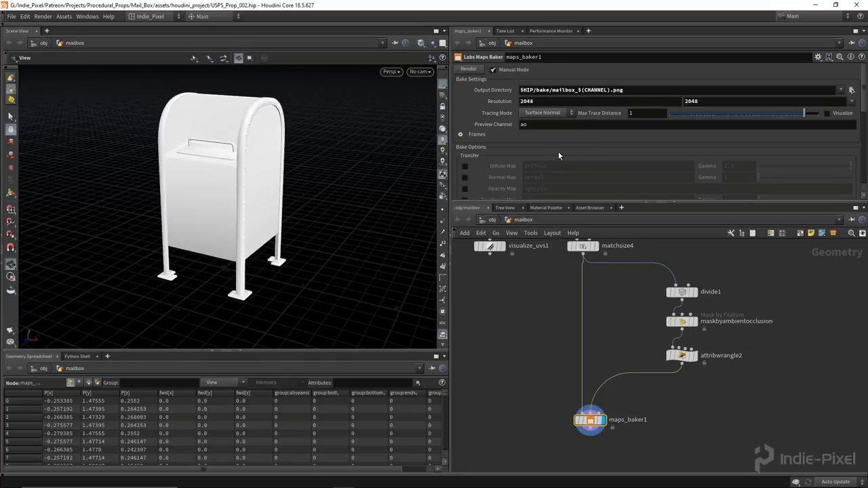
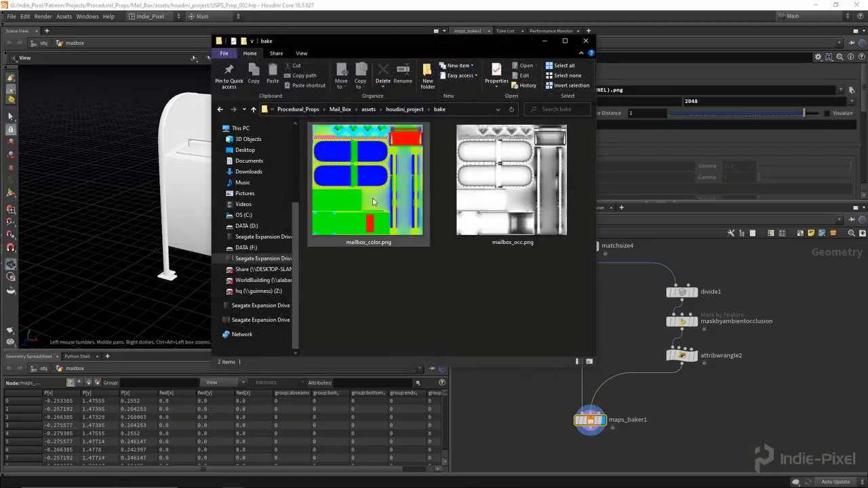
Step: View the baked mailbox_color.png at full window size, then close the image and the bake folder
{"action": "double_click", "coordinate": [360, 175]}
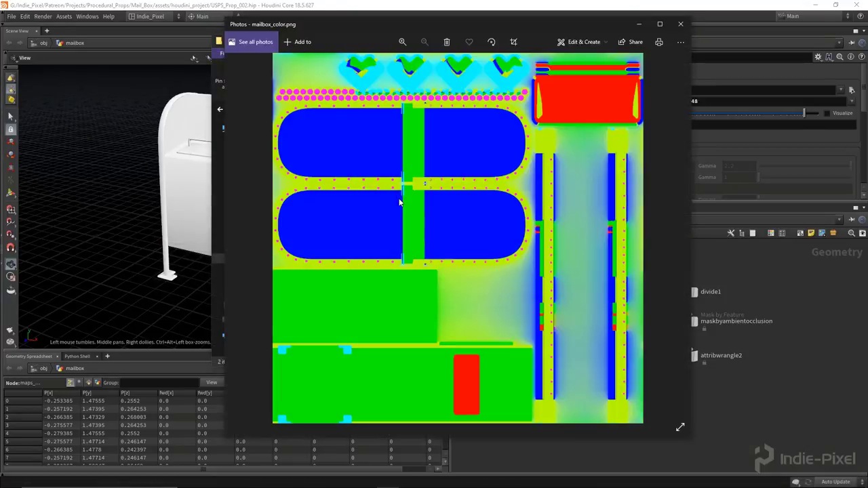
{"action": "left_click", "coordinate": [658, 24]}
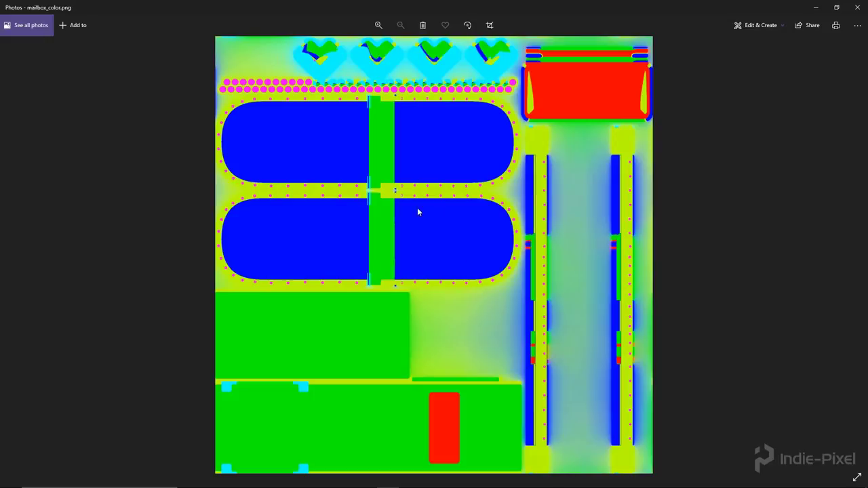
{"action": "left_click", "coordinate": [857, 6]}
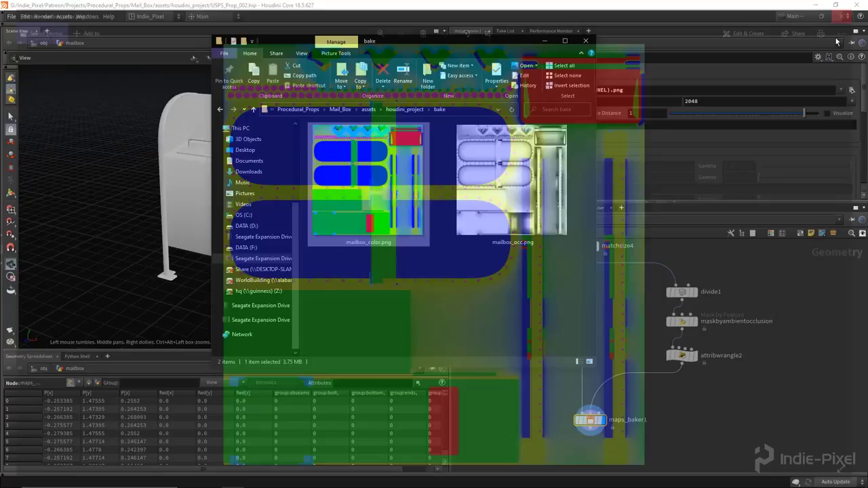
{"action": "left_click", "coordinate": [586, 40]}
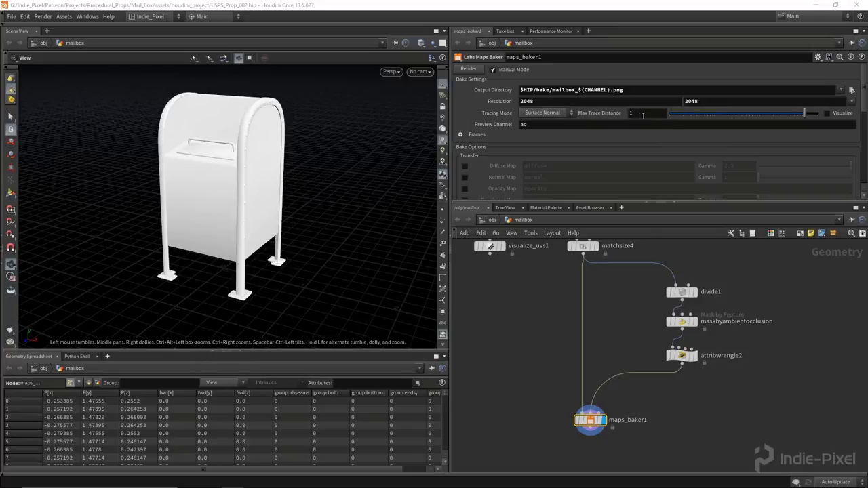
Step: Turn on maps_baker1's trace distance visualization and reduce Max Trace Distance, trying .01 first and settling on .005
{"action": "left_click", "coordinate": [826, 112]}
{"action": "left_click_drag", "start_coordinate": [291, 204], "coordinate": [242, 198]}
{"action": "right_click_drag", "start_coordinate": [243, 200], "coordinate": [420, 183]}
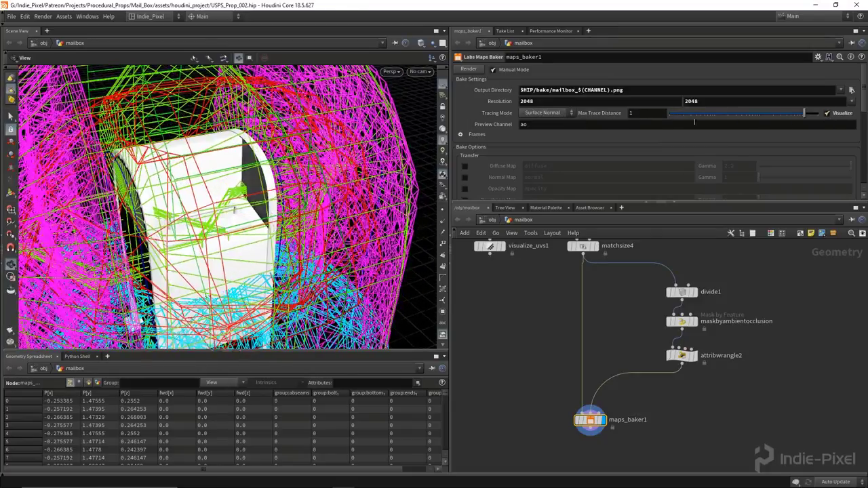
{"action": "left_click", "coordinate": [630, 113]}
{"action": "type", "text": ".01"}
{"action": "key", "text": "Return"}
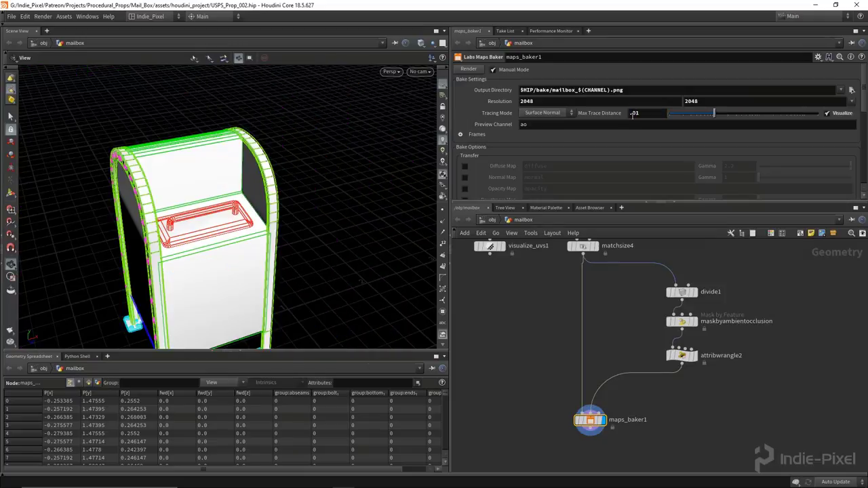
{"action": "scroll", "coordinate": [259, 175], "scroll_direction": "up", "scroll_amount": 5}
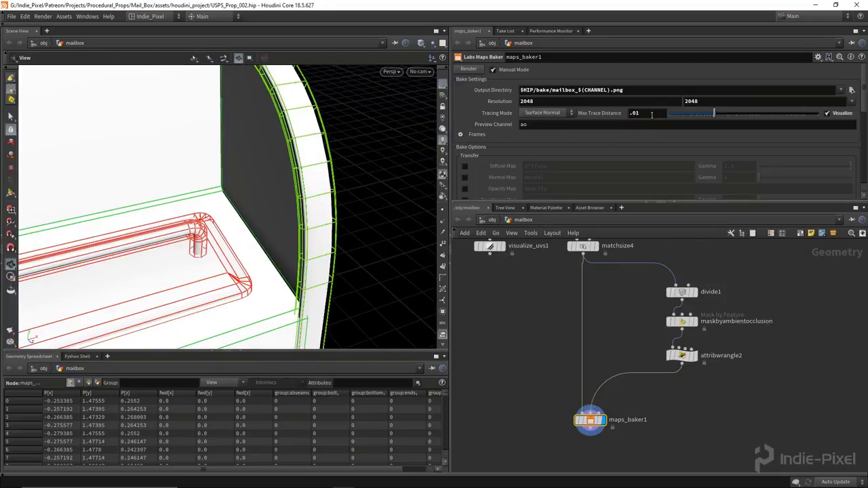
{"action": "key", "text": "Return"}
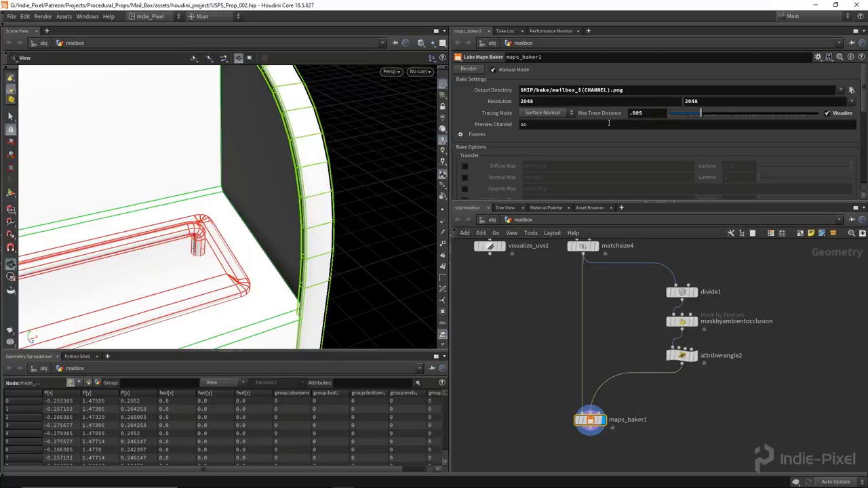
Step: Check the trace cage around the whole mailbox and render the maps again
{"action": "scroll", "coordinate": [288, 226], "scroll_direction": "down", "scroll_amount": 5}
{"action": "scroll", "coordinate": [289, 226], "scroll_direction": "down", "scroll_amount": 10}
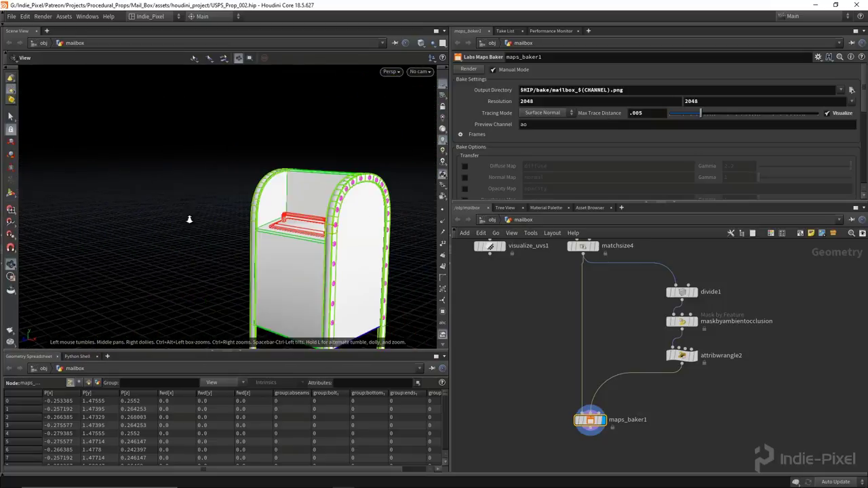
{"action": "left_click_drag", "start_coordinate": [302, 204], "coordinate": [271, 210]}
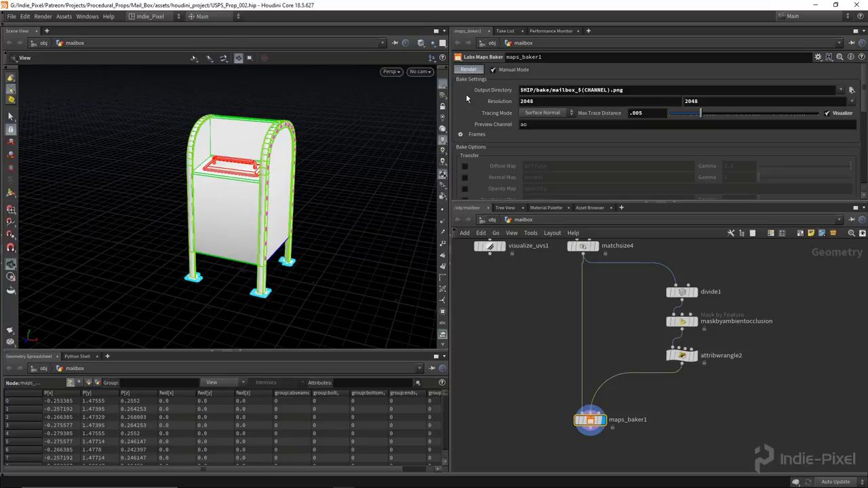
{"action": "left_click", "coordinate": [467, 70]}
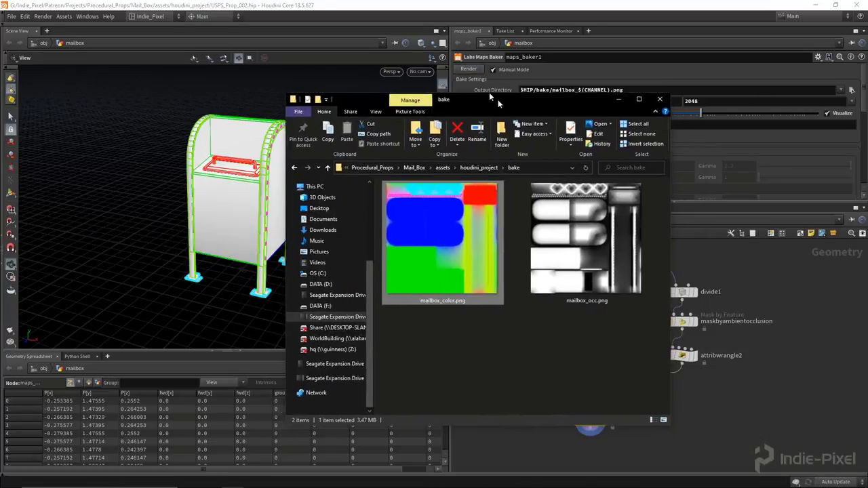
Step: View the re-baked mailbox_color.png and mailbox_occ.png from the bake folder, closing each image after inspection
{"action": "double_click", "coordinate": [412, 224]}
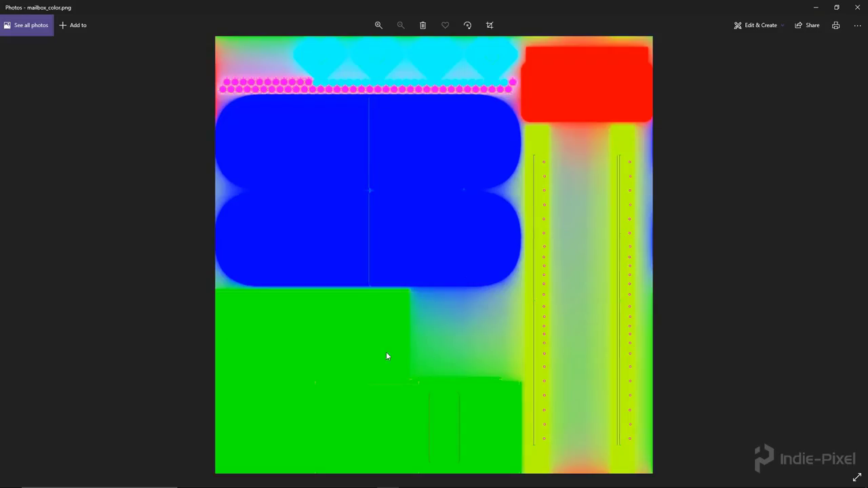
{"action": "left_click", "coordinate": [856, 8]}
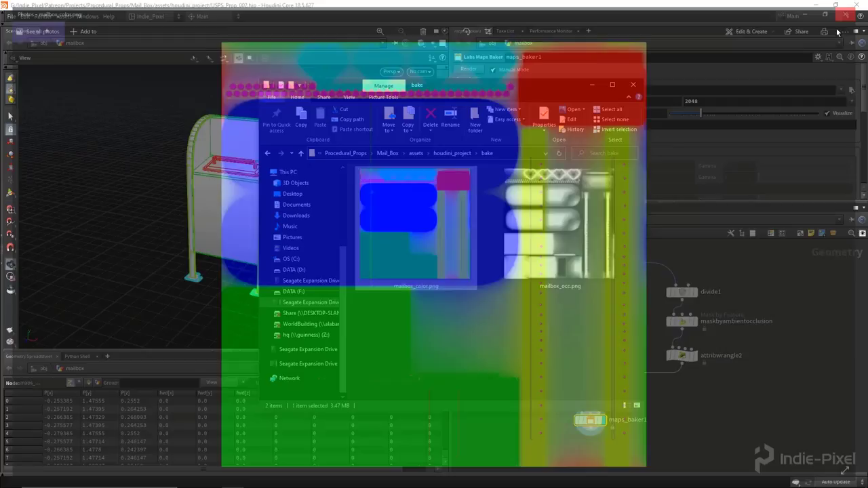
{"action": "double_click", "coordinate": [542, 223]}
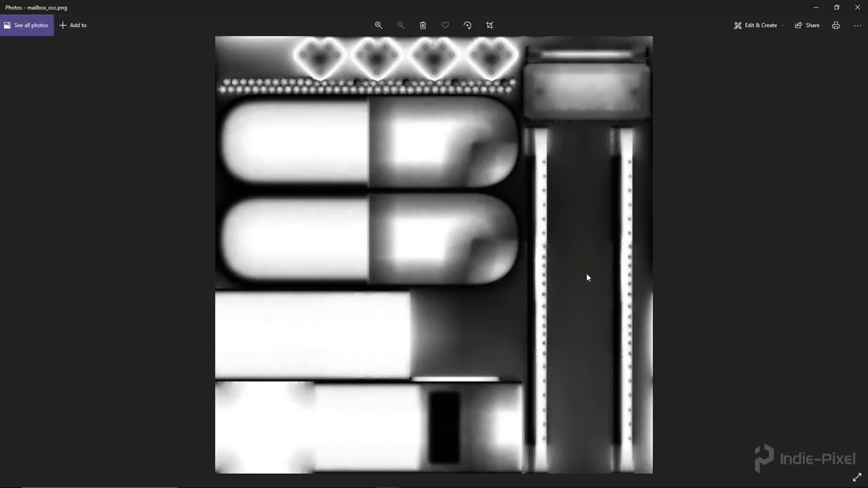
{"action": "left_click", "coordinate": [856, 8]}
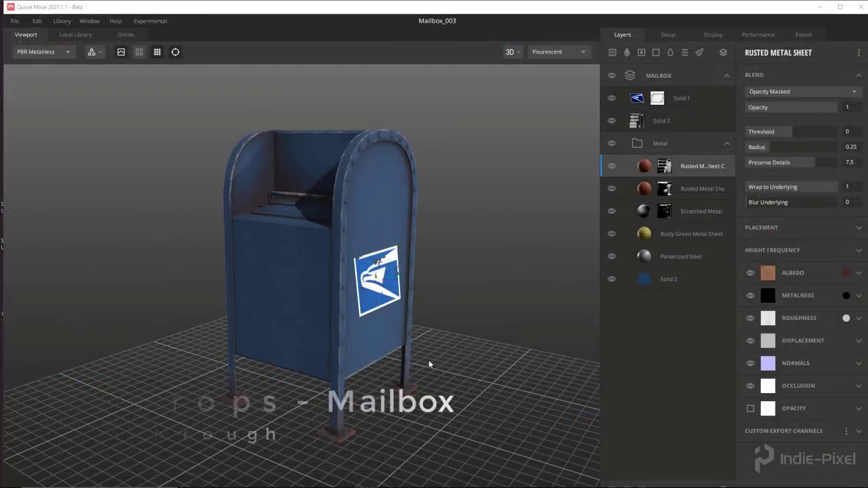
Step: In Quixel Mixer, examine the Mailbox_003 base layers Solid 2 and Parkerized Steel, including Solid 2's albedo settings
{"action": "left_click_drag", "start_coordinate": [348, 283], "coordinate": [273, 335]}
{"action": "scroll", "coordinate": [355, 316], "scroll_direction": "down", "scroll_amount": 5}
{"action": "left_click", "coordinate": [681, 280]}
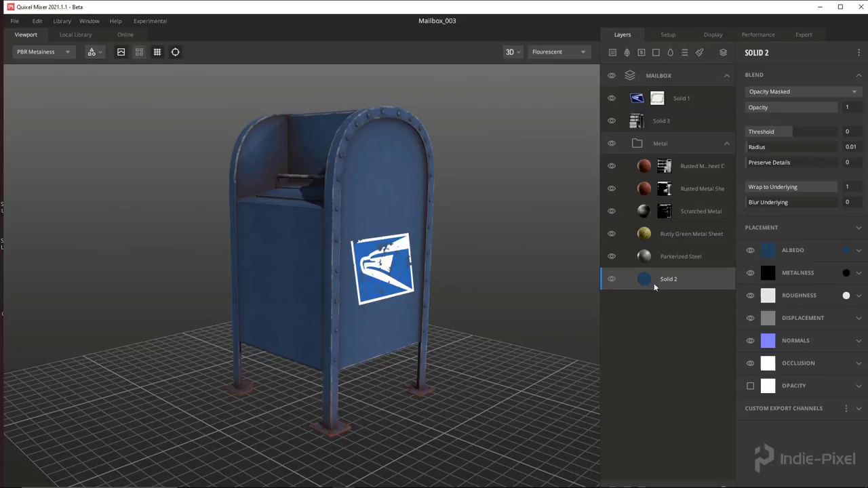
{"action": "left_click", "coordinate": [858, 250]}
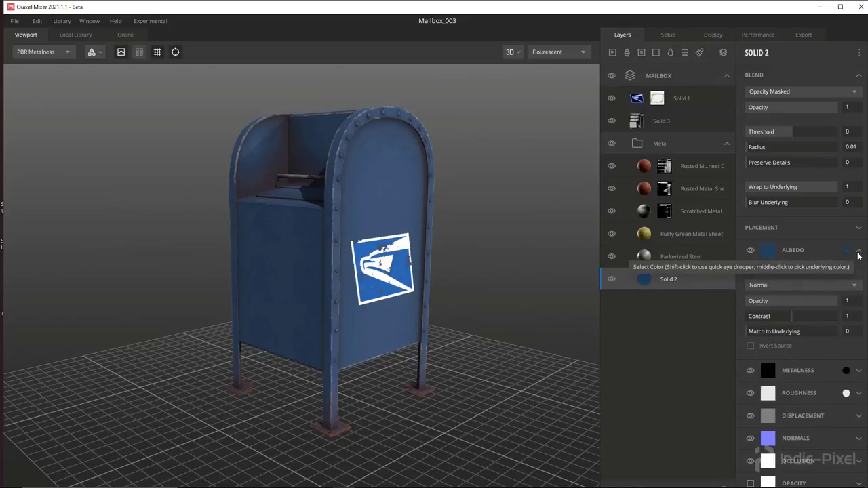
{"action": "left_click", "coordinate": [858, 250]}
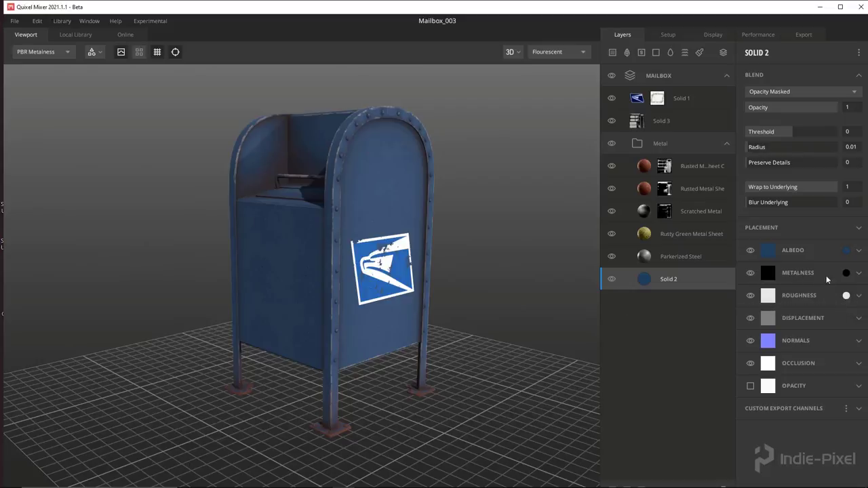
{"action": "left_click", "coordinate": [669, 259]}
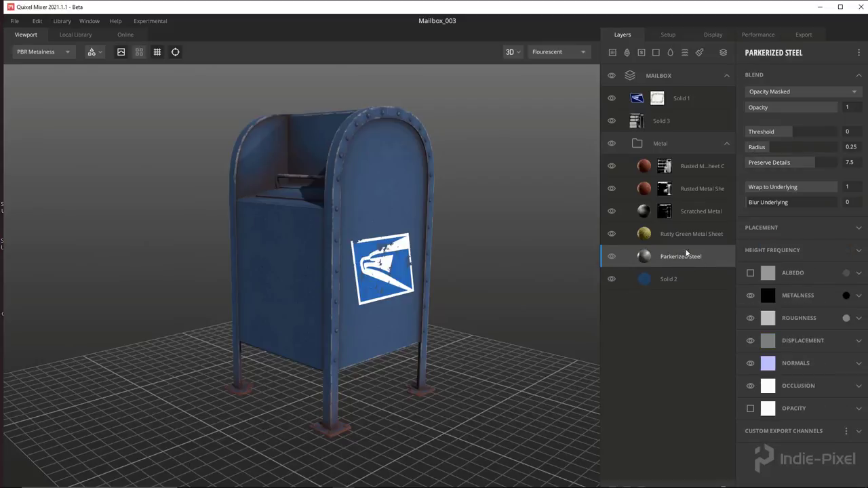
{"action": "mouse_move", "coordinate": [417, 278]}
{"action": "left_mouse_down"}
{"action": "mouse_move", "coordinate": [441, 286]}
{"action": "mouse_move", "coordinate": [412, 245]}
{"action": "mouse_move", "coordinate": [513, 216]}
{"action": "mouse_move", "coordinate": [535, 225]}
{"action": "mouse_move", "coordinate": [468, 210]}
{"action": "mouse_move", "coordinate": [519, 213]}
{"action": "mouse_move", "coordinate": [475, 225]}
{"action": "mouse_move", "coordinate": [197, 227]}
{"action": "mouse_move", "coordinate": [326, 251]}
{"action": "mouse_move", "coordinate": [374, 327]}
{"action": "mouse_move", "coordinate": [329, 300]}
{"action": "mouse_move", "coordinate": [353, 292]}
{"action": "mouse_move", "coordinate": [324, 282]}
{"action": "mouse_move", "coordinate": [336, 304]}
{"action": "left_mouse_up"}
Step: Examine the Rusty Green Metal Sheet layer by toggling its albedo channel and viewing the surface detail up close
{"action": "left_click", "coordinate": [672, 234]}
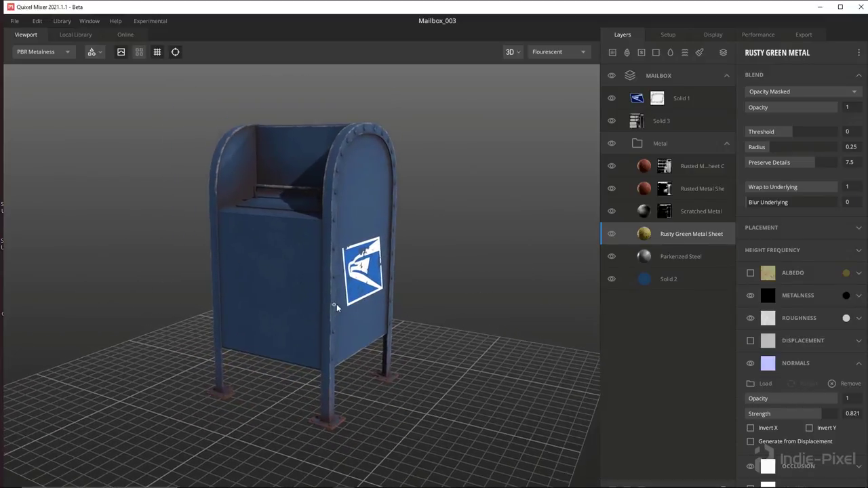
{"action": "left_click", "coordinate": [749, 273]}
{"action": "left_click", "coordinate": [750, 273]}
{"action": "scroll", "coordinate": [309, 233], "scroll_direction": "up", "scroll_amount": 5}
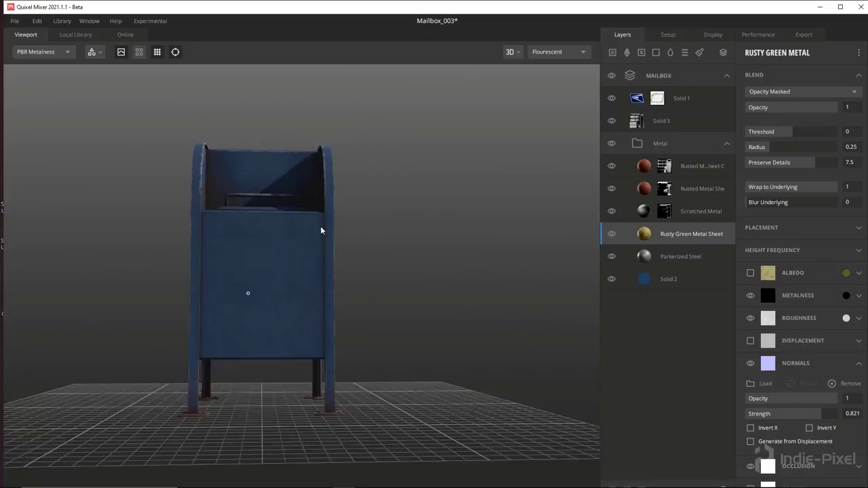
{"action": "left_click_drag", "start_coordinate": [372, 366], "coordinate": [383, 263]}
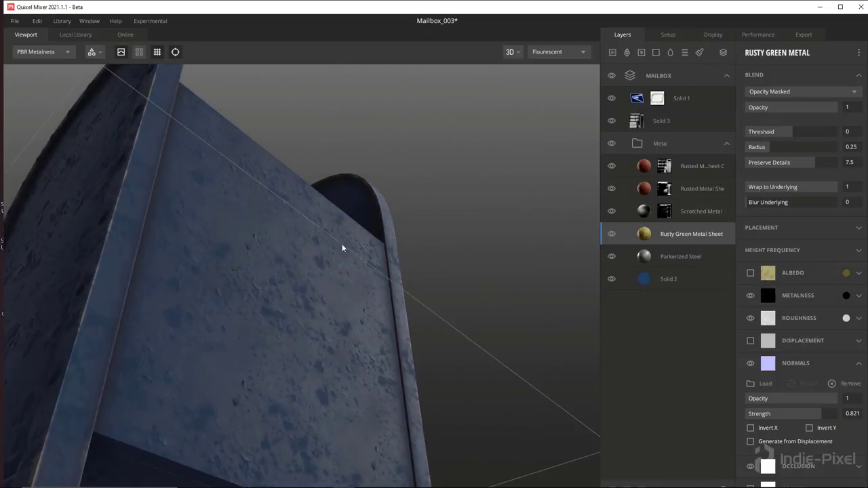
{"action": "left_click_drag", "start_coordinate": [322, 313], "coordinate": [397, 311]}
{"action": "scroll", "coordinate": [265, 285], "scroll_direction": "down", "scroll_amount": 5}
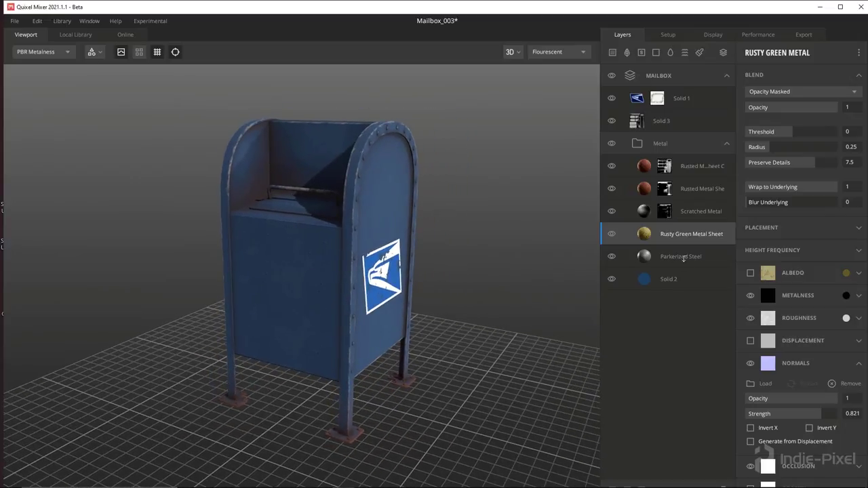
Step: Toggle the Scratched Metal layer's visibility repeatedly to compare the mailbox's edge wear with and without it
{"action": "left_click", "coordinate": [647, 213]}
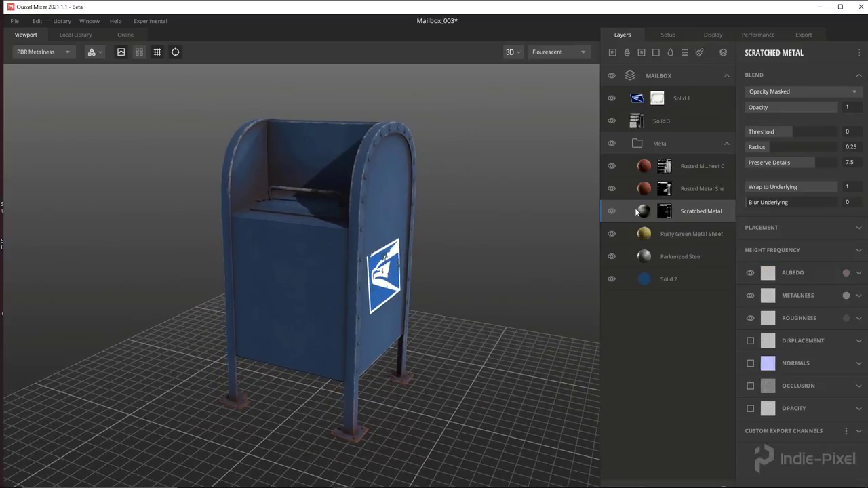
{"action": "left_click", "coordinate": [611, 211]}
{"action": "left_click", "coordinate": [612, 211]}
{"action": "left_click", "coordinate": [611, 211]}
{"action": "left_click", "coordinate": [612, 212]}
{"action": "left_click", "coordinate": [612, 212]}
{"action": "left_click", "coordinate": [612, 212]}
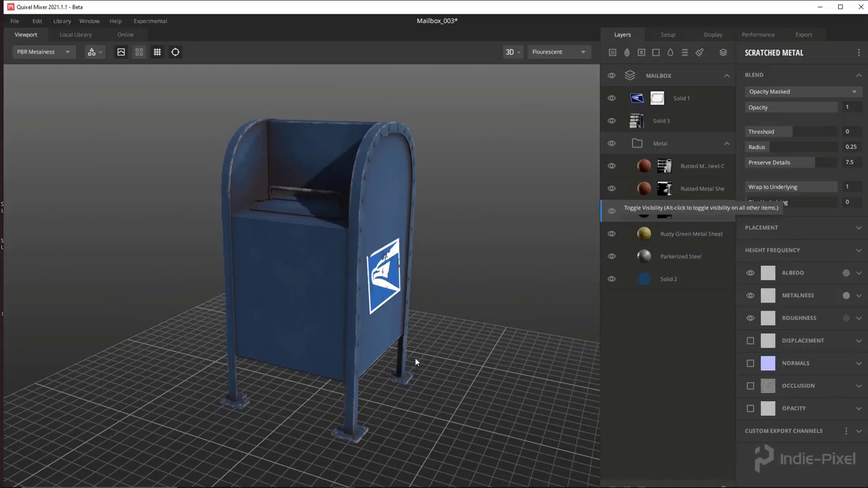
Step: Toggle the lower Rusted Metal Sheet layer to compare its rust effect on the mailbox's feet
{"action": "scroll", "coordinate": [326, 360], "scroll_direction": "up", "scroll_amount": 5}
{"action": "left_click_drag", "start_coordinate": [326, 360], "coordinate": [385, 385]}
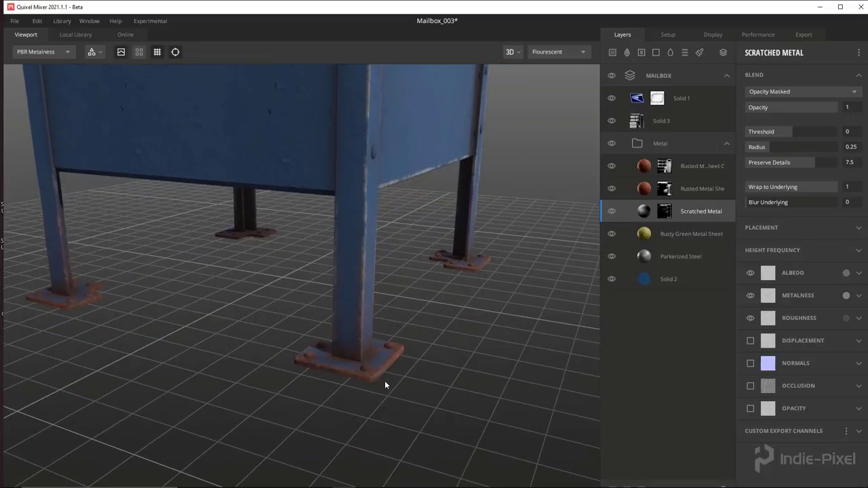
{"action": "left_click", "coordinate": [612, 188]}
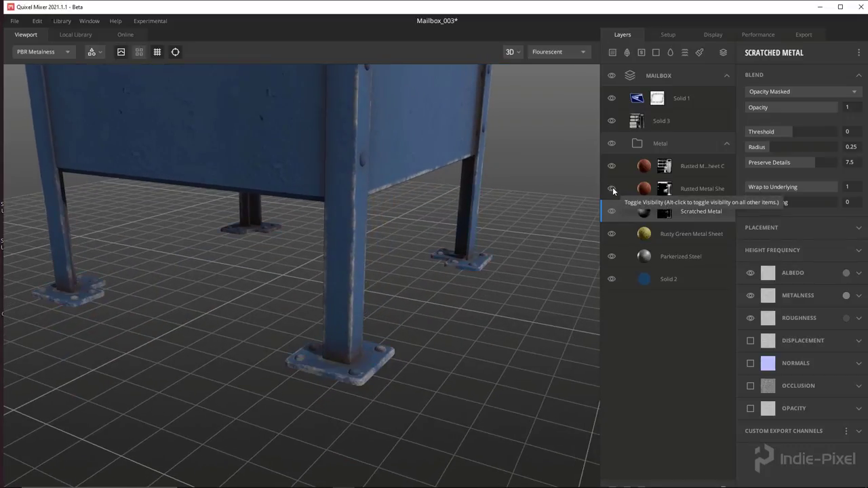
{"action": "scroll", "coordinate": [361, 324], "scroll_direction": "down", "scroll_amount": 5}
{"action": "left_click_drag", "start_coordinate": [362, 325], "coordinate": [350, 315]}
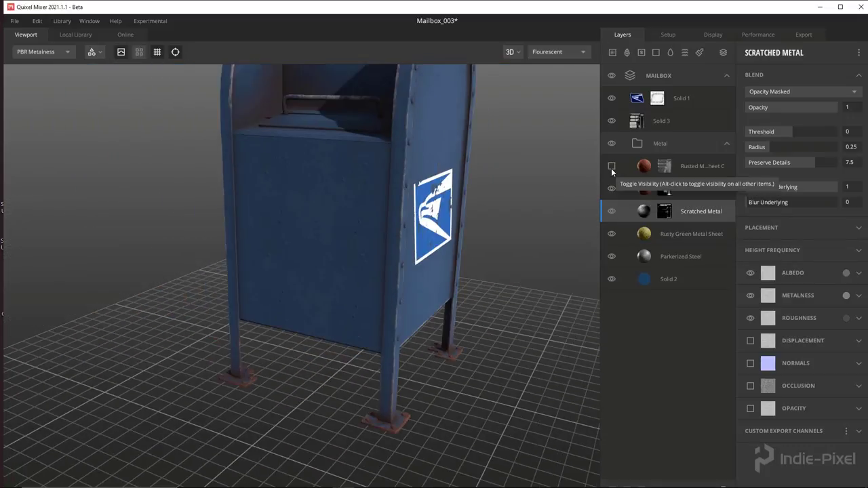
Step: Toggle the upper Rusted Metal Sheet layer to compare its effect around the mailbox's handle and recess
{"action": "left_click", "coordinate": [611, 168]}
{"action": "left_click_drag", "start_coordinate": [311, 136], "coordinate": [415, 269]}
{"action": "scroll", "coordinate": [415, 270], "scroll_direction": "up", "scroll_amount": 3}
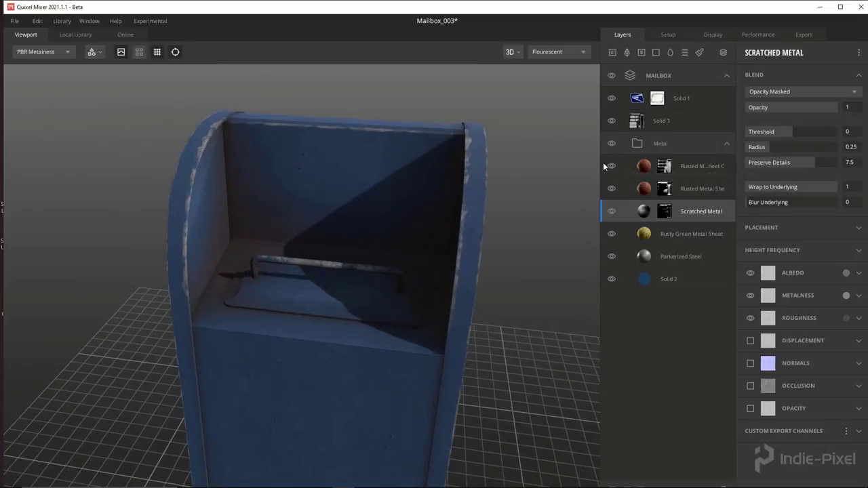
{"action": "left_click", "coordinate": [611, 167]}
{"action": "scroll", "coordinate": [395, 326], "scroll_direction": "down", "scroll_amount": 5}
{"action": "left_click_drag", "start_coordinate": [395, 299], "coordinate": [362, 303]}
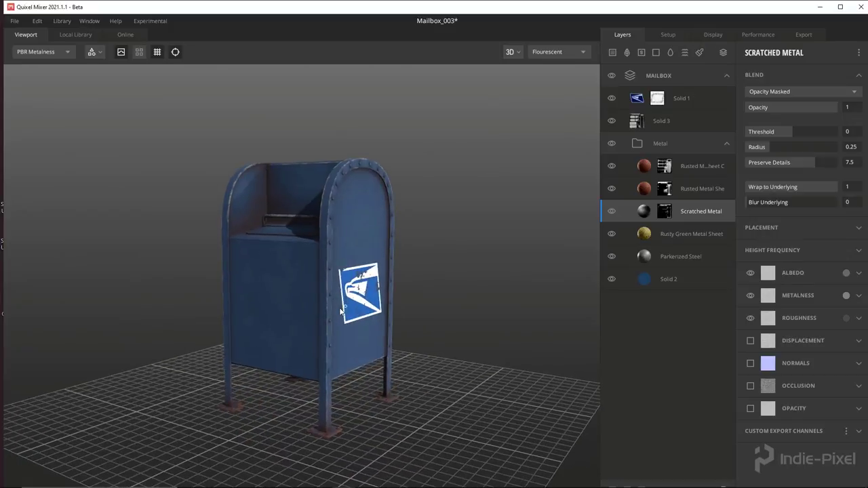
Step: Collapse the Metal group, toggle its visibility for comparison, and examine the Solid 3 layer on the mailbox
{"action": "left_click", "coordinate": [727, 143]}
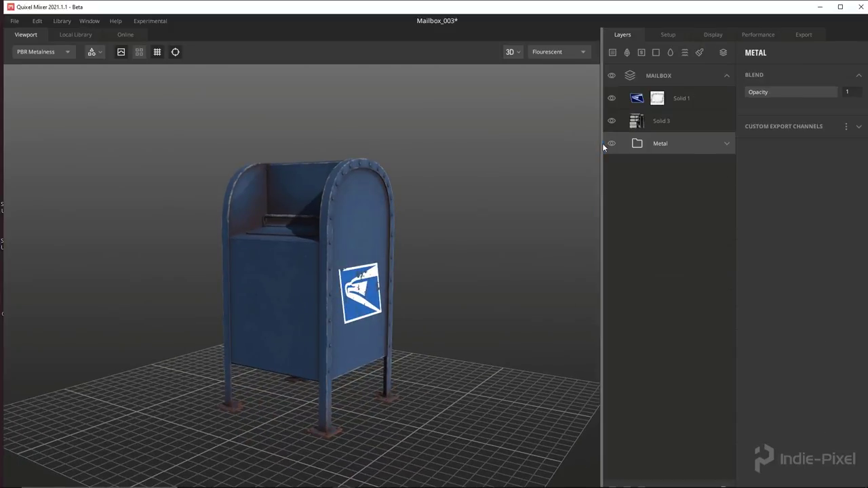
{"action": "left_click", "coordinate": [612, 143]}
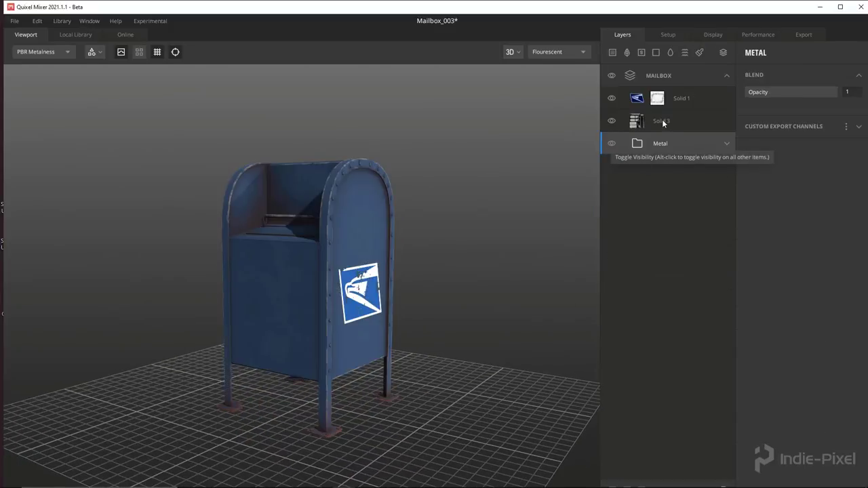
{"action": "left_click", "coordinate": [640, 126]}
{"action": "left_click_drag", "start_coordinate": [397, 328], "coordinate": [432, 294]}
{"action": "left_click_drag", "start_coordinate": [420, 380], "coordinate": [230, 244]}
Step: Select the Solid 1 logo layer and inspect its masked decal on the mailbox's side from several angles
{"action": "left_click", "coordinate": [679, 101]}
{"action": "left_click_drag", "start_coordinate": [271, 270], "coordinate": [387, 308]}
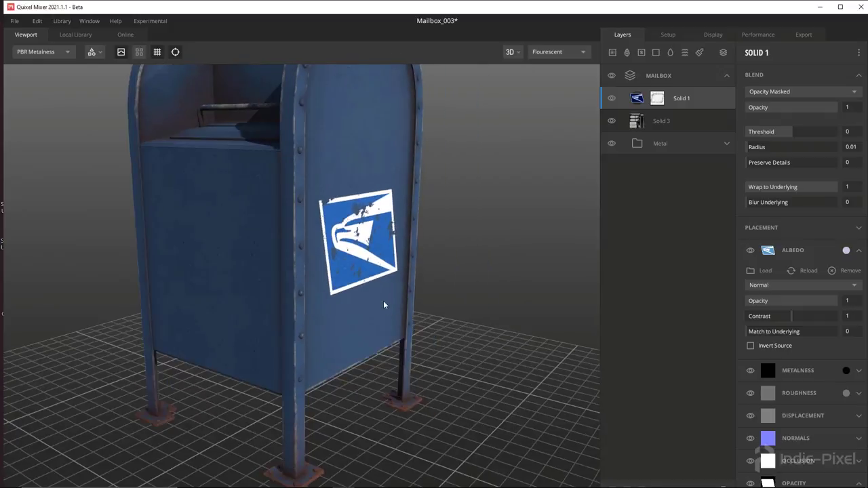
{"action": "scroll", "coordinate": [305, 236], "scroll_direction": "down", "scroll_amount": 5}
{"action": "left_click_drag", "start_coordinate": [346, 252], "coordinate": [374, 261]}
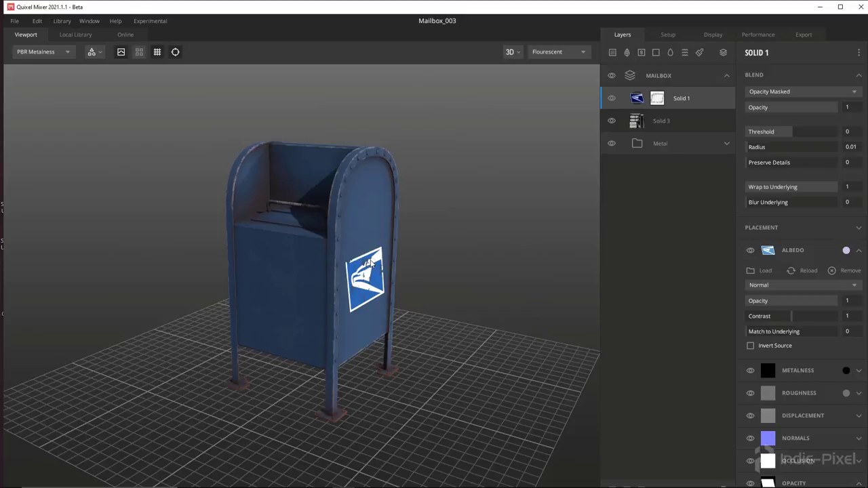
{"action": "left_click_drag", "start_coordinate": [357, 300], "coordinate": [399, 306]}
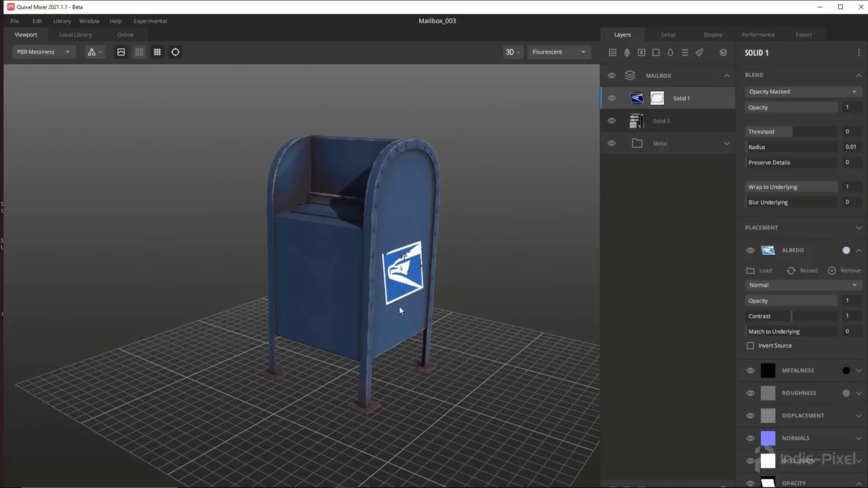